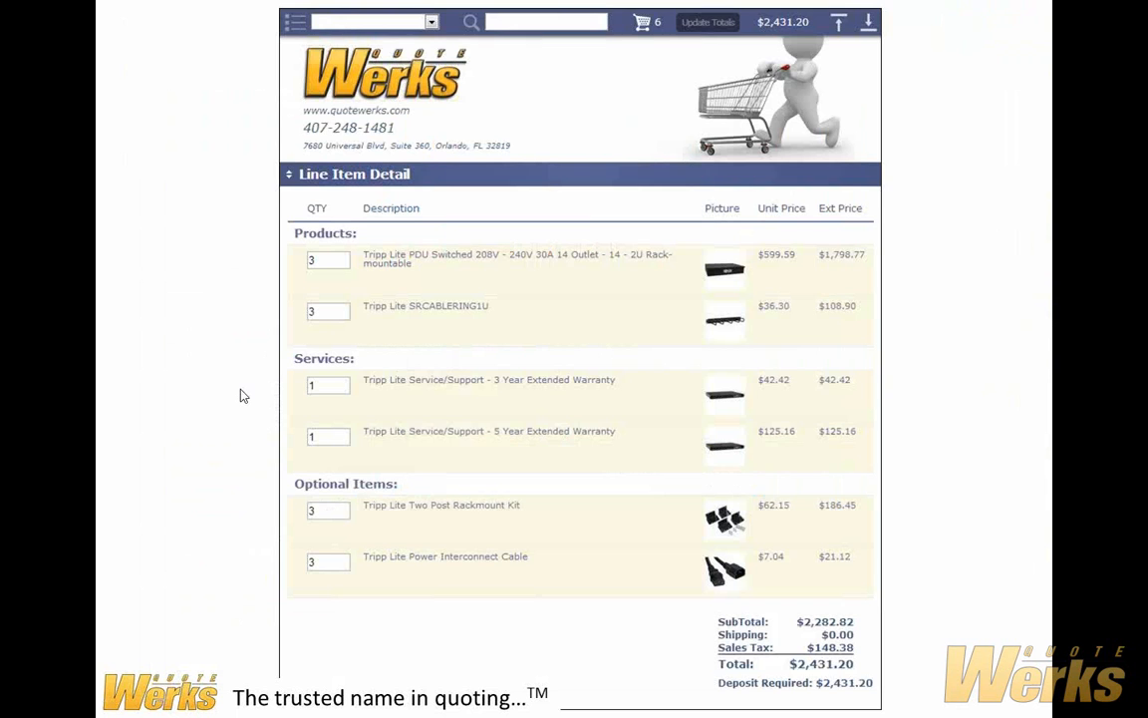
{"action": "left_click", "coordinate": [218, 378]}
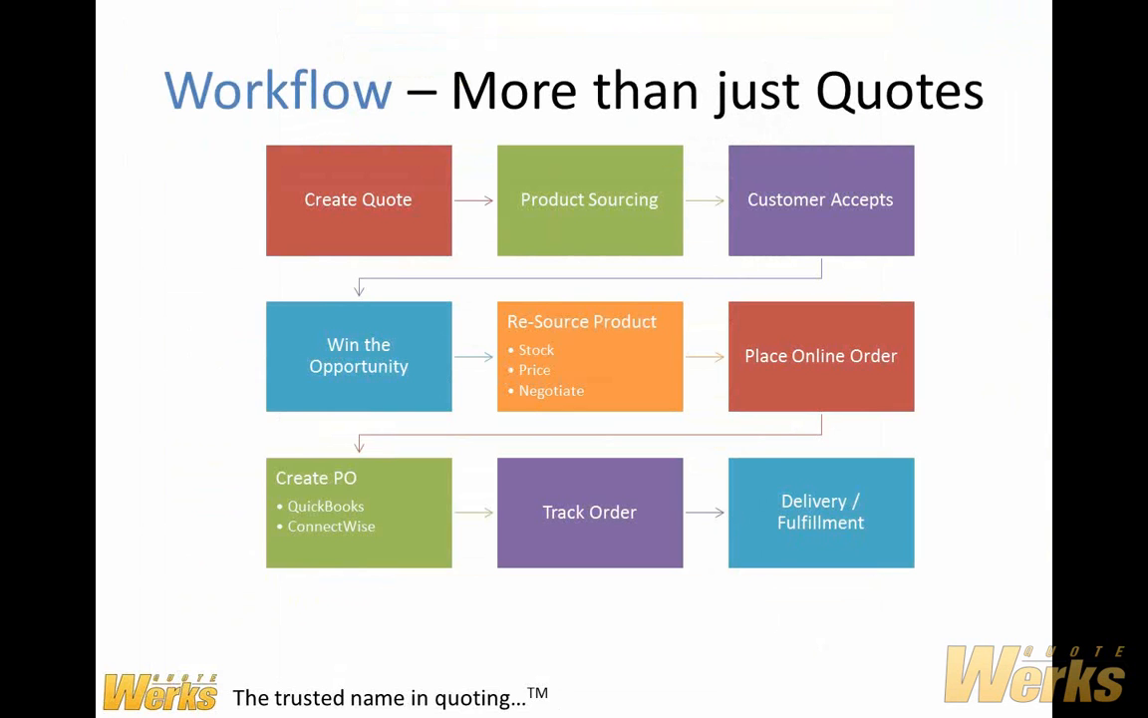
{"action": "left_click", "coordinate": [473, 492]}
{"action": "left_click", "coordinate": [473, 519]}
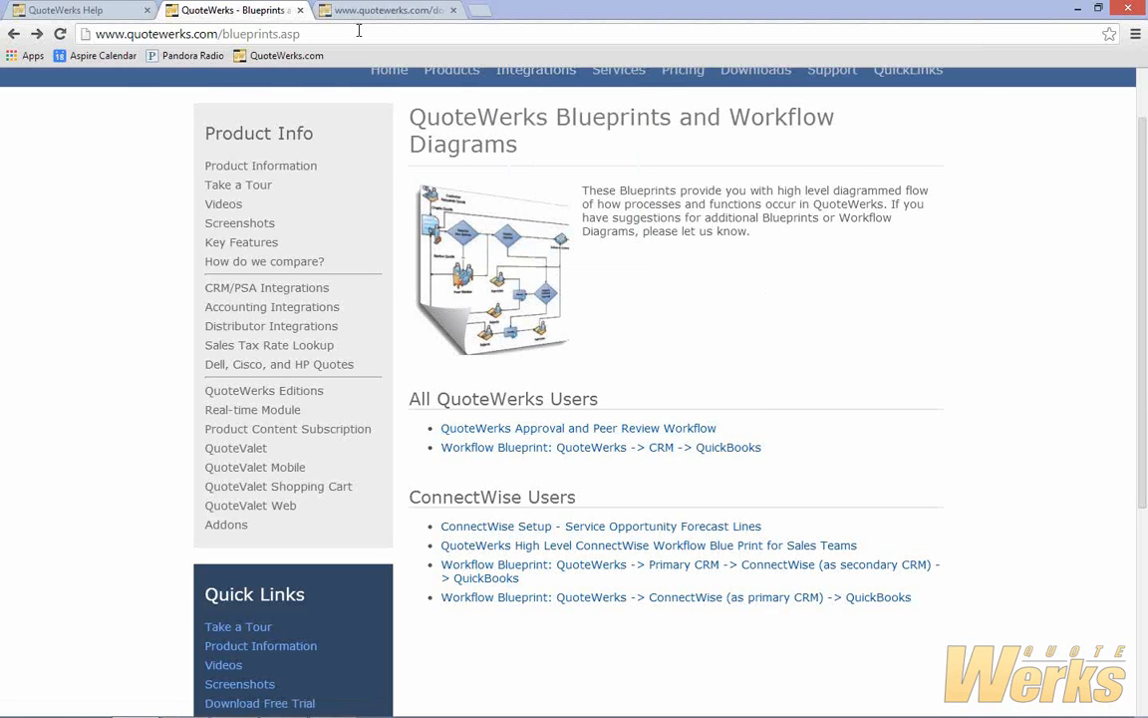
View the workflow blueprint diagram for QuoteWerks, ConnectWise as primary CRM and QuickBooks, and return to the blueprints page
{"action": "left_click", "coordinate": [321, 12]}
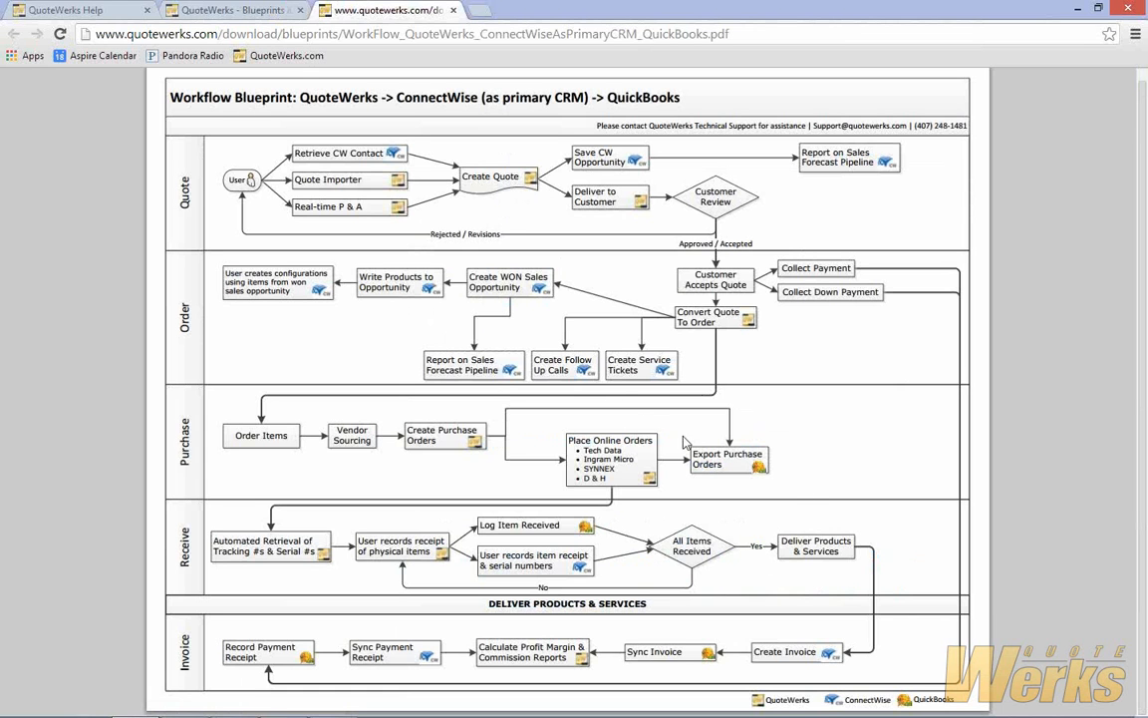
{"action": "left_click", "coordinate": [221, 12]}
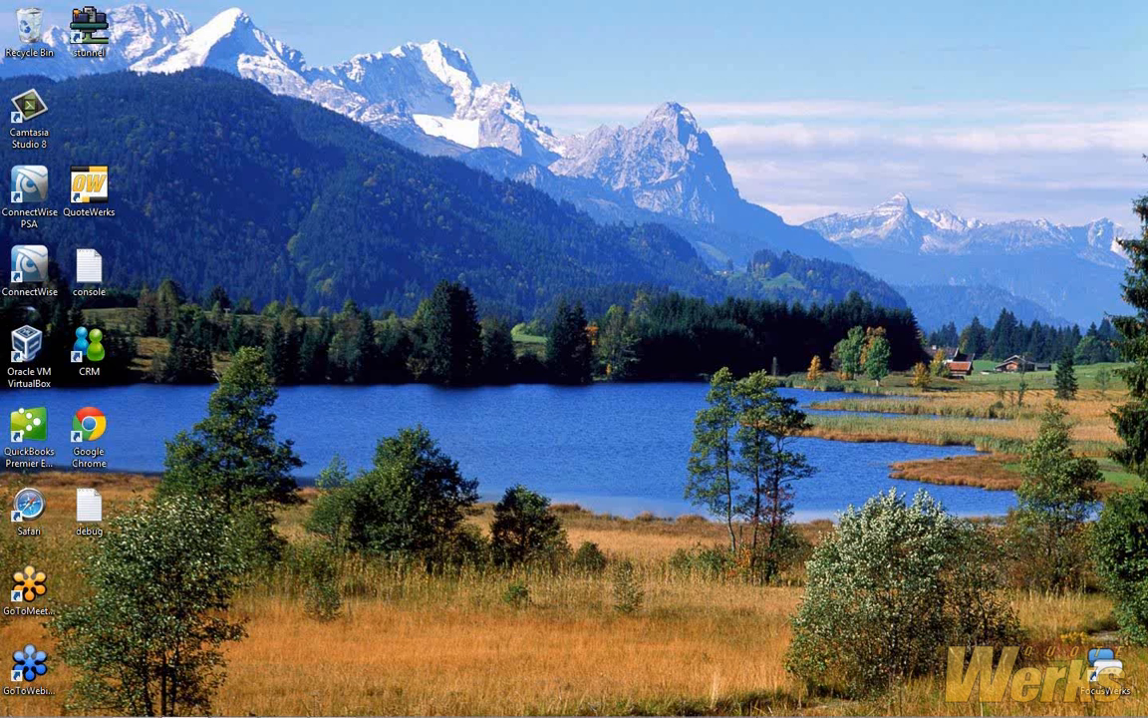
Switch to QuoteWerks and look up the quote's client in ConnectWise by company name "hops"
{"action": "left_click", "coordinate": [233, 703]}
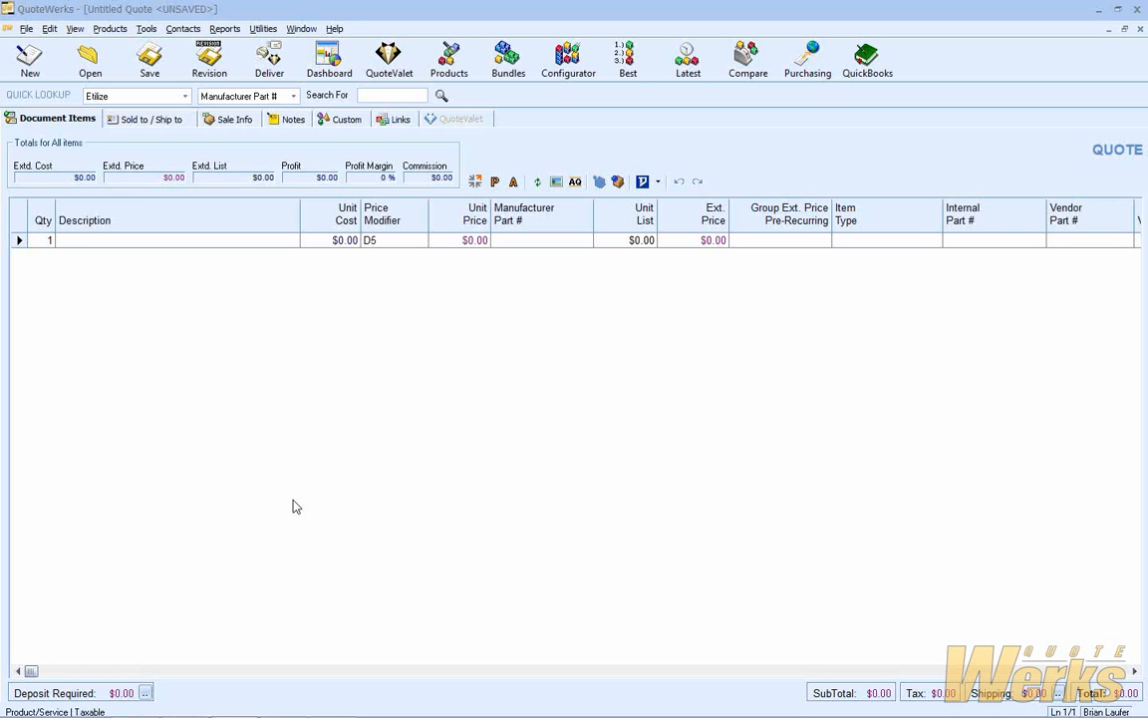
{"action": "left_click", "coordinate": [128, 121]}
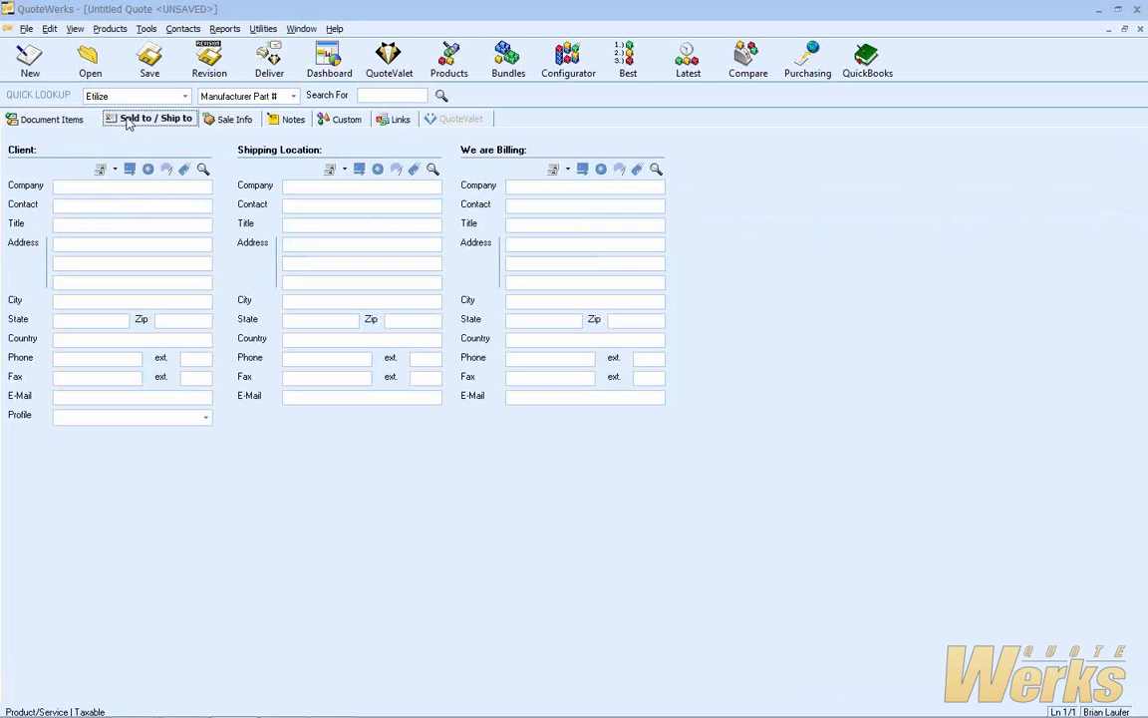
{"action": "left_click", "coordinate": [201, 170]}
{"action": "type", "text": "Hops"}
{"action": "key", "text": "Return"}
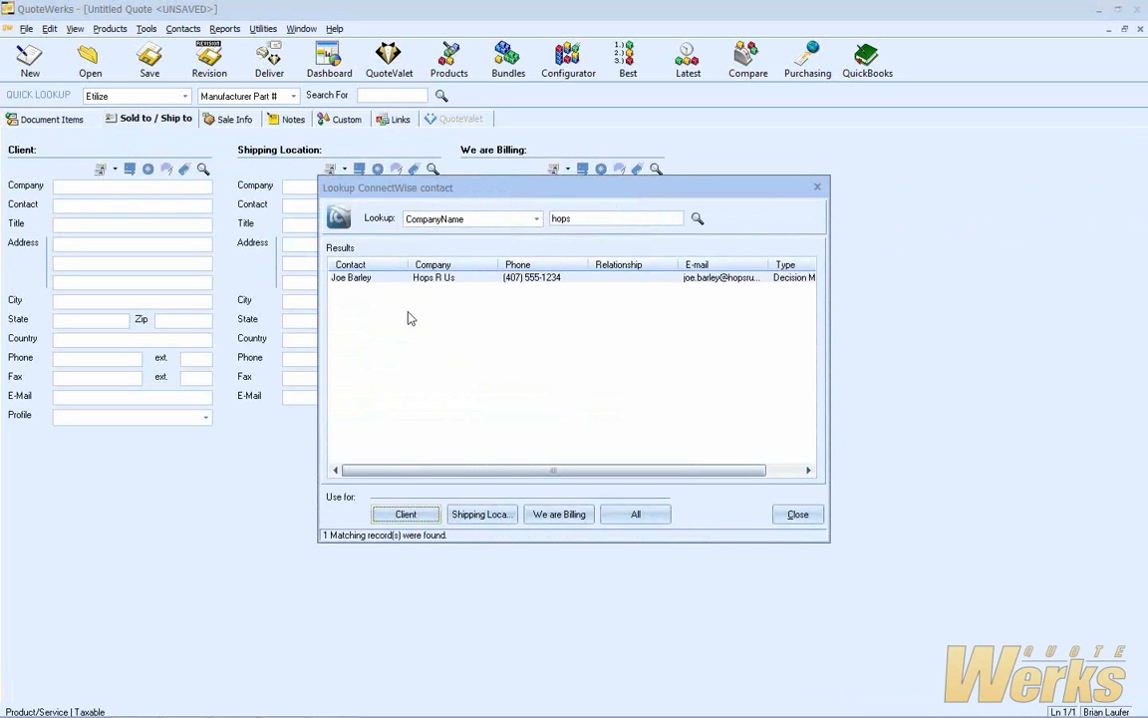
Use the Hops R Us contact as the quote's client and copy its details to the shipping location and billing sections
{"action": "left_click", "coordinate": [361, 278]}
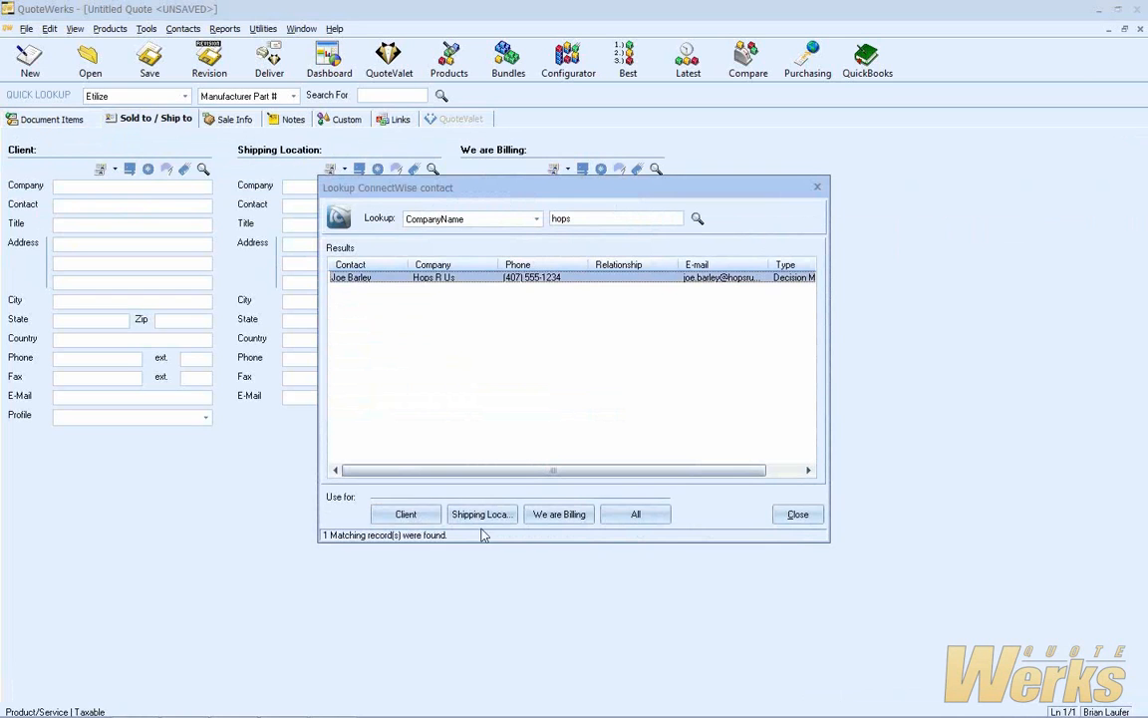
{"action": "left_click", "coordinate": [405, 514]}
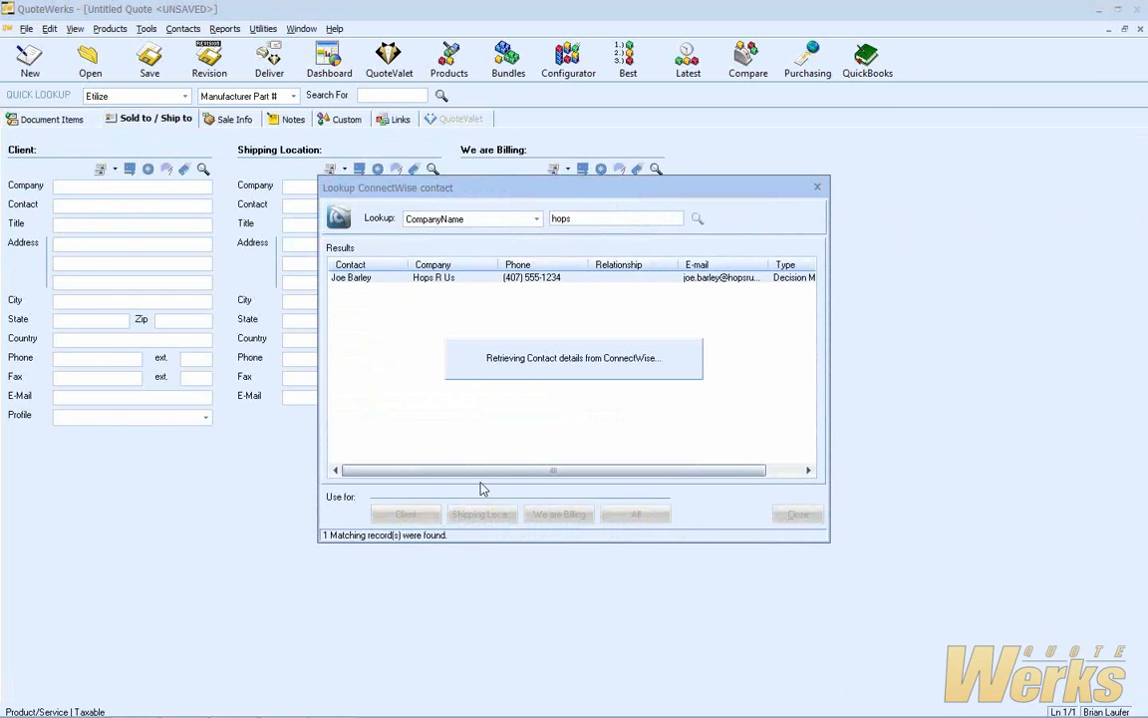
{"action": "left_click", "coordinate": [798, 515]}
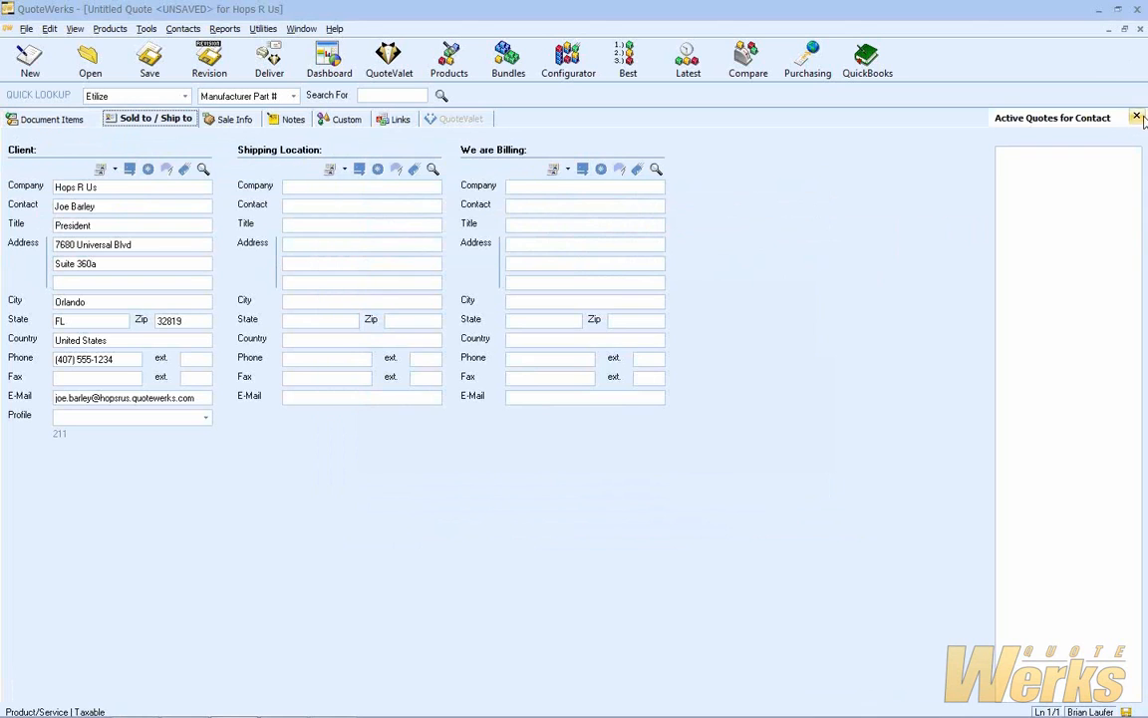
{"action": "left_click", "coordinate": [1140, 118]}
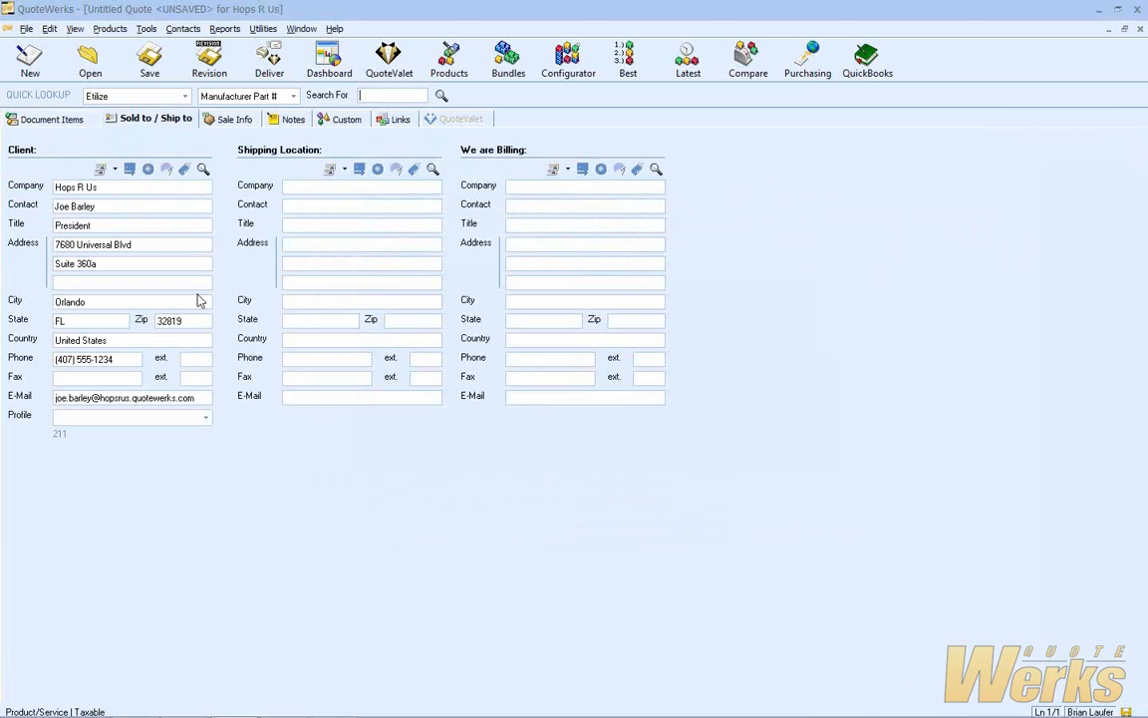
{"action": "left_click", "coordinate": [330, 170]}
{"action": "left_click", "coordinate": [553, 171]}
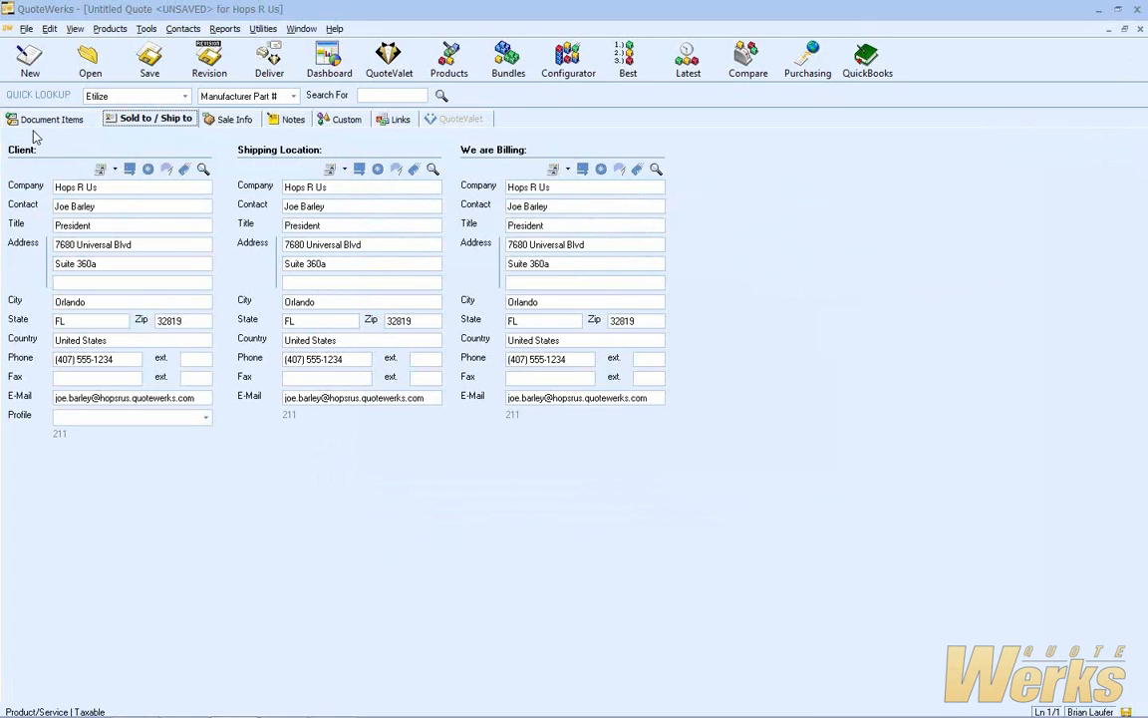
Add one First Onsite Visit bundle to the quote's document items
{"action": "left_click", "coordinate": [45, 118]}
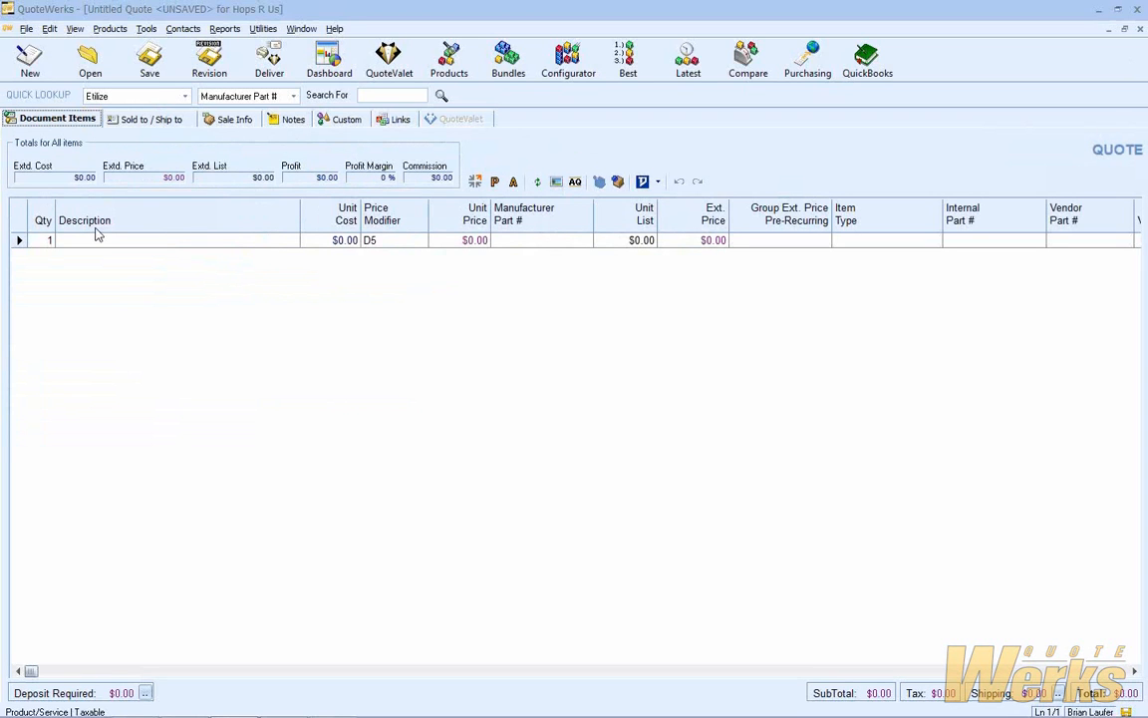
{"action": "left_click", "coordinate": [506, 62]}
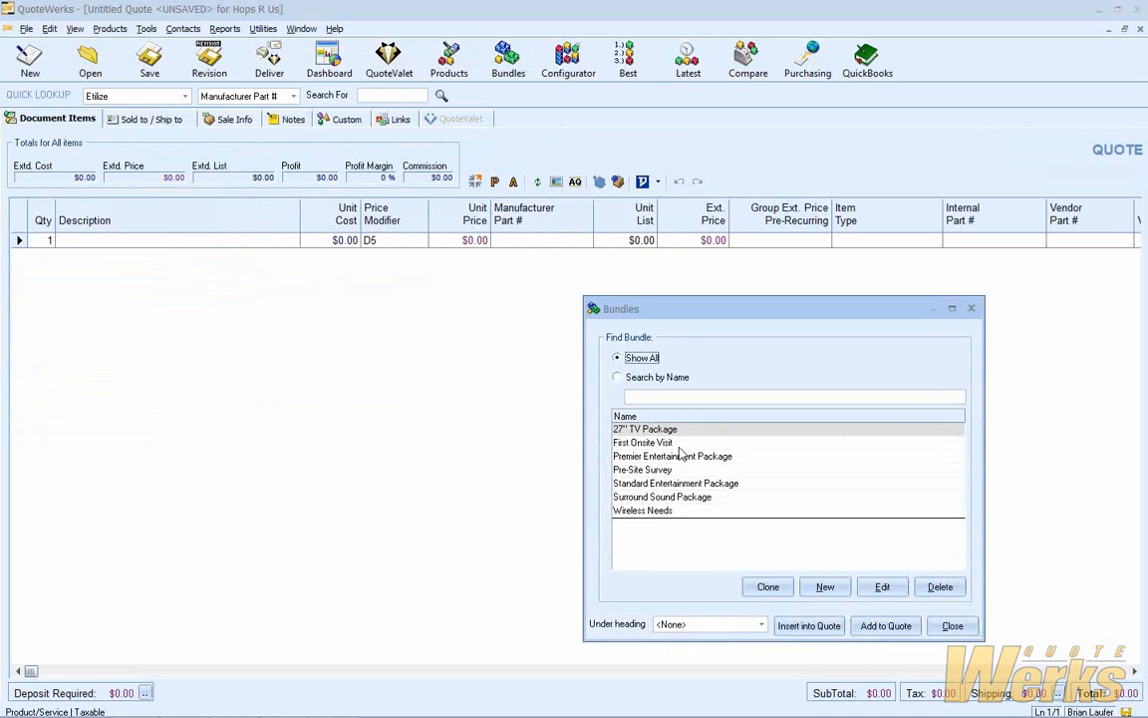
{"action": "double_click", "coordinate": [684, 445]}
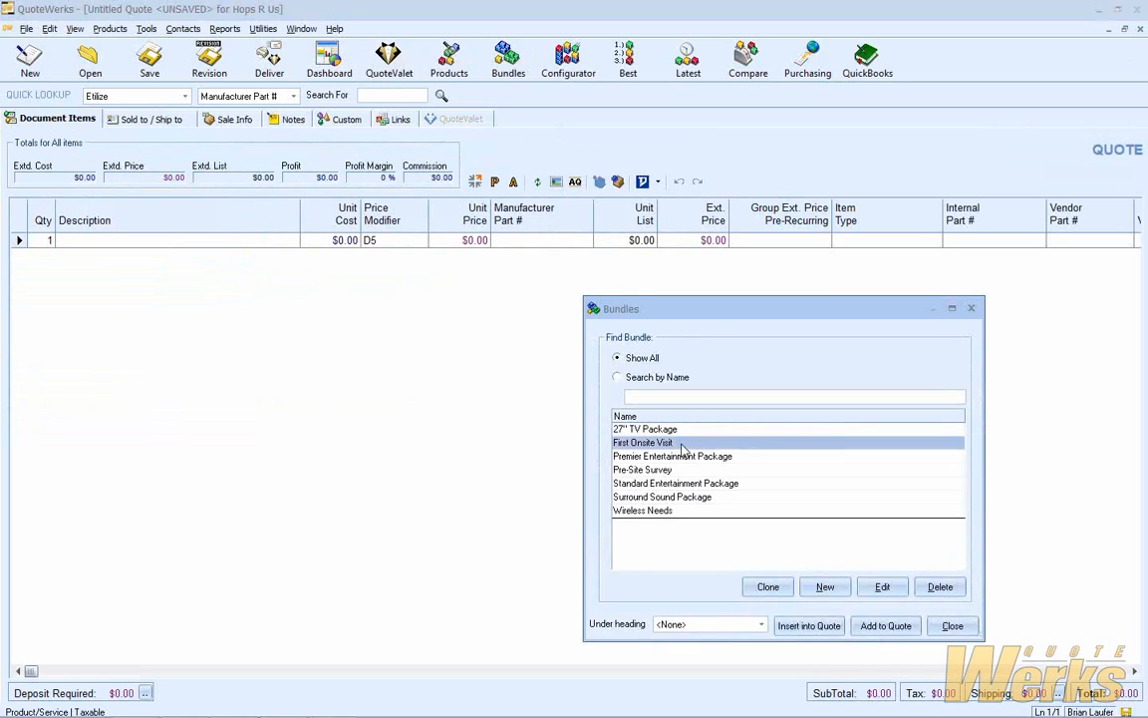
{"action": "left_click", "coordinate": [685, 243]}
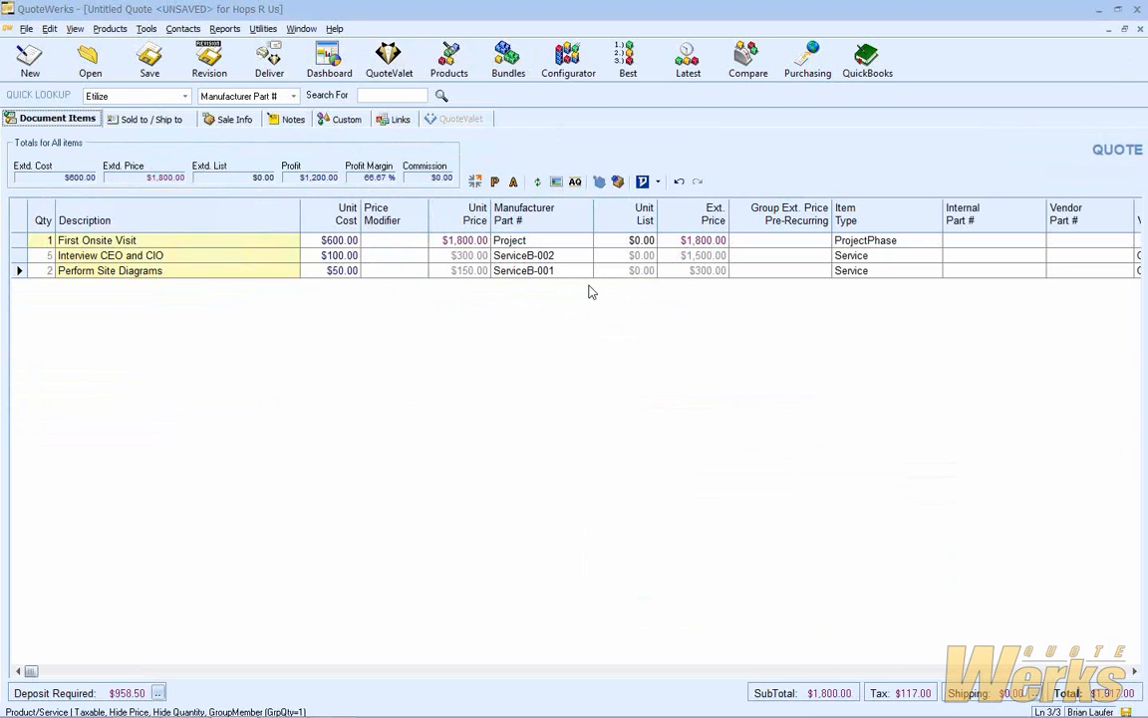
Add one Pre-Site Survey bundle and one Wireless Needs bundle to the quote
{"action": "left_click", "coordinate": [505, 75]}
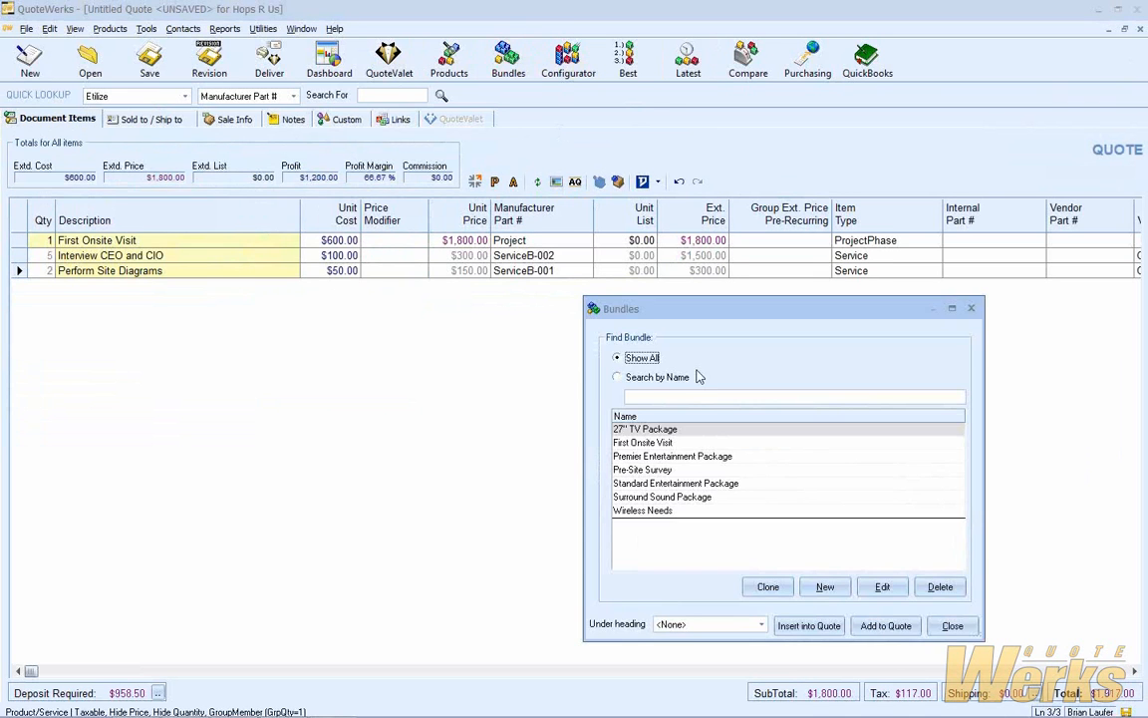
{"action": "double_click", "coordinate": [640, 472]}
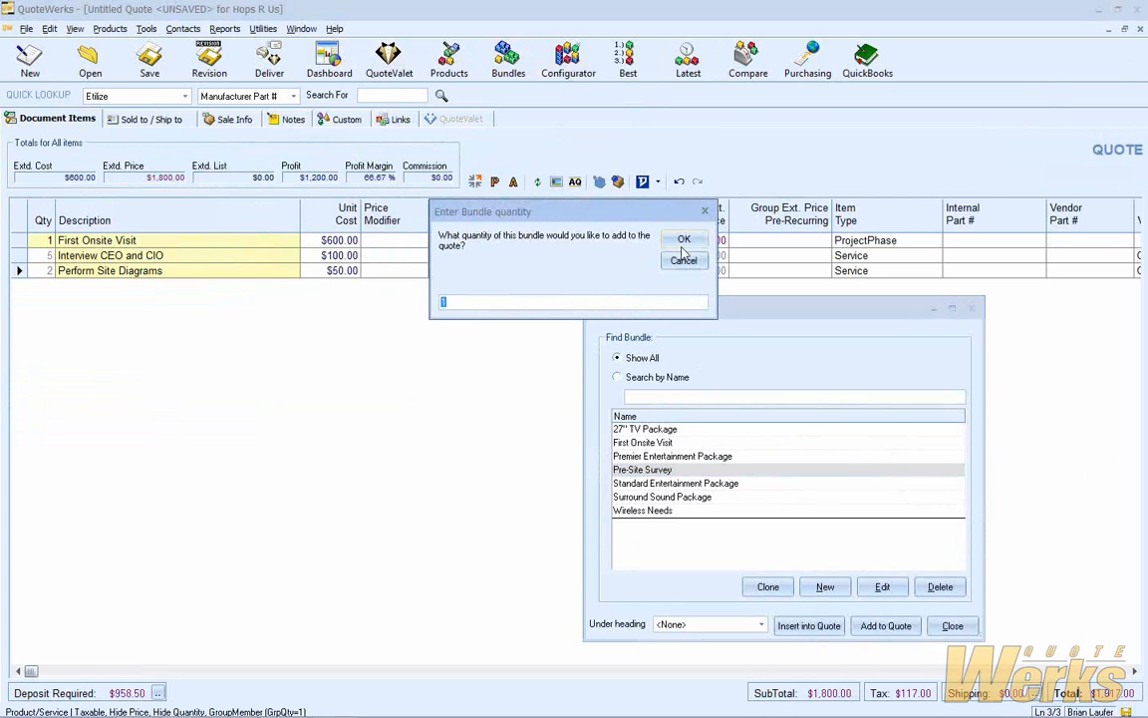
{"action": "key", "text": "Return"}
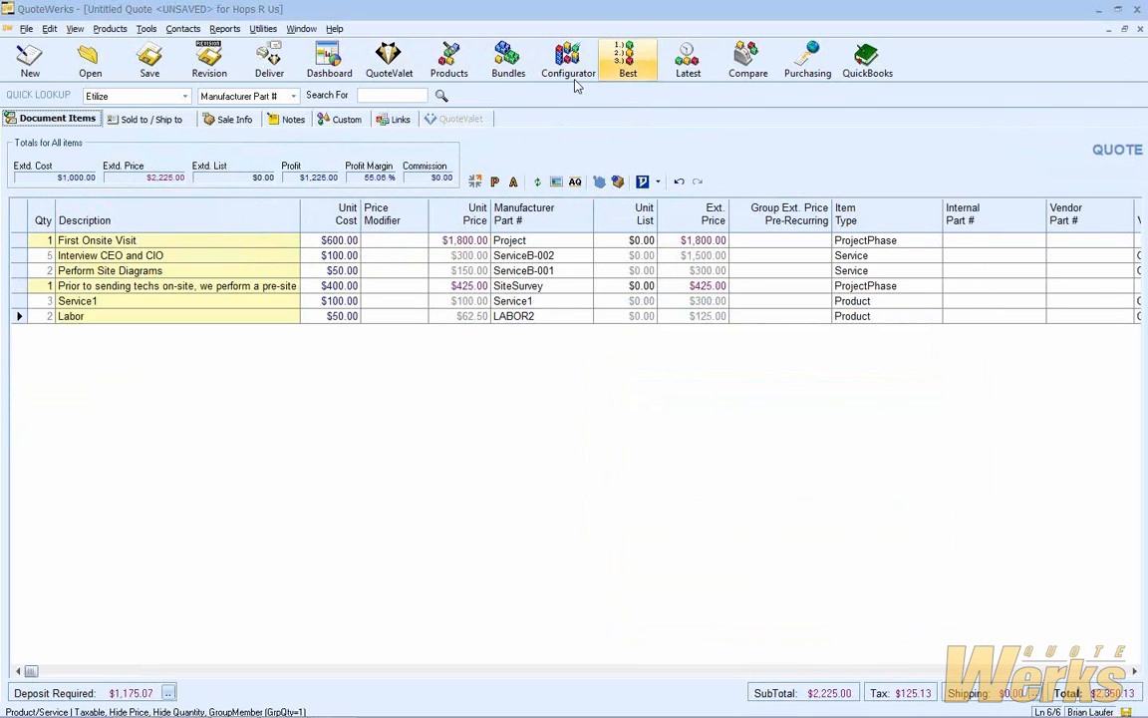
{"action": "left_click", "coordinate": [508, 70]}
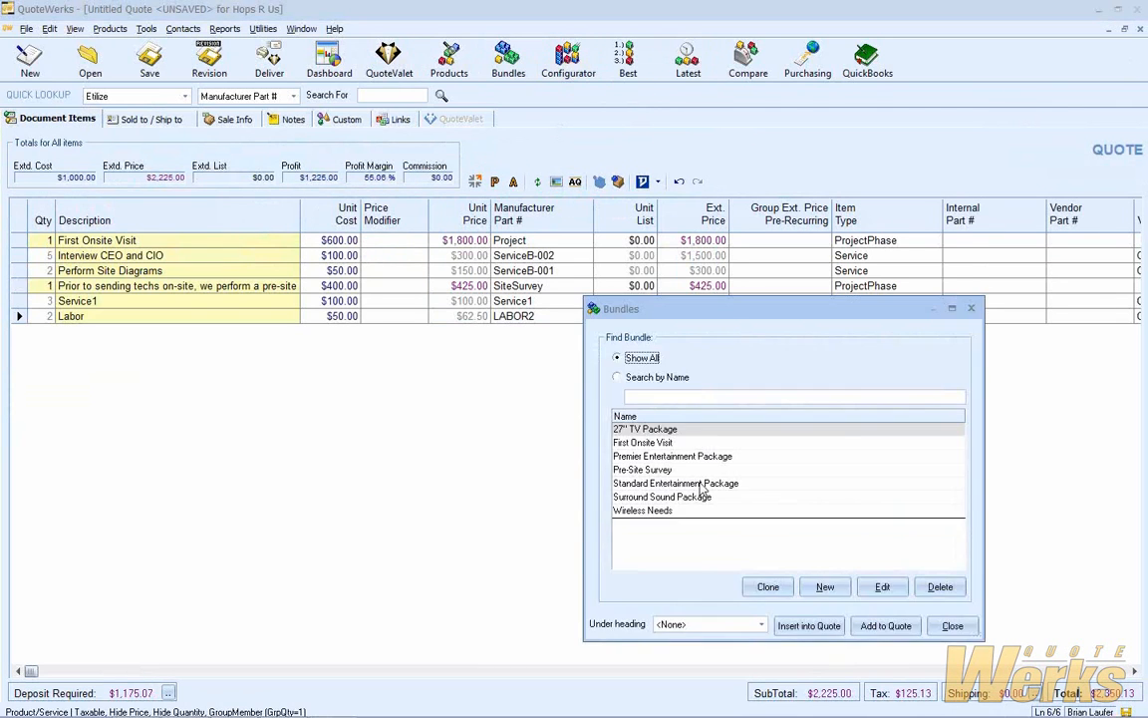
{"action": "double_click", "coordinate": [650, 511]}
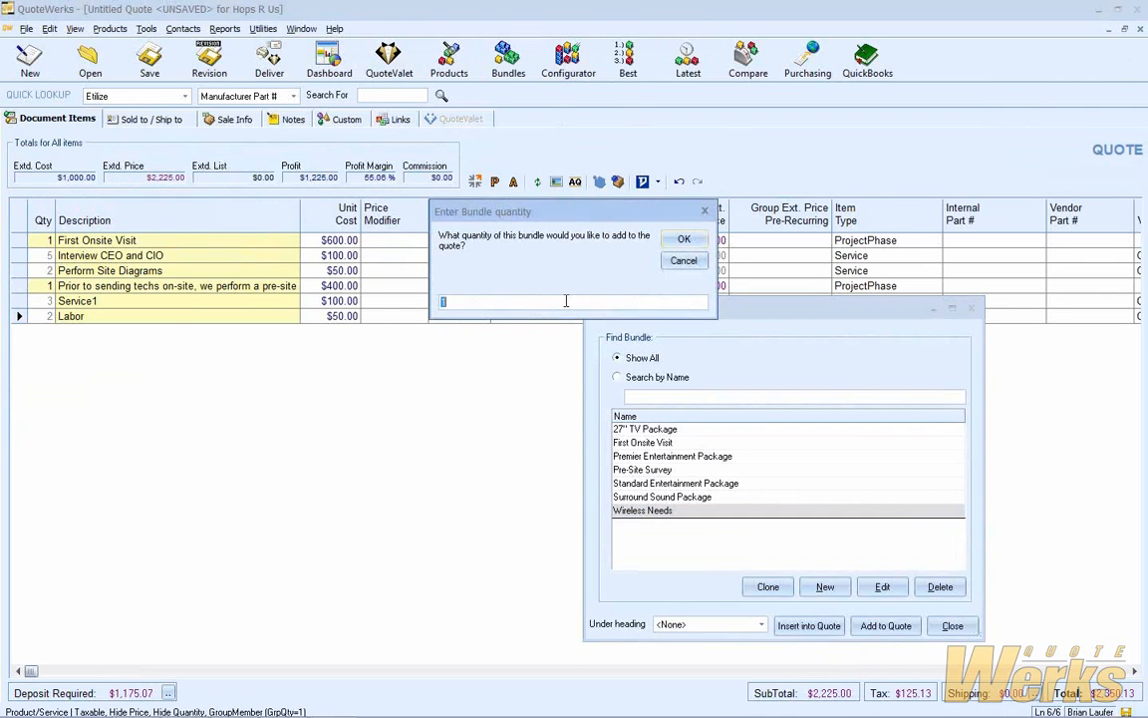
{"action": "left_click", "coordinate": [682, 236]}
Insert a heading line named Services above the First Onsite Visit line
{"action": "left_click", "coordinate": [104, 243]}
{"action": "right_click", "coordinate": [105, 246]}
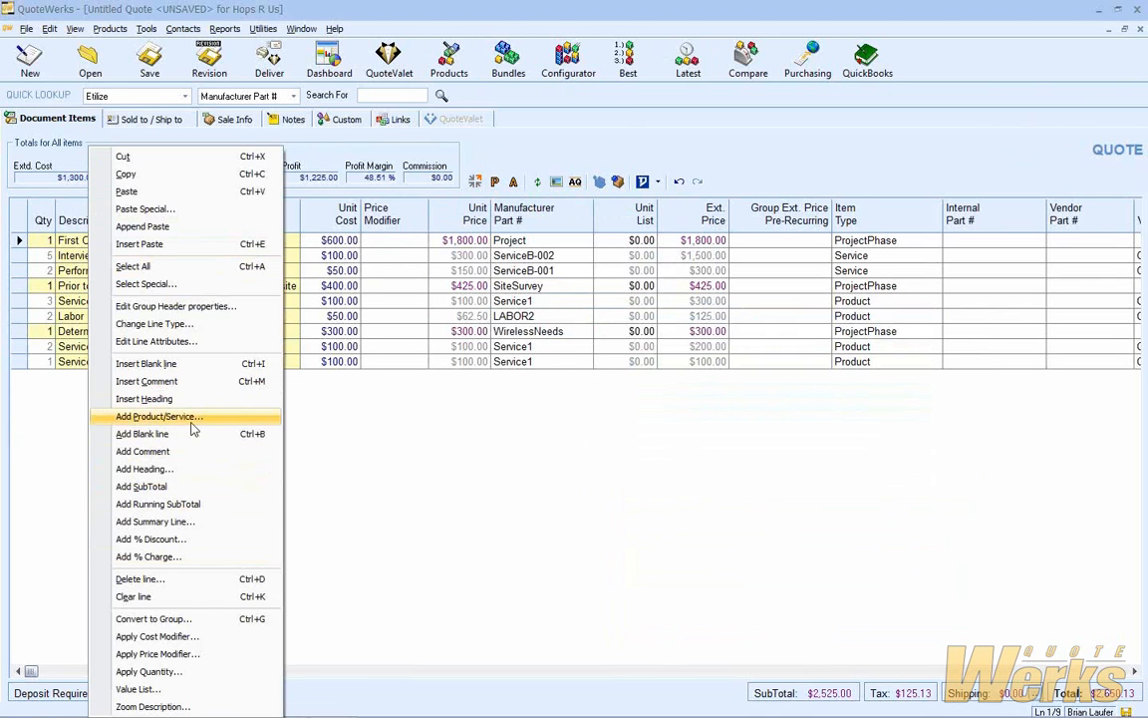
{"action": "left_click", "coordinate": [171, 400]}
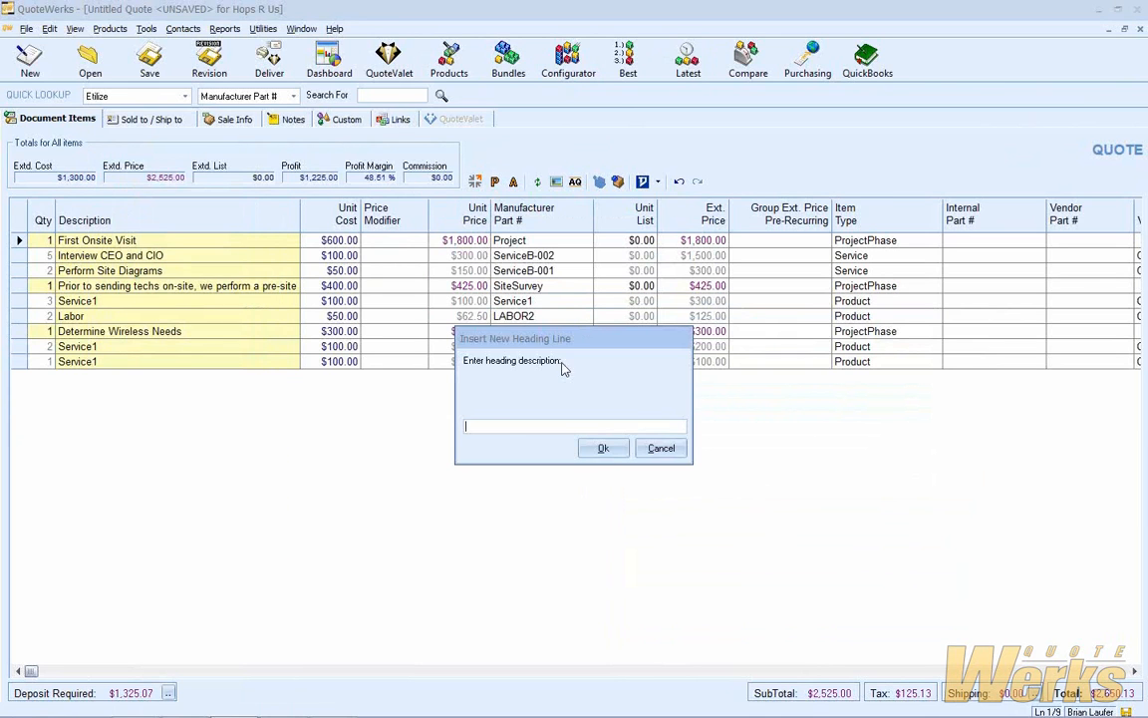
{"action": "key", "text": "F2"}
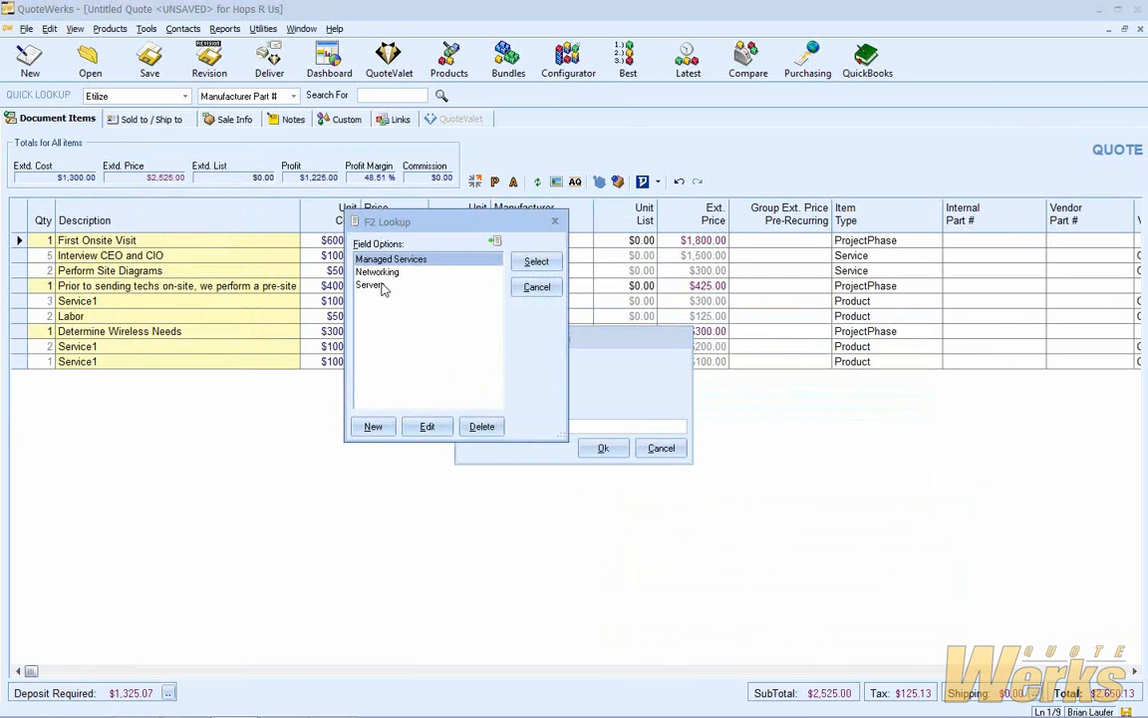
{"action": "left_click", "coordinate": [537, 287]}
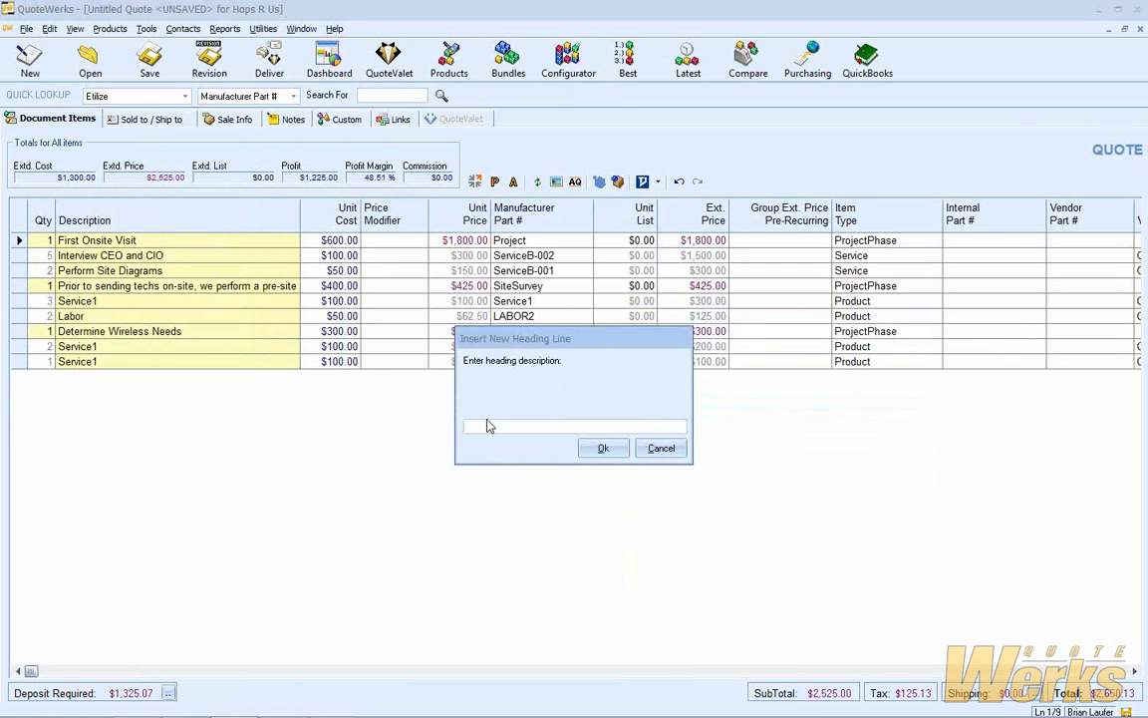
{"action": "type", "text": "Services"}
{"action": "left_click", "coordinate": [603, 448]}
Add a heading line at the end of the quote using the predefined description Networking
{"action": "right_click", "coordinate": [139, 365]}
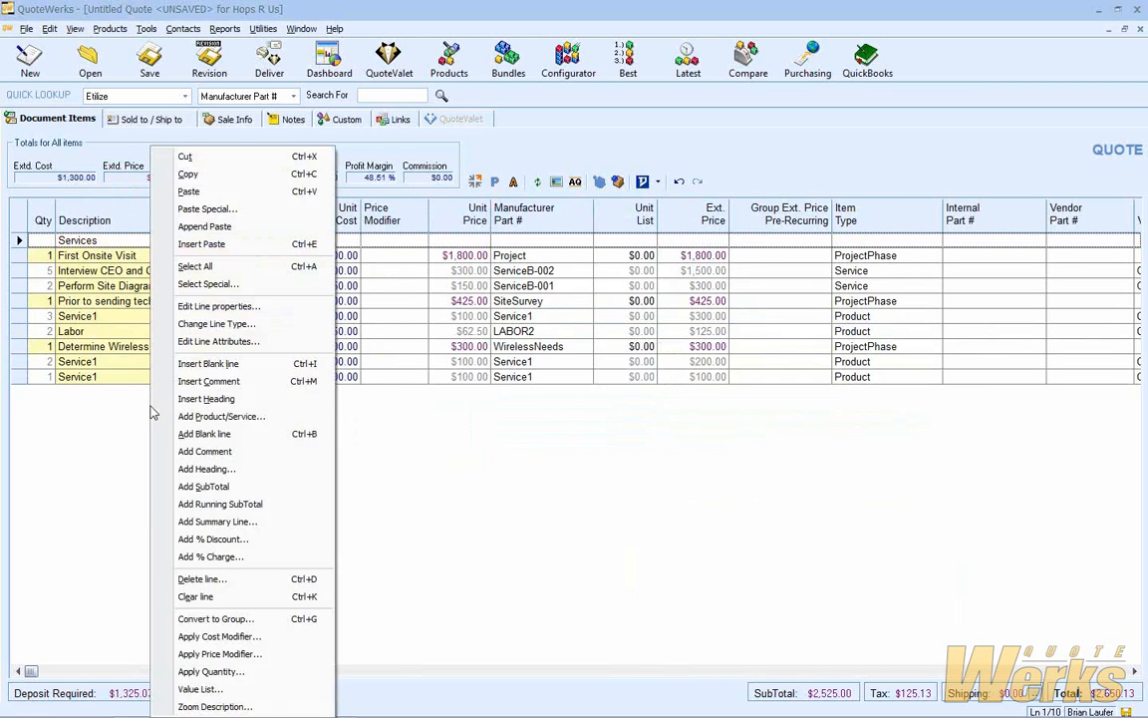
{"action": "left_click", "coordinate": [251, 475]}
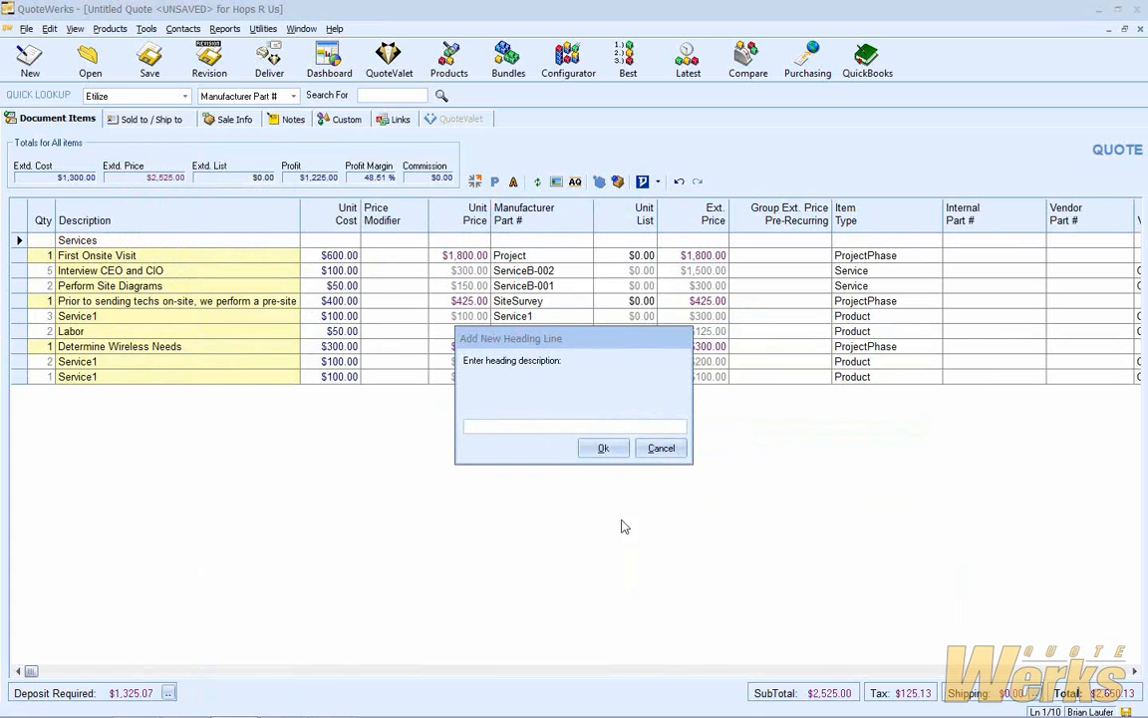
{"action": "key", "text": "F2"}
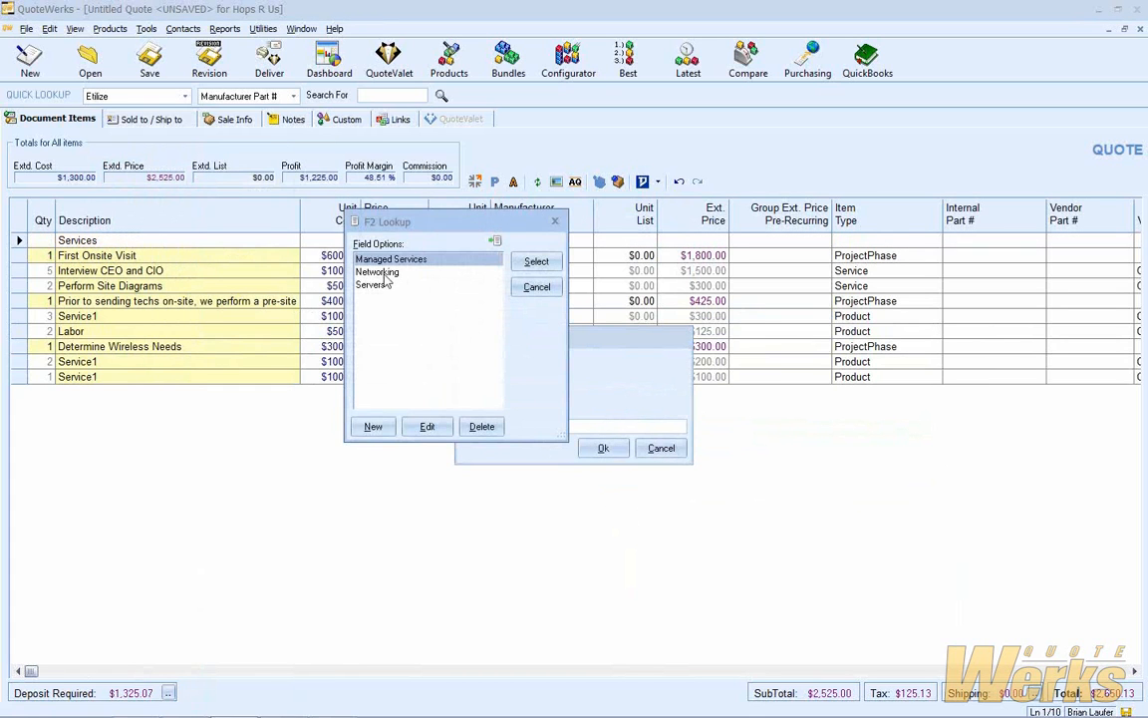
{"action": "double_click", "coordinate": [377, 272]}
{"action": "left_click", "coordinate": [603, 447]}
Add another heading line below Networking using the predefined description Managed Services
{"action": "right_click", "coordinate": [282, 240]}
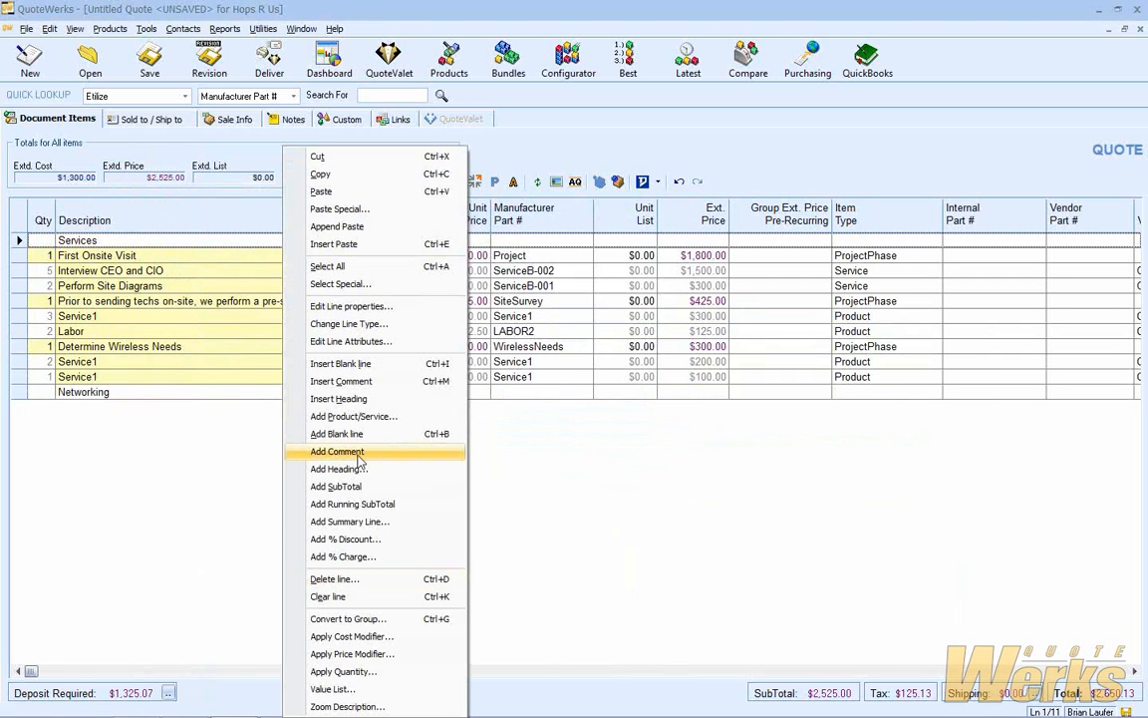
{"action": "left_click", "coordinate": [339, 468]}
{"action": "key", "text": "F2"}
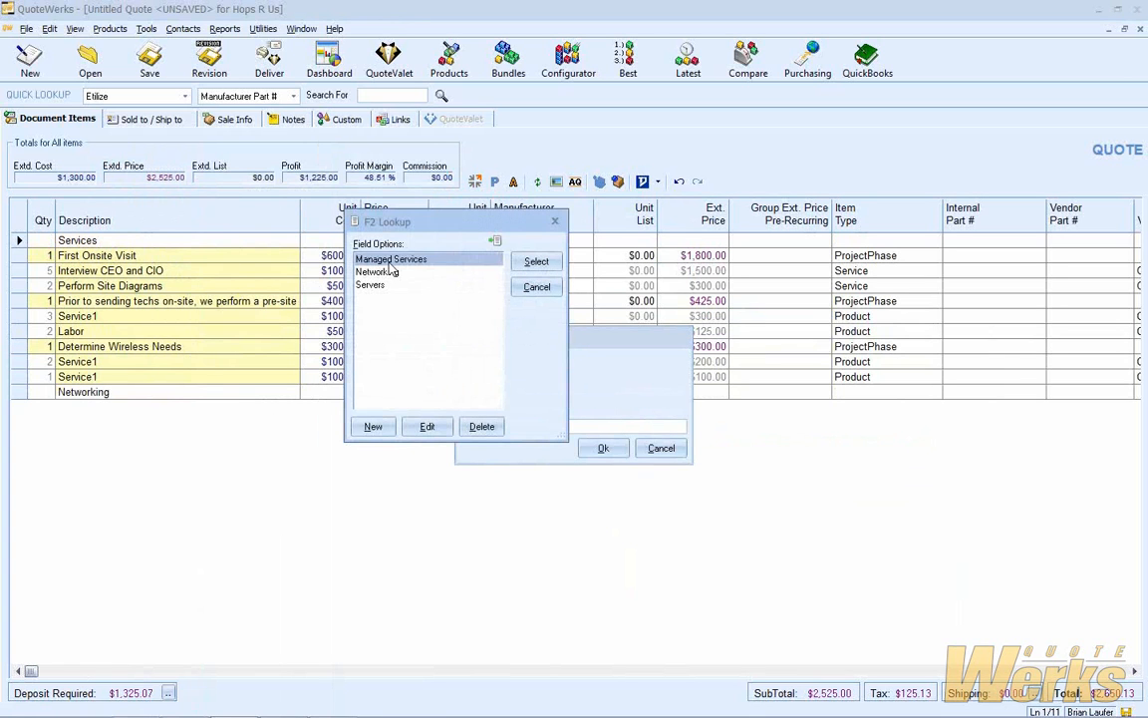
{"action": "double_click", "coordinate": [404, 261]}
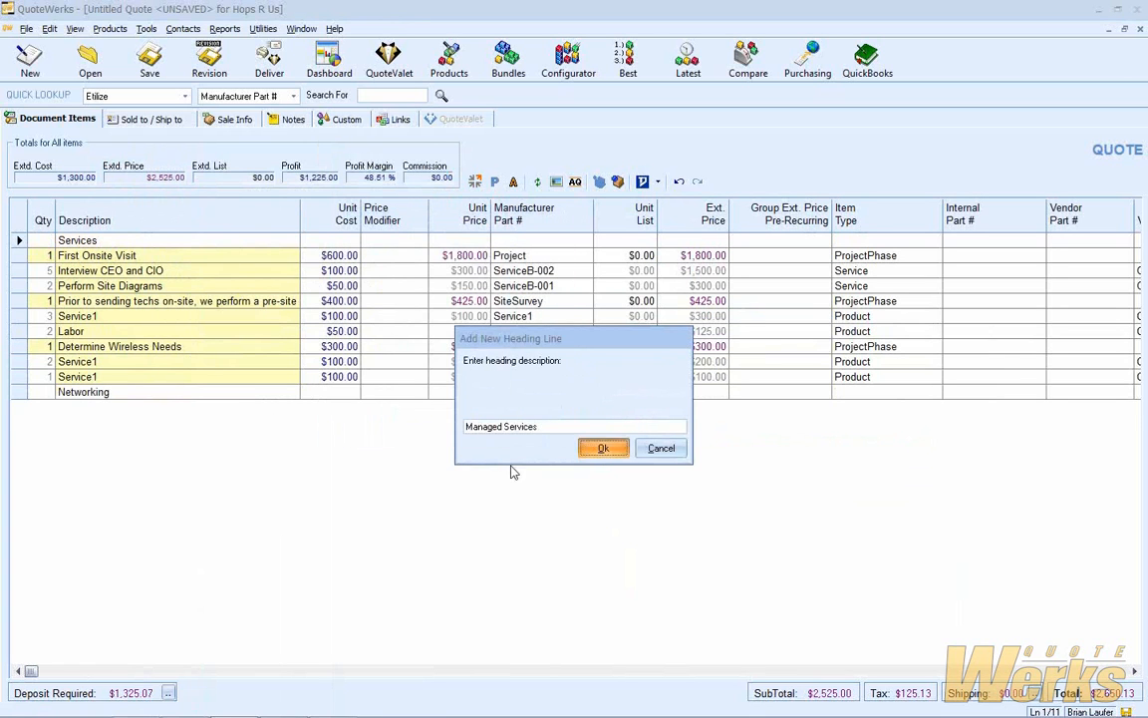
{"action": "left_click", "coordinate": [601, 448]}
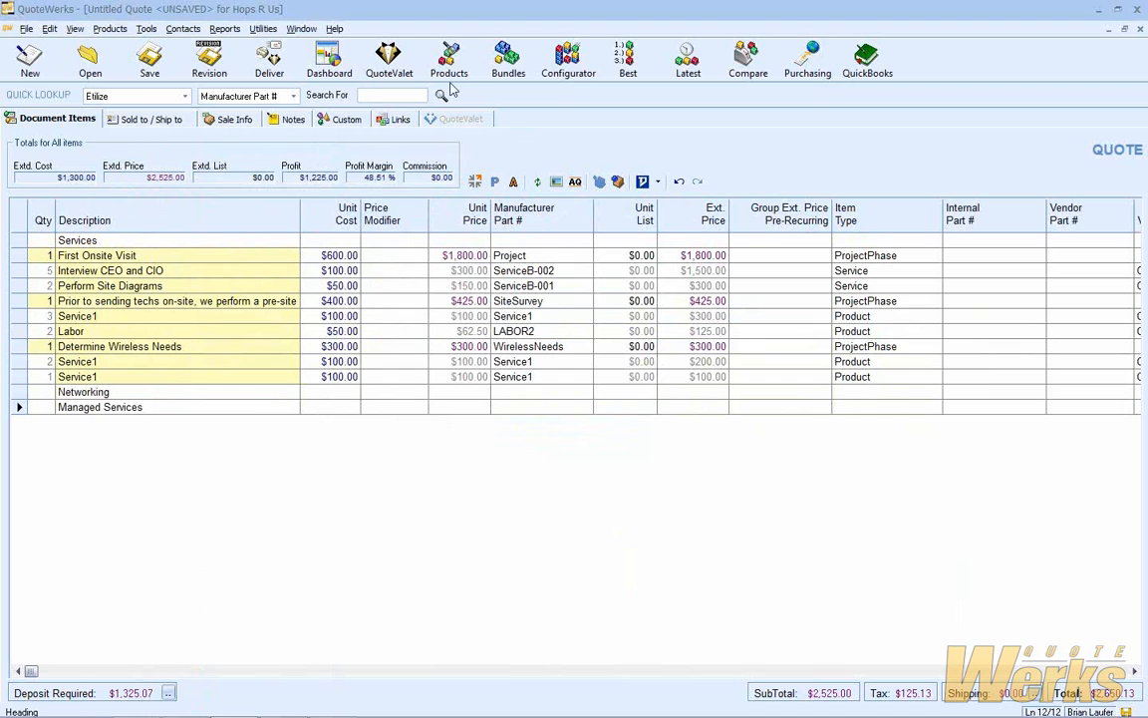
From the Networking heading line, search the ConnectWise products for descriptions containing "platinum"
{"action": "left_click", "coordinate": [117, 392]}
{"action": "left_click", "coordinate": [438, 72]}
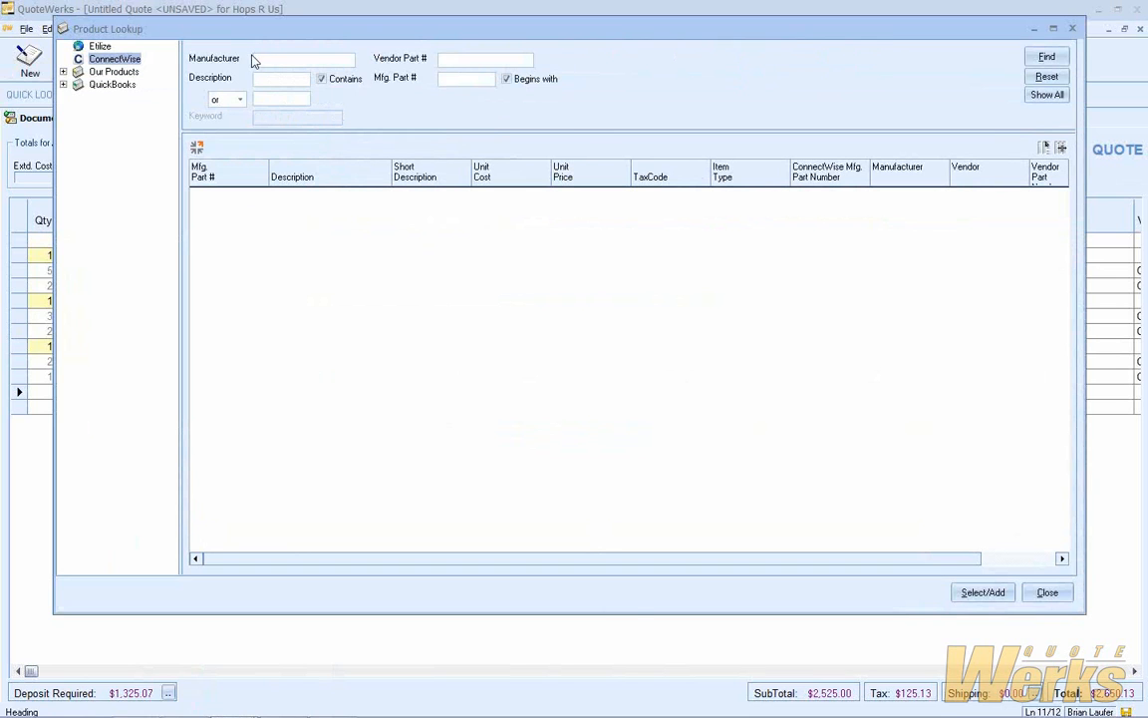
{"action": "left_click", "coordinate": [274, 79]}
{"action": "type", "text": "platinum"}
{"action": "key", "text": "Return"}
Add the ConnectWise product Platinum Monitoring for Desktops to the quote with quantity 3 under the Managed Services heading
{"action": "left_click", "coordinate": [344, 197]}
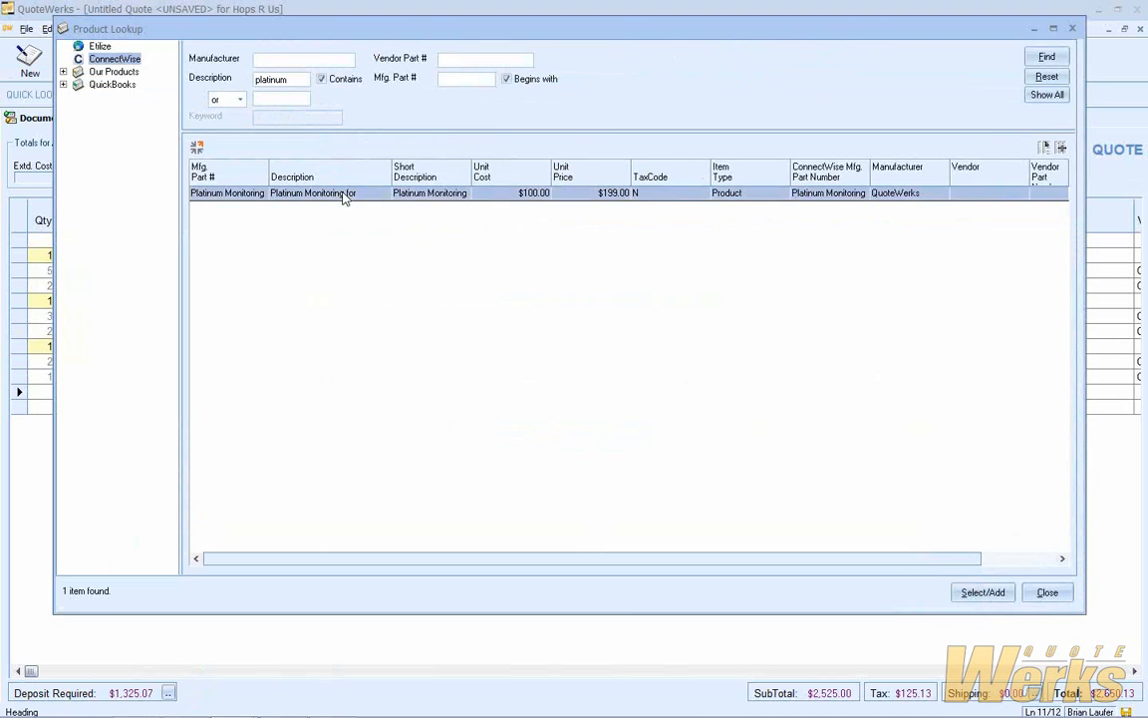
{"action": "double_click", "coordinate": [344, 196]}
{"action": "type", "text": "2"}
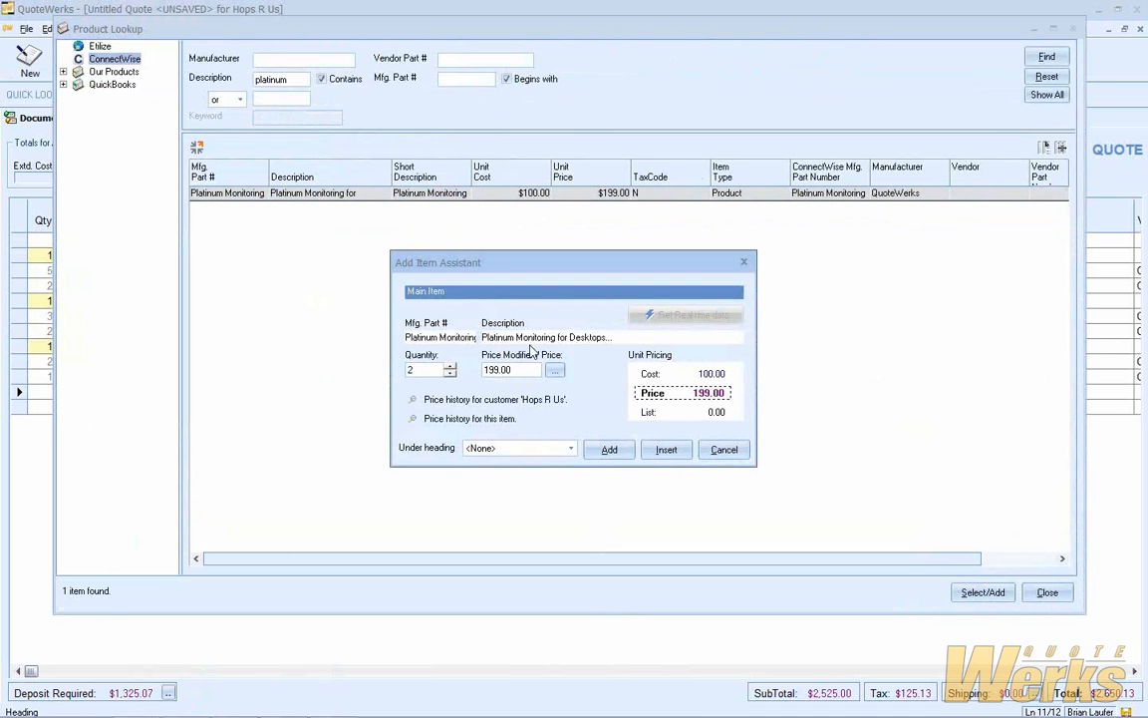
{"action": "type", "text": "3"}
{"action": "left_click", "coordinate": [570, 449]}
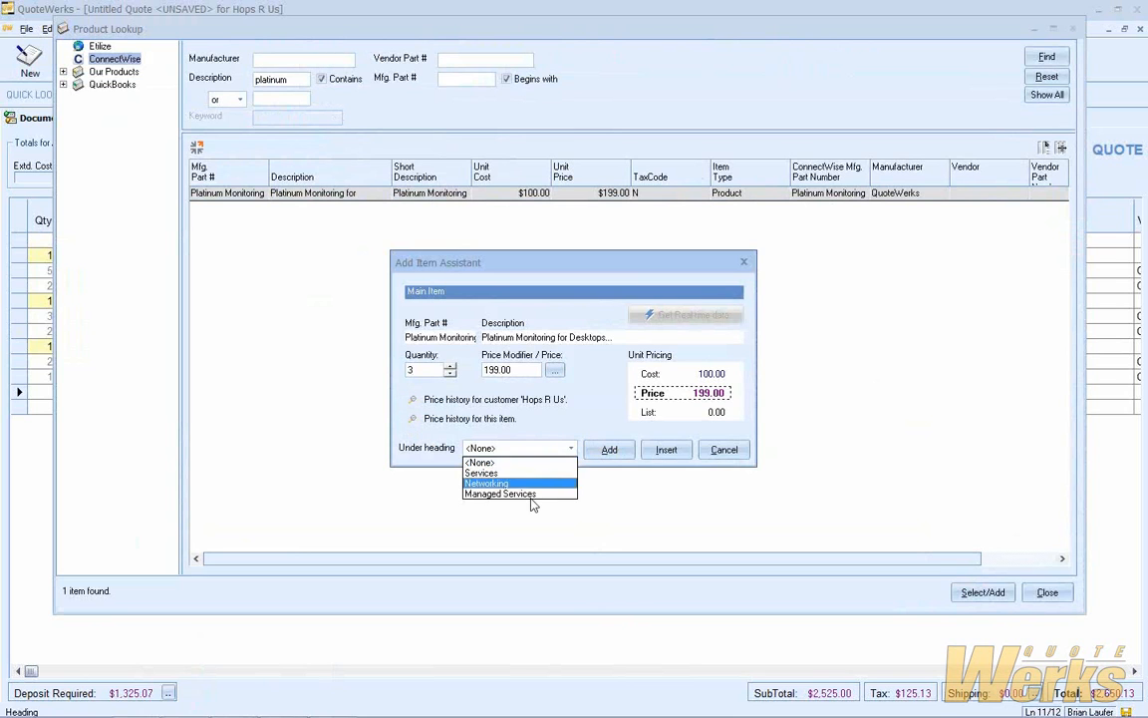
{"action": "left_click", "coordinate": [528, 488]}
{"action": "left_click", "coordinate": [612, 450]}
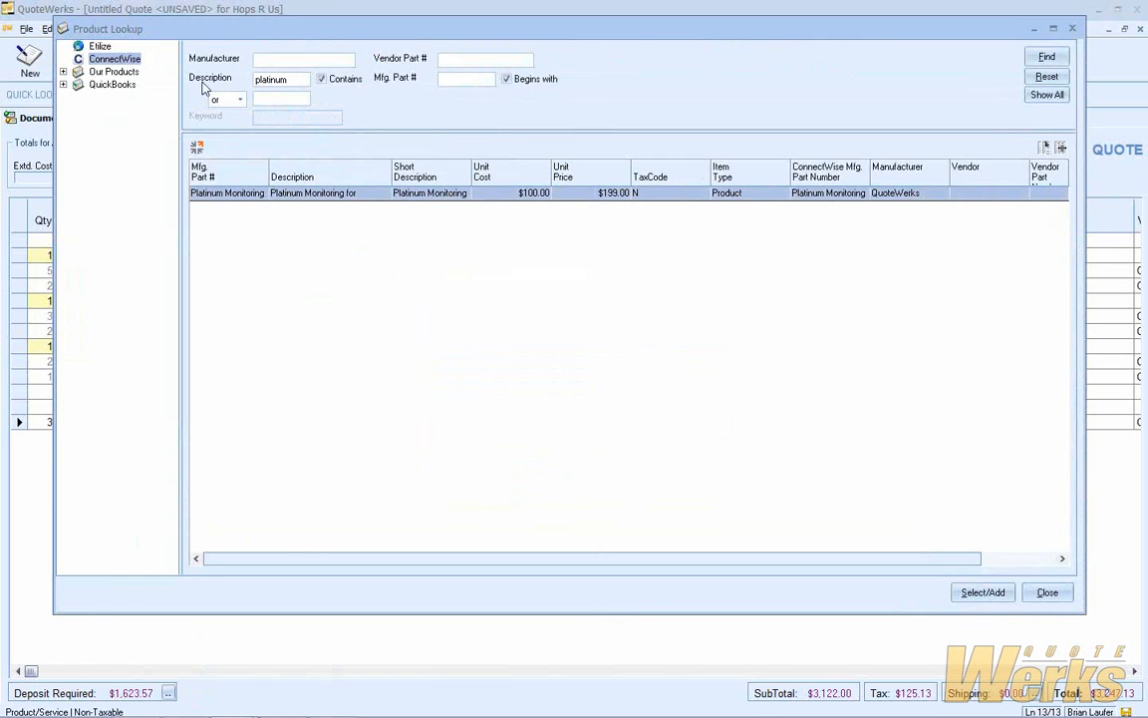
Search Etilize for the switch part number SG300-28PP-K9-NA, chosen from the predefined lookup entries
{"action": "left_click", "coordinate": [87, 46]}
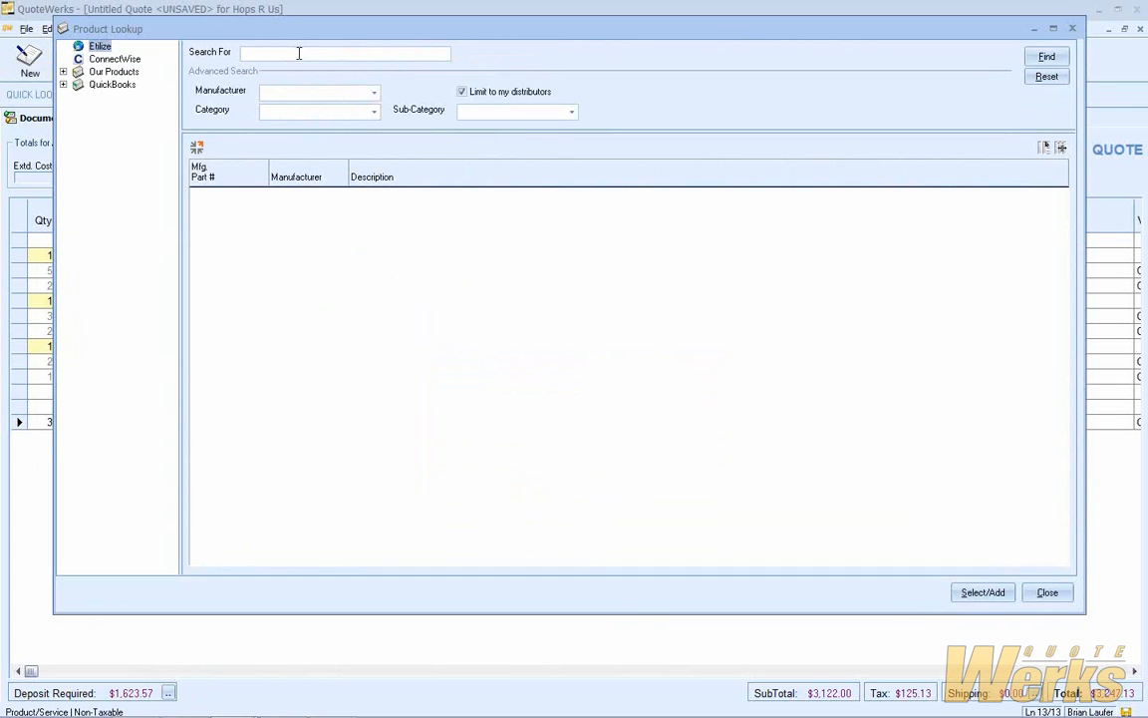
{"action": "key", "text": "F2"}
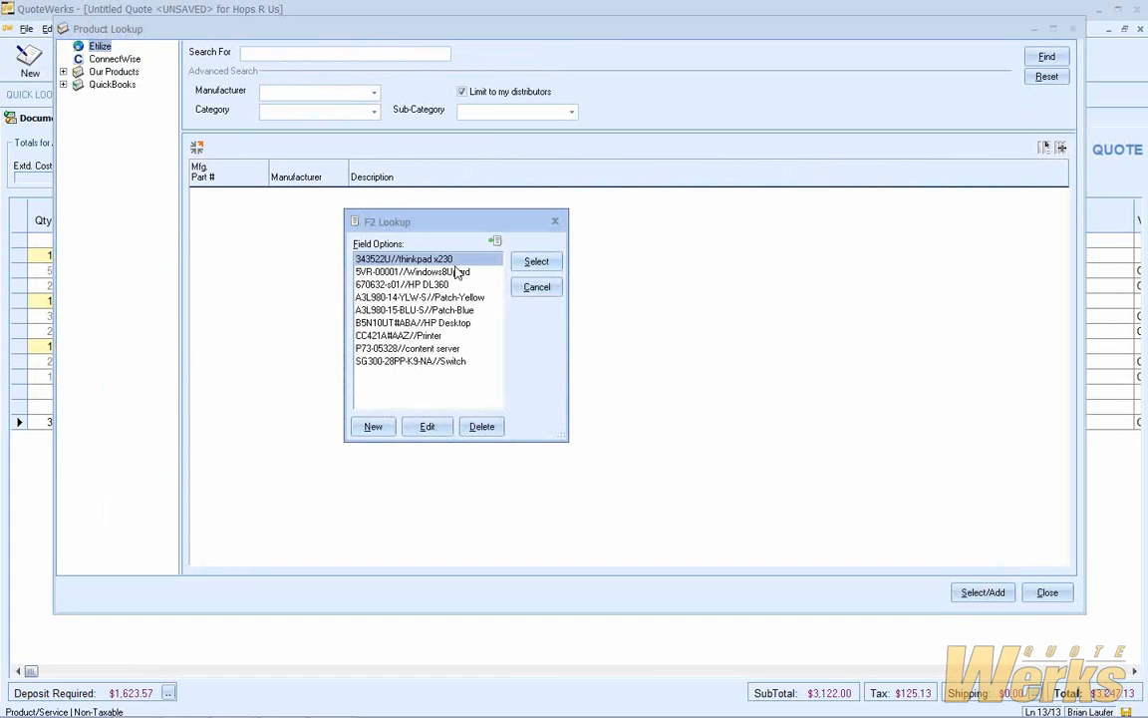
{"action": "double_click", "coordinate": [402, 362]}
{"action": "left_click", "coordinate": [1040, 57]}
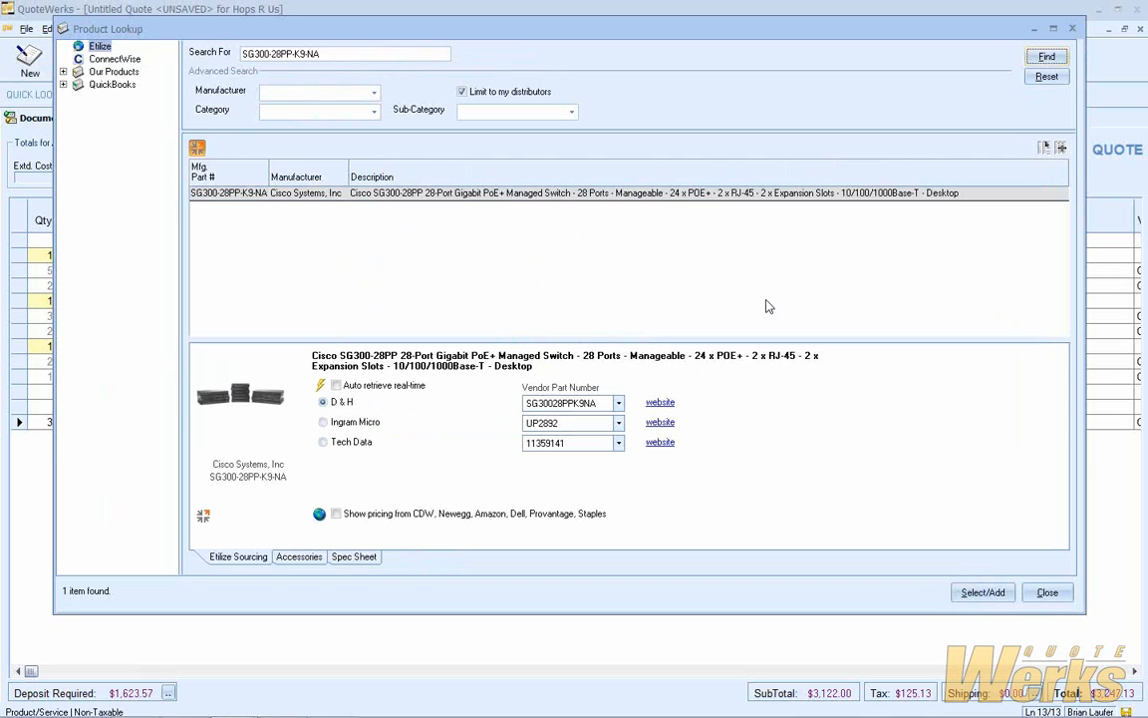
Retrieve real-time distributor prices for the Cisco SG300-28PP switch and online pricing from CDW, Newegg, Amazon, Dell, Provantage and Staples
{"action": "left_click", "coordinate": [320, 386]}
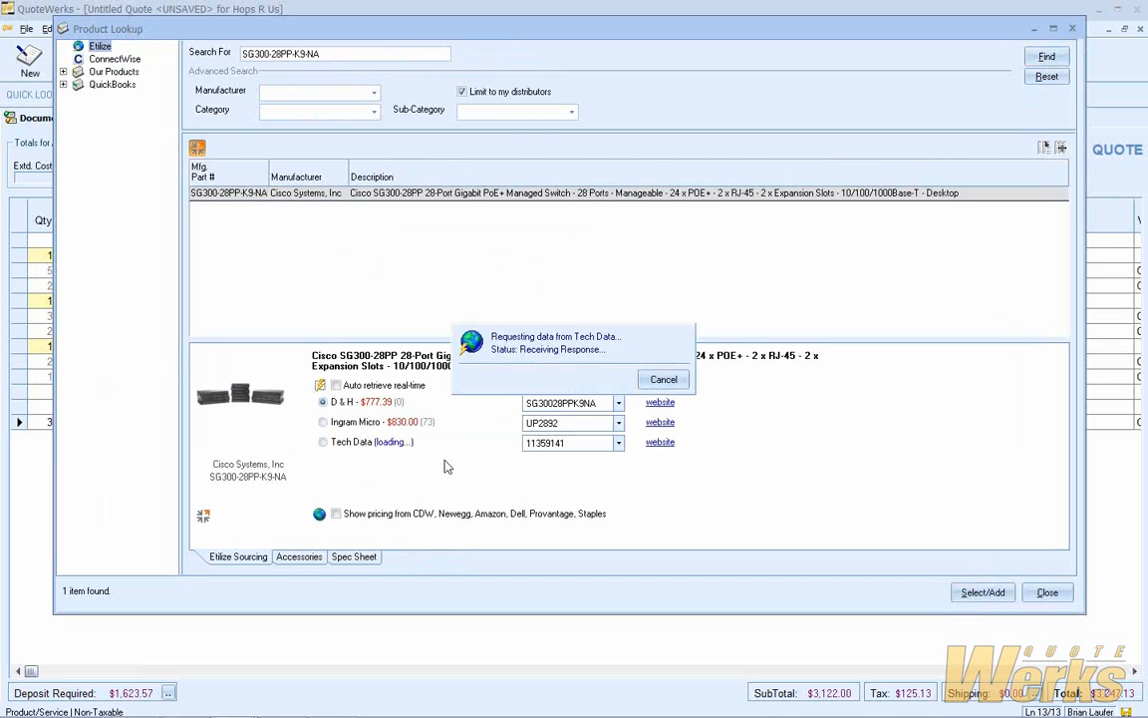
{"action": "left_click", "coordinate": [361, 445]}
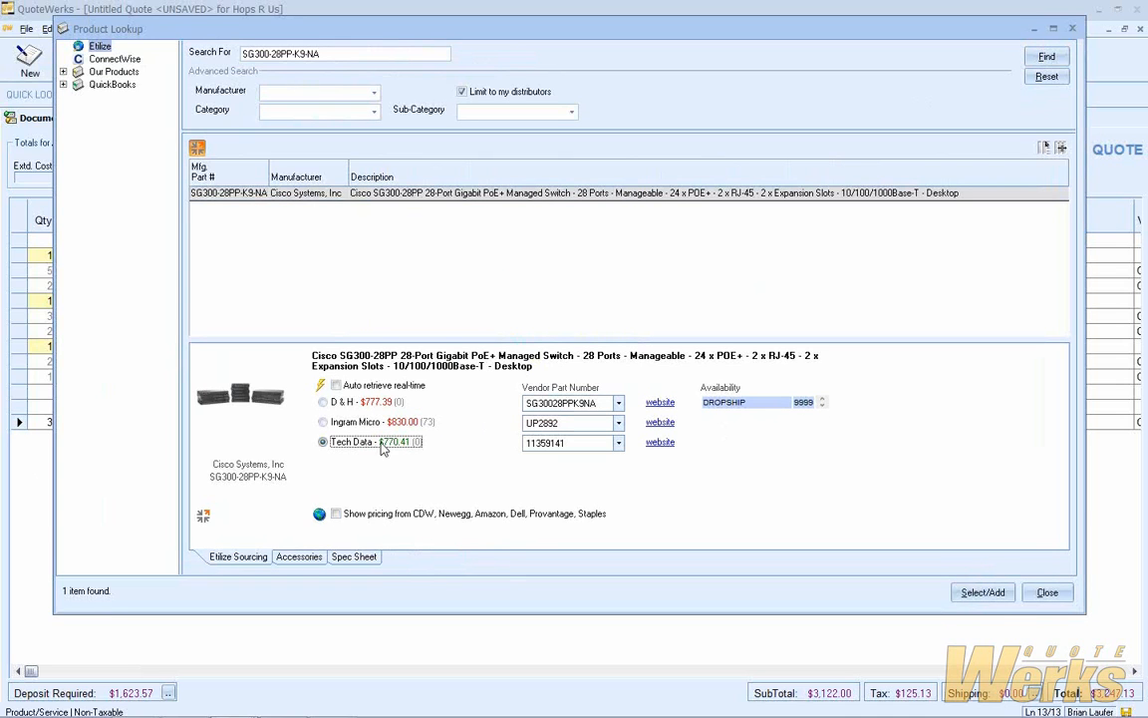
{"action": "left_click", "coordinate": [319, 513]}
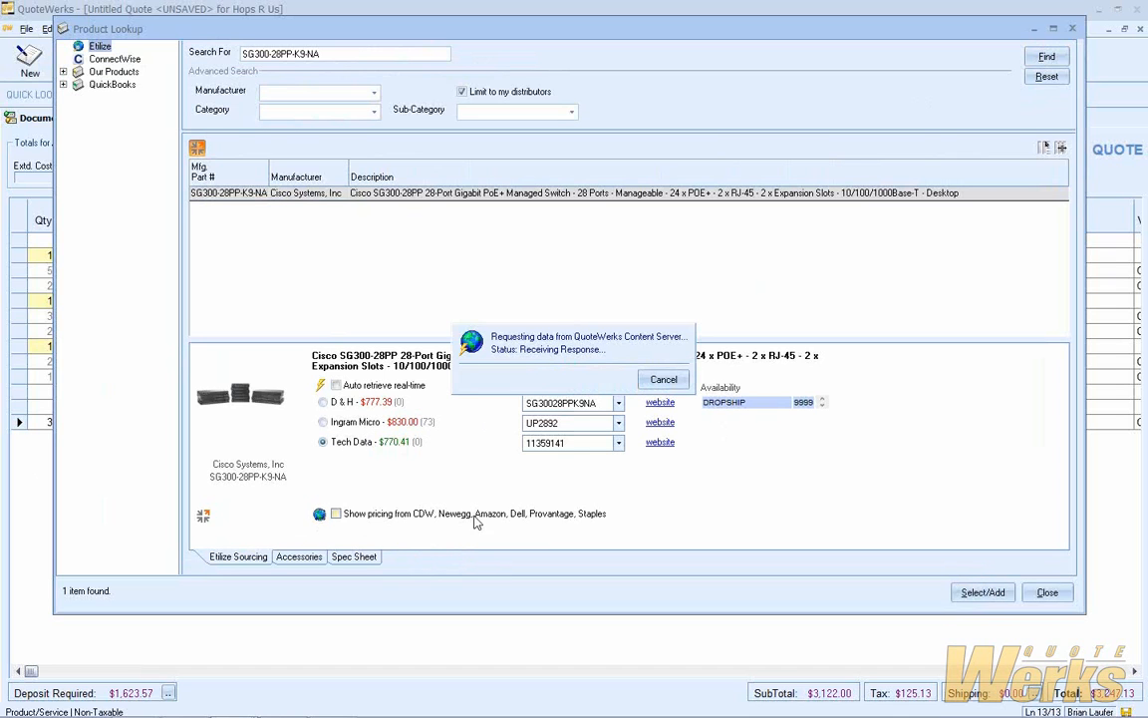
{"action": "left_click", "coordinate": [610, 423]}
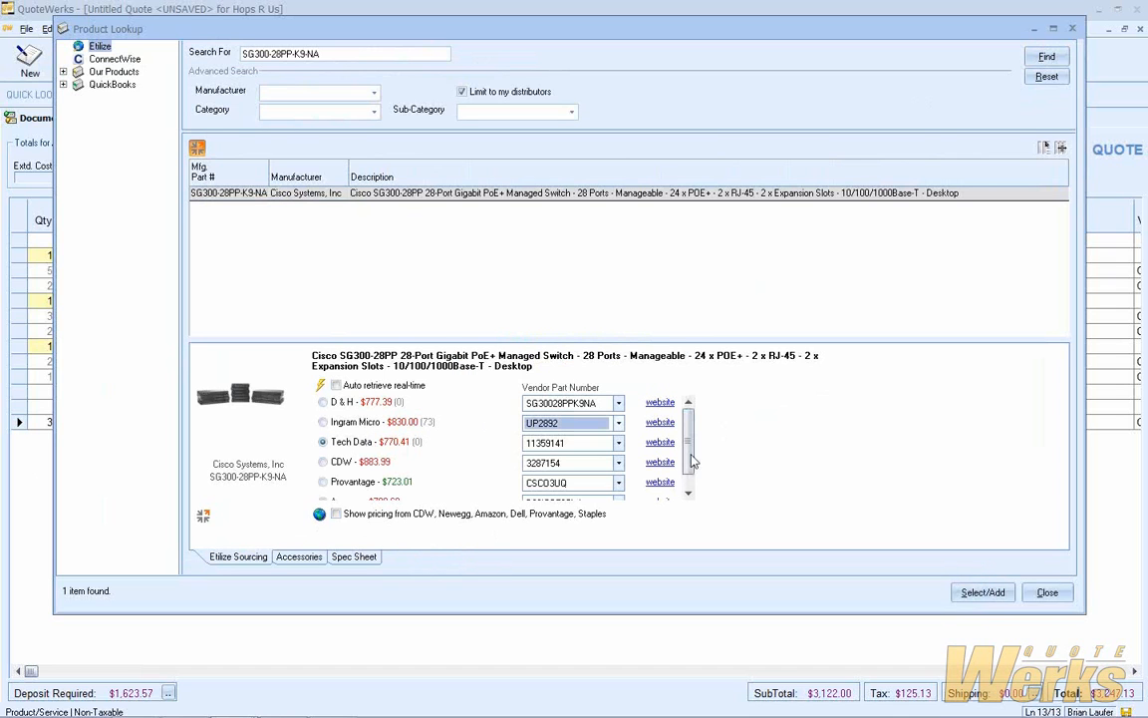
Add one Cisco SG300-28PP switch sourced from Tech Data to the quote under the Networking heading
{"action": "left_click", "coordinate": [365, 443]}
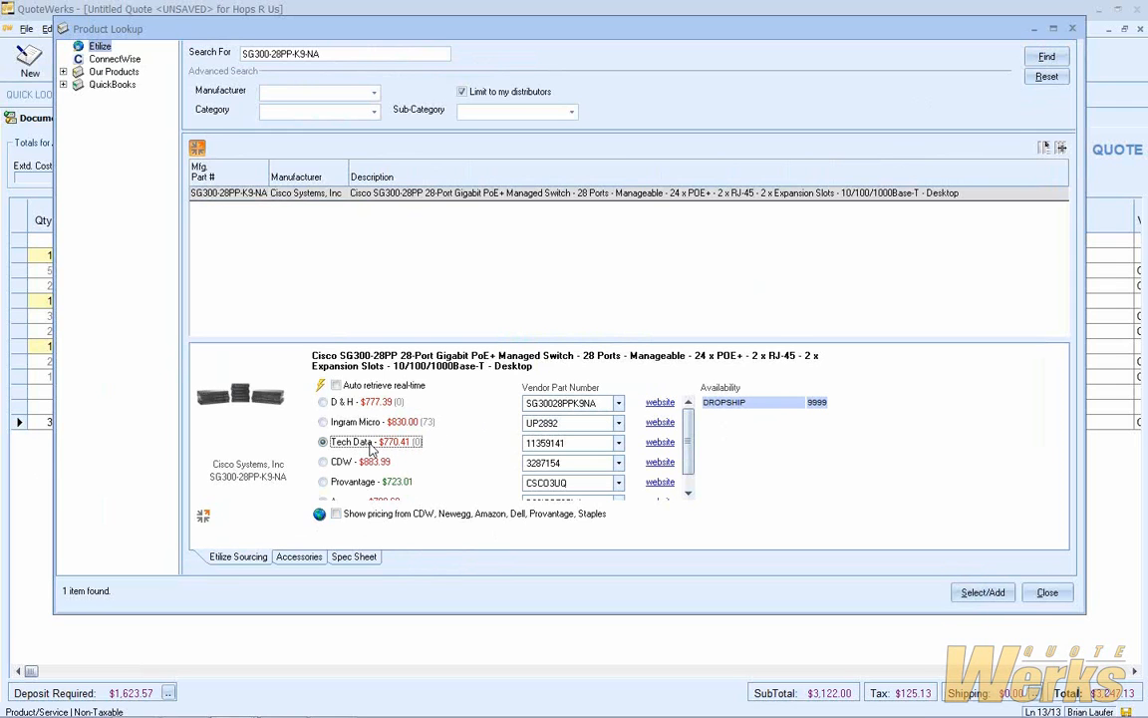
{"action": "double_click", "coordinate": [372, 449]}
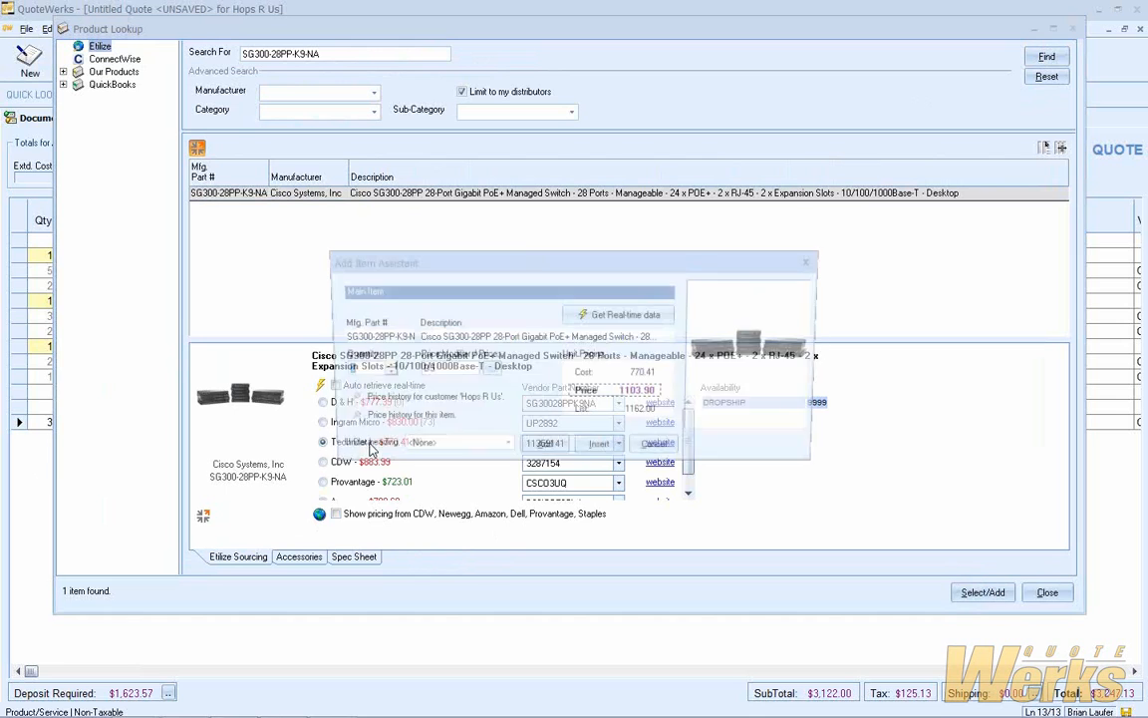
{"action": "left_click", "coordinate": [468, 451]}
{"action": "left_click", "coordinate": [430, 482]}
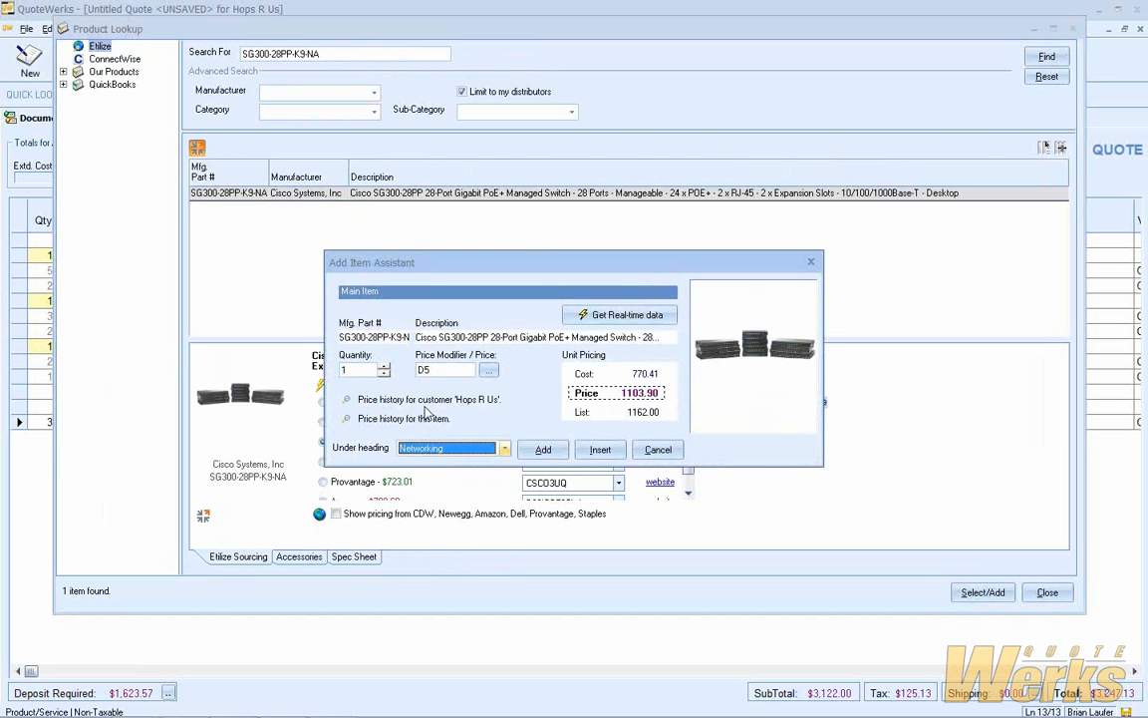
{"action": "left_click", "coordinate": [544, 449]}
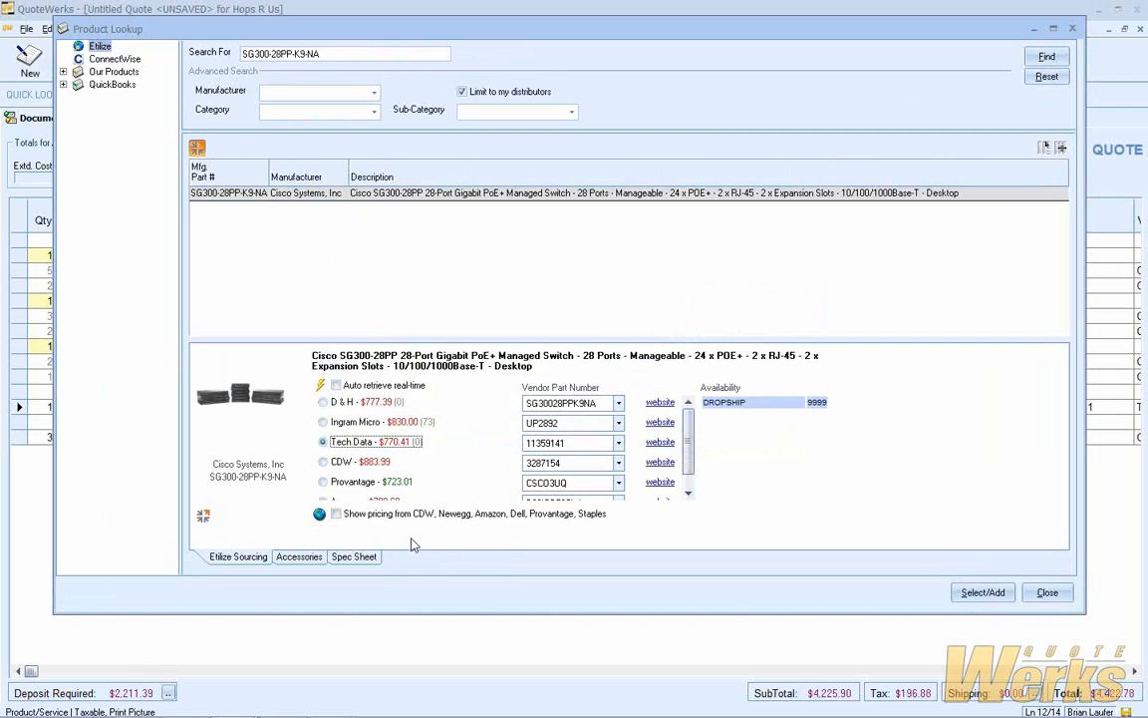
Retrieve real-time distributor prices for the Cisco 1000Base-BX-20U SFP transceiver among the switch's accessories
{"action": "left_click", "coordinate": [299, 556]}
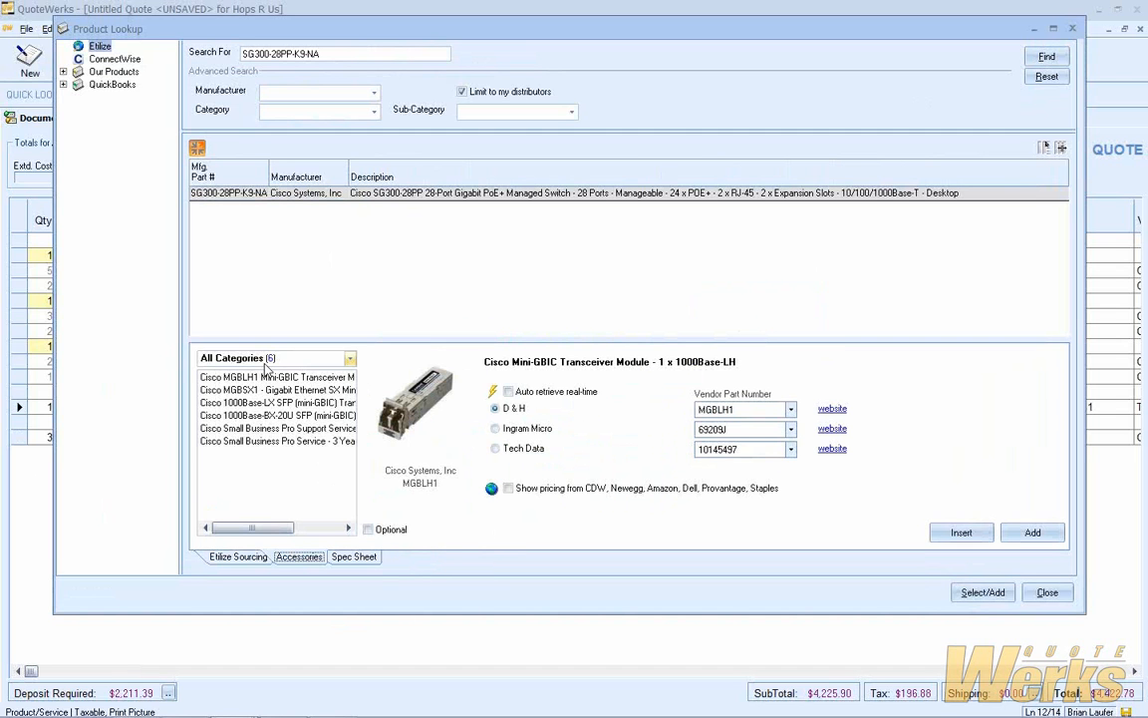
{"action": "left_click", "coordinate": [274, 414]}
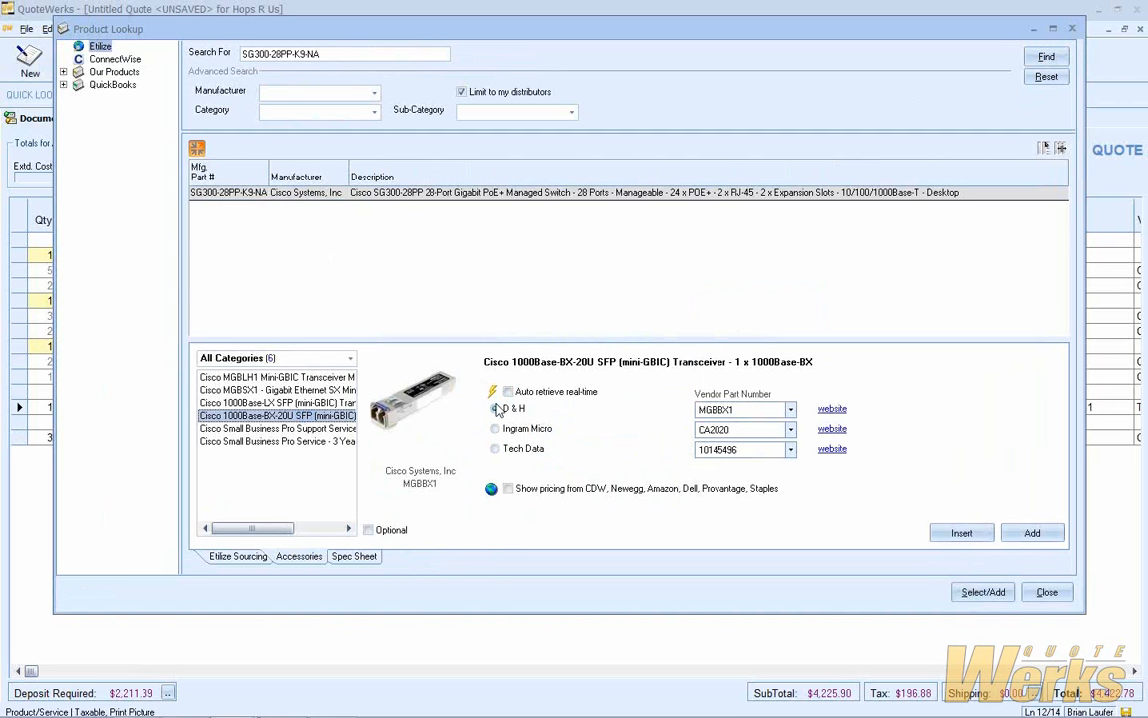
{"action": "left_click", "coordinate": [489, 391]}
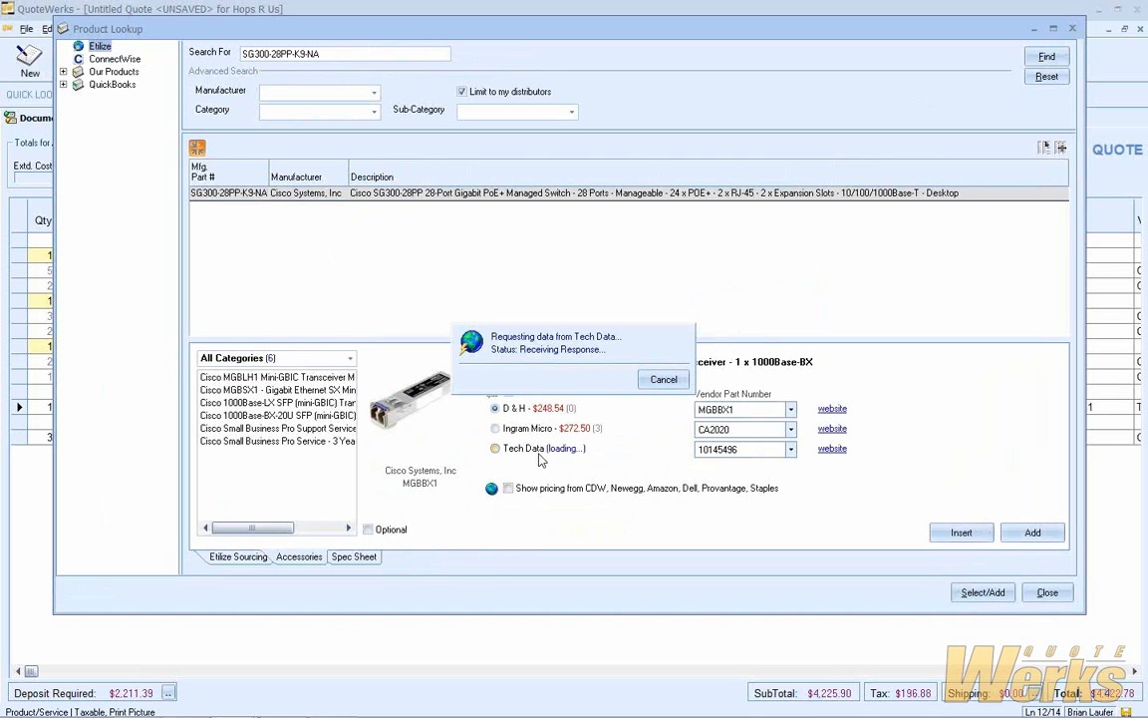
Add 2 Cisco 1000Base-BX-20U SFP transceivers sourced from Tech Data under the Networking heading
{"action": "double_click", "coordinate": [525, 450]}
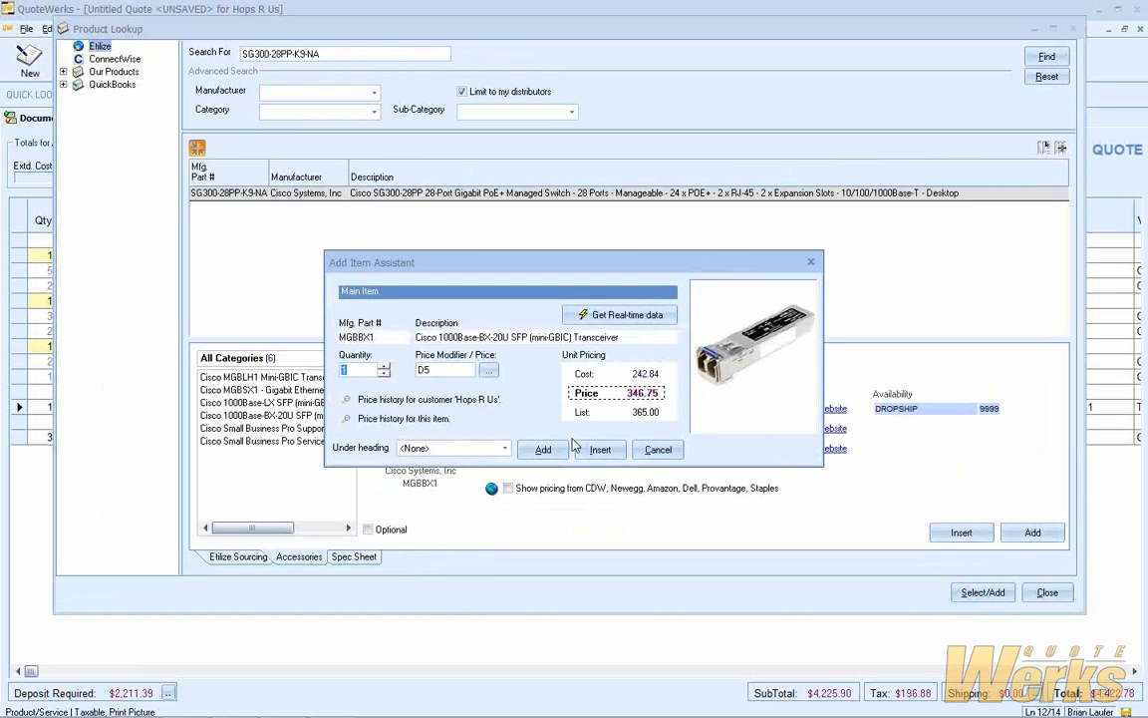
{"action": "left_click", "coordinate": [428, 448]}
{"action": "left_click", "coordinate": [429, 478]}
{"action": "left_click", "coordinate": [384, 366]}
{"action": "left_click", "coordinate": [544, 449]}
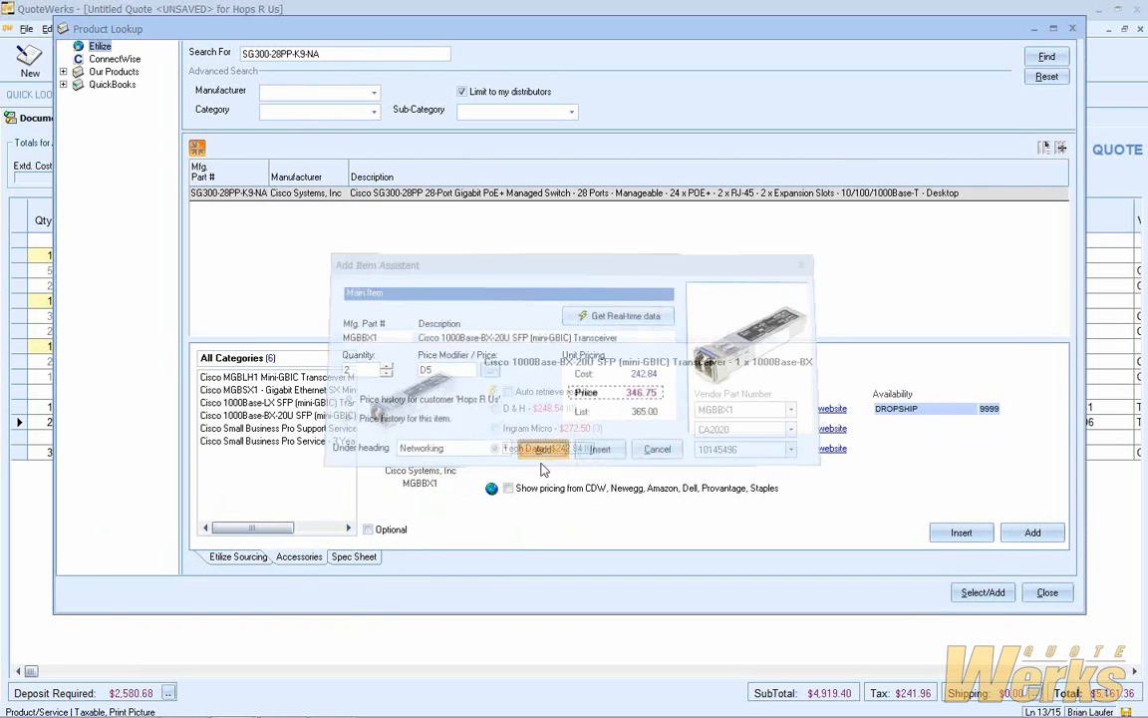
Retrieve real-time prices for the accessory Cisco Small Business Pro Service - 3 Year and choose Tech Data as its source
{"action": "left_click", "coordinate": [299, 440]}
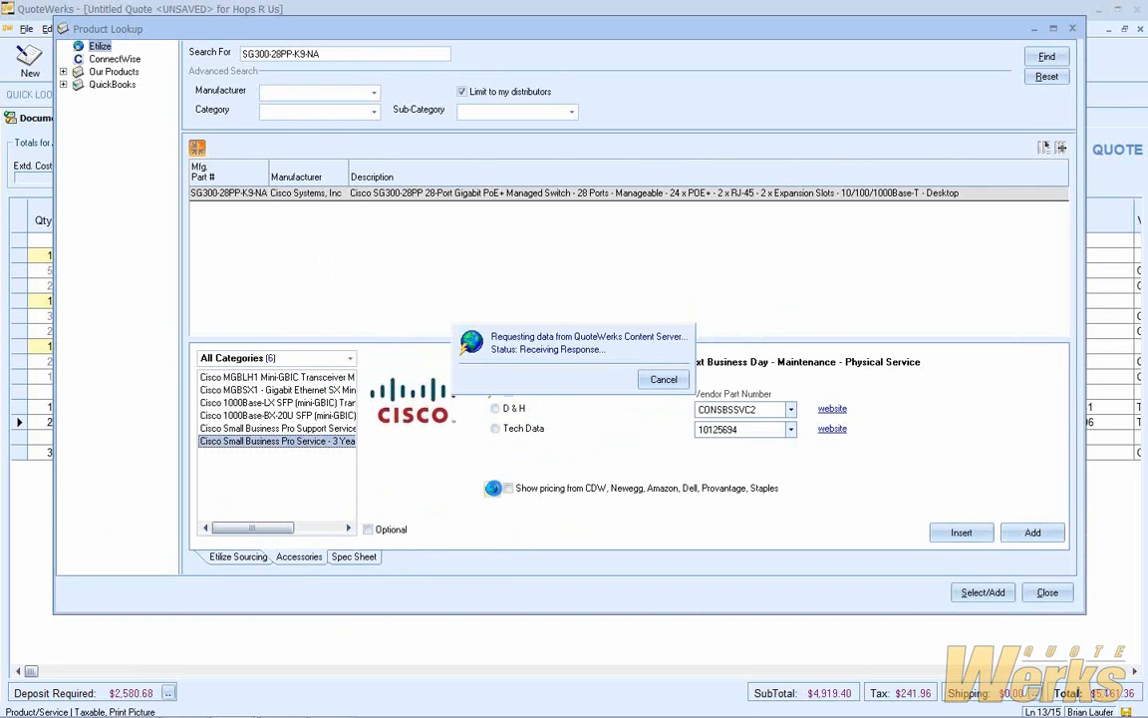
{"action": "left_click", "coordinate": [538, 396]}
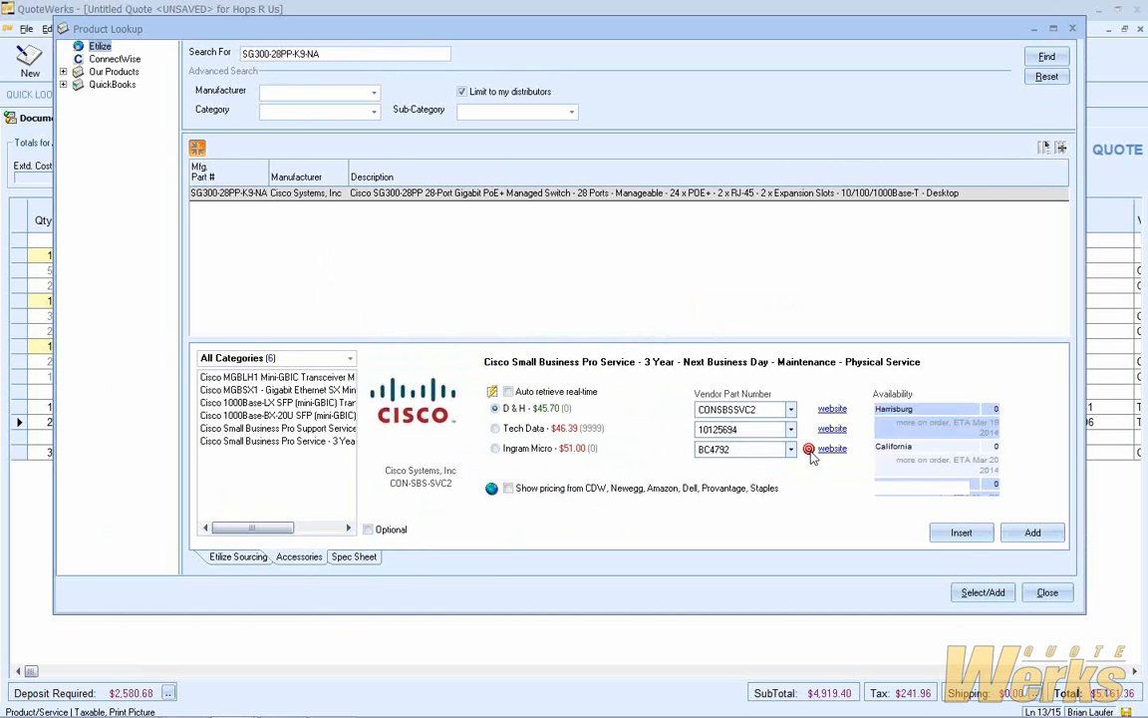
{"action": "left_click", "coordinate": [548, 430]}
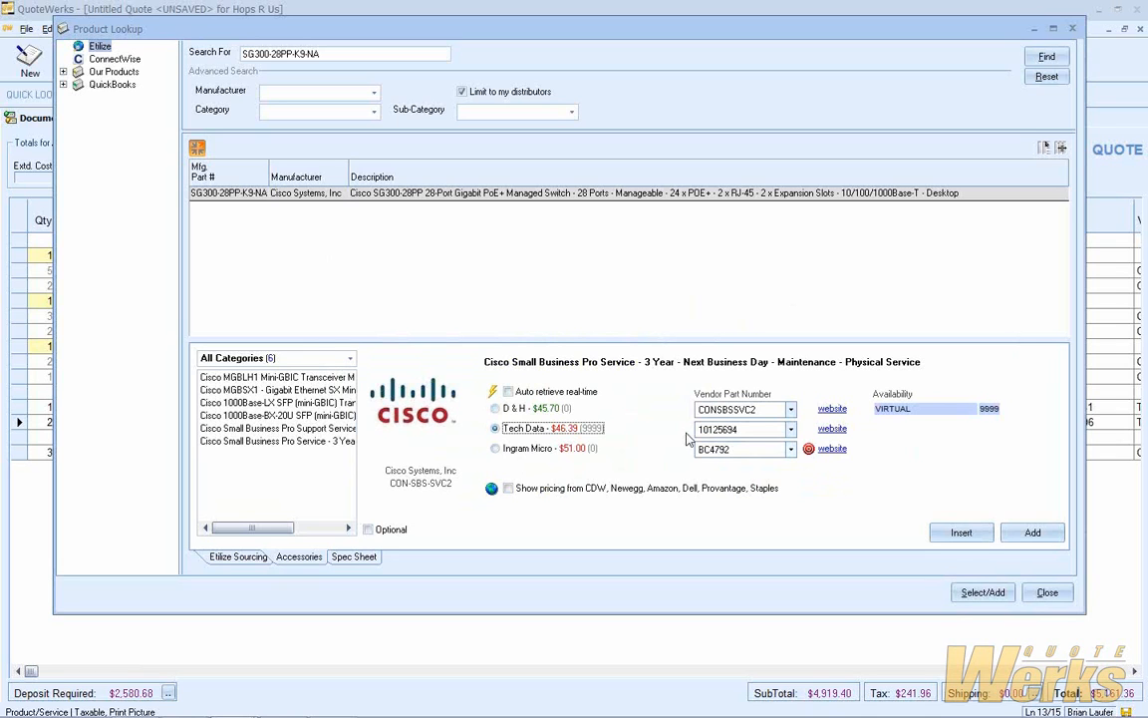
Add one Cisco Small Business Pro Service - 3 Year from Tech Data under the Networking heading and close the product lookup
{"action": "double_click", "coordinate": [524, 429]}
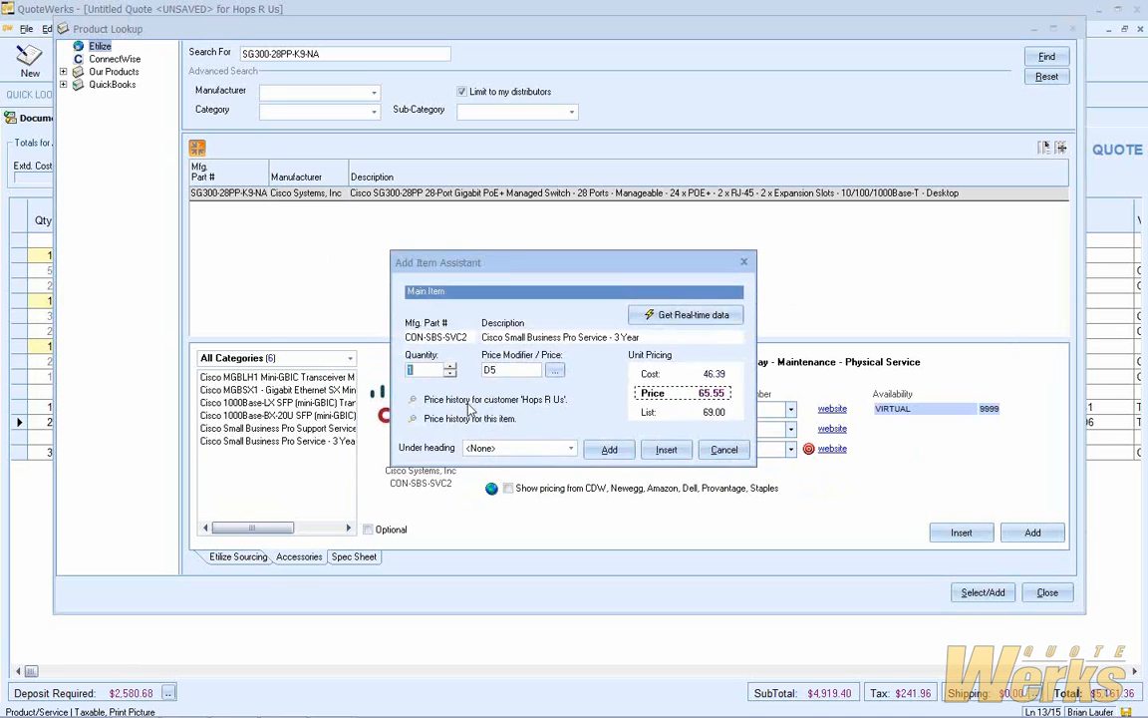
{"action": "left_click", "coordinate": [518, 448]}
{"action": "left_click", "coordinate": [519, 494]}
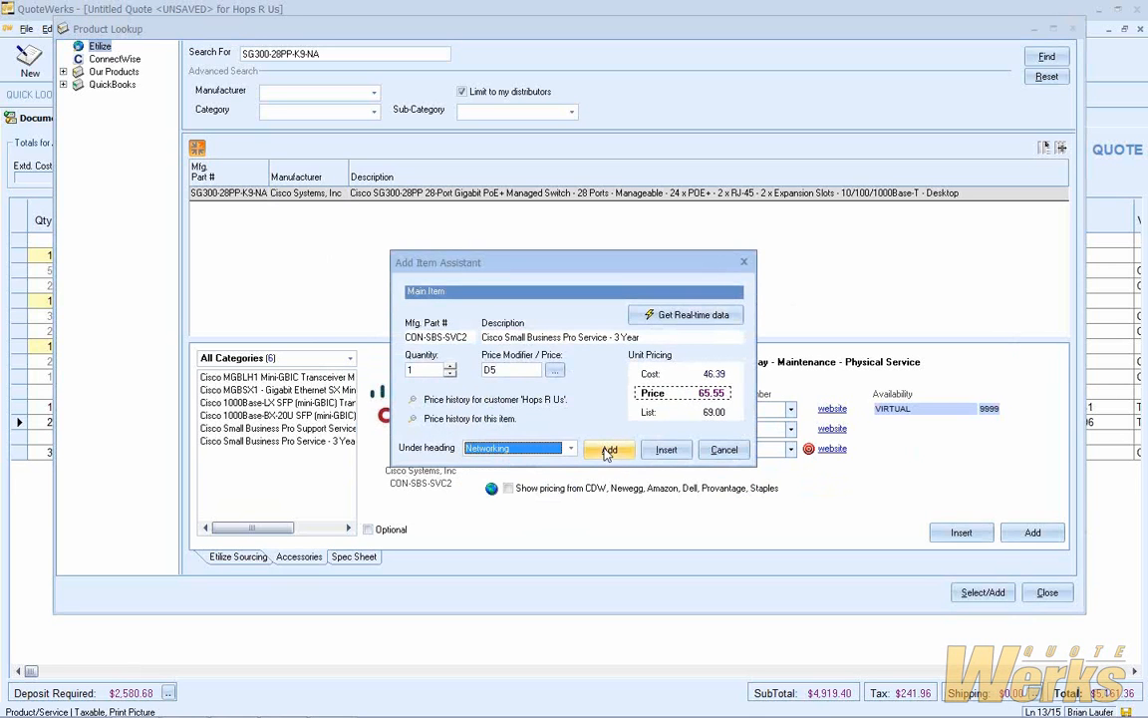
{"action": "left_click", "coordinate": [609, 449]}
{"action": "left_click", "coordinate": [1051, 595]}
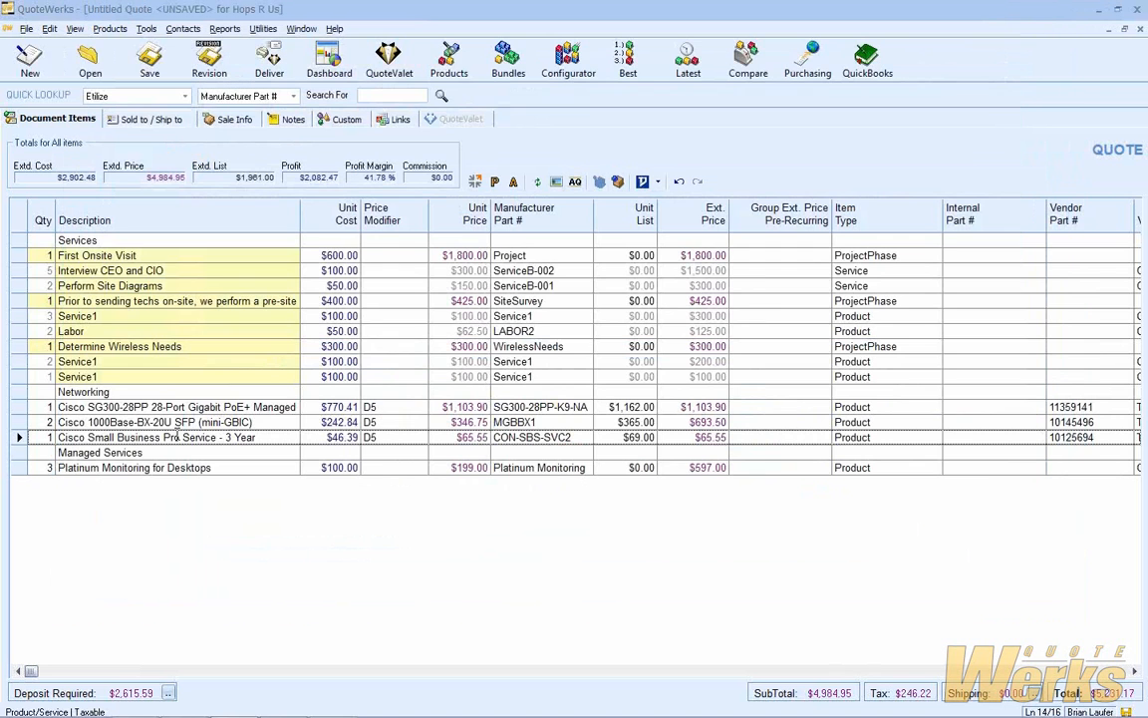
Convert the three Cisco lines under Networking to a group, without a discount or recurring amount
{"action": "left_click", "coordinate": [22, 407]}
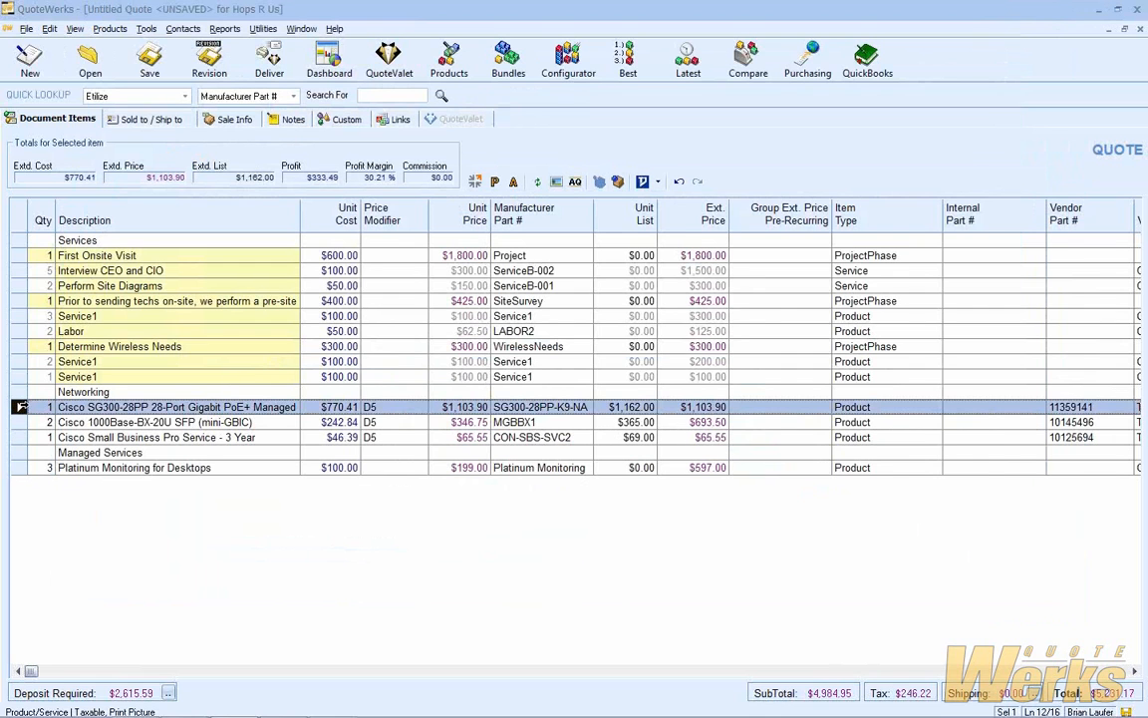
{"action": "left_click", "coordinate": [19, 437], "text": "shift"}
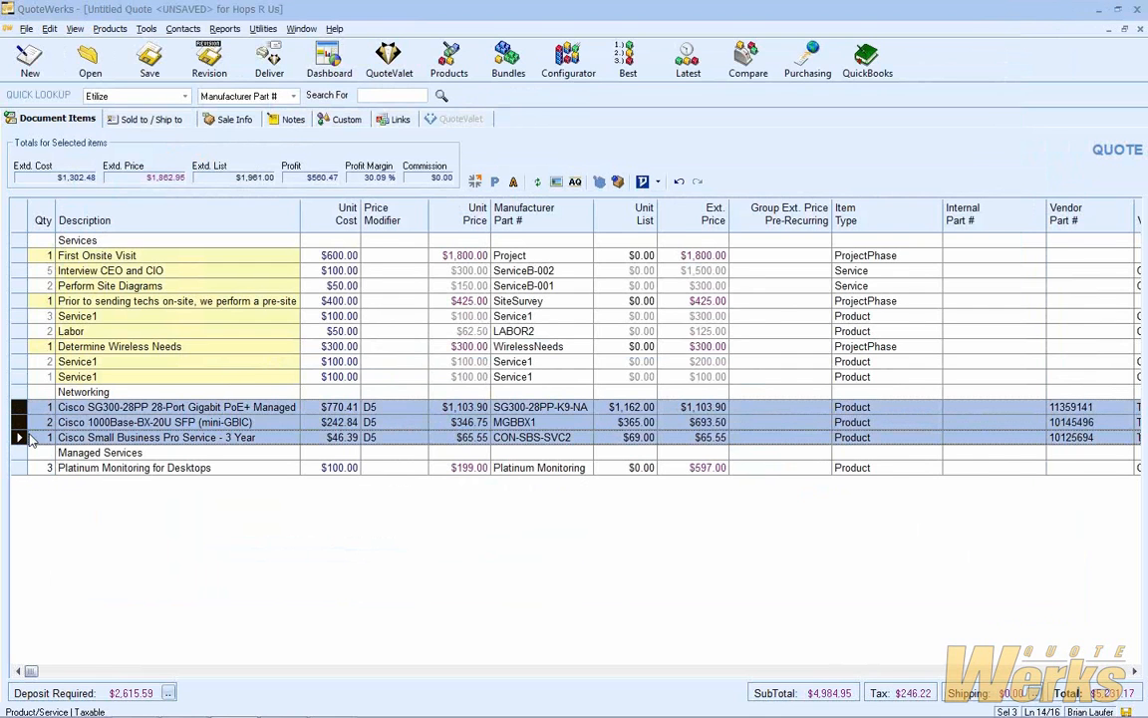
{"action": "right_click", "coordinate": [50, 377]}
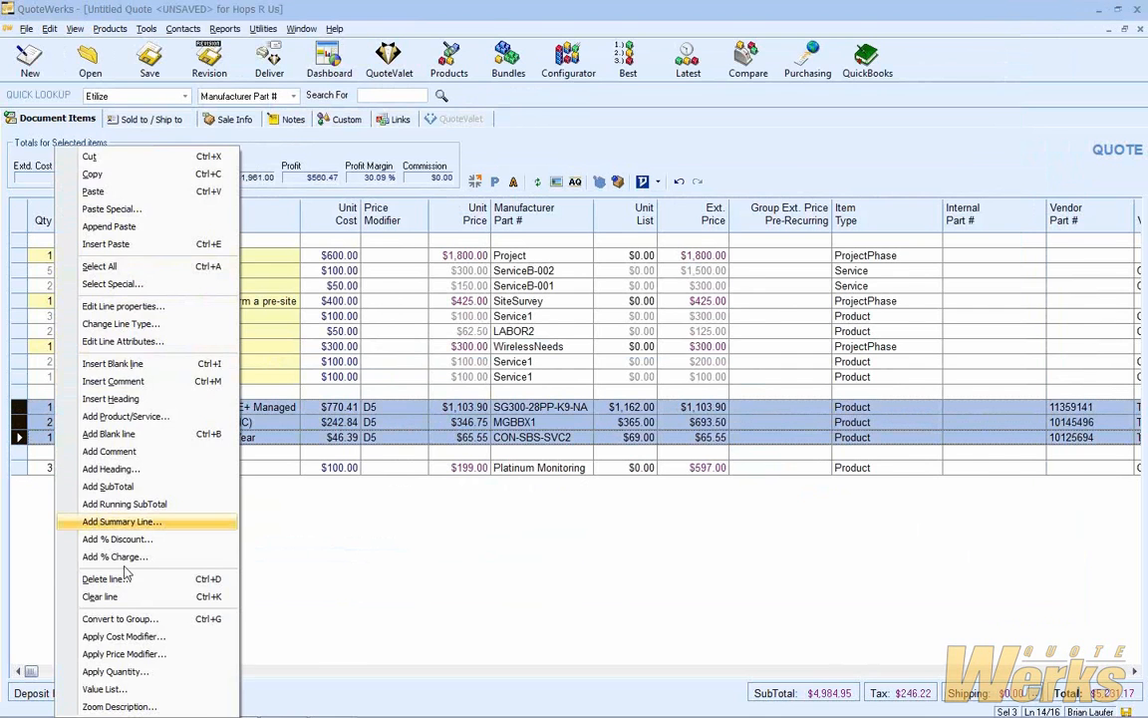
{"action": "left_click", "coordinate": [148, 620]}
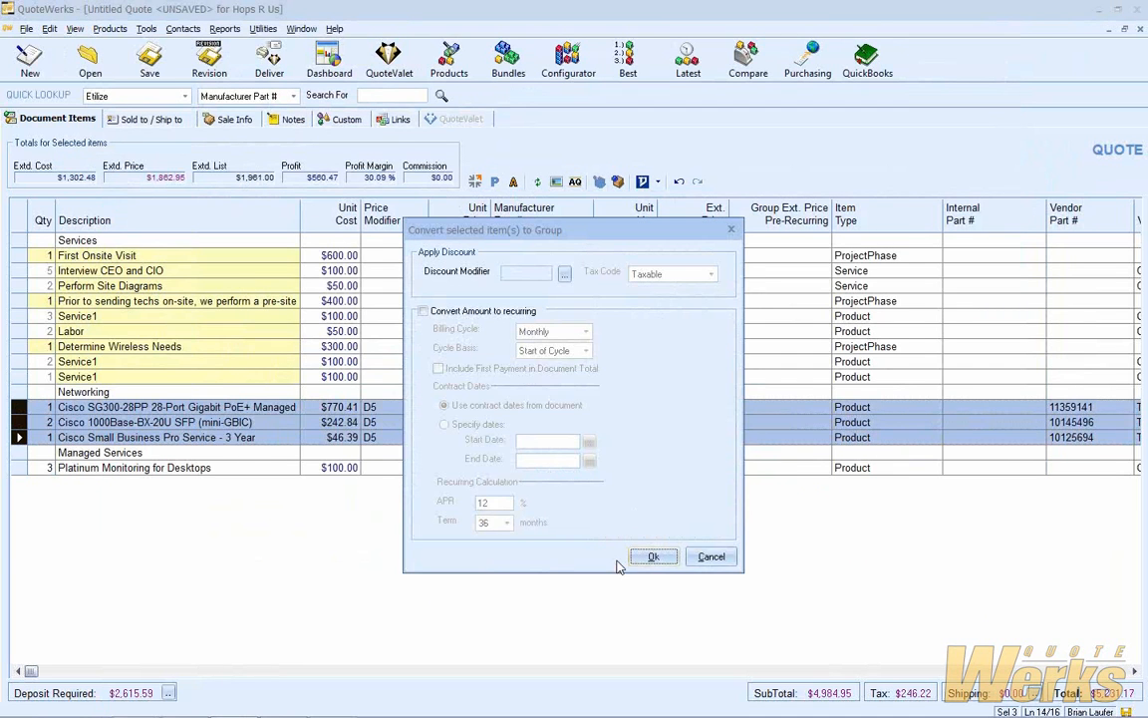
{"action": "left_click", "coordinate": [590, 508]}
Enter Switch as the description of the group header above the Cisco lines
{"action": "left_click", "coordinate": [109, 409]}
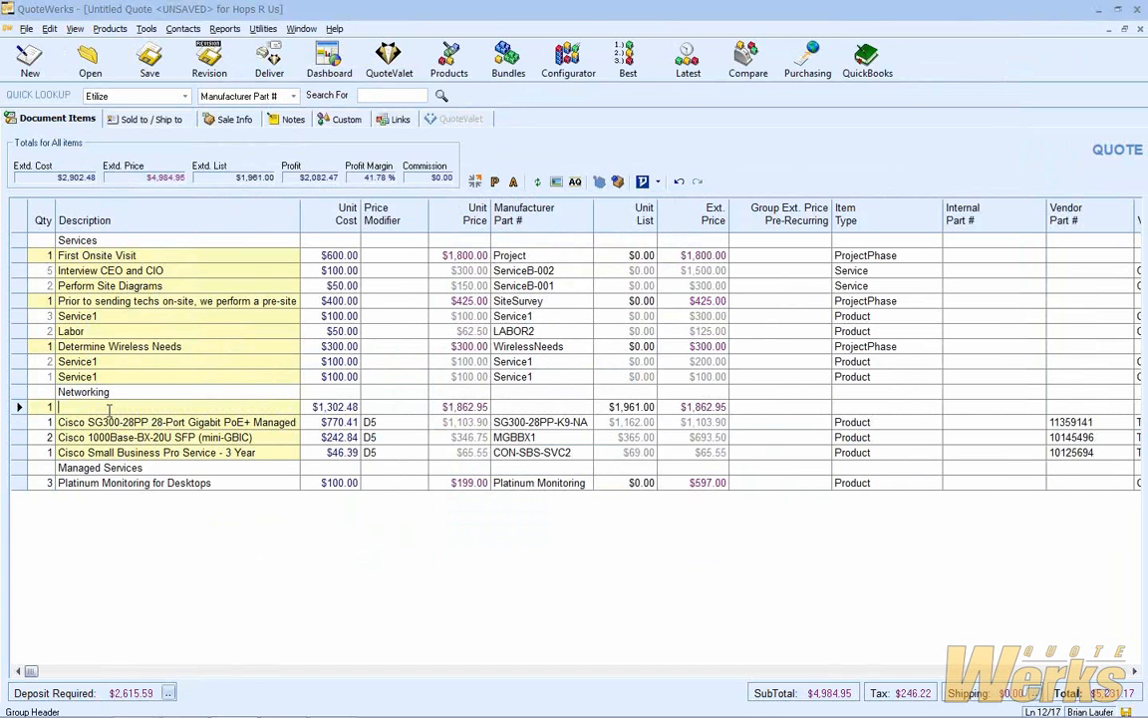
{"action": "type", "text": "Switch"}
{"action": "left_click", "coordinate": [475, 408]}
{"action": "left_click", "coordinate": [199, 436]}
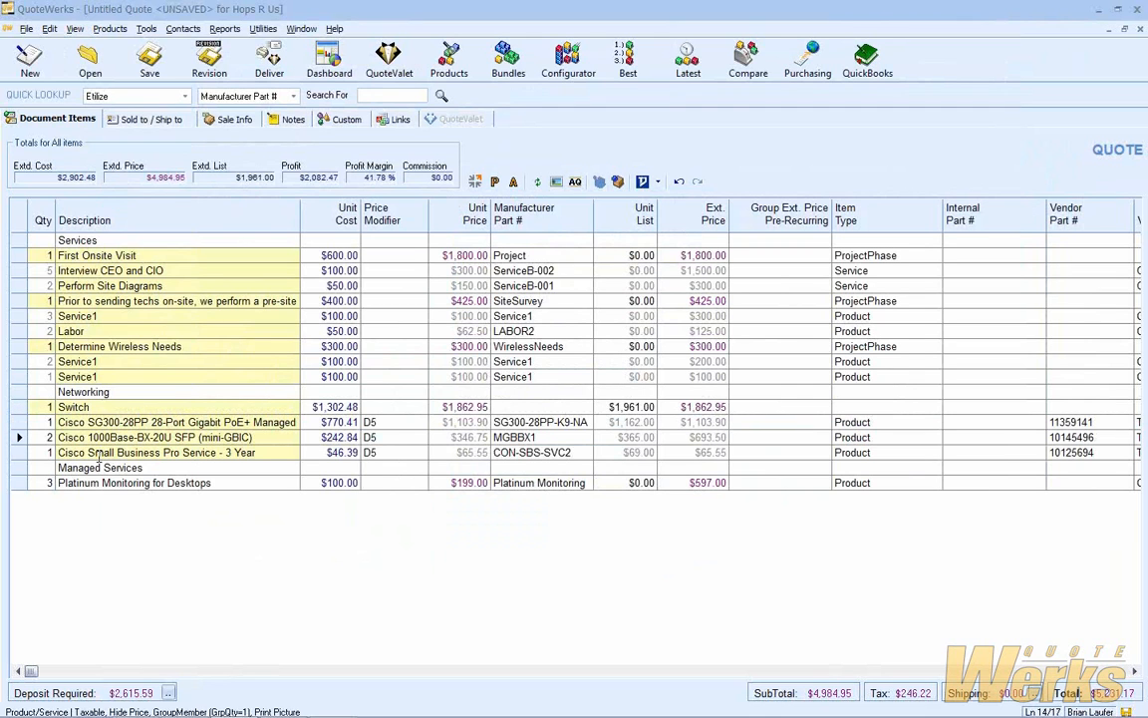
{"action": "left_click", "coordinate": [137, 409]}
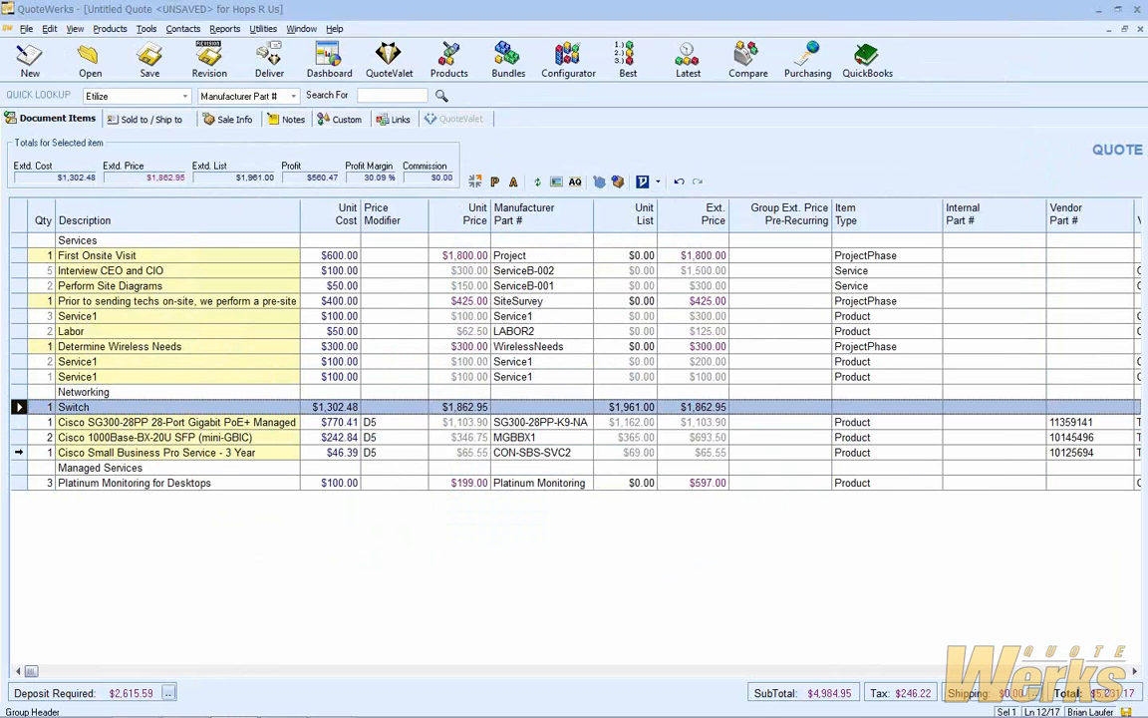
{"action": "left_click", "coordinate": [18, 451], "text": "shift"}
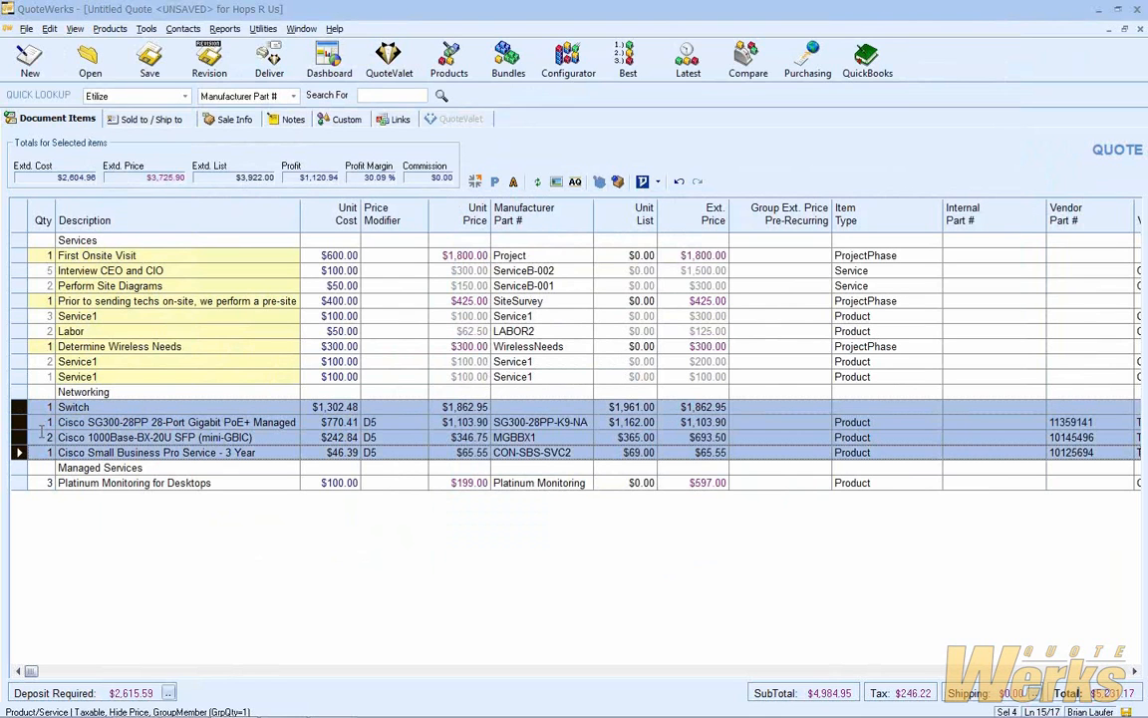
{"action": "left_click", "coordinate": [37, 465]}
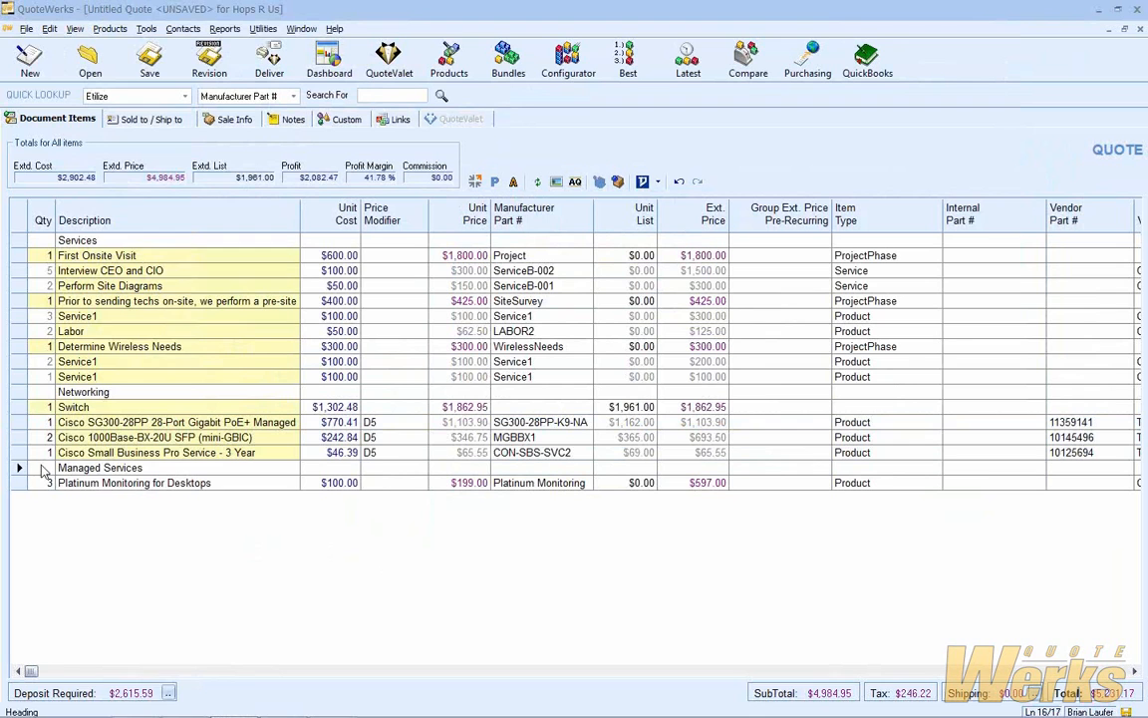
Insert a copy of the Switch group above the Managed Services heading and rename its header Switch Monthly Option
{"action": "right_click", "coordinate": [42, 465]}
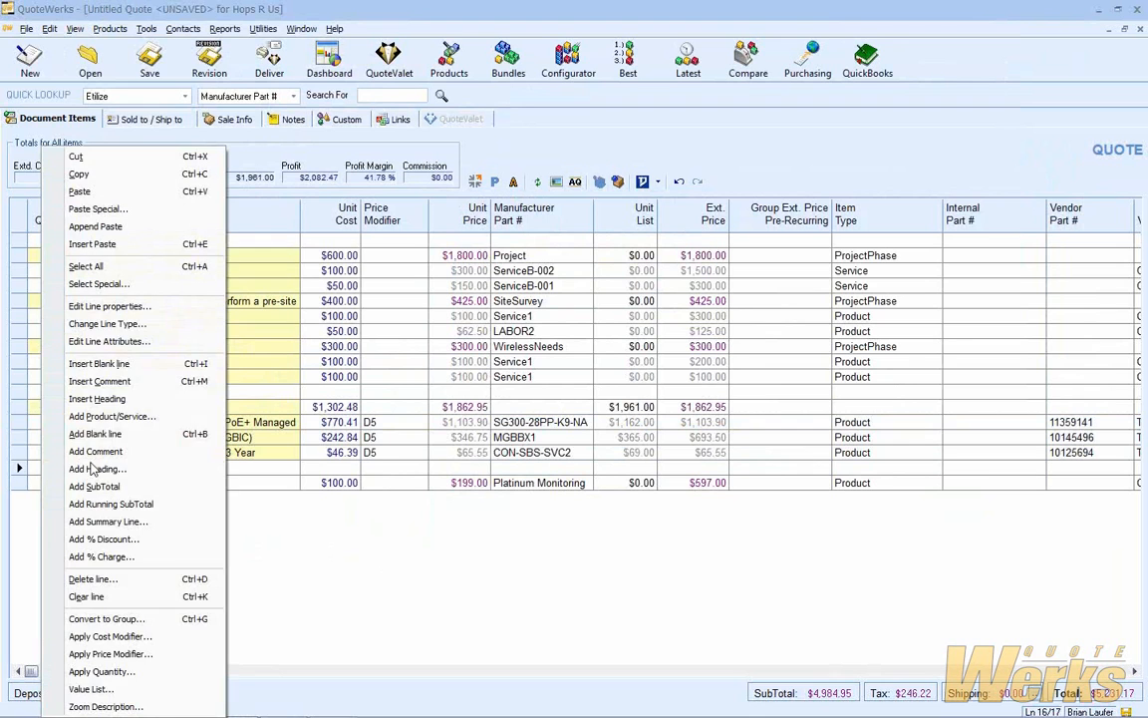
{"action": "left_click", "coordinate": [92, 243]}
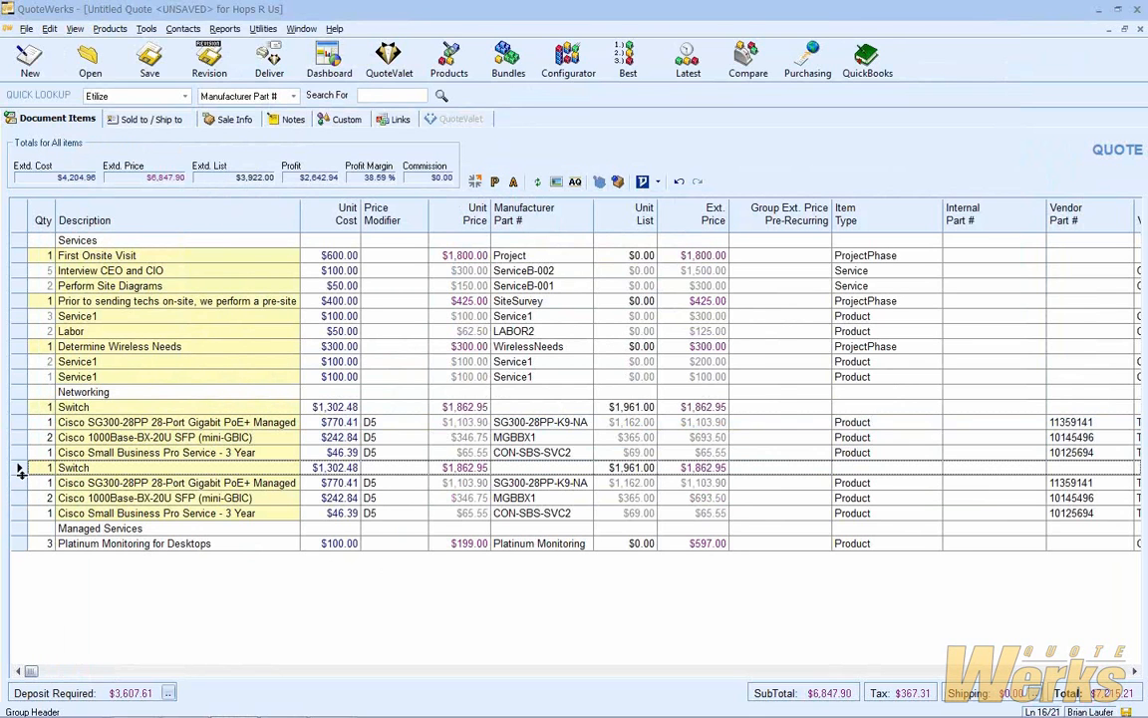
{"action": "left_click", "coordinate": [98, 468]}
{"action": "type", "text": "Monthly Option"}
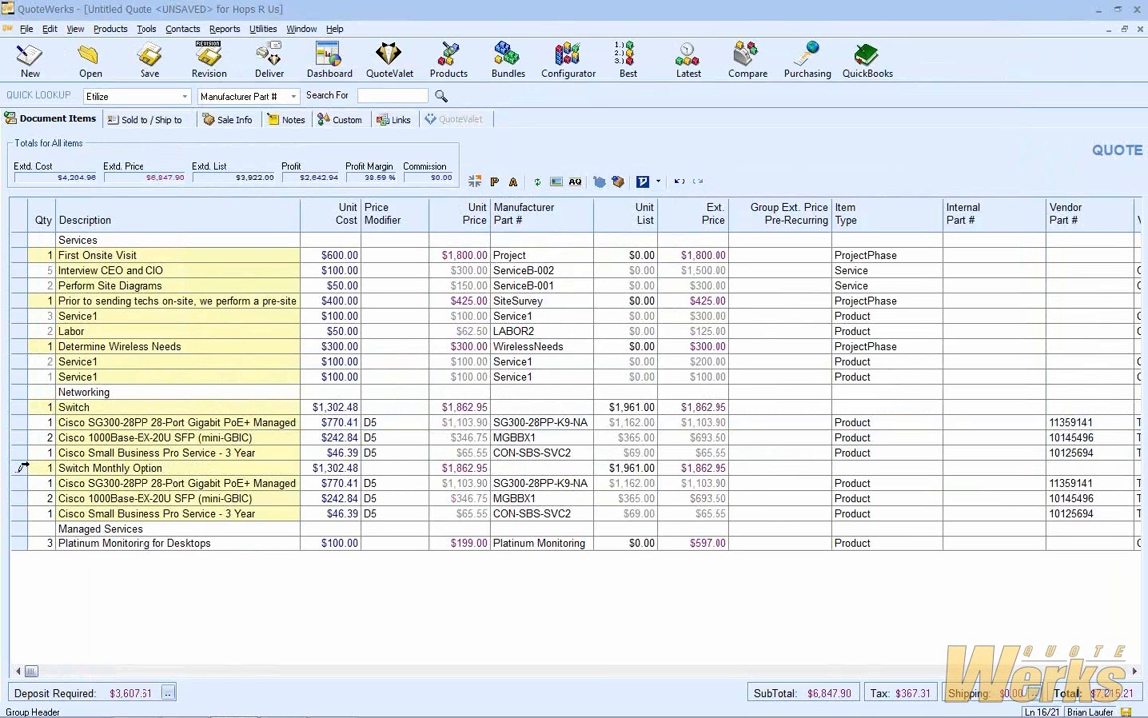
{"action": "key", "text": "Return"}
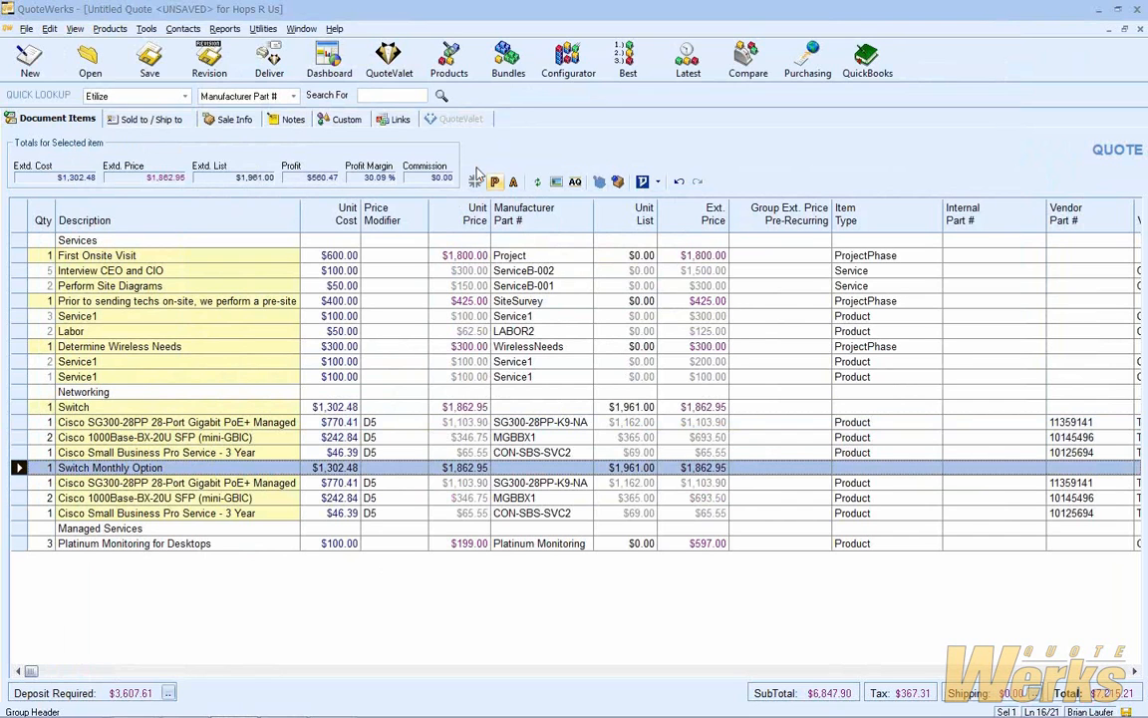
Convert the Switch Monthly Option group's amount to recurring with a monthly billing cycle and a 36-month term
{"action": "left_click", "coordinate": [496, 182]}
{"action": "left_click", "coordinate": [424, 273]}
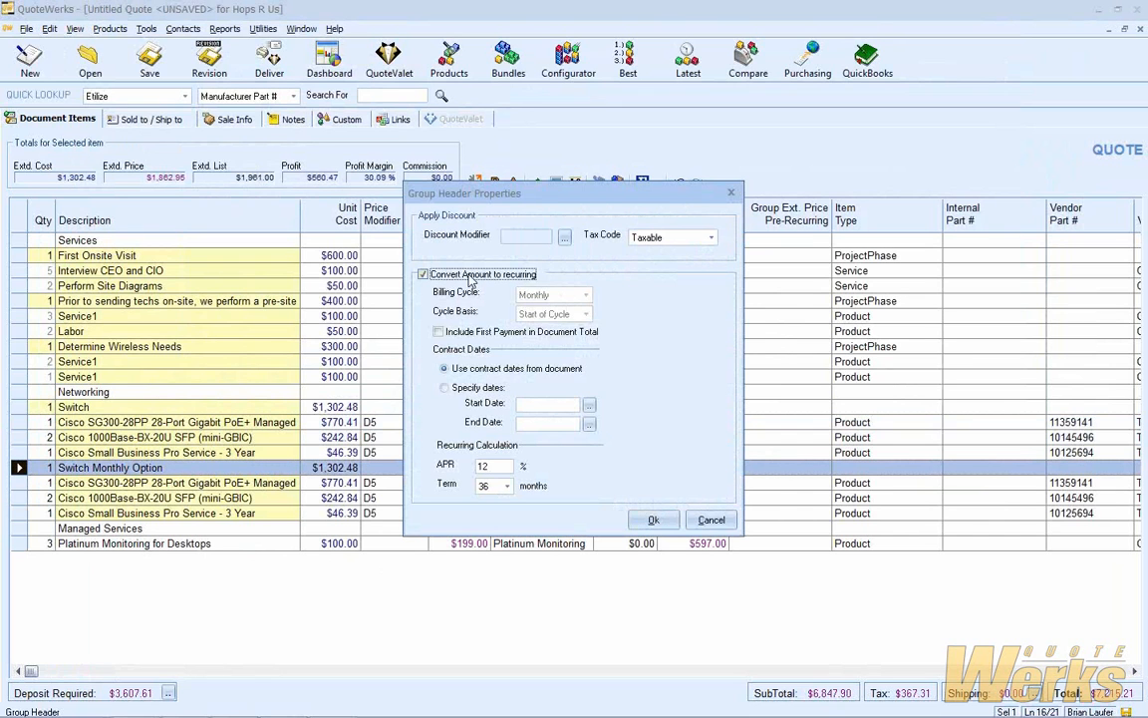
{"action": "left_click", "coordinate": [503, 466]}
{"action": "left_click", "coordinate": [653, 520]}
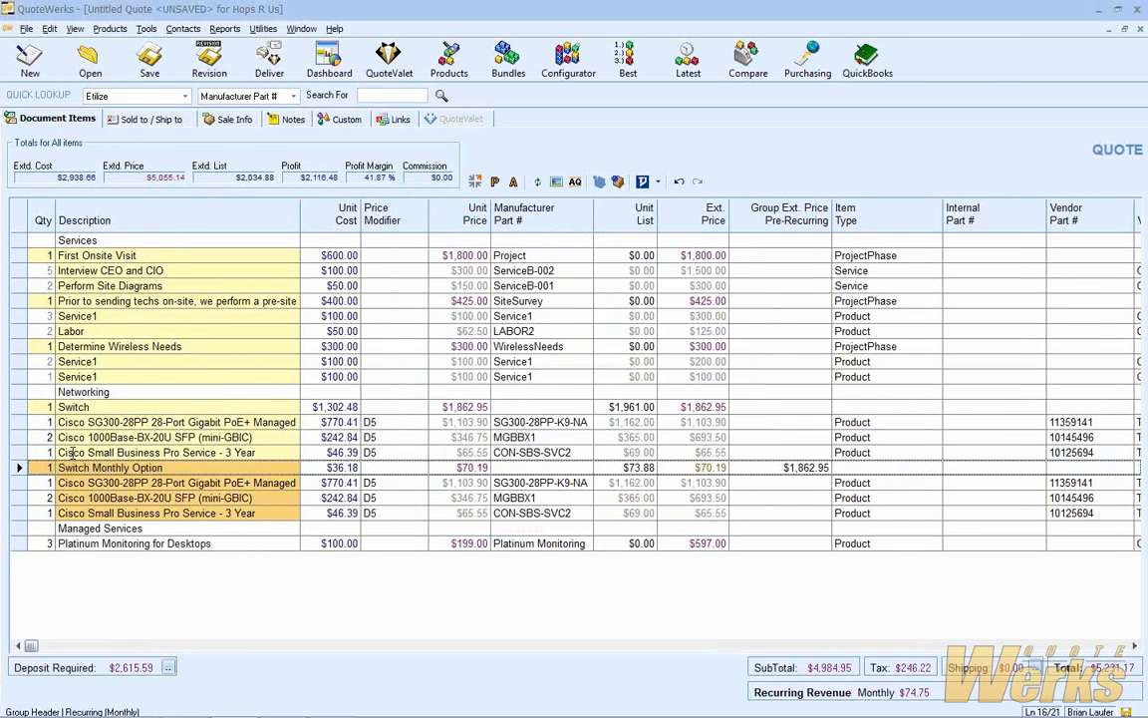
Make the Switch and Switch Monthly Option group headers optional, with selection enabled and the exclusive group Switches, accepting a single selected option
{"action": "left_click", "coordinate": [18, 468]}
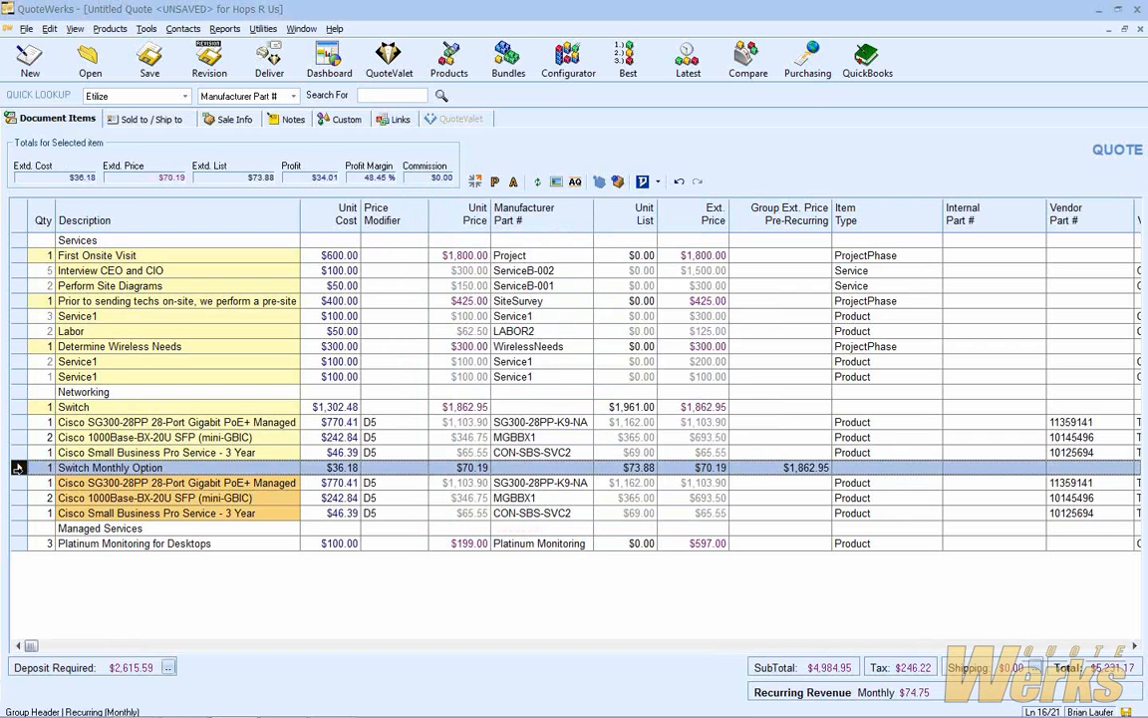
{"action": "left_click", "coordinate": [18, 407], "text": "ctrl"}
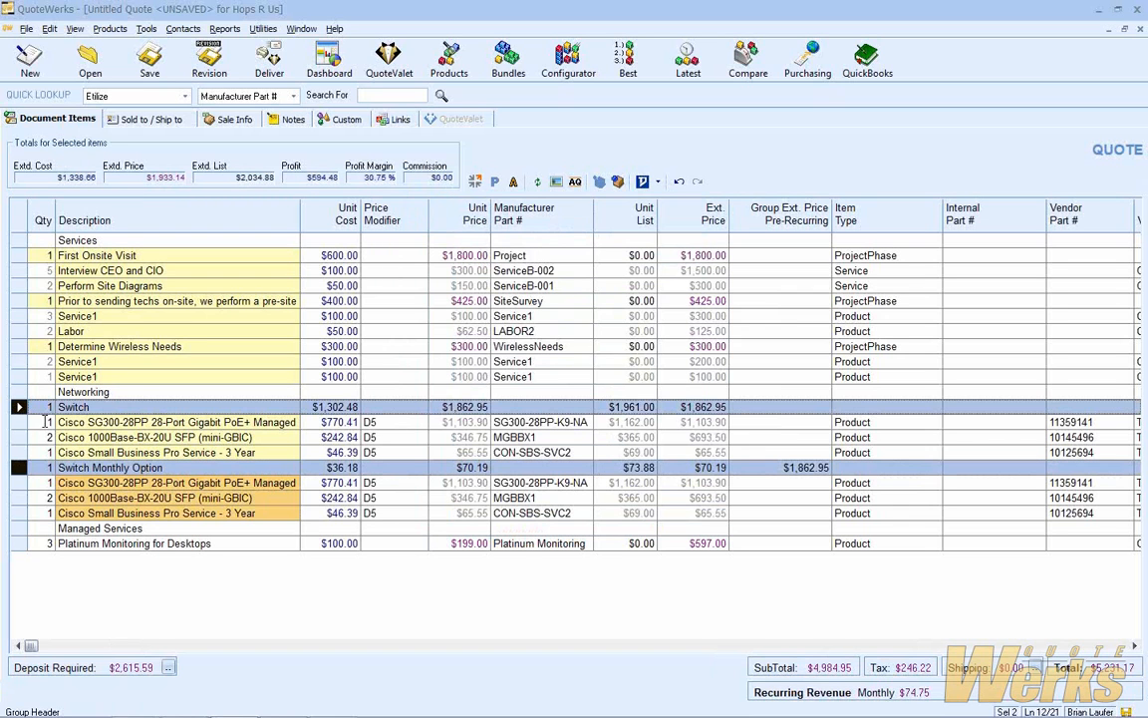
{"action": "left_click", "coordinate": [513, 180]}
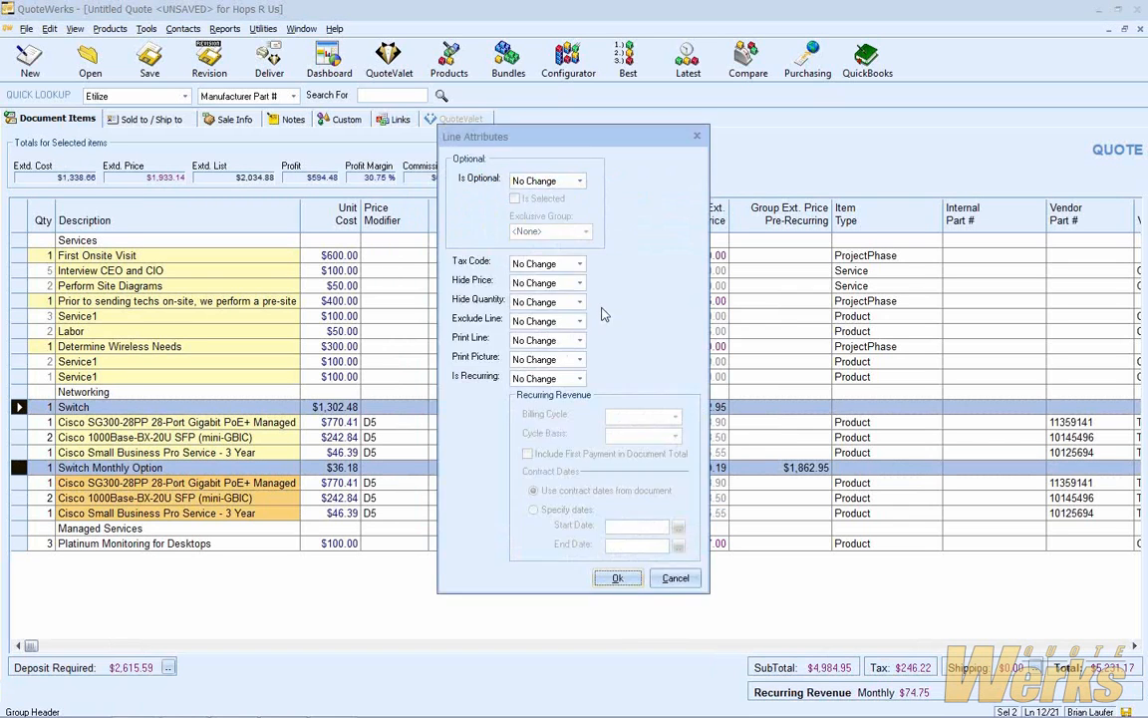
{"action": "left_click", "coordinate": [547, 180]}
{"action": "left_click", "coordinate": [546, 207]}
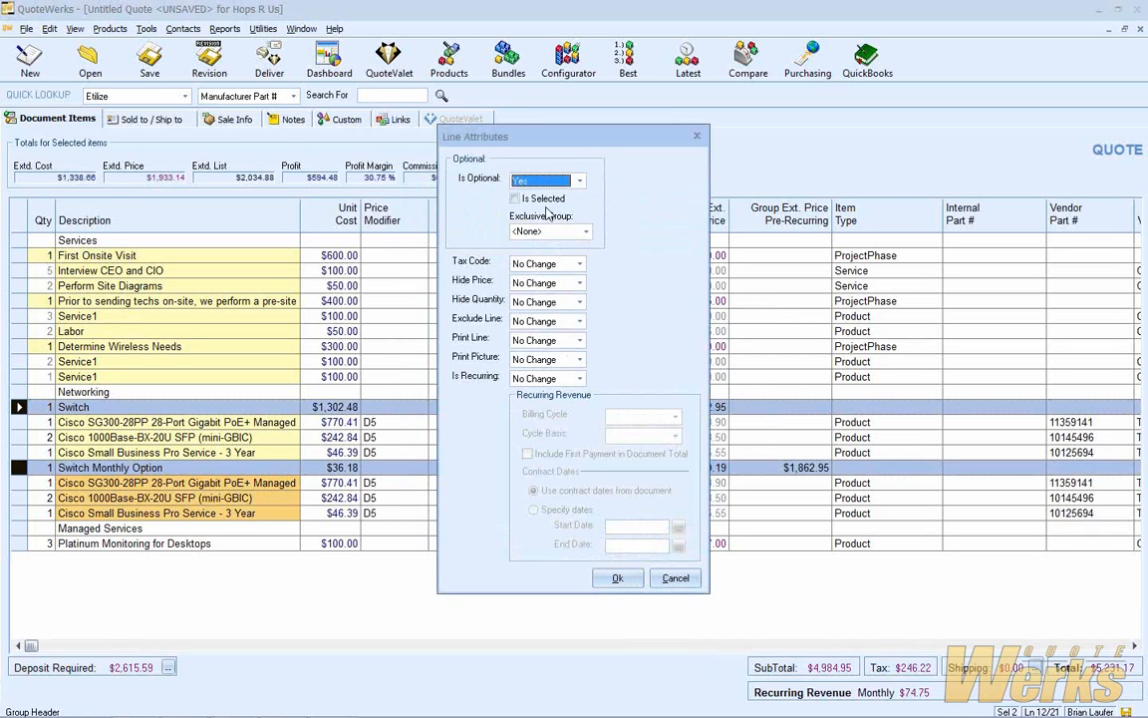
{"action": "left_click", "coordinate": [559, 228]}
{"action": "type", "text": "Switches"}
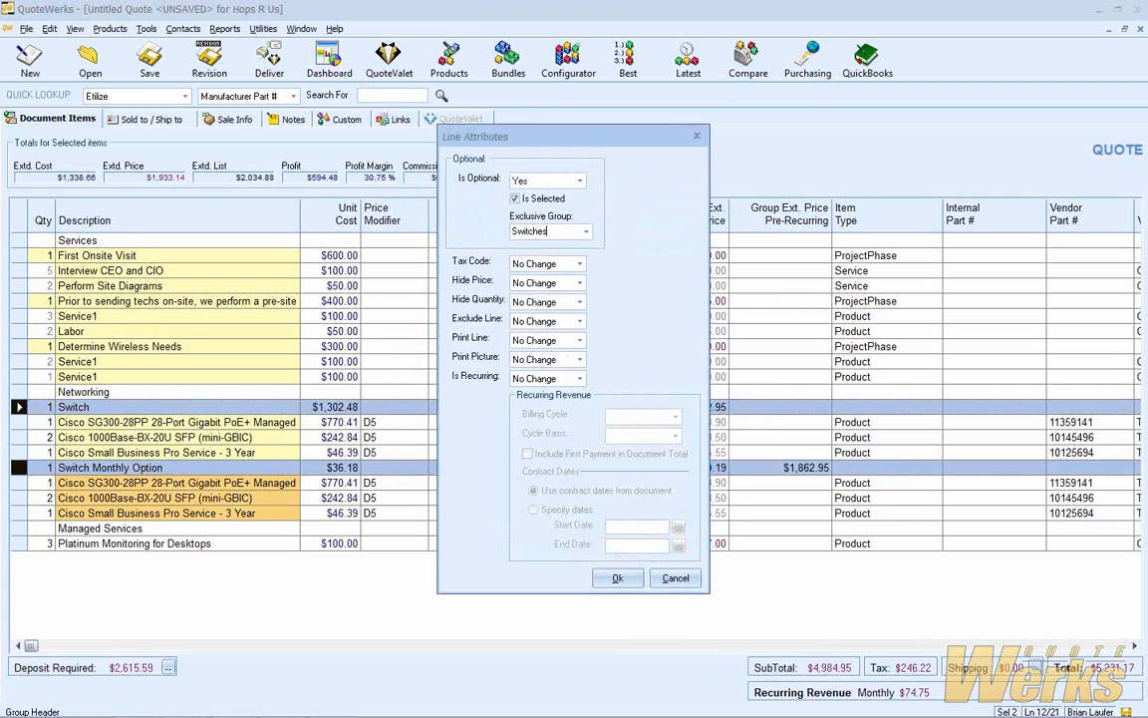
{"action": "left_click", "coordinate": [617, 578]}
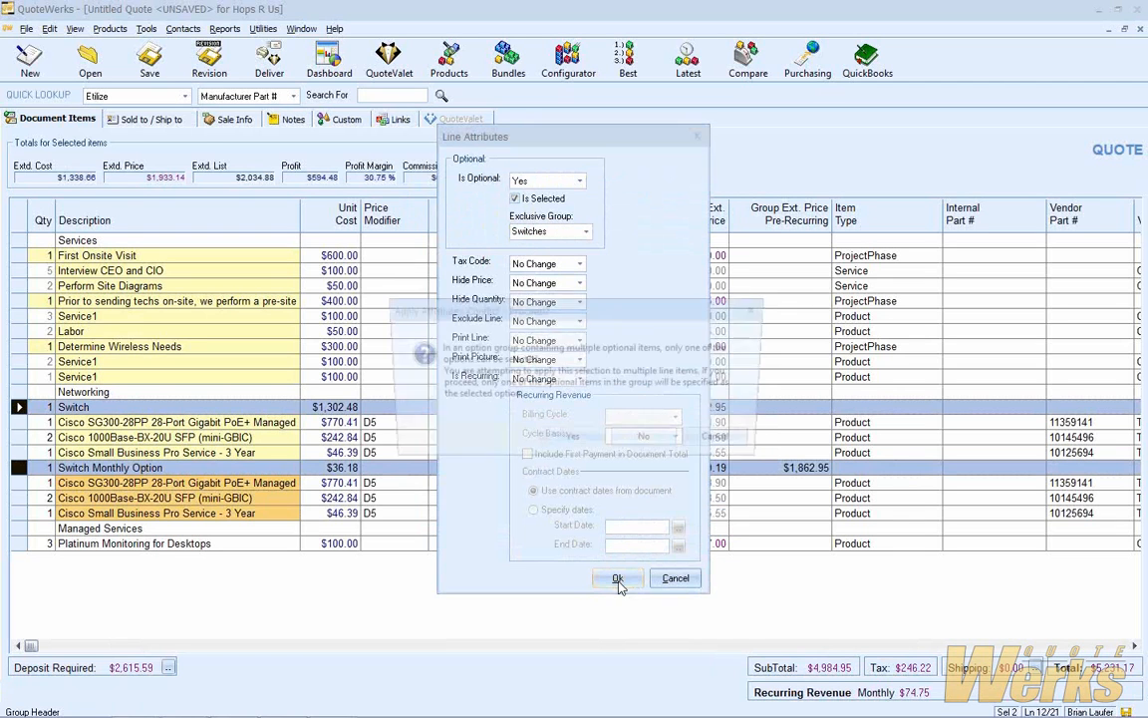
{"action": "left_click", "coordinate": [570, 441]}
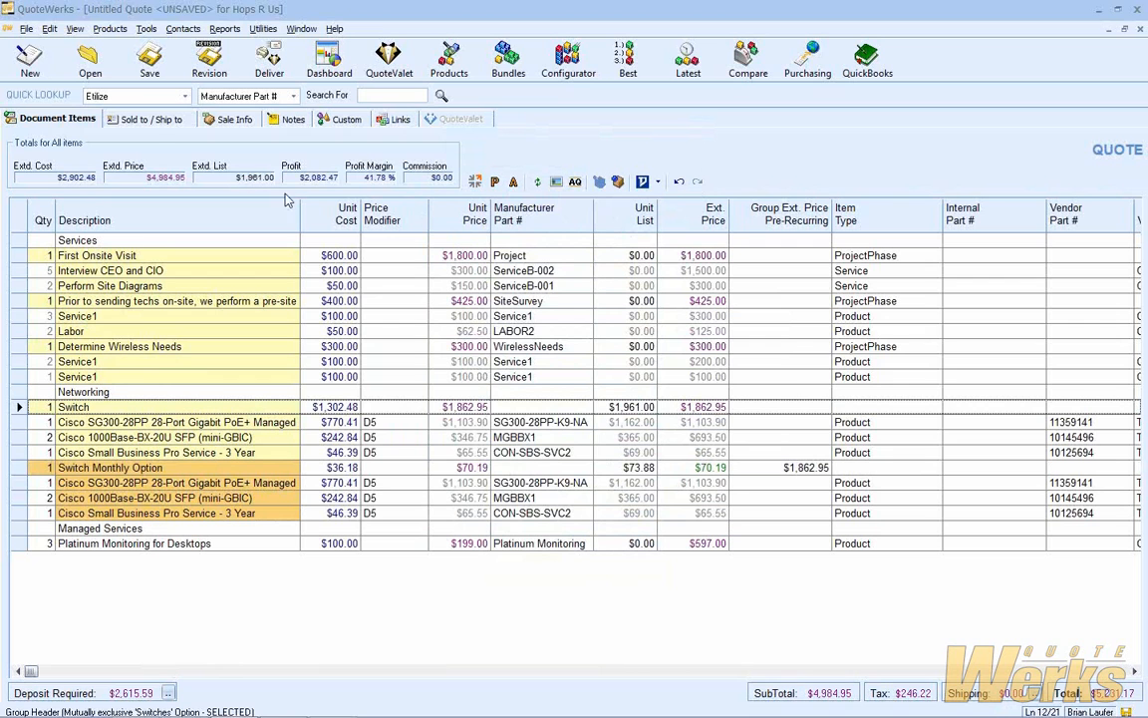
Save the quote as Hops R Us - Webinar 001, creating a ConnectWise sales opportunity and a linked document
{"action": "left_click", "coordinate": [150, 70]}
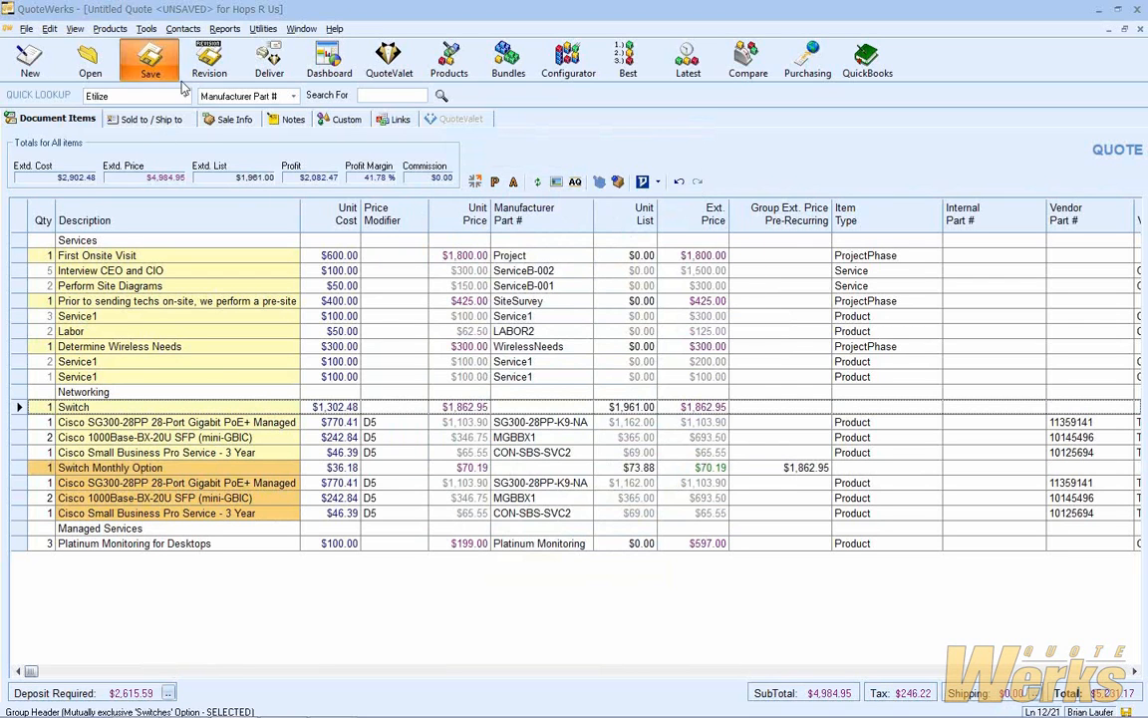
{"action": "left_click", "coordinate": [577, 289]}
{"action": "type", "text": "- Webinar 001"}
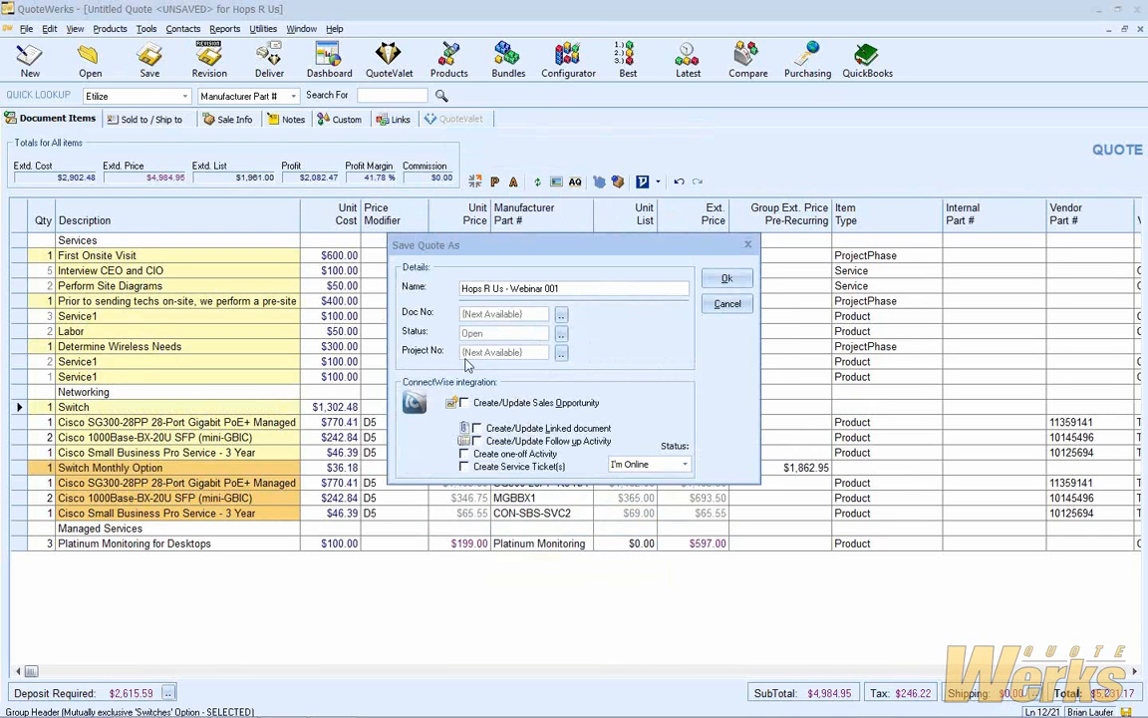
{"action": "left_click", "coordinate": [491, 403]}
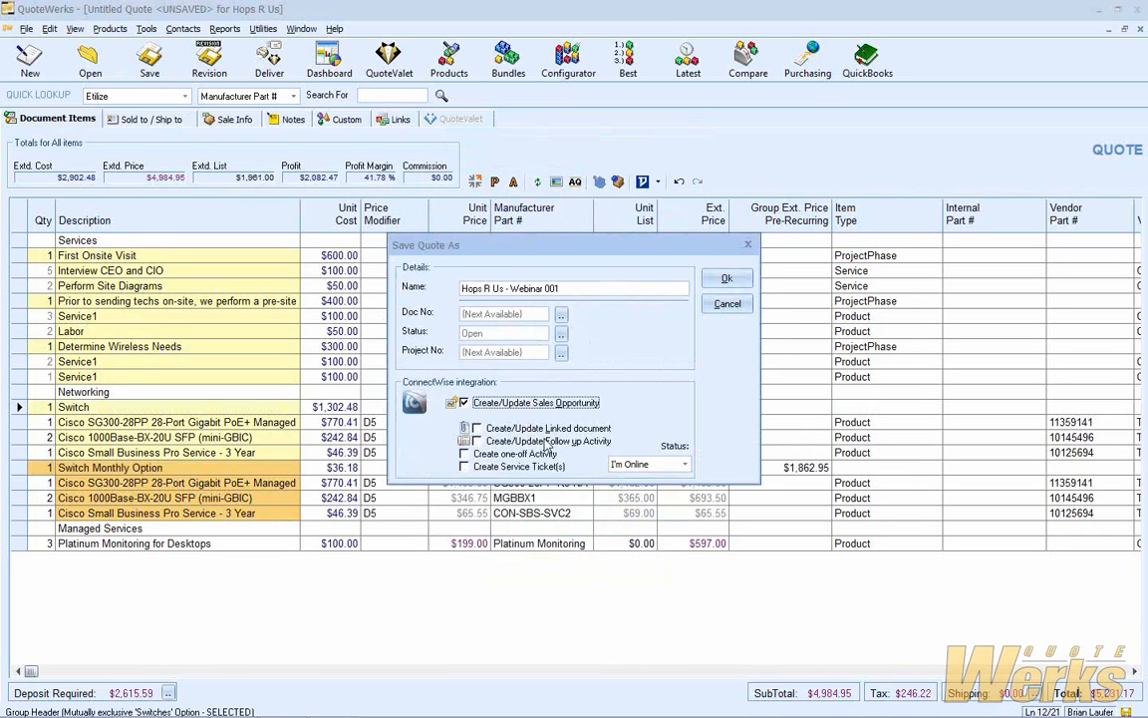
{"action": "left_click", "coordinate": [538, 429]}
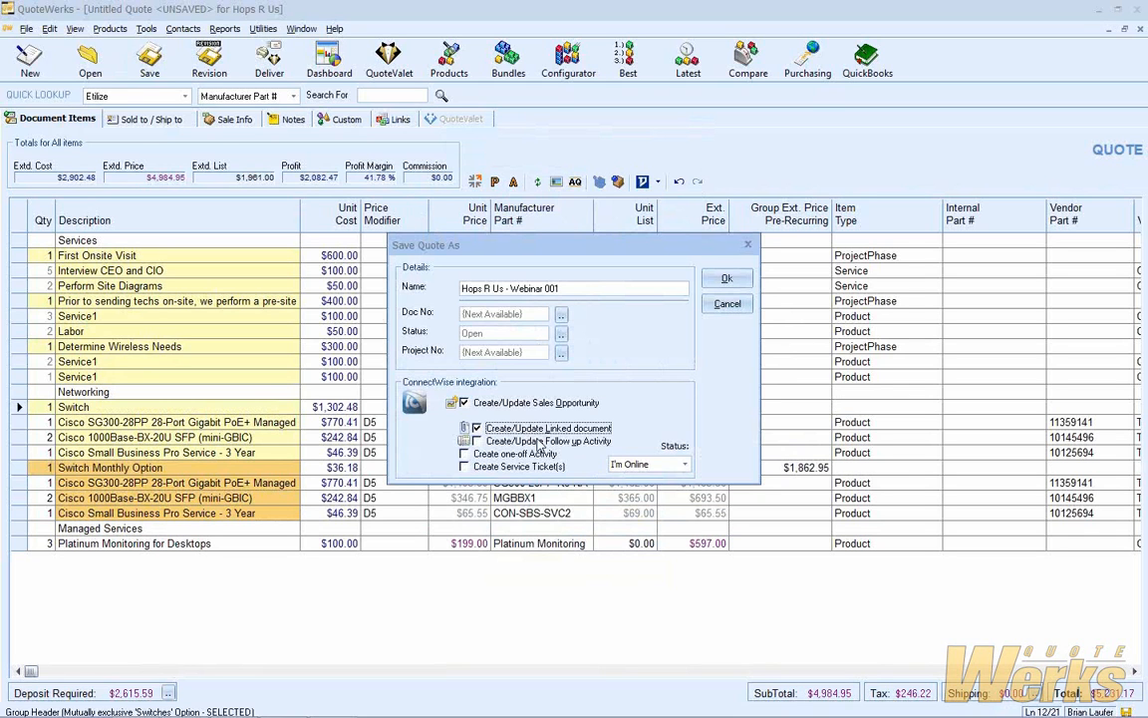
{"action": "left_click", "coordinate": [738, 284]}
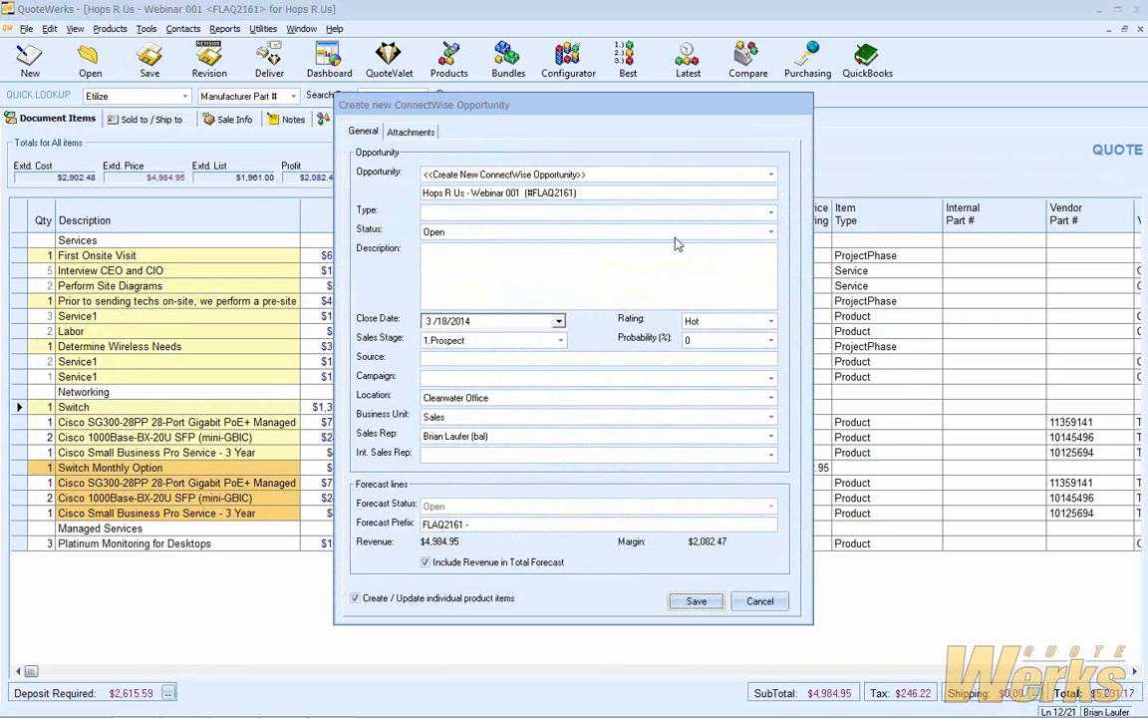
Set the new ConnectWise opportunity's type to IT Infrastructure and save it with individual product items included
{"action": "left_click", "coordinate": [515, 212]}
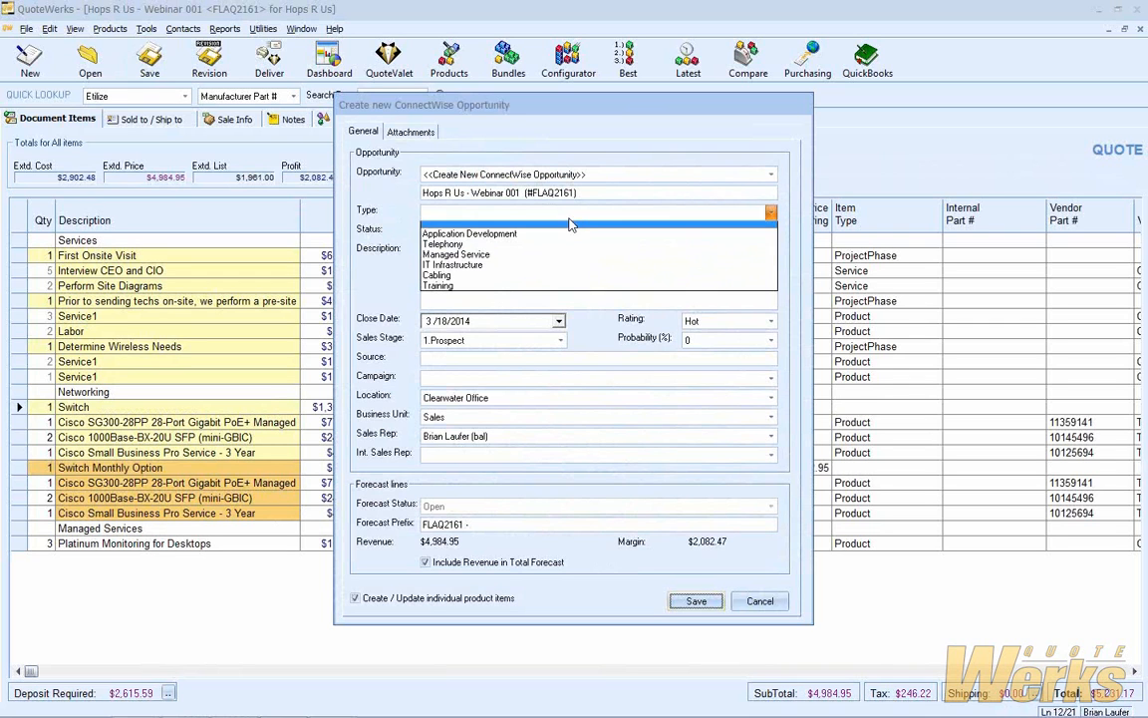
{"action": "left_click", "coordinate": [479, 269]}
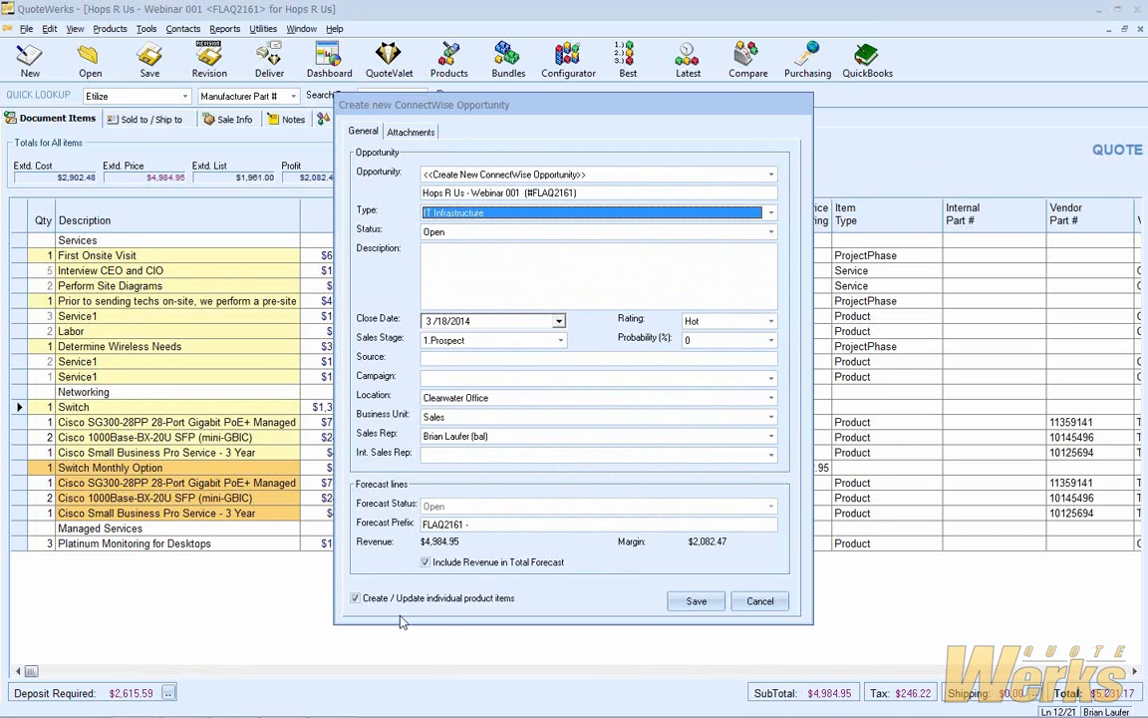
{"action": "left_click", "coordinate": [678, 598]}
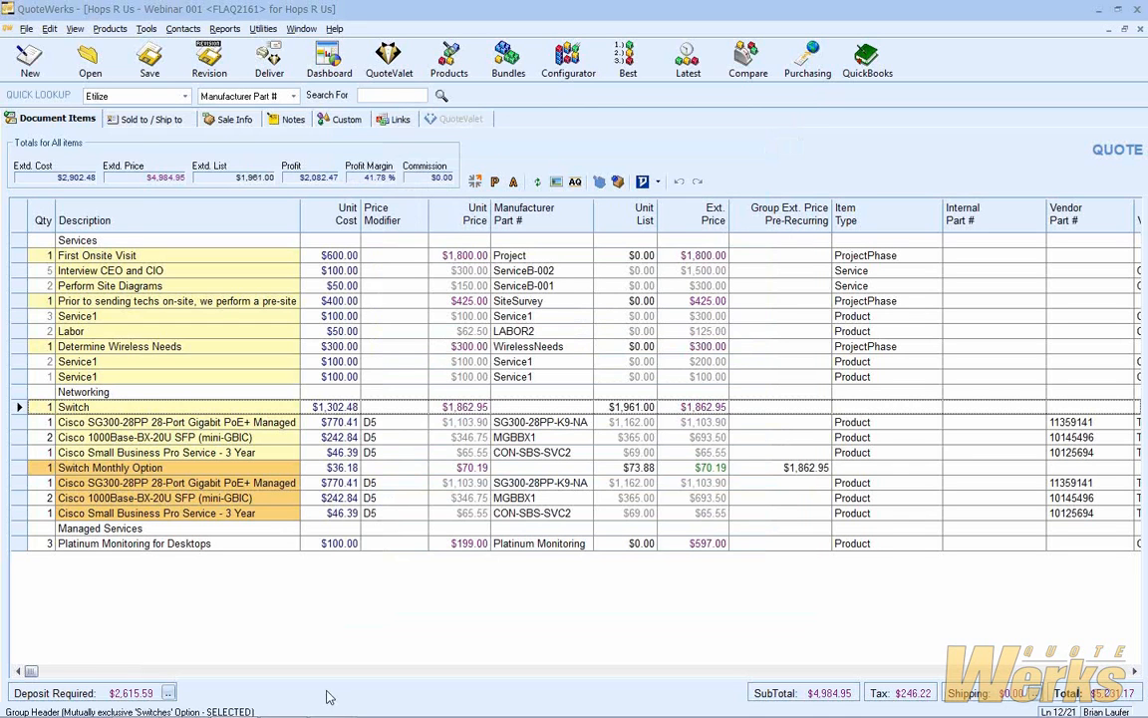
Switch to ConnectWise, reload the Hops R Us opportunities list and open the Hops R Us - Webinar 001 opportunity
{"action": "left_click", "coordinate": [284, 705]}
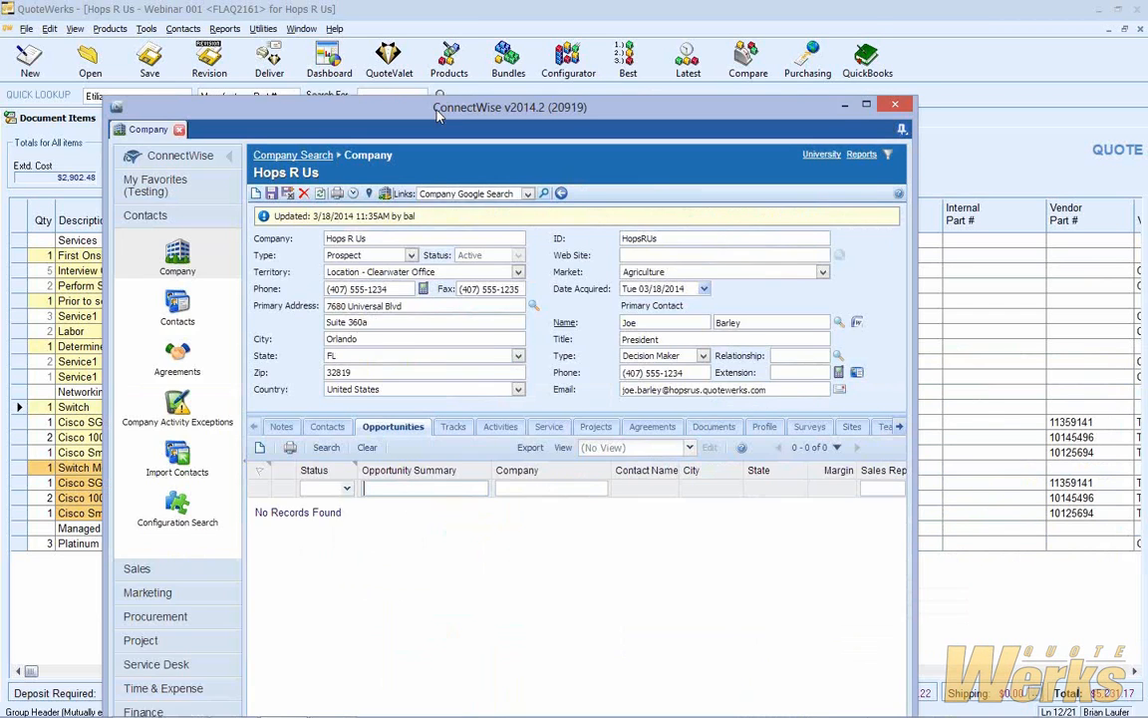
{"action": "left_click_drag", "start_coordinate": [425, 100], "coordinate": [399, 12]}
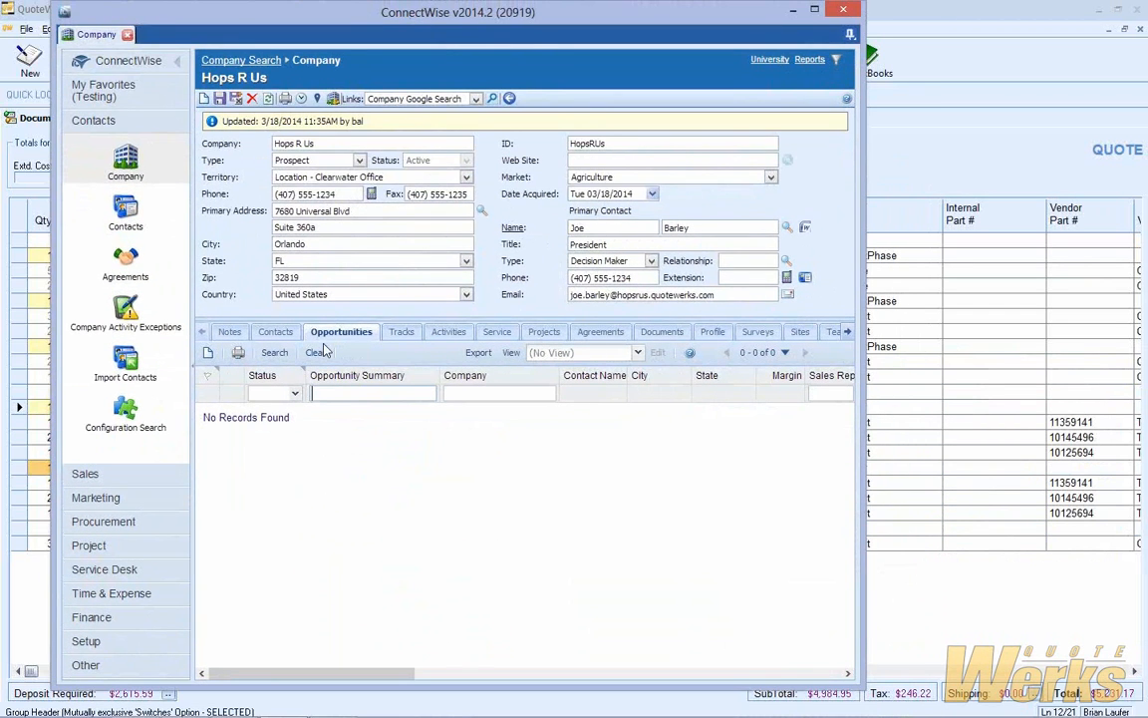
{"action": "left_click", "coordinate": [276, 333]}
{"action": "left_click", "coordinate": [336, 335]}
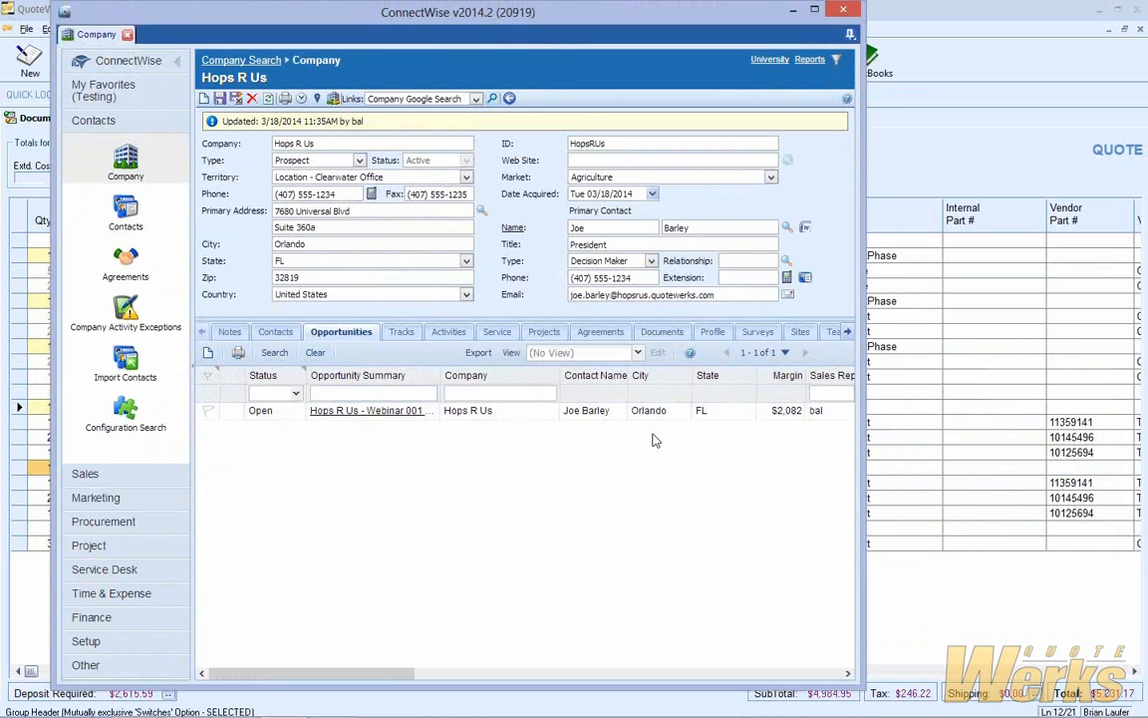
{"action": "left_click", "coordinate": [317, 411]}
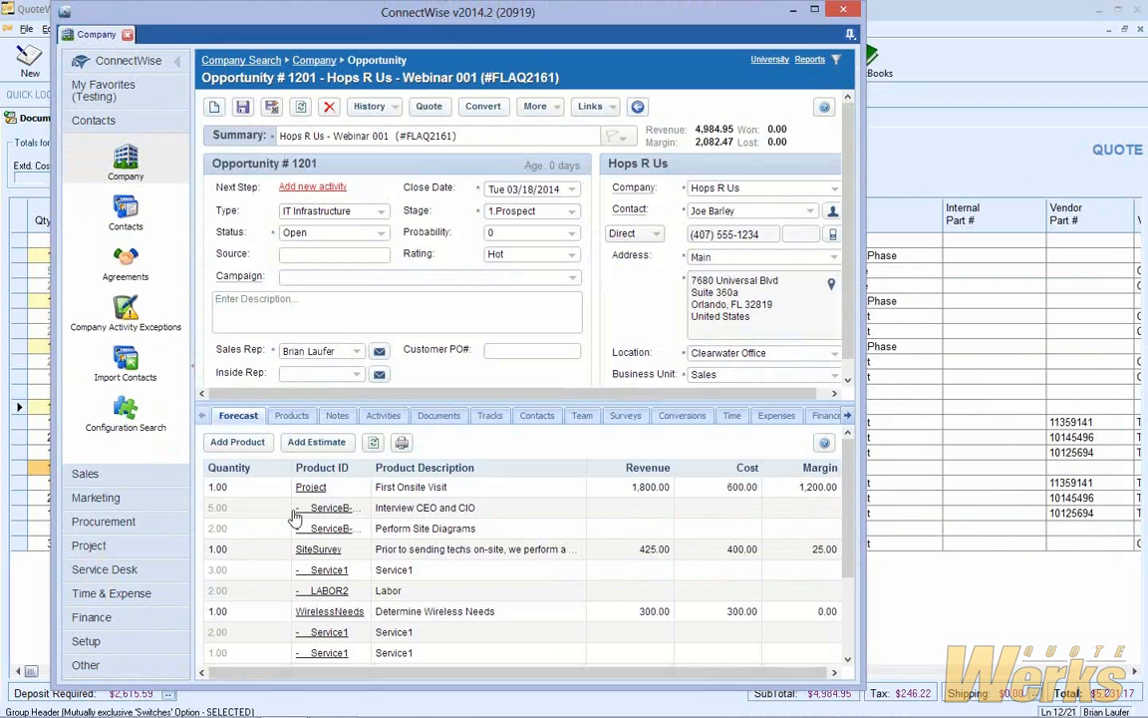
Review the opportunity's forecast lines, product items and linked documents against the quote
{"action": "scroll", "coordinate": [386, 496], "scroll_direction": "down", "scroll_amount": 2}
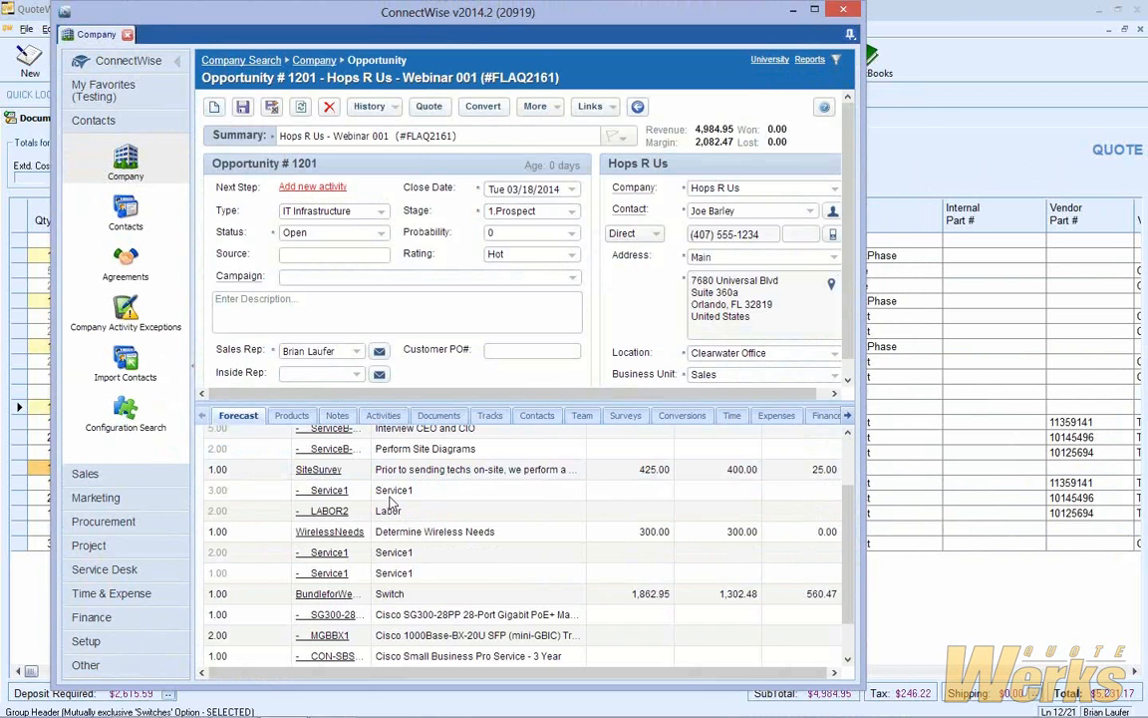
{"action": "scroll", "coordinate": [424, 555], "scroll_direction": "down", "scroll_amount": 1}
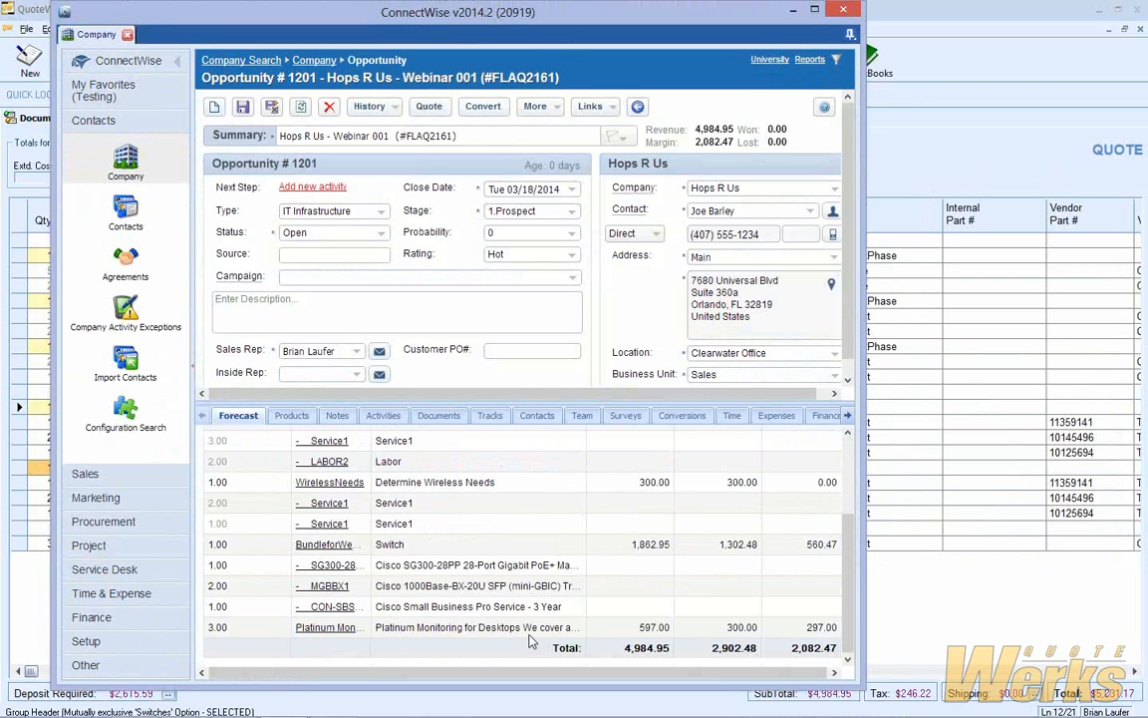
{"action": "left_click", "coordinate": [294, 417]}
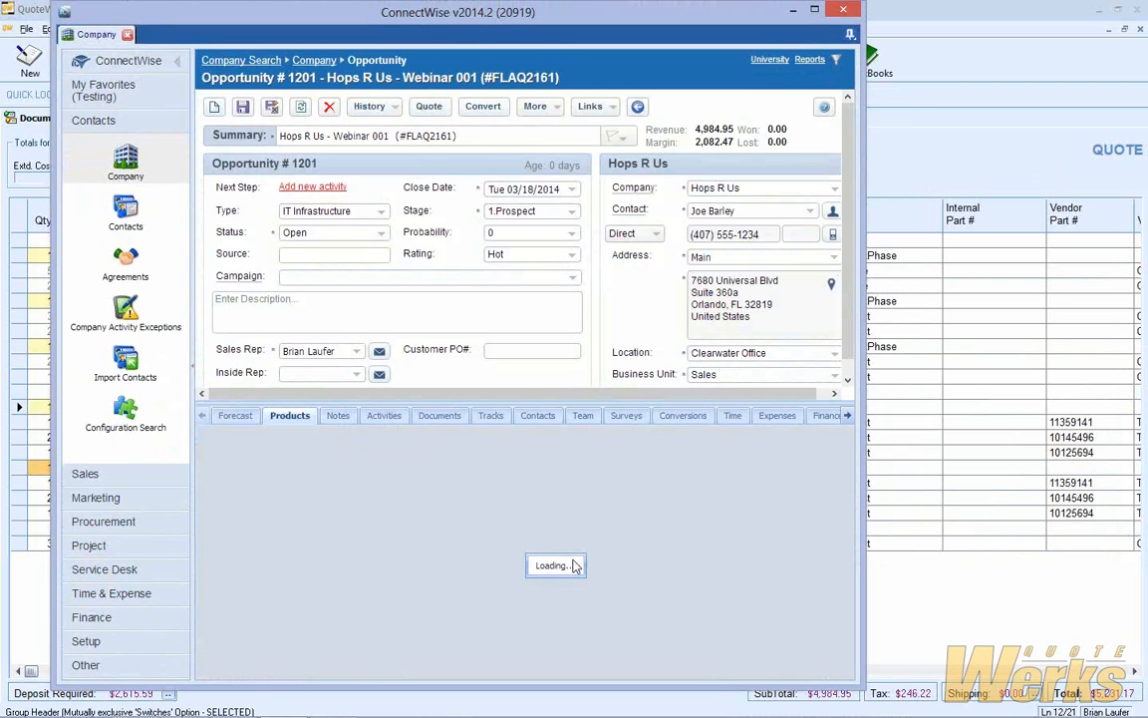
{"action": "scroll", "coordinate": [411, 534], "scroll_direction": "down", "scroll_amount": 1}
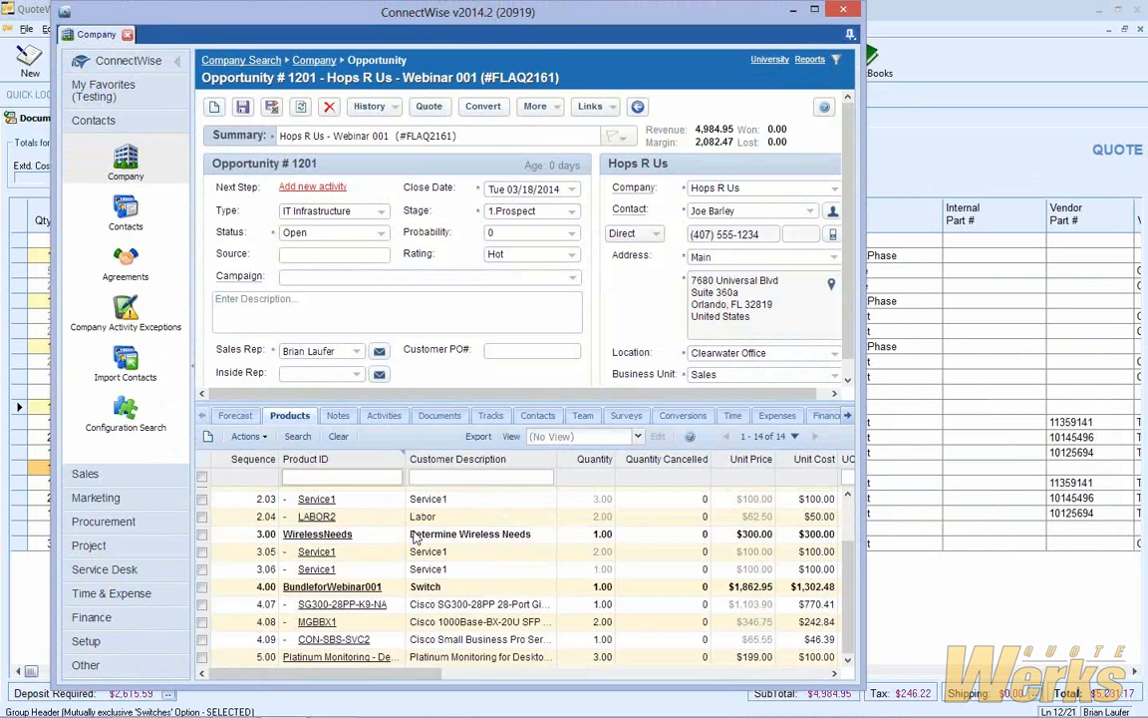
{"action": "scroll", "coordinate": [412, 536], "scroll_direction": "up", "scroll_amount": 1}
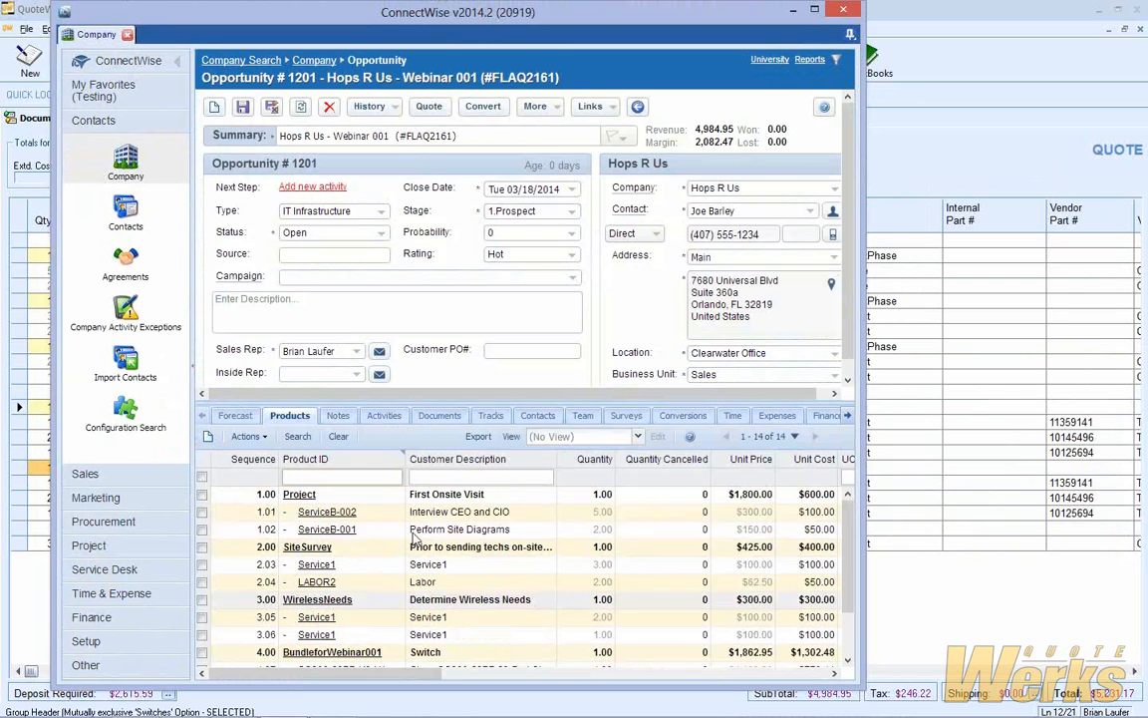
{"action": "left_click", "coordinate": [237, 416]}
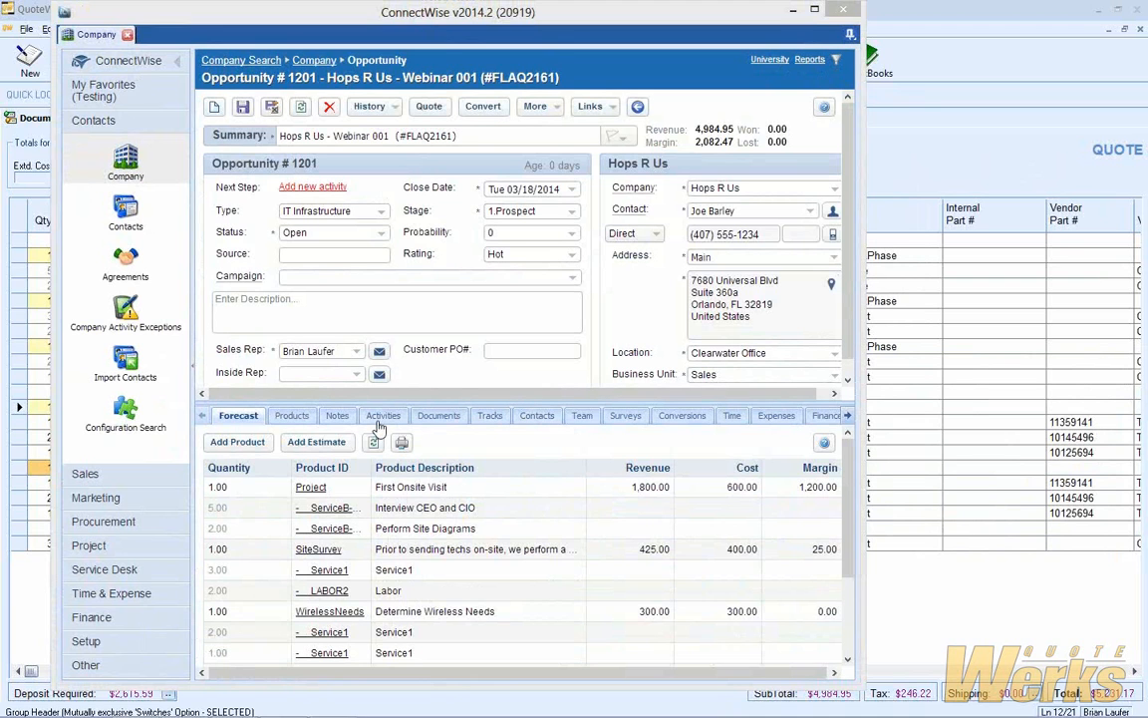
{"action": "left_click", "coordinate": [435, 418]}
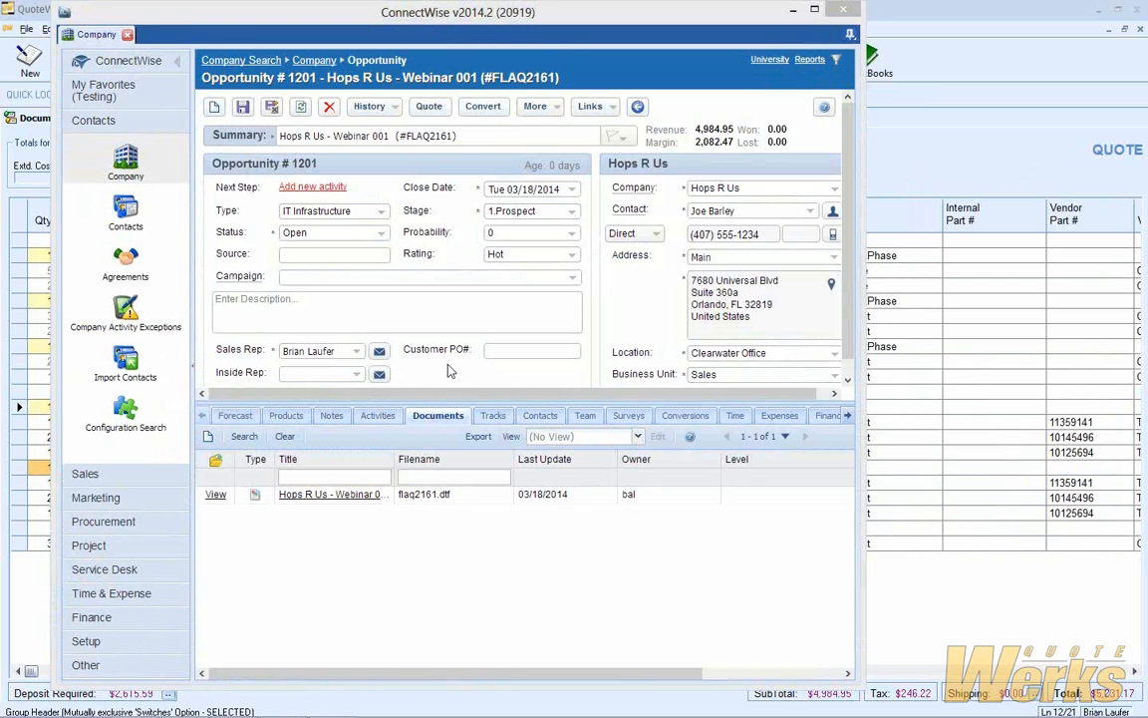
{"action": "left_click", "coordinate": [243, 419]}
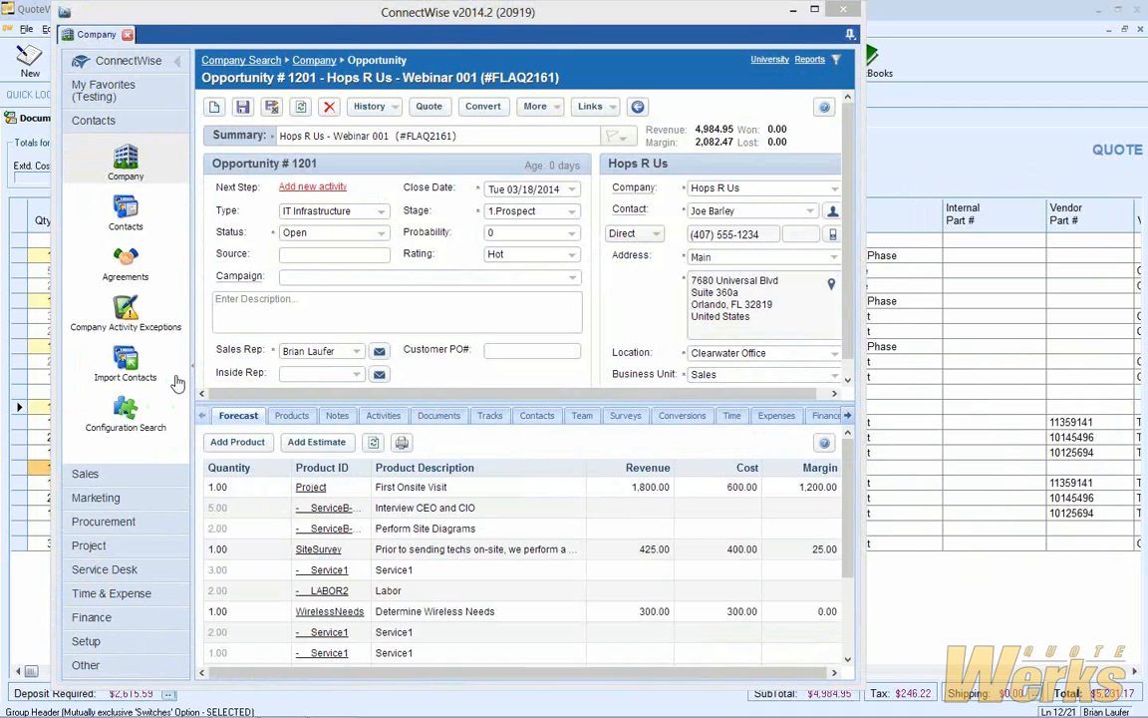
Return to QuoteWerks and preview the quote for delivery in the Quote (Standard) layout, checking it through to the totals
{"action": "left_click", "coordinate": [892, 14]}
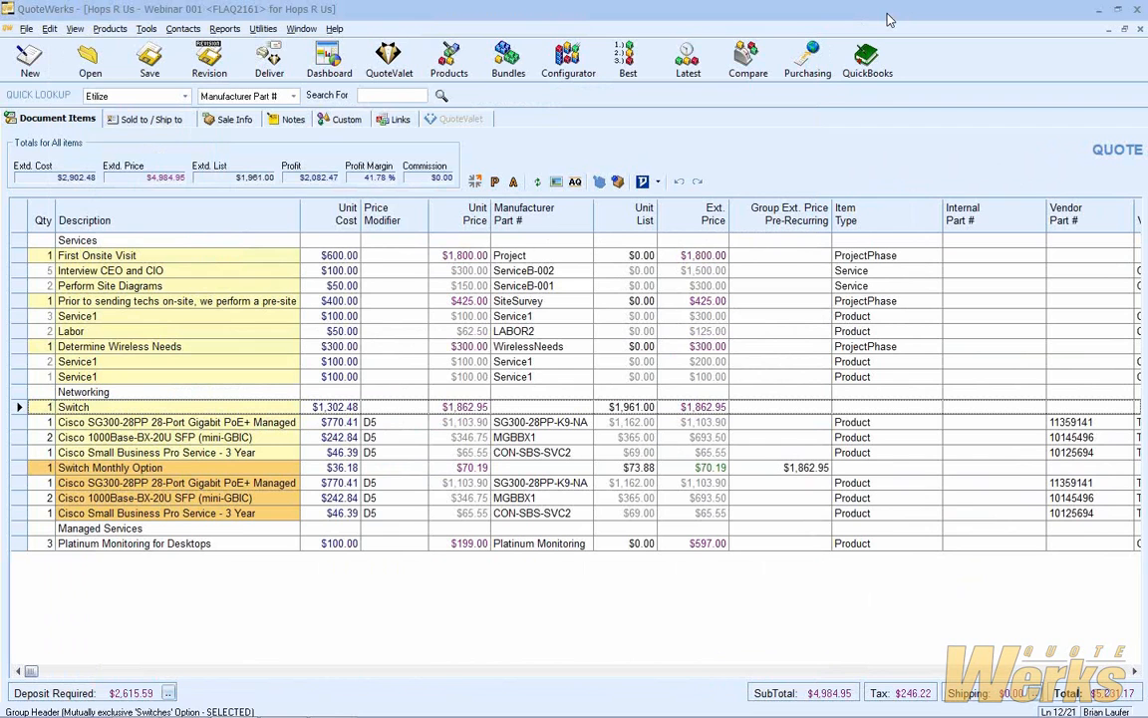
{"action": "left_click", "coordinate": [267, 70]}
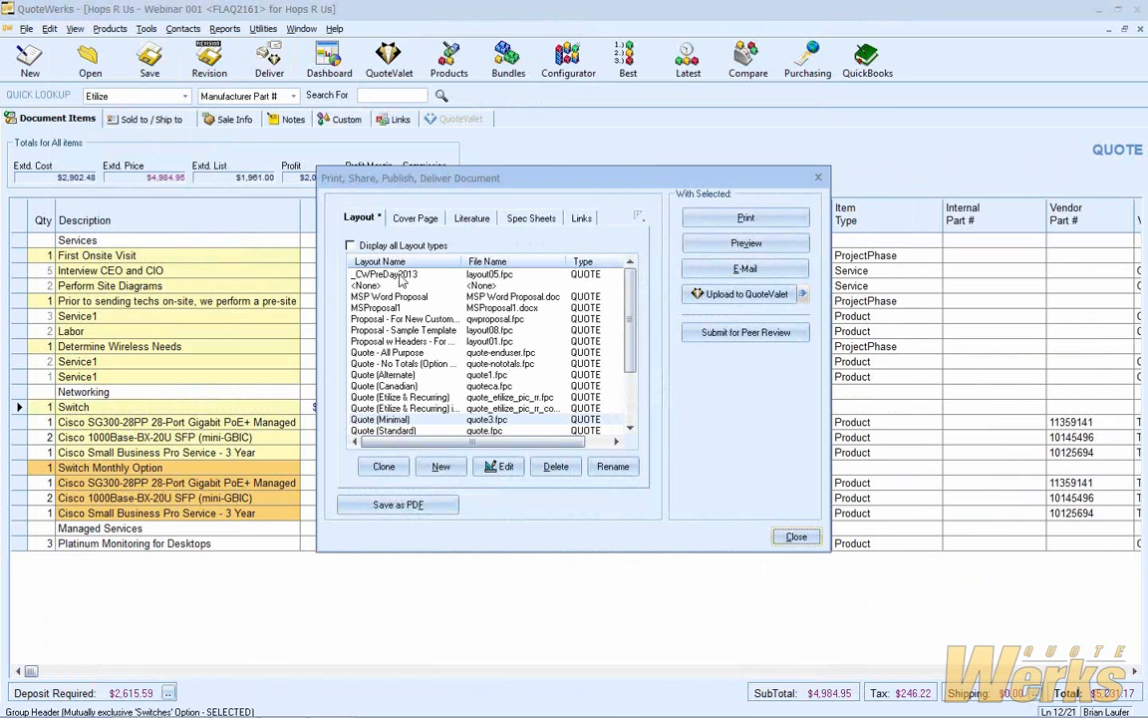
{"action": "left_click", "coordinate": [444, 420]}
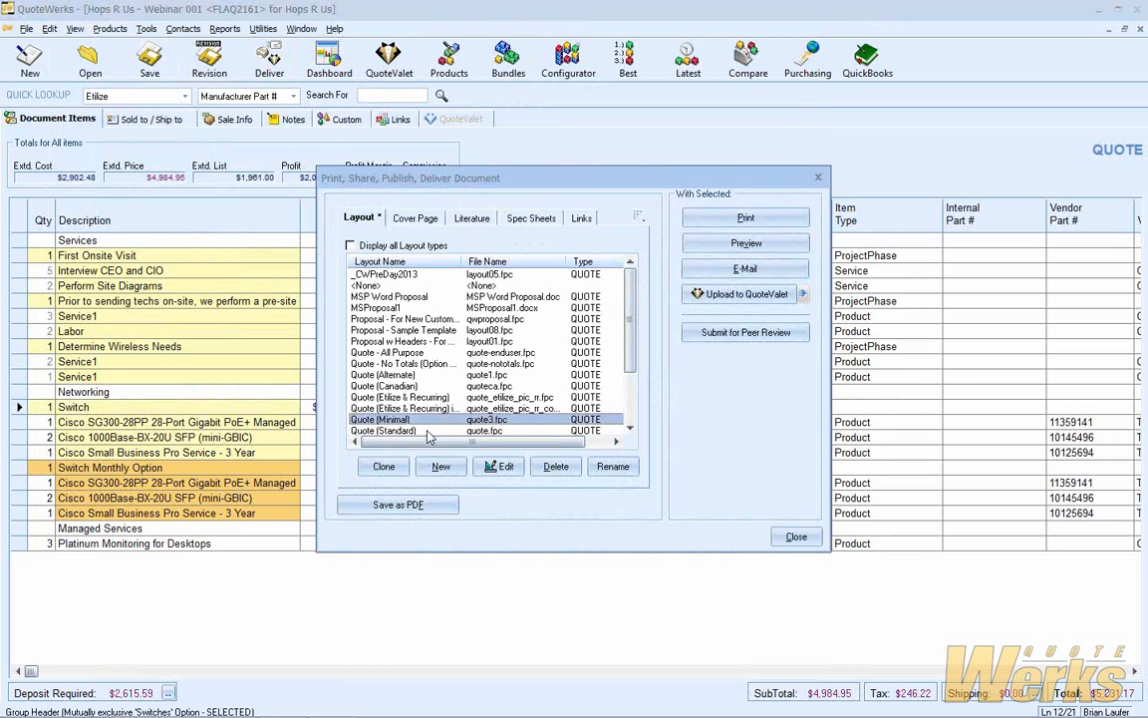
{"action": "scroll", "coordinate": [399, 389], "scroll_direction": "down", "scroll_amount": 2}
{"action": "left_click", "coordinate": [399, 364]}
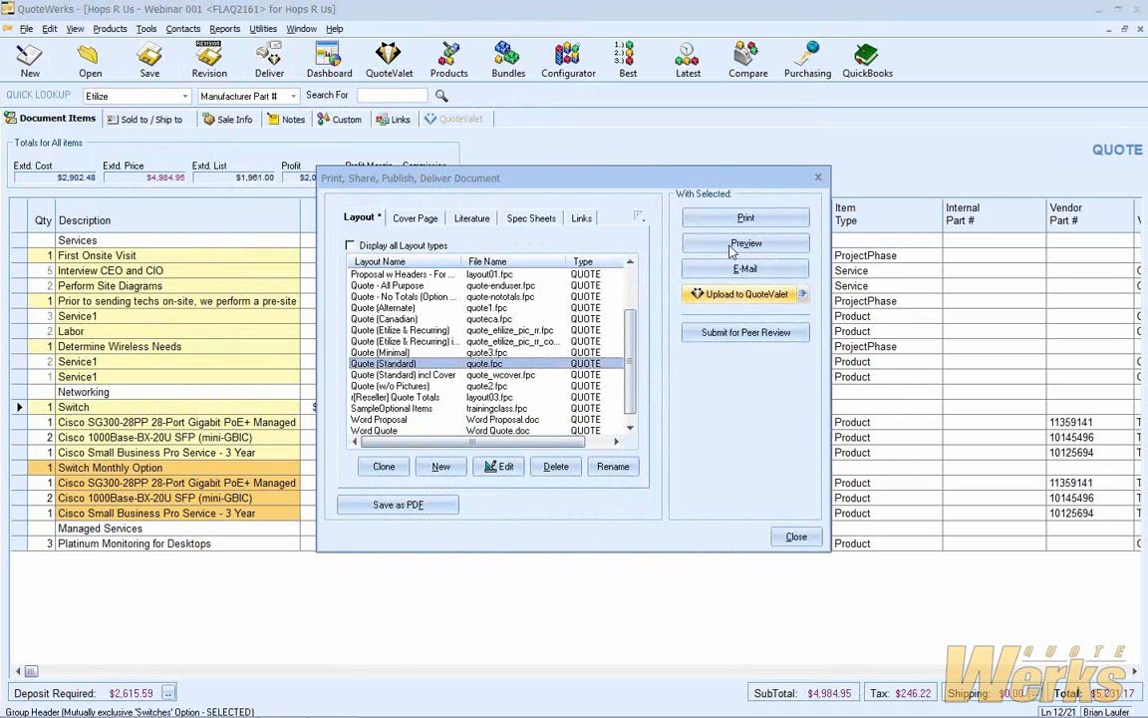
{"action": "left_click", "coordinate": [743, 243]}
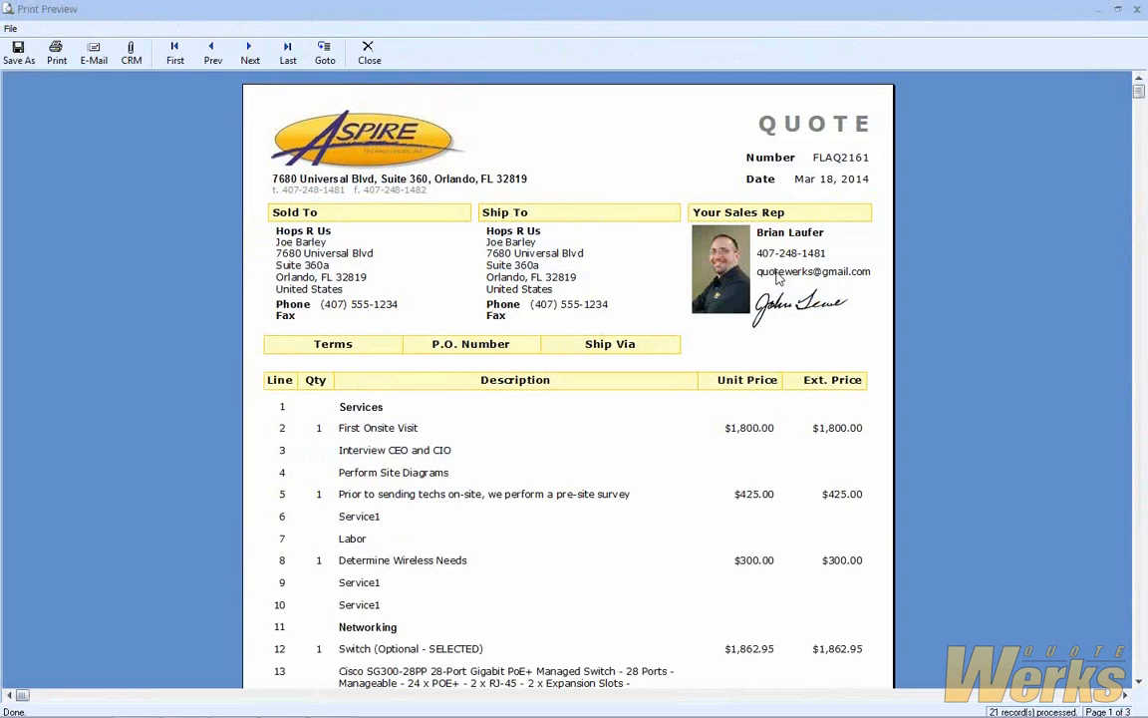
{"action": "scroll", "coordinate": [858, 407], "scroll_direction": "down", "scroll_amount": 3}
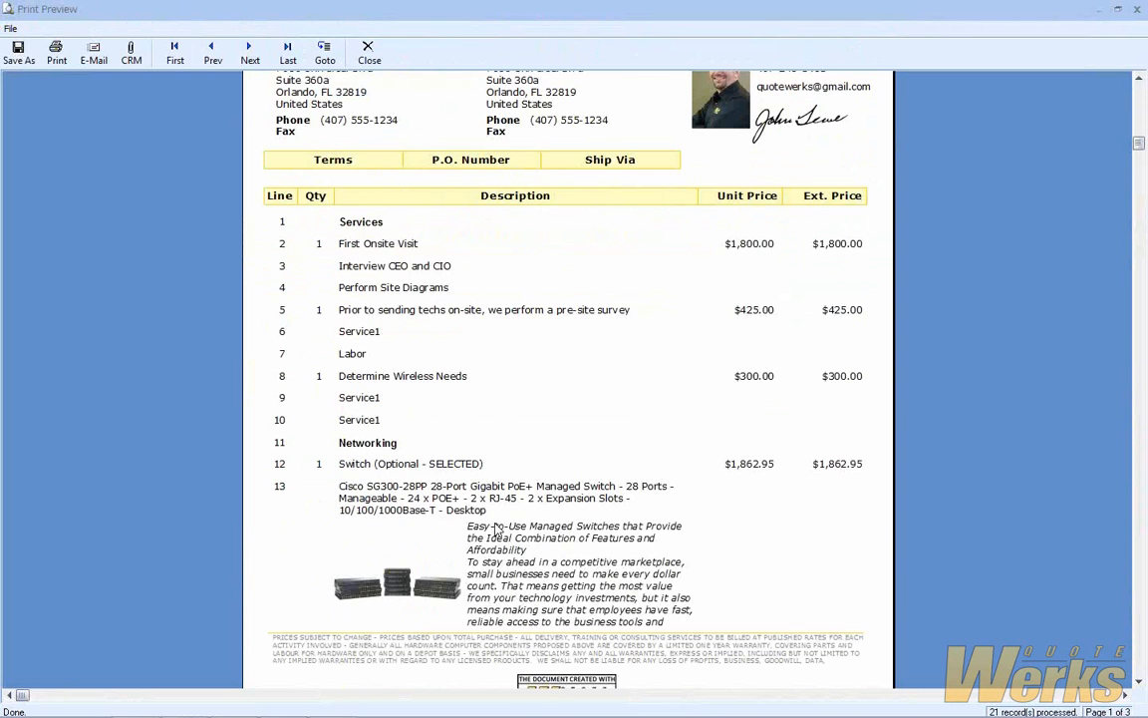
{"action": "scroll", "coordinate": [524, 498], "scroll_direction": "down", "scroll_amount": 10}
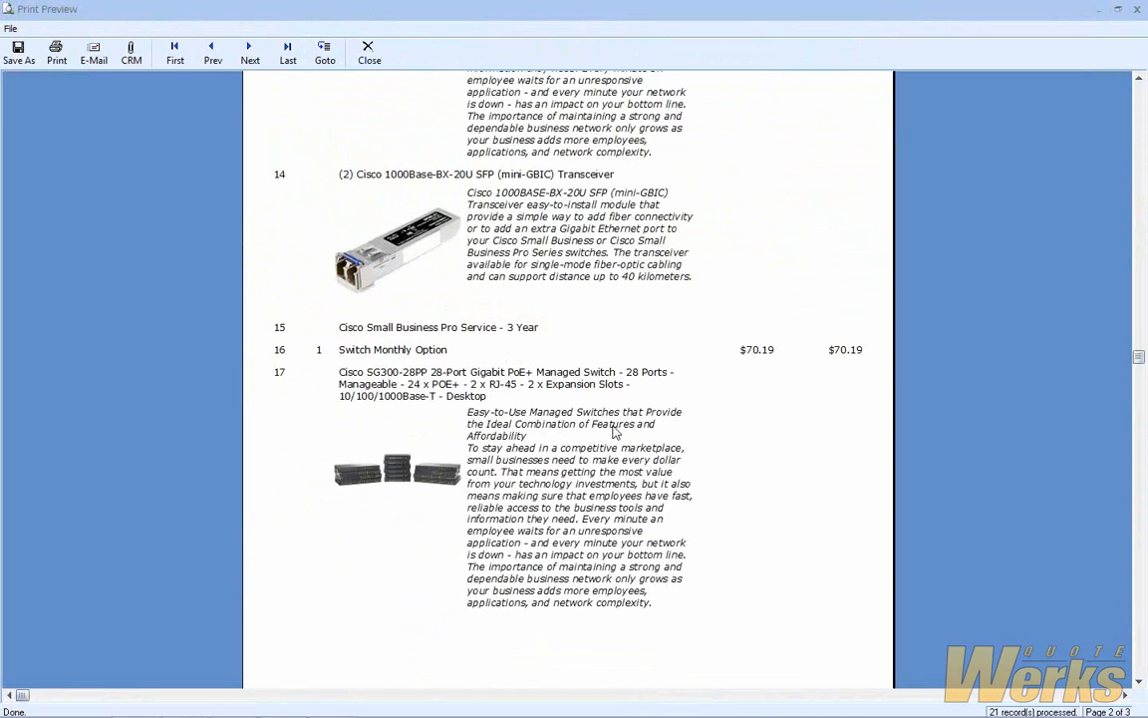
{"action": "scroll", "coordinate": [558, 398], "scroll_direction": "down", "scroll_amount": 10}
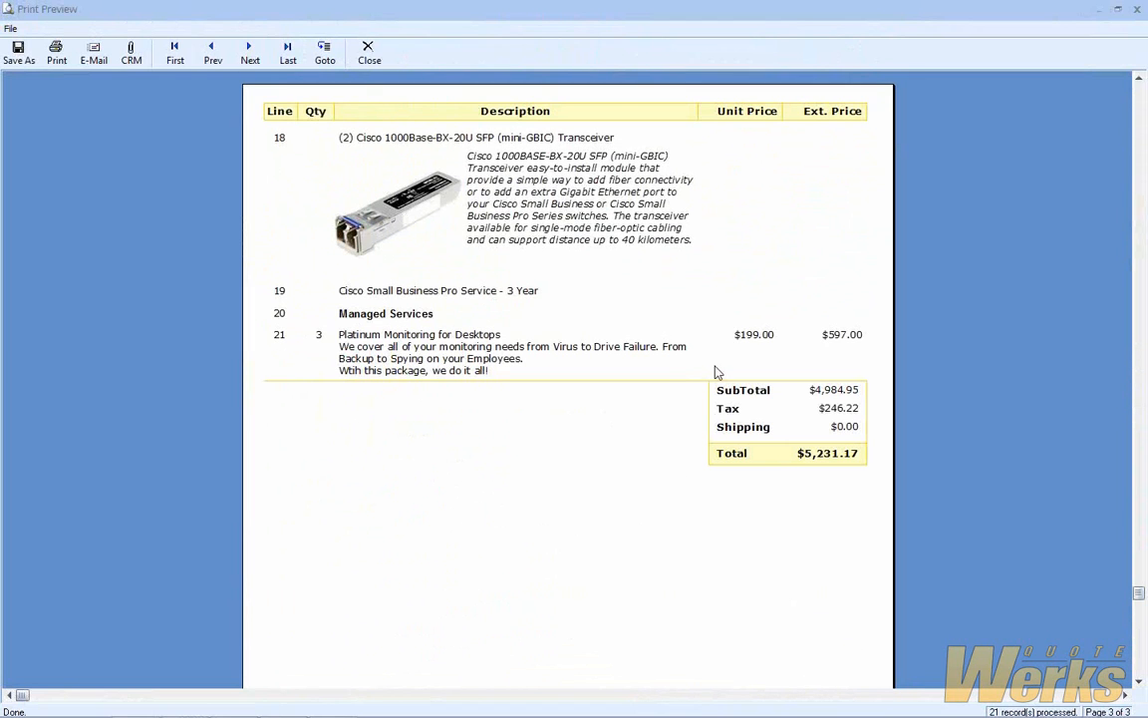
{"action": "scroll", "coordinate": [836, 427], "scroll_direction": "up", "scroll_amount": 20}
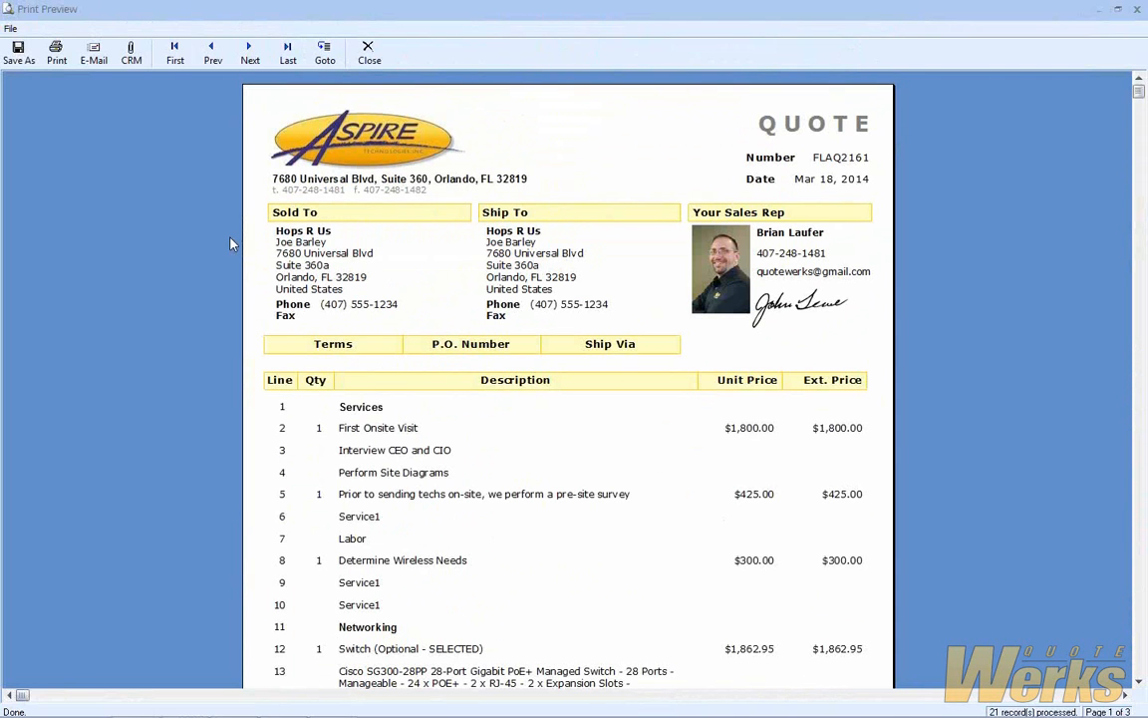
{"action": "left_click", "coordinate": [363, 58]}
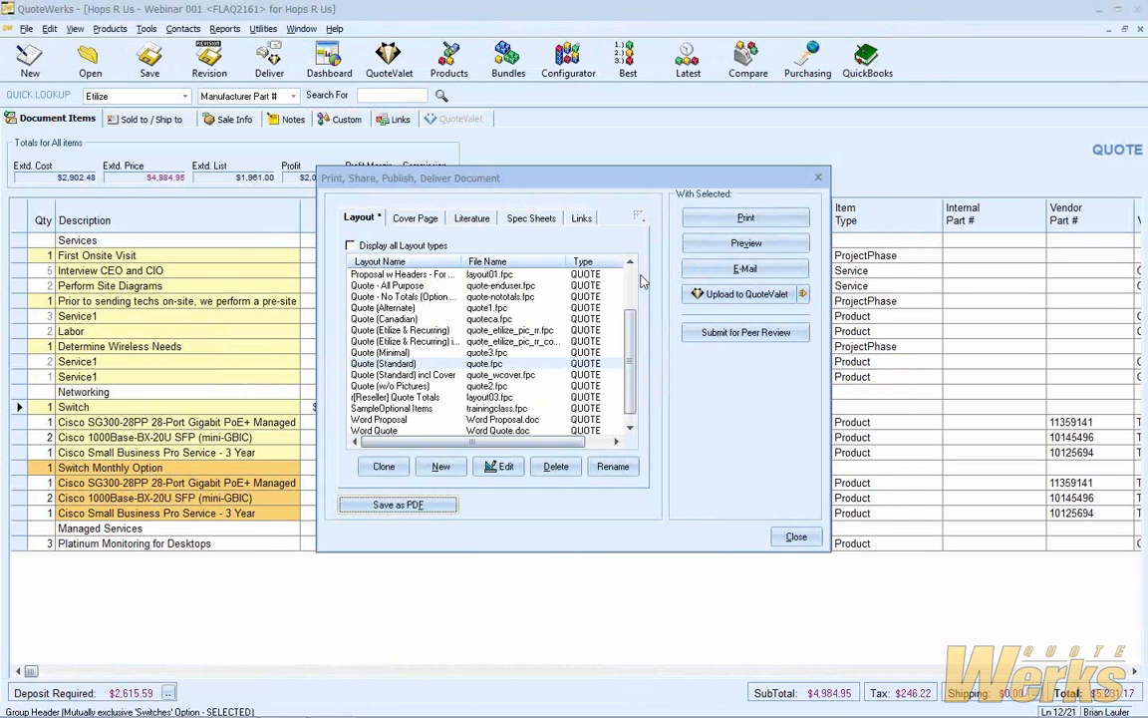
Upload the quote to QuoteValet using the [S]Xample Signature template and preview its customer web page
{"action": "left_click", "coordinate": [711, 296]}
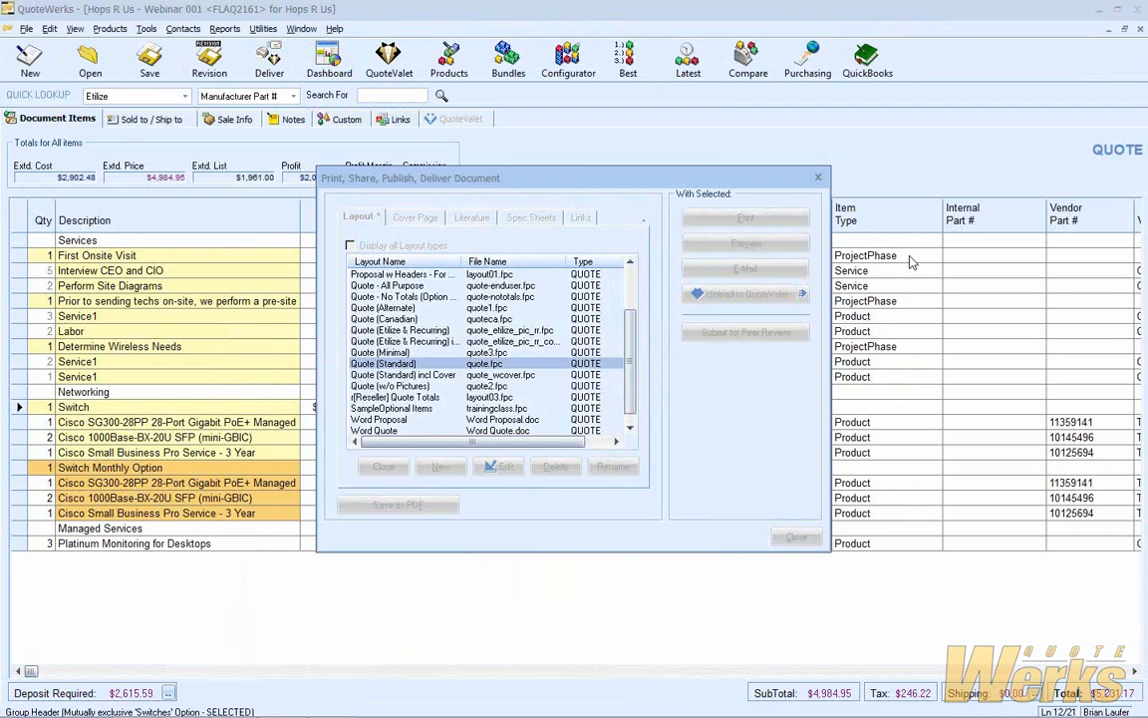
{"action": "left_click", "coordinate": [539, 360]}
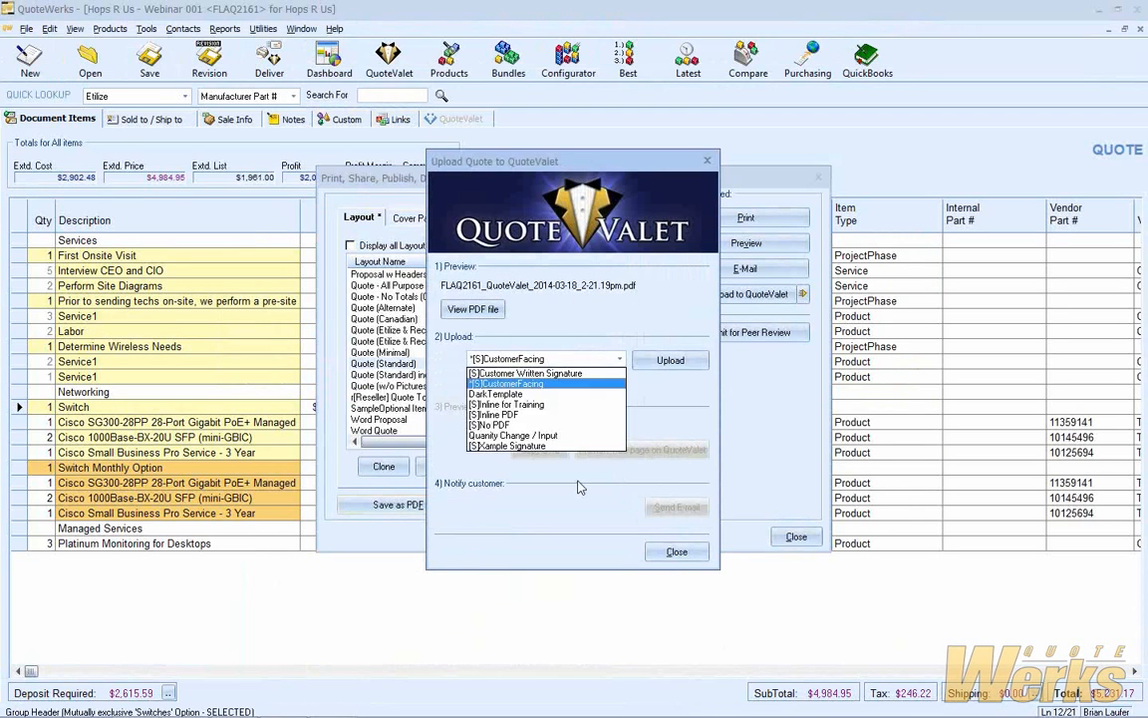
{"action": "left_click", "coordinate": [519, 446]}
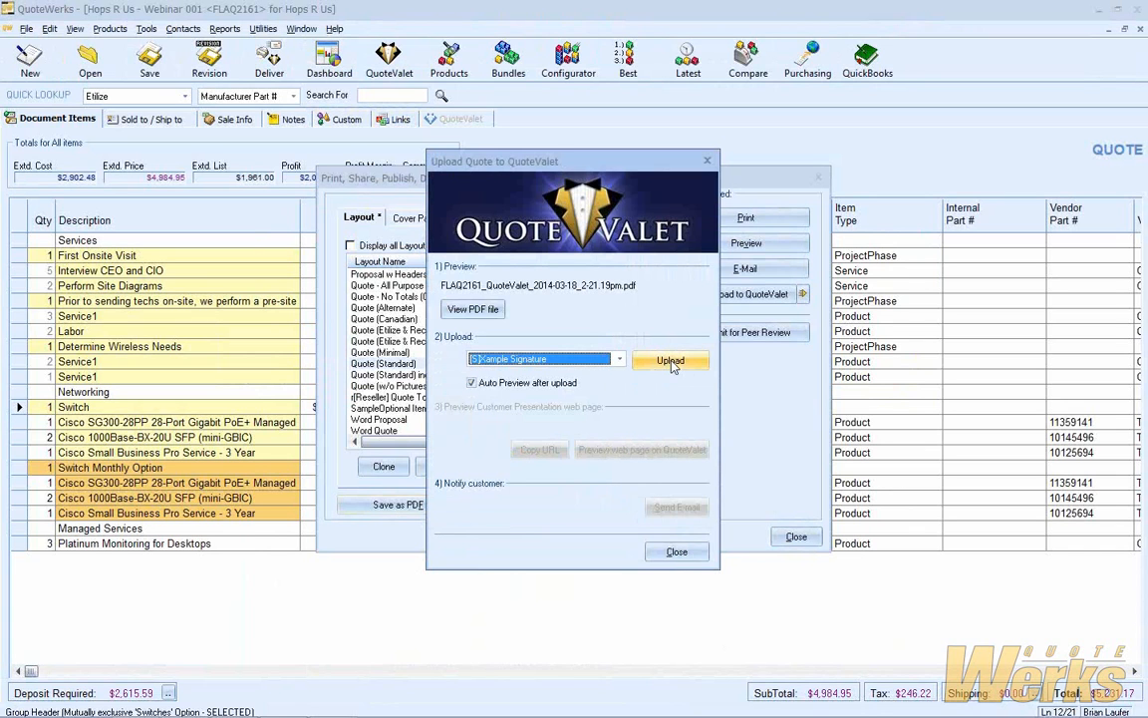
{"action": "left_click", "coordinate": [675, 367]}
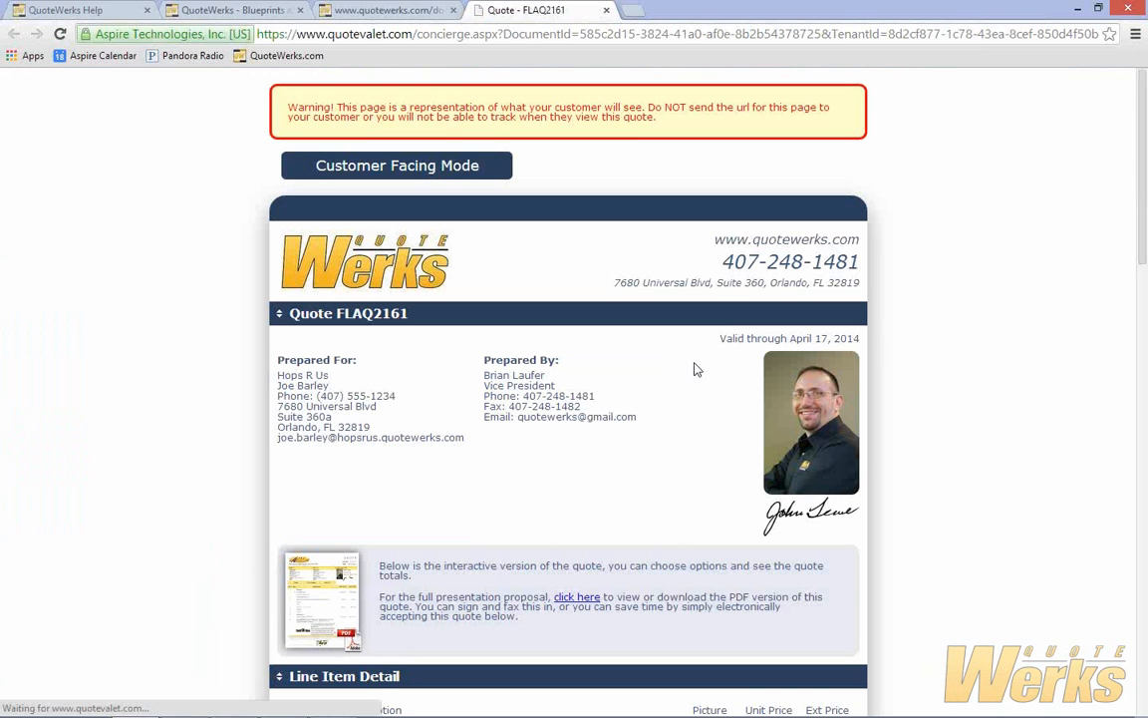
Select the Switch Monthly Option under Networking on the customer page and update the quote totals
{"action": "scroll", "coordinate": [919, 332], "scroll_direction": "down", "scroll_amount": 4}
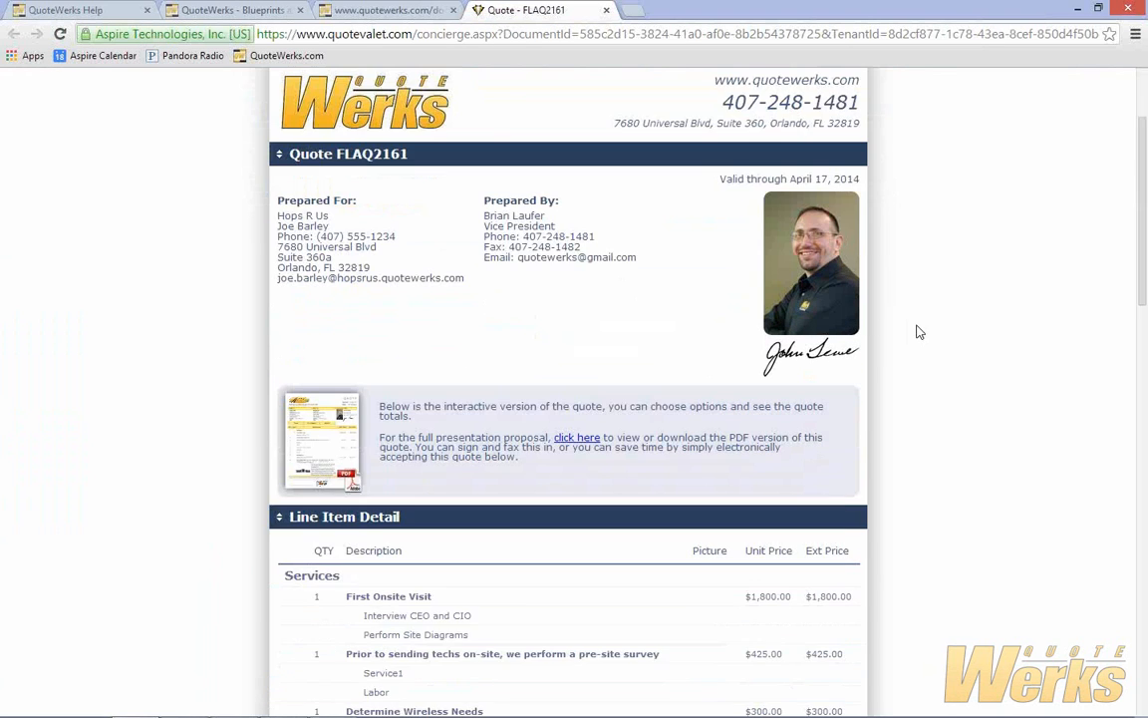
{"action": "scroll", "coordinate": [919, 335], "scroll_direction": "up", "scroll_amount": 2}
{"action": "scroll", "coordinate": [919, 335], "scroll_direction": "down", "scroll_amount": 2}
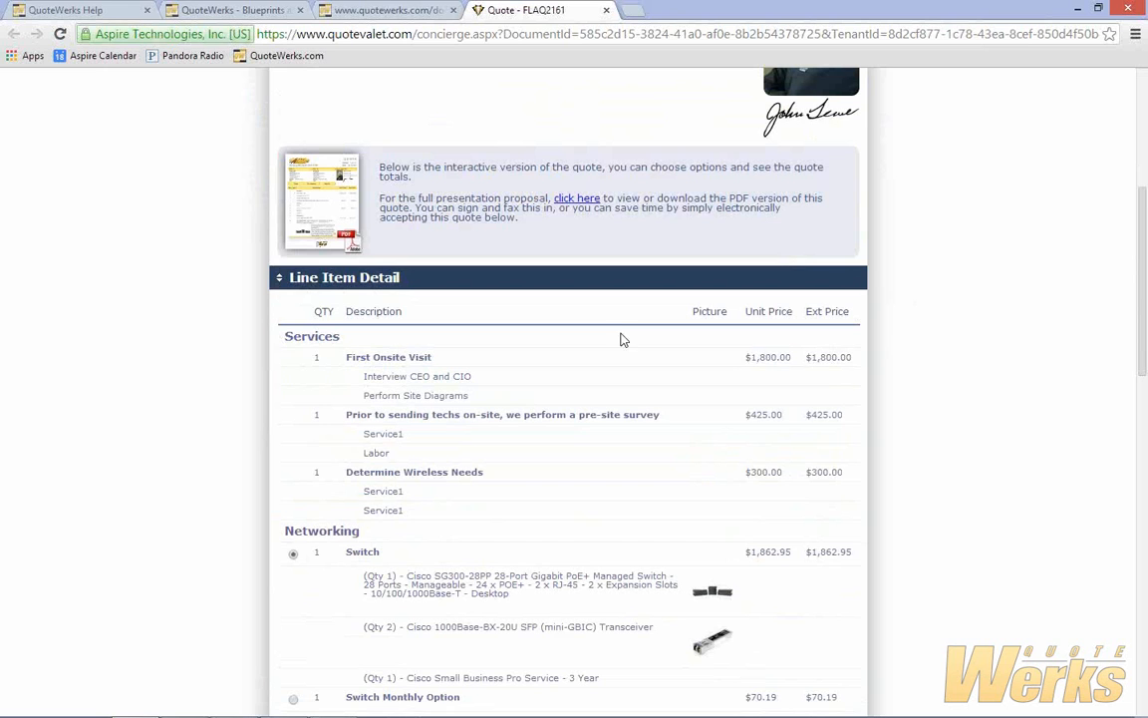
{"action": "scroll", "coordinate": [884, 300], "scroll_direction": "down", "scroll_amount": 2}
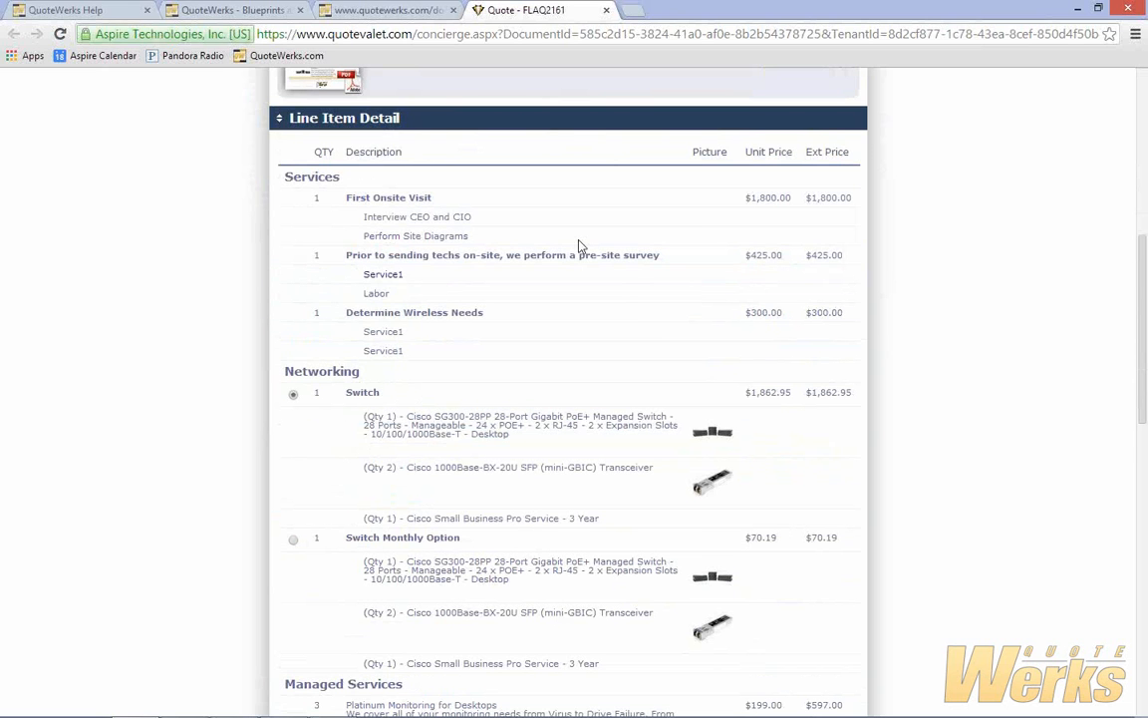
{"action": "scroll", "coordinate": [339, 227], "scroll_direction": "down", "scroll_amount": 1}
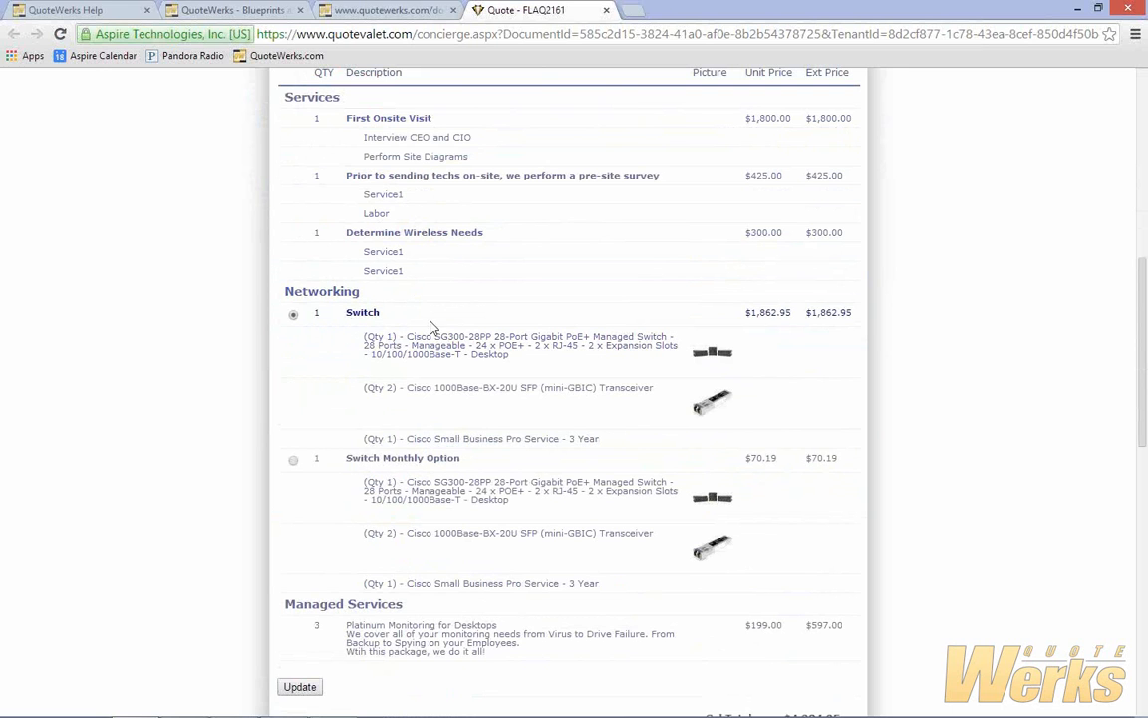
{"action": "left_click", "coordinate": [292, 460]}
{"action": "scroll", "coordinate": [453, 472], "scroll_direction": "down", "scroll_amount": 1}
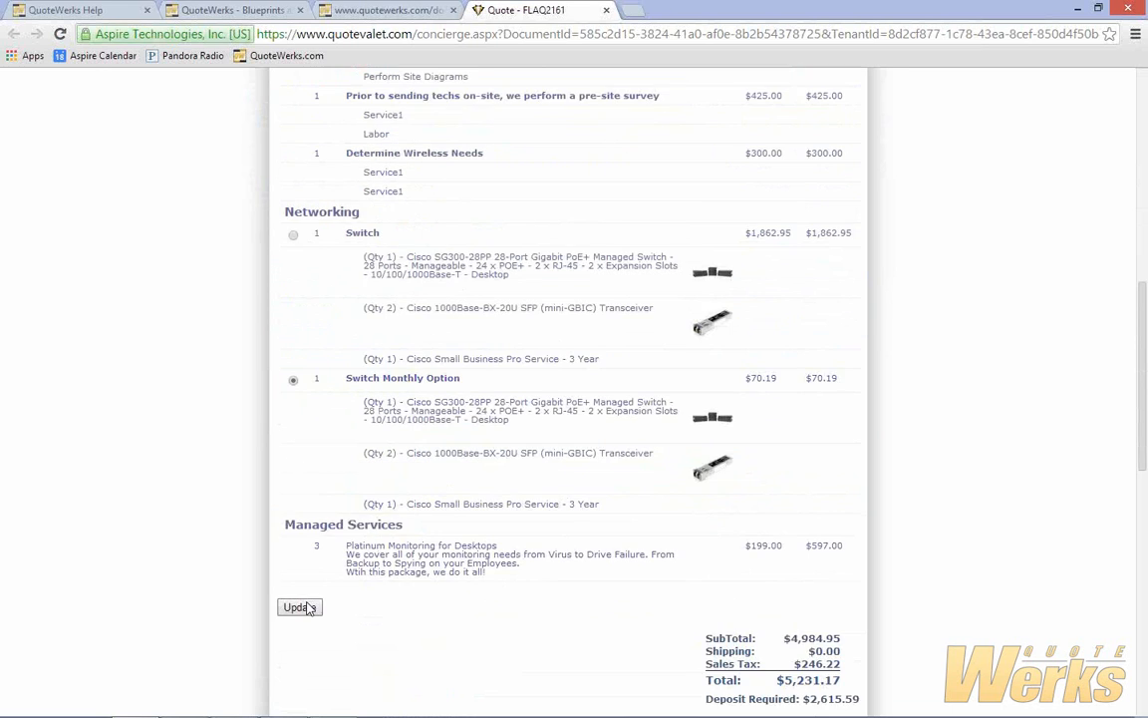
{"action": "left_click", "coordinate": [298, 608]}
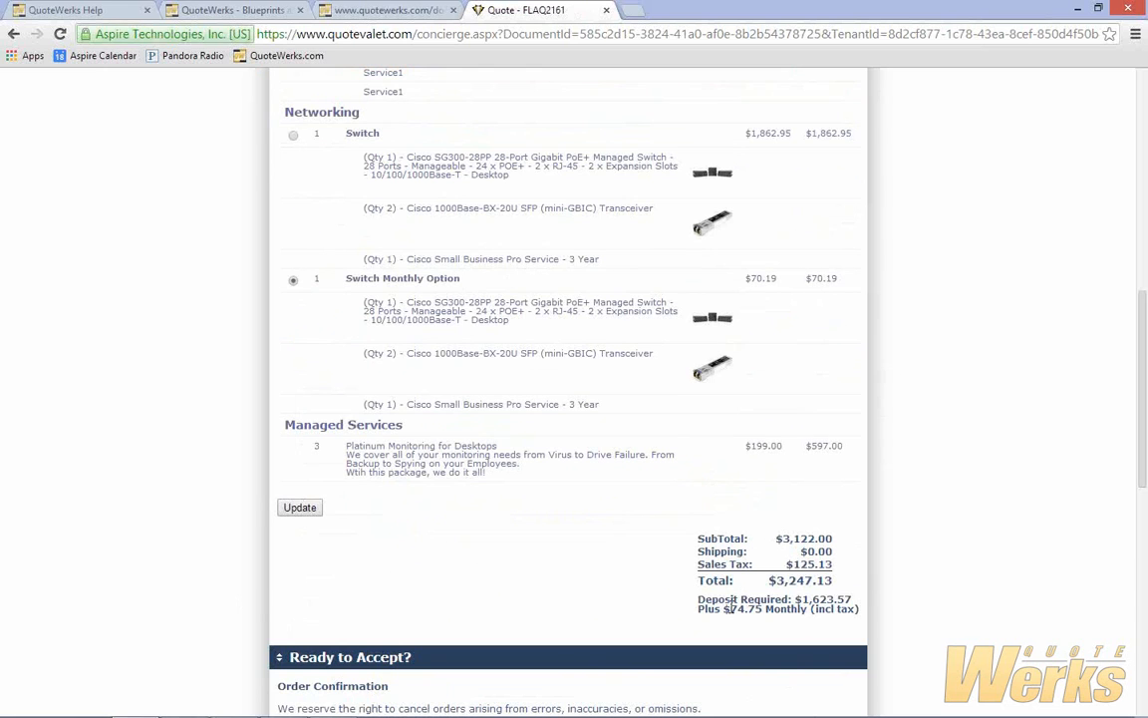
{"action": "scroll", "coordinate": [510, 563], "scroll_direction": "down", "scroll_amount": 1}
{"action": "scroll", "coordinate": [519, 553], "scroll_direction": "up", "scroll_amount": 3}
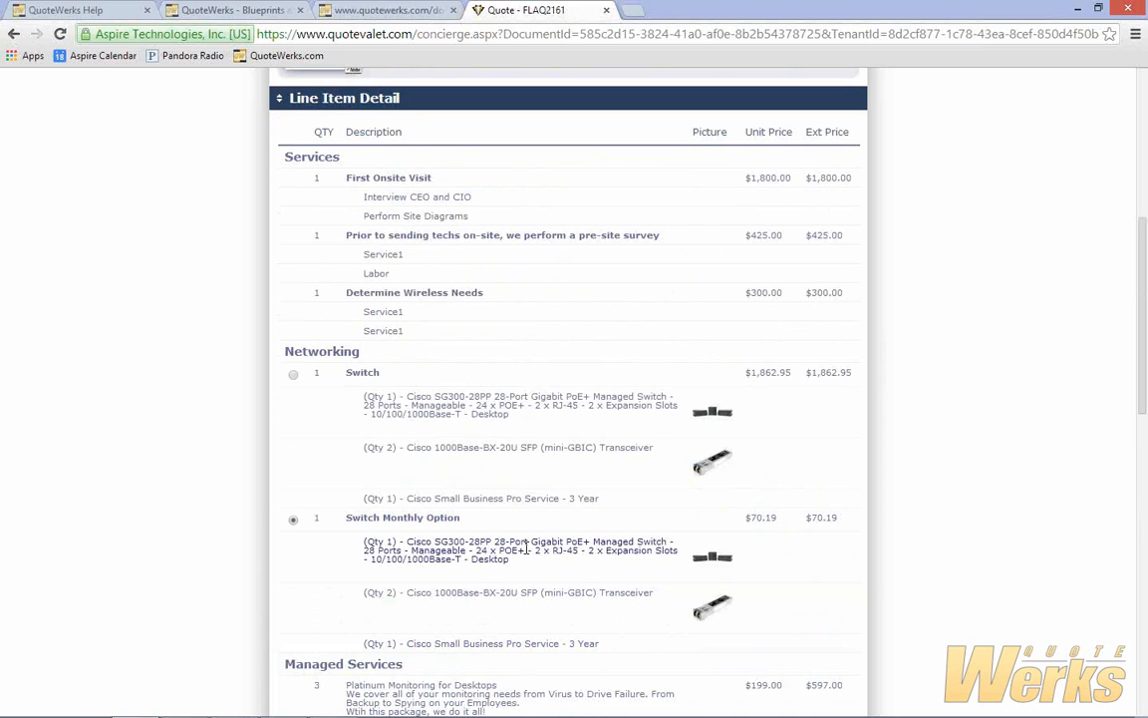
Agree to the terms in the order confirmation, enter the customer's initials as printed name and draw a matching signature
{"action": "scroll", "coordinate": [558, 589], "scroll_direction": "down", "scroll_amount": 5}
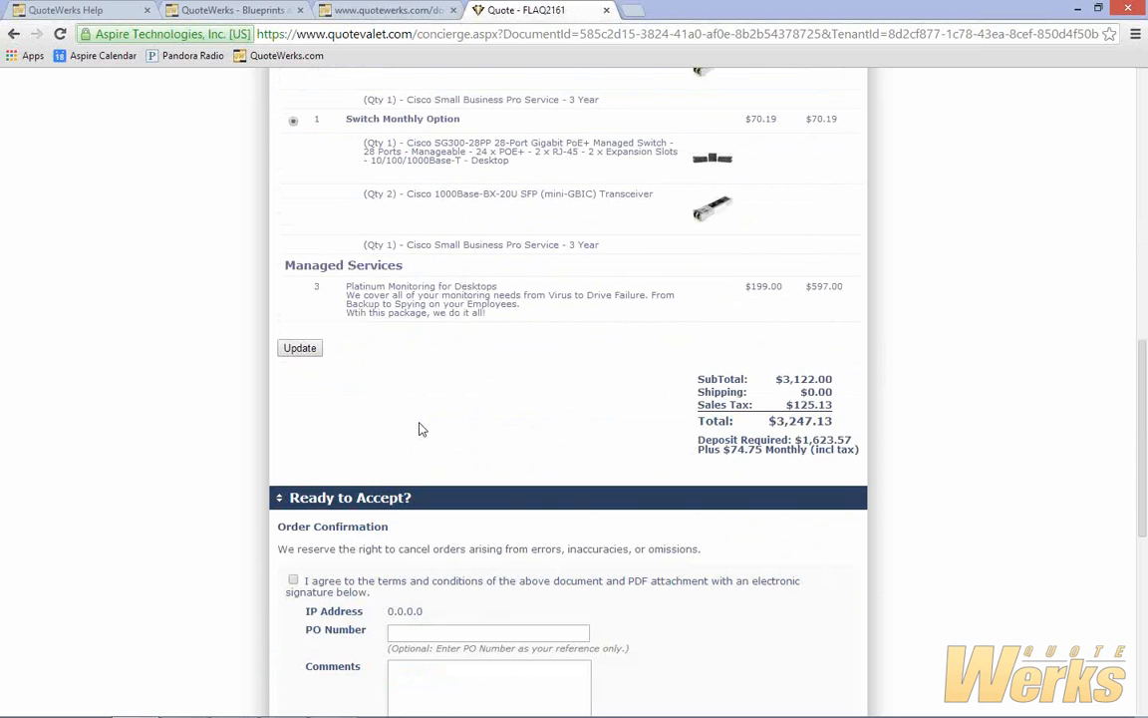
{"action": "scroll", "coordinate": [417, 426], "scroll_direction": "down", "scroll_amount": 1}
{"action": "left_click", "coordinate": [293, 421]}
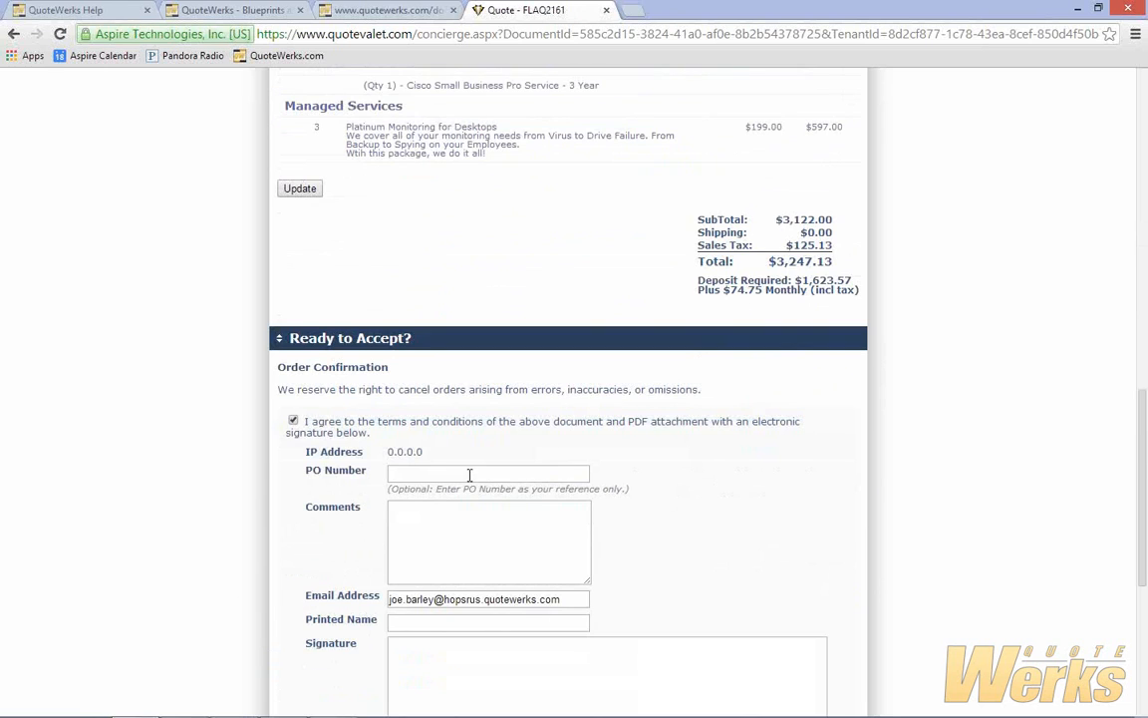
{"action": "scroll", "coordinate": [263, 455], "scroll_direction": "down", "scroll_amount": 3}
{"action": "left_click", "coordinate": [450, 387]}
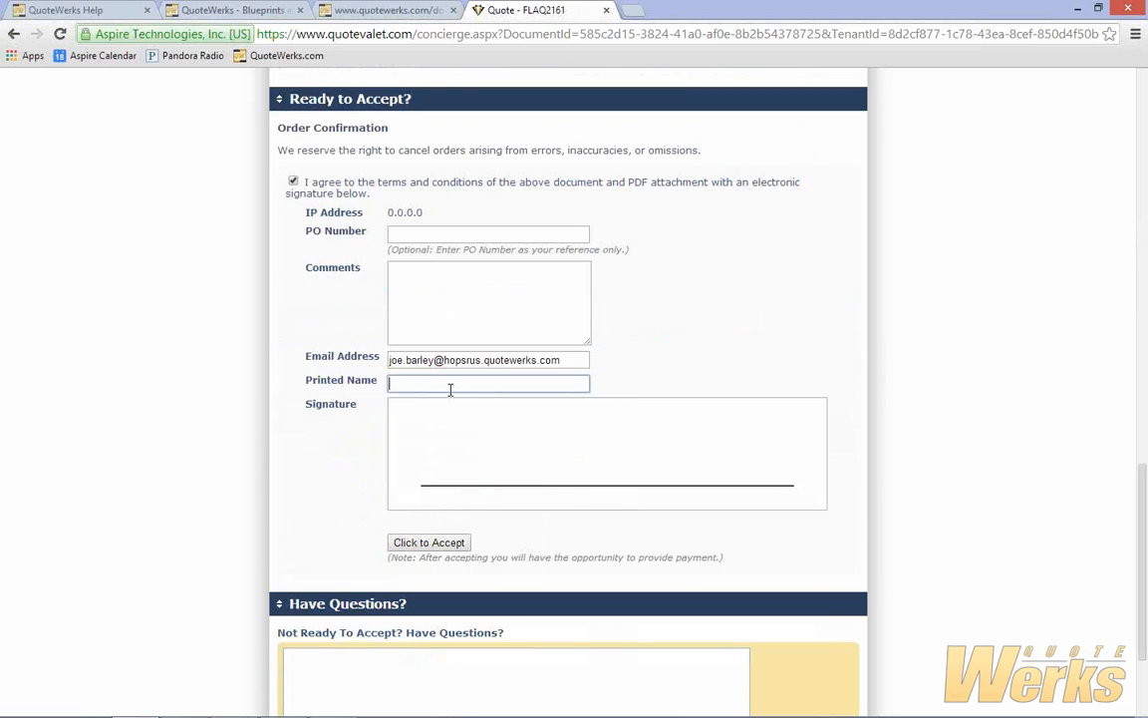
{"action": "type", "text": "JB"}
{"action": "mouse_move", "coordinate": [479, 428]}
{"action": "left_mouse_down"}
{"action": "mouse_move", "coordinate": [431, 423]}
{"action": "mouse_move", "coordinate": [506, 420]}
{"action": "mouse_move", "coordinate": [550, 439]}
{"action": "mouse_move", "coordinate": [499, 454]}
{"action": "left_mouse_up"}
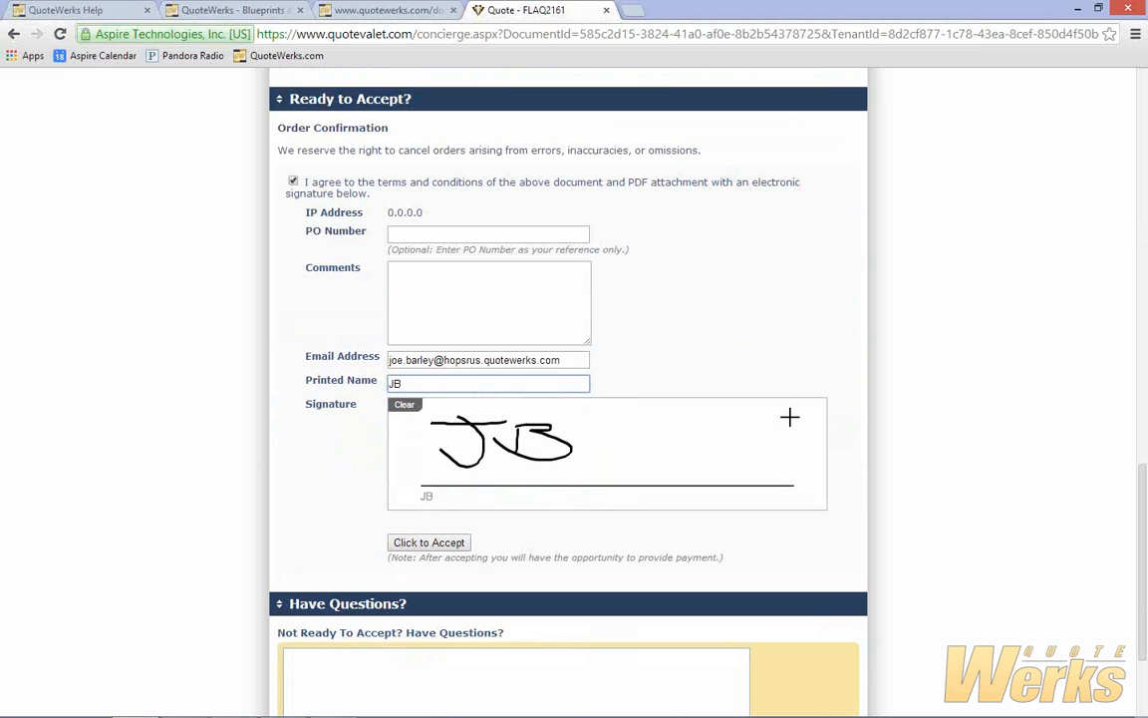
Accept the signed quote and open the online payment page for the deposit
{"action": "scroll", "coordinate": [755, 463], "scroll_direction": "up", "scroll_amount": 2}
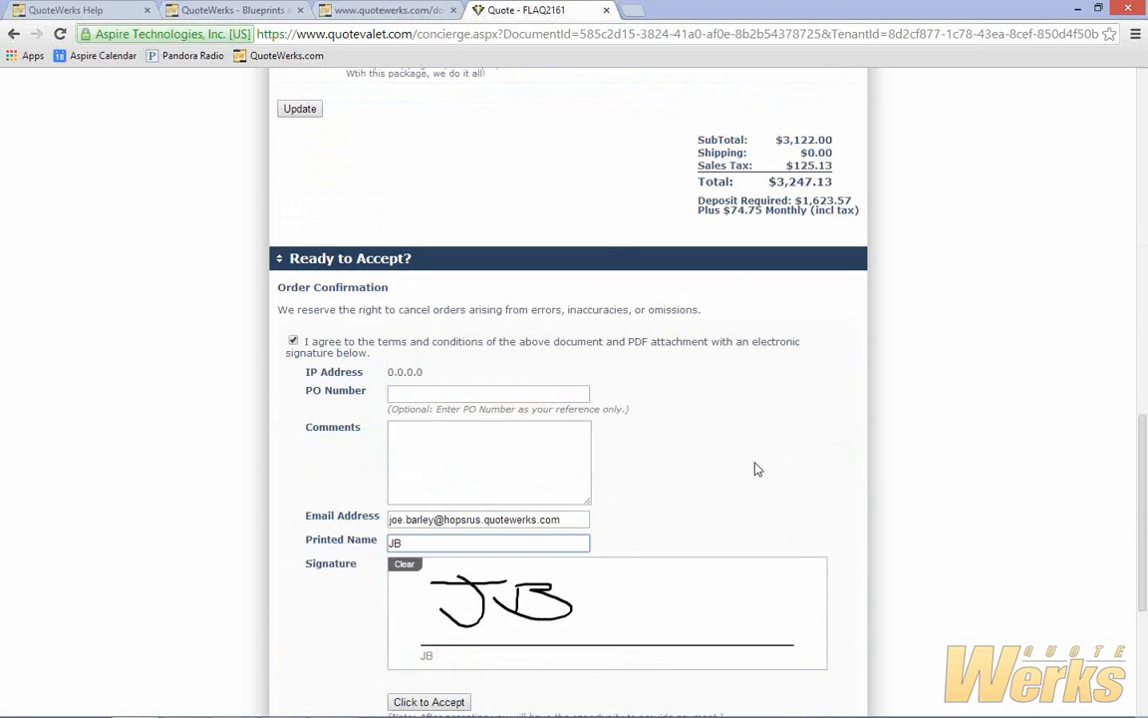
{"action": "scroll", "coordinate": [754, 468], "scroll_direction": "up", "scroll_amount": 4}
{"action": "scroll", "coordinate": [754, 468], "scroll_direction": "down", "scroll_amount": 6}
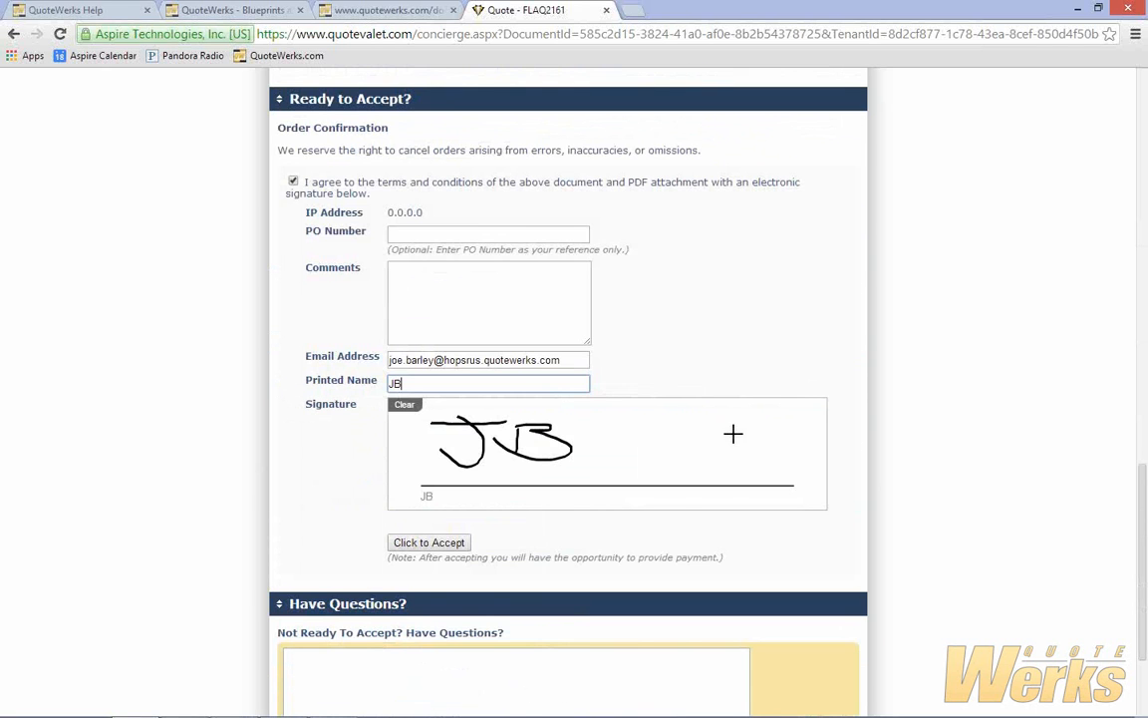
{"action": "scroll", "coordinate": [683, 485], "scroll_direction": "down", "scroll_amount": 2}
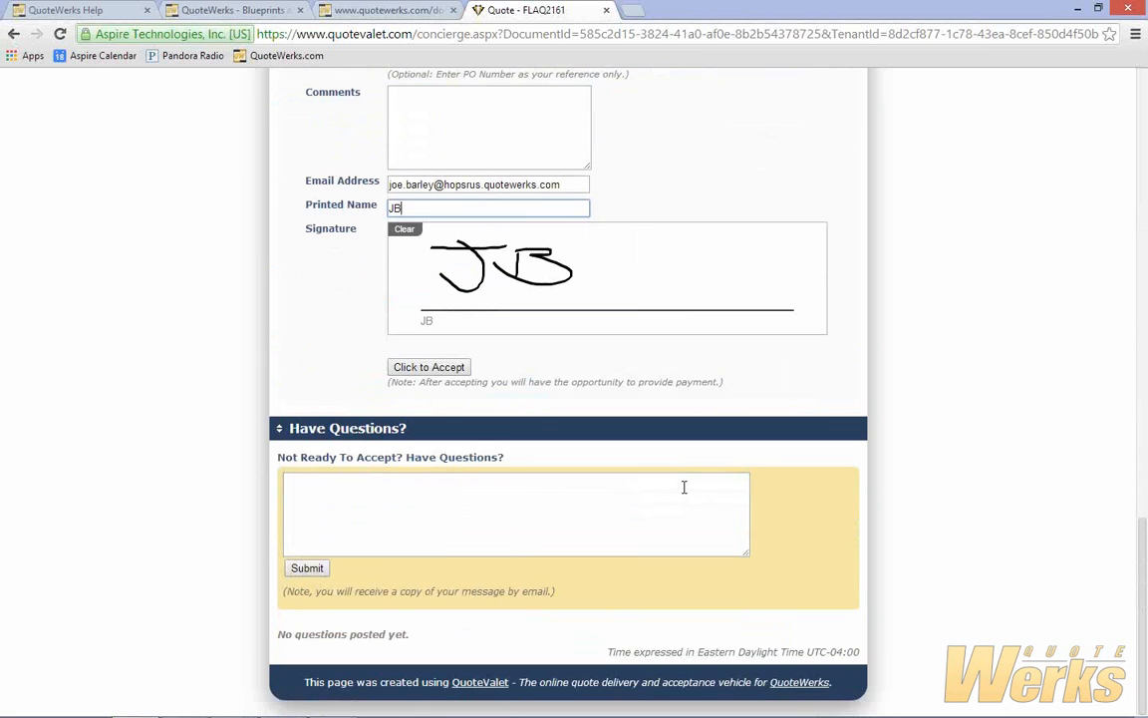
{"action": "left_click", "coordinate": [423, 368]}
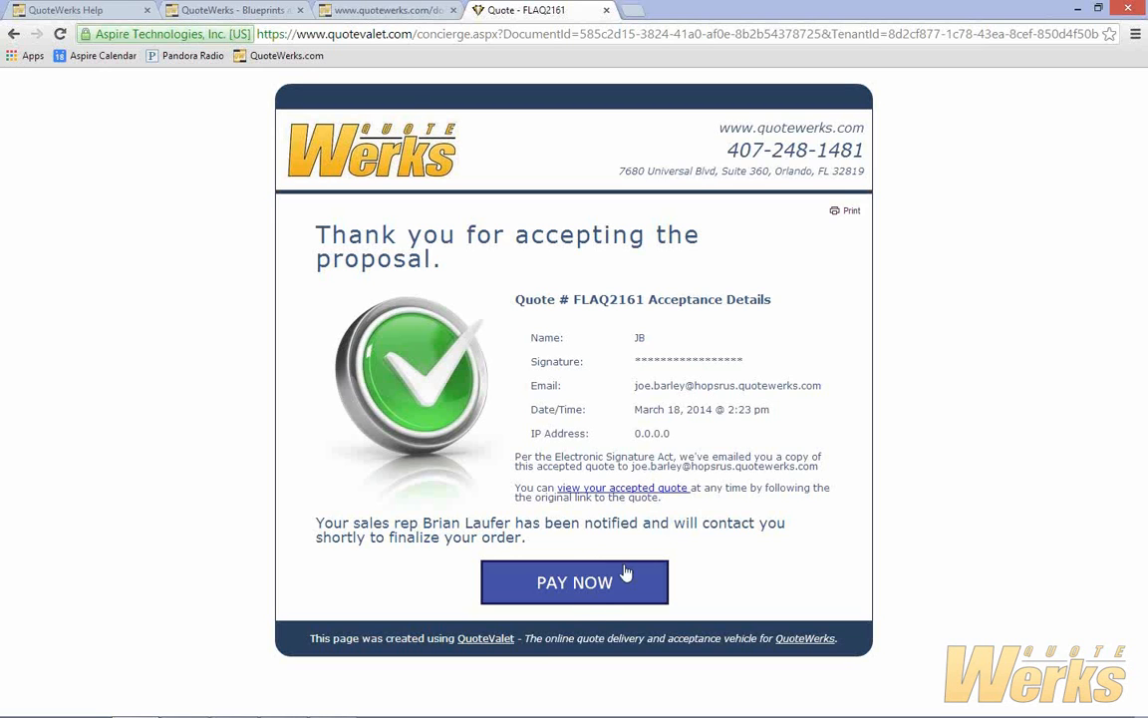
{"action": "left_click", "coordinate": [538, 582]}
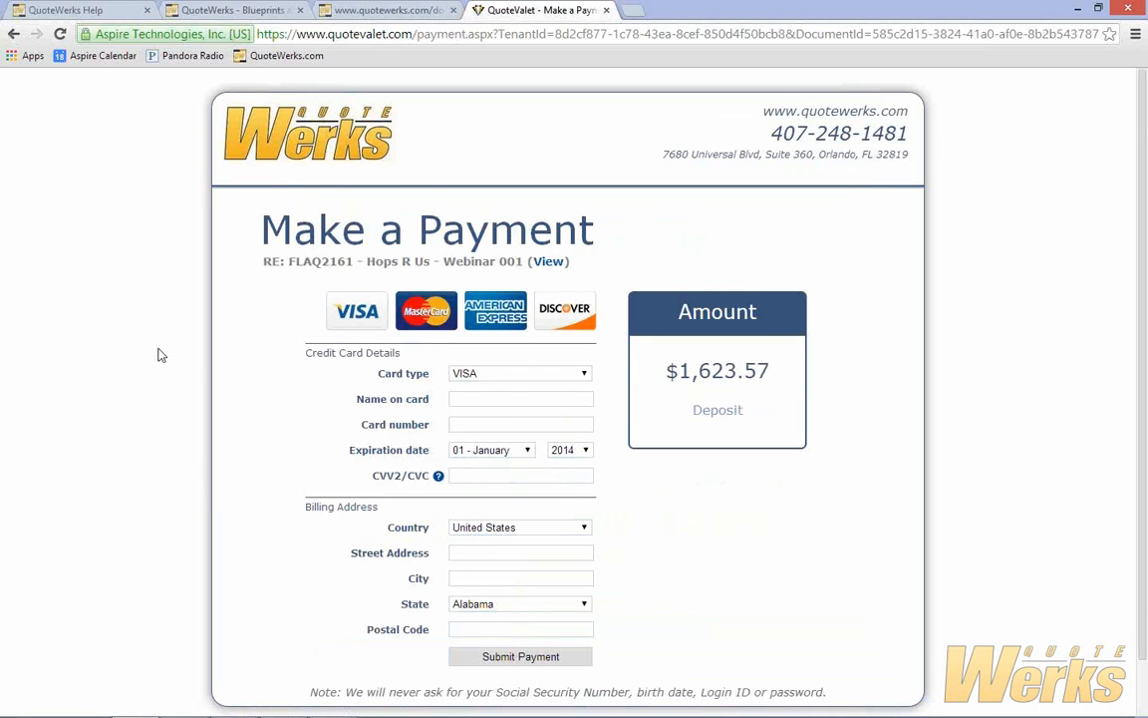
{"action": "scroll", "coordinate": [159, 354], "scroll_direction": "down", "scroll_amount": 1}
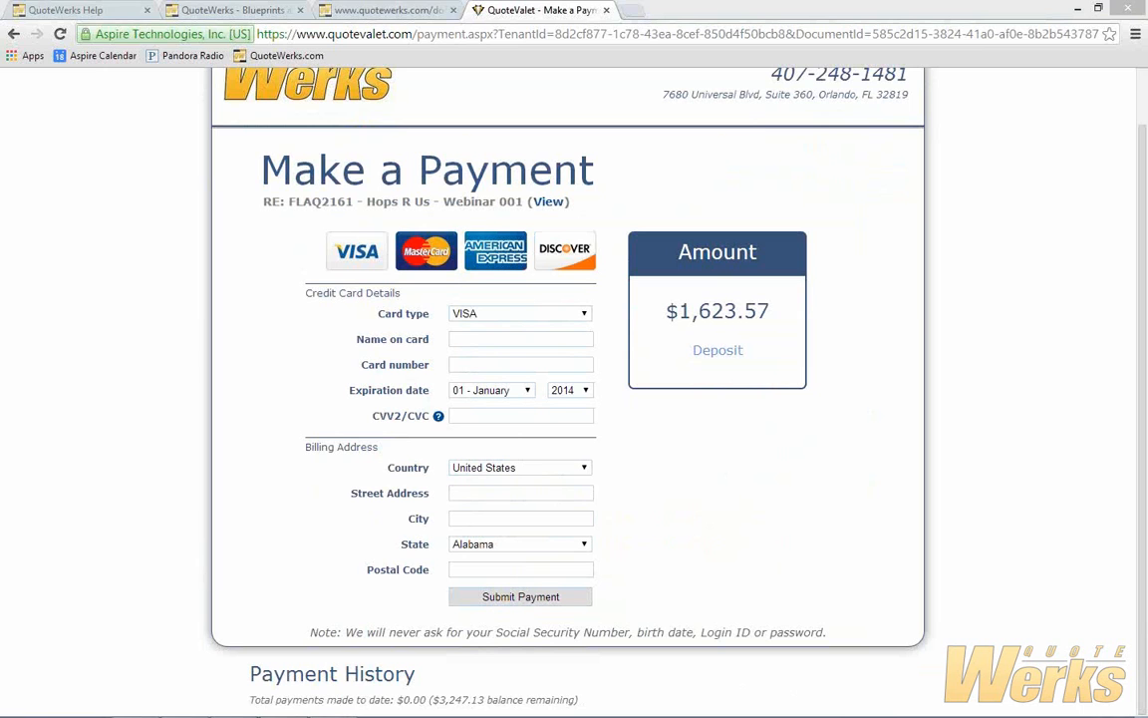
Switch back to QuoteWerks, dismiss the upload and delivery dialogs, and close and reopen the Hops R Us - Webinar 001 quote
{"action": "left_click", "coordinate": [225, 706]}
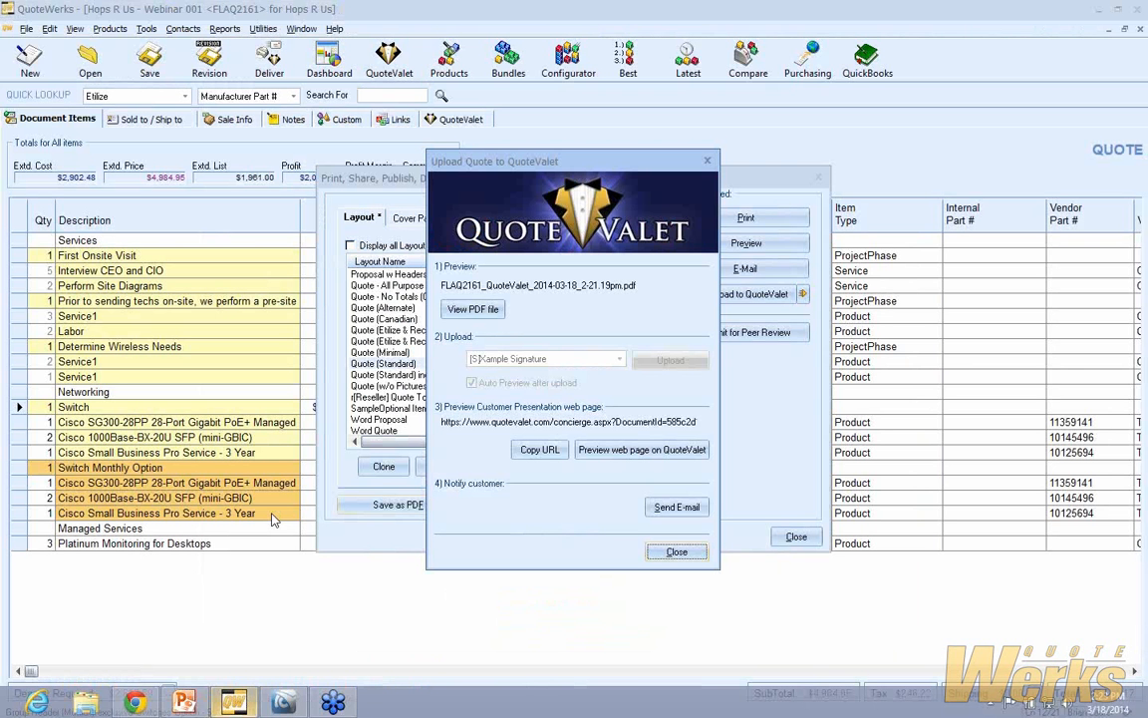
{"action": "left_click", "coordinate": [678, 552]}
{"action": "left_click", "coordinate": [797, 536]}
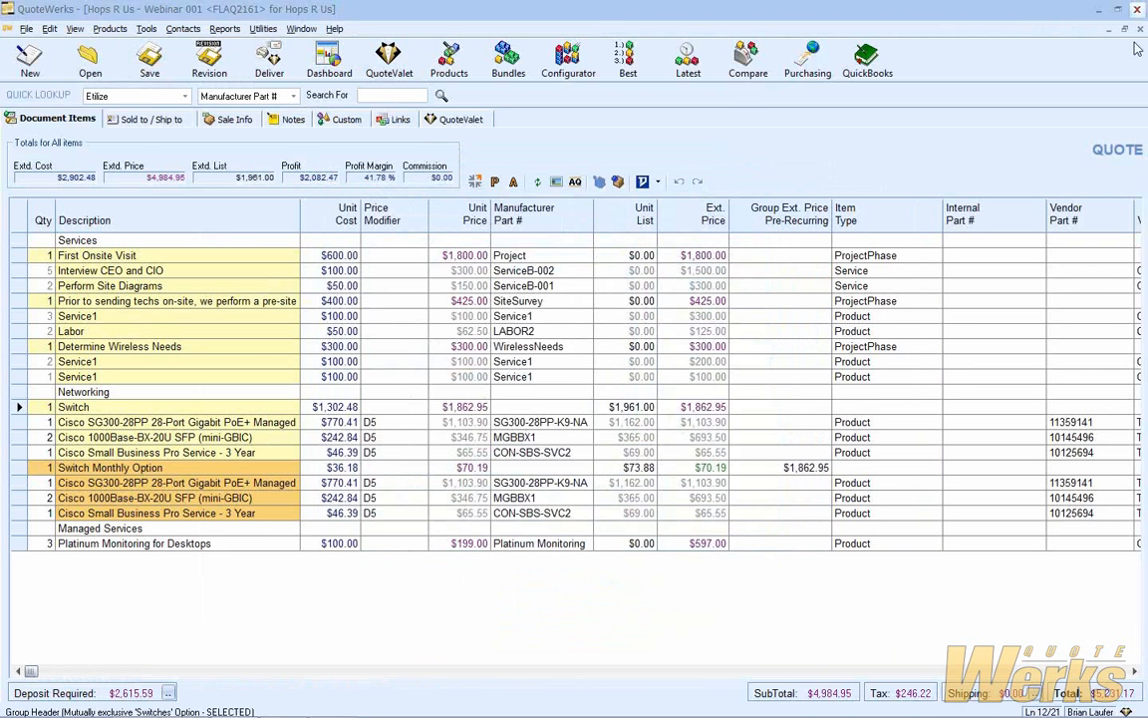
{"action": "left_click", "coordinate": [1140, 29]}
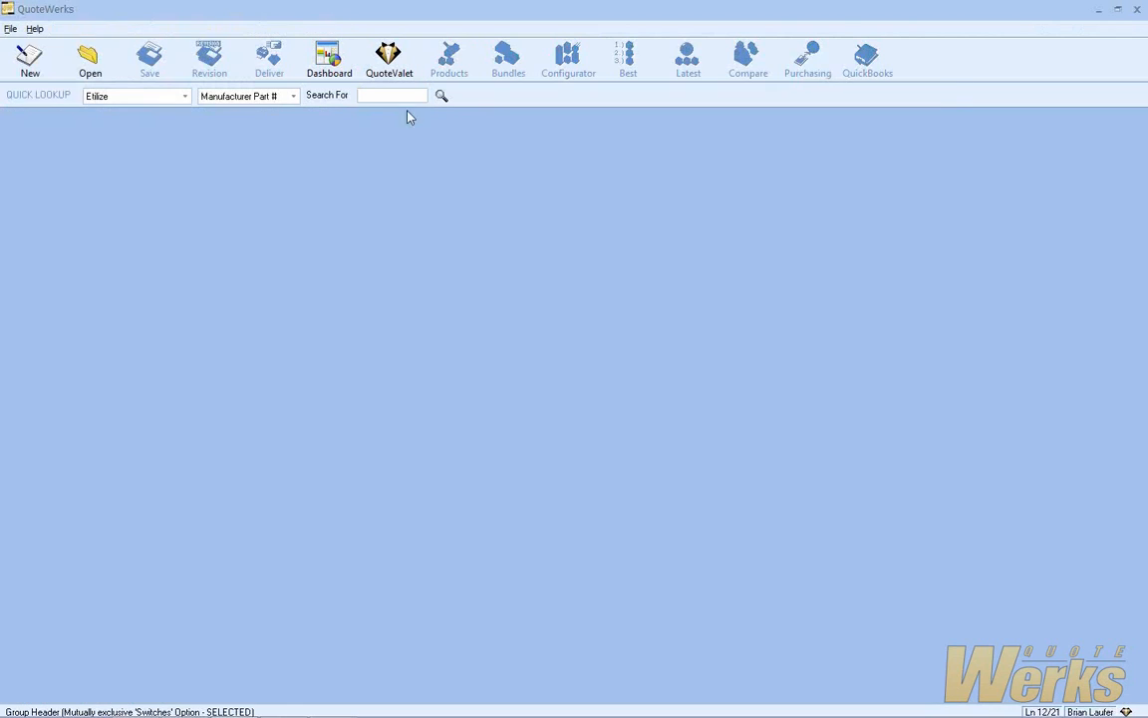
{"action": "left_click", "coordinate": [10, 29]}
{"action": "left_click", "coordinate": [67, 88]}
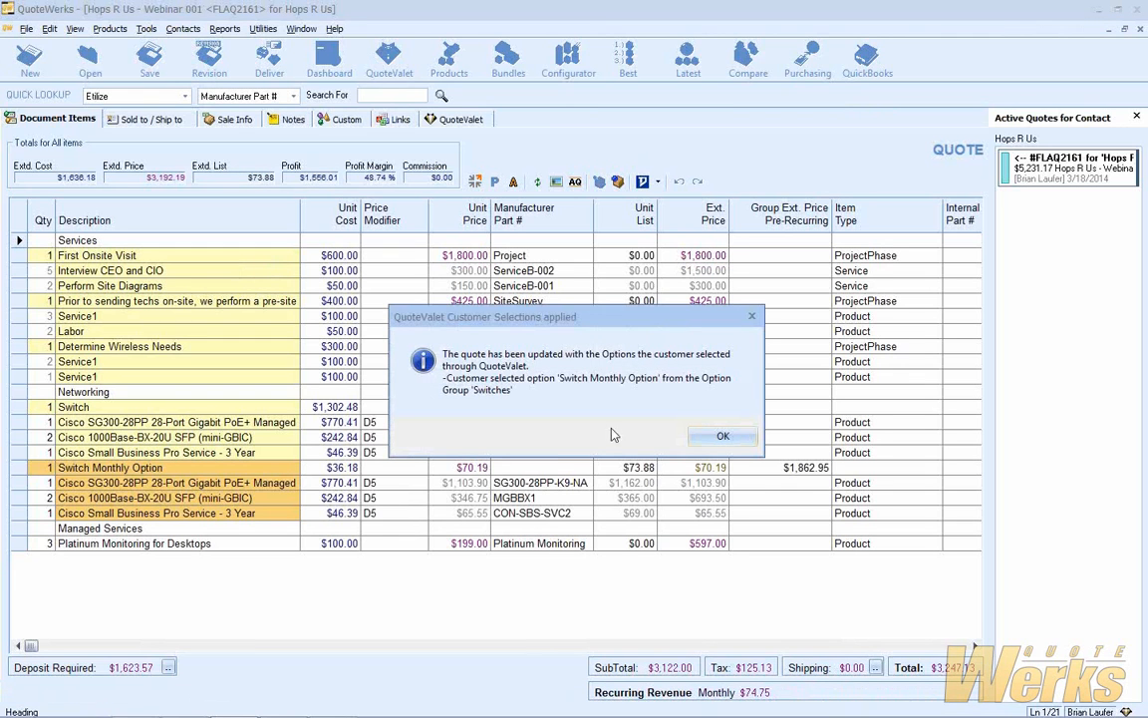
Accept the customer's applied selections and convert the quote to an order with non-selected optional items removed
{"action": "left_click", "coordinate": [718, 439]}
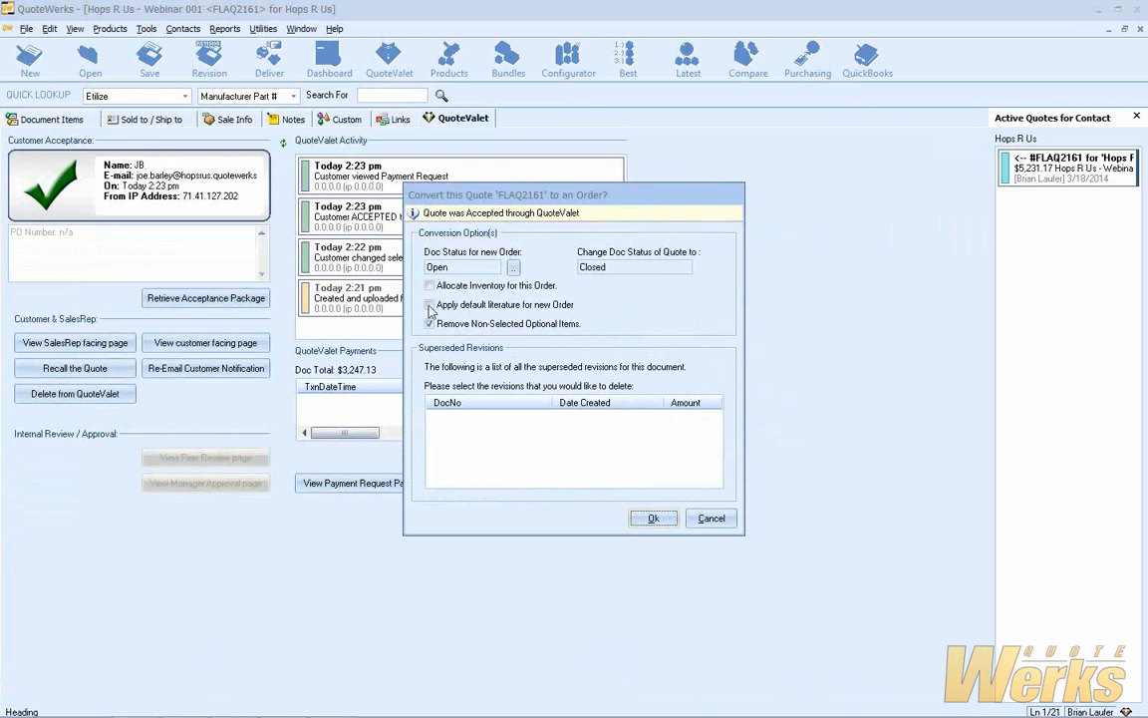
{"action": "left_click", "coordinate": [651, 519]}
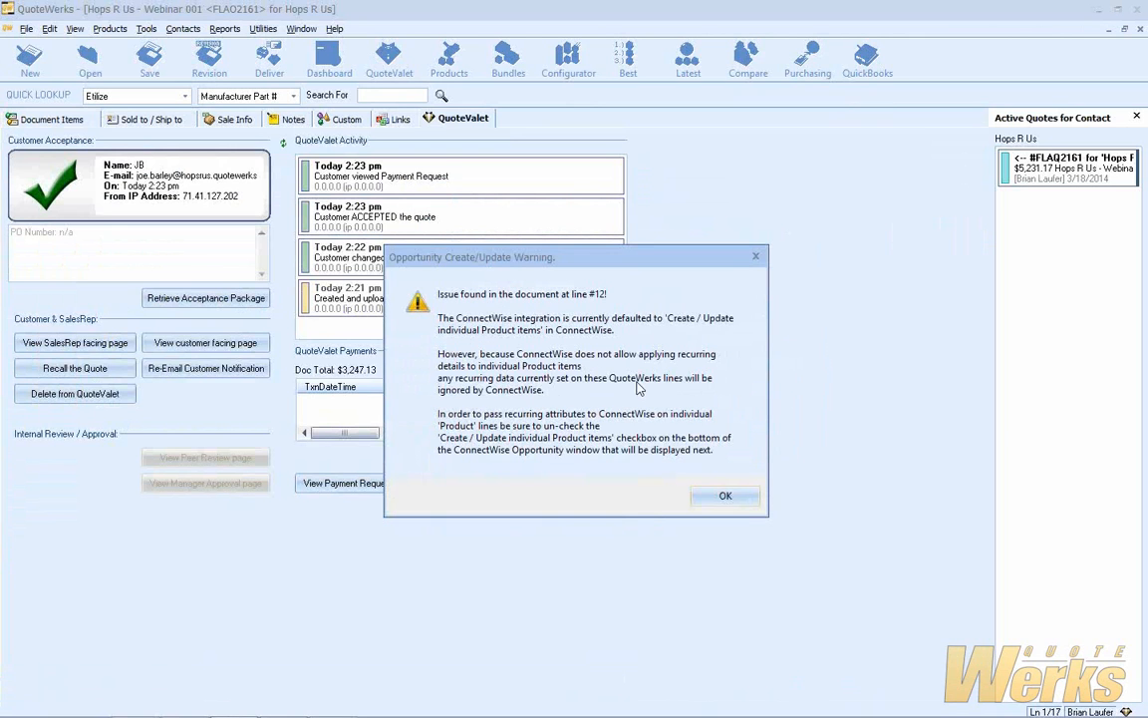
{"action": "left_click", "coordinate": [719, 498]}
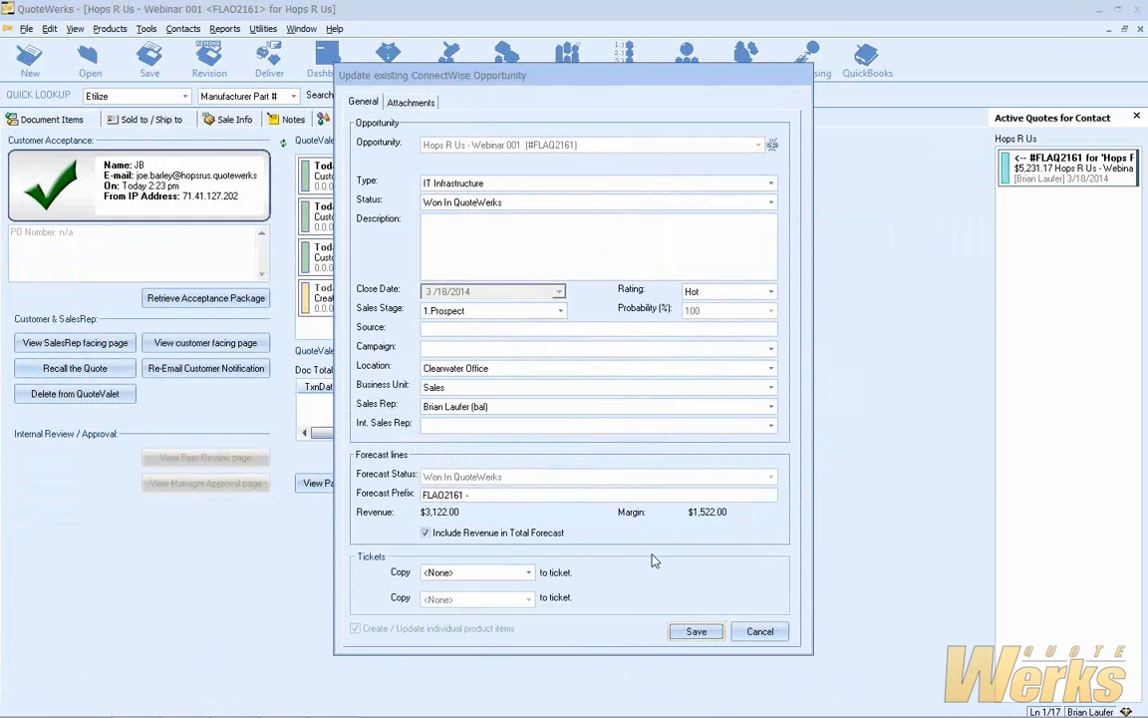
Save the existing ConnectWise opportunity with status Won In QuoteWerks, keeping the ticket copy option at <None>
{"action": "left_click", "coordinate": [466, 575]}
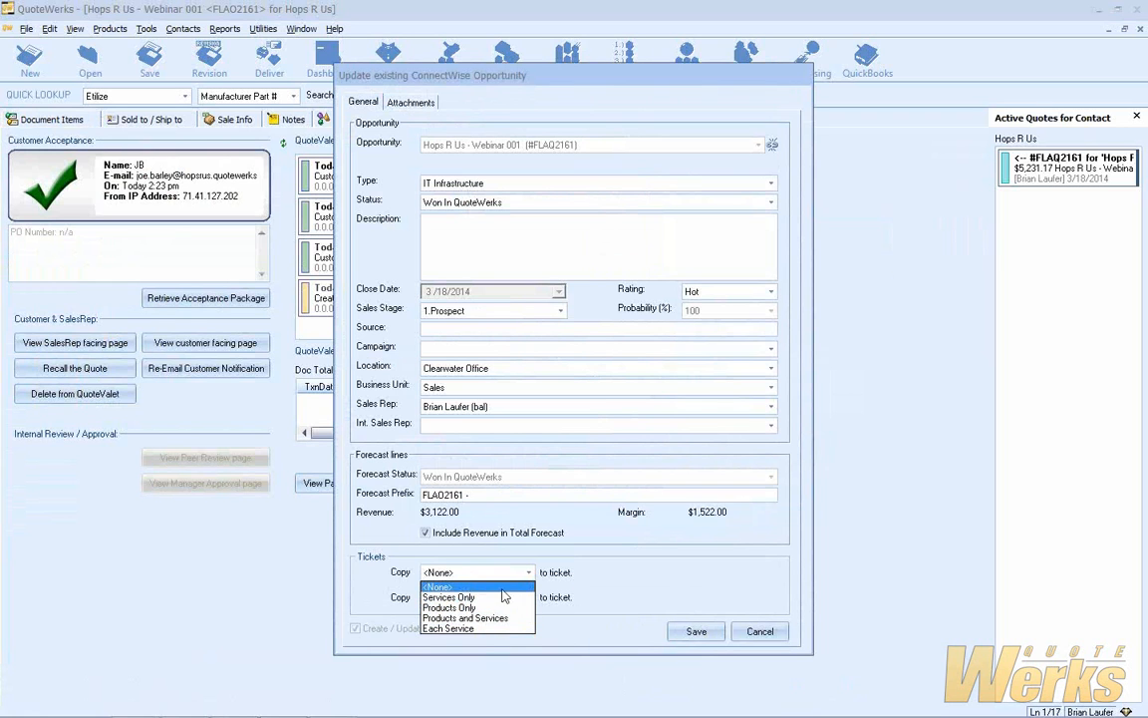
{"action": "left_click", "coordinate": [441, 570]}
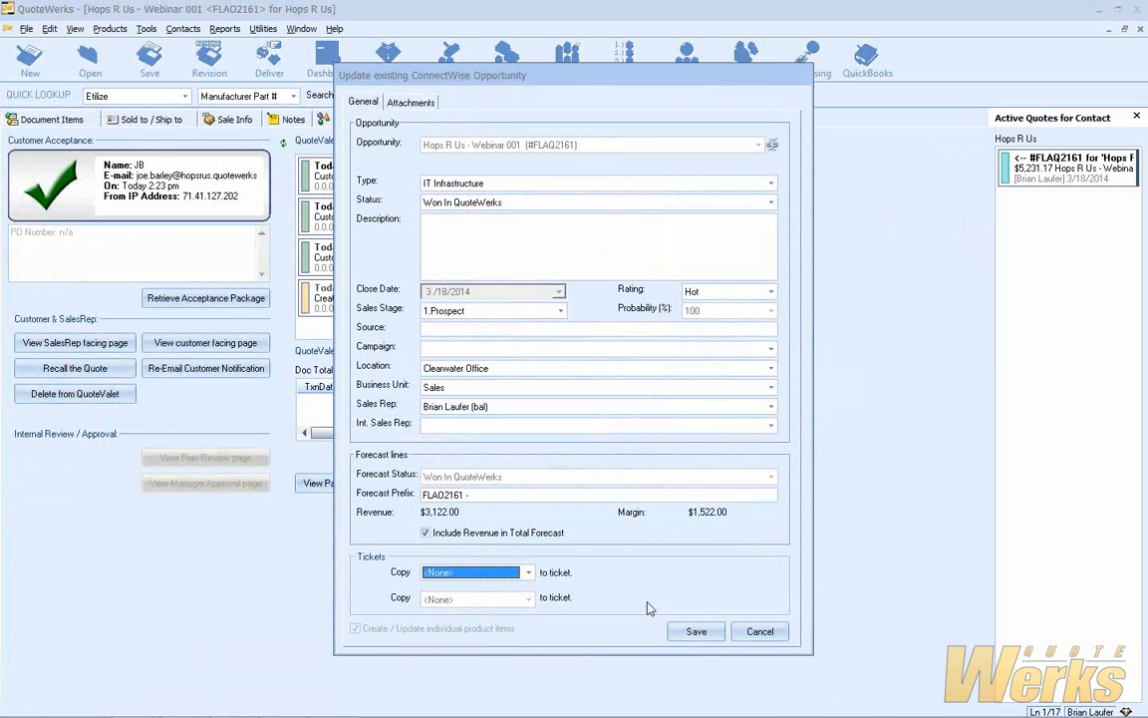
{"action": "left_click", "coordinate": [685, 626]}
{"action": "left_click", "coordinate": [694, 633]}
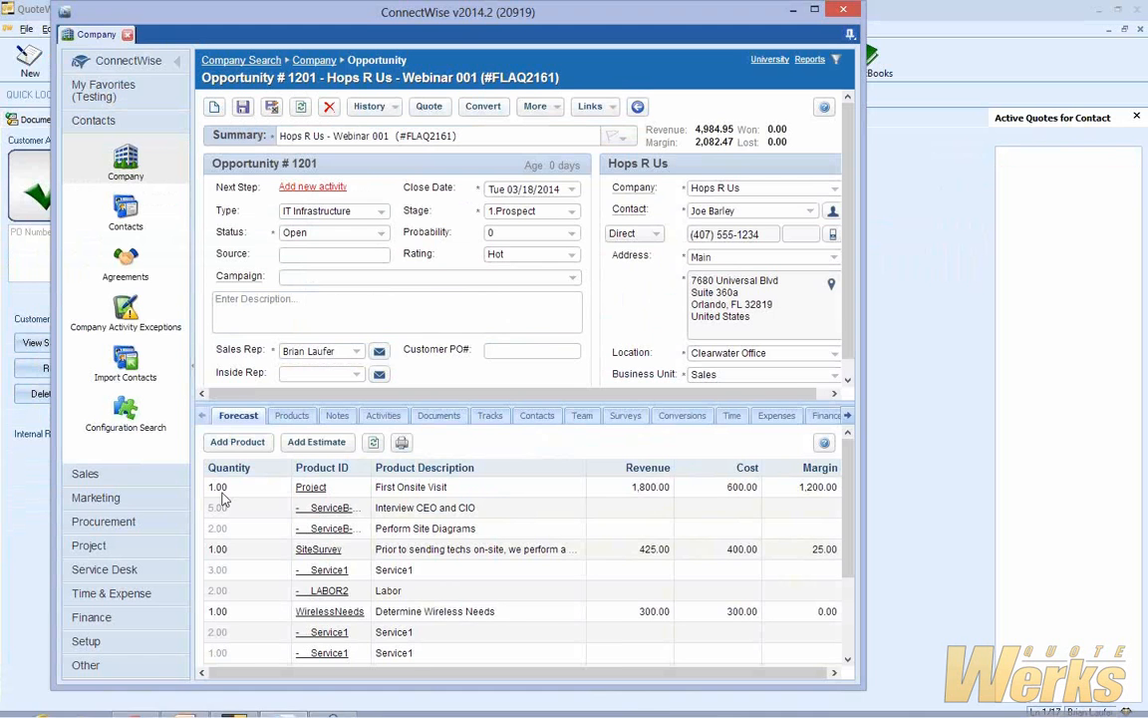
Switch to ConnectWise, refresh the Hops R Us - Webinar 001 opportunity and examine its forecast and product lines
{"action": "left_click", "coordinate": [374, 442]}
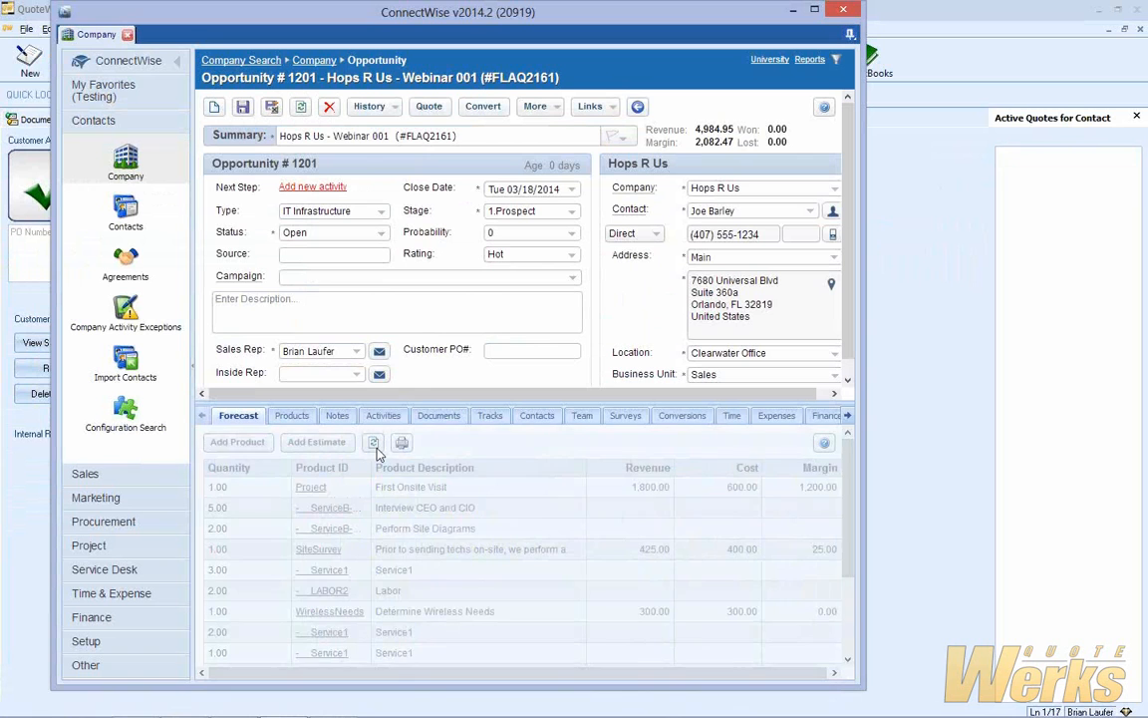
{"action": "left_click", "coordinate": [302, 109]}
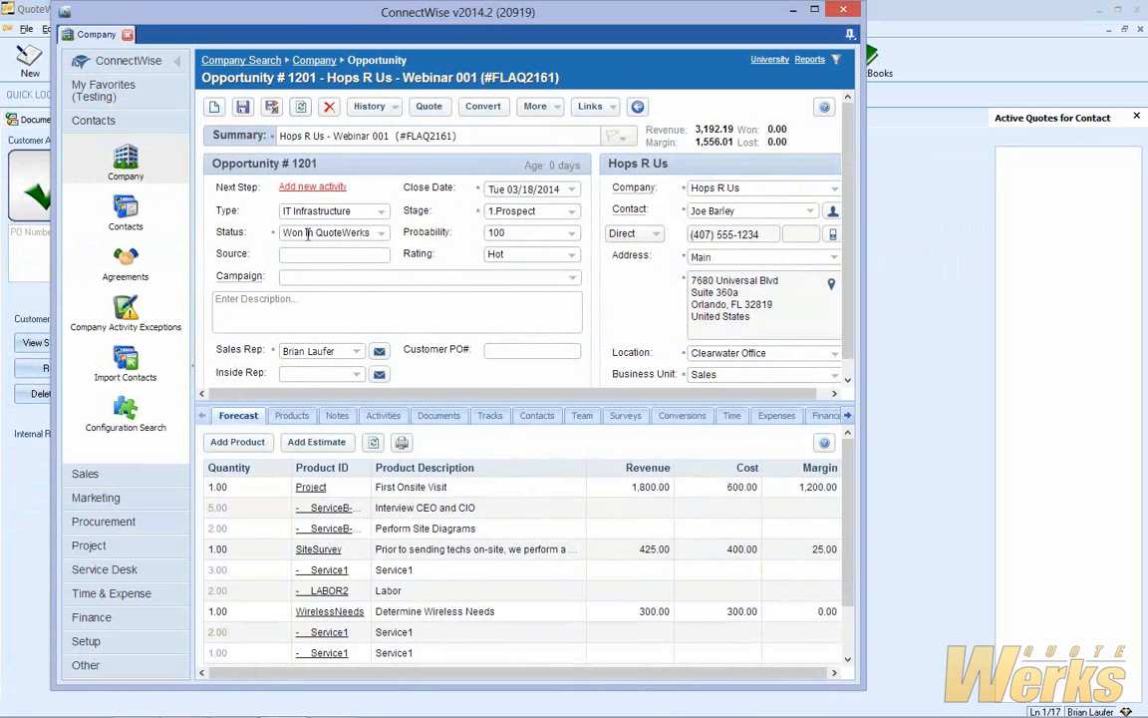
{"action": "scroll", "coordinate": [754, 531], "scroll_direction": "down", "scroll_amount": 2}
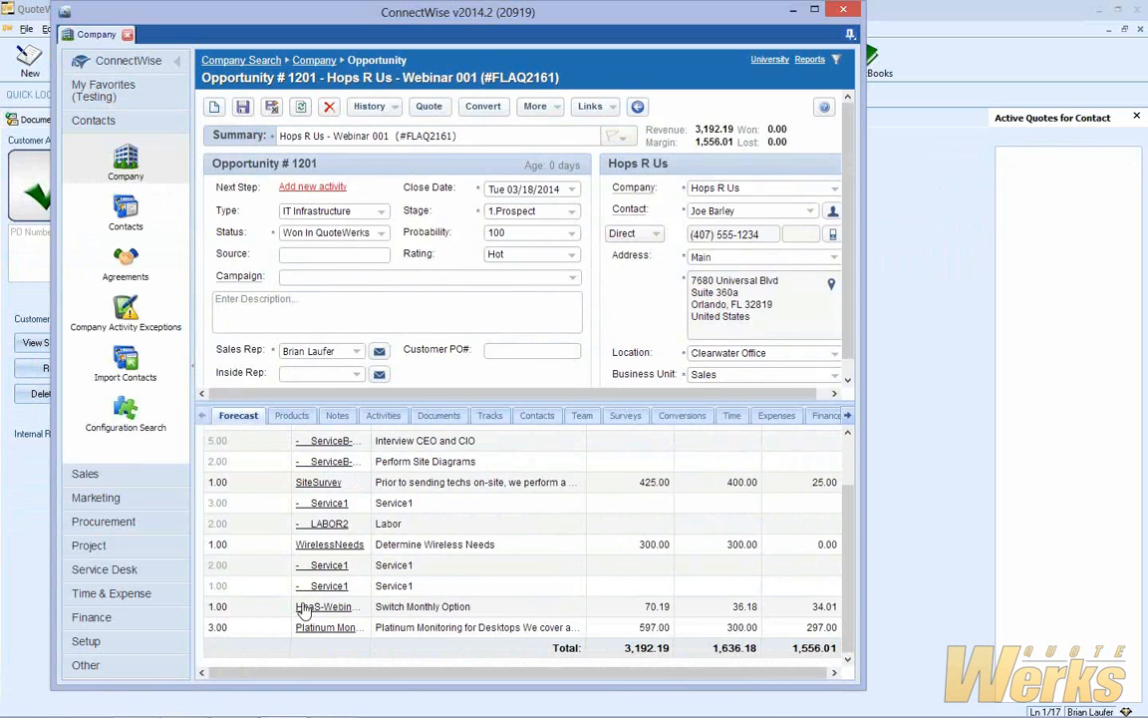
{"action": "left_click", "coordinate": [296, 420]}
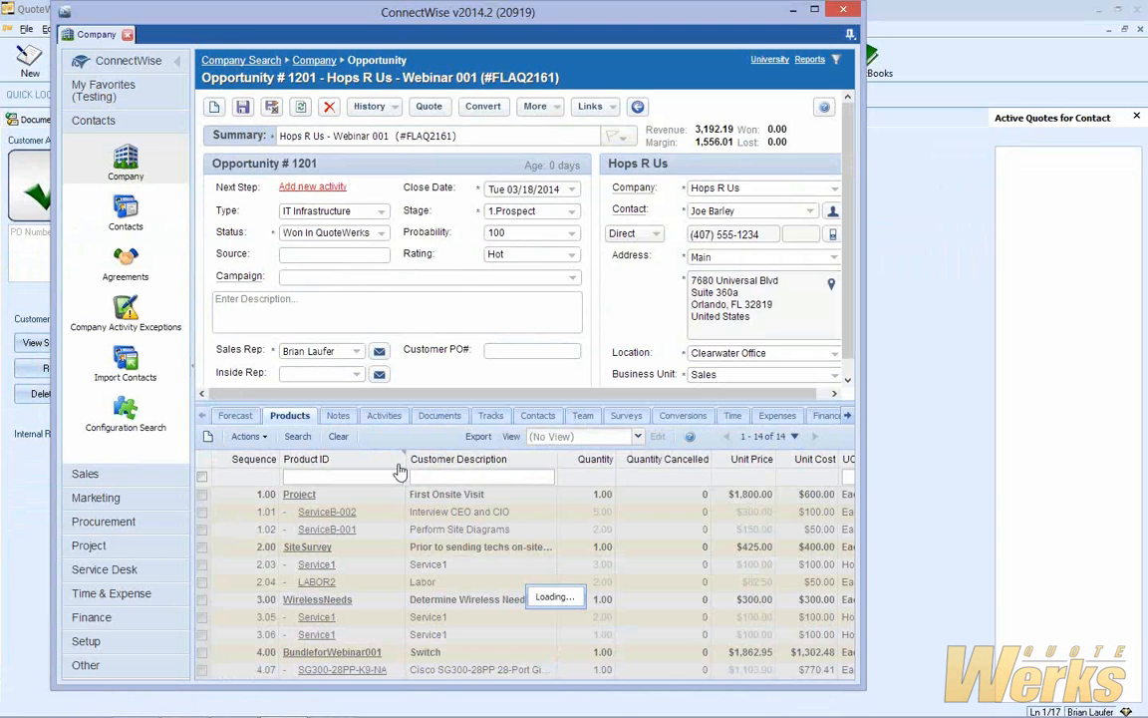
{"action": "scroll", "coordinate": [518, 551], "scroll_direction": "down", "scroll_amount": 1}
{"action": "scroll", "coordinate": [518, 550], "scroll_direction": "up", "scroll_amount": 1}
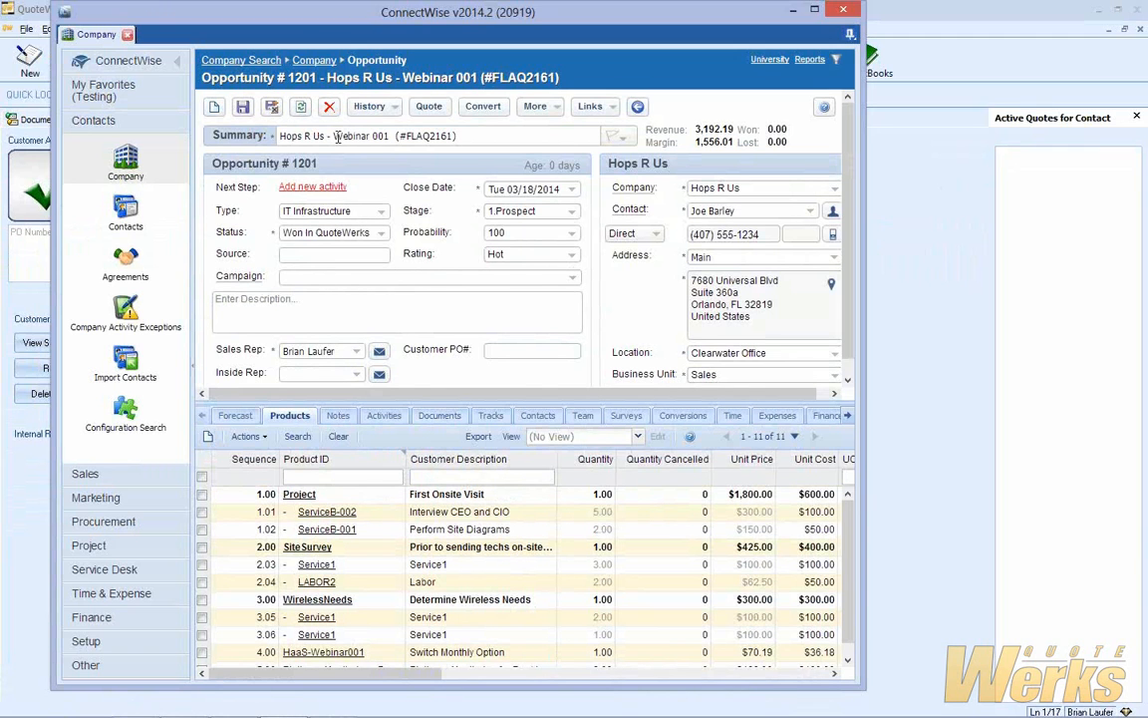
Start converting the opportunity into a new project and deselect all documents offered for copying
{"action": "left_click", "coordinate": [482, 107]}
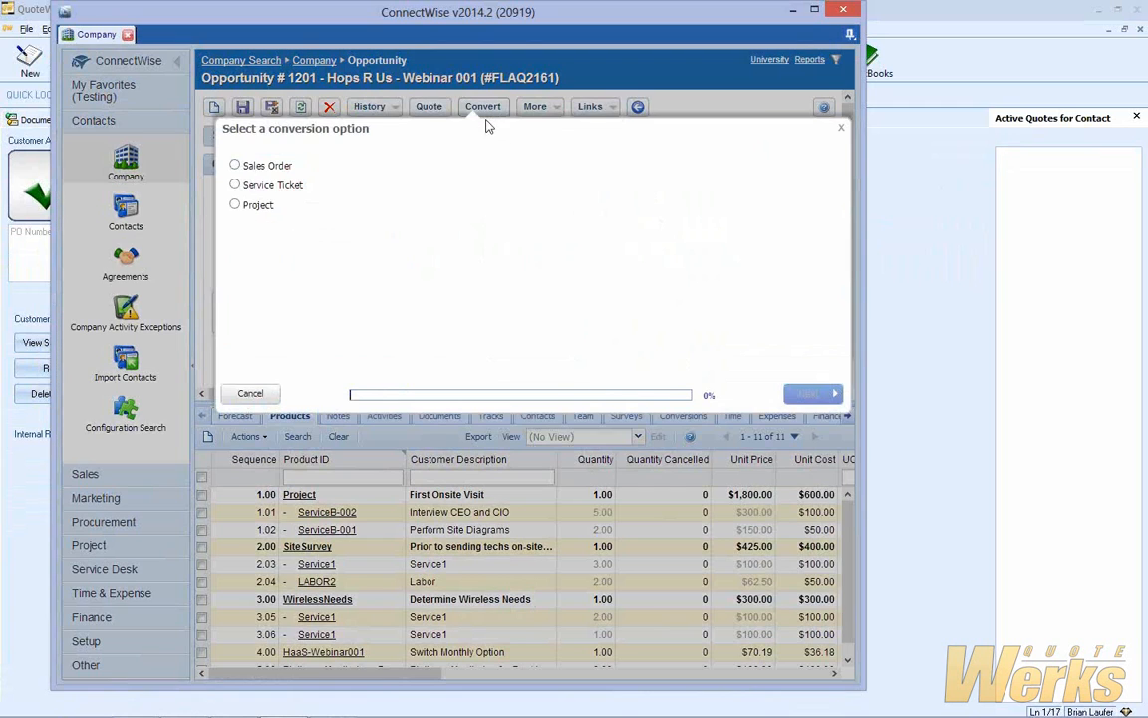
{"action": "left_click", "coordinate": [260, 206]}
{"action": "left_click", "coordinate": [809, 395]}
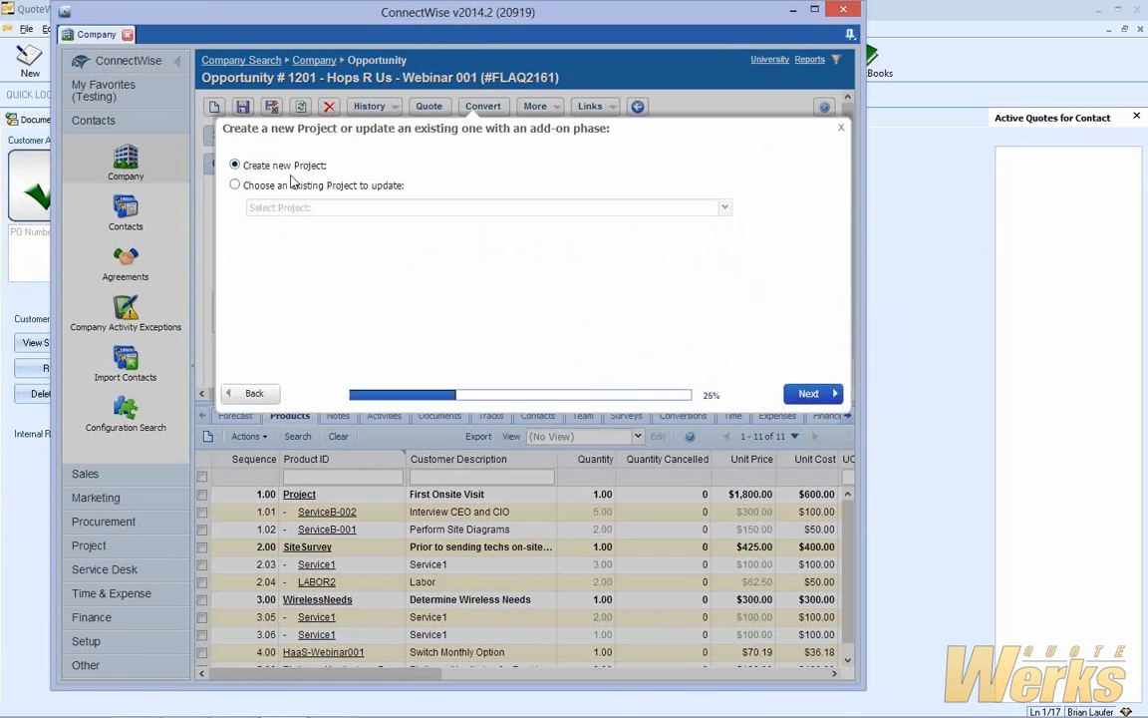
{"action": "left_click", "coordinate": [809, 395]}
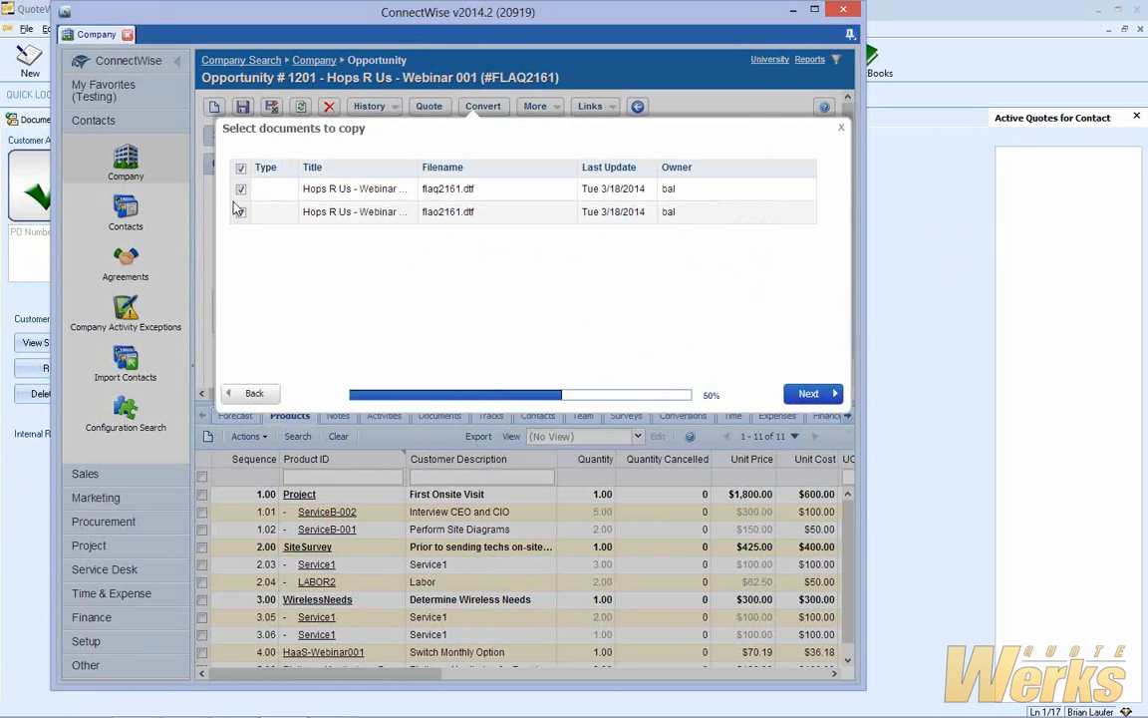
{"action": "left_click", "coordinate": [240, 168]}
{"action": "left_click", "coordinate": [809, 395]}
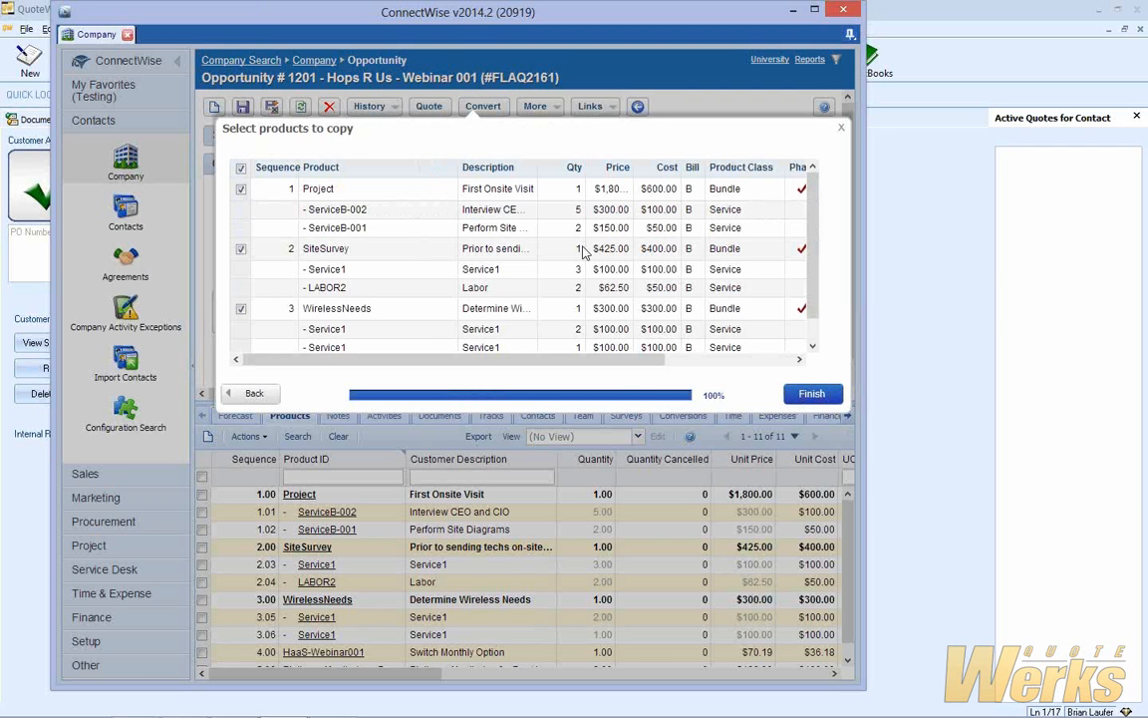
Review the products and phases to copy, keep them all selected and finish the project conversion
{"action": "left_click_drag", "start_coordinate": [568, 358], "coordinate": [728, 375]}
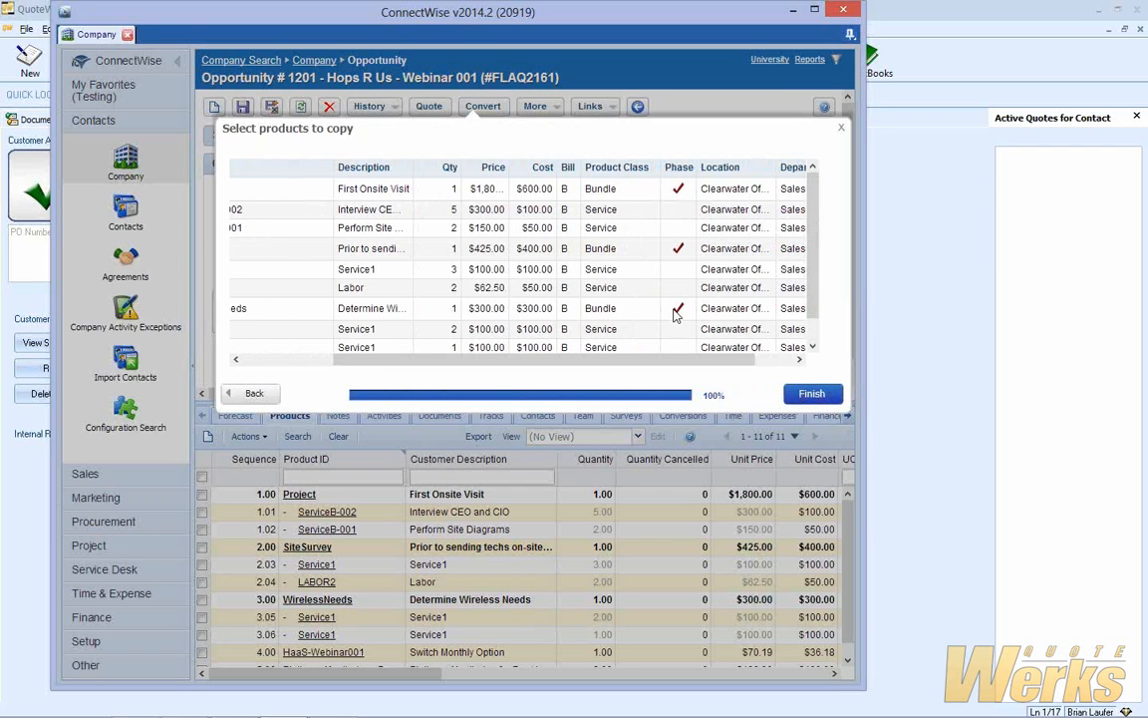
{"action": "left_click_drag", "start_coordinate": [605, 361], "coordinate": [498, 361]}
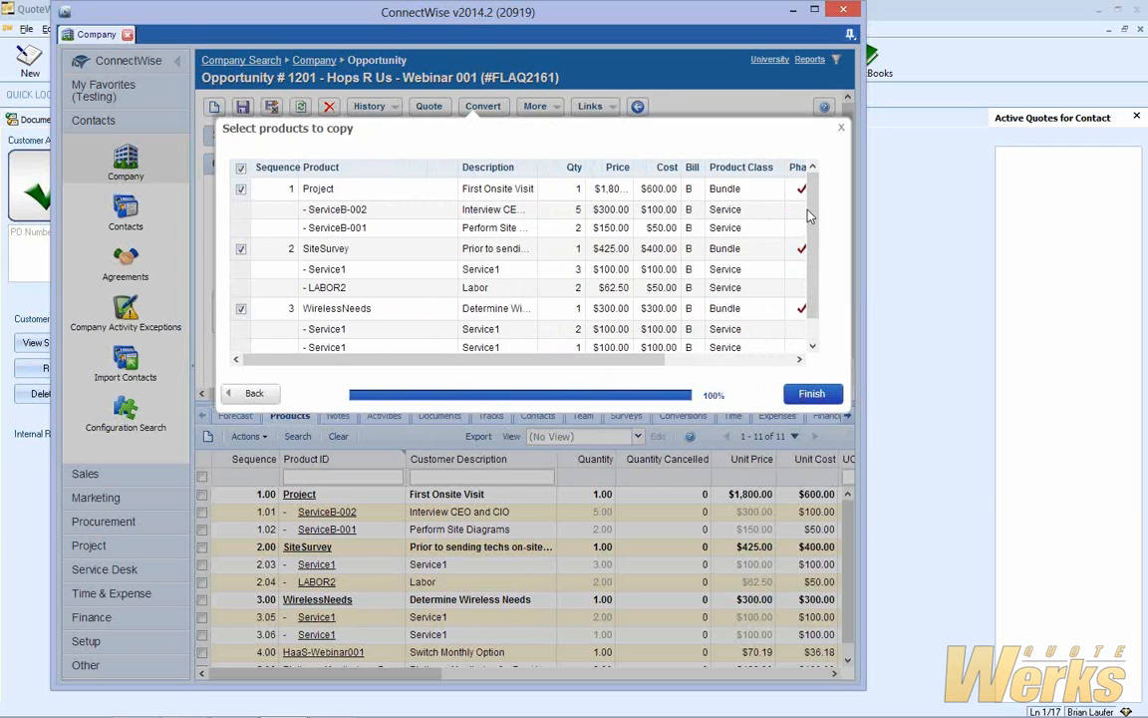
{"action": "scroll", "coordinate": [811, 236], "scroll_direction": "down", "scroll_amount": 1}
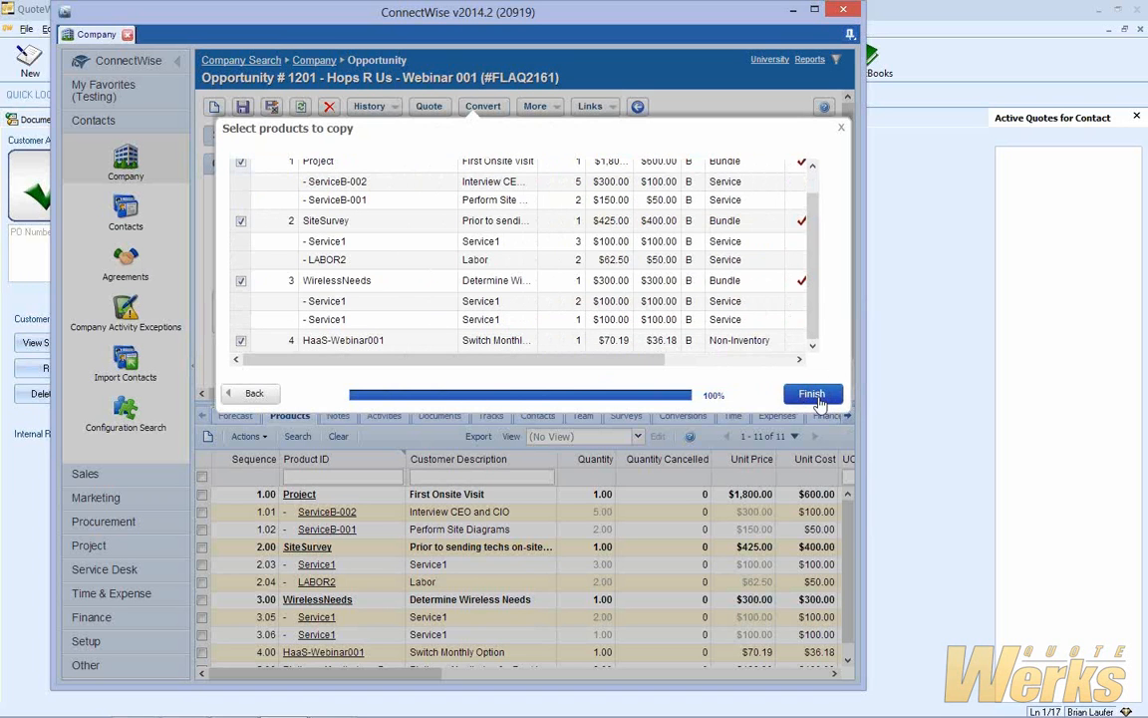
{"action": "left_click", "coordinate": [813, 395]}
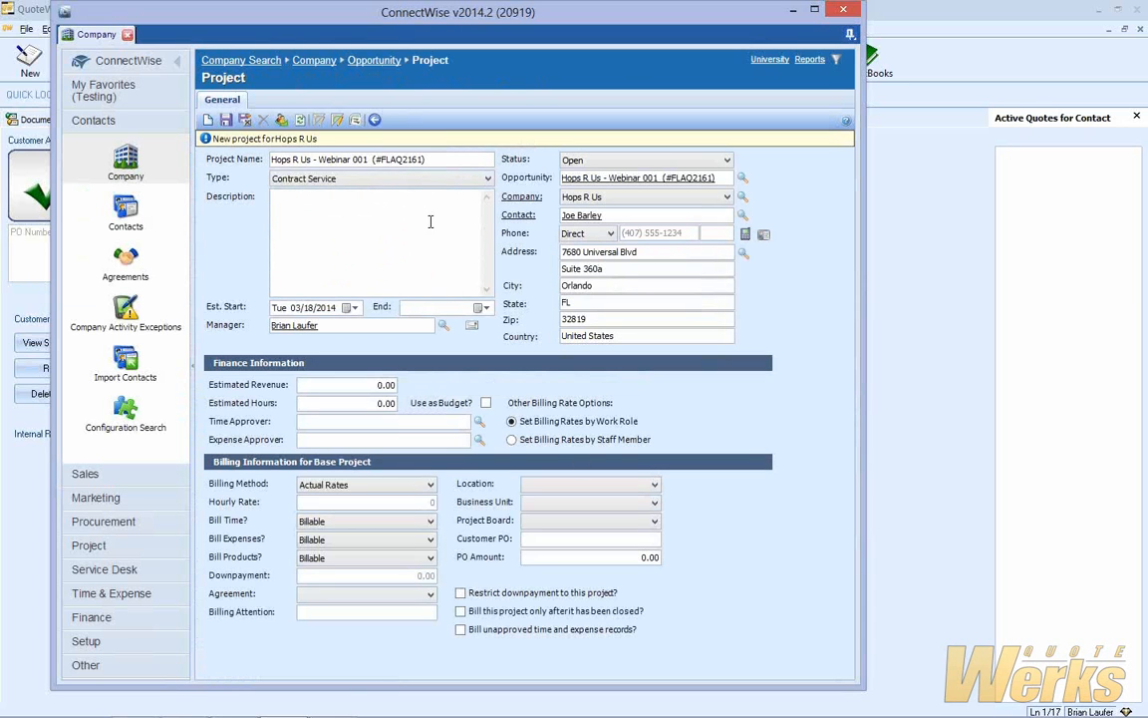
Save the project with end date 03/25/2014 and project board Projects-2-13, and open its work plan
{"action": "left_click", "coordinate": [478, 308]}
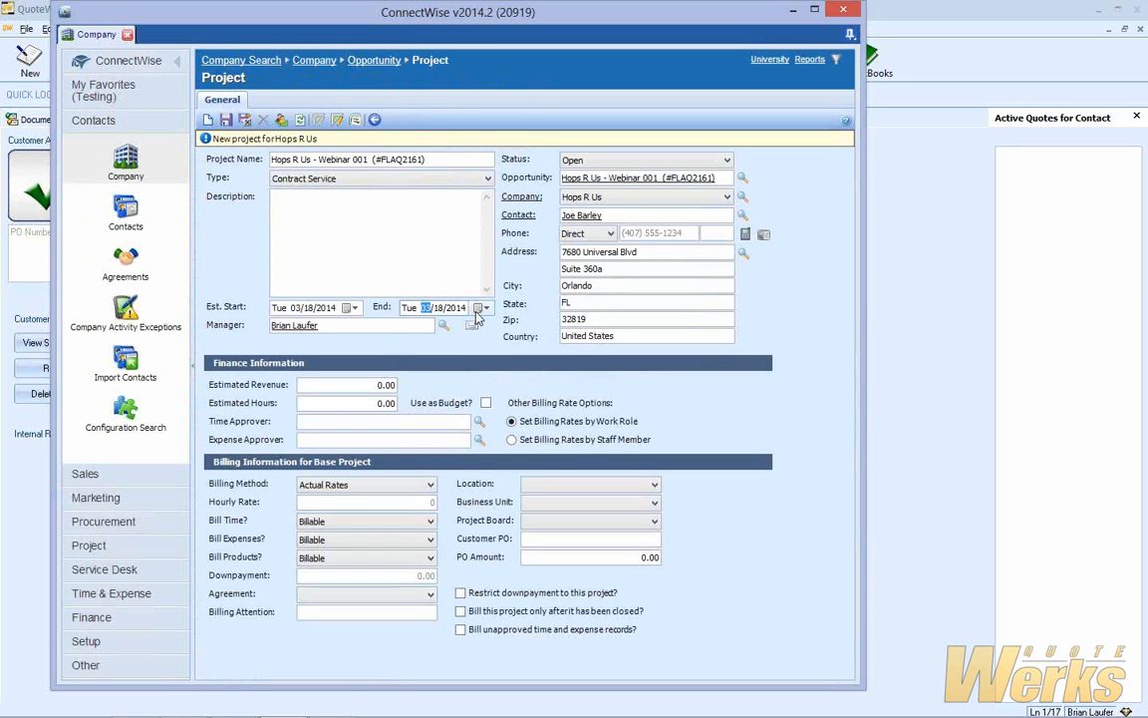
{"action": "left_click", "coordinate": [485, 308]}
{"action": "left_click", "coordinate": [463, 409]}
{"action": "left_click", "coordinate": [622, 526]}
{"action": "left_click", "coordinate": [588, 539]}
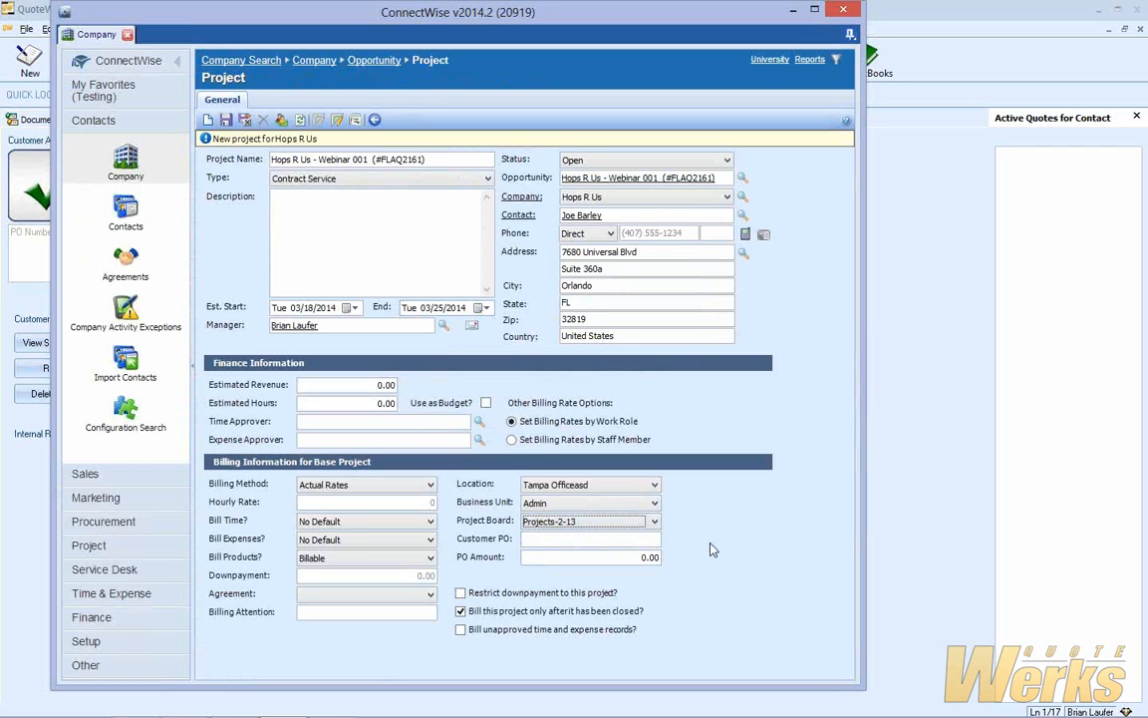
{"action": "left_click", "coordinate": [227, 121]}
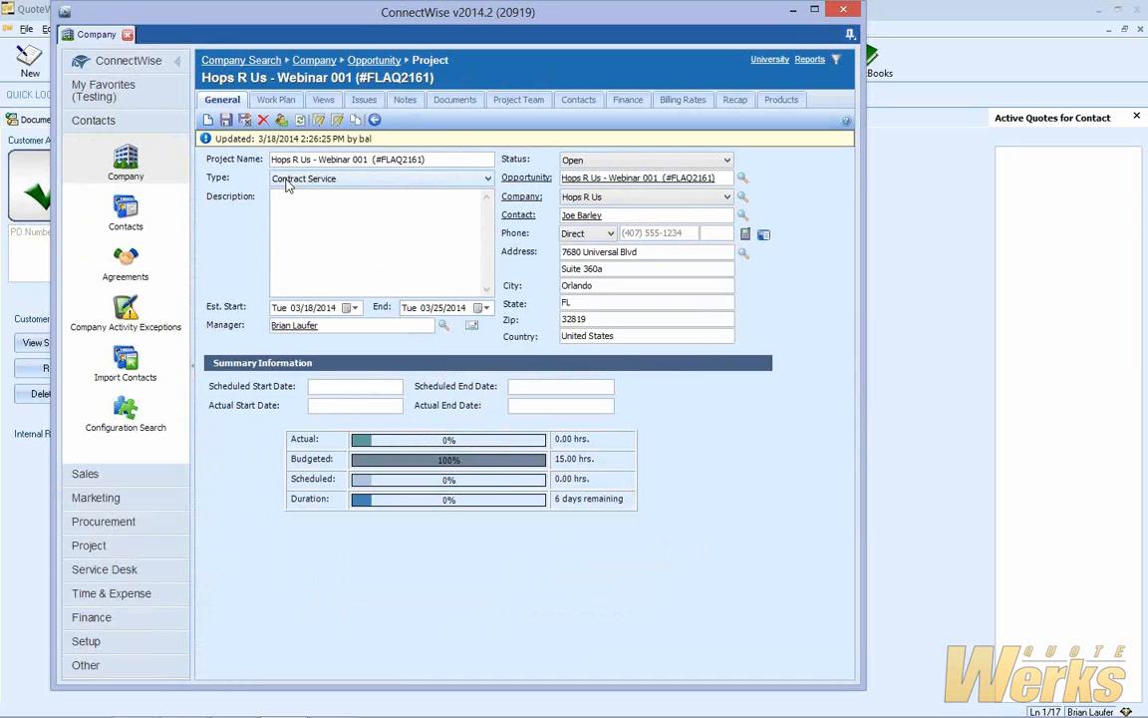
{"action": "left_click", "coordinate": [287, 104]}
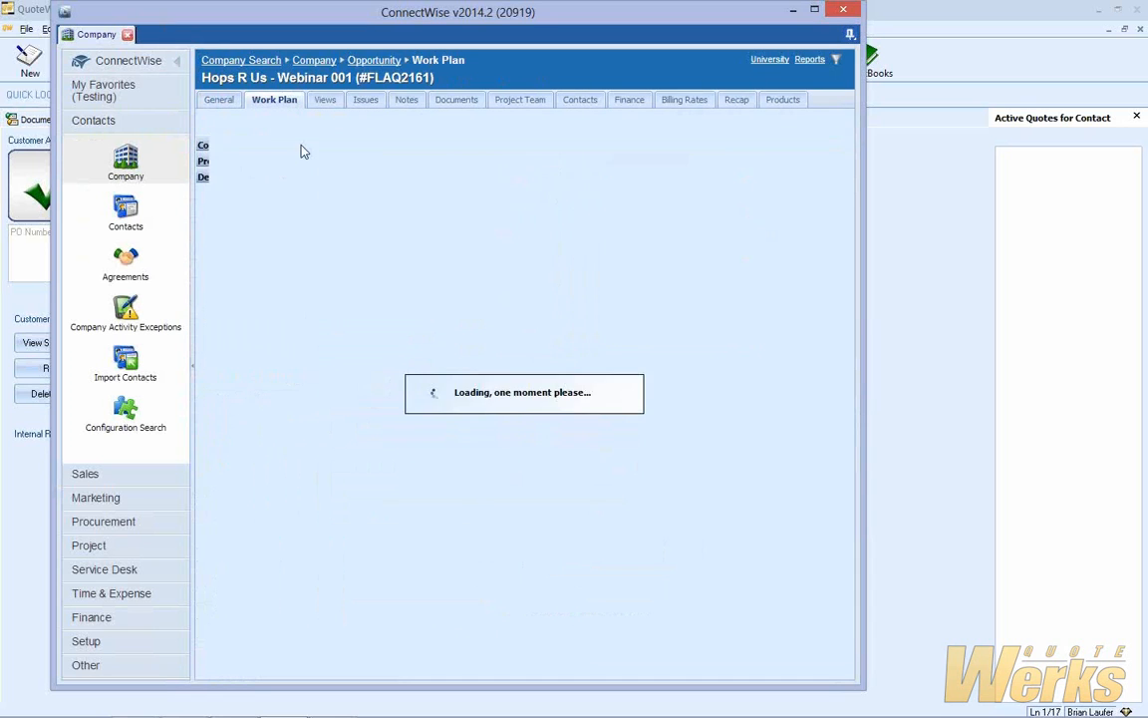
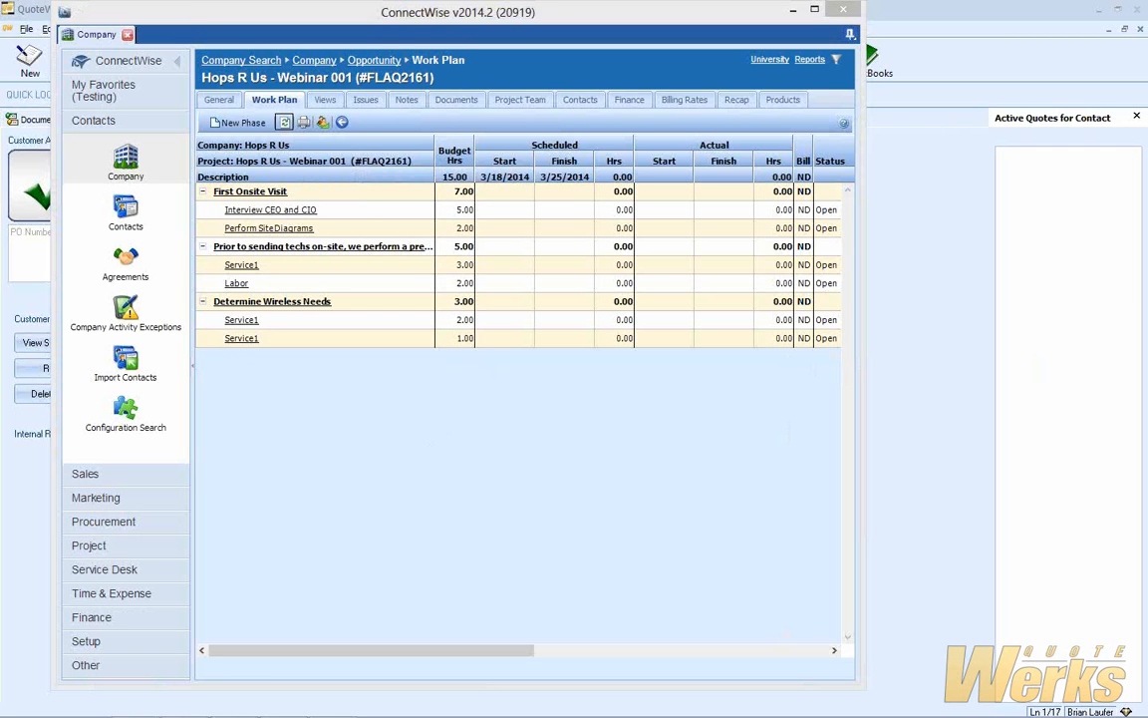
Switch to Chrome and examine the QuoteWerks Help topic on configuring QuoteWerks for use with ConnectWise
{"action": "left_click", "coordinate": [896, 22]}
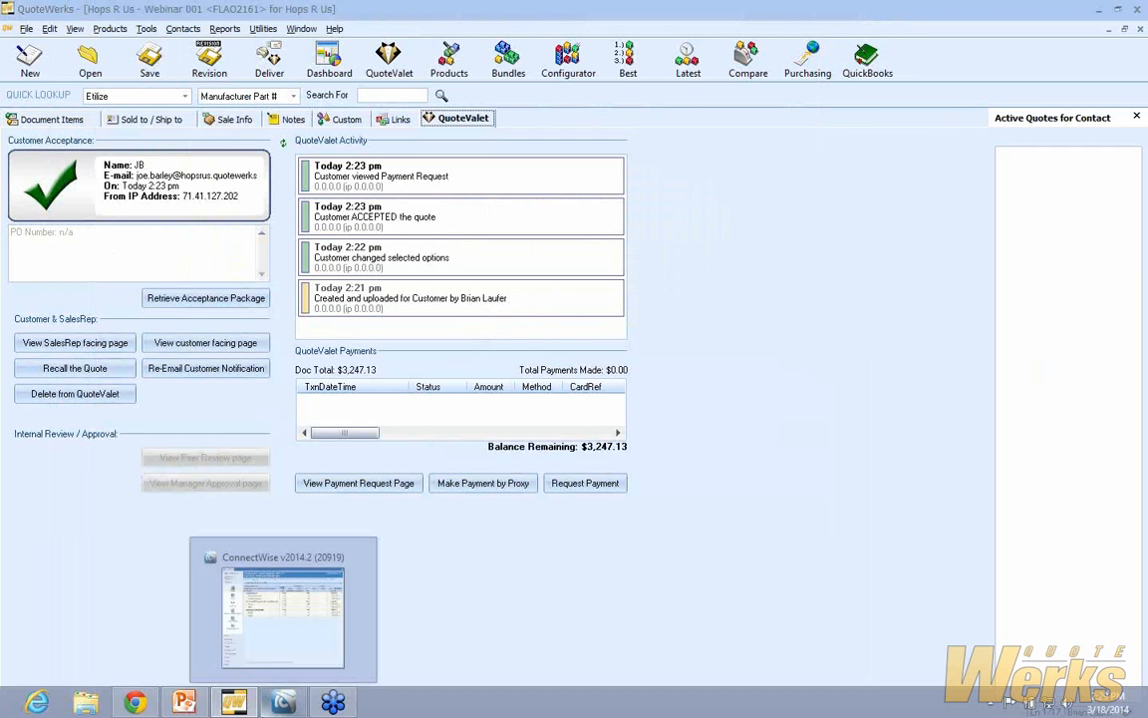
{"action": "mouse_move", "coordinate": [137, 702]}
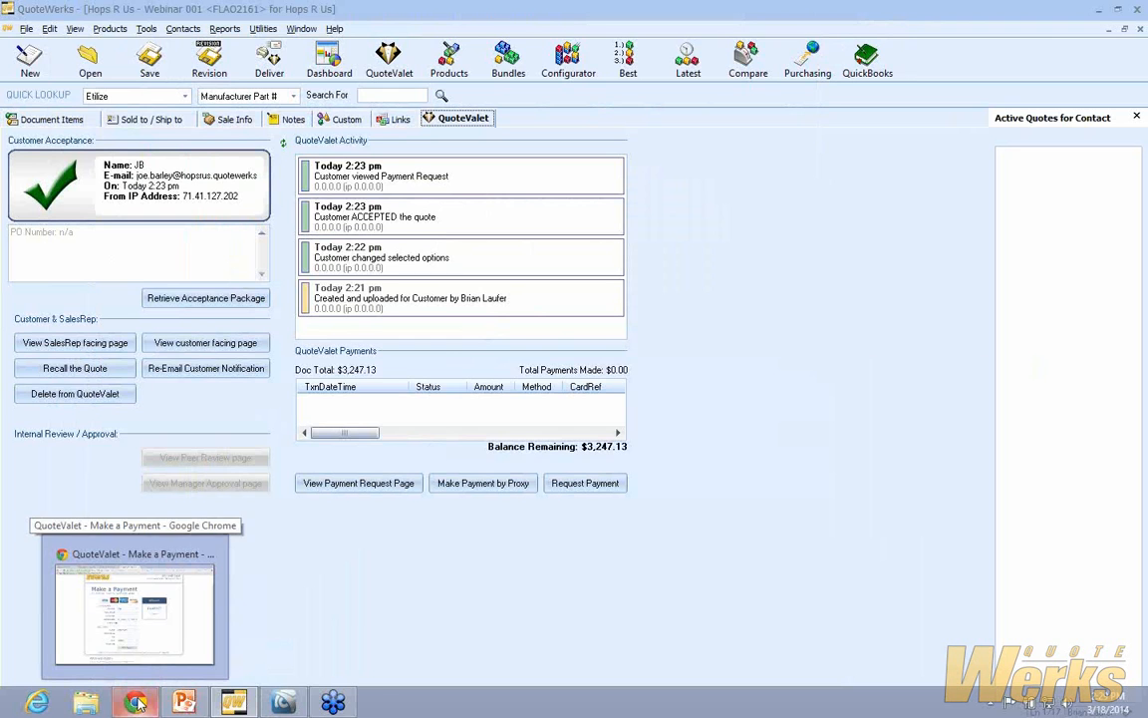
{"action": "left_click", "coordinate": [137, 703]}
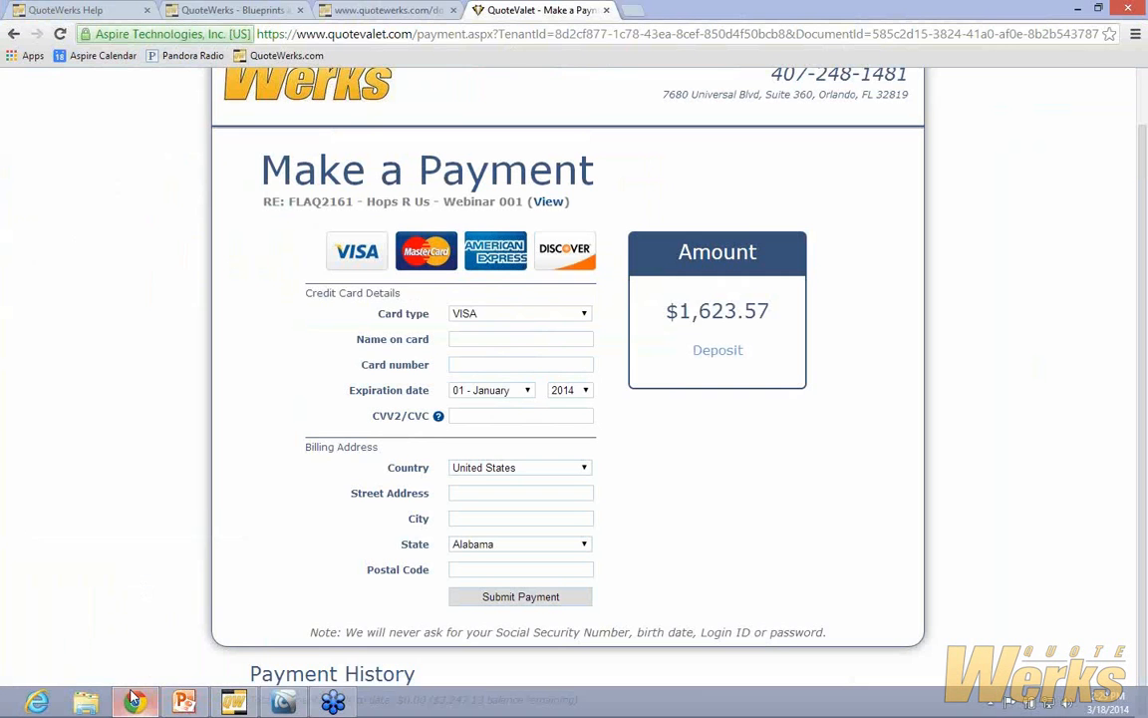
{"action": "left_click", "coordinate": [69, 10]}
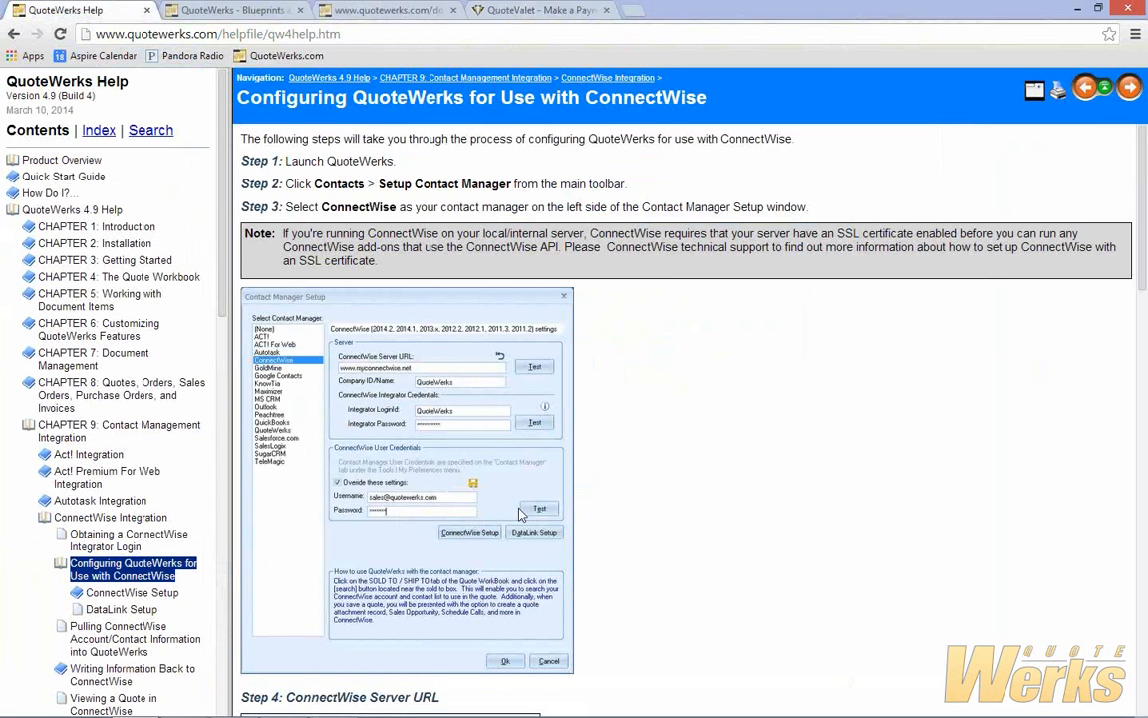
{"action": "scroll", "coordinate": [687, 417], "scroll_direction": "down", "scroll_amount": 8}
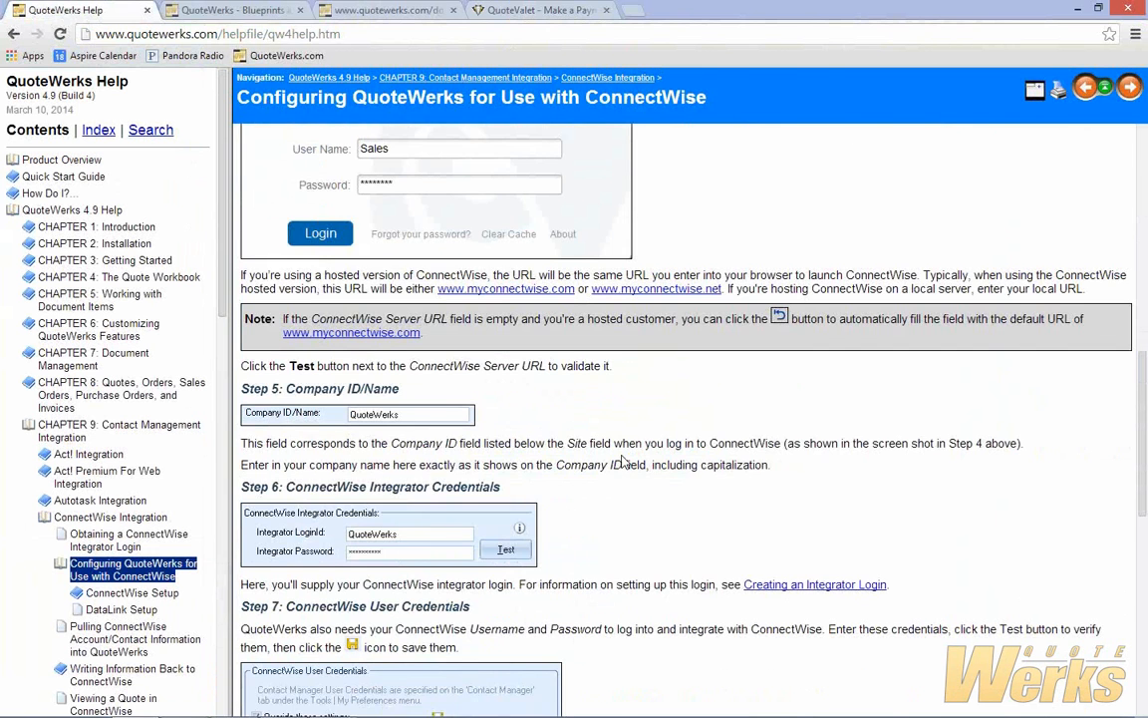
{"action": "scroll", "coordinate": [623, 461], "scroll_direction": "down", "scroll_amount": 4}
{"action": "scroll", "coordinate": [623, 461], "scroll_direction": "down", "scroll_amount": 3}
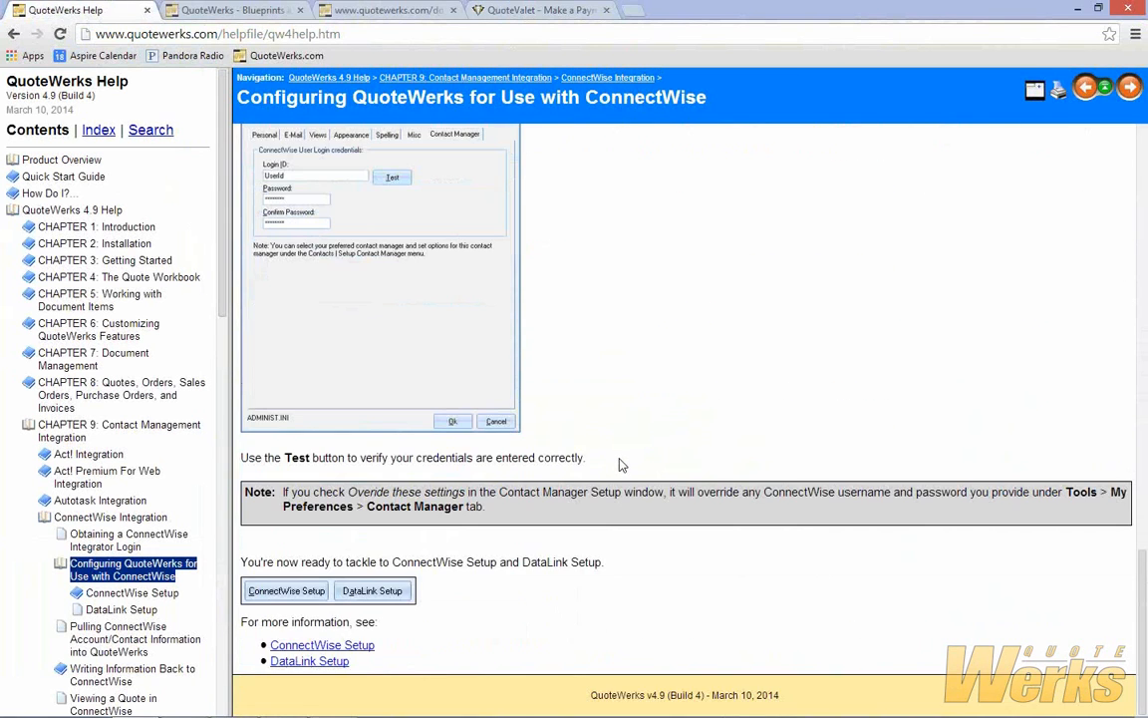
{"action": "scroll", "coordinate": [620, 462], "scroll_direction": "up", "scroll_amount": 7}
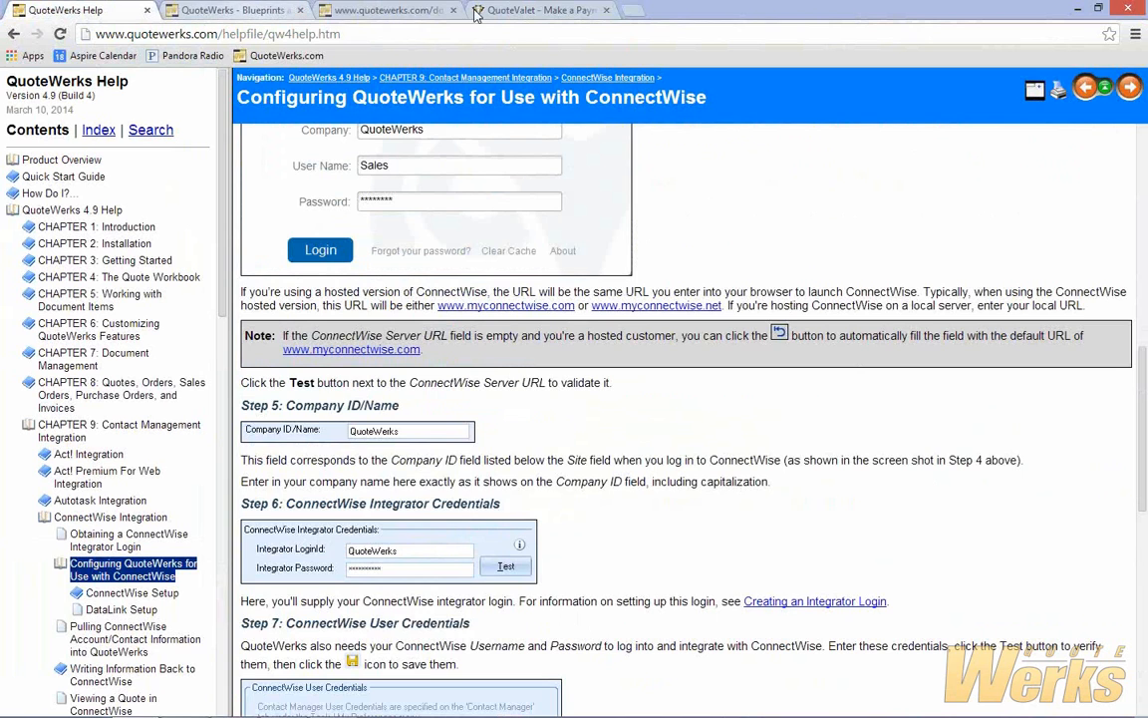
Open the support videos page on the QuoteWerks website and search the videos for "connectwise"
{"action": "left_click", "coordinate": [194, 12]}
{"action": "scroll", "coordinate": [698, 179], "scroll_direction": "up", "scroll_amount": 1}
{"action": "mouse_move", "coordinate": [833, 149]}
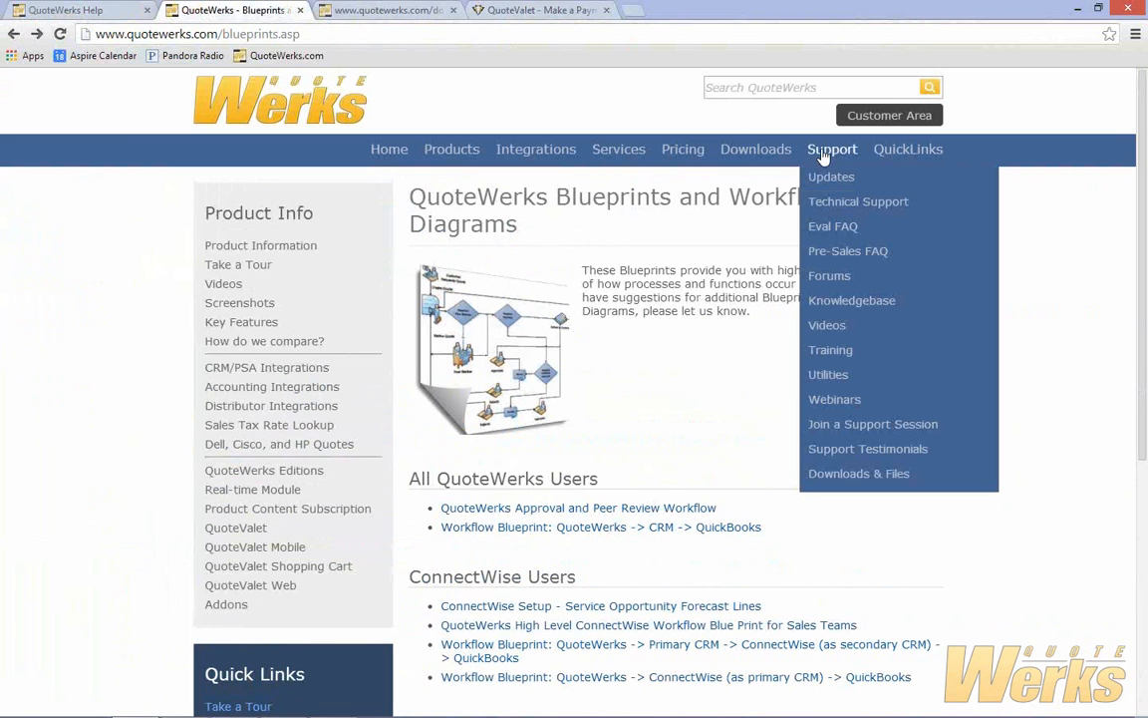
{"action": "left_click", "coordinate": [826, 325]}
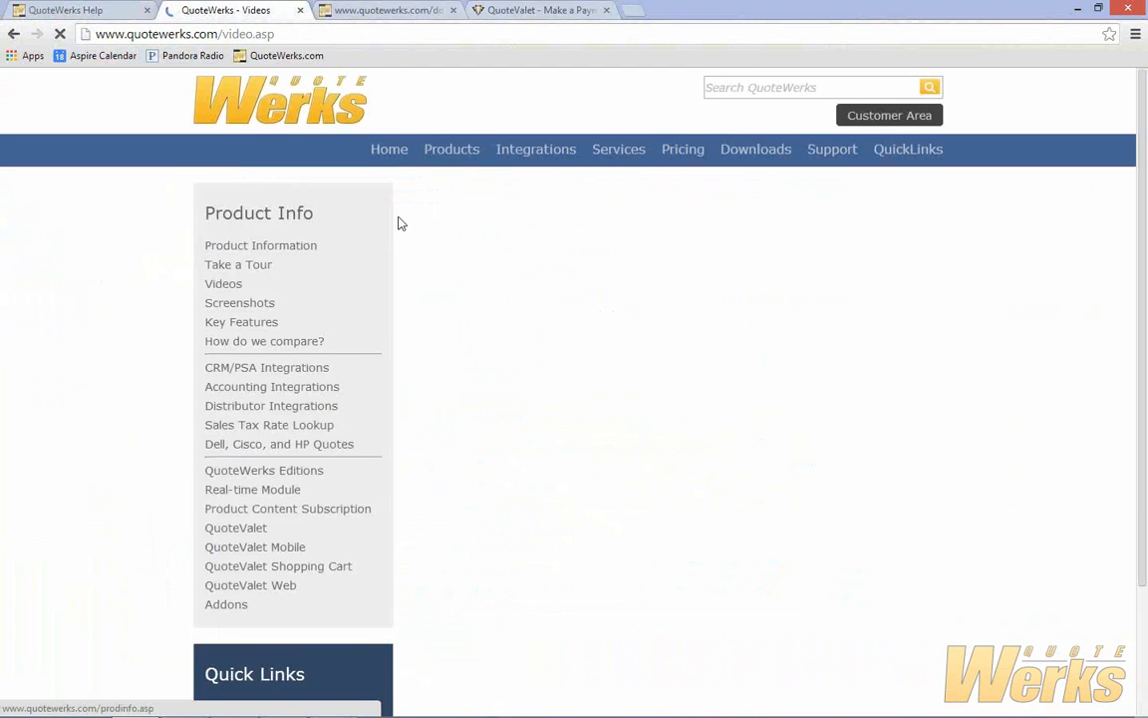
{"action": "left_click", "coordinate": [529, 251]}
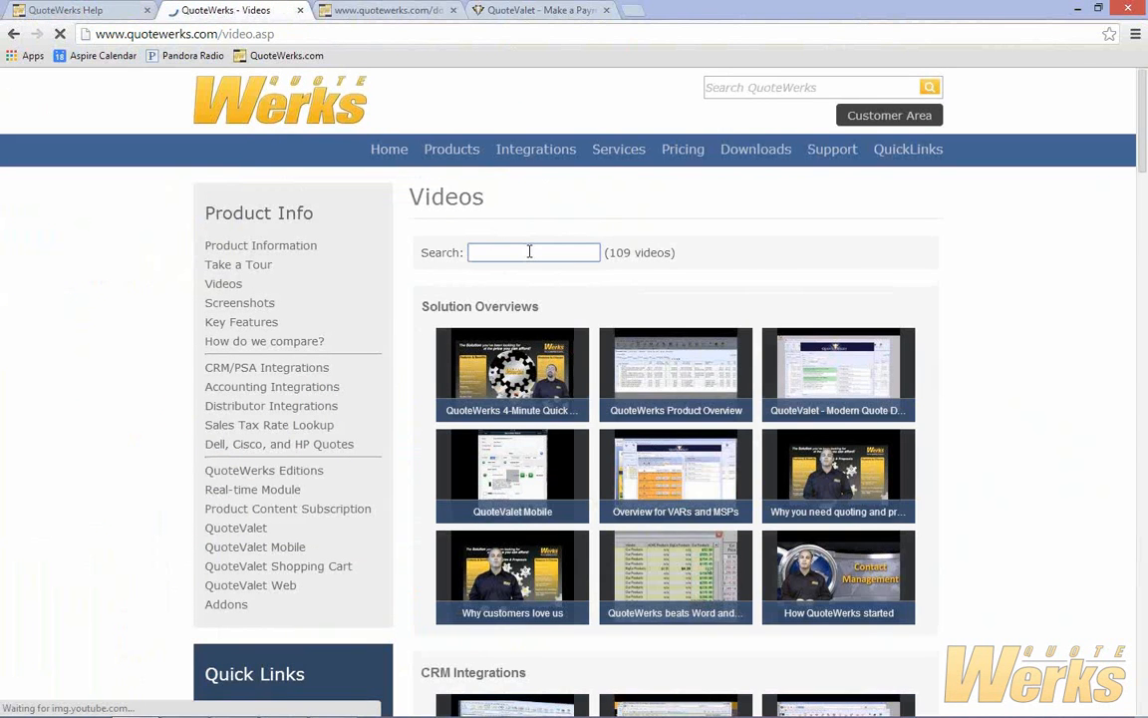
{"action": "type", "text": "connectwise"}
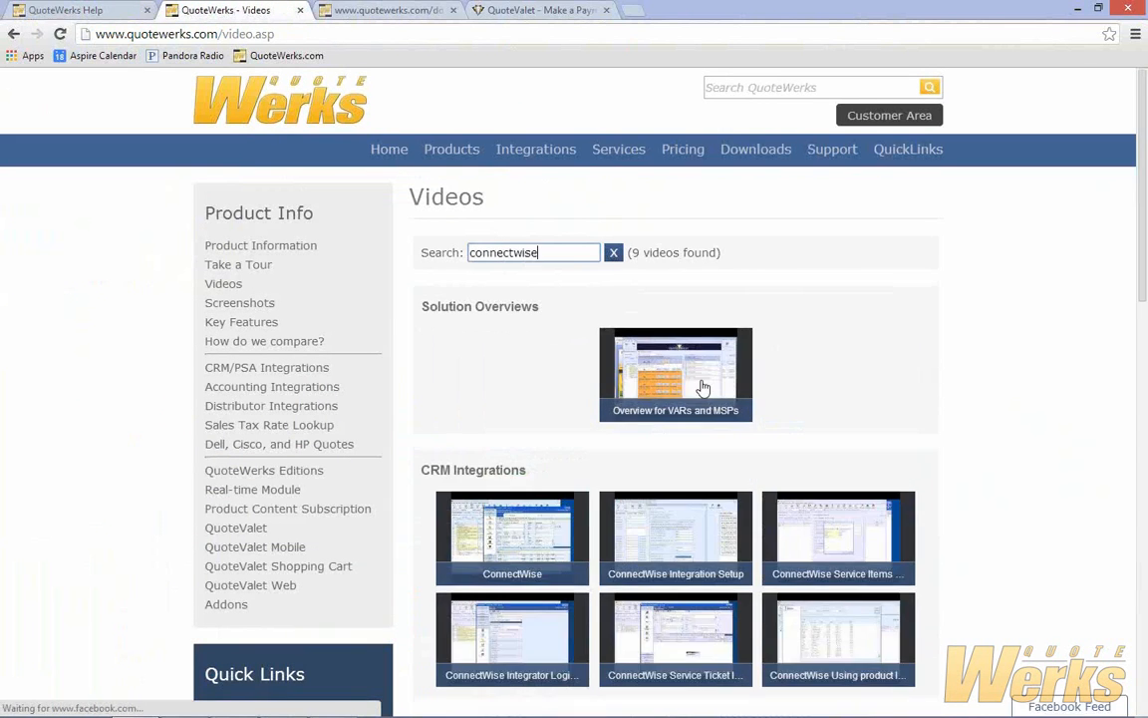
Switch to QuoteWerks, open the contact manager setup and review the ConnectWise DataLink field mappings without changing them
{"action": "scroll", "coordinate": [857, 364], "scroll_direction": "down", "scroll_amount": 2}
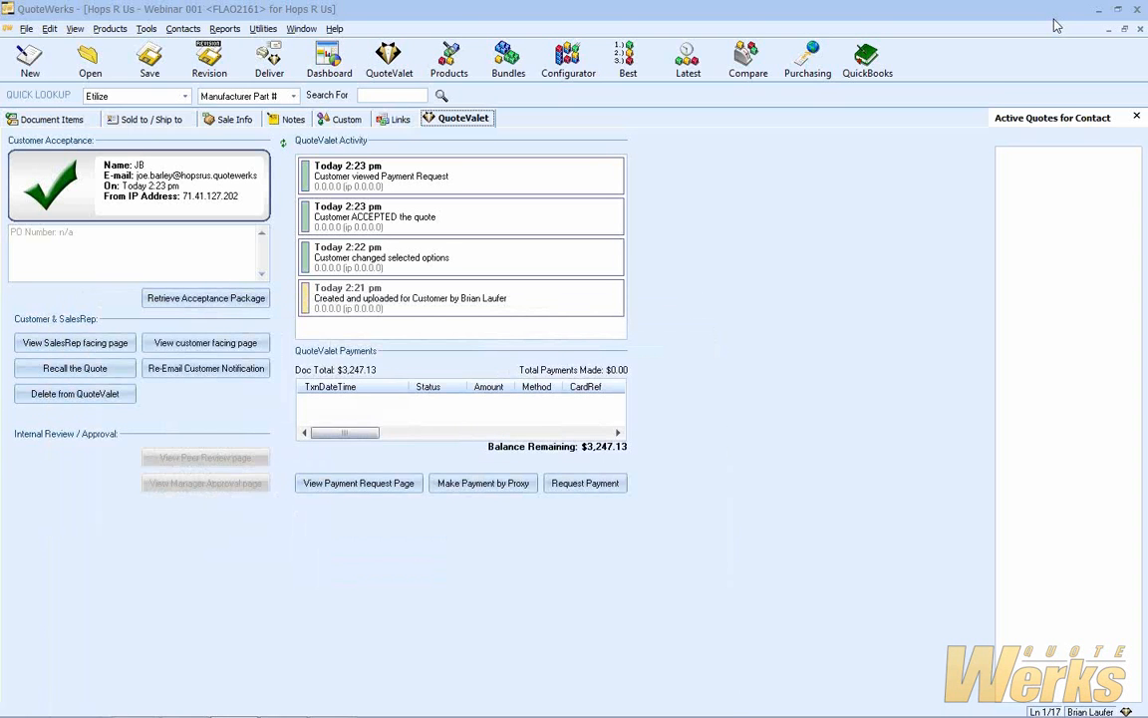
{"action": "left_click", "coordinate": [183, 29]}
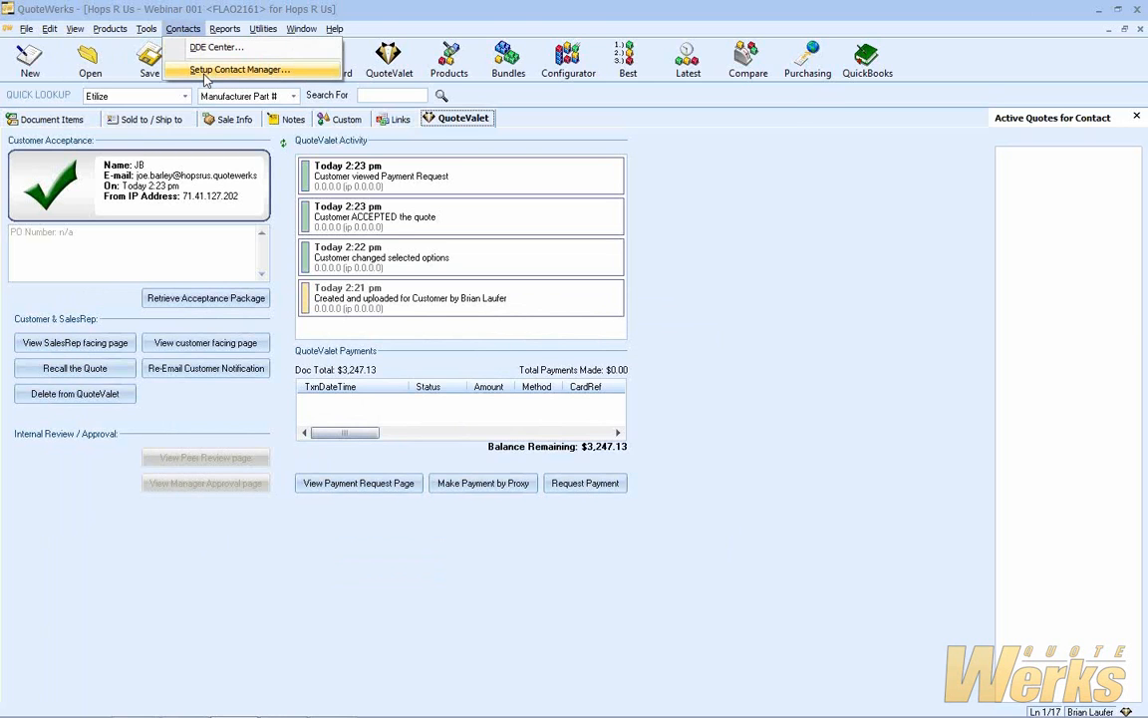
{"action": "left_click", "coordinate": [225, 68]}
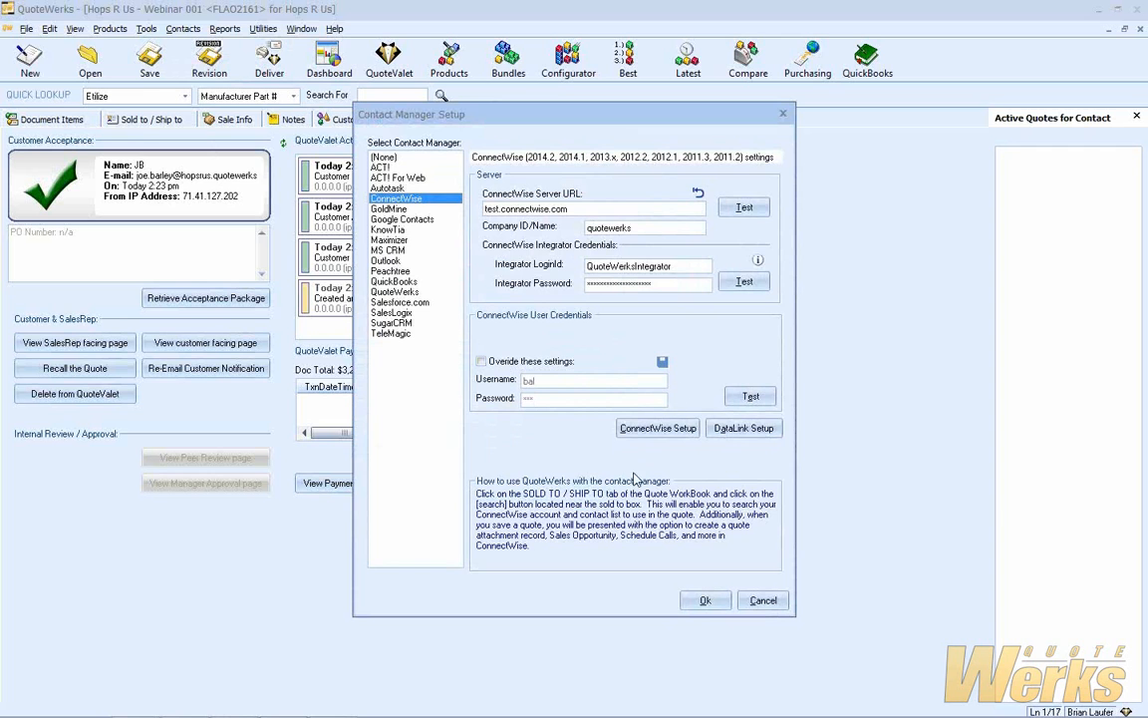
{"action": "left_click", "coordinate": [737, 431]}
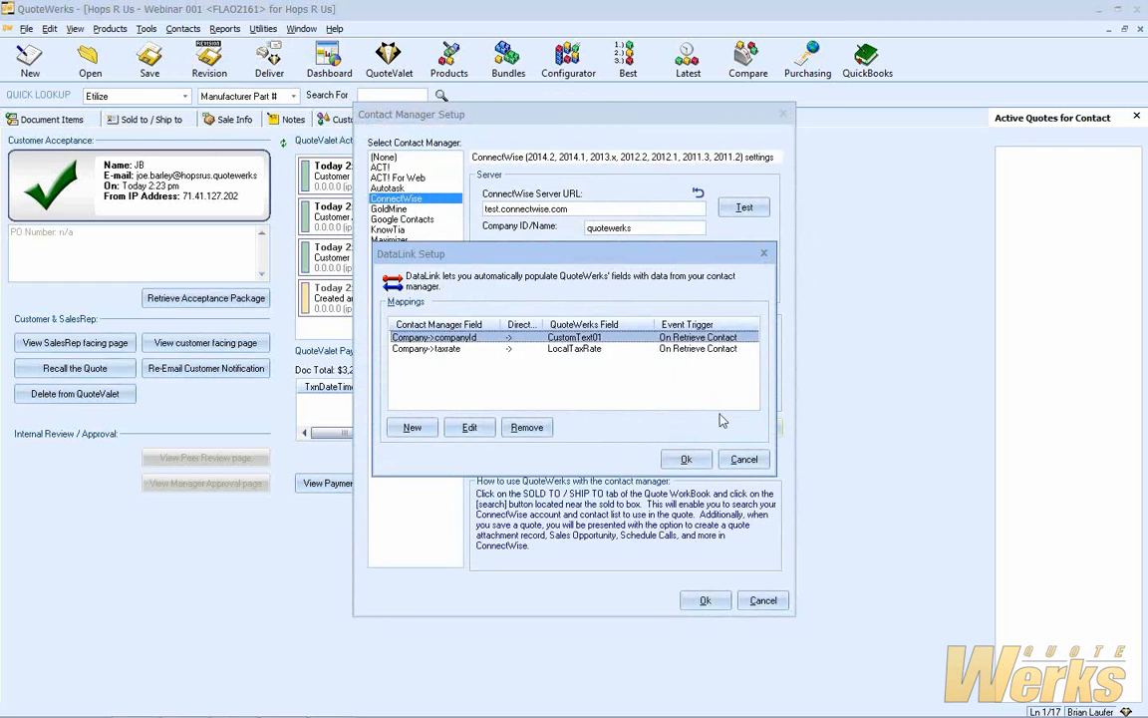
{"action": "left_click", "coordinate": [744, 458]}
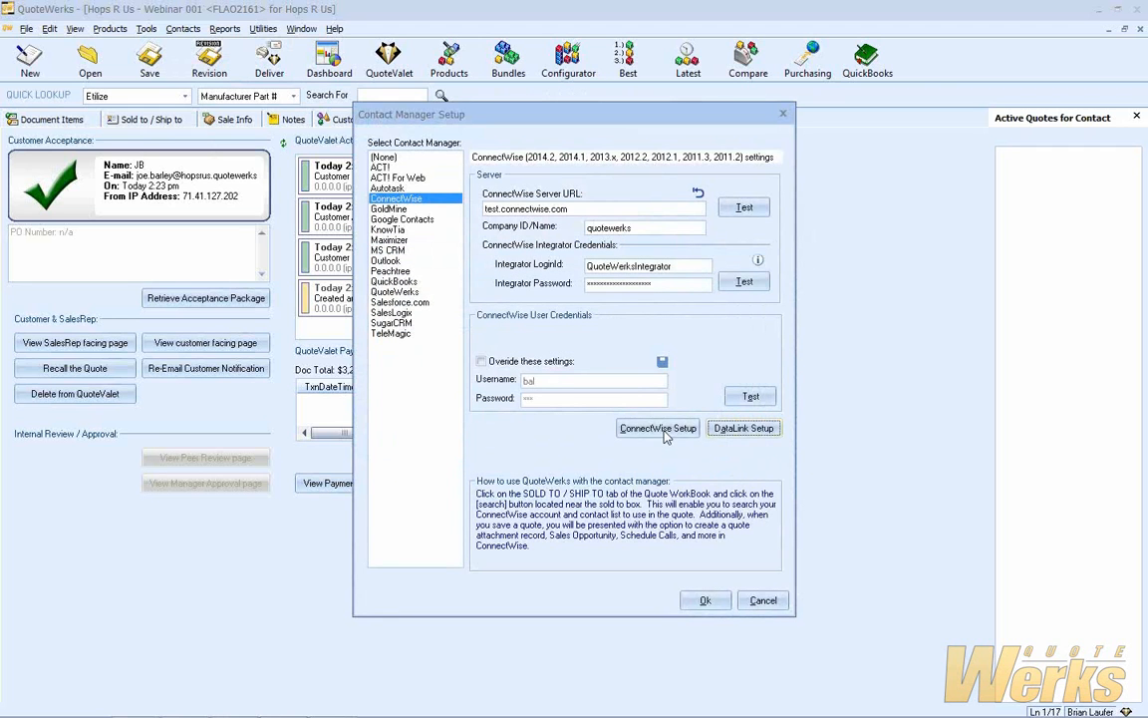
Open the ConnectWise setup, try the Not Primary CRM integration mode and return it to Primary CRM
{"action": "left_click", "coordinate": [663, 429]}
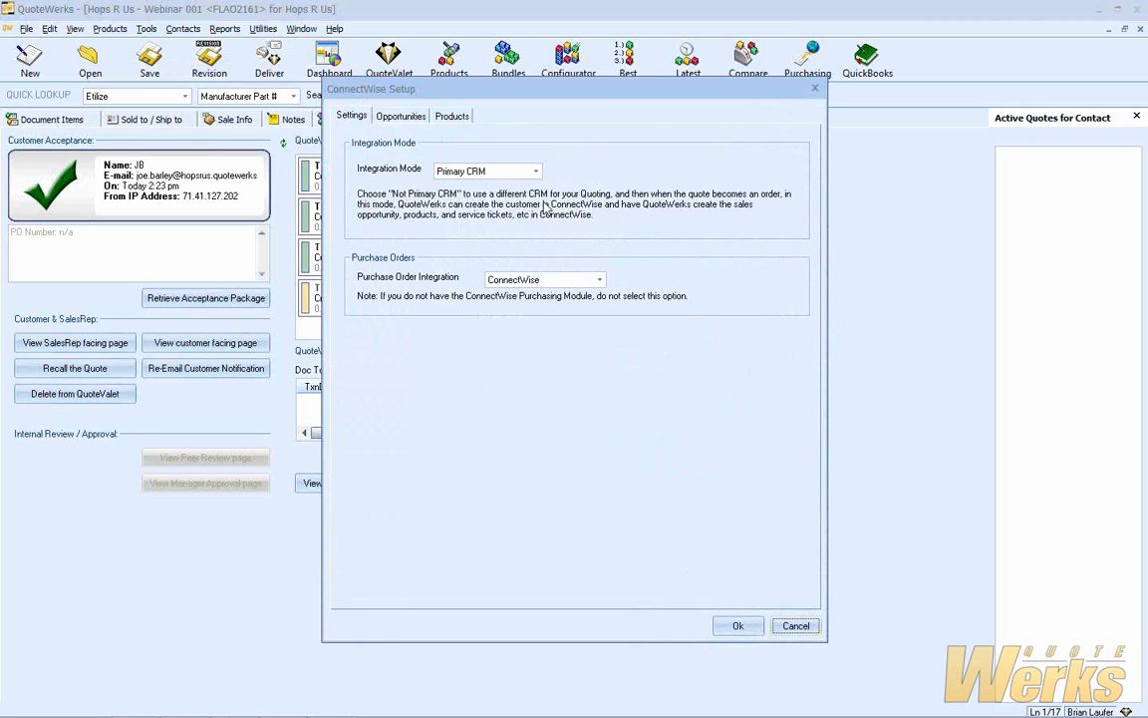
{"action": "left_click", "coordinate": [495, 173]}
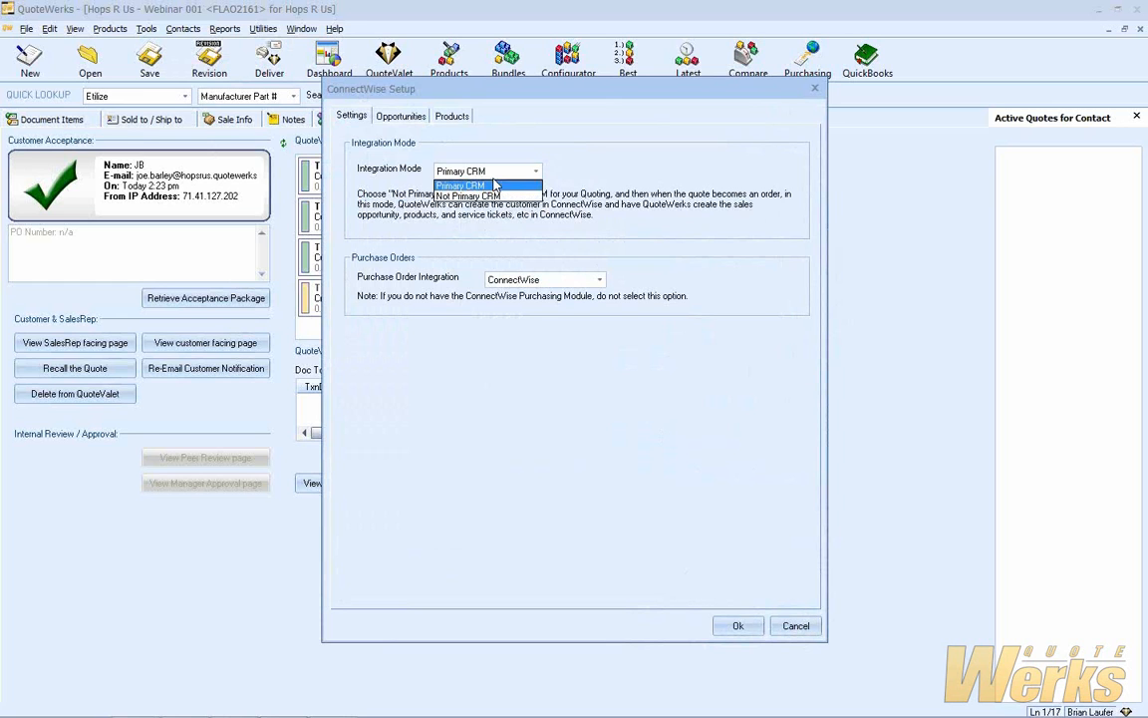
{"action": "left_click", "coordinate": [446, 199]}
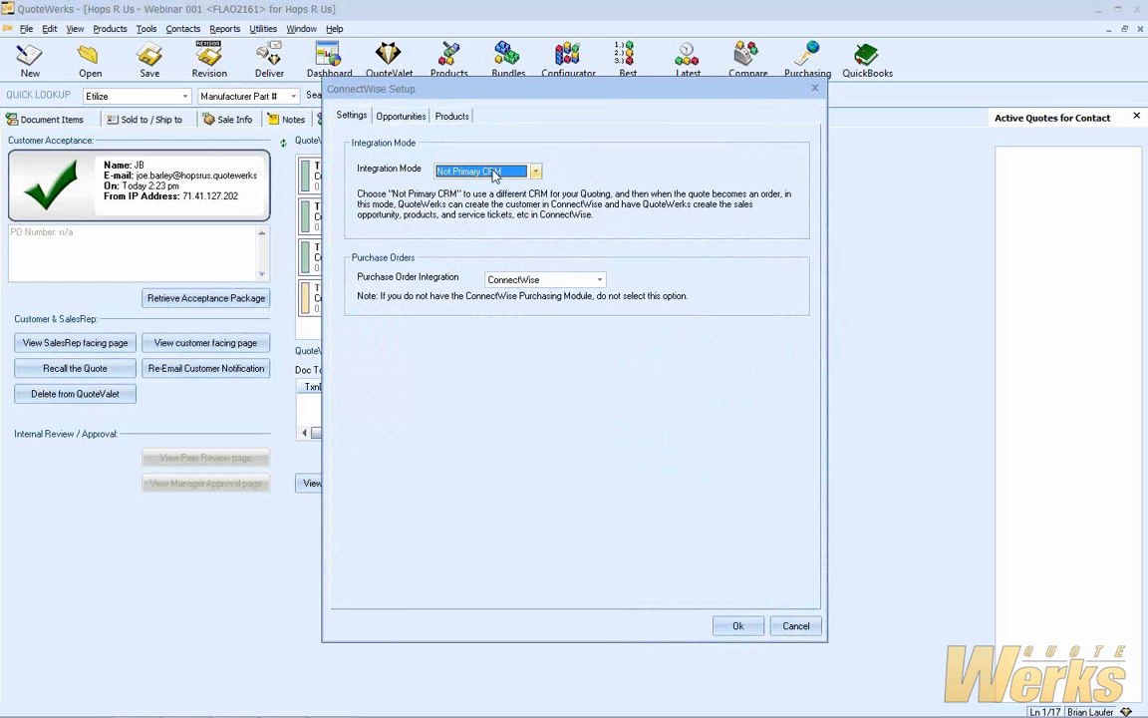
{"action": "left_click", "coordinate": [494, 173]}
{"action": "left_click", "coordinate": [494, 186]}
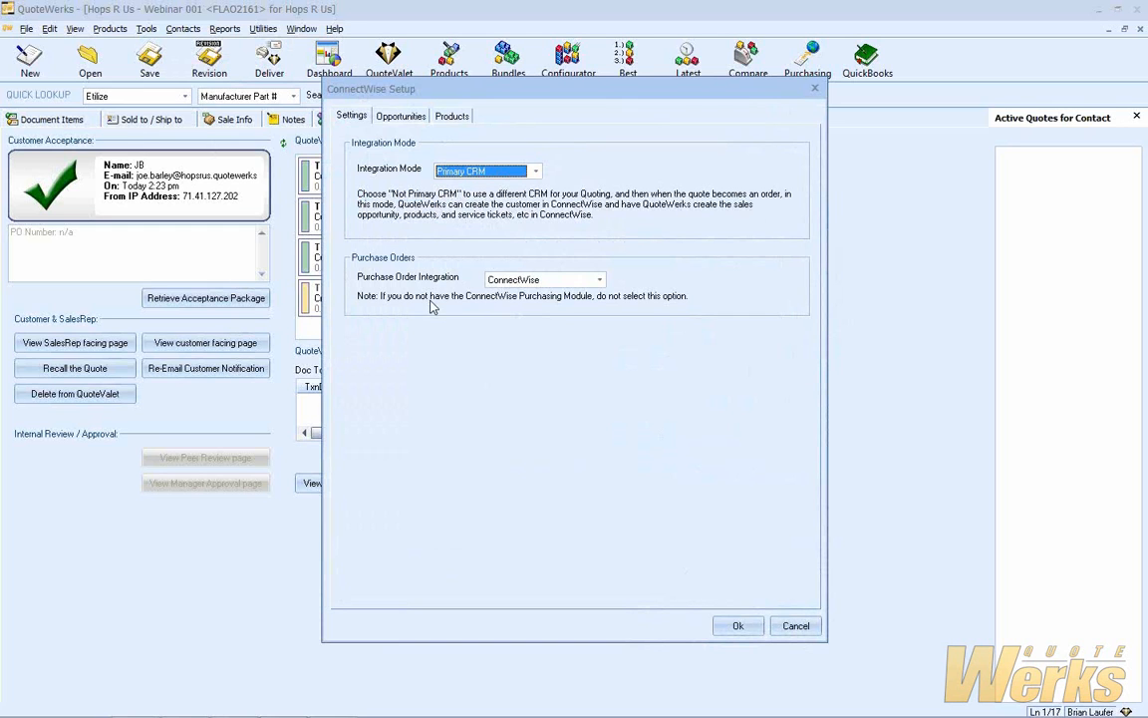
Review the available purchase order integration choices and keep ConnectWise selected
{"action": "left_click", "coordinate": [506, 282]}
{"action": "left_click", "coordinate": [510, 285]}
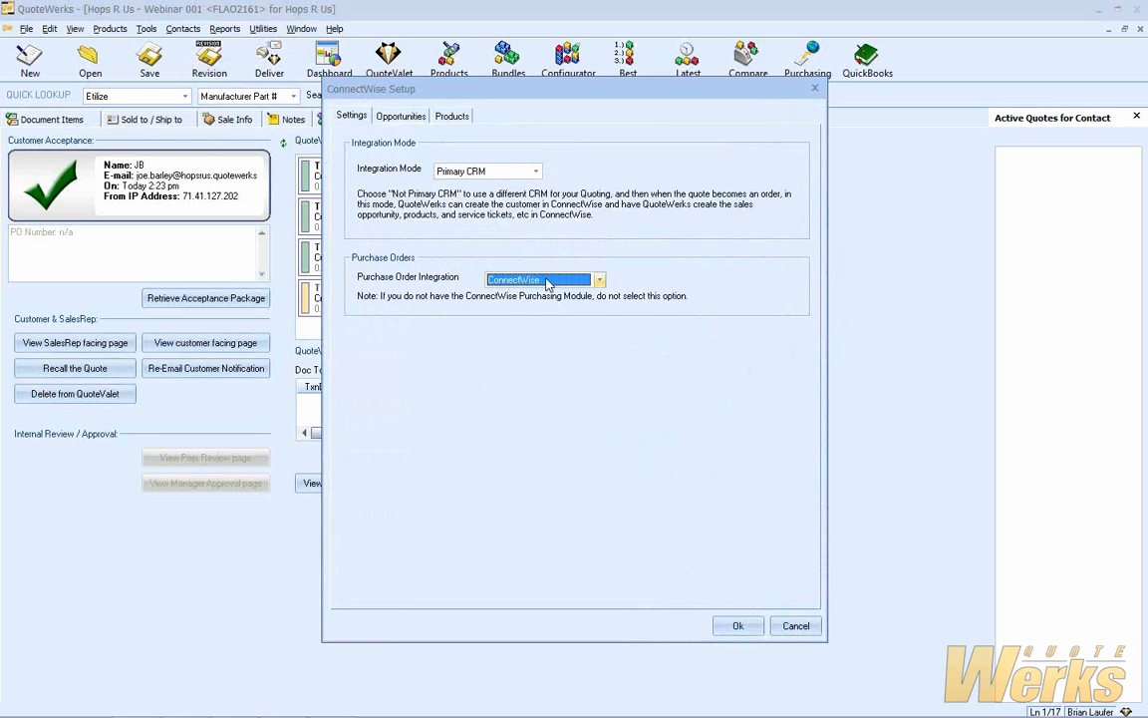
{"action": "left_click", "coordinate": [536, 280]}
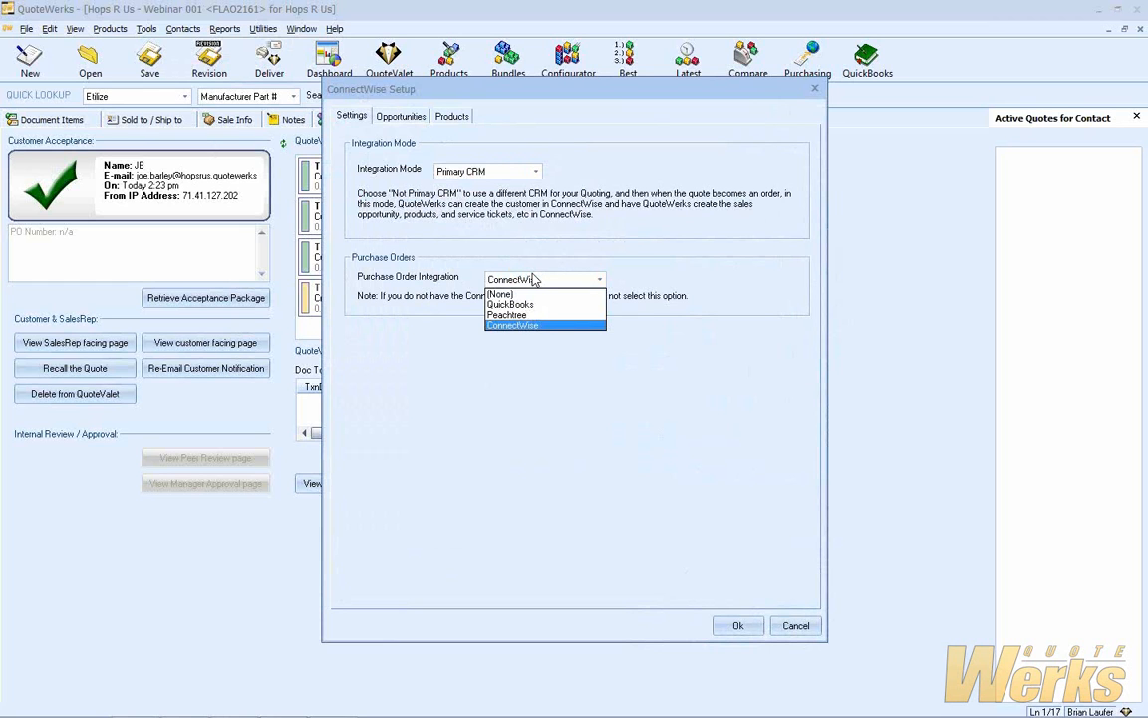
{"action": "left_click", "coordinate": [554, 327]}
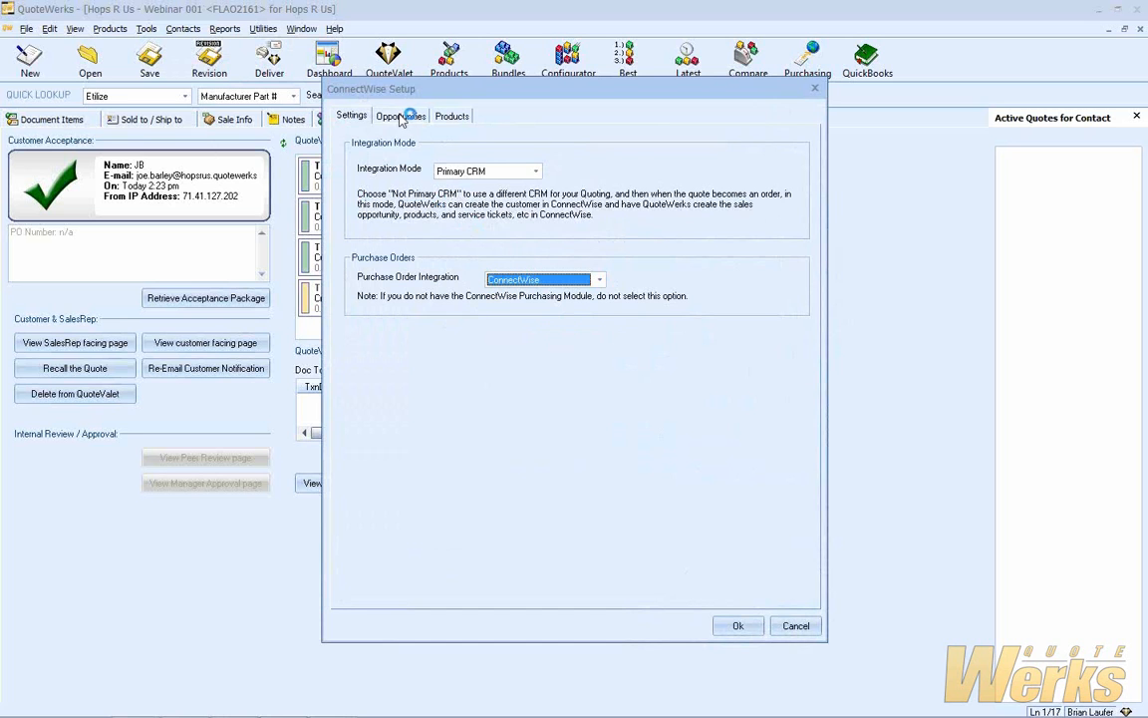
Review the general opportunity settings and turn off the forecast line default 'Create / Update individual Product items' option
{"action": "left_click", "coordinate": [418, 123]}
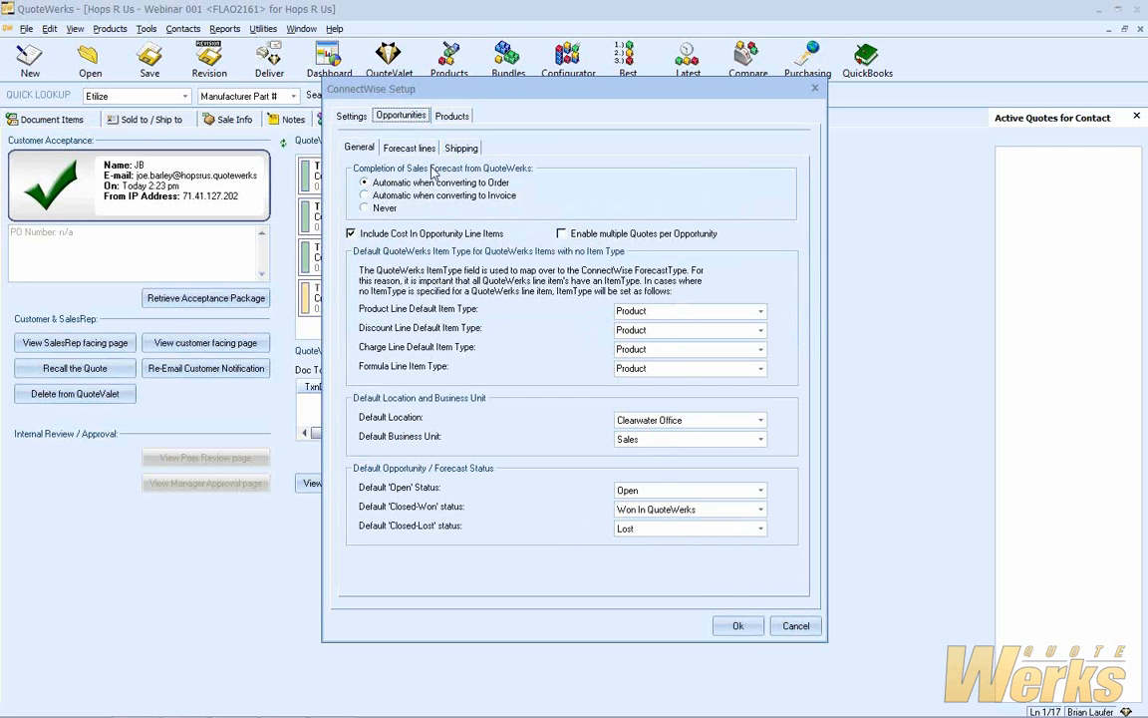
{"action": "left_click", "coordinate": [391, 148]}
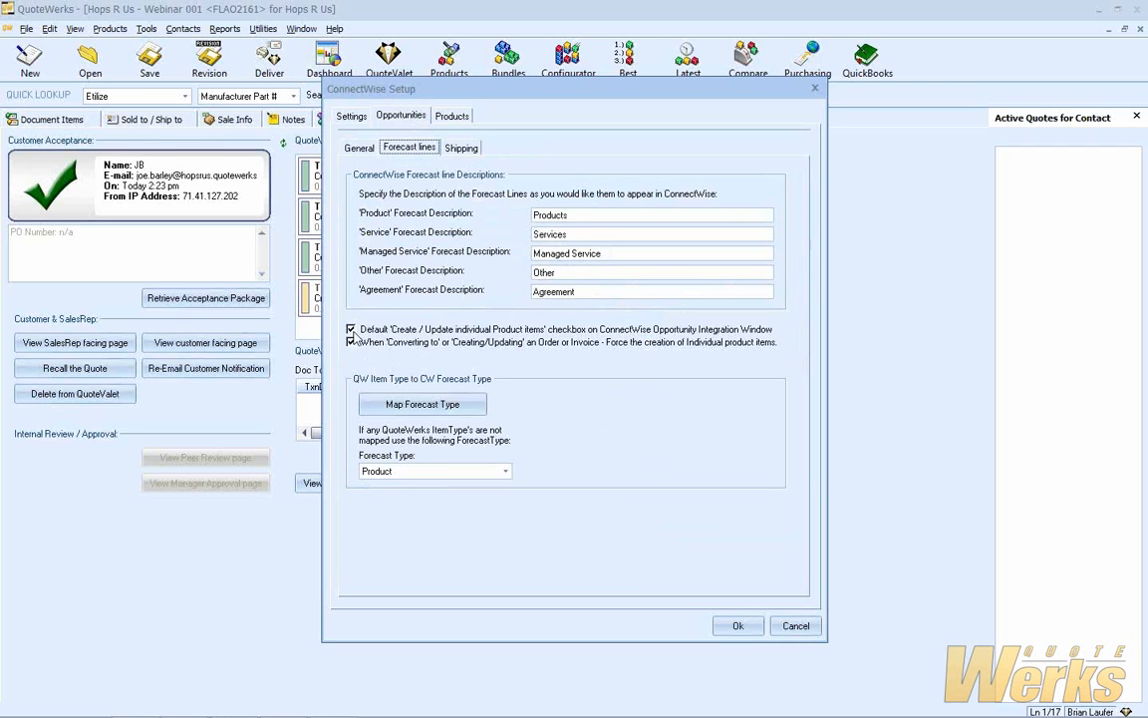
{"action": "left_click", "coordinate": [351, 329]}
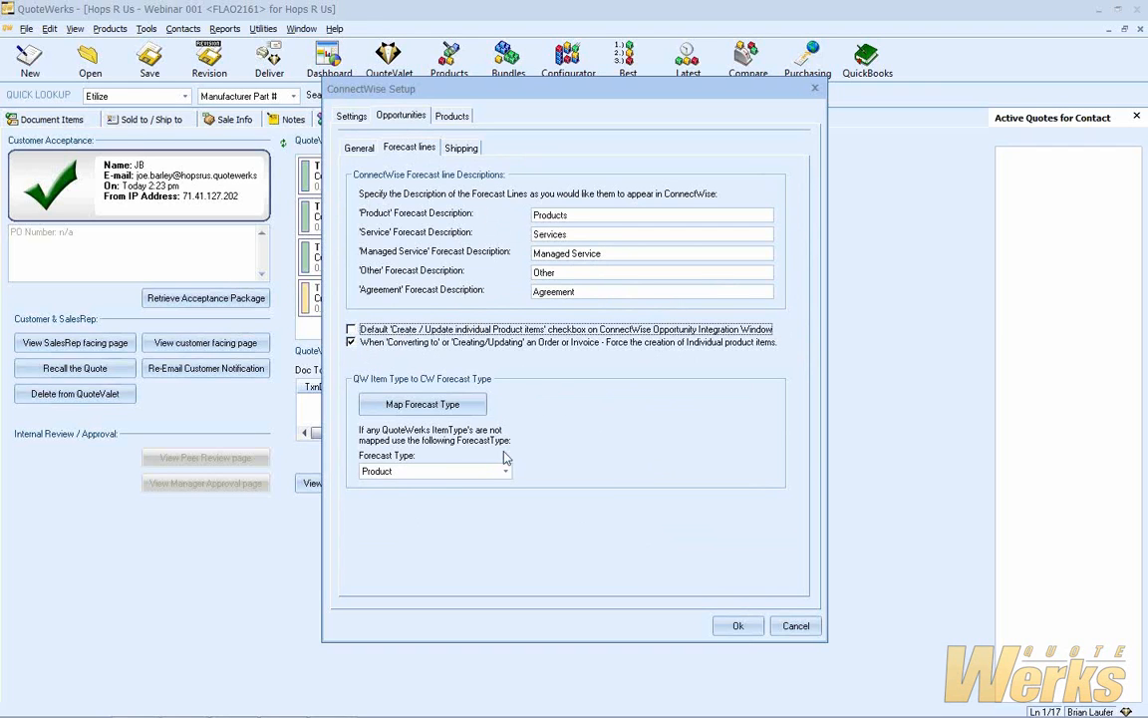
Review how QuoteWerks item types map to ConnectWise forecast types, and leave the mapping without changes
{"action": "left_click", "coordinate": [471, 412]}
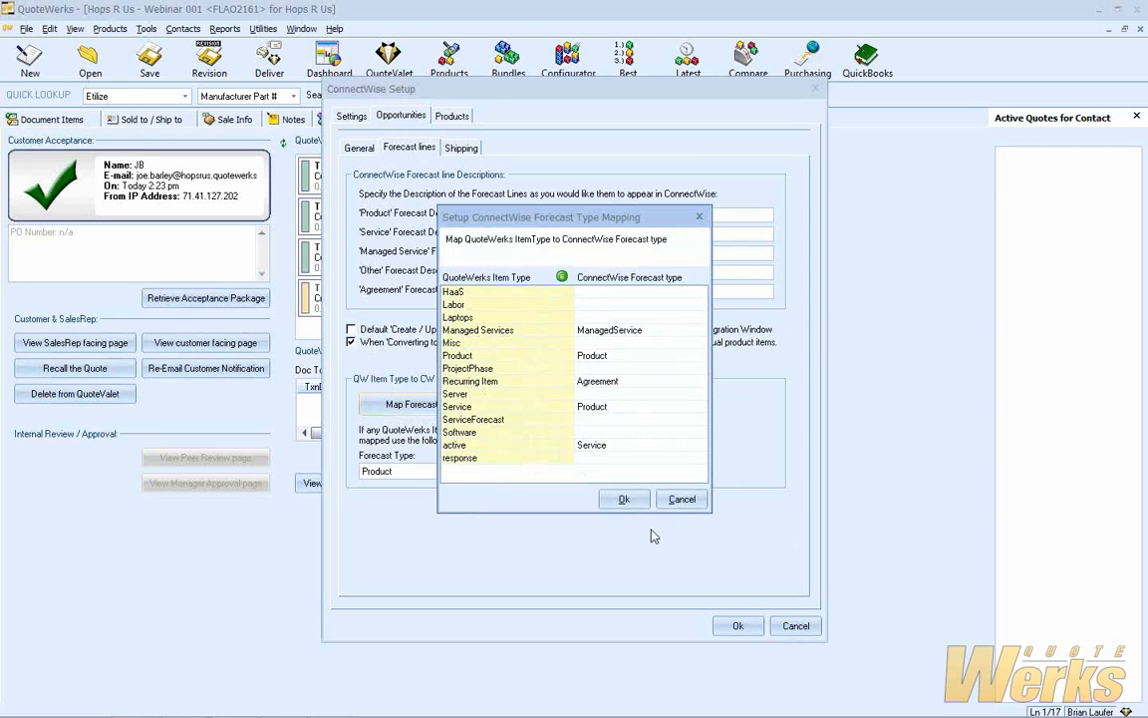
{"action": "left_click", "coordinate": [682, 499]}
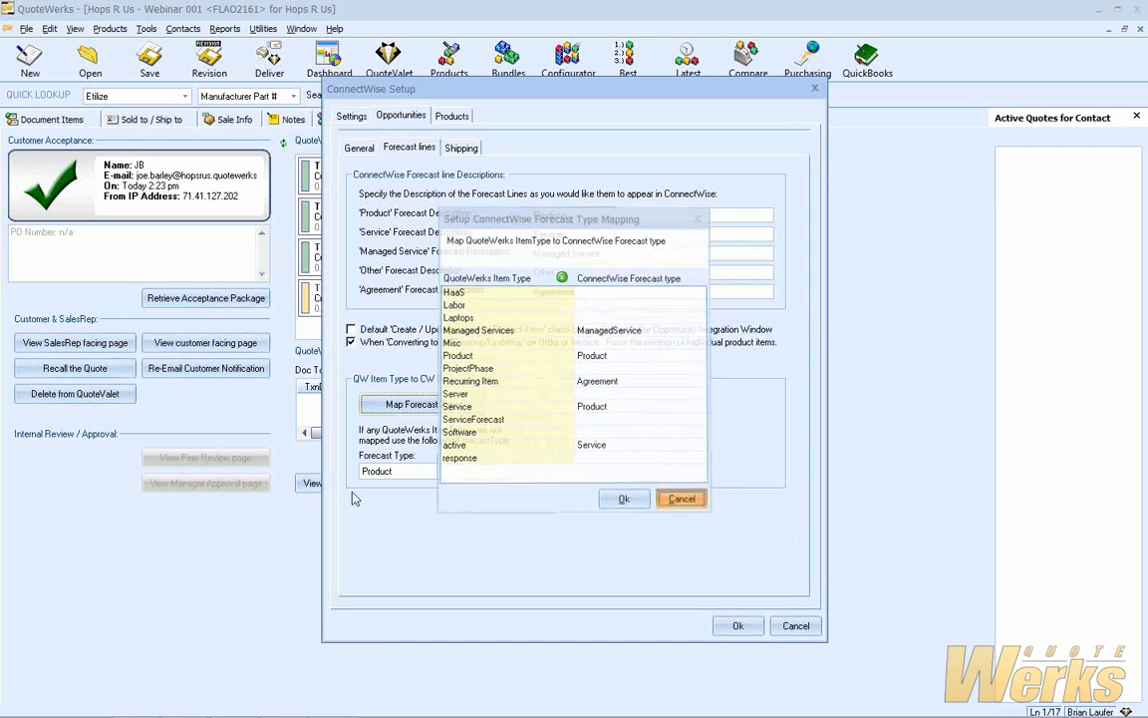
{"action": "left_click", "coordinate": [431, 409]}
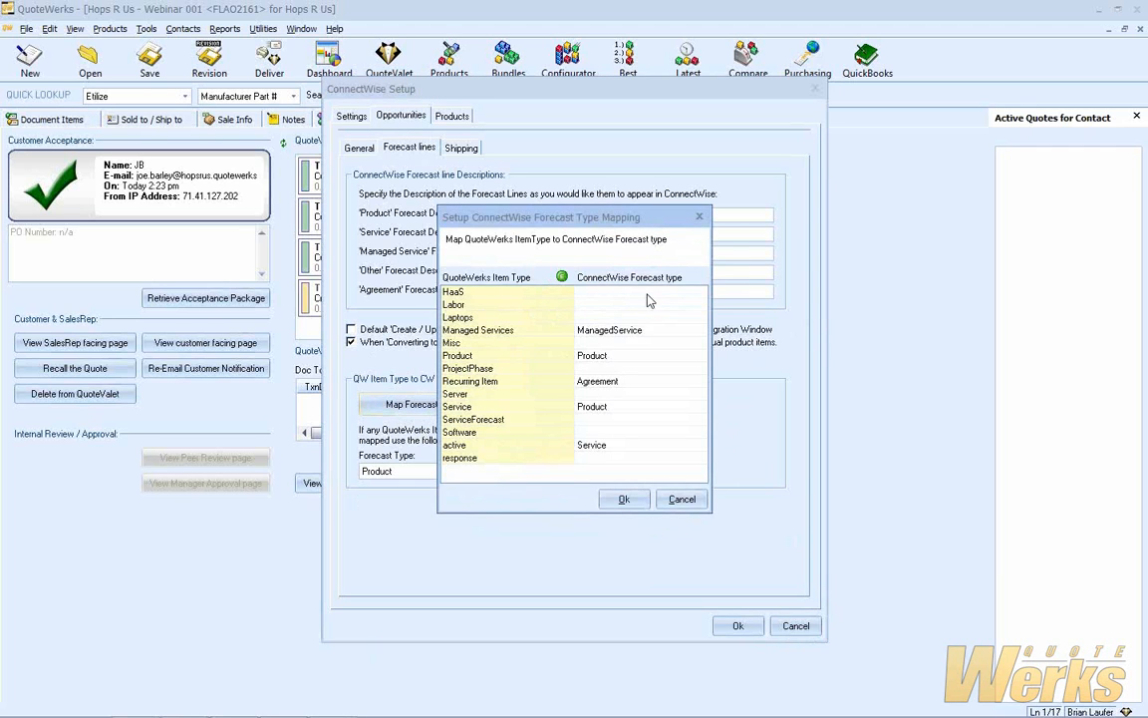
{"action": "left_click", "coordinate": [682, 501]}
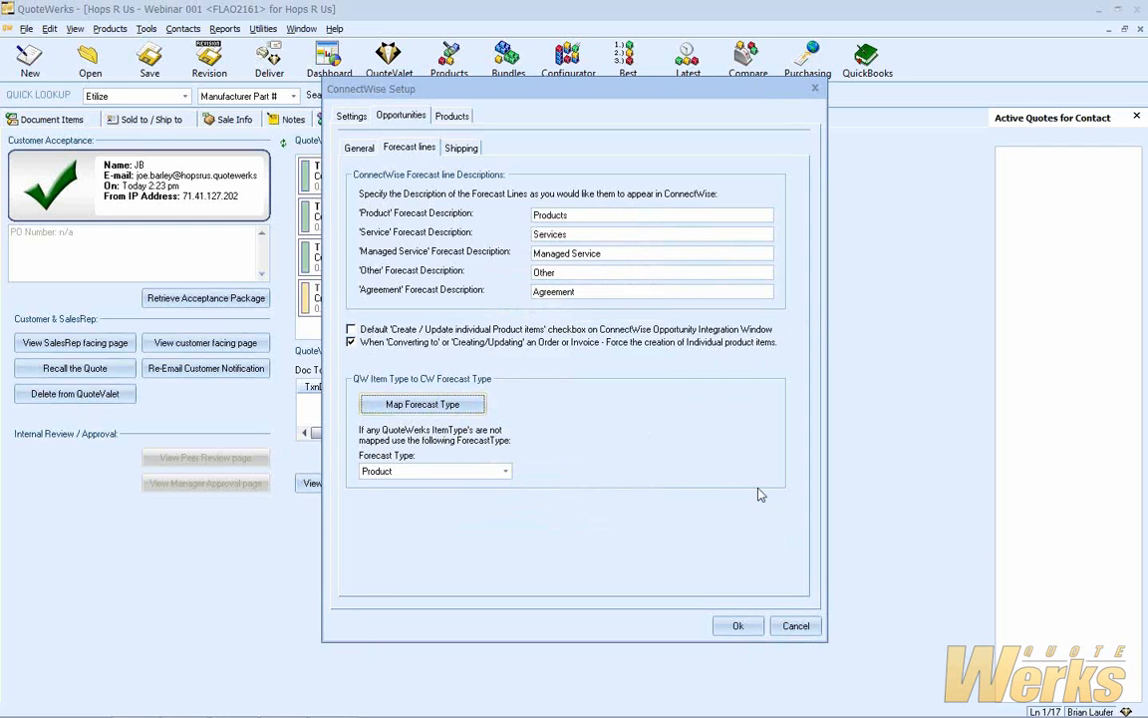
Try adding shipping as a product in the ConnectWise opportunity, and return to adding it as an 'Other' forecast line
{"action": "left_click", "coordinate": [467, 147]}
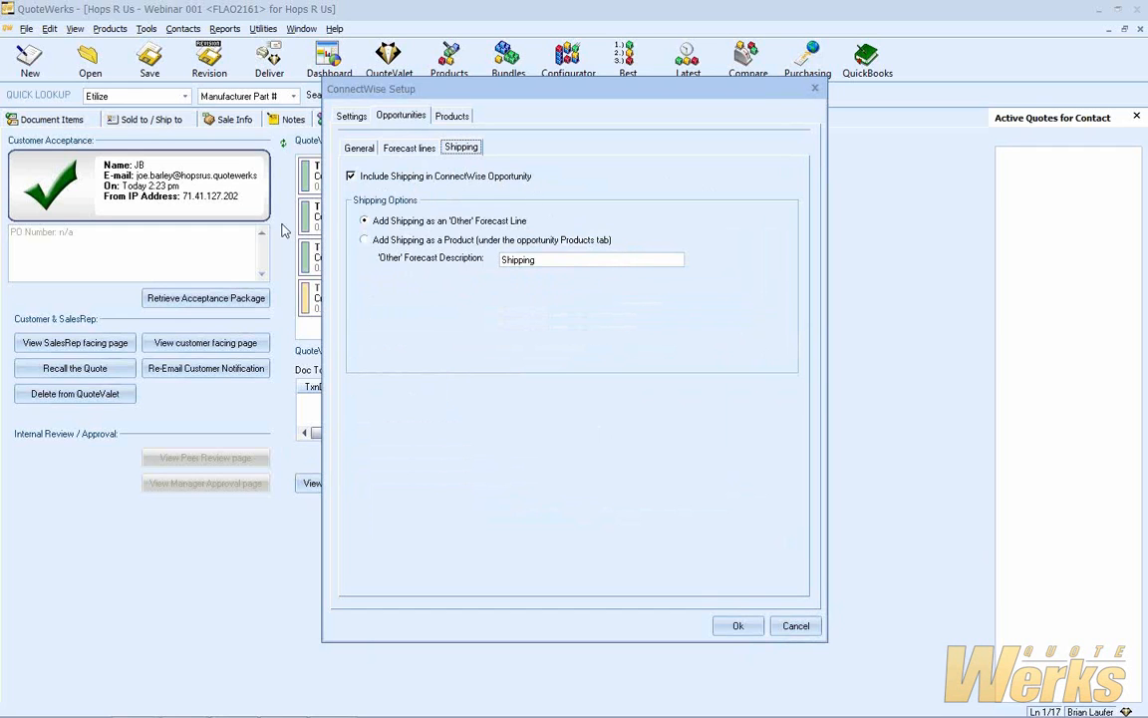
{"action": "left_click", "coordinate": [365, 239]}
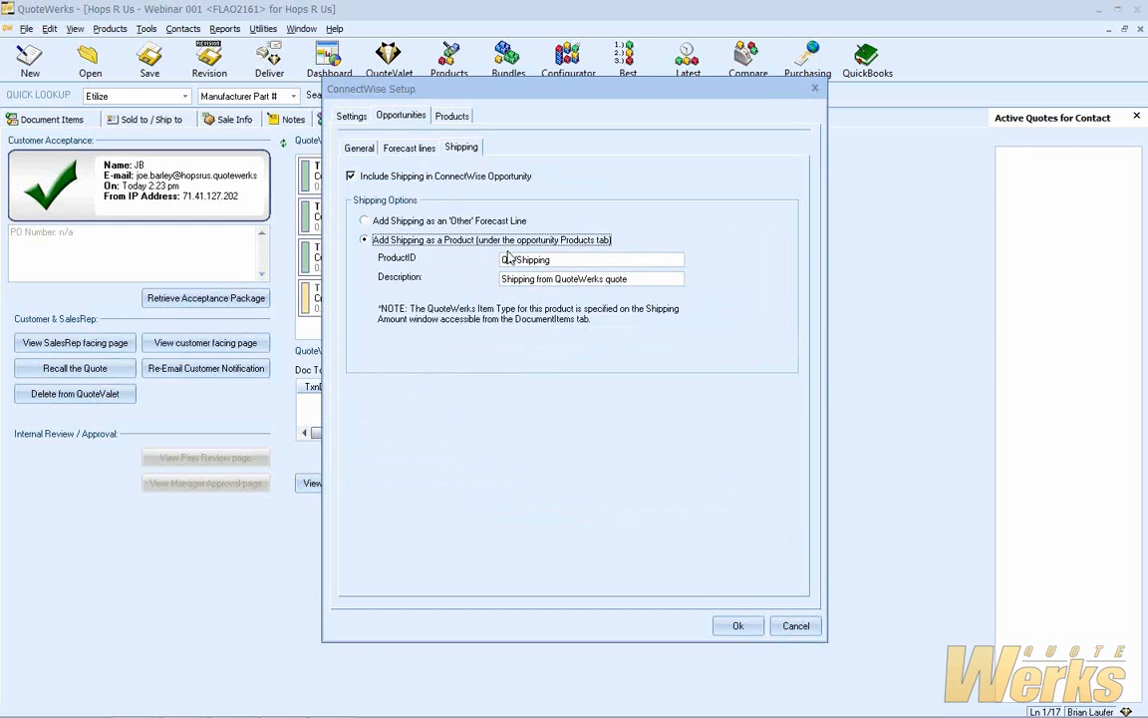
{"action": "left_click", "coordinate": [419, 222]}
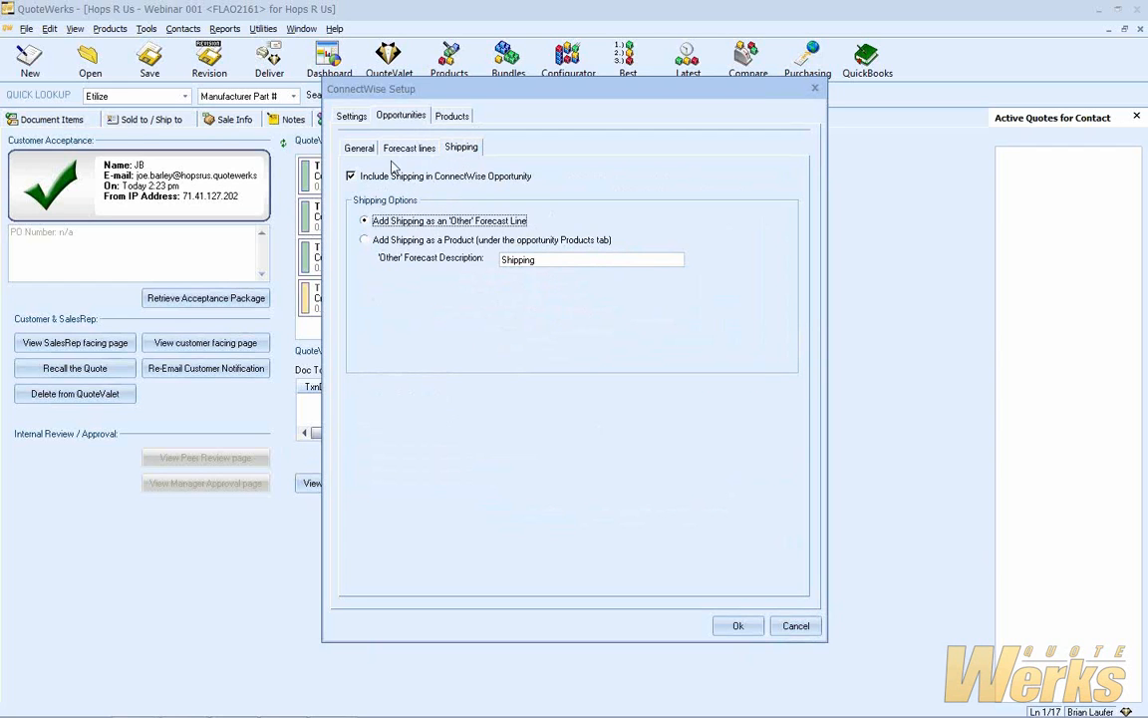
Review the product mapping settings, and re-examine the opportunity forecast line and general settings
{"action": "left_click", "coordinate": [451, 116]}
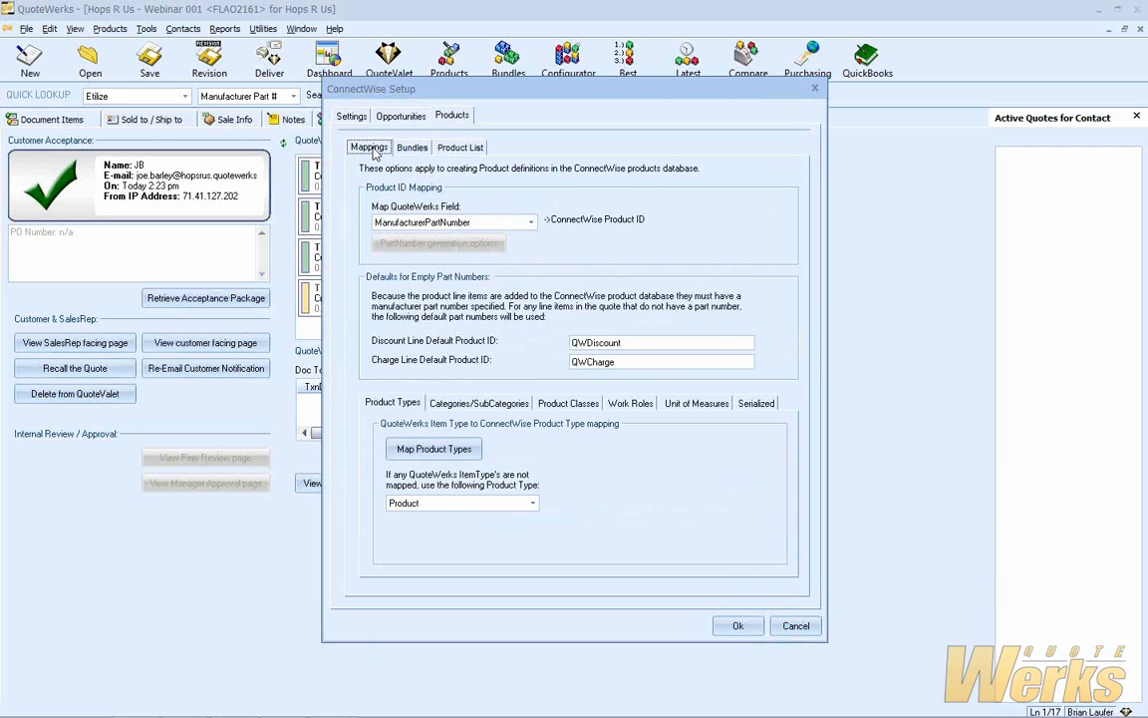
{"action": "left_click", "coordinate": [371, 147]}
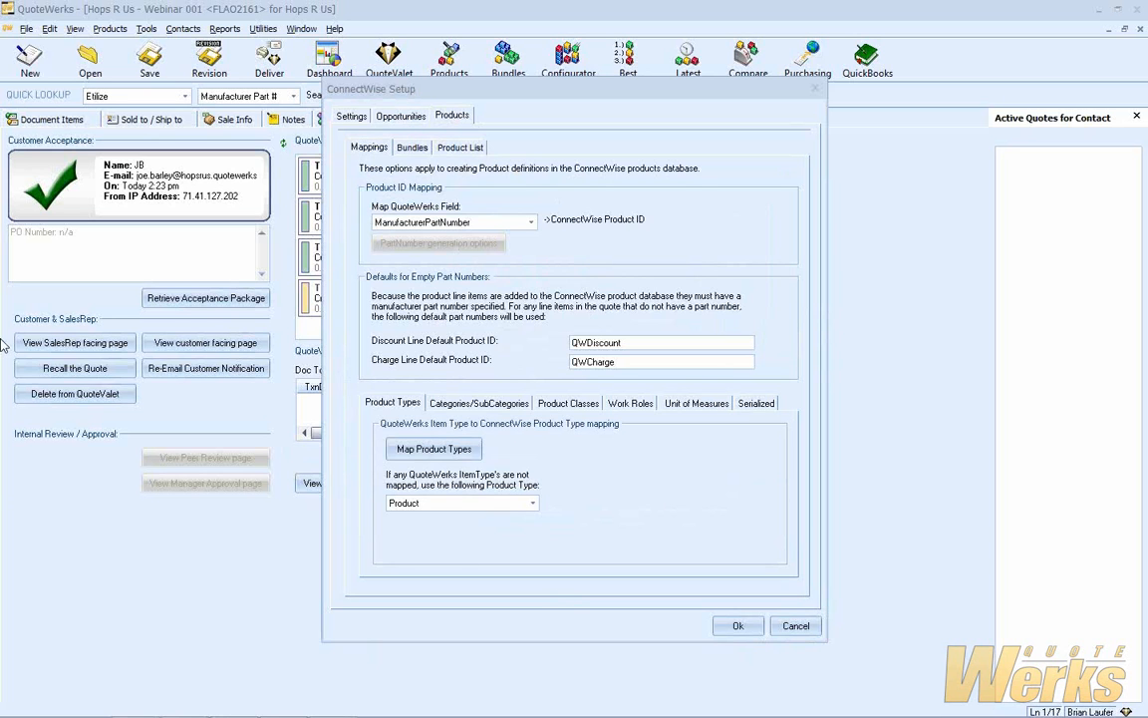
{"action": "left_click", "coordinate": [401, 116]}
{"action": "left_click", "coordinate": [408, 147]}
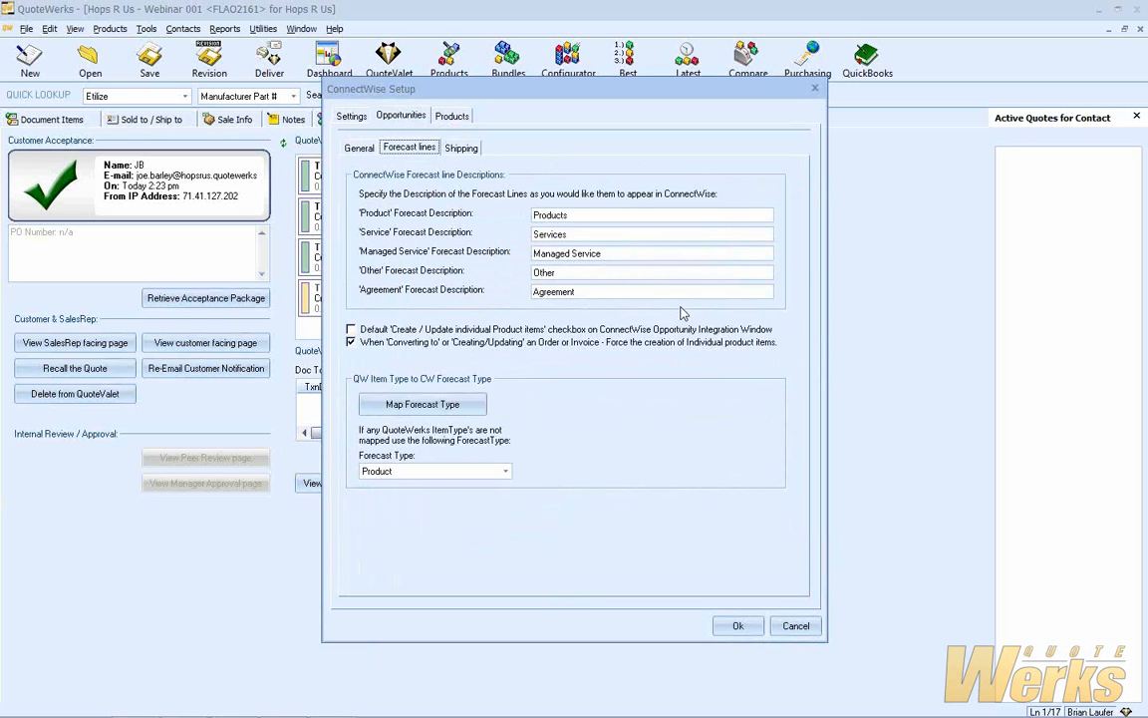
{"action": "left_click", "coordinate": [359, 148]}
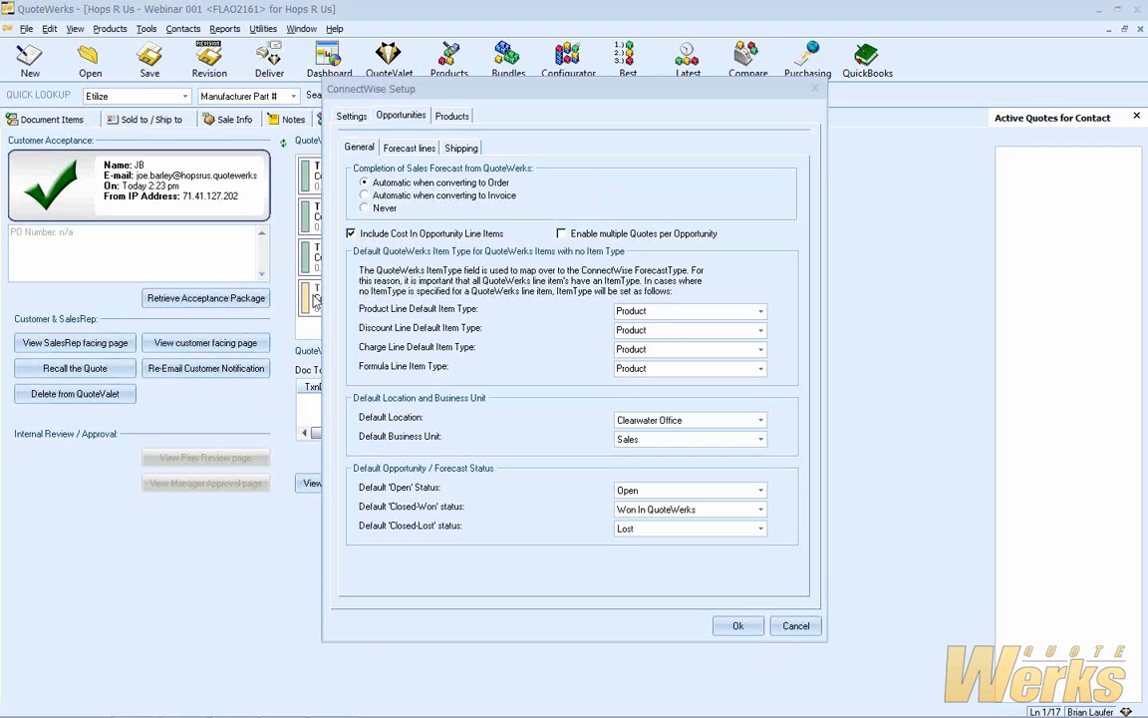
Map the QuoteWerks InternalPartNumber field to the ConnectWise Product ID and review its part number generation options
{"action": "left_click", "coordinate": [451, 116]}
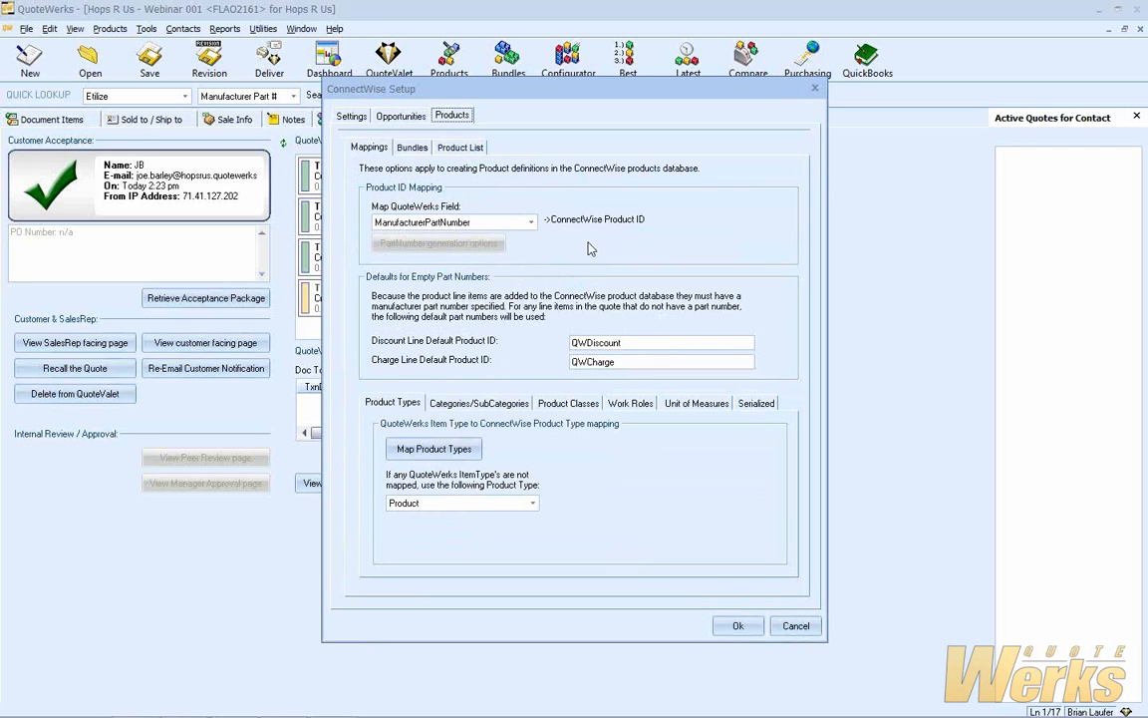
{"action": "left_click", "coordinate": [509, 225]}
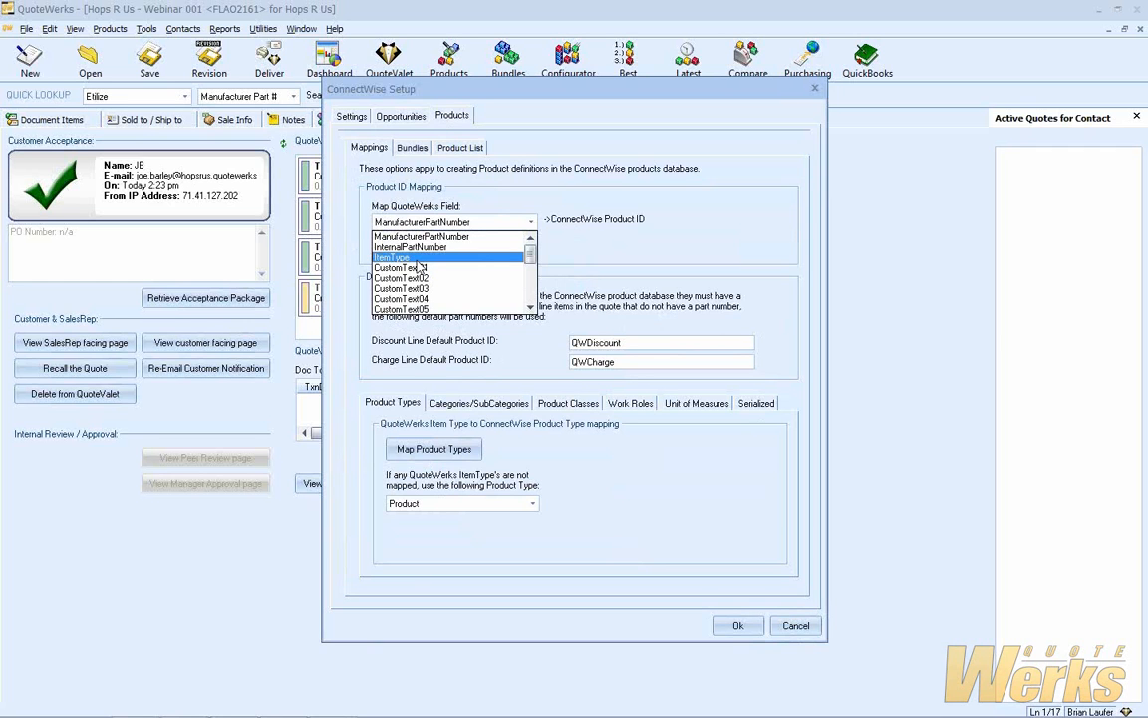
{"action": "left_click", "coordinate": [419, 246]}
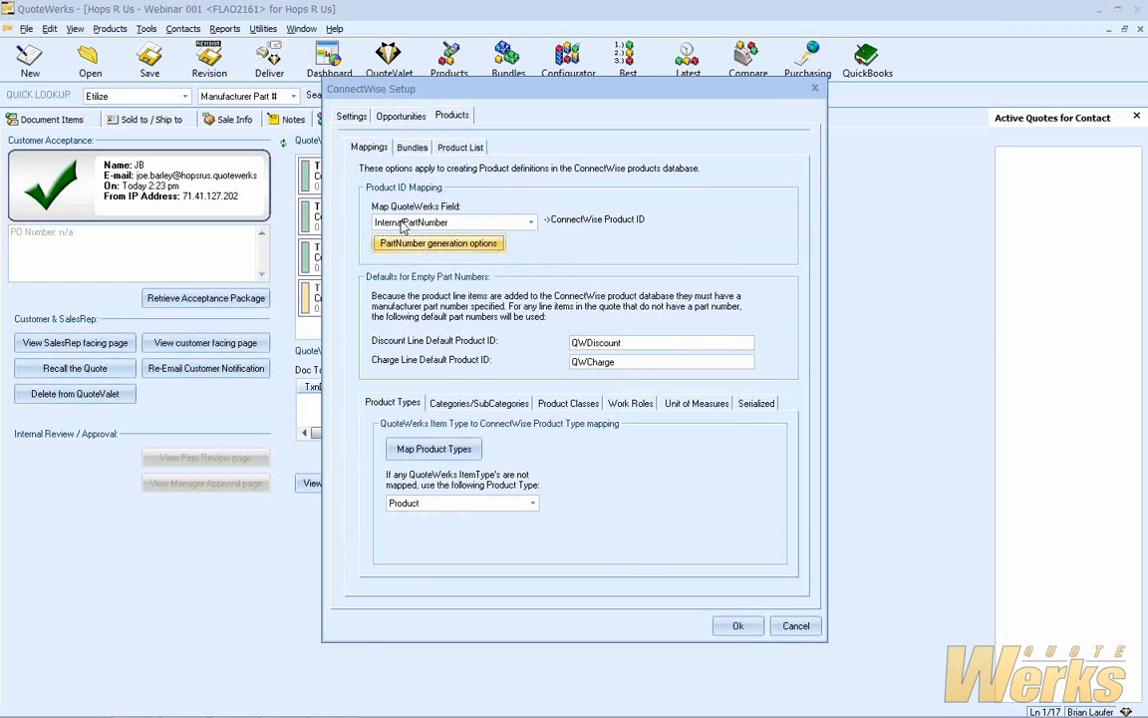
{"action": "left_click", "coordinate": [458, 244]}
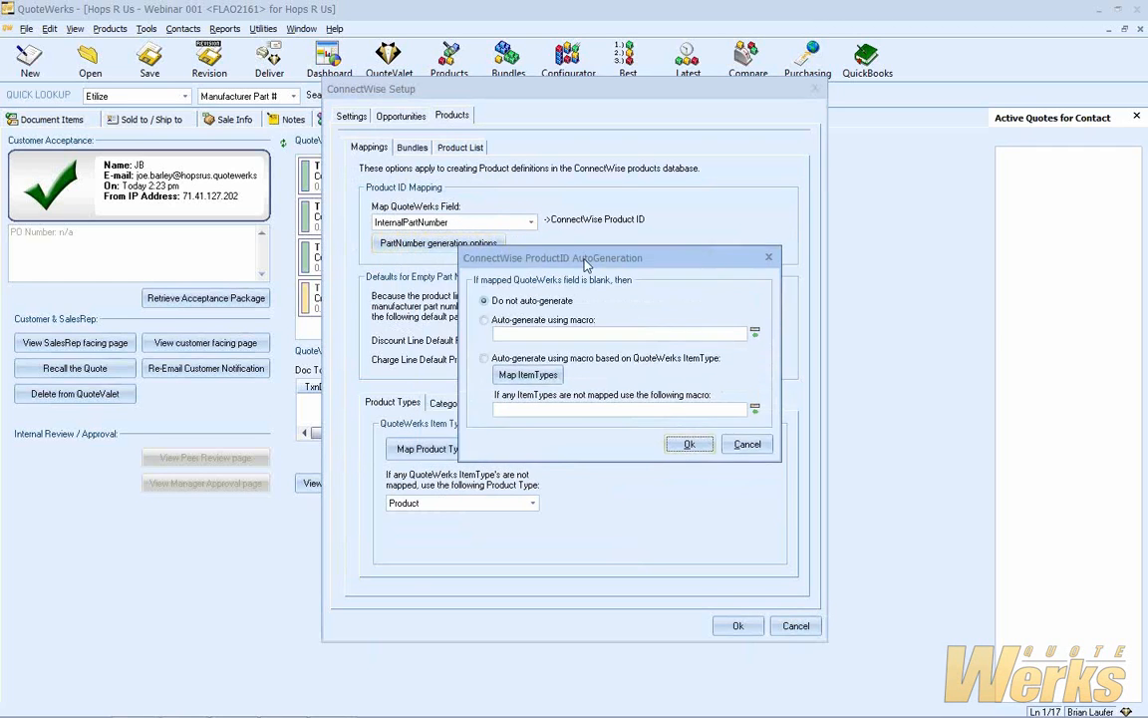
{"action": "left_click", "coordinate": [750, 447]}
{"action": "left_click", "coordinate": [750, 448]}
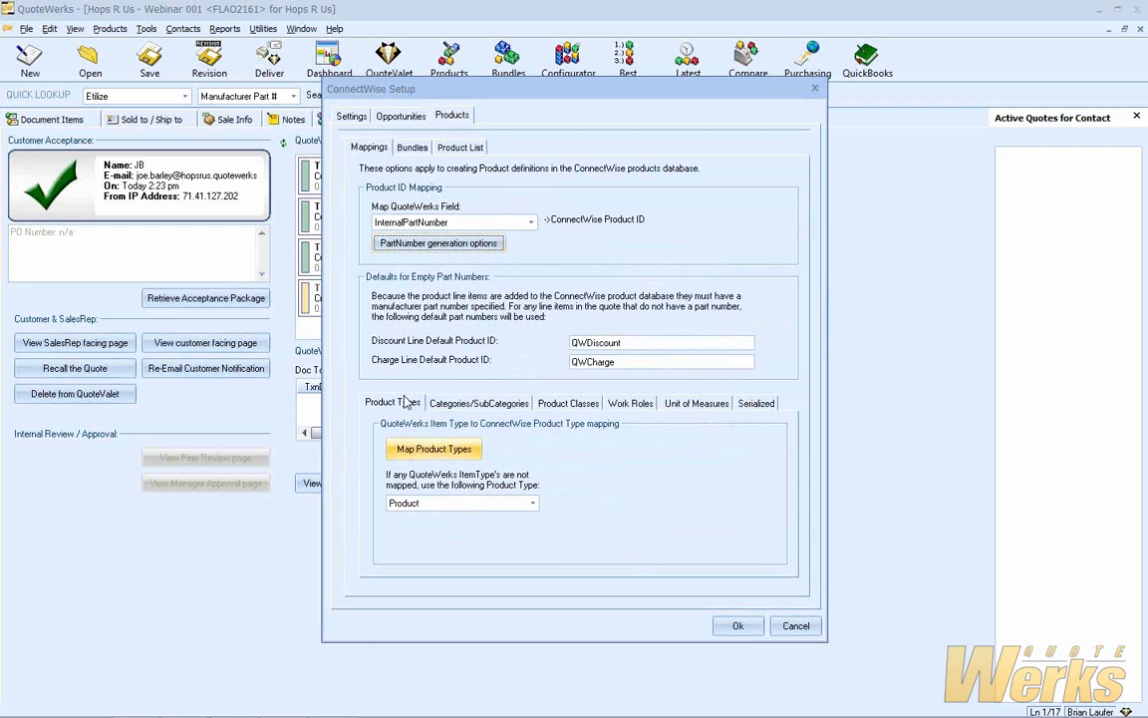
Review the ConnectWise product type mapping and the category/subcategory mapping, including the category choices for Laptops, and leave both without changes
{"action": "left_click", "coordinate": [416, 452]}
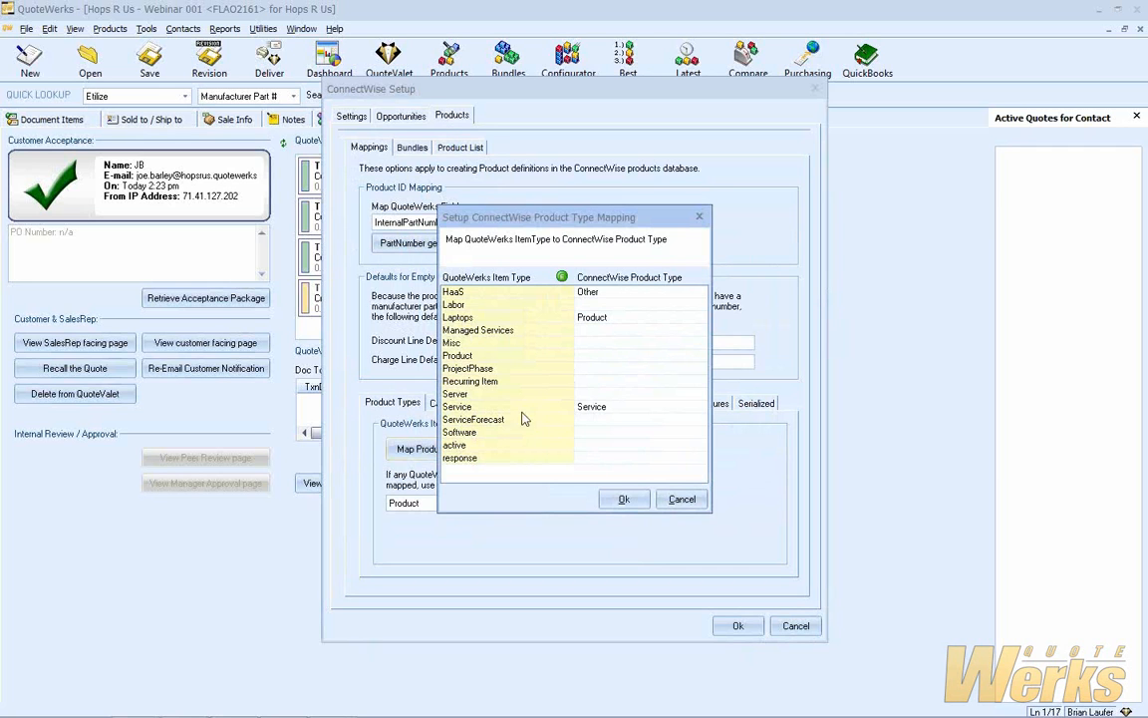
{"action": "left_click", "coordinate": [683, 502]}
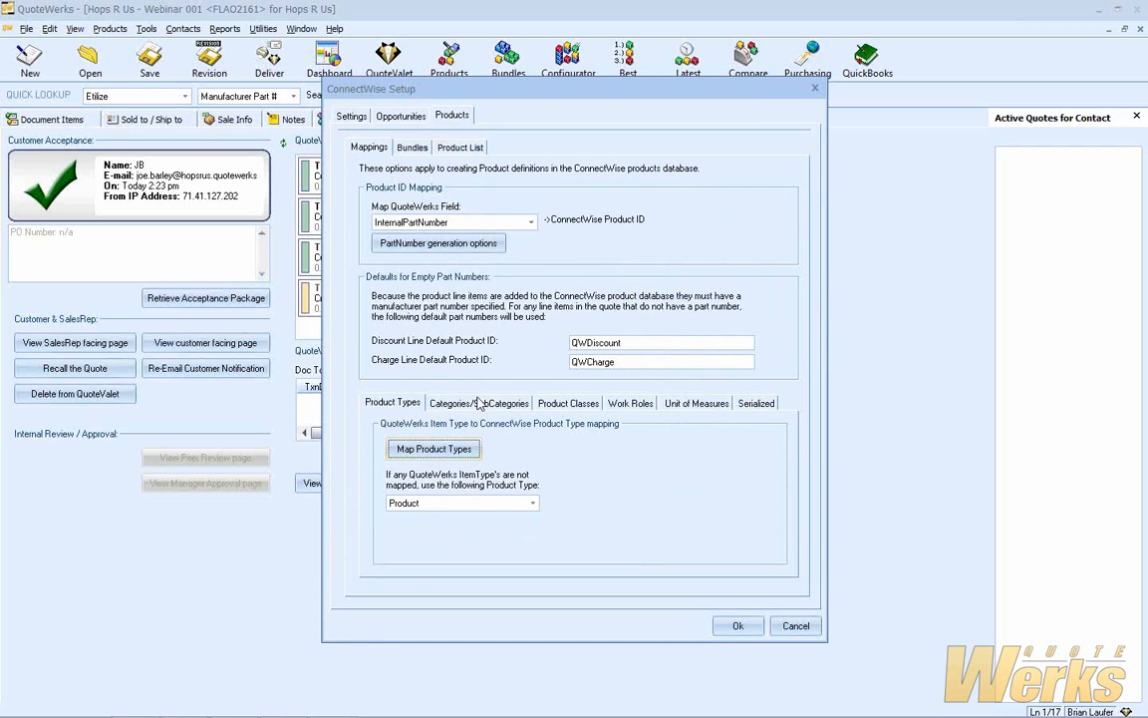
{"action": "left_click", "coordinate": [446, 403]}
{"action": "left_click", "coordinate": [489, 451]}
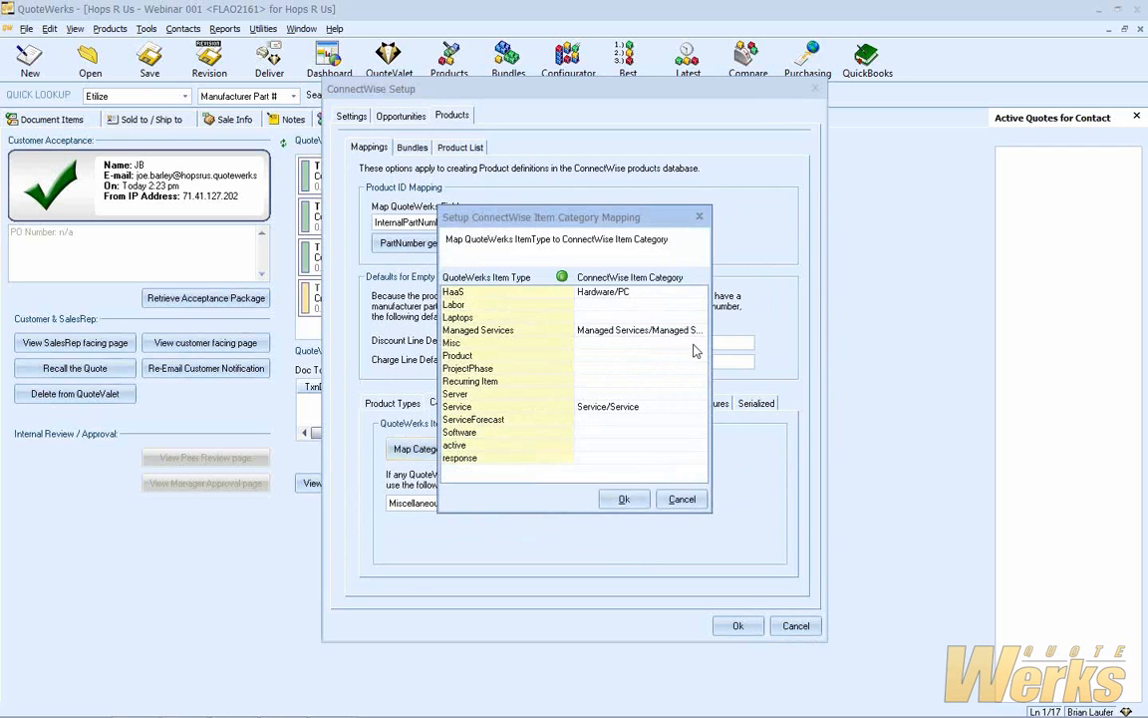
{"action": "left_click", "coordinate": [674, 319]}
{"action": "left_click", "coordinate": [702, 320]}
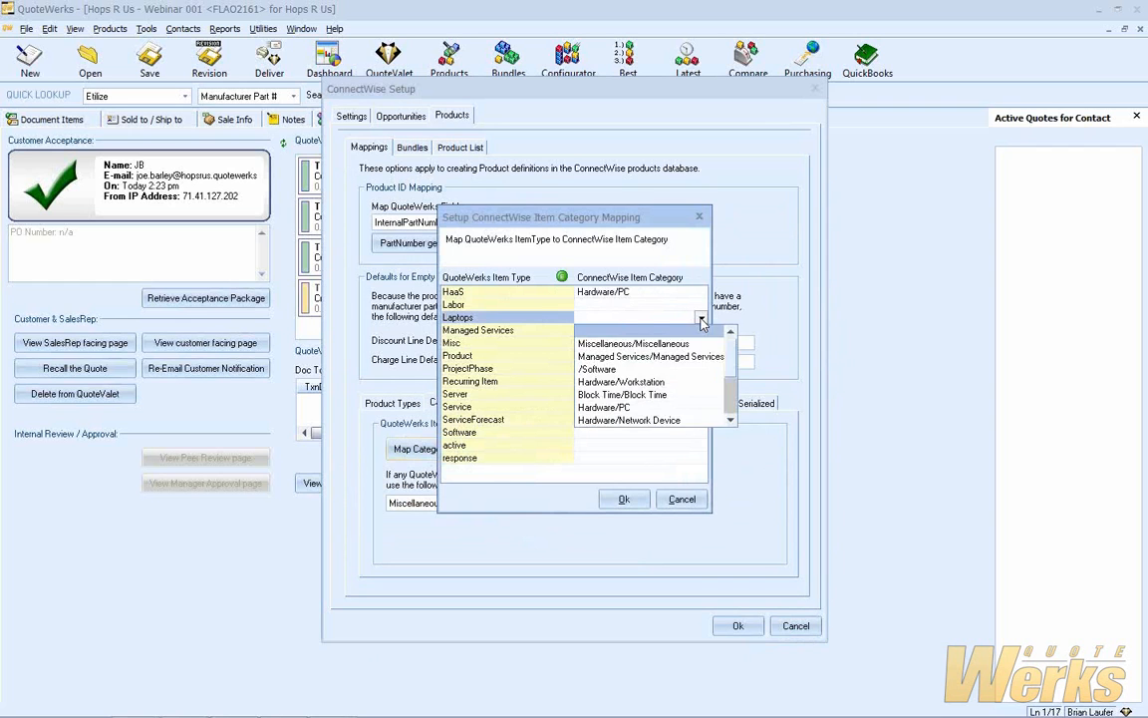
{"action": "left_click", "coordinate": [702, 320]}
{"action": "left_click", "coordinate": [682, 498]}
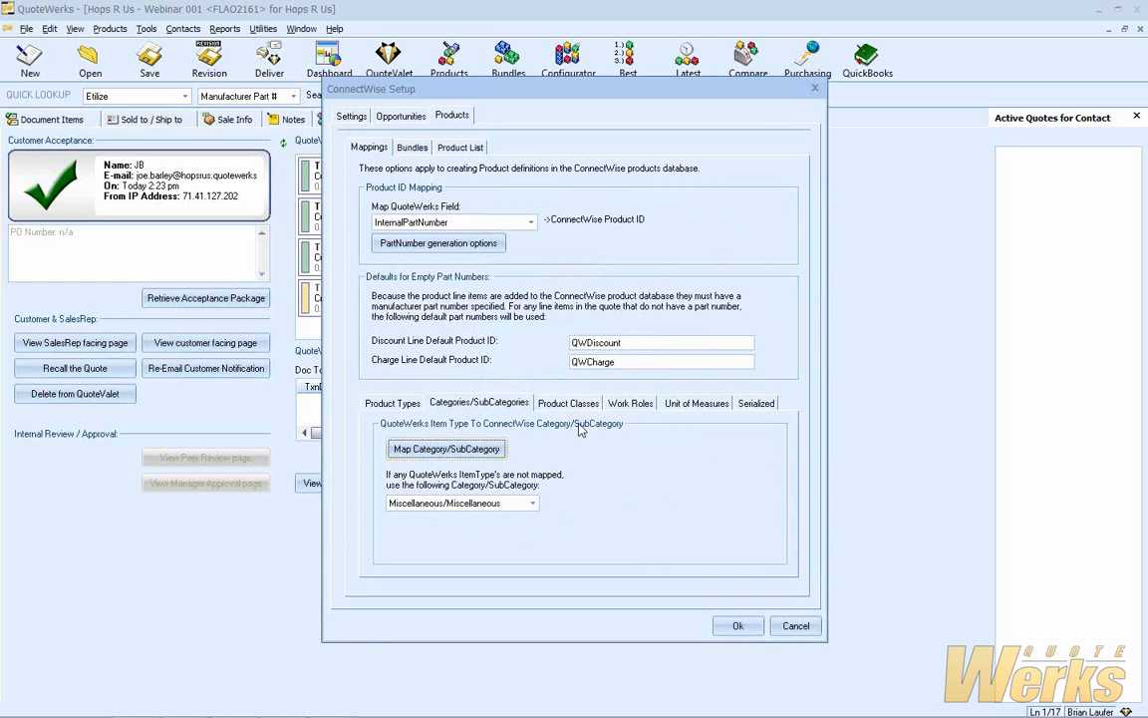
Map the Managed Services item type to a ConnectWise product class and save the product class mapping
{"action": "left_click", "coordinate": [568, 403]}
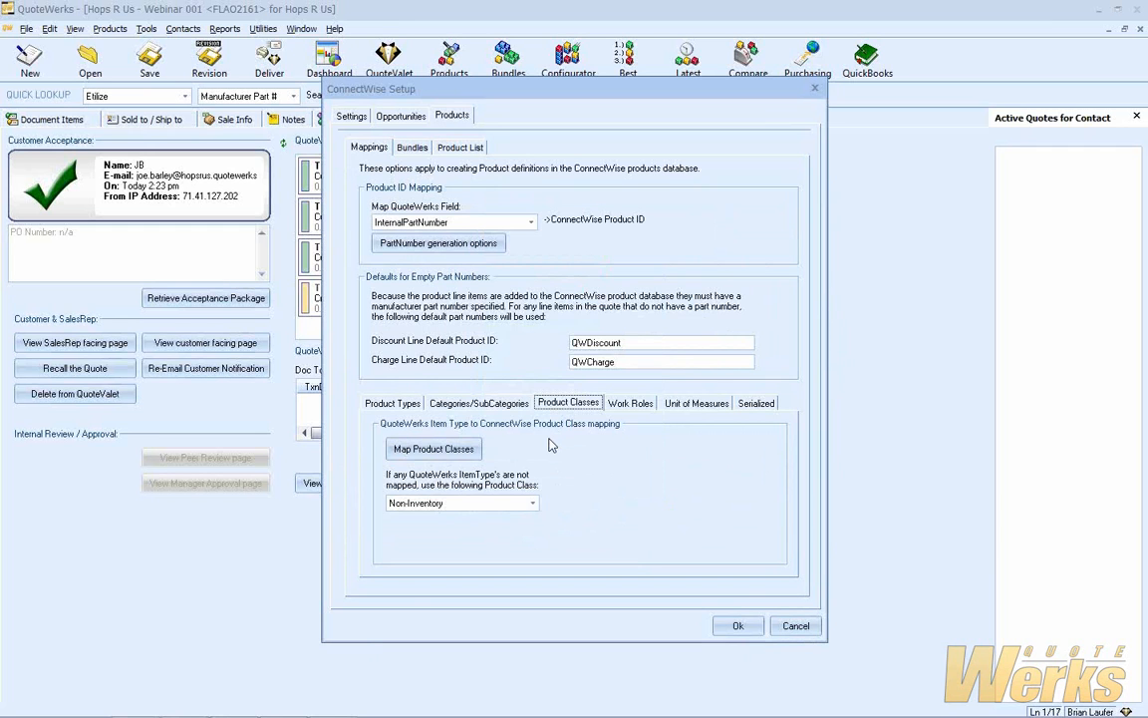
{"action": "left_click", "coordinate": [443, 449]}
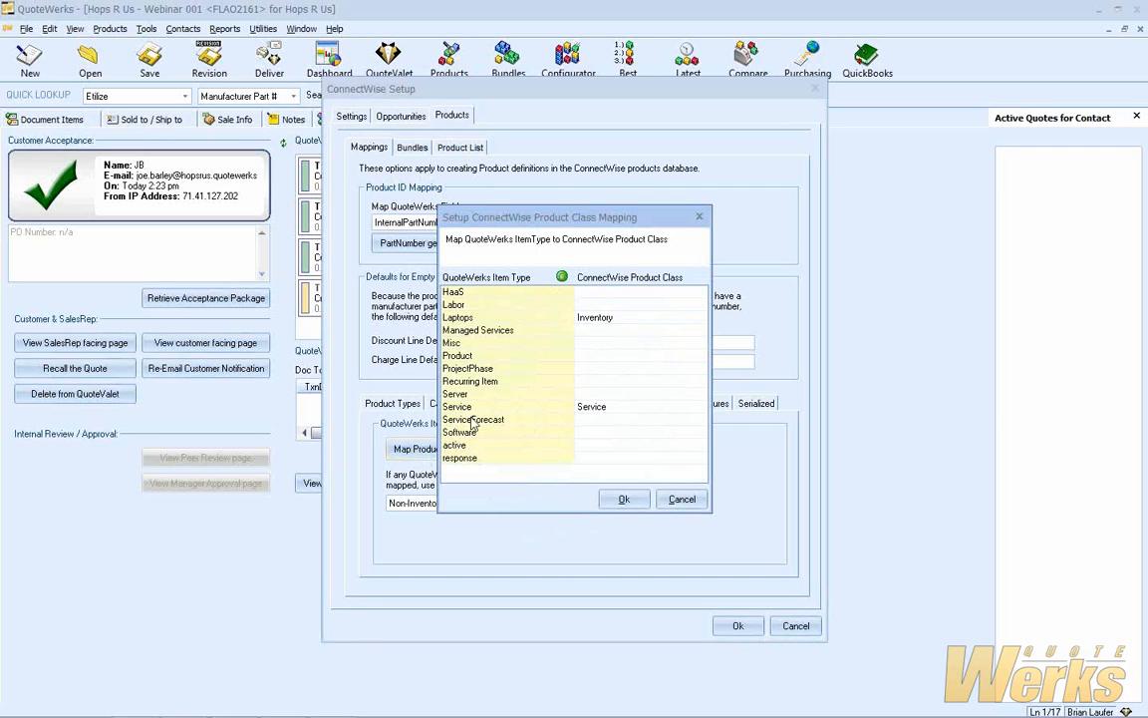
{"action": "left_click", "coordinate": [578, 330]}
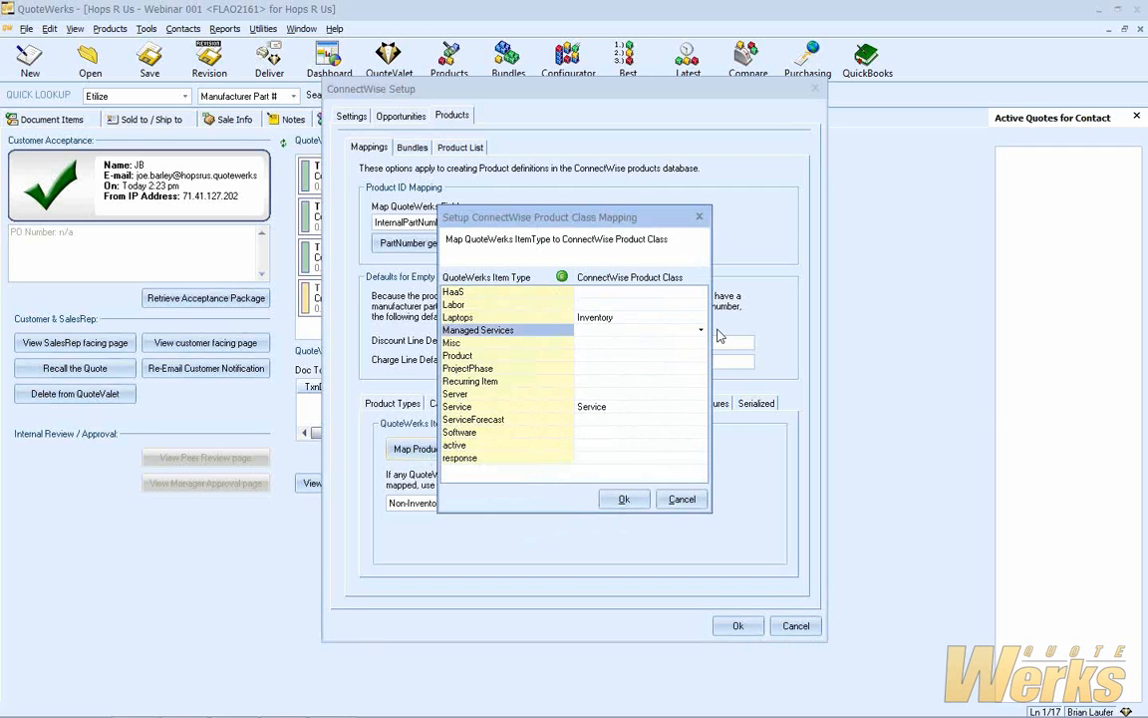
{"action": "left_click", "coordinate": [701, 333]}
{"action": "left_click", "coordinate": [638, 357]}
{"action": "left_click", "coordinate": [624, 500]}
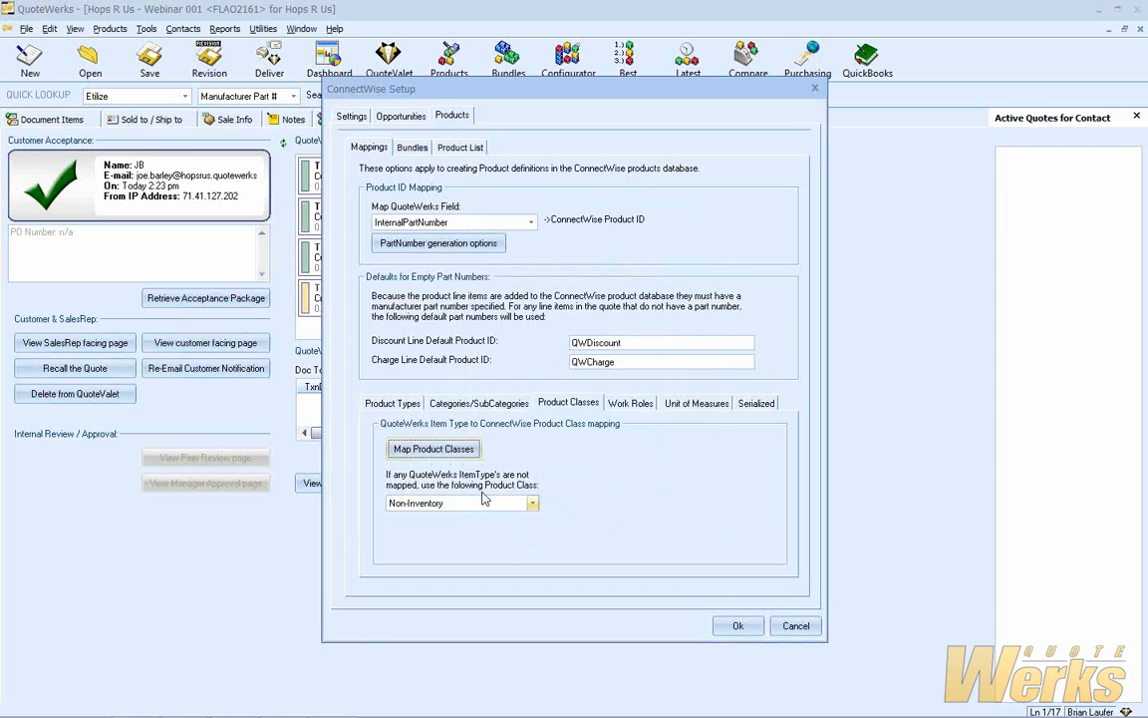
Review the work role, unit of measure and serialized item mappings for ConnectWise products without changing them
{"action": "left_click", "coordinate": [631, 403]}
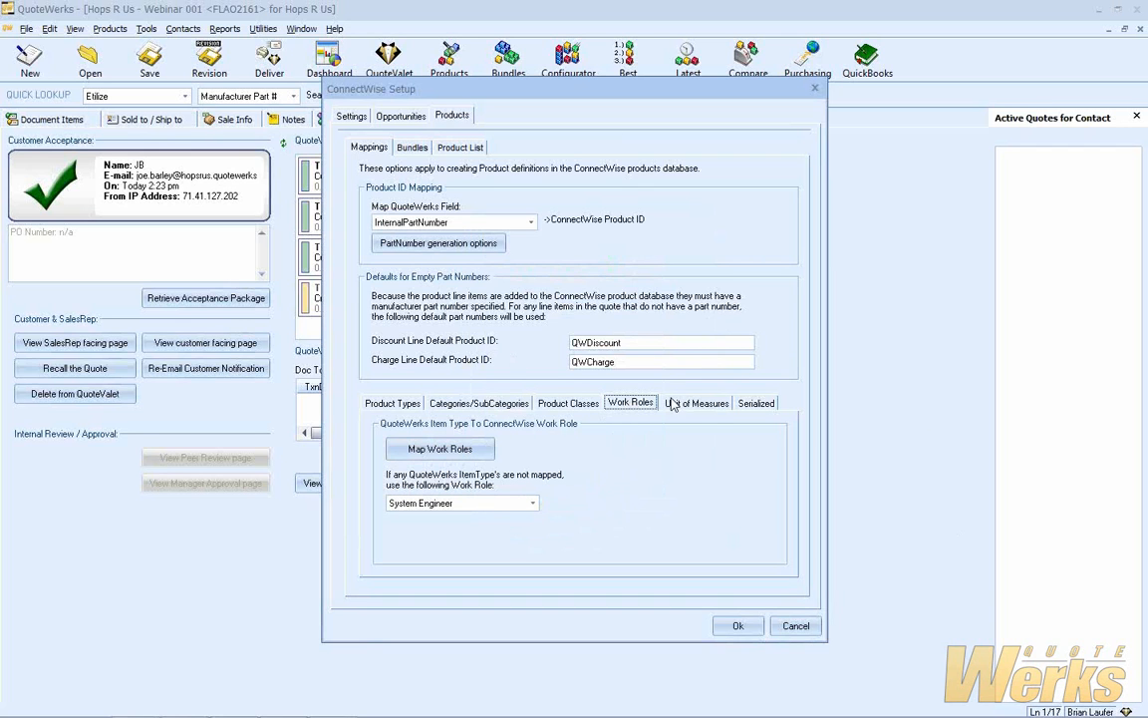
{"action": "left_click", "coordinate": [680, 403]}
{"action": "left_click", "coordinate": [468, 450]}
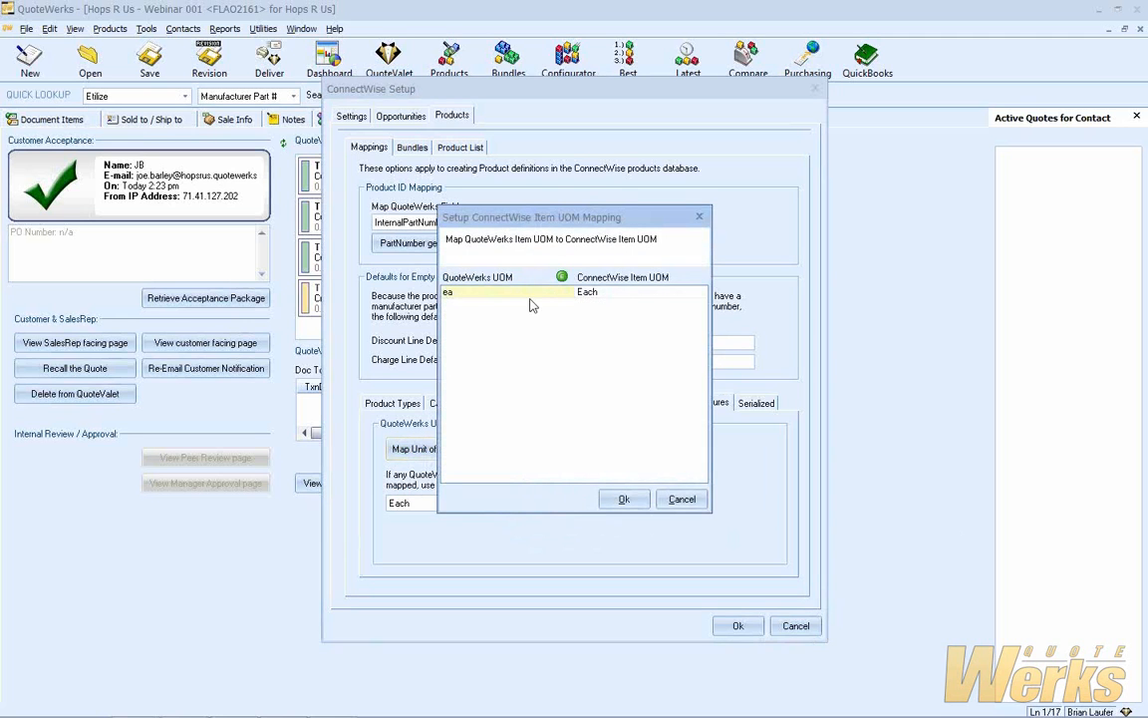
{"action": "left_click", "coordinate": [681, 499]}
{"action": "left_click", "coordinate": [759, 404]}
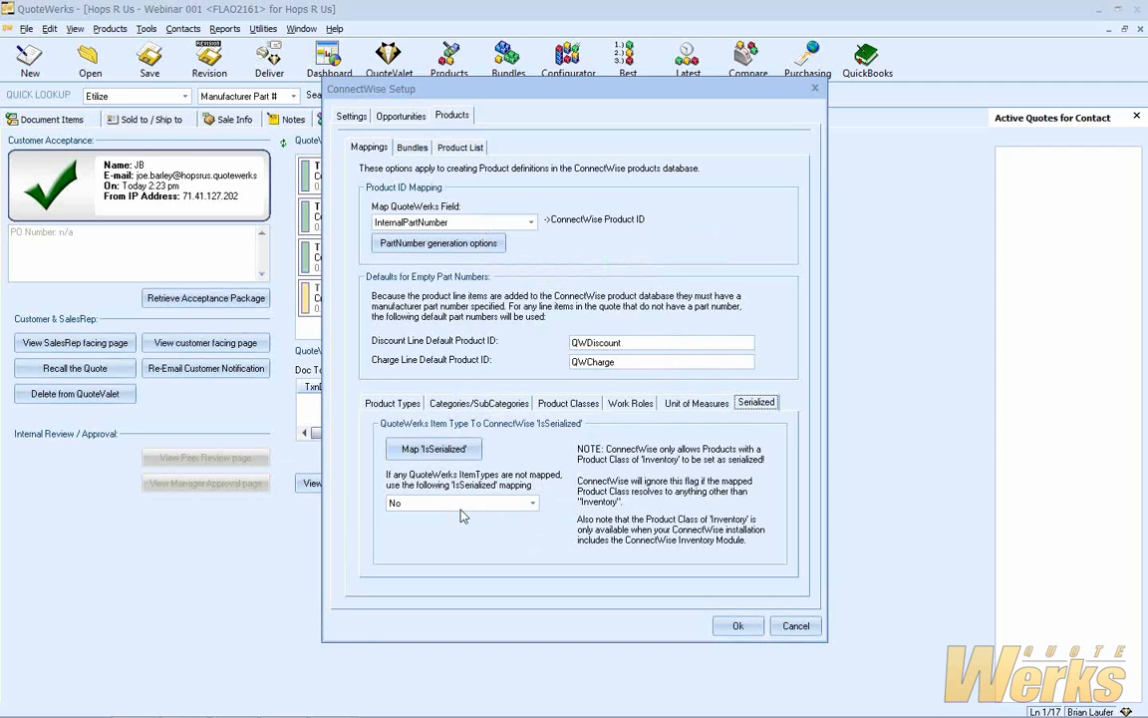
Review how grouped bundles are represented, keeping ConnectWise Bundle for non-recurring and Bundle Header Only (with no Products) for recurring bundles
{"action": "left_click", "coordinate": [412, 148]}
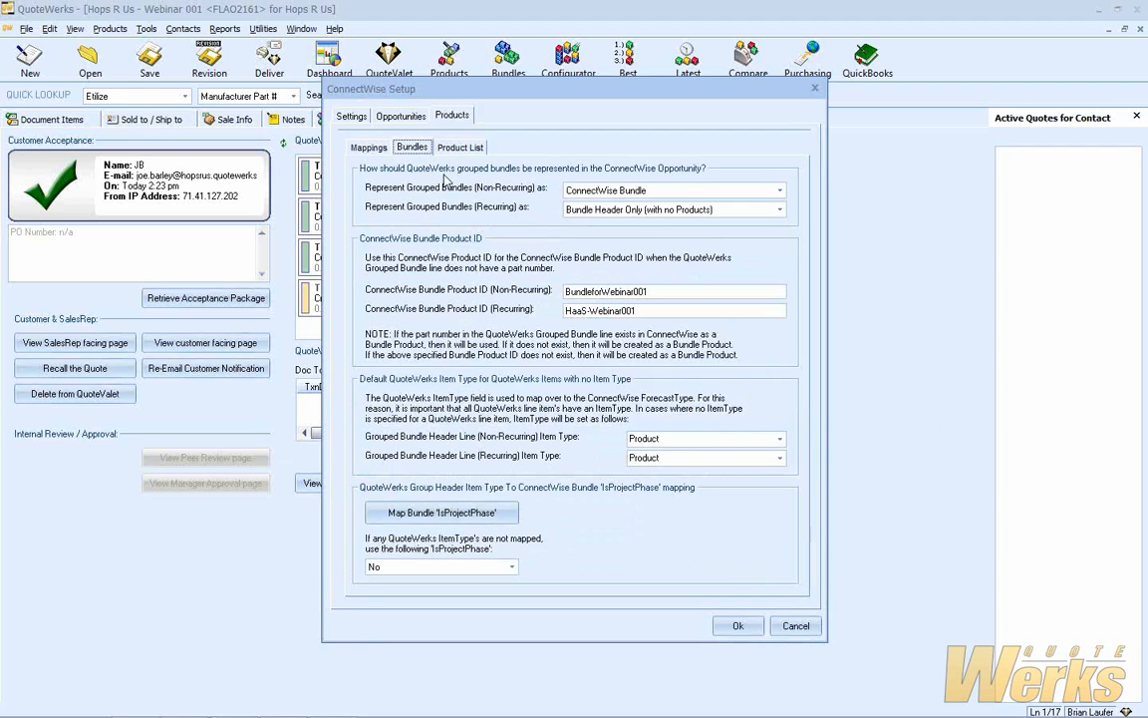
{"action": "left_click", "coordinate": [588, 192]}
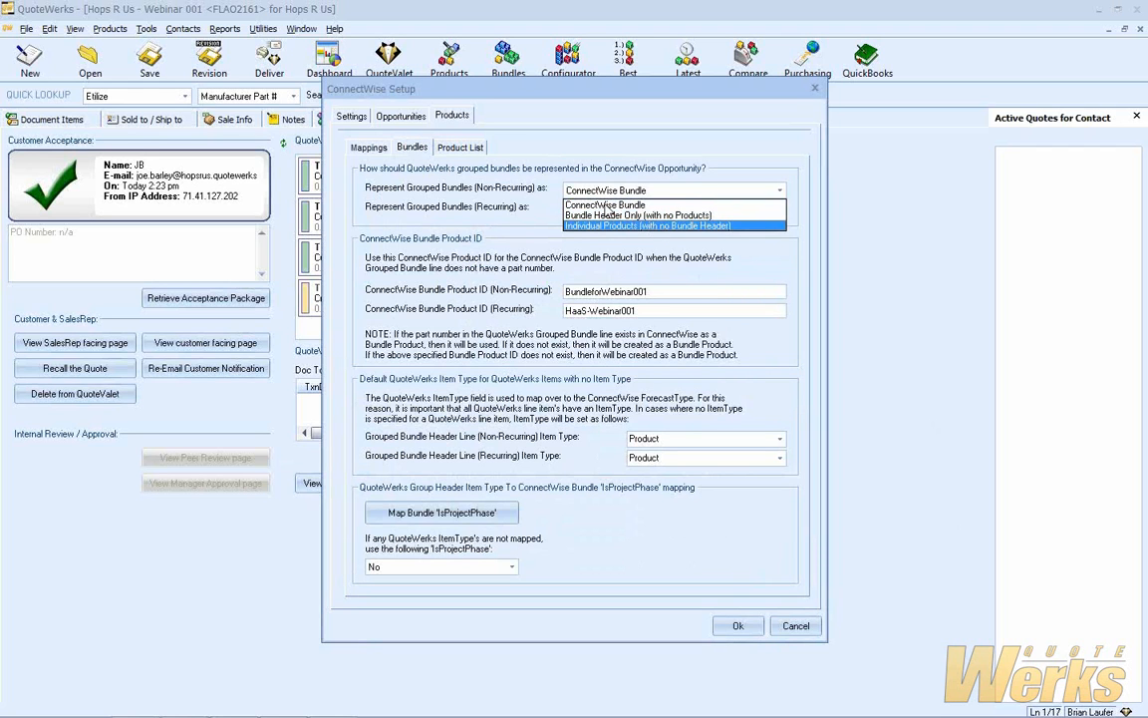
{"action": "left_click", "coordinate": [604, 204]}
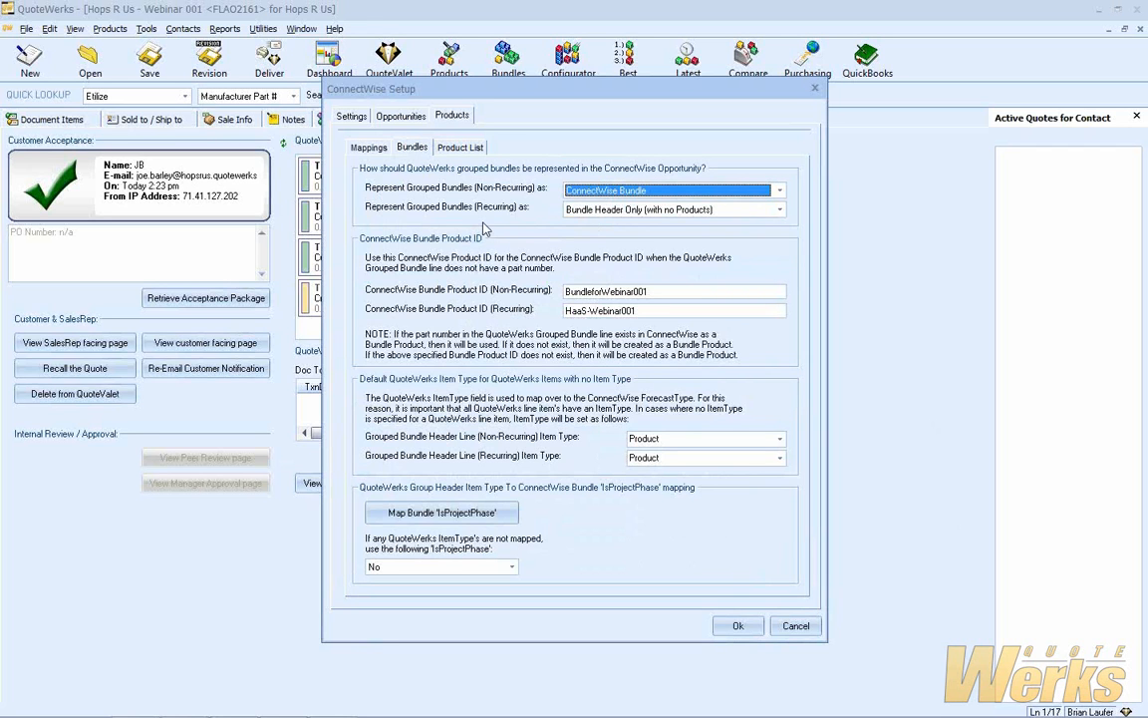
{"action": "left_click", "coordinate": [612, 211]}
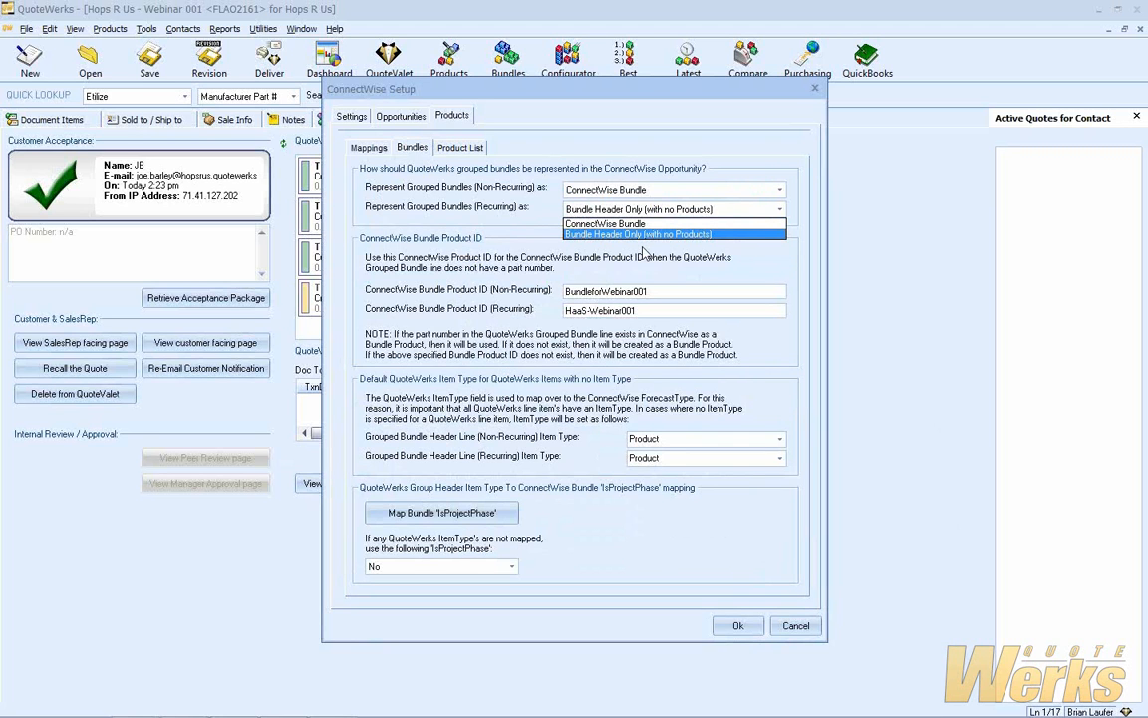
{"action": "left_click", "coordinate": [600, 214]}
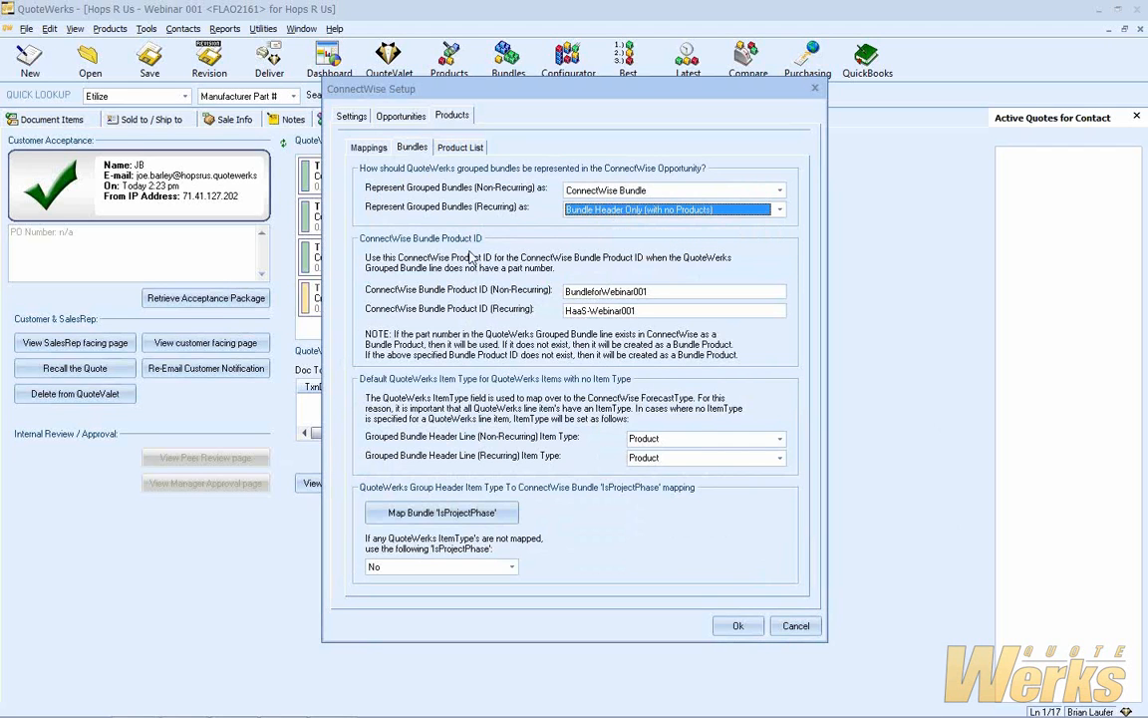
Recheck the QuoteWerks field choices for the ConnectWise Product ID and keep InternalPartNumber
{"action": "left_click", "coordinate": [365, 147]}
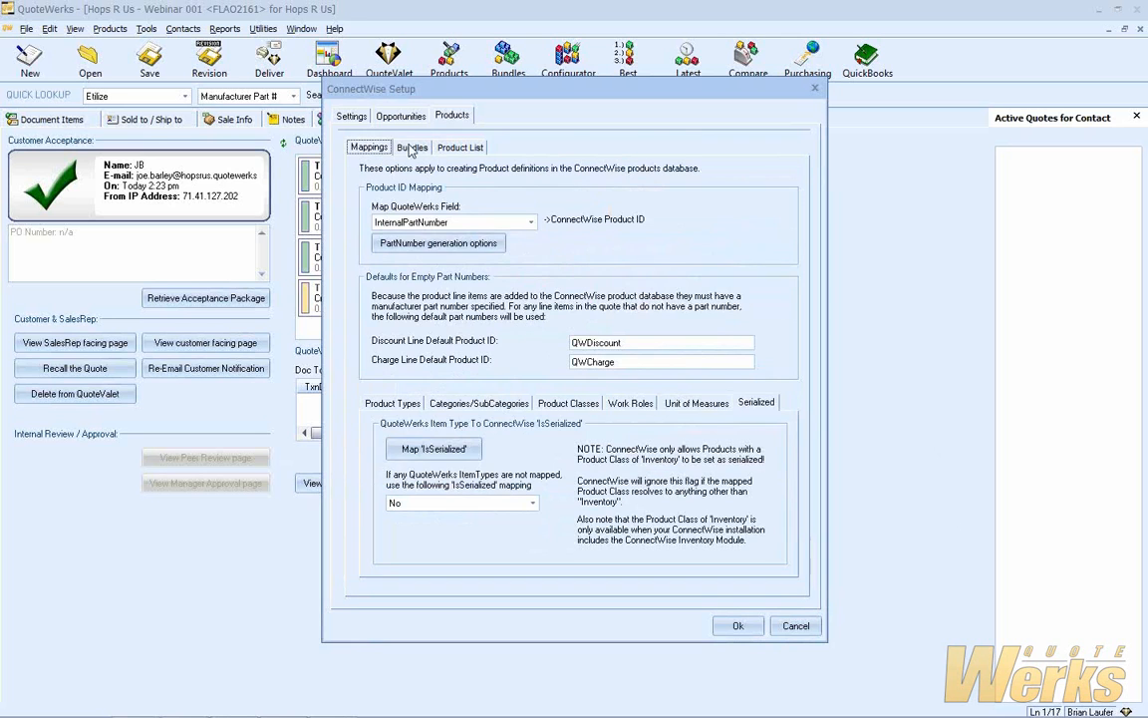
{"action": "left_click", "coordinate": [453, 223]}
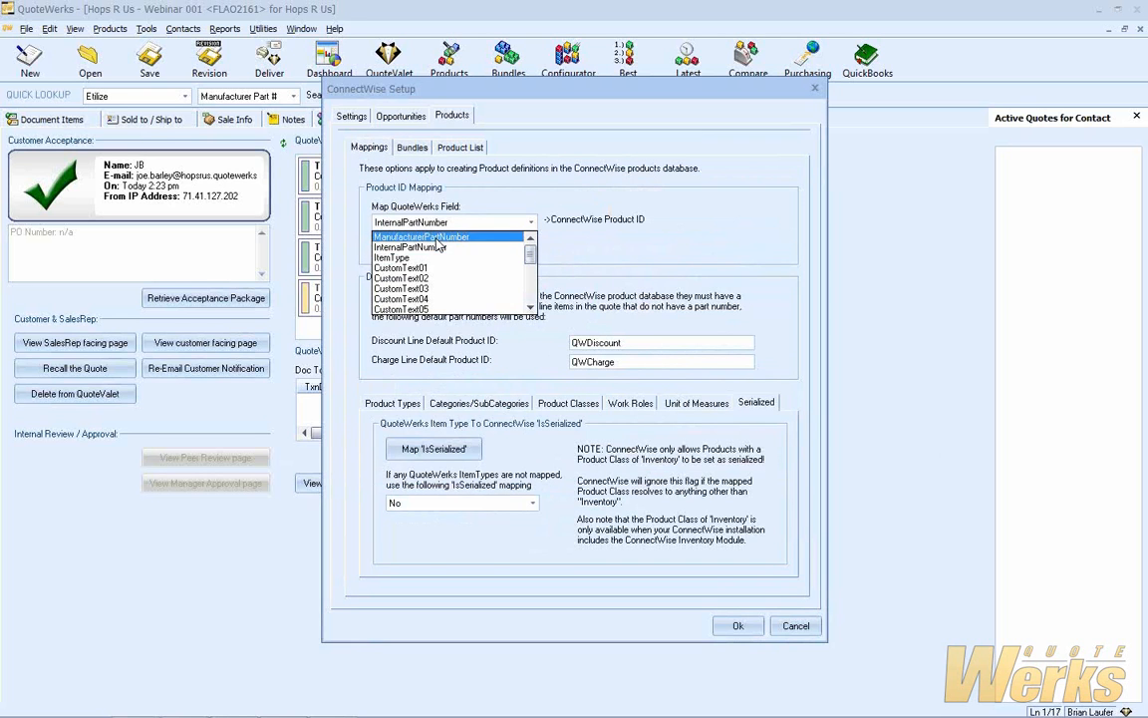
{"action": "left_click", "coordinate": [453, 246]}
Re-examine the non-recurring grouped bundle options and review the bundle 'IsProjectPhase' mapping, leaving both without changes
{"action": "left_click", "coordinate": [412, 148]}
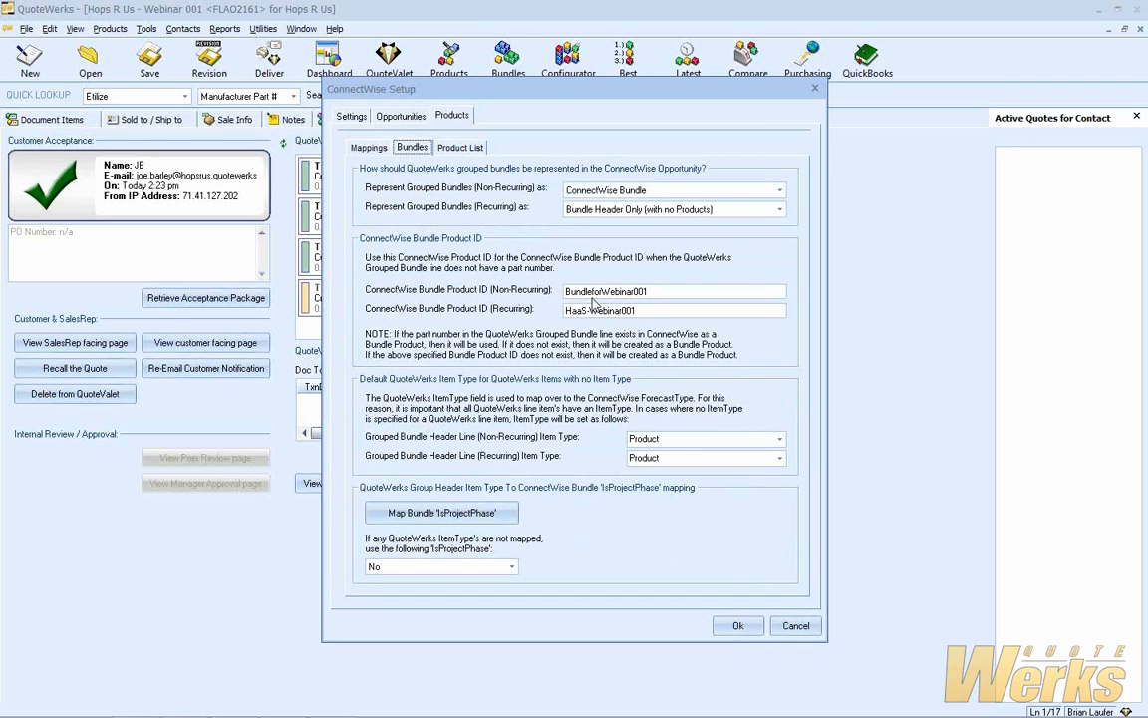
{"action": "left_click", "coordinate": [646, 191]}
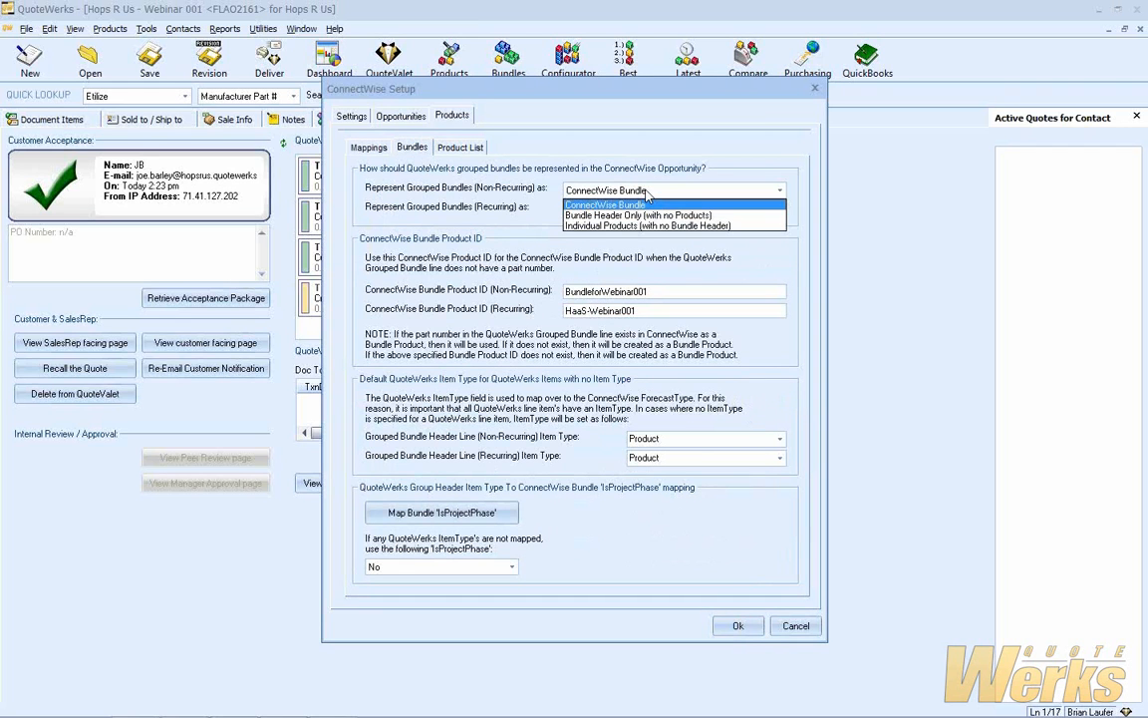
{"action": "left_click", "coordinate": [646, 193]}
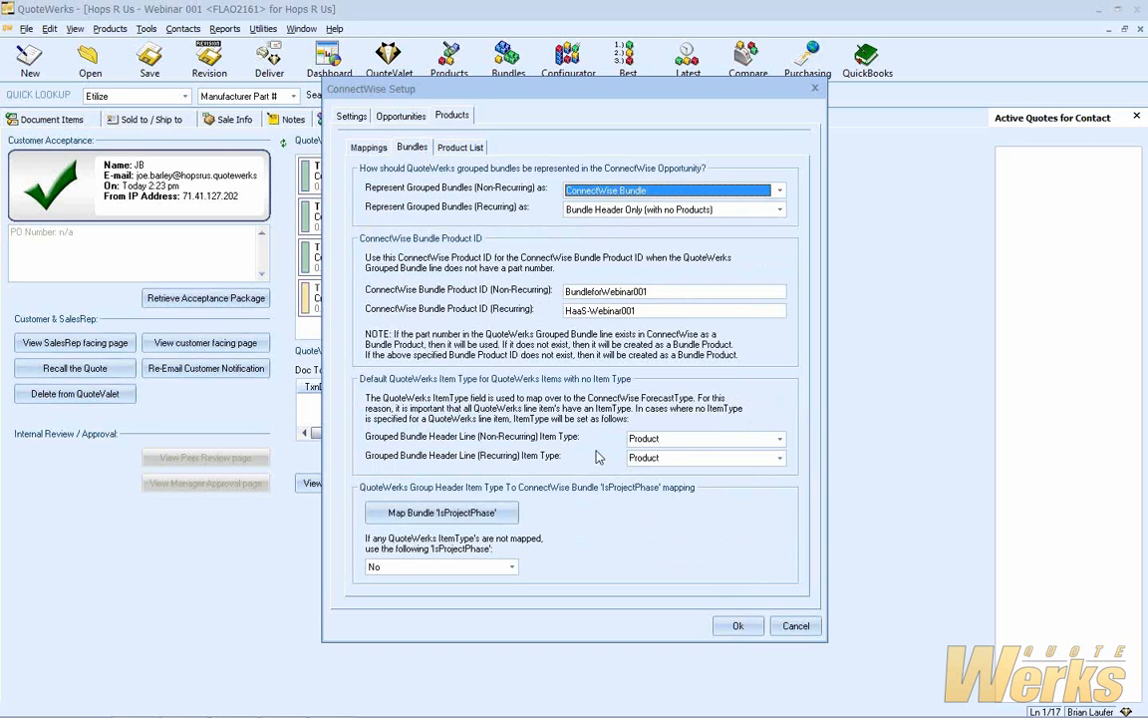
{"action": "left_click", "coordinate": [484, 512]}
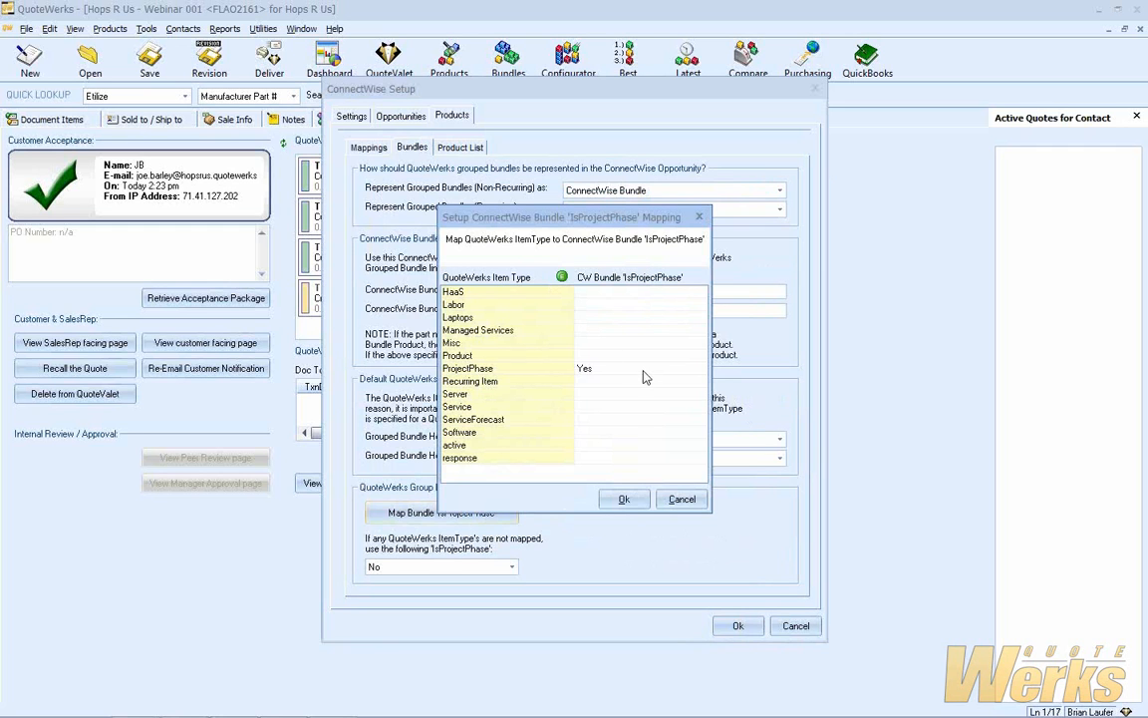
{"action": "left_click", "coordinate": [681, 499]}
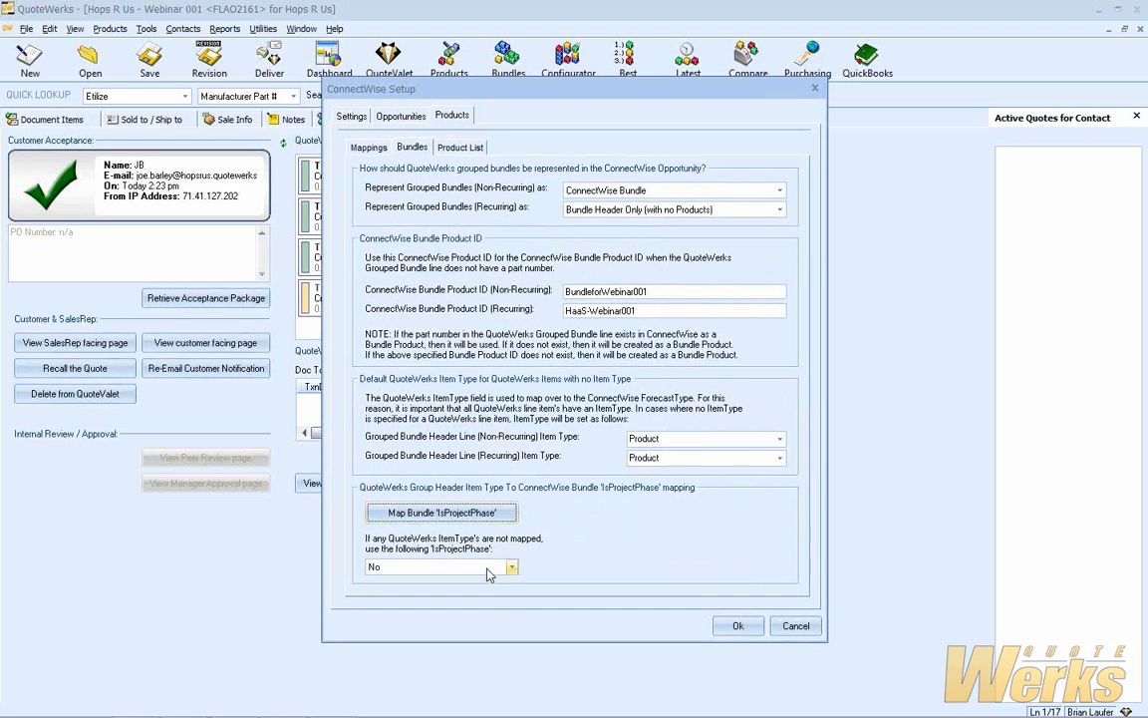
Review the item type mapping basis for pulled ConnectWise products, keeping Product Types, and look over the integration and general opportunity settings
{"action": "left_click", "coordinate": [471, 148]}
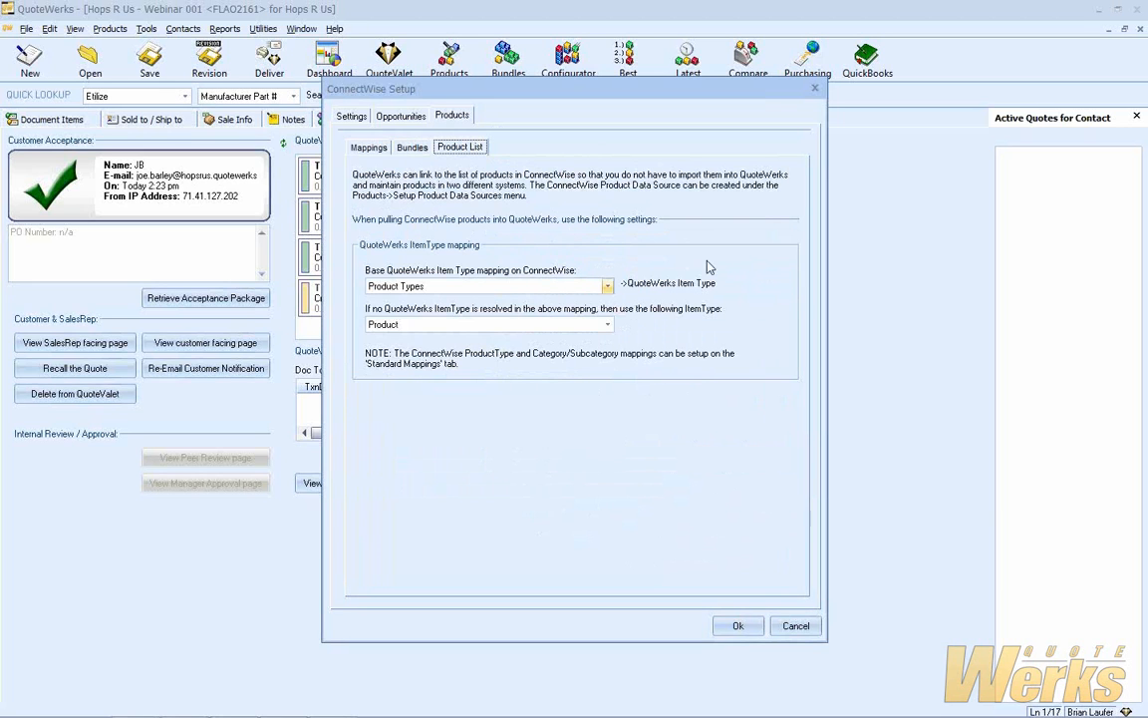
{"action": "left_click", "coordinate": [514, 287]}
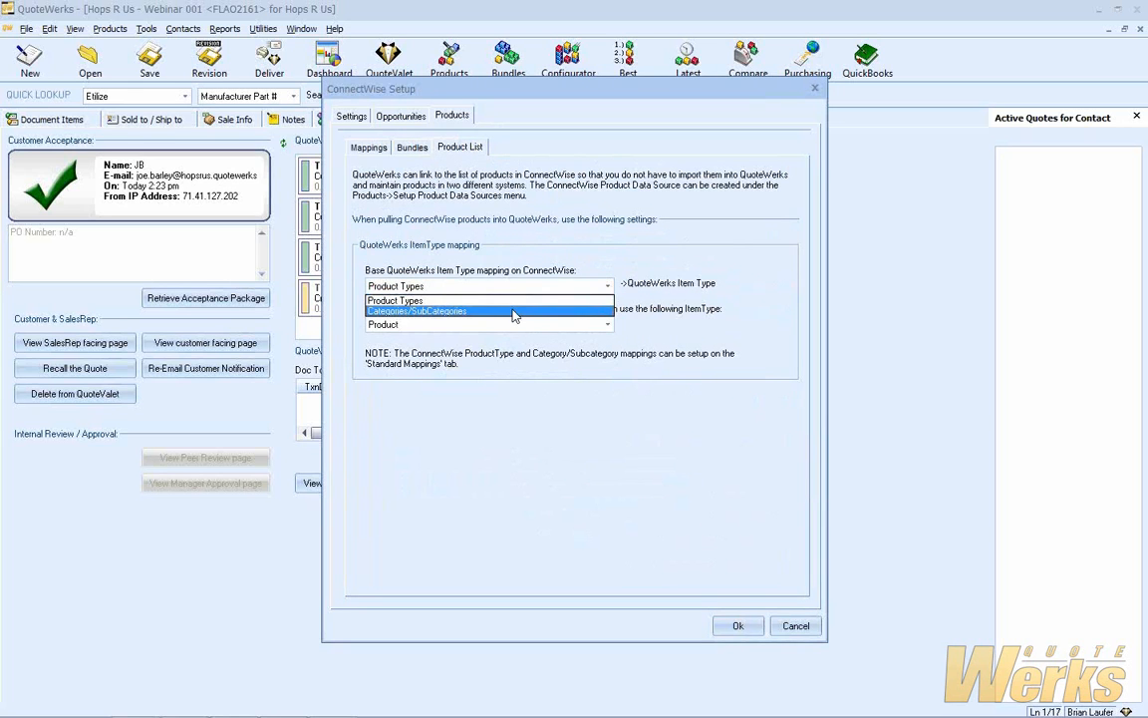
{"action": "left_click", "coordinate": [518, 289]}
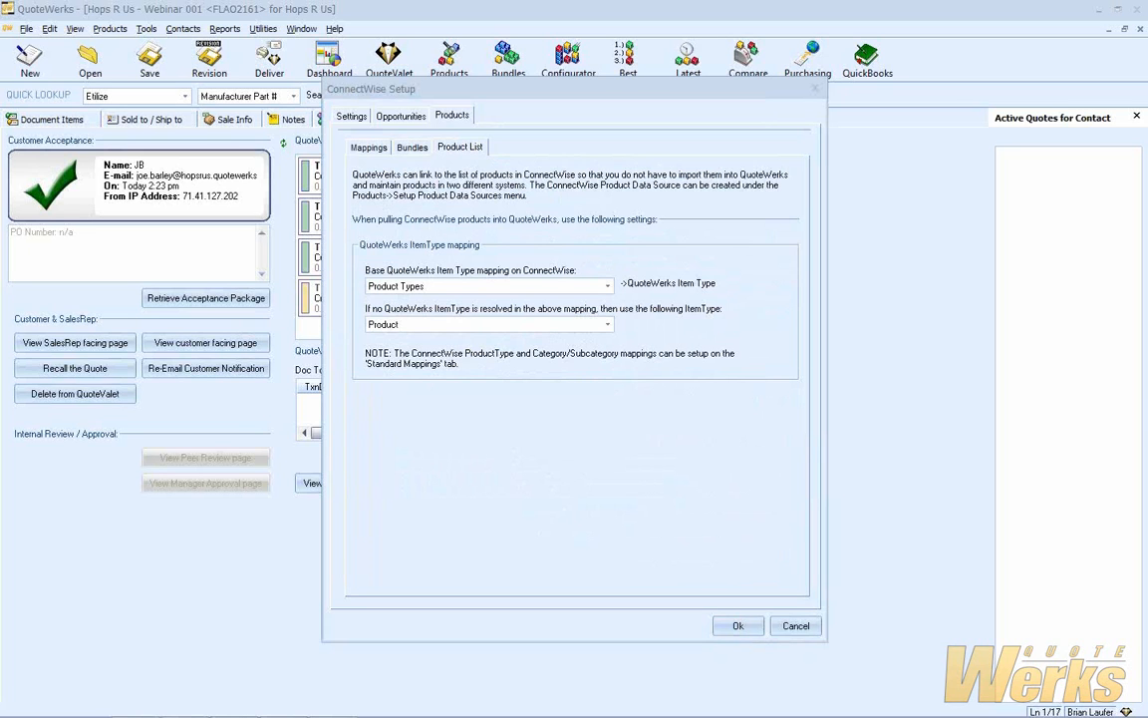
{"action": "left_click", "coordinate": [355, 117]}
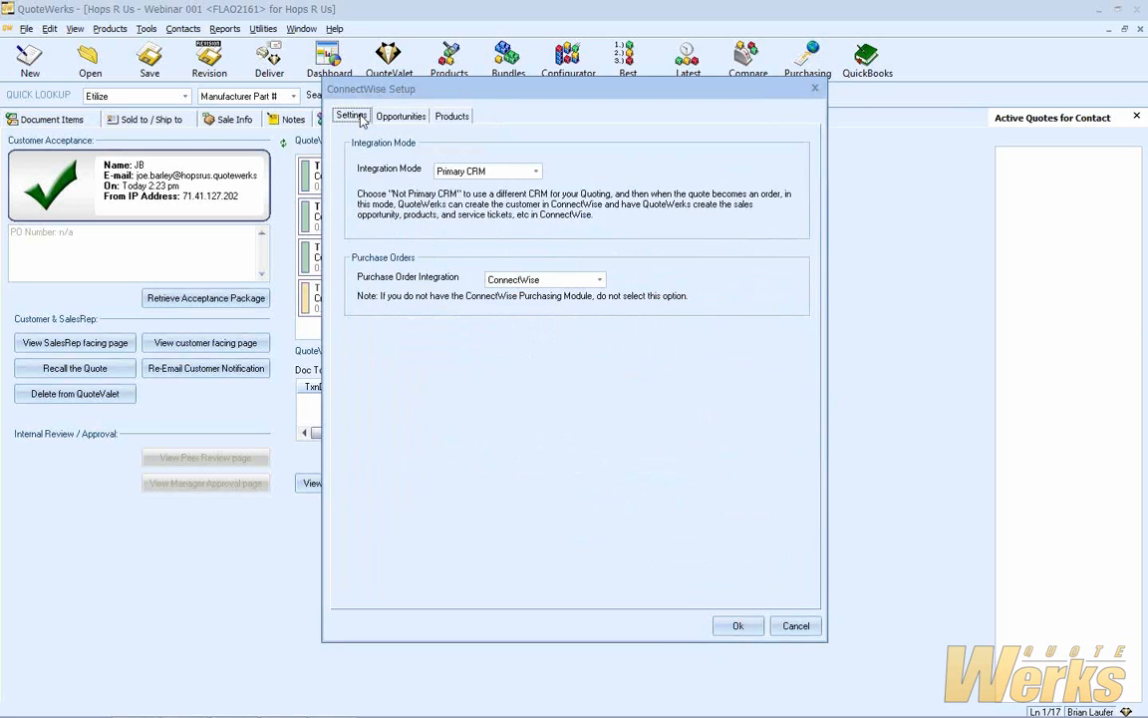
{"action": "left_click", "coordinate": [385, 115]}
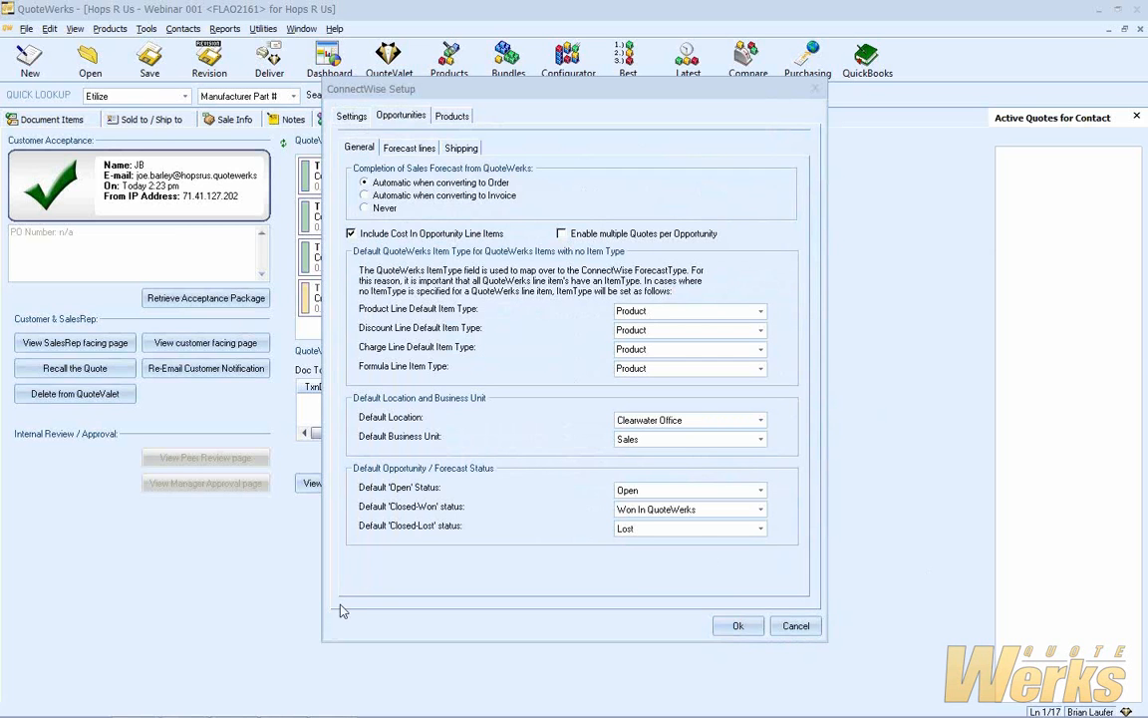
Switch to ConnectWise, examine the WirelessNeeds bundle's component products in the Hops R Us opportunity, and return to its product record
{"action": "mouse_move", "coordinate": [245, 706]}
{"action": "left_click", "coordinate": [281, 704]}
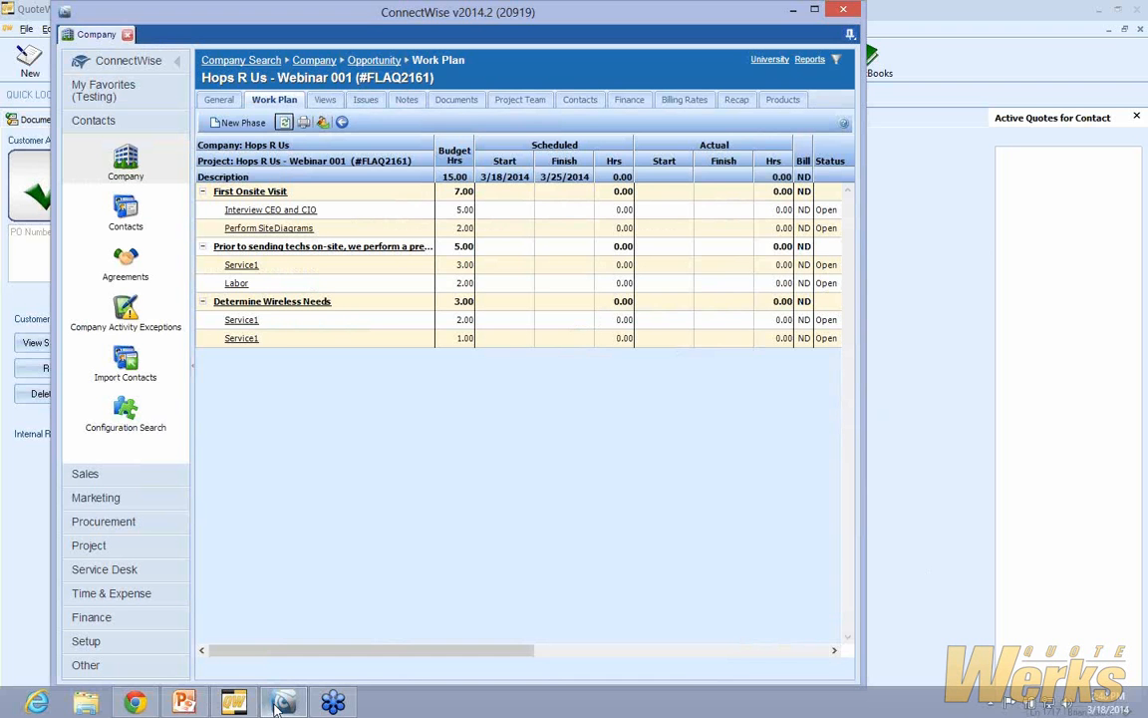
{"action": "left_click", "coordinate": [361, 62]}
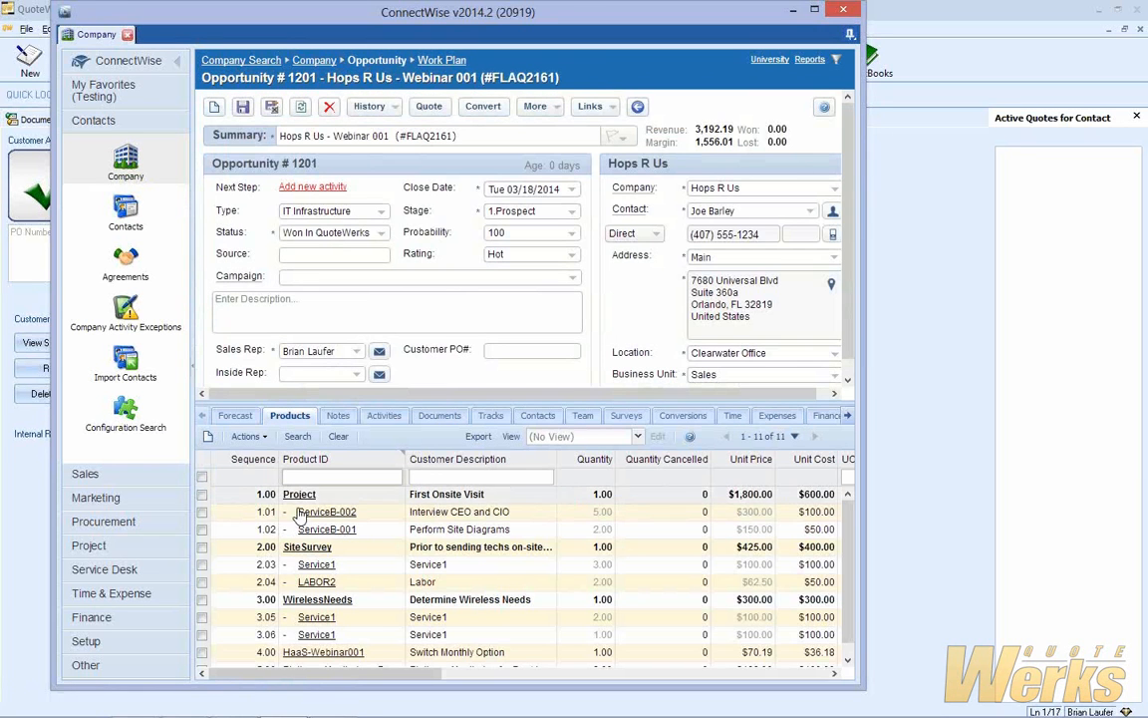
{"action": "left_click", "coordinate": [317, 599]}
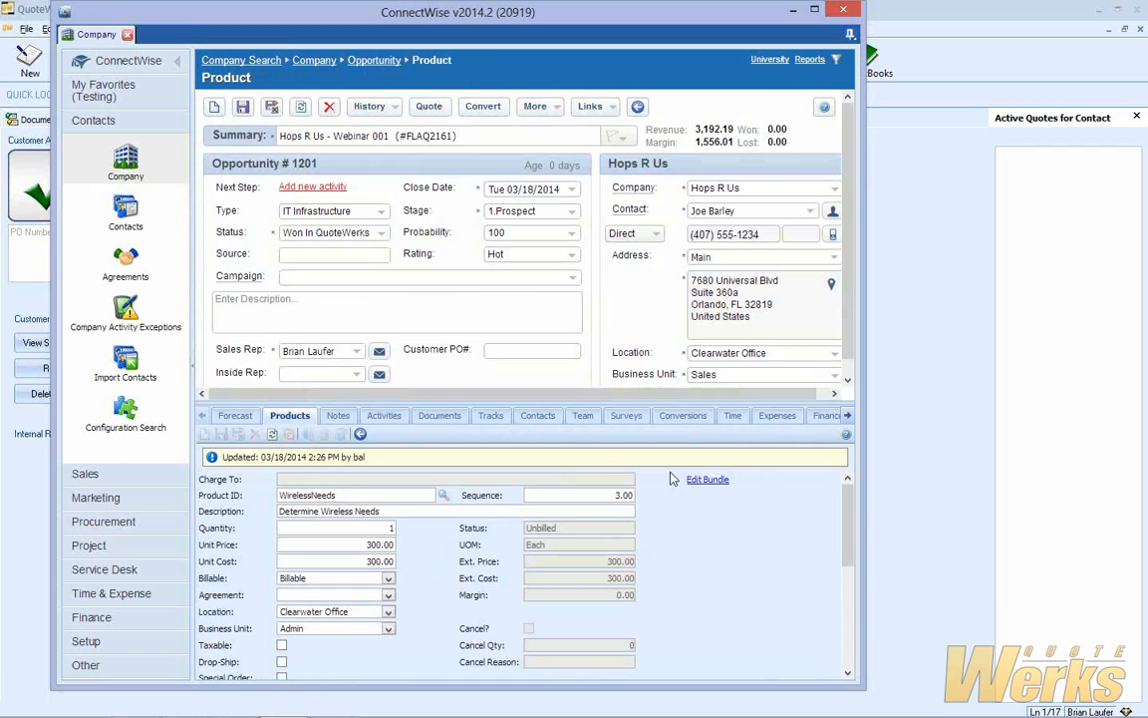
{"action": "left_click", "coordinate": [697, 481]}
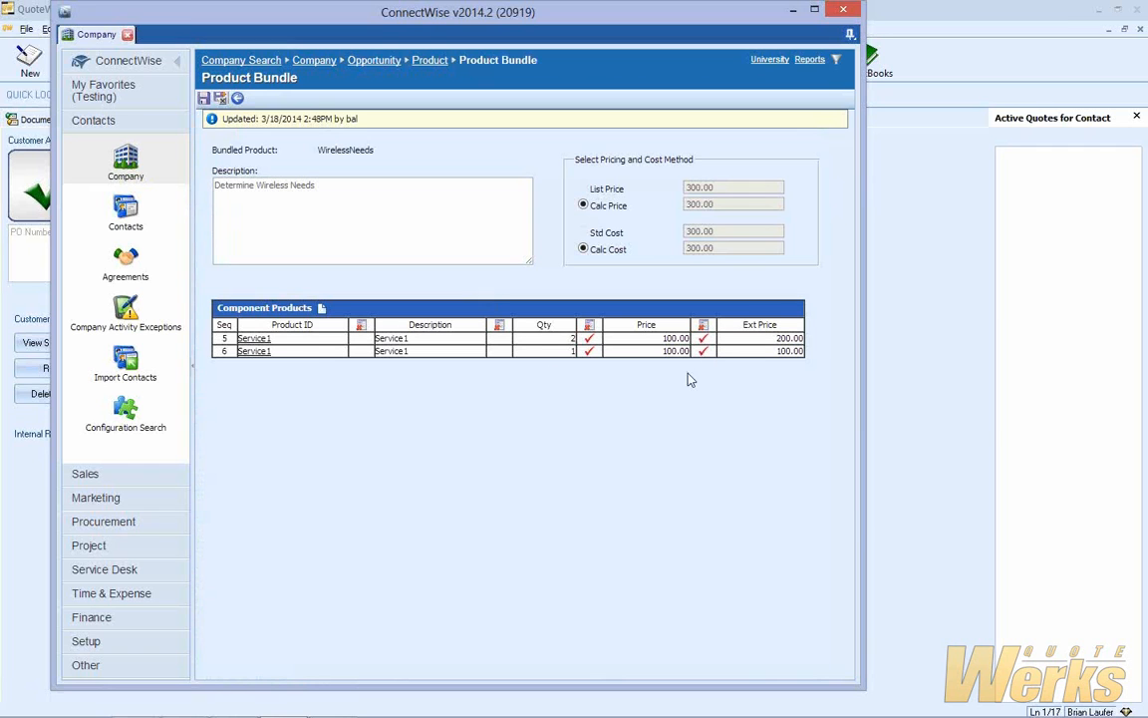
{"action": "left_click", "coordinate": [428, 60]}
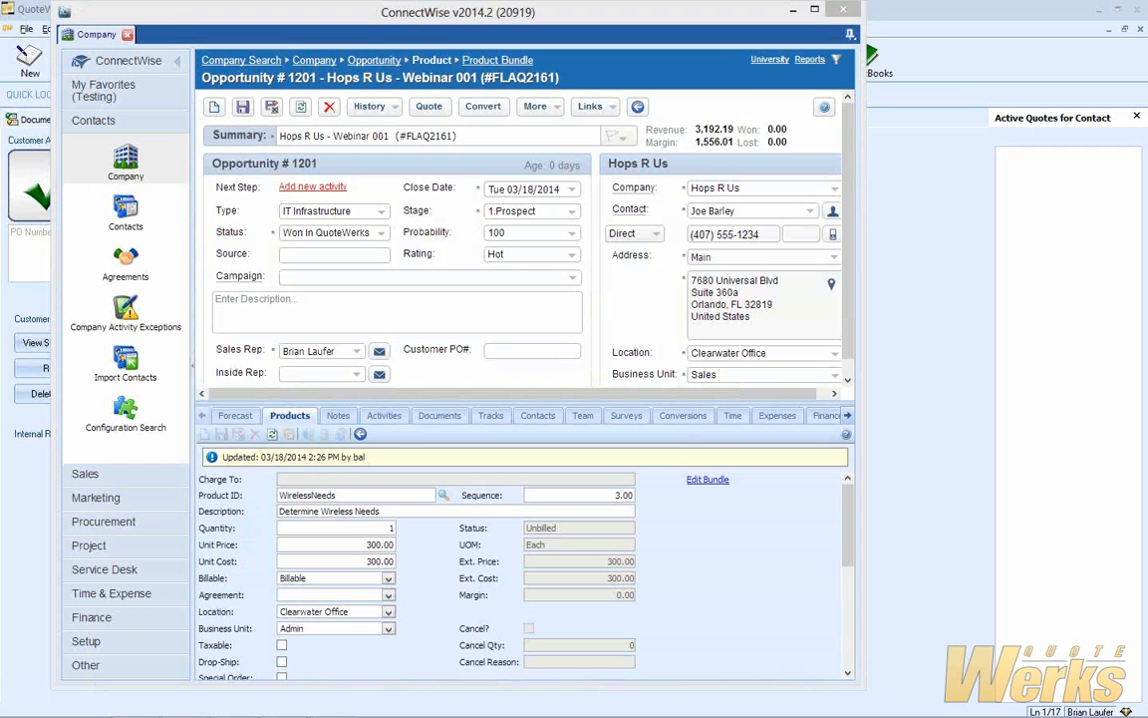
{"action": "mouse_move", "coordinate": [858, 714]}
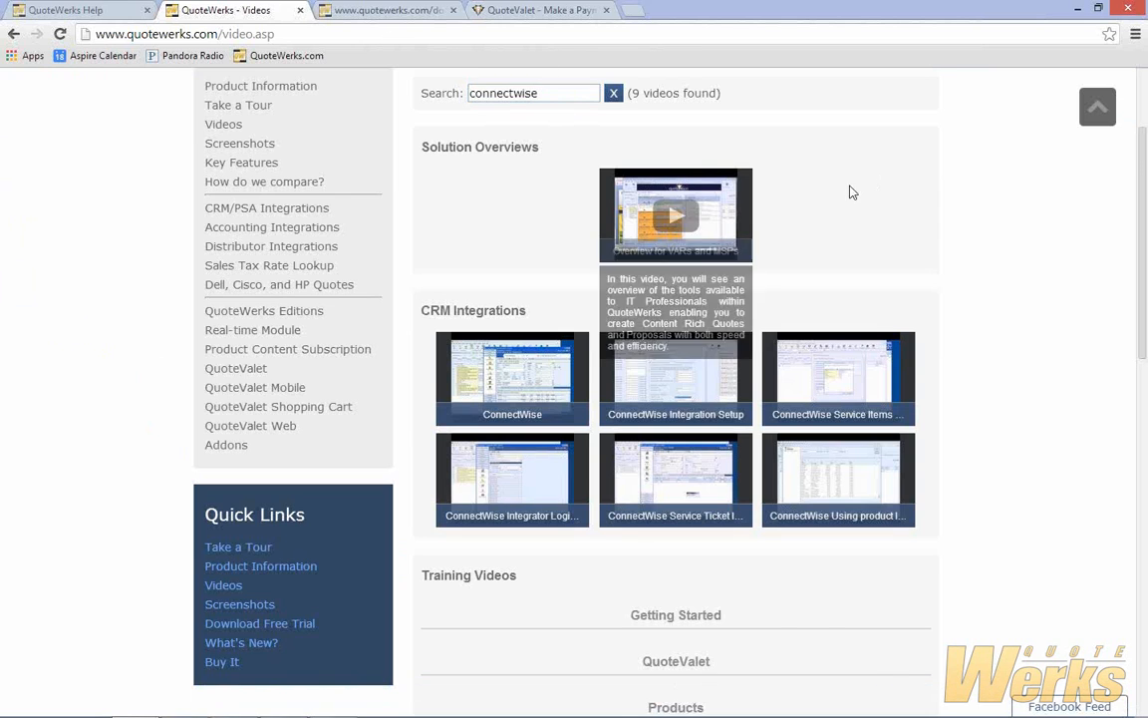
Open the QuoteWerks Update Center through the website's download area and show all available updates
{"action": "scroll", "coordinate": [838, 200], "scroll_direction": "up", "scroll_amount": 2}
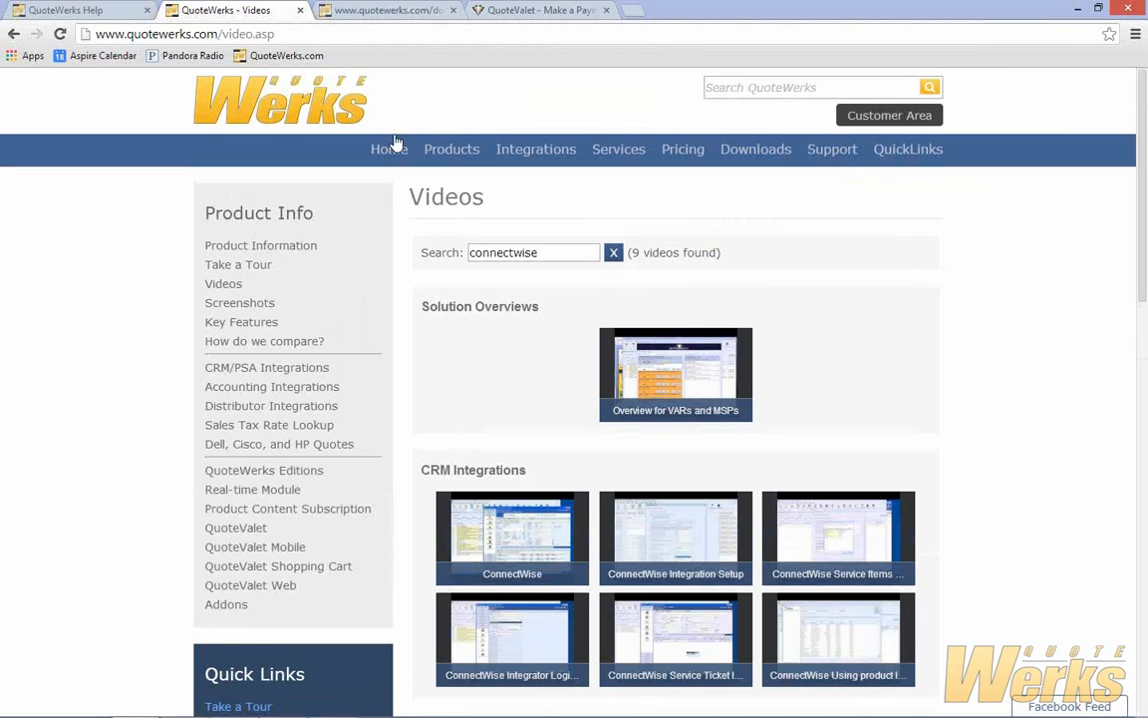
{"action": "mouse_move", "coordinate": [863, 171]}
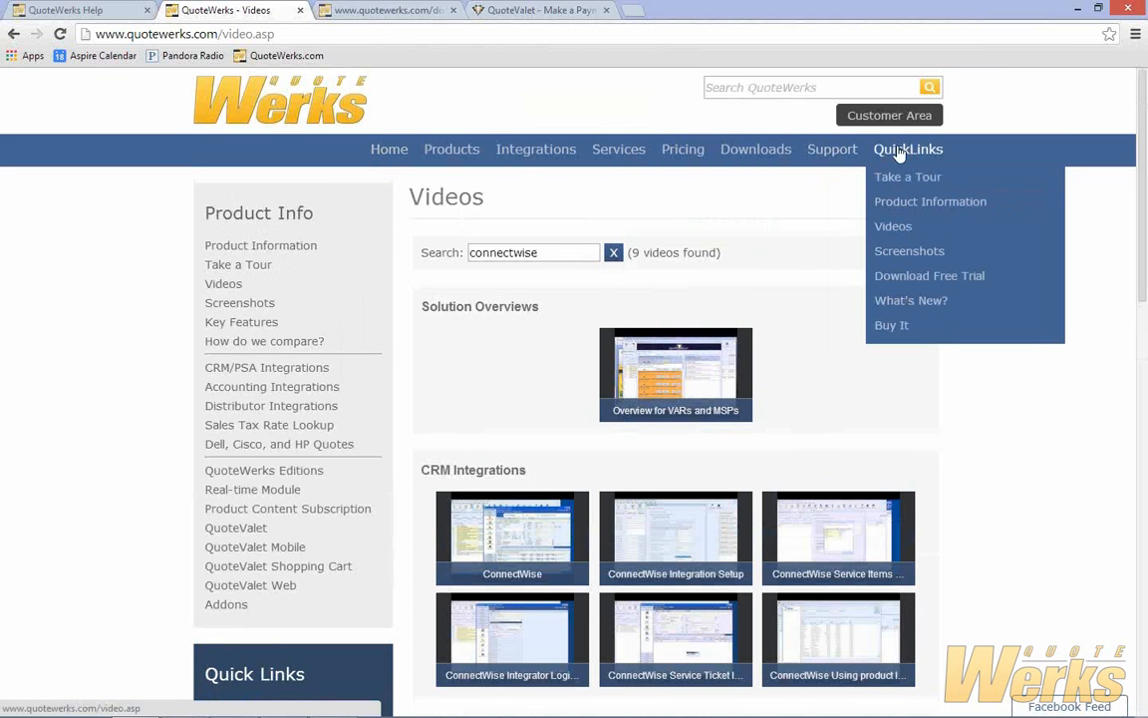
{"action": "mouse_move", "coordinate": [743, 149]}
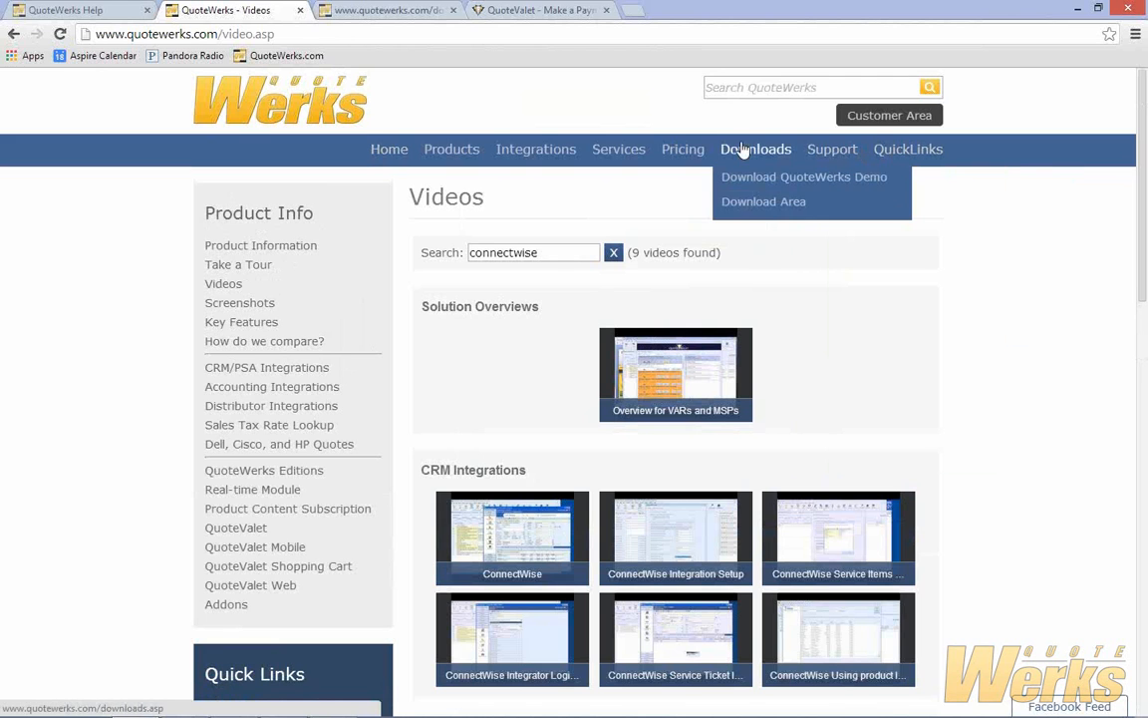
{"action": "left_click", "coordinate": [754, 204]}
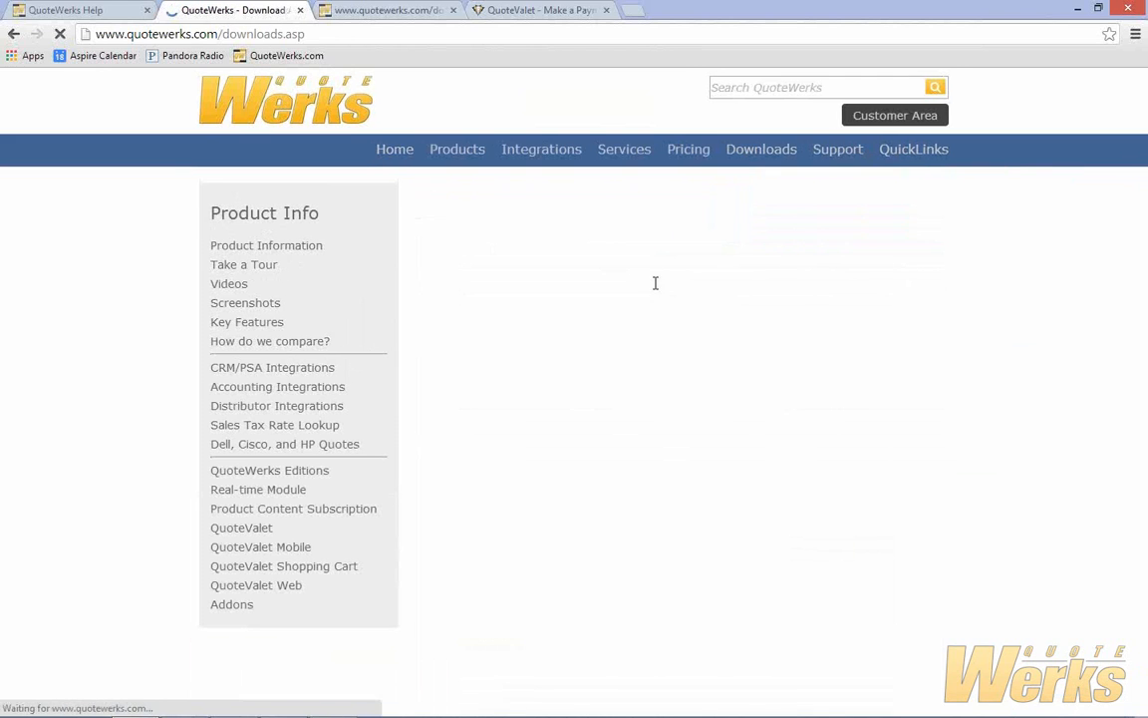
{"action": "left_click", "coordinate": [520, 335]}
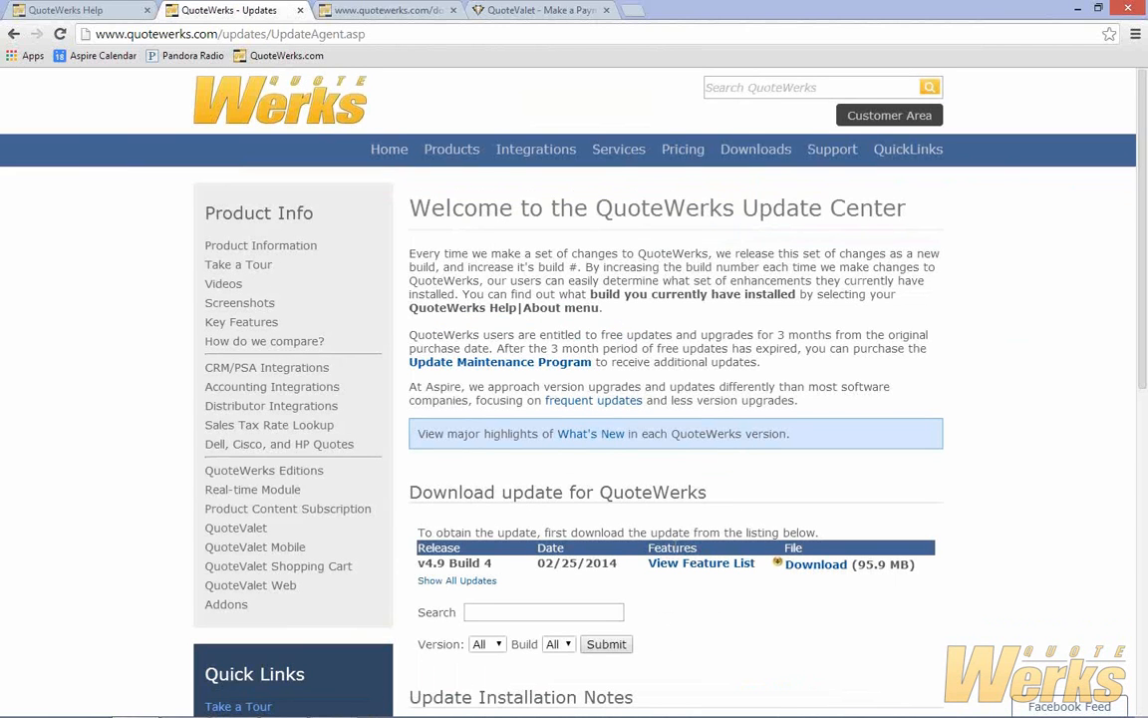
{"action": "left_click", "coordinate": [460, 582]}
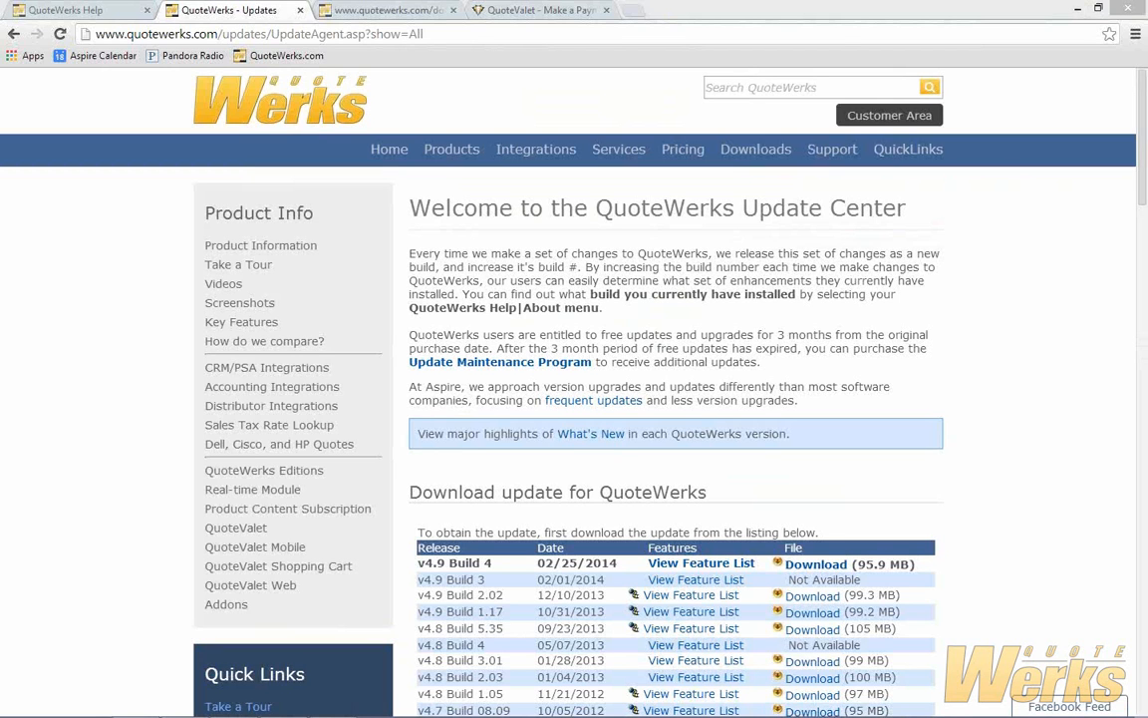
Return to QuoteWerks and accept the ConnectWise and contact manager setups
{"action": "left_click", "coordinate": [1078, 8]}
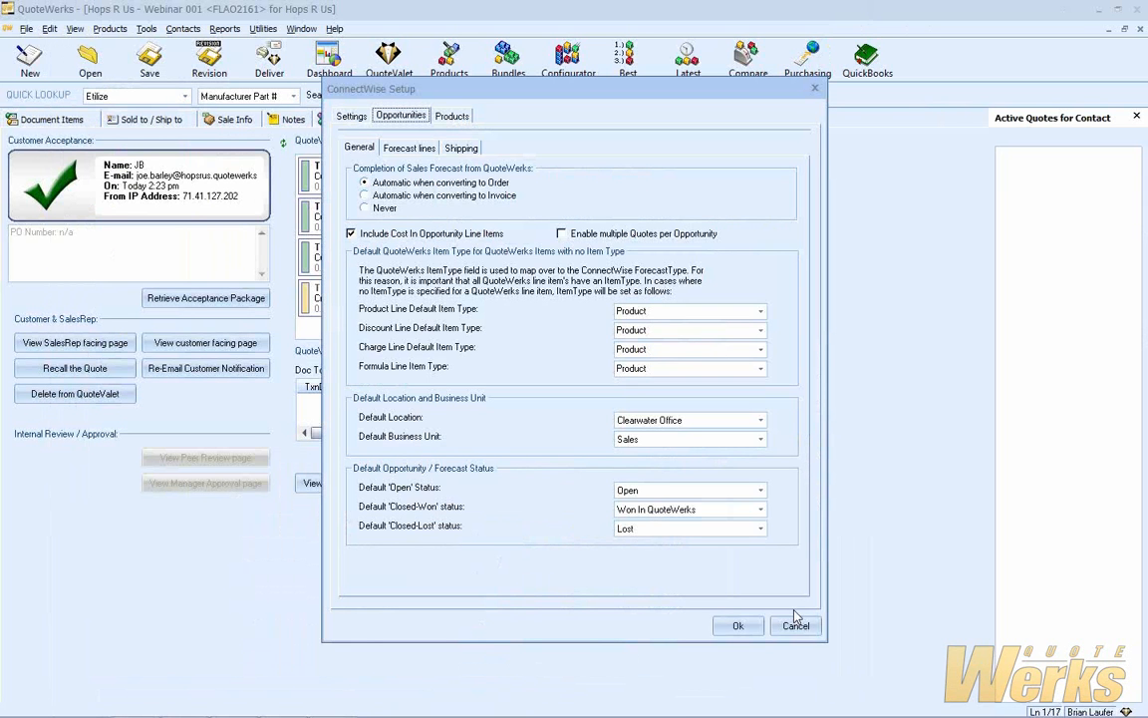
{"action": "left_click", "coordinate": [739, 628]}
{"action": "left_click", "coordinate": [701, 598]}
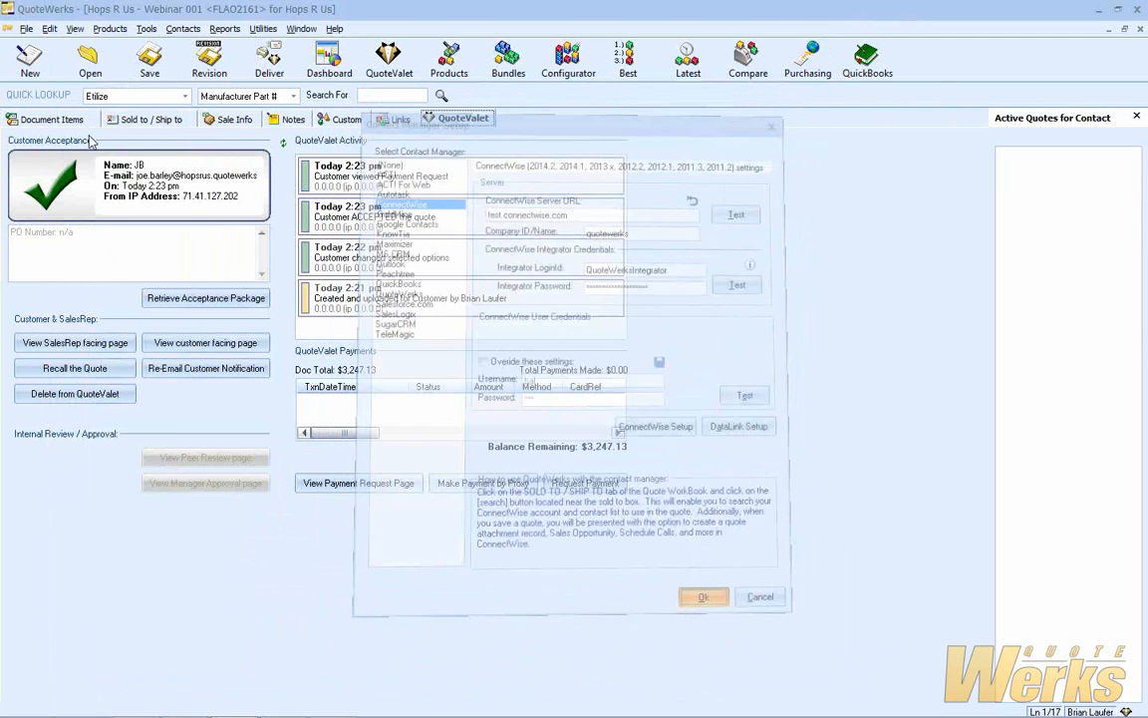
Review the Etilize Content Subscription settings in Real-time Setup and its category to QuoteWerks ItemType mapping, leaving the mapping without changes
{"action": "left_click", "coordinate": [145, 29]}
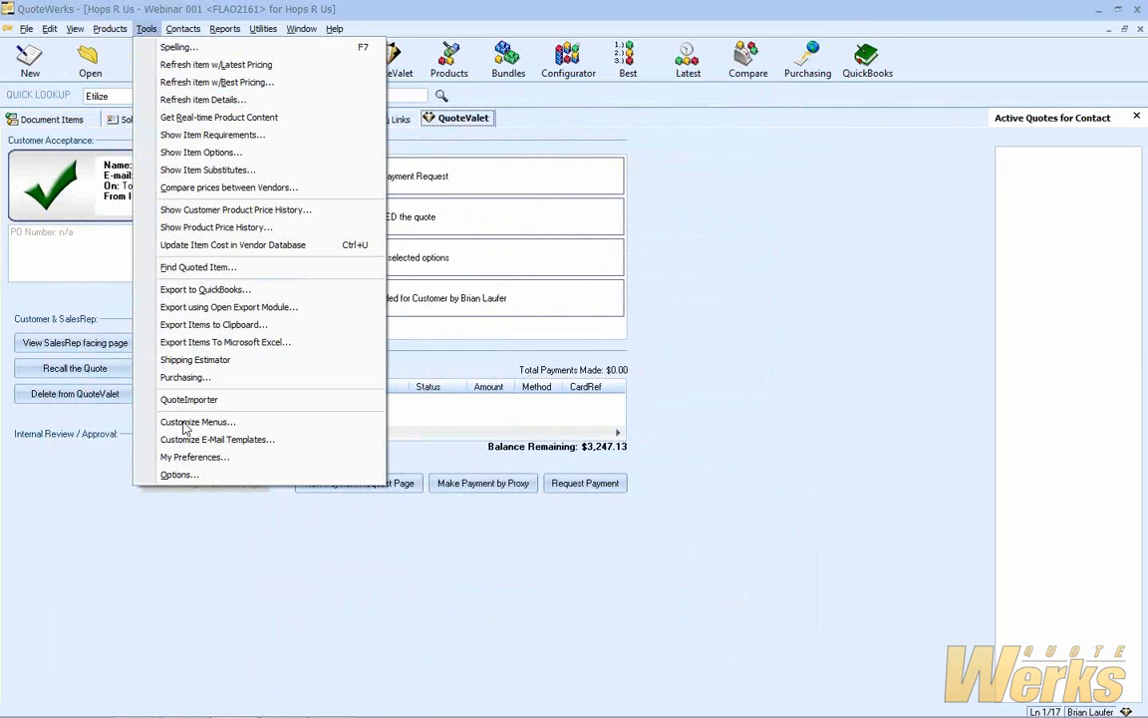
{"action": "left_click", "coordinate": [178, 474]}
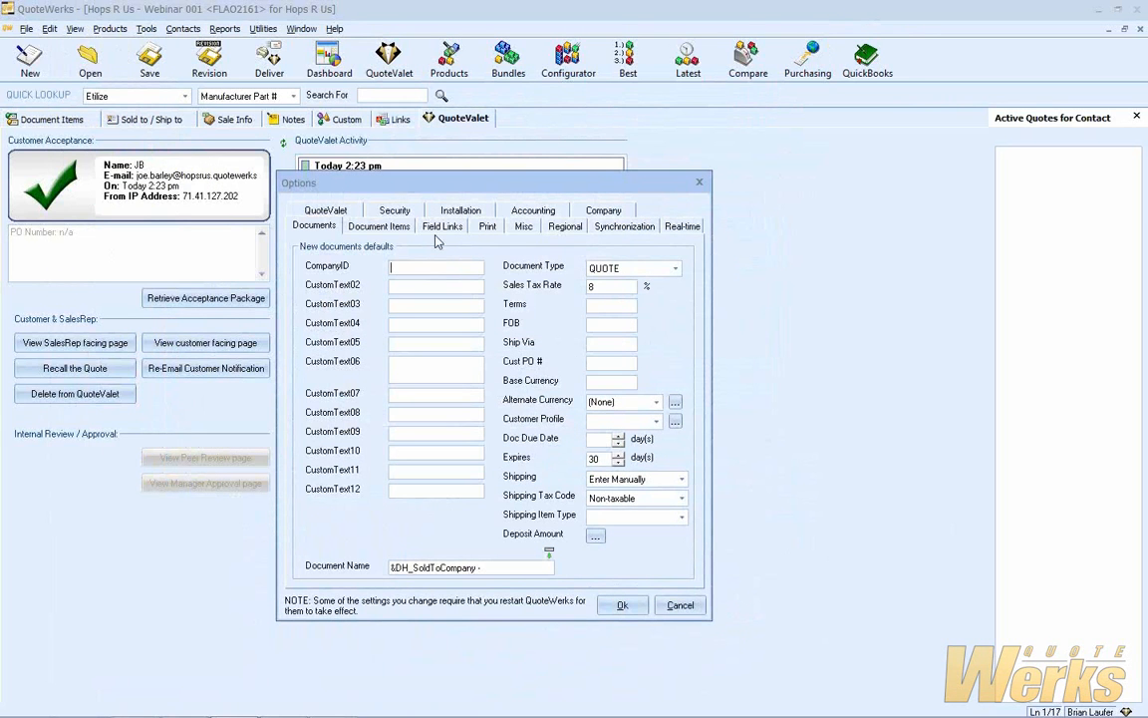
{"action": "left_click", "coordinate": [684, 226]}
{"action": "left_click", "coordinate": [635, 299]}
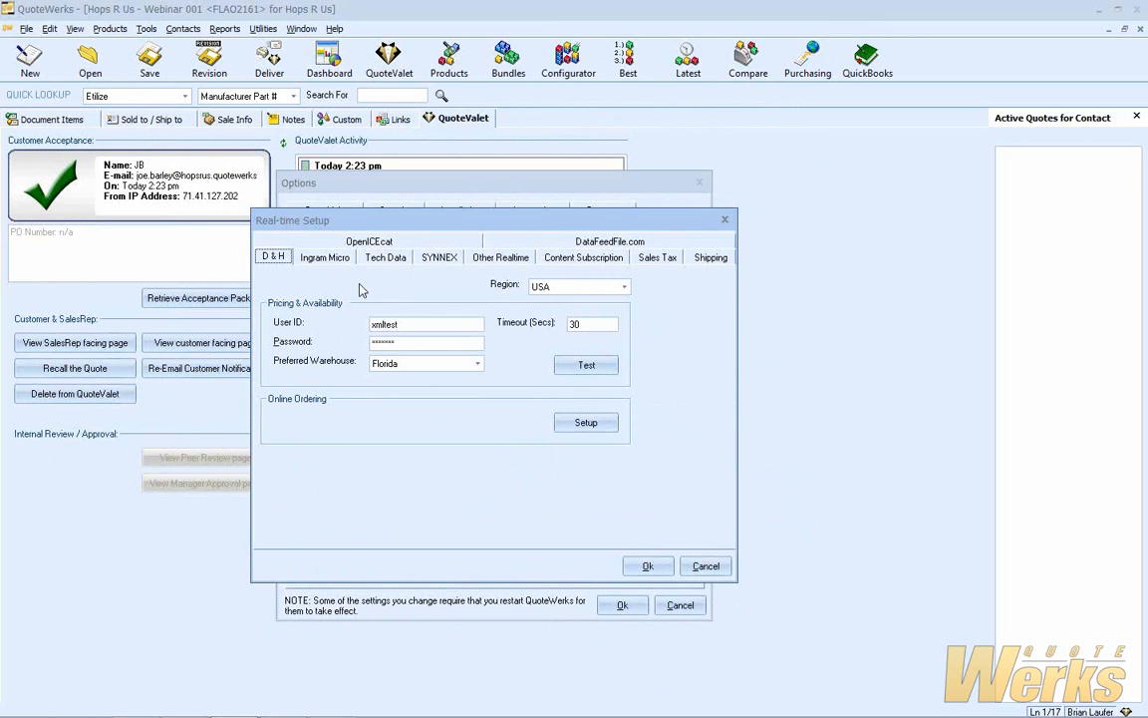
{"action": "left_click", "coordinate": [594, 263]}
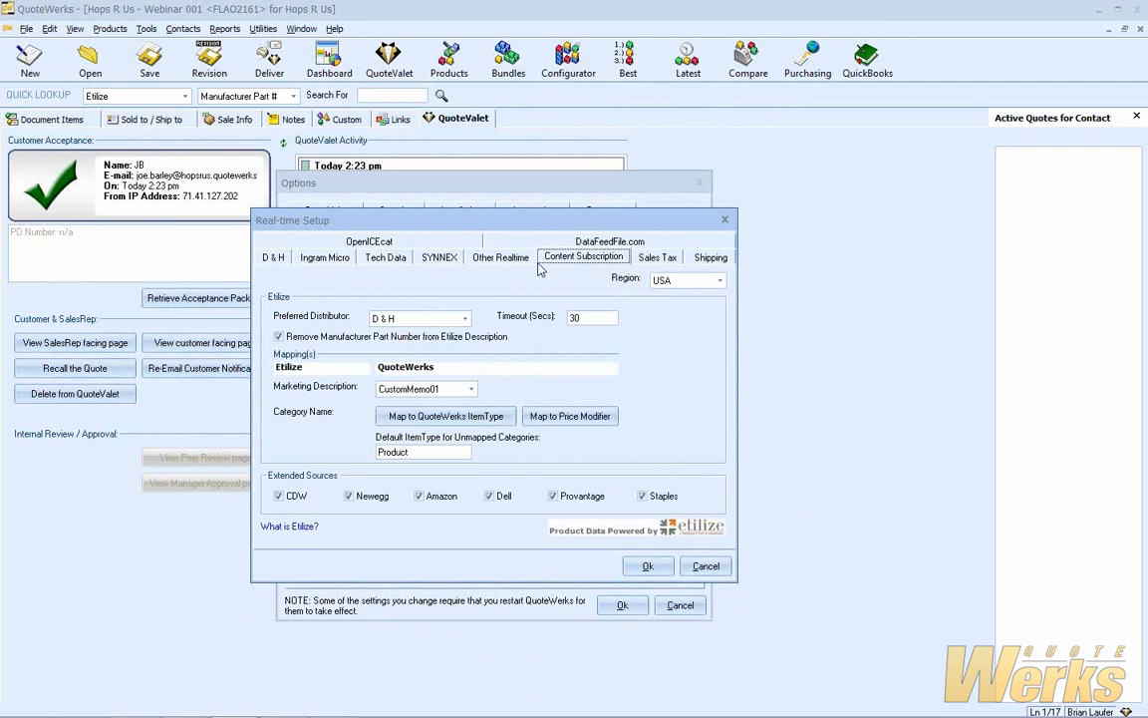
{"action": "left_click", "coordinate": [459, 416]}
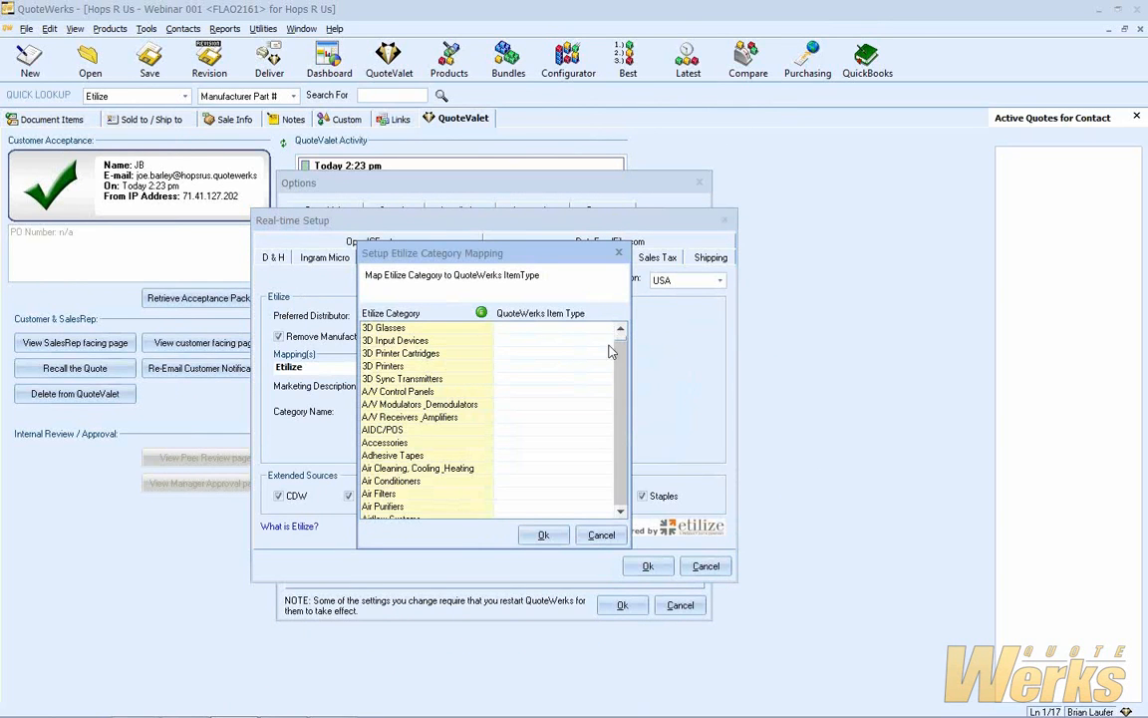
{"action": "left_click_drag", "start_coordinate": [621, 339], "coordinate": [627, 385]}
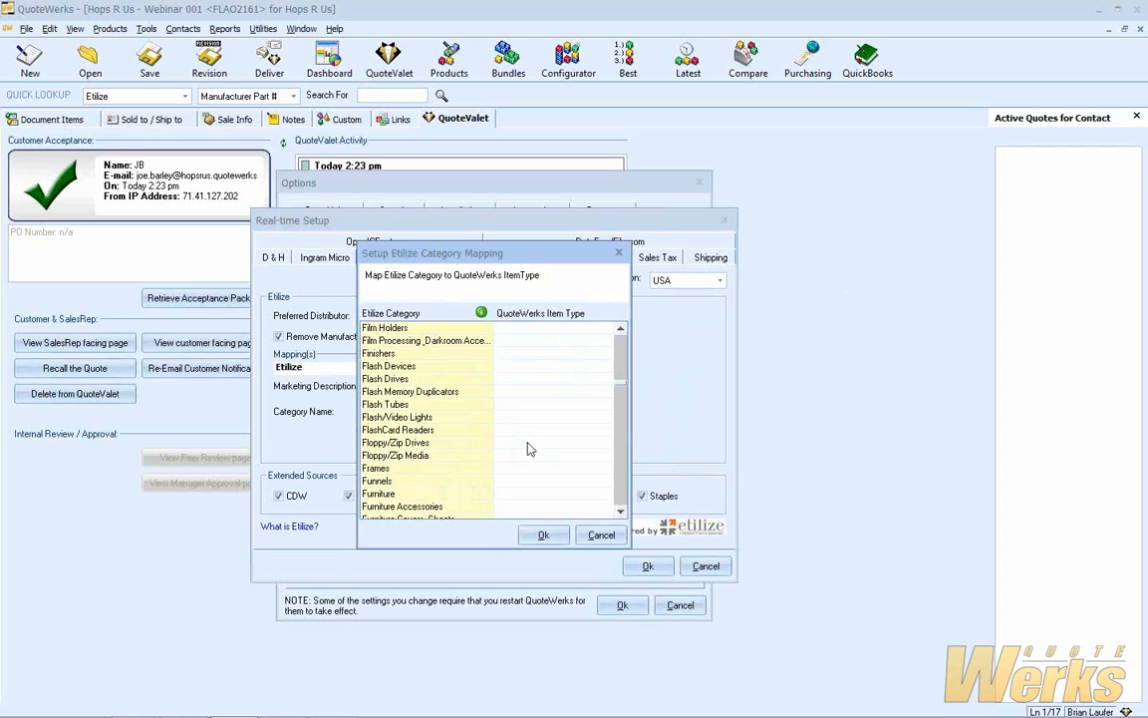
{"action": "left_click", "coordinate": [599, 537]}
Set the Etilize preferred distributor to Tech Data and accept the Real-time Setup and options
{"action": "left_click", "coordinate": [419, 319]}
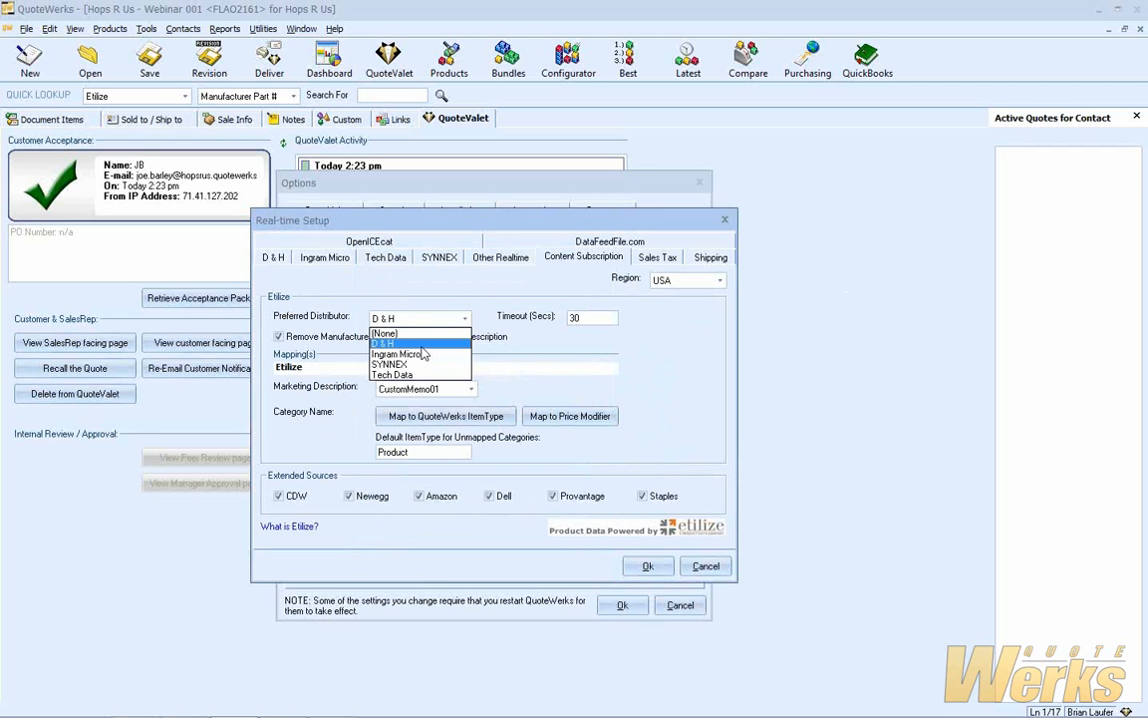
{"action": "left_click", "coordinate": [414, 375]}
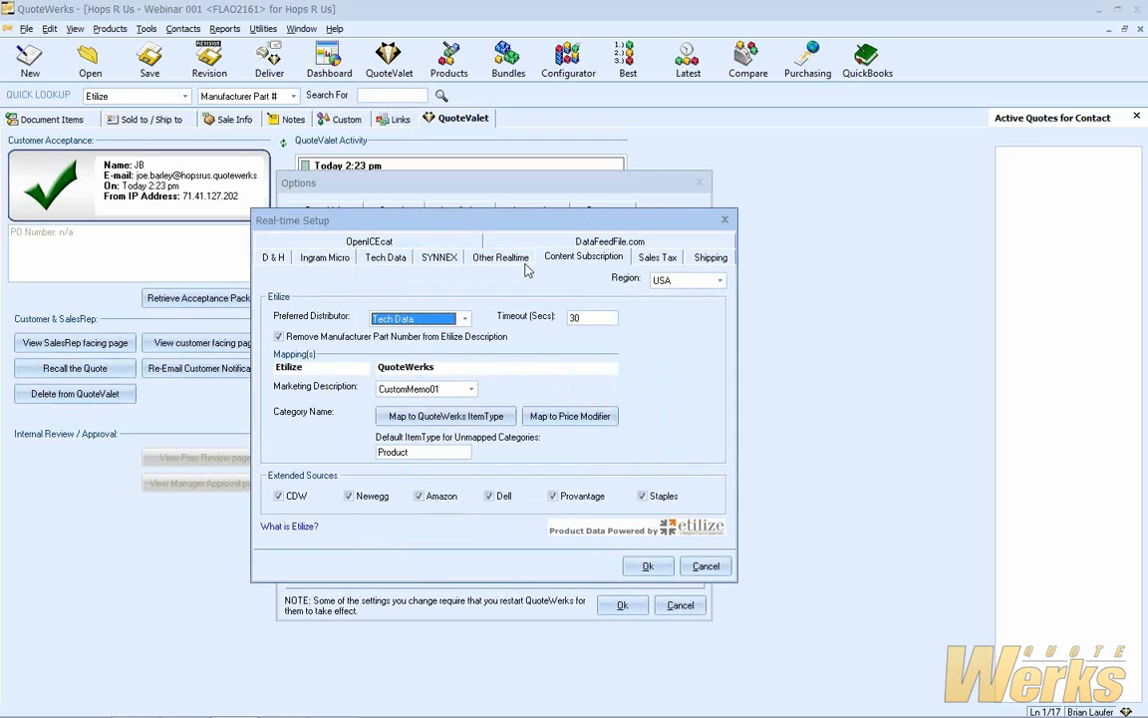
{"action": "left_click", "coordinate": [643, 567]}
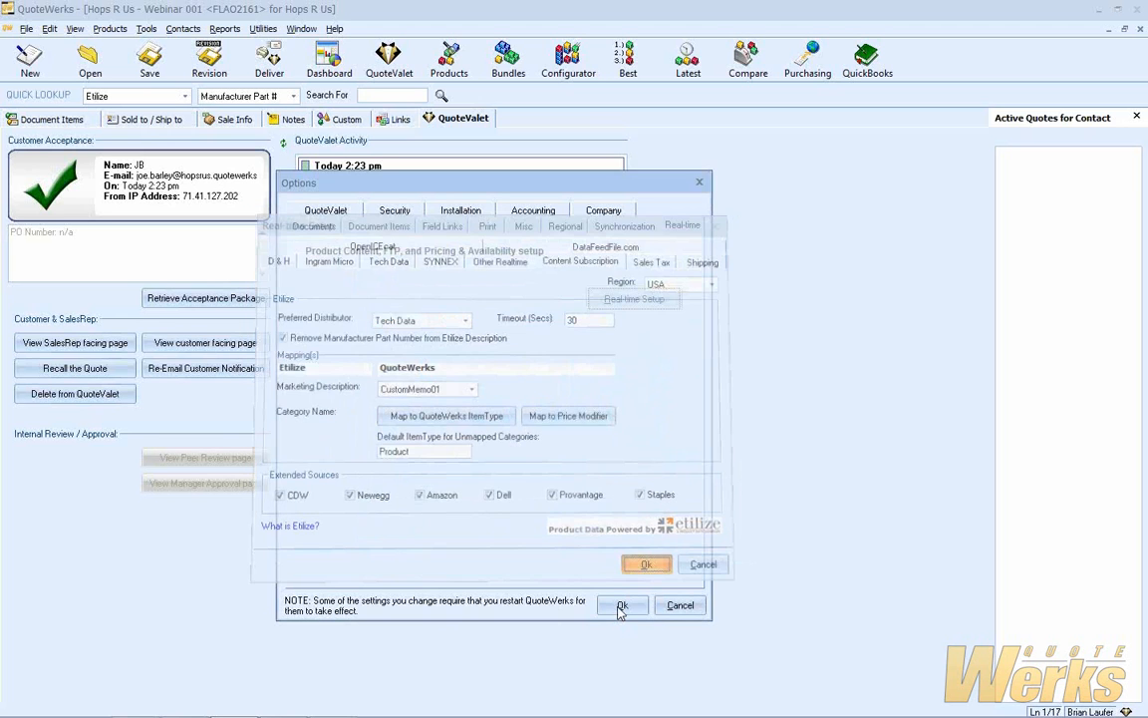
{"action": "left_click", "coordinate": [620, 606]}
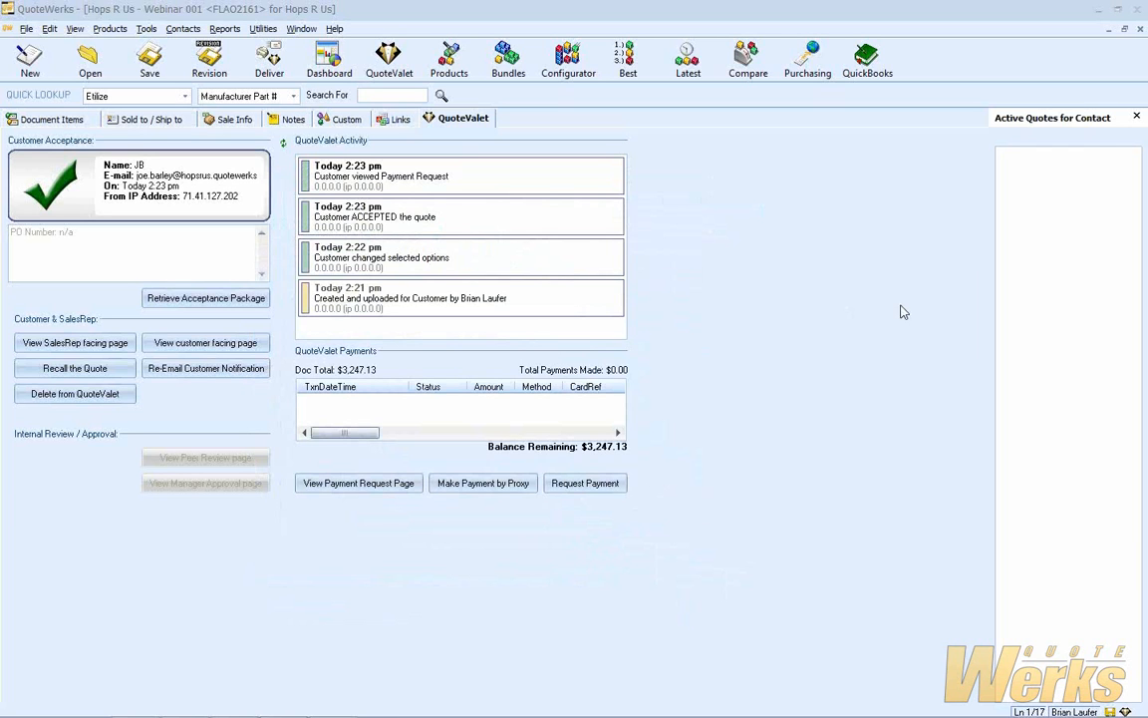
Close the Active Quotes for Contact pane, then start a new quote and show its client and shipping details
{"action": "left_click", "coordinate": [1136, 120]}
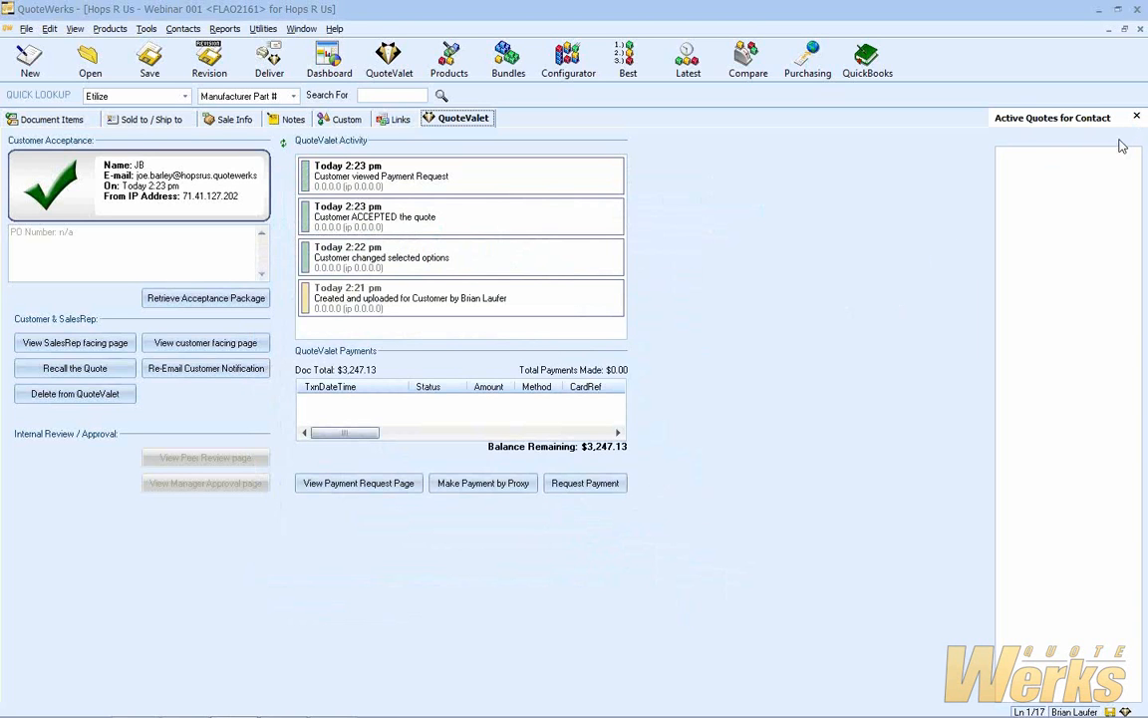
{"action": "left_click", "coordinate": [1135, 119]}
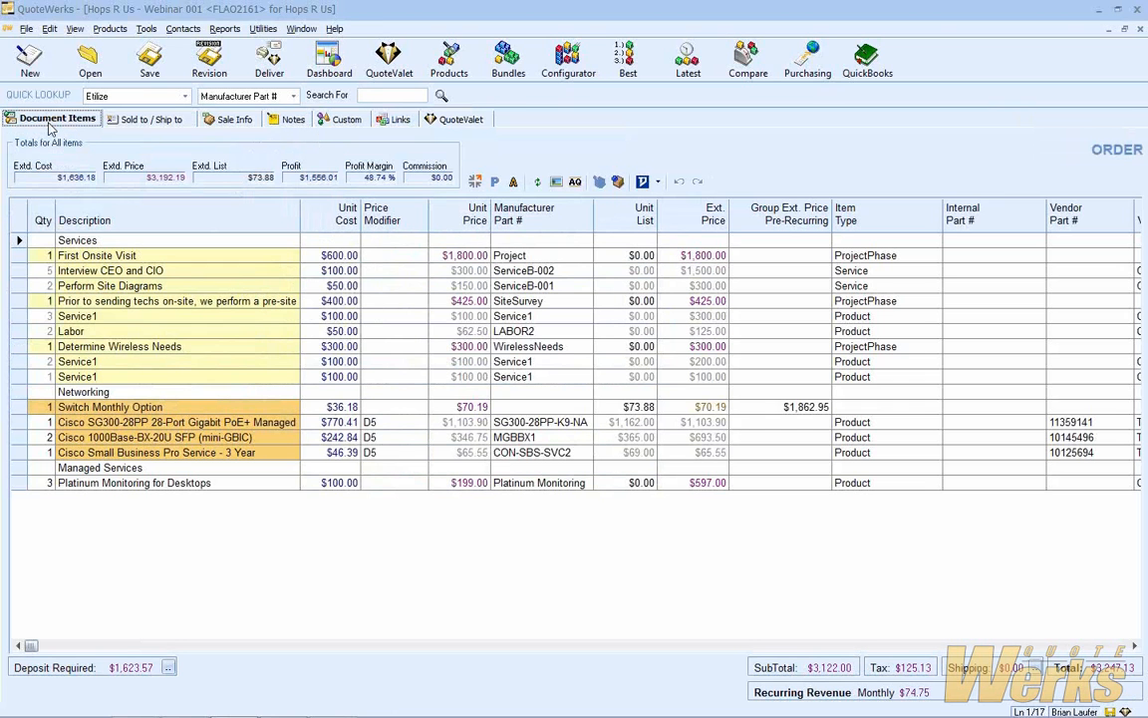
{"action": "left_click", "coordinate": [47, 119]}
{"action": "left_click", "coordinate": [29, 65]}
{"action": "left_click", "coordinate": [160, 121]}
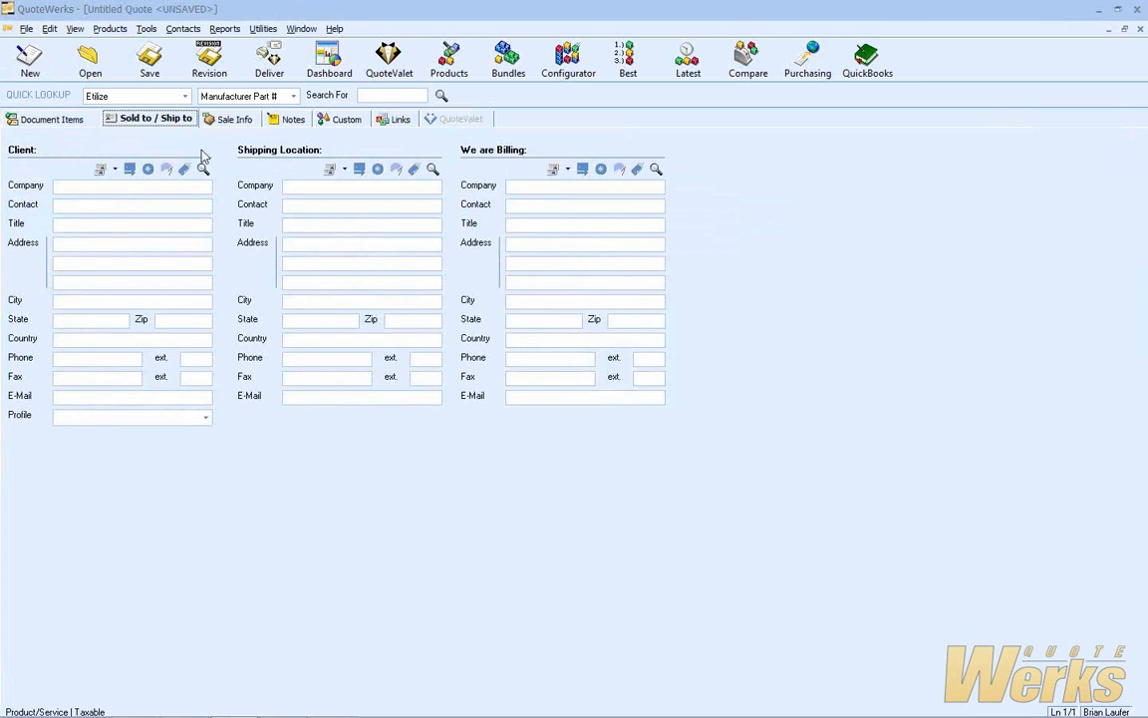
{"action": "left_click", "coordinate": [202, 168]}
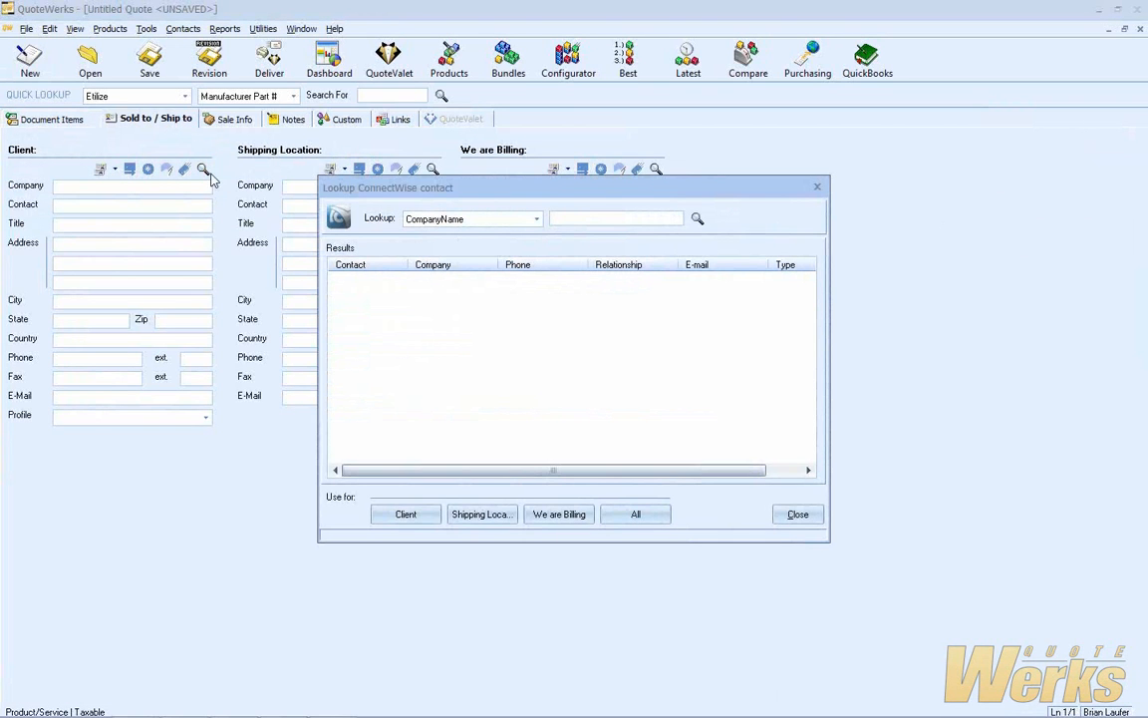
{"action": "left_click", "coordinate": [780, 515]}
{"action": "left_click", "coordinate": [103, 187]}
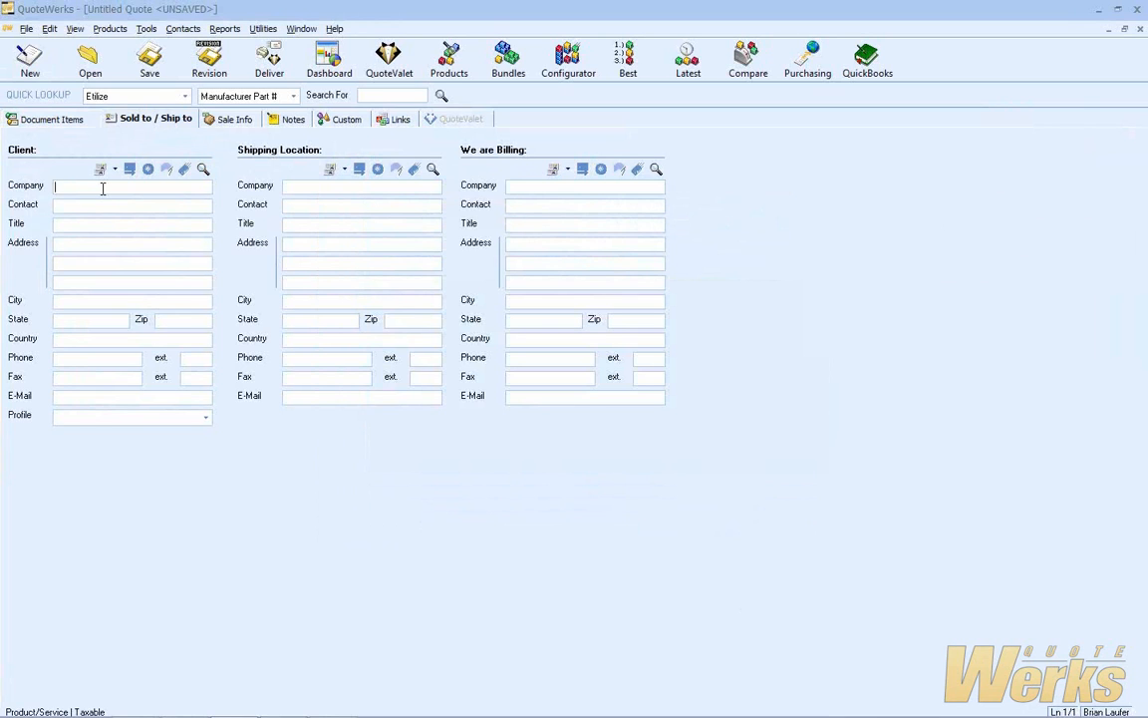
{"action": "type", "text": "c"}
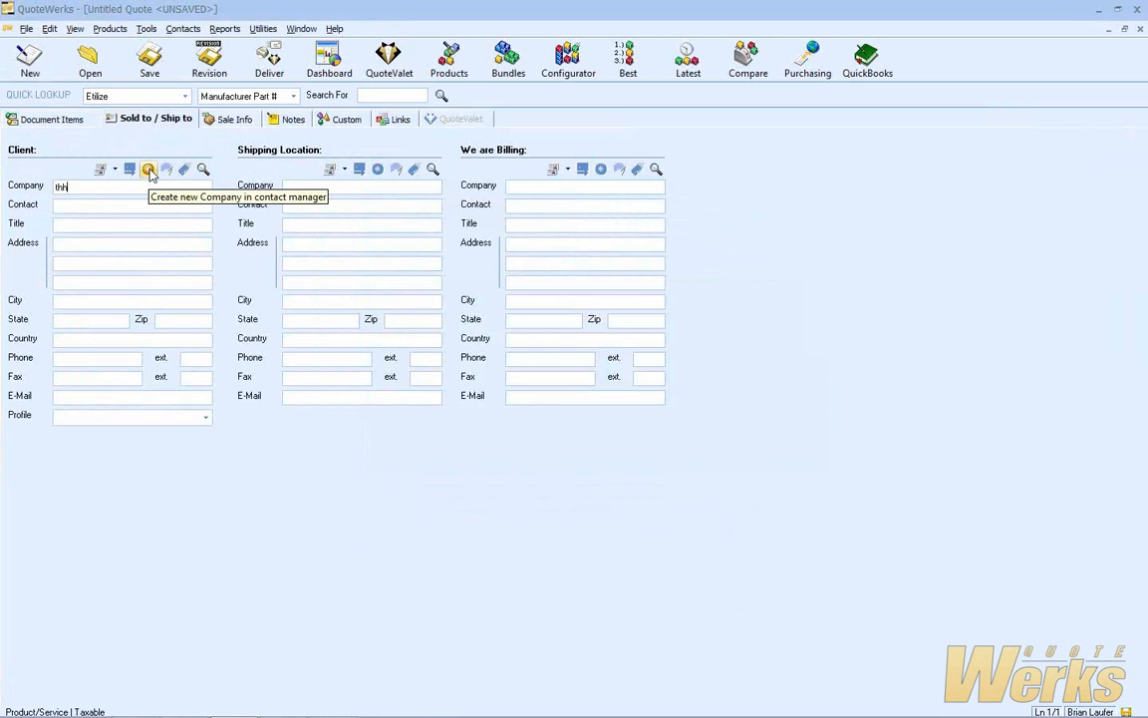
{"action": "left_click_drag", "start_coordinate": [107, 186], "coordinate": [3, 190]}
{"action": "key", "text": "Delete"}
Look up 'hop' by company name in ConnectWise, use the Hops R Us contact as the client, and close the active quotes pane
{"action": "left_click", "coordinate": [203, 169]}
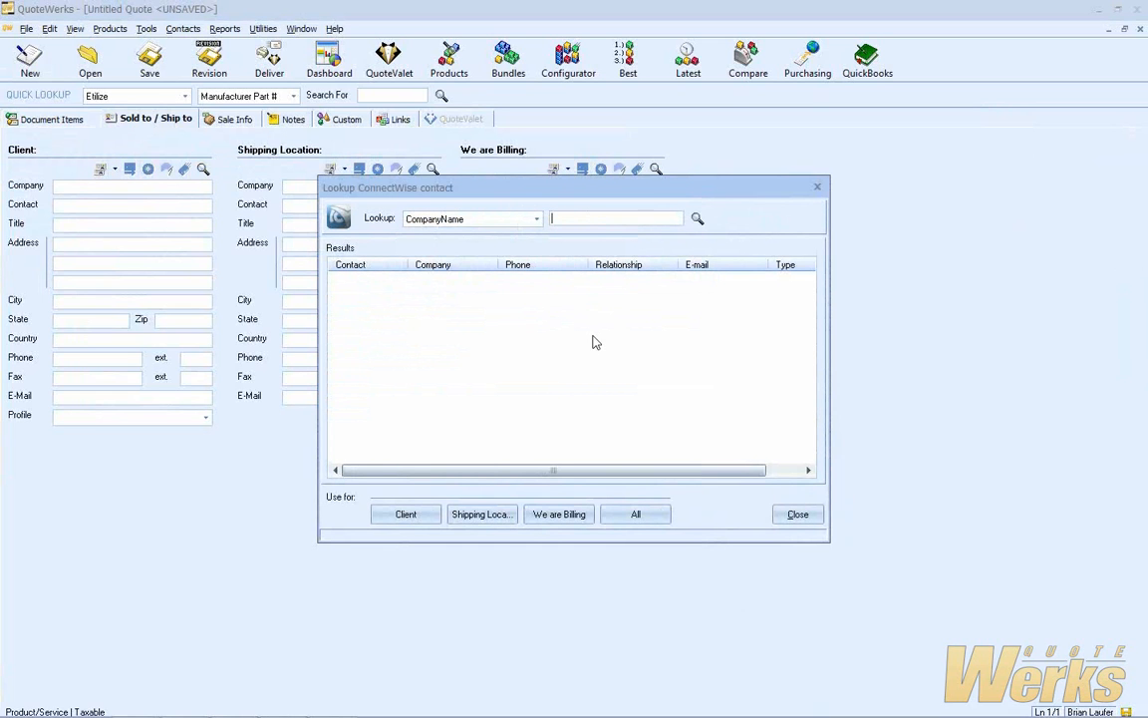
{"action": "type", "text": "hop"}
{"action": "key", "text": "Return"}
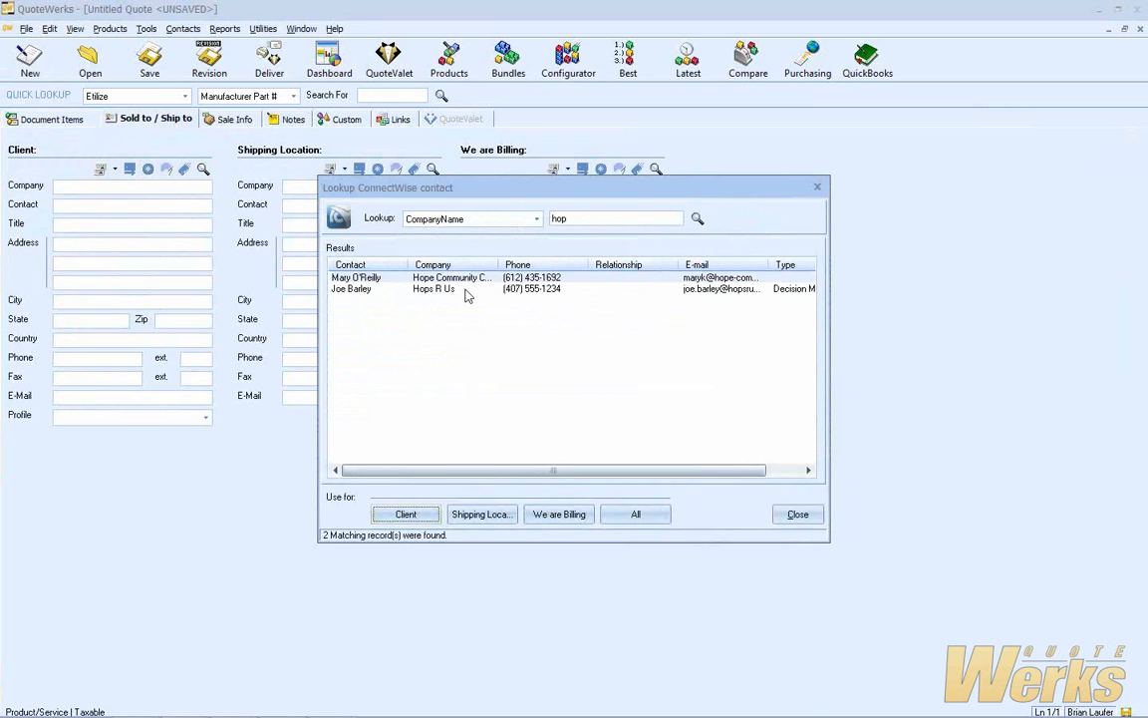
{"action": "left_click", "coordinate": [375, 289]}
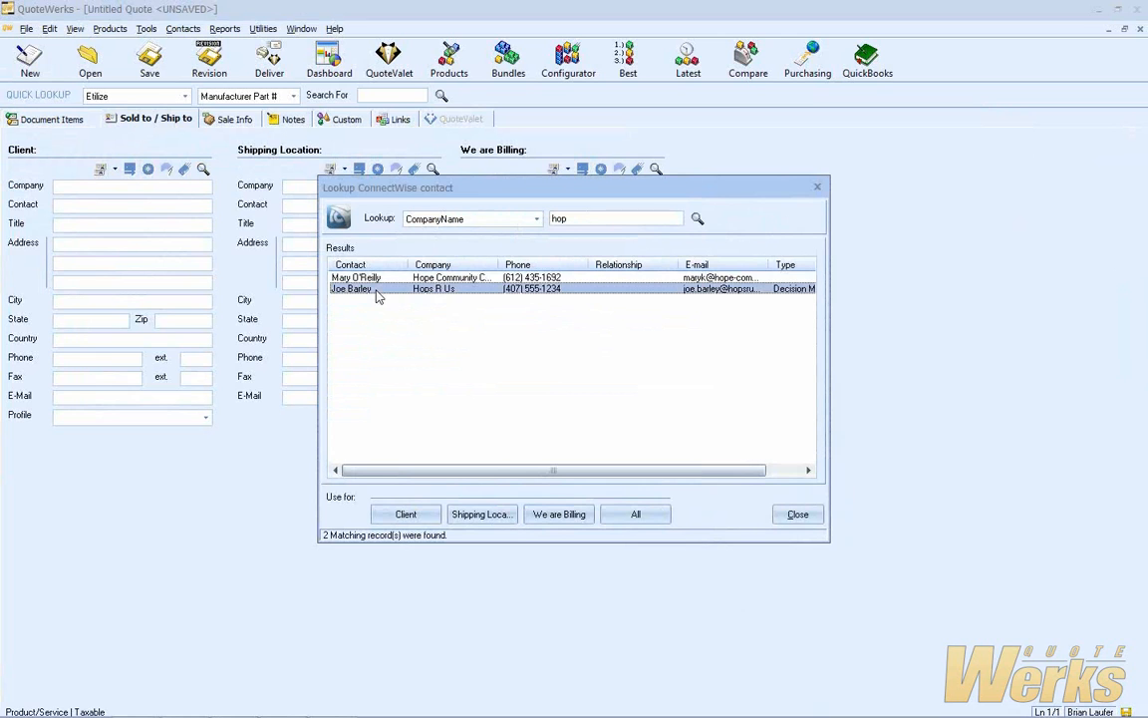
{"action": "left_click", "coordinate": [406, 514]}
{"action": "left_click", "coordinate": [798, 514]}
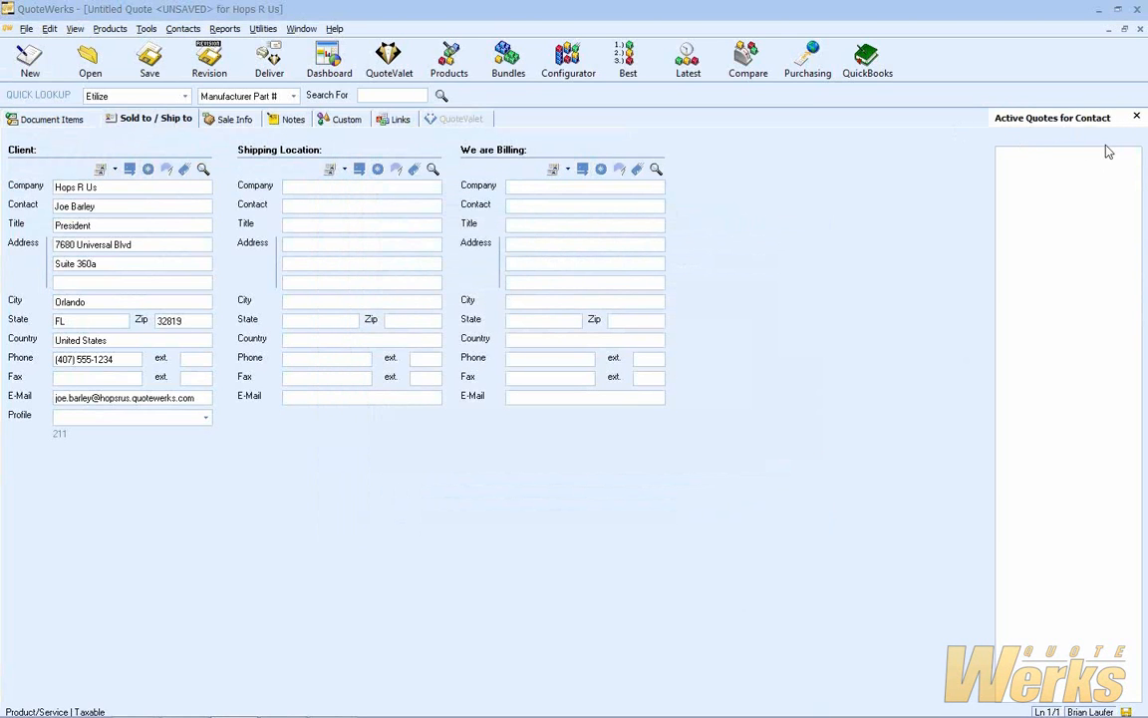
{"action": "left_click", "coordinate": [1137, 118]}
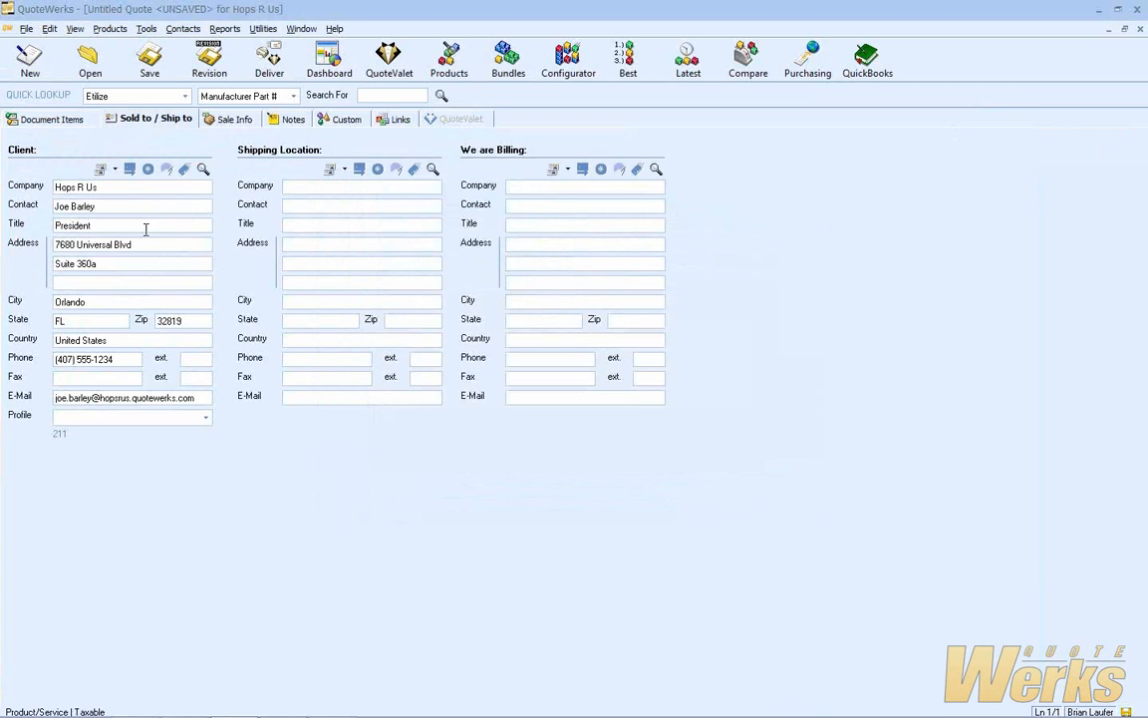
Insert a Services heading above the quote's first item line, adding Services as a new value in the heading lookup list
{"action": "left_click", "coordinate": [35, 120]}
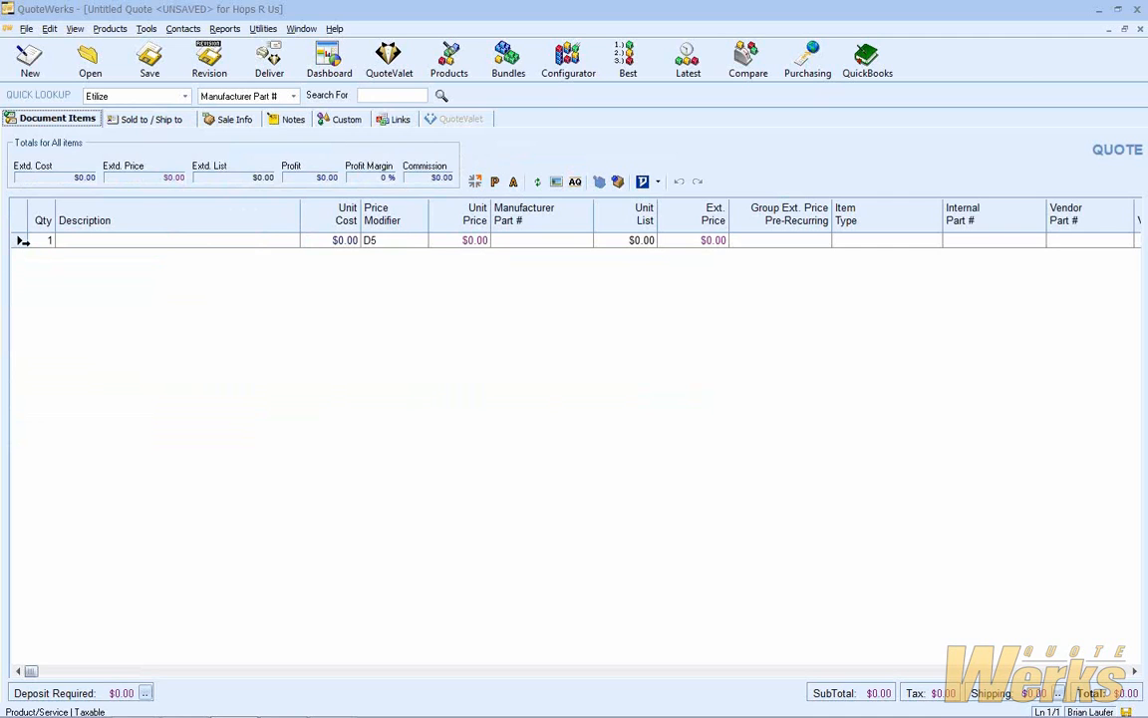
{"action": "right_click", "coordinate": [20, 241]}
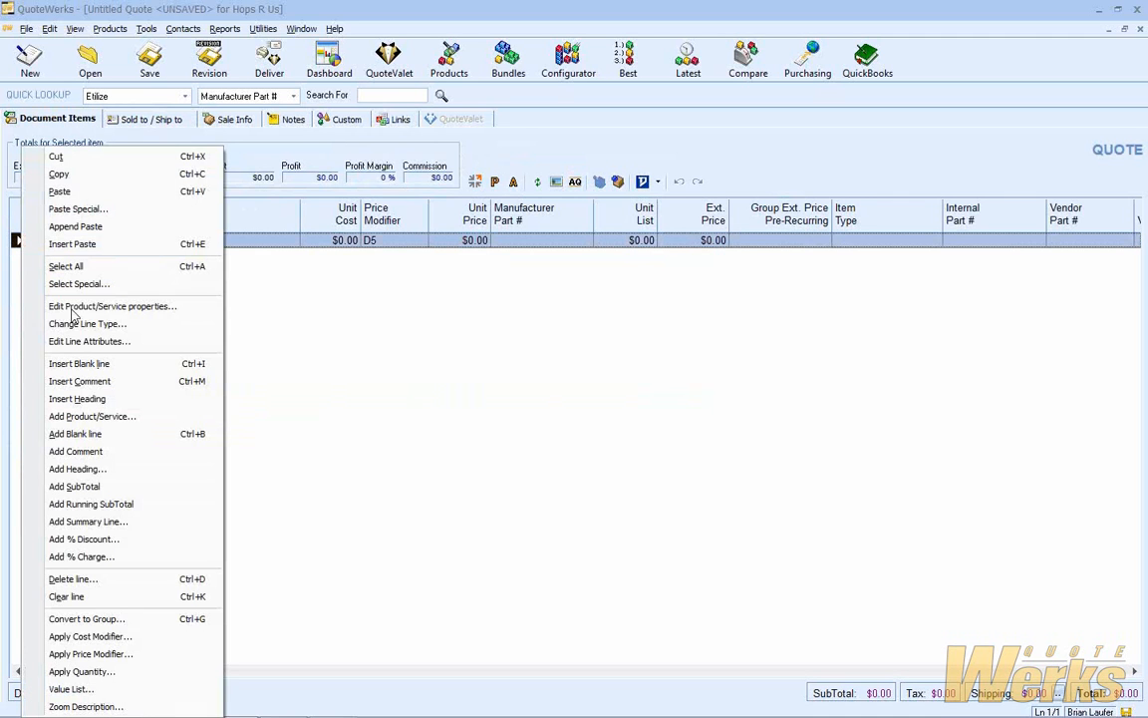
{"action": "left_click", "coordinate": [92, 398]}
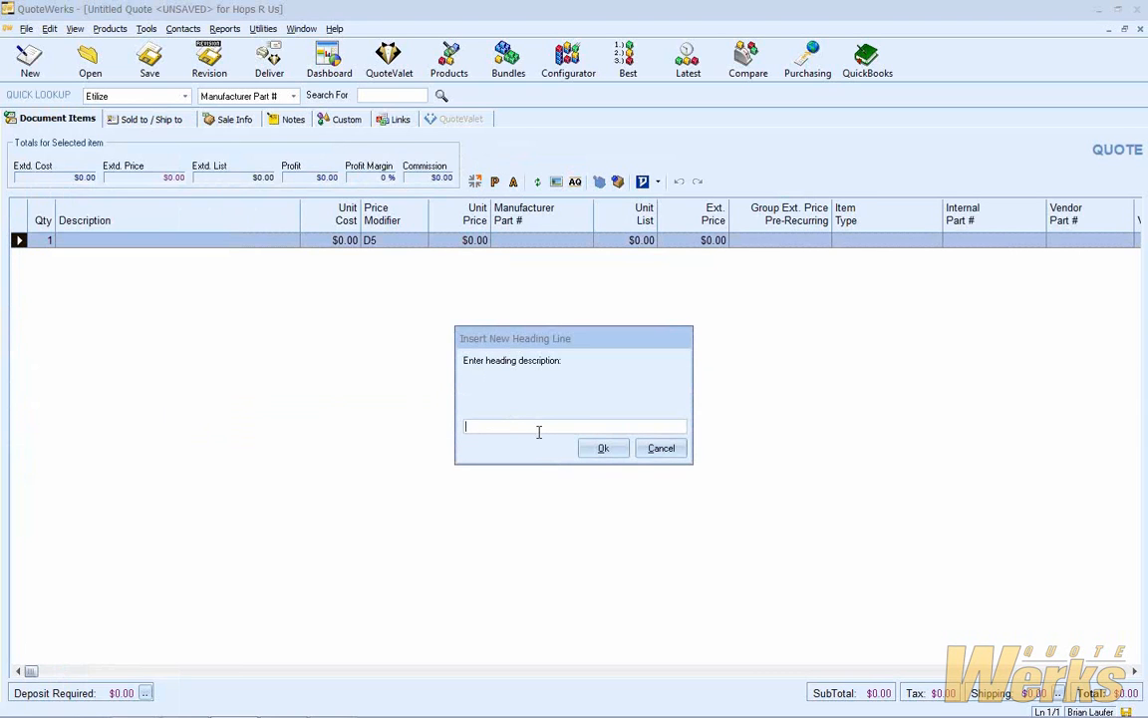
{"action": "key", "text": "F2"}
{"action": "left_click_drag", "start_coordinate": [412, 226], "coordinate": [236, 203]}
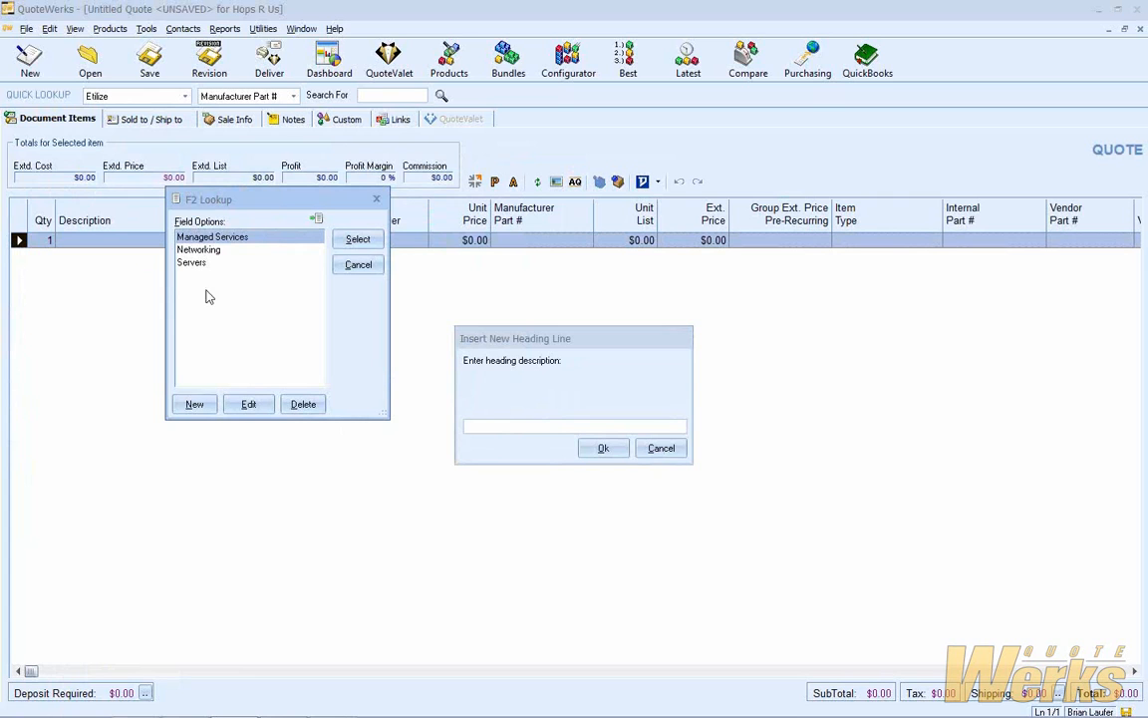
{"action": "left_click", "coordinate": [194, 404]}
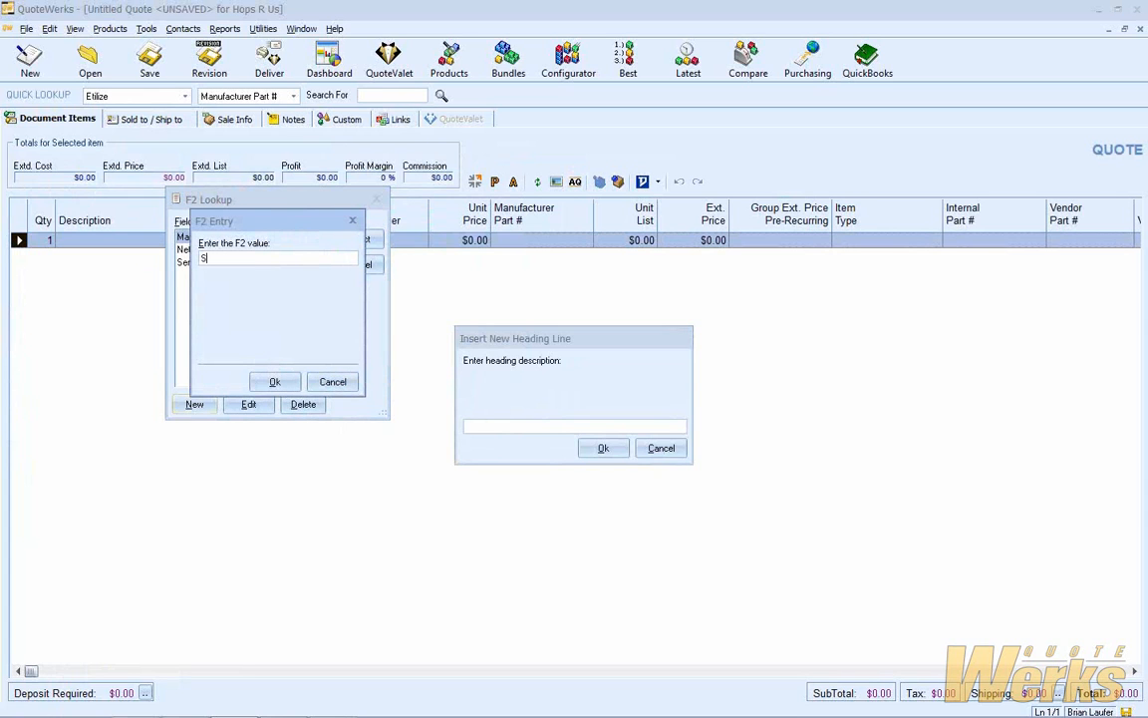
{"action": "left_click", "coordinate": [271, 381]}
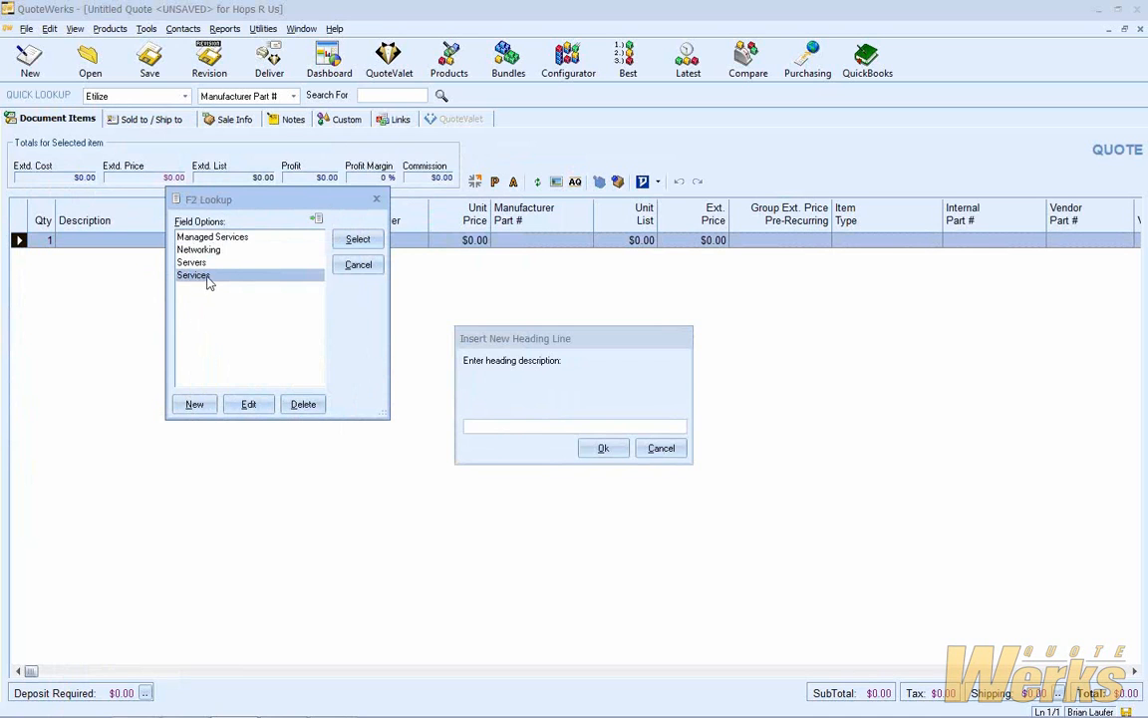
{"action": "double_click", "coordinate": [207, 283]}
{"action": "left_click", "coordinate": [603, 448]}
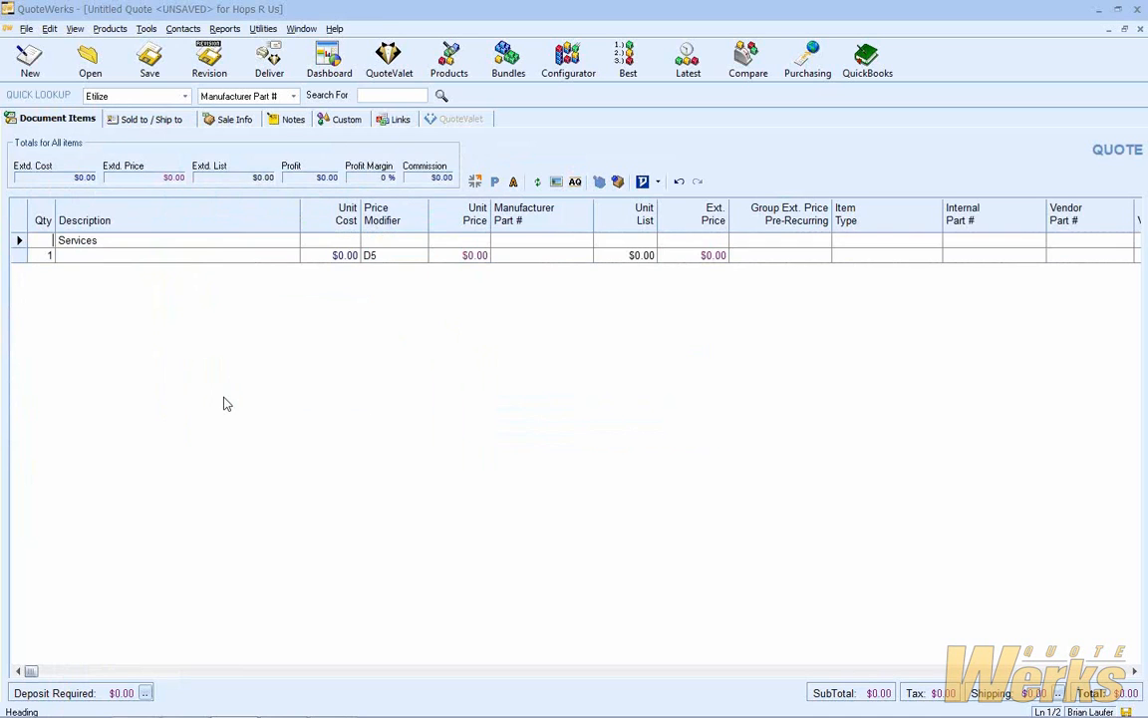
Add a Networking heading to the quote, taking its description from the heading lookup list
{"action": "right_click", "coordinate": [220, 402]}
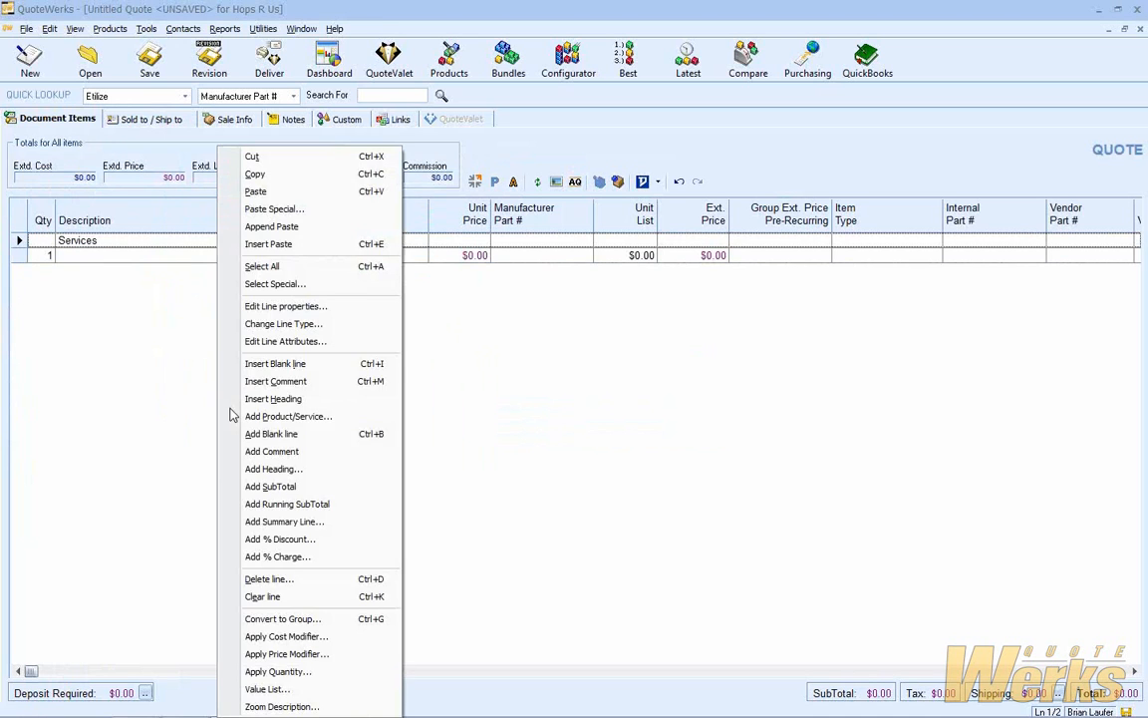
{"action": "left_click", "coordinate": [335, 480]}
{"action": "key", "text": "F2"}
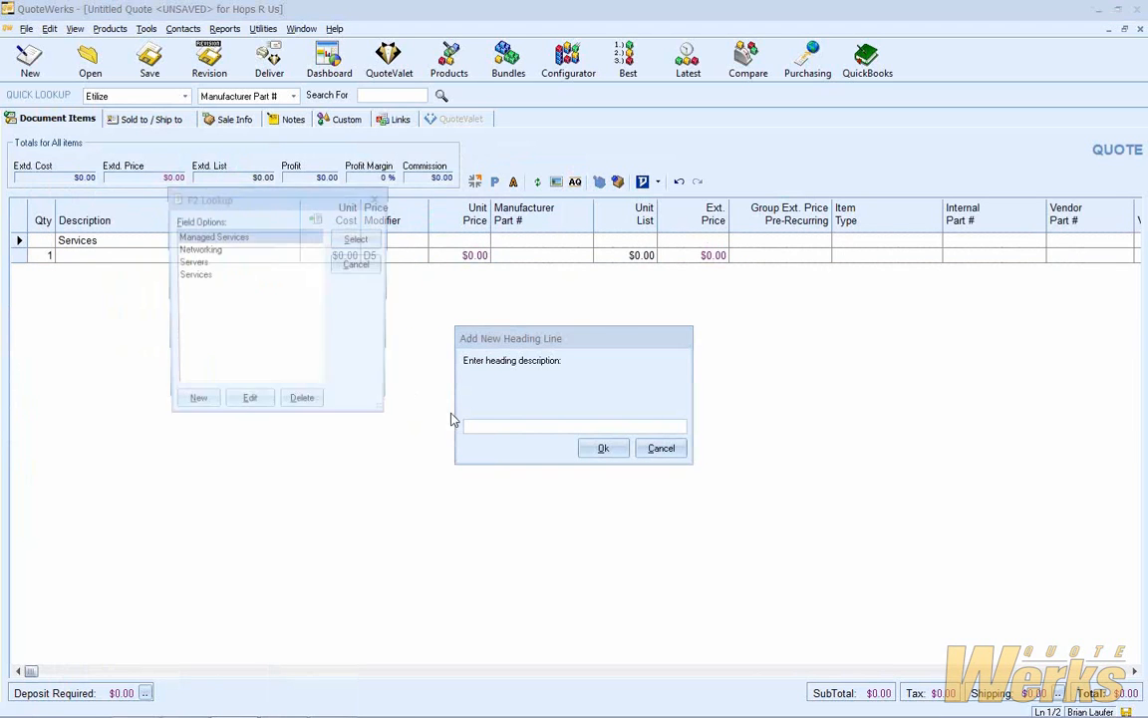
{"action": "left_click", "coordinate": [213, 250]}
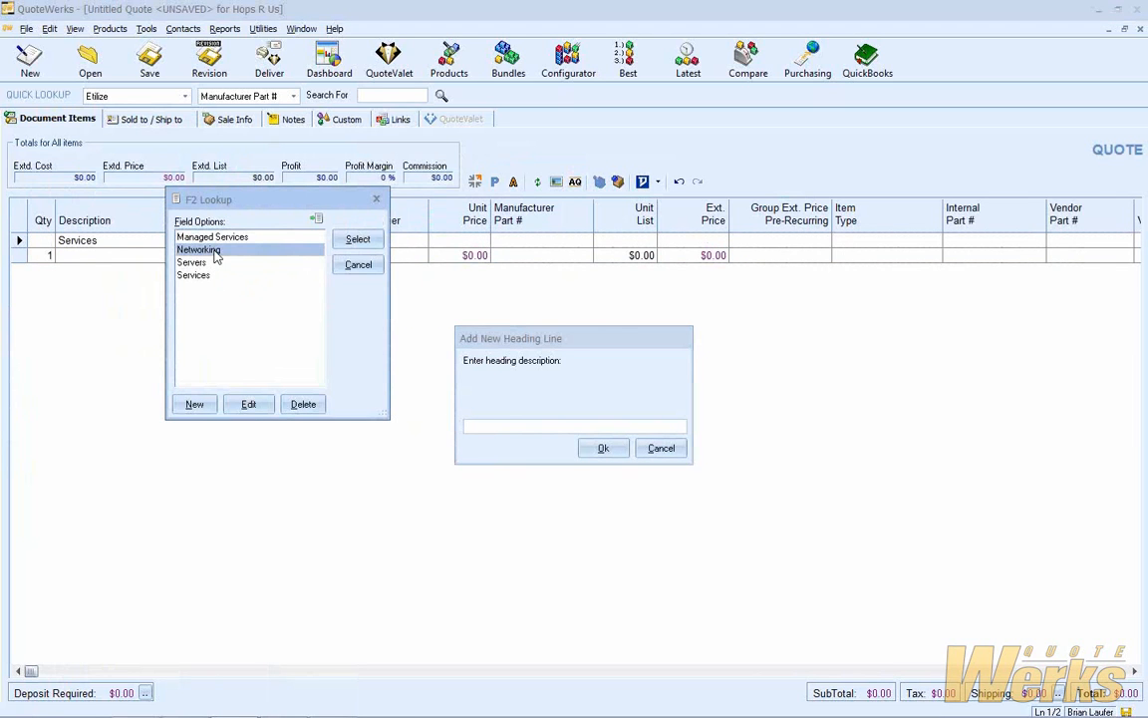
{"action": "double_click", "coordinate": [214, 250]}
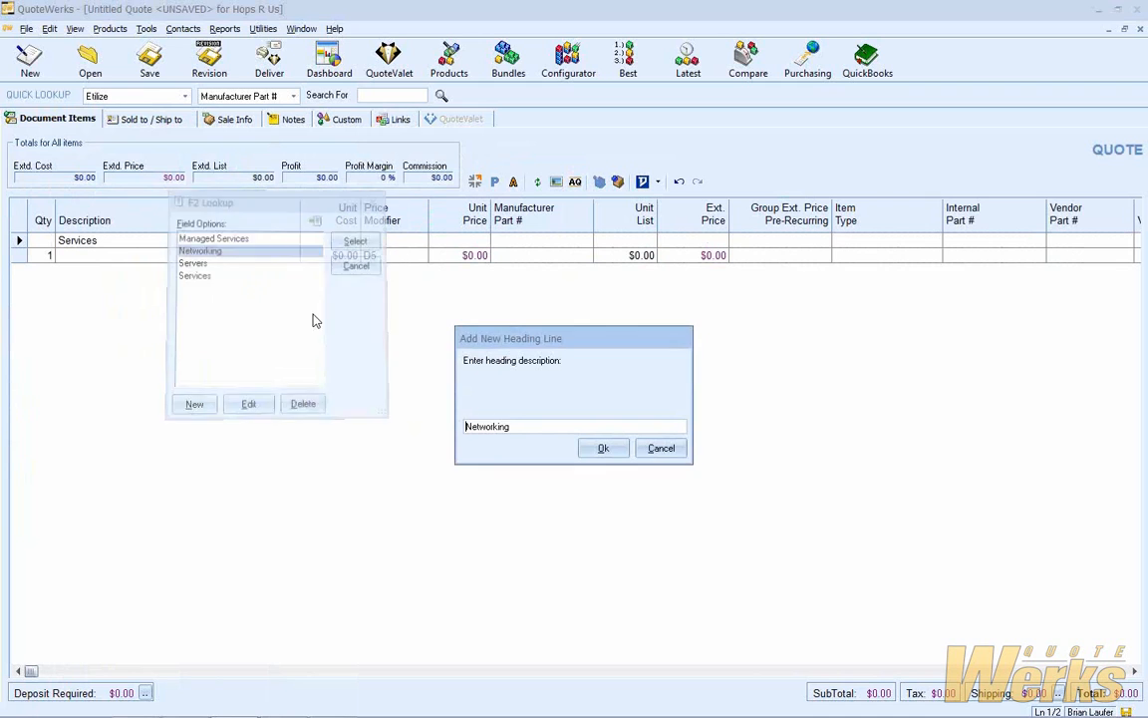
{"action": "left_click", "coordinate": [598, 449]}
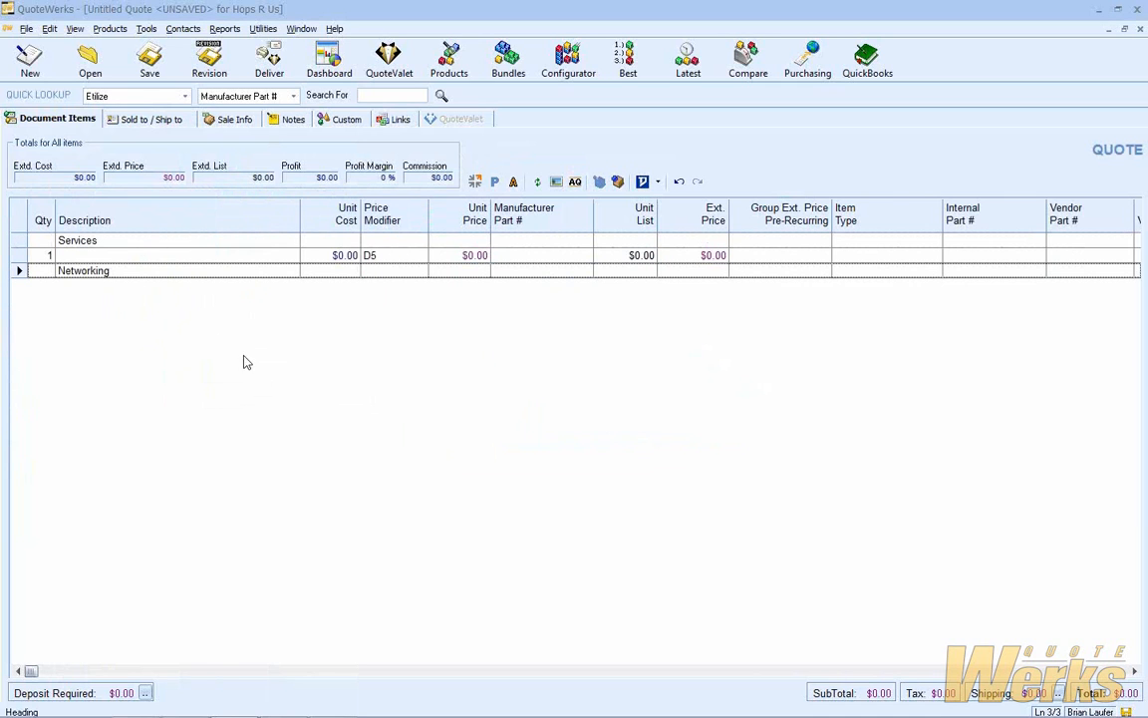
Add a Managed Services heading at the end of the quote, using the value from the heading lookup list
{"action": "right_click", "coordinate": [159, 329]}
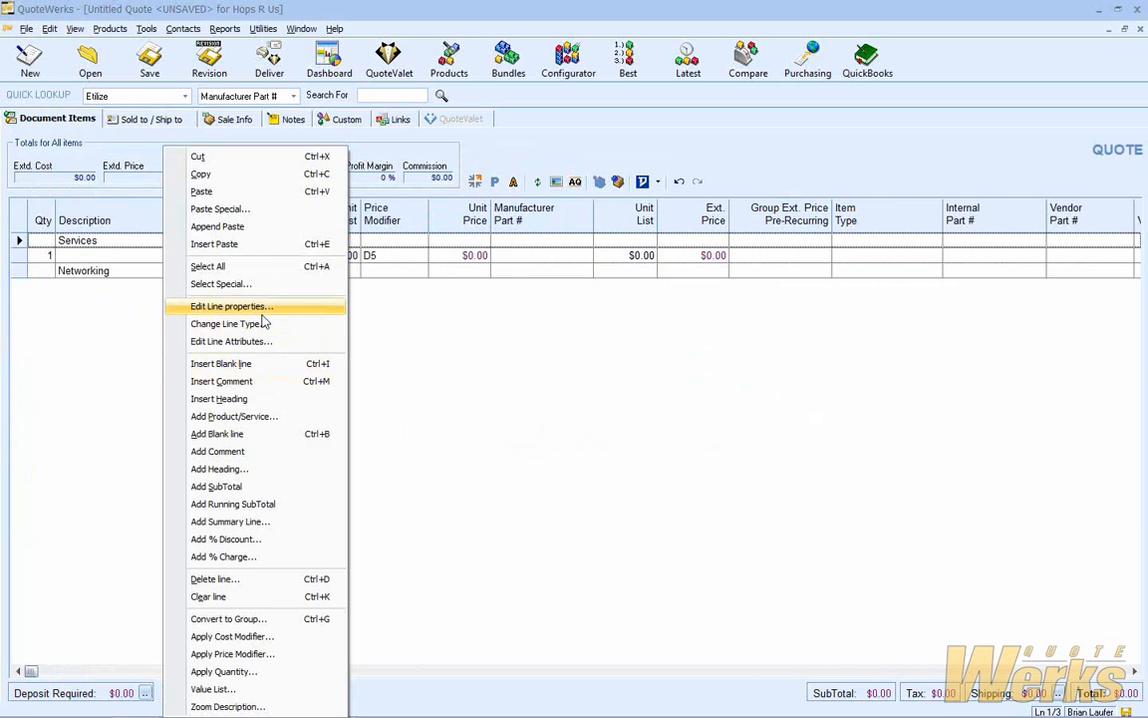
{"action": "left_click", "coordinate": [259, 469]}
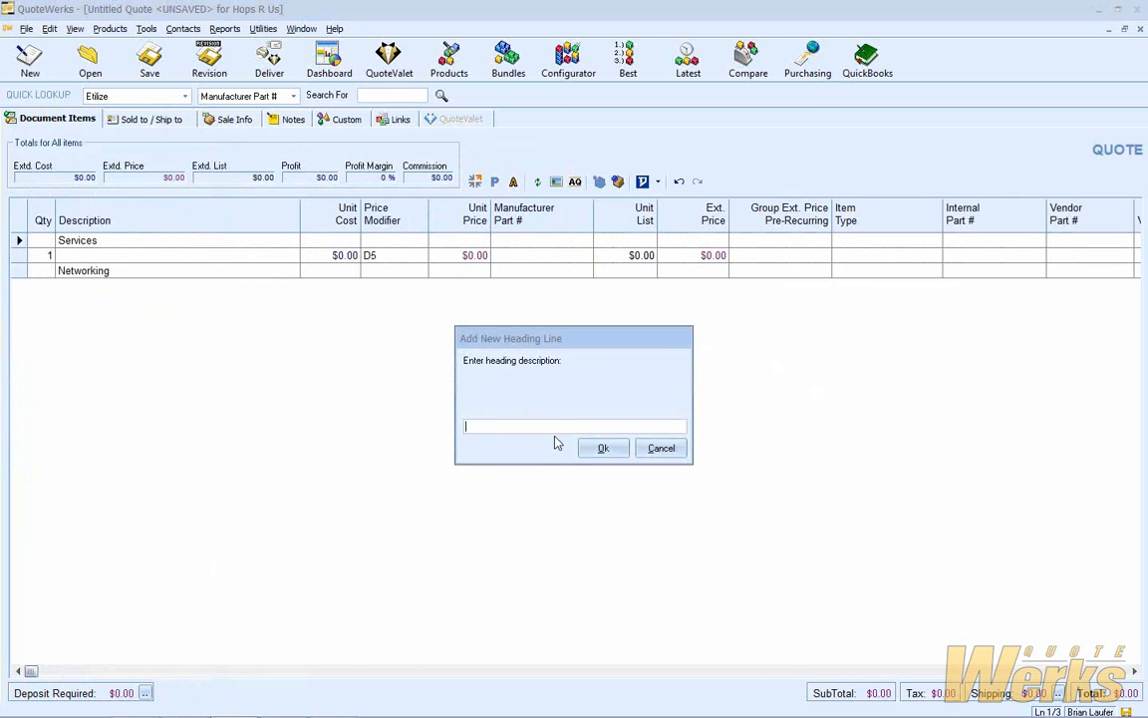
{"action": "key", "text": "F2"}
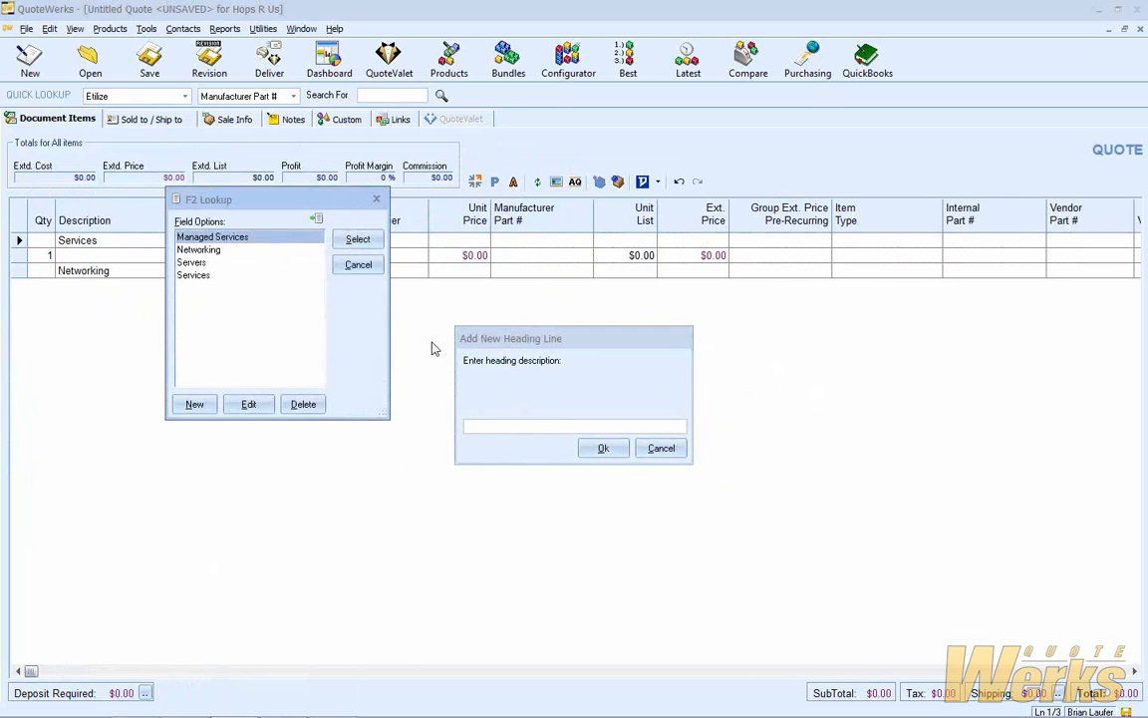
{"action": "double_click", "coordinate": [214, 238]}
{"action": "left_click", "coordinate": [602, 447]}
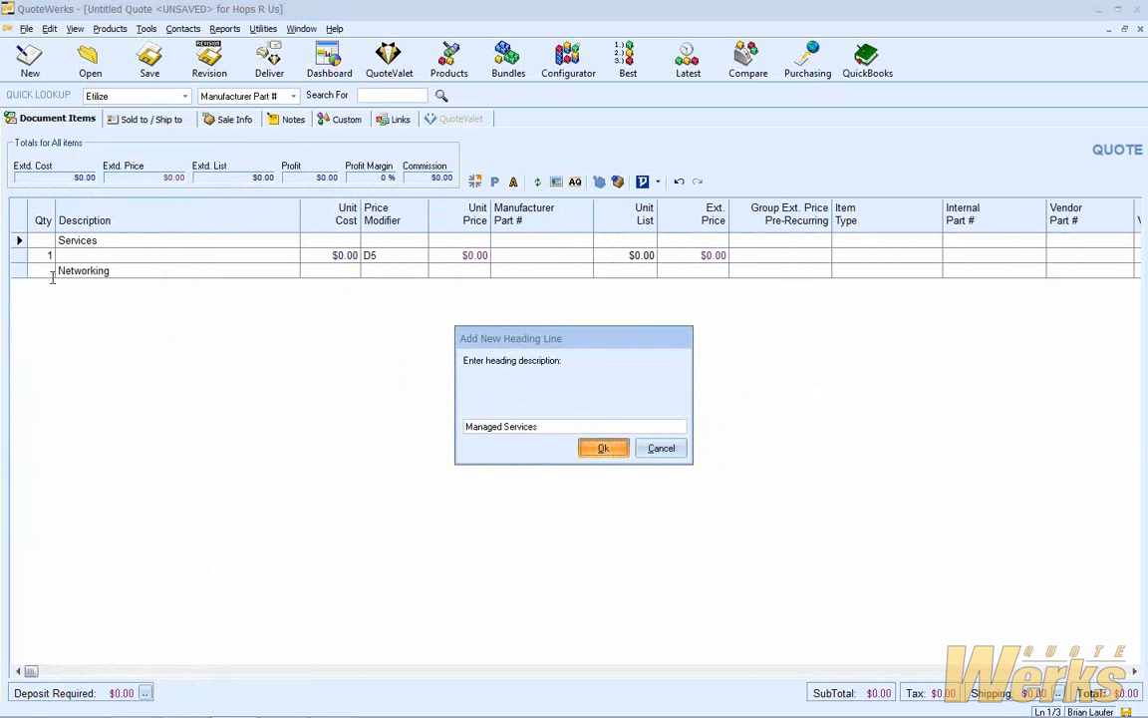
Delete the blank product line between the Services and Networking headings and confirm the deletion
{"action": "left_click", "coordinate": [18, 254]}
{"action": "key", "text": "Delete"}
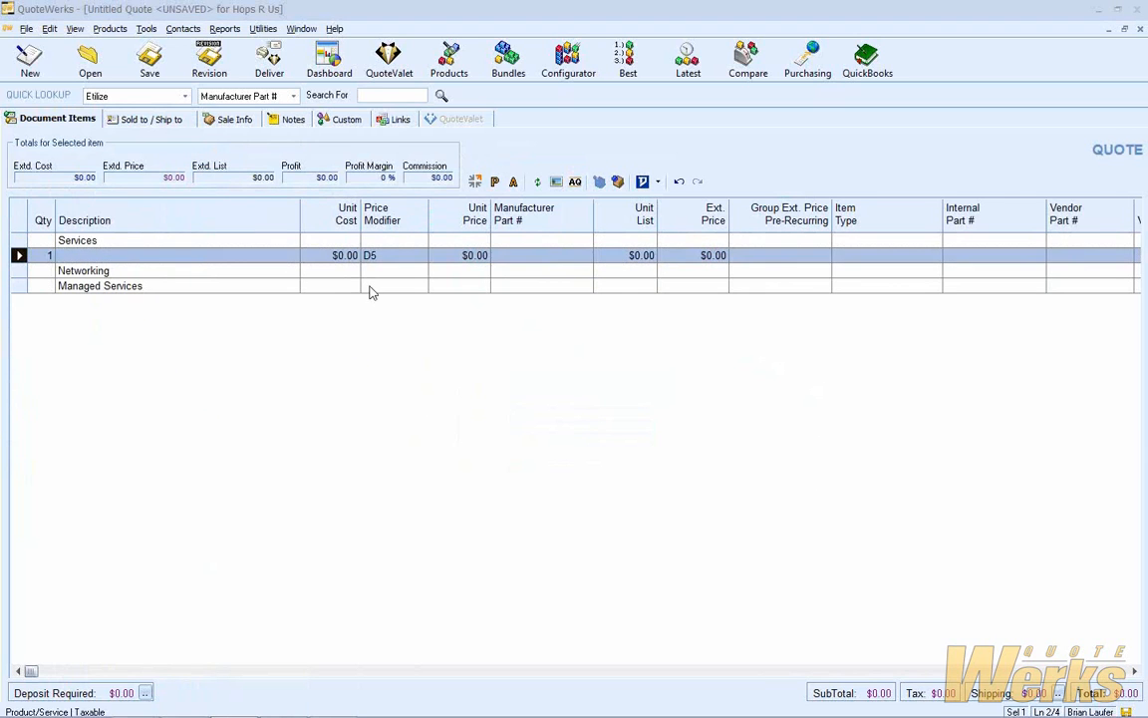
{"action": "left_click", "coordinate": [573, 431]}
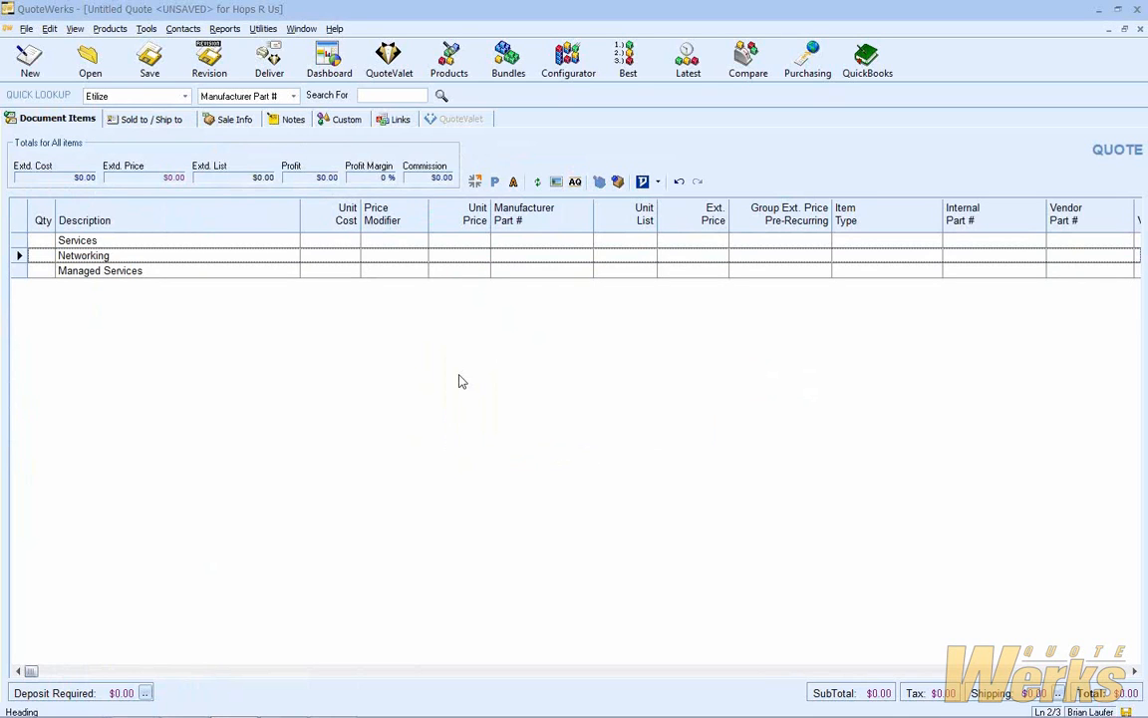
Review the First Onsite Visit bundle's settings and items without changes, and add a quantity of 1 to the quote under the Services heading
{"action": "left_click", "coordinate": [218, 240]}
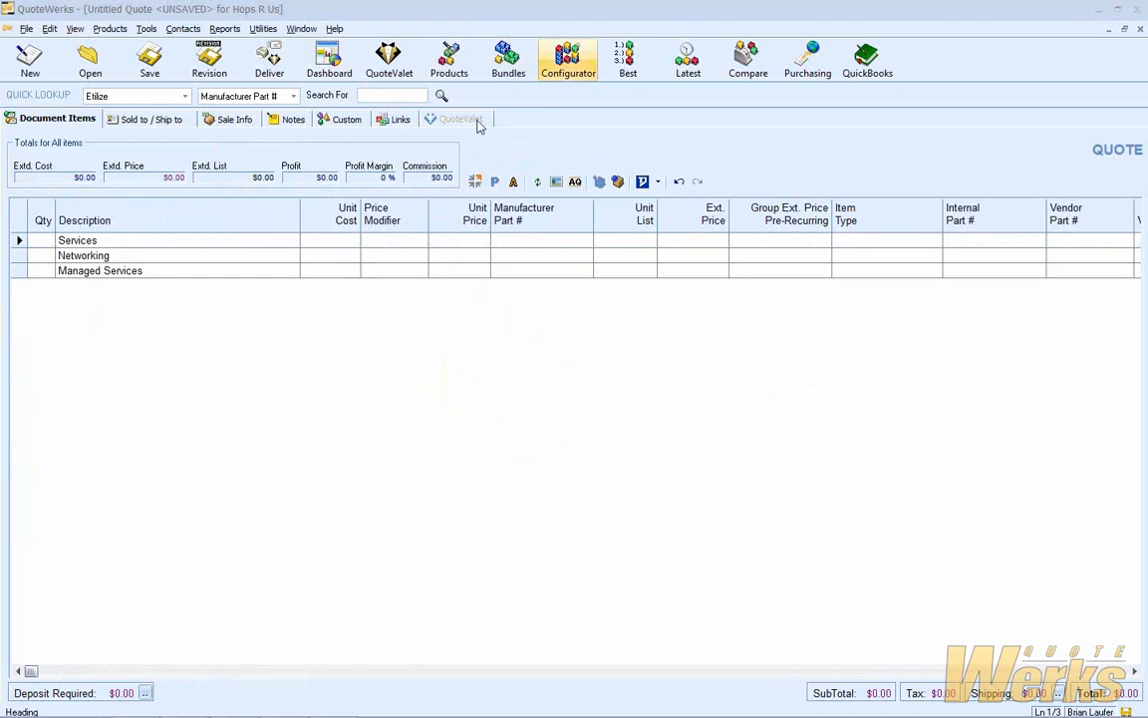
{"action": "left_click", "coordinate": [510, 72]}
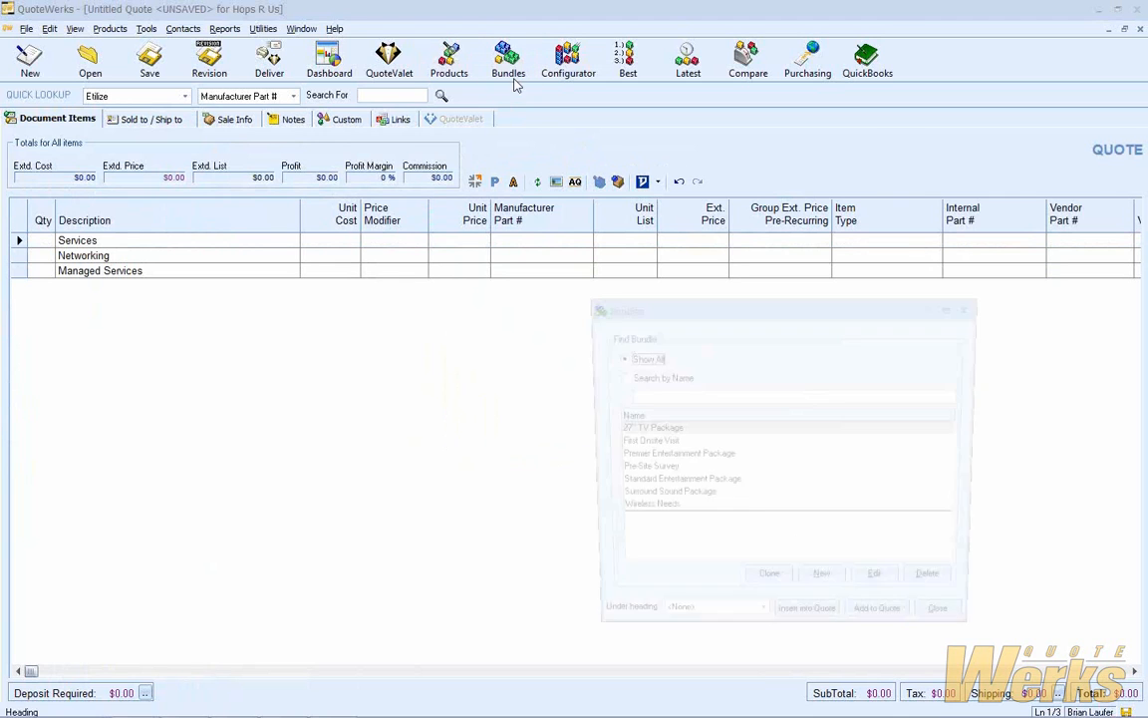
{"action": "left_click", "coordinate": [653, 445]}
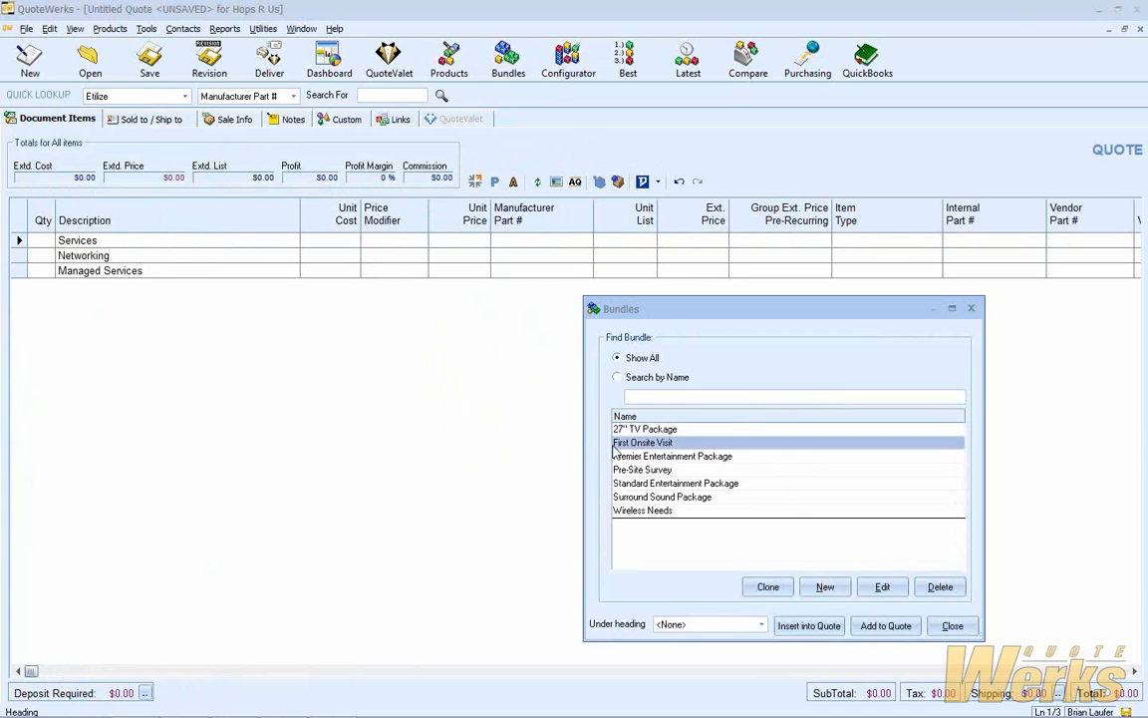
{"action": "left_click", "coordinate": [882, 586]}
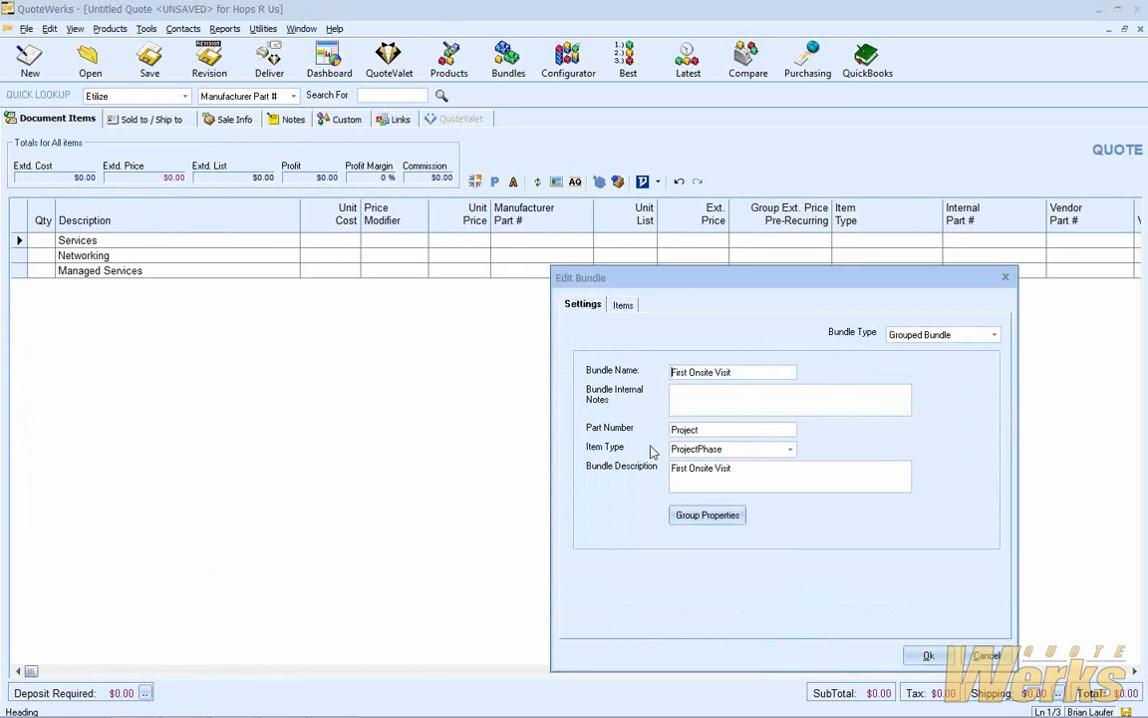
{"action": "left_click", "coordinate": [622, 305]}
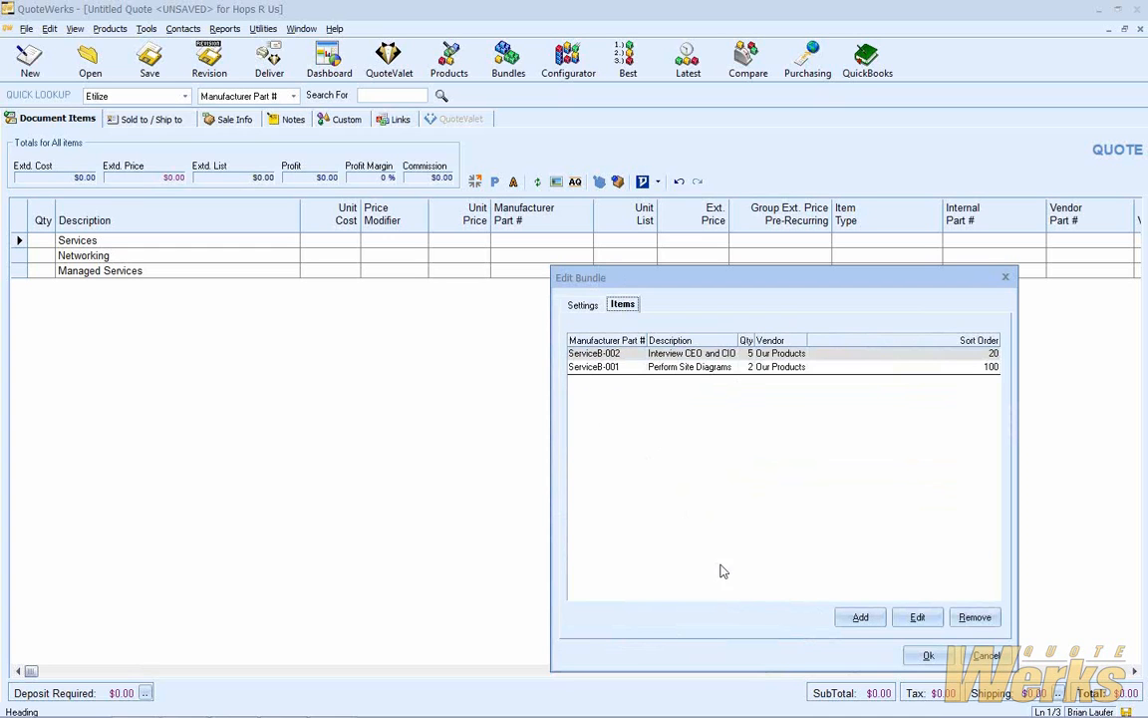
{"action": "left_click", "coordinate": [974, 655]}
{"action": "left_click", "coordinate": [703, 624]}
{"action": "left_click", "coordinate": [692, 640]}
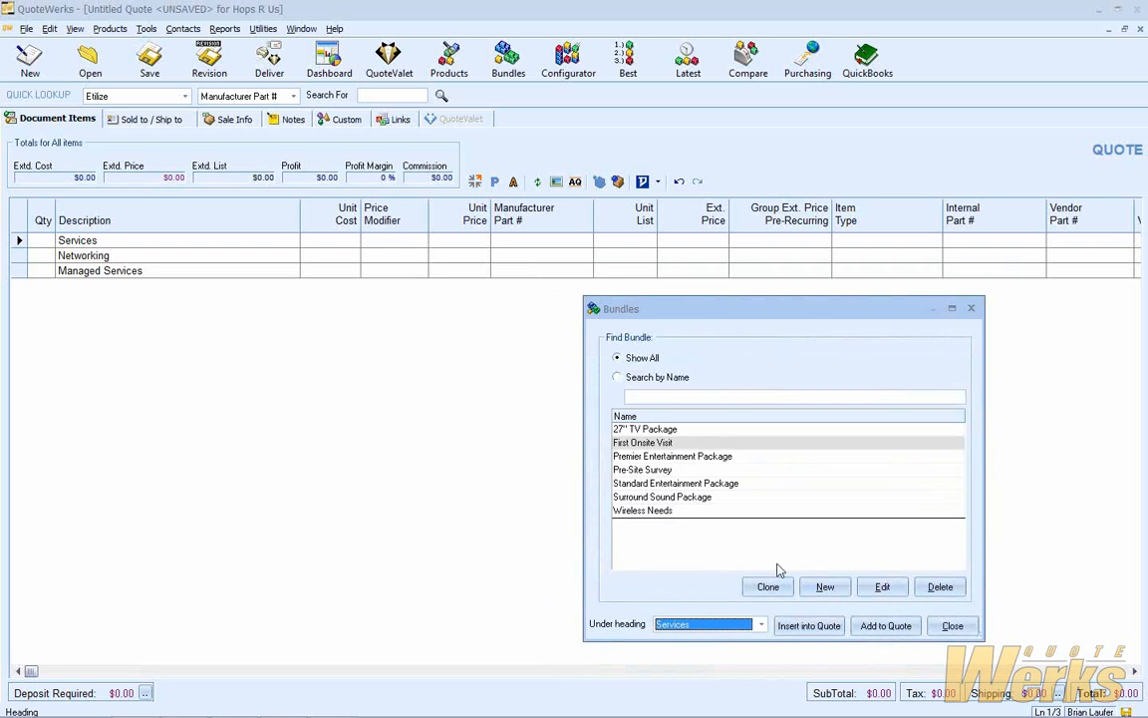
{"action": "left_click", "coordinate": [887, 625]}
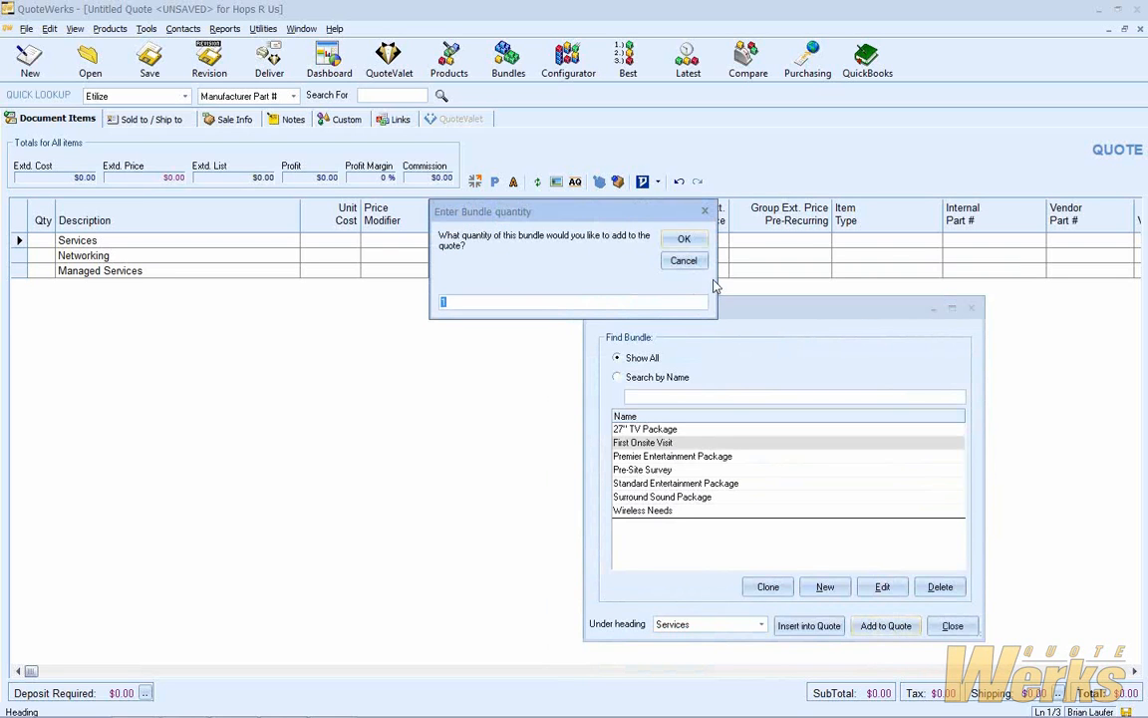
{"action": "left_click", "coordinate": [684, 239]}
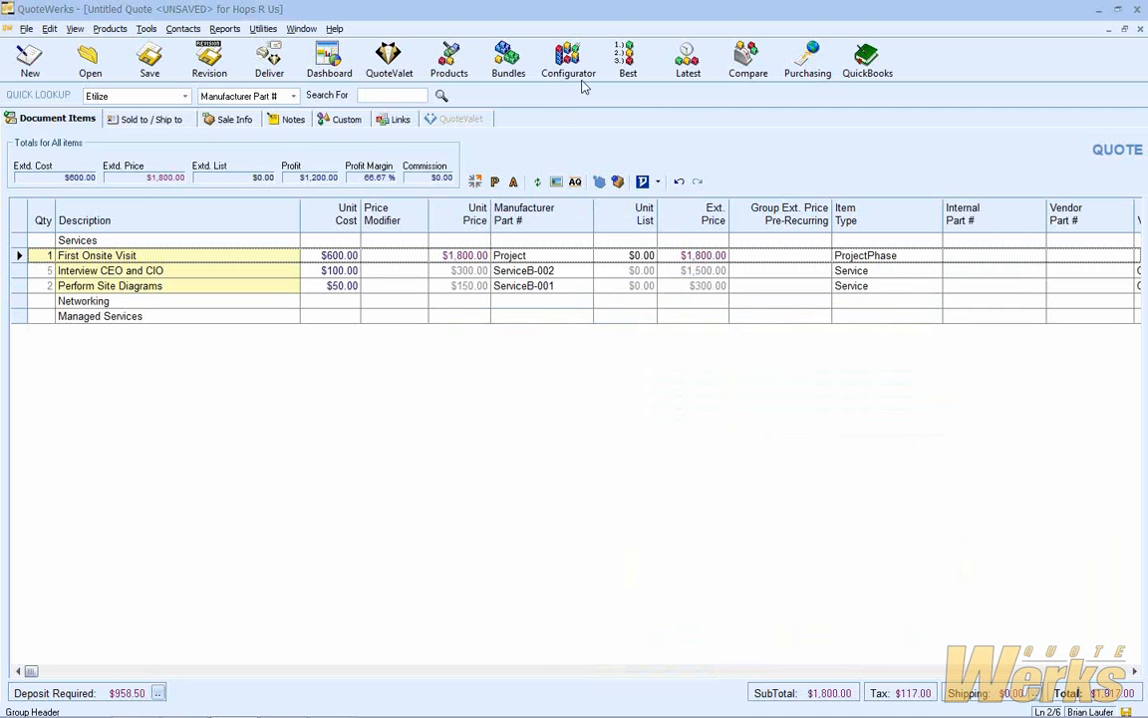
Examine the Pre-Site Survey bundle's settings and items, including the Service1 item's line type and attributes, without saving changes
{"action": "left_click", "coordinate": [500, 72]}
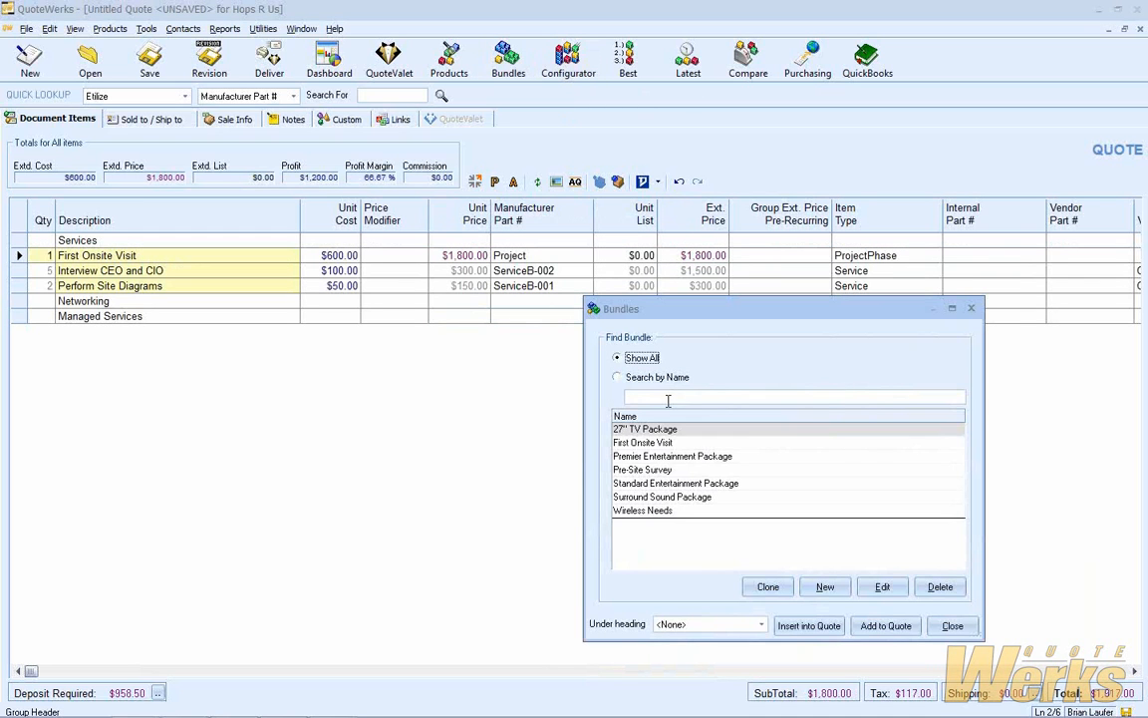
{"action": "left_click", "coordinate": [676, 469]}
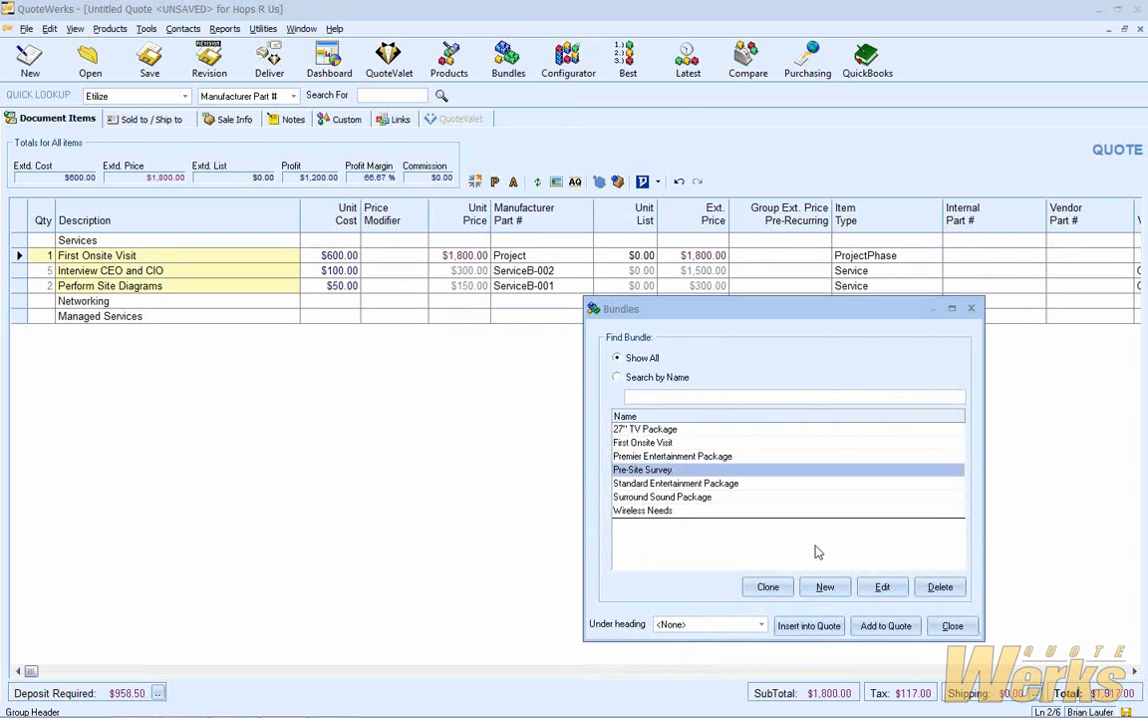
{"action": "left_click", "coordinate": [880, 588]}
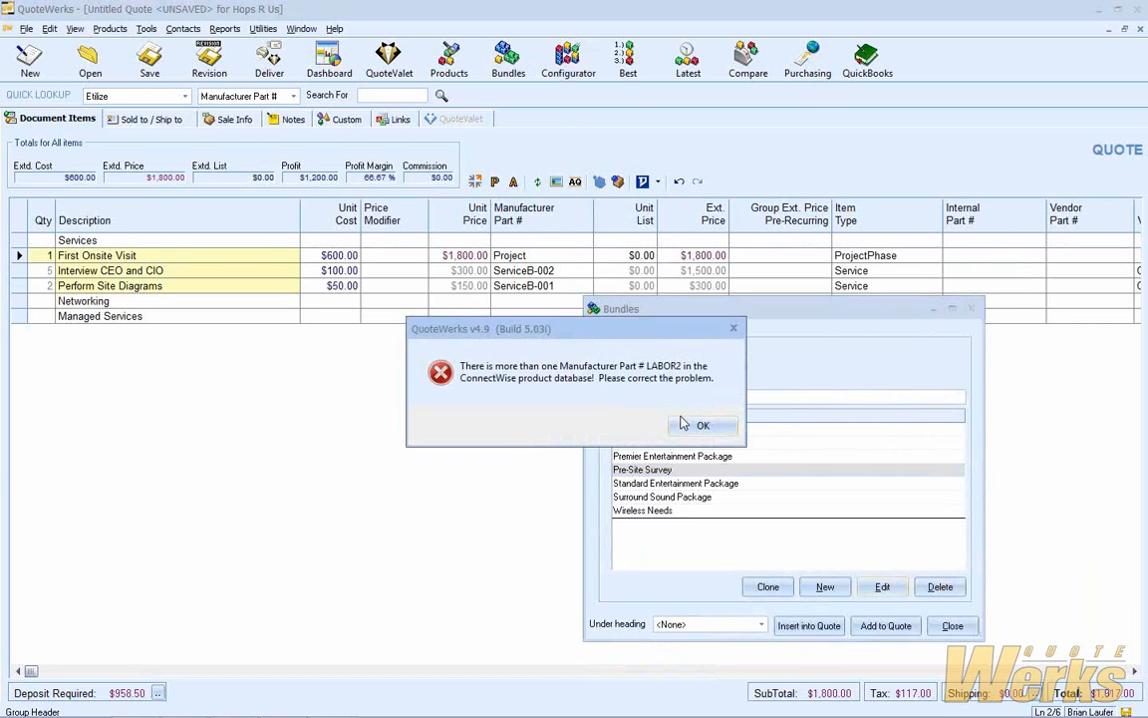
{"action": "left_click", "coordinate": [690, 423]}
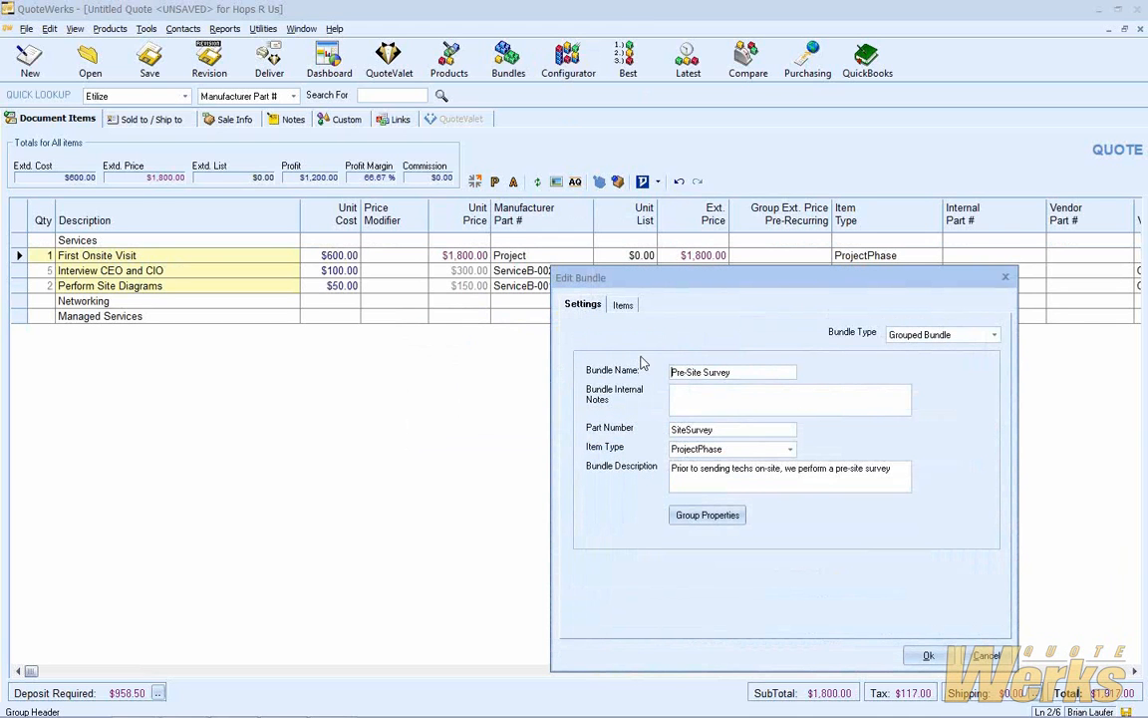
{"action": "left_click", "coordinate": [622, 305]}
{"action": "left_click", "coordinate": [583, 304]}
{"action": "left_click", "coordinate": [622, 305]}
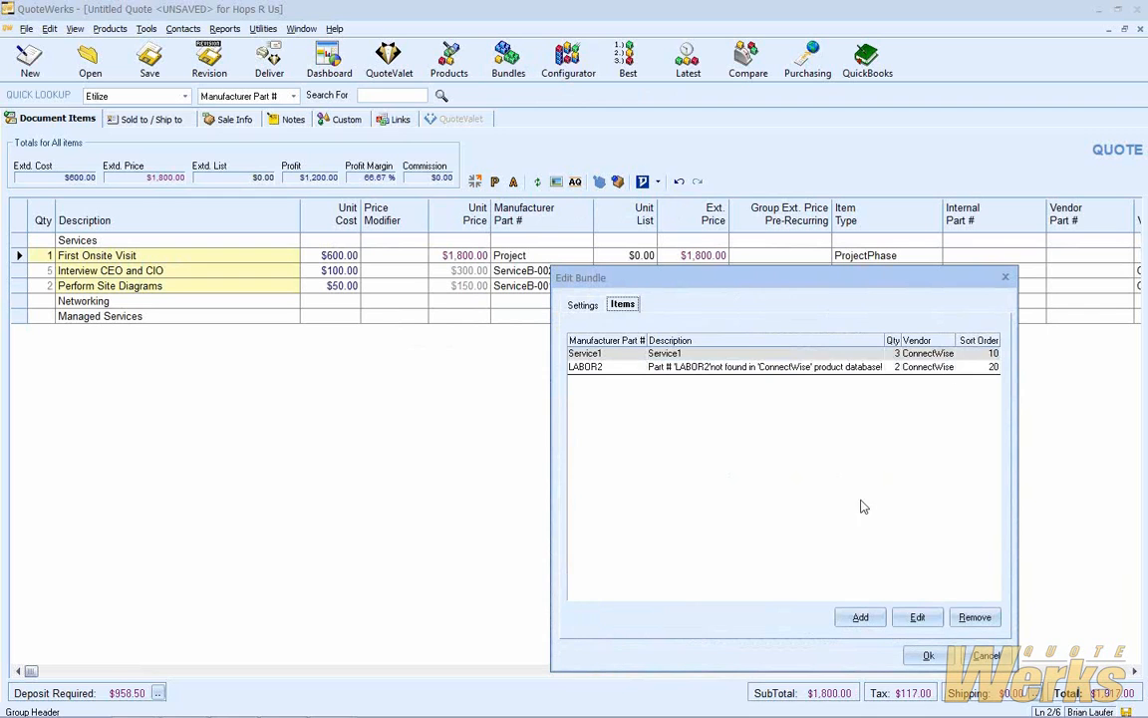
{"action": "left_click", "coordinate": [925, 617]}
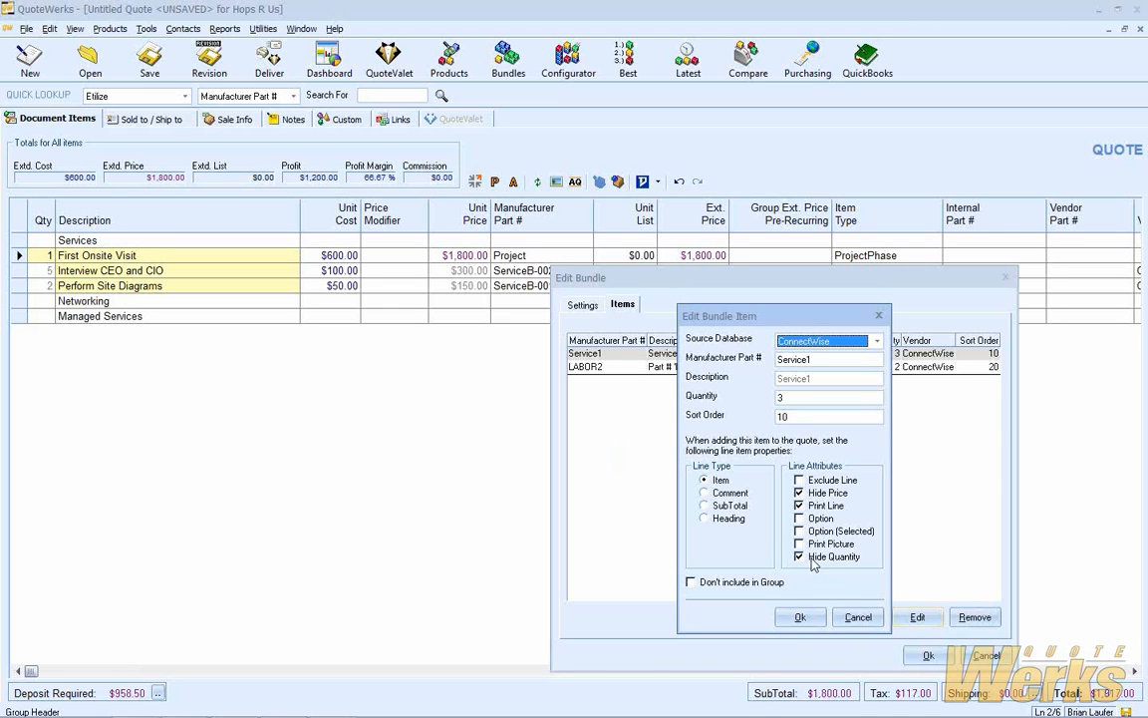
{"action": "left_click", "coordinate": [856, 616]}
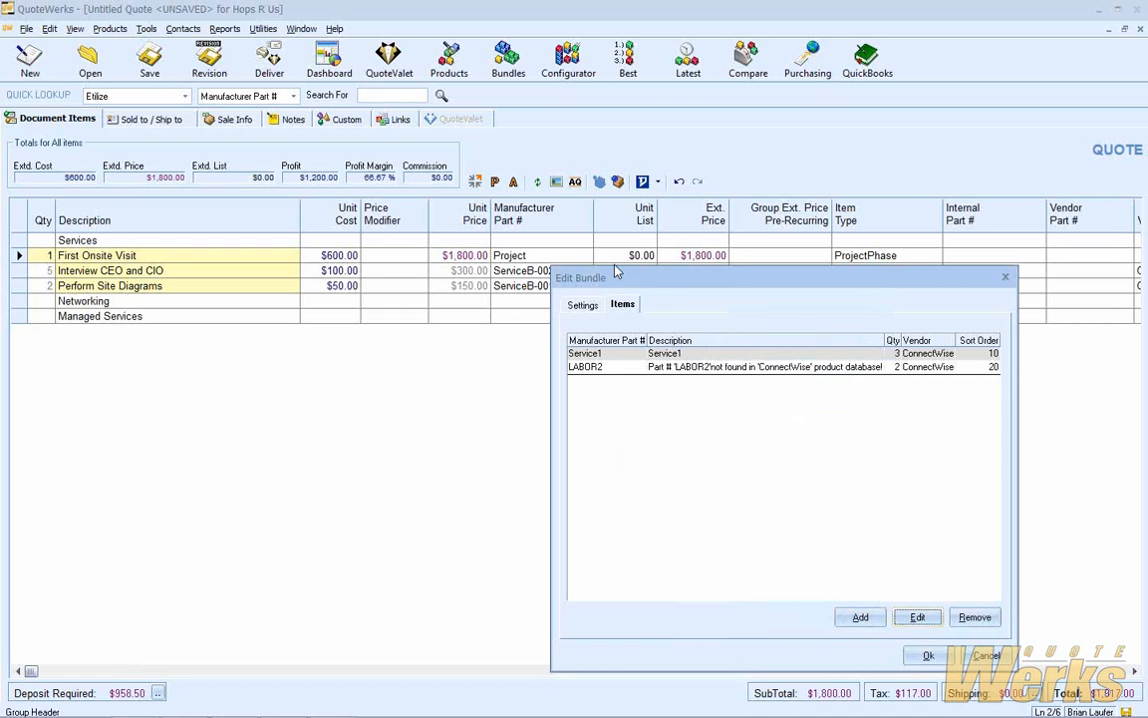
{"action": "left_click", "coordinate": [986, 656]}
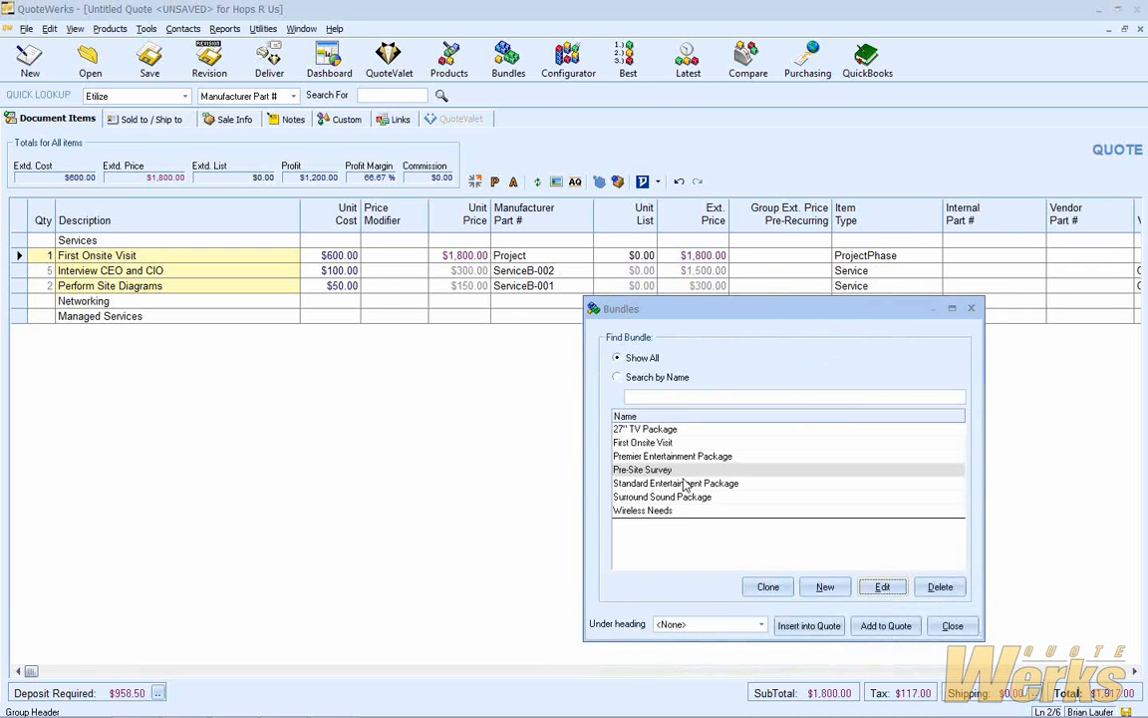
Add the Pre-Site Survey bundle with a quantity of 1 to the quote under the Services heading
{"action": "left_click", "coordinate": [761, 624]}
{"action": "left_click", "coordinate": [673, 647]}
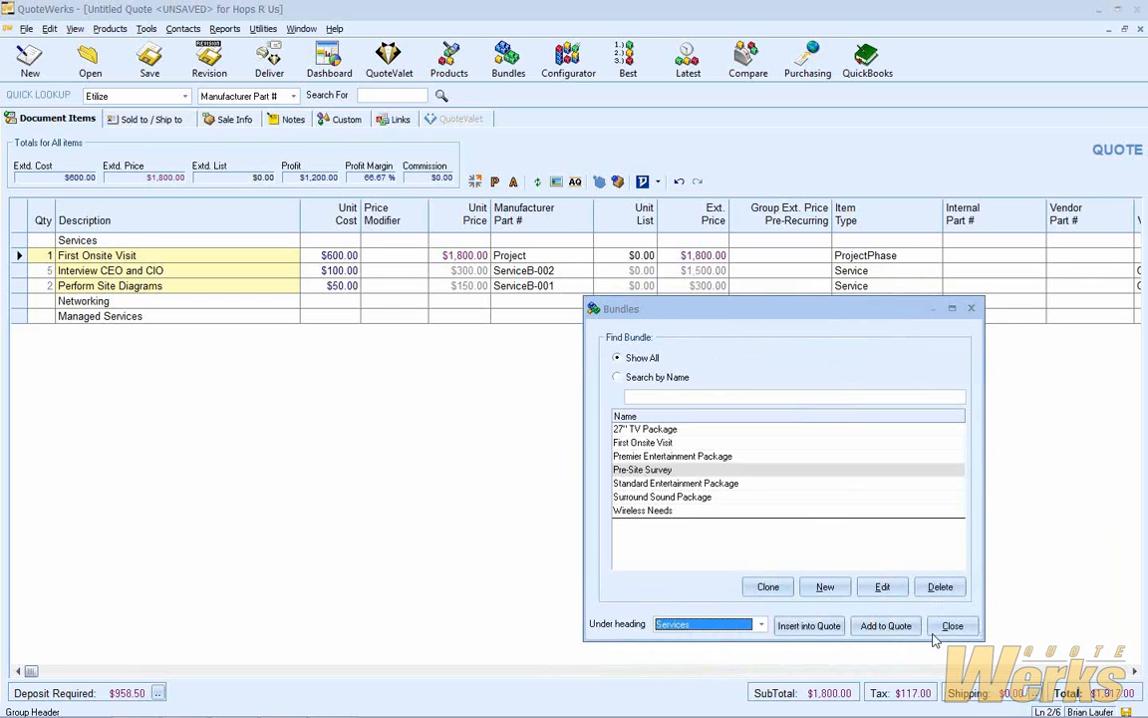
{"action": "left_click", "coordinate": [886, 625]}
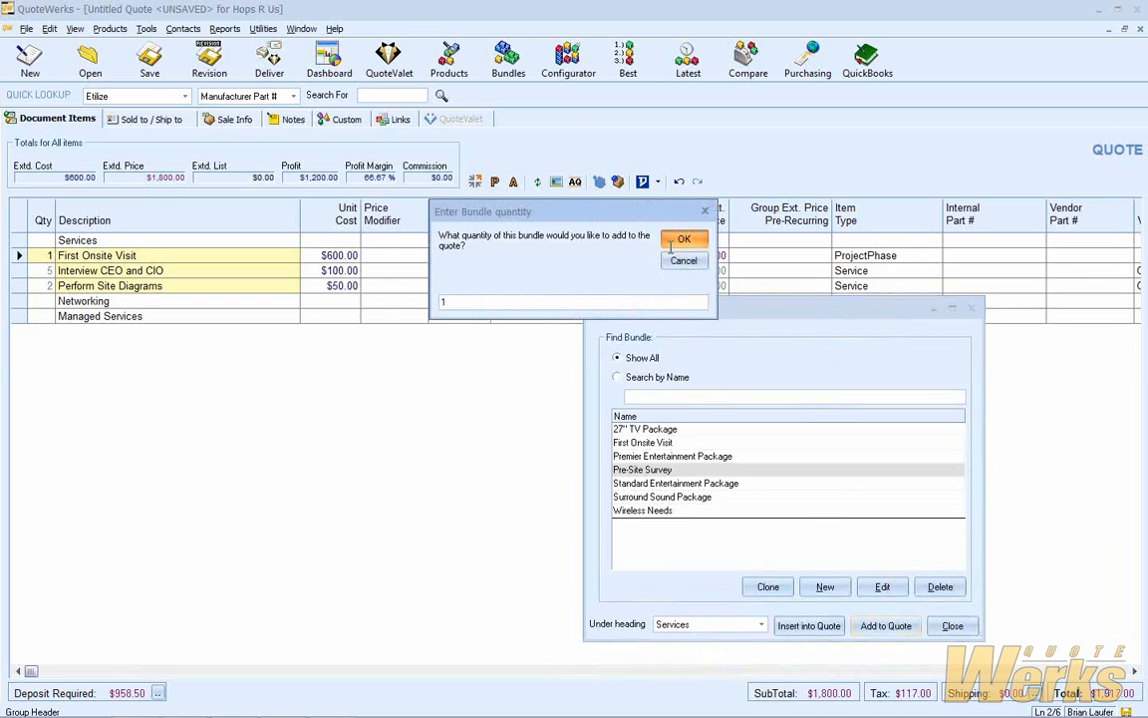
{"action": "left_click", "coordinate": [671, 246]}
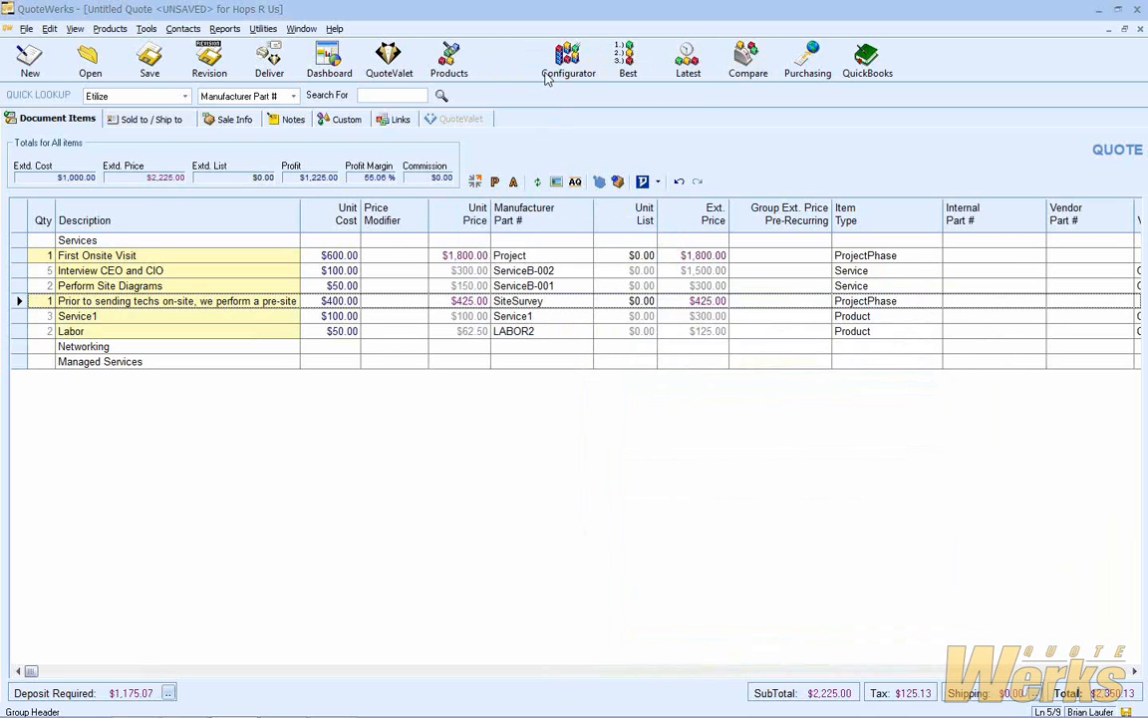
Add the Wireless Needs bundle with a quantity of 1 to the quote under the Services heading
{"action": "left_click", "coordinate": [508, 60]}
{"action": "left_click", "coordinate": [673, 509]}
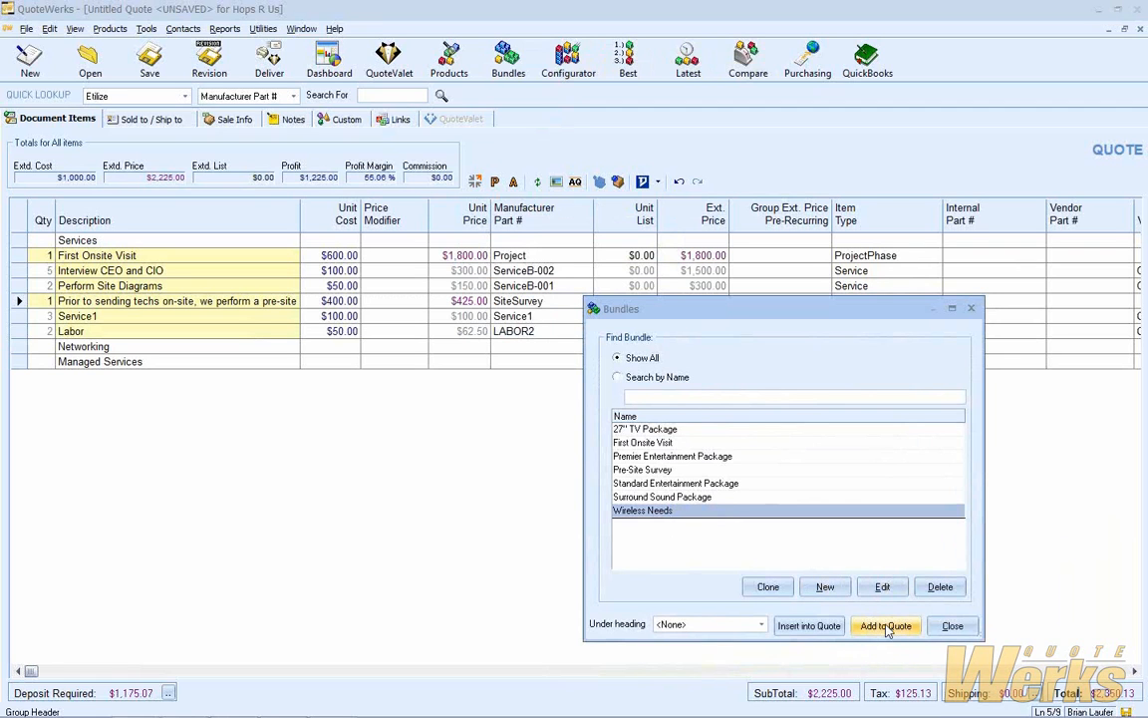
{"action": "left_click", "coordinate": [730, 625]}
{"action": "left_click", "coordinate": [672, 649]}
{"action": "left_click", "coordinate": [884, 625]}
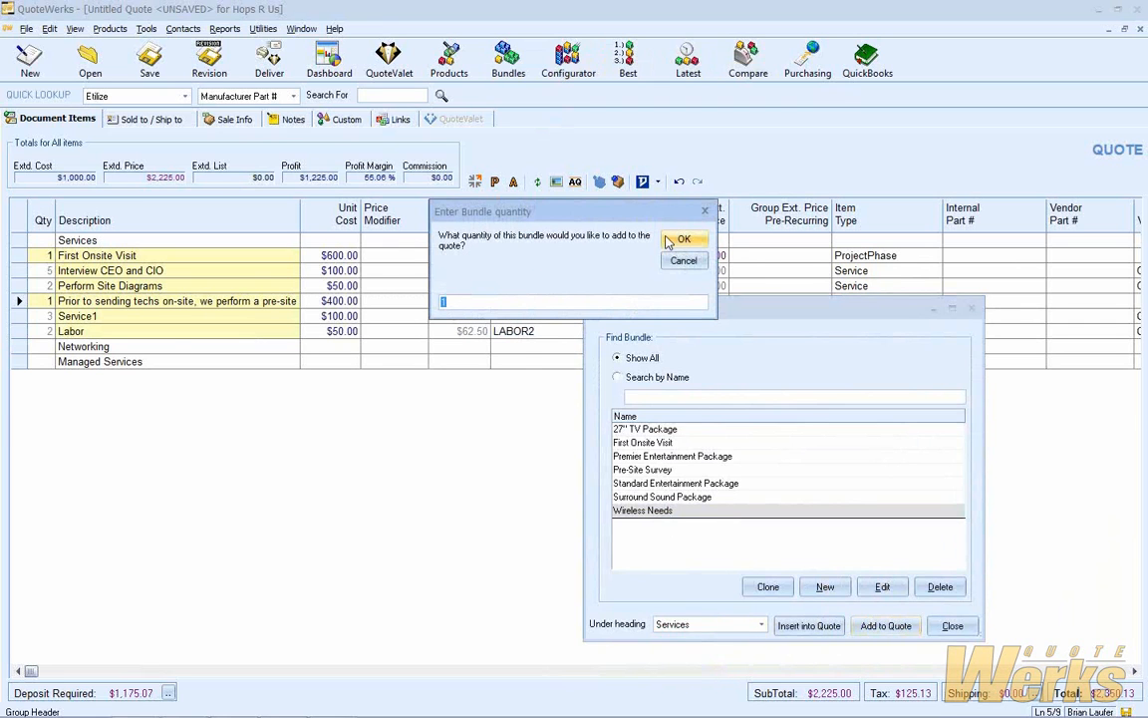
{"action": "left_click", "coordinate": [684, 239]}
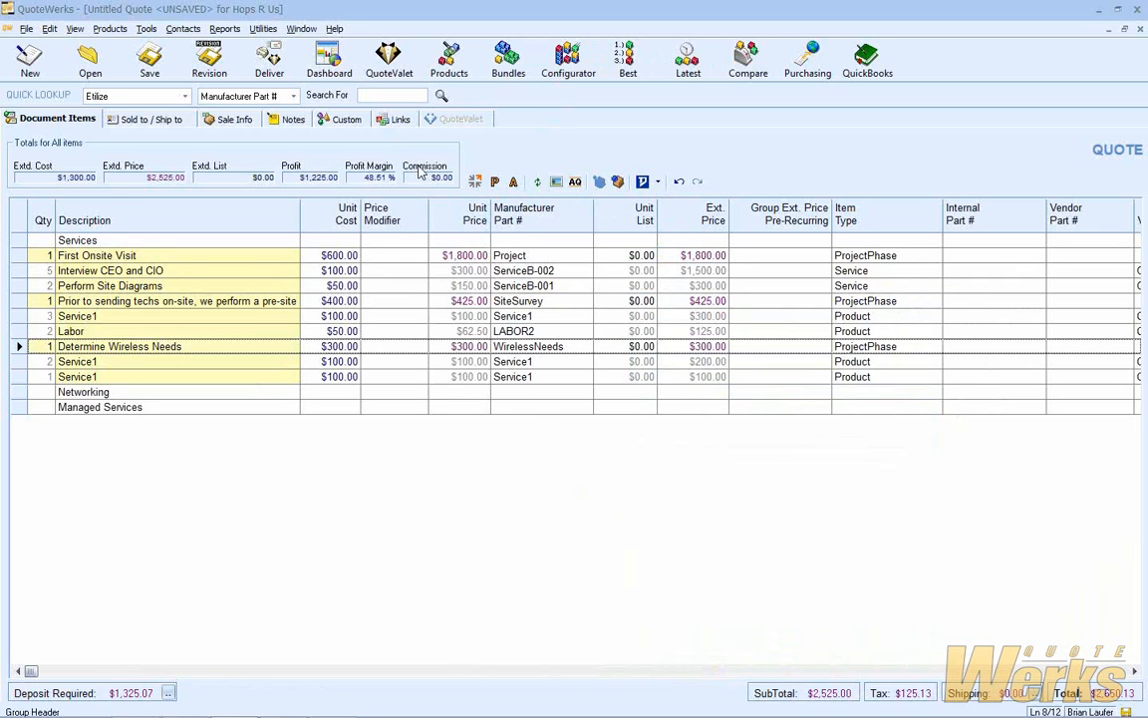
Search the Etilize product source for the switch SG300-28PP-K9-NA, using the saved entry from the search field's lookup list
{"action": "left_click", "coordinate": [450, 60]}
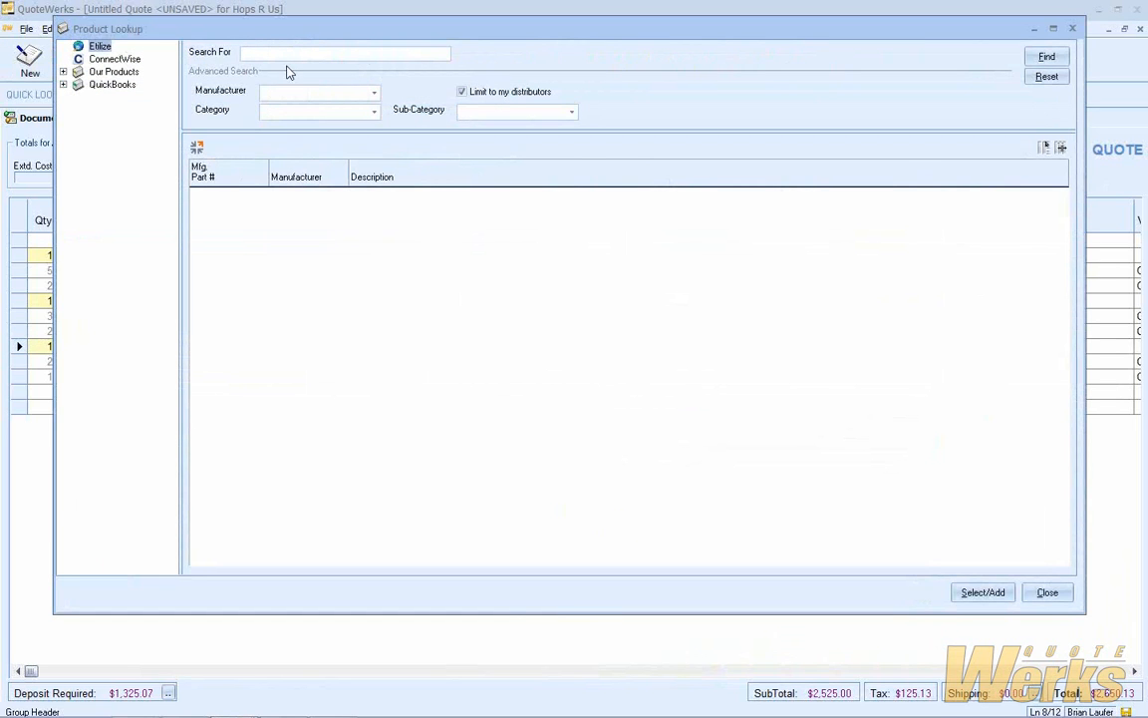
{"action": "key", "text": "F2"}
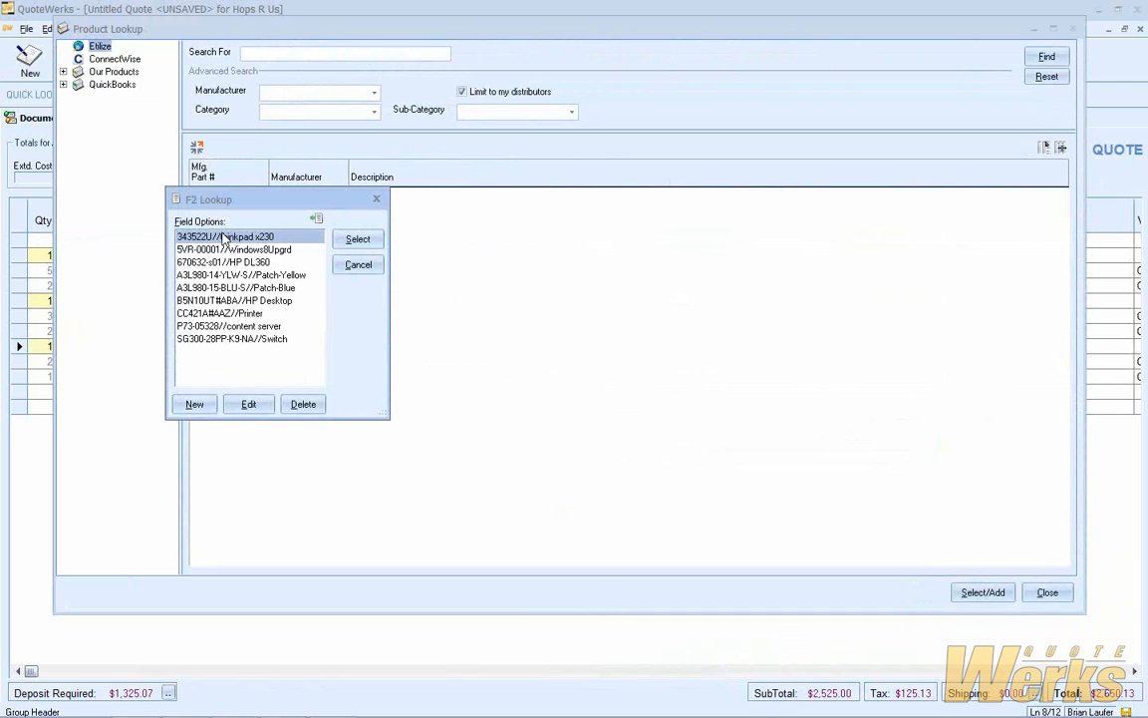
{"action": "left_click", "coordinate": [249, 326]}
{"action": "left_click", "coordinate": [237, 339]}
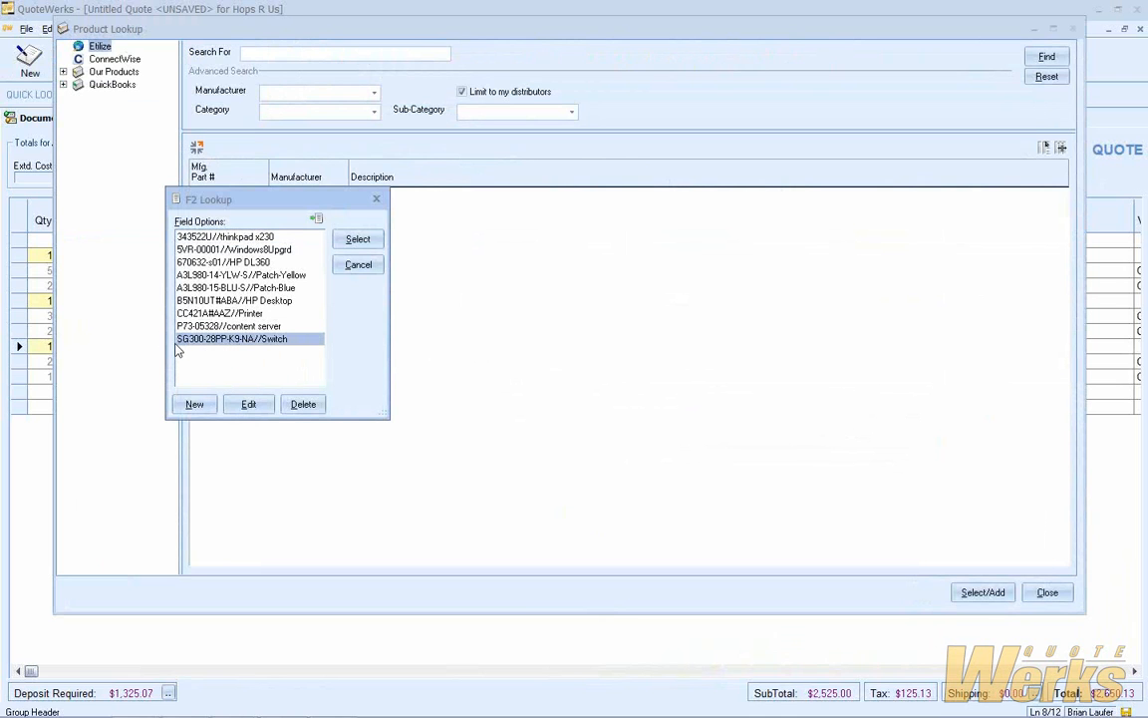
{"action": "double_click", "coordinate": [254, 340]}
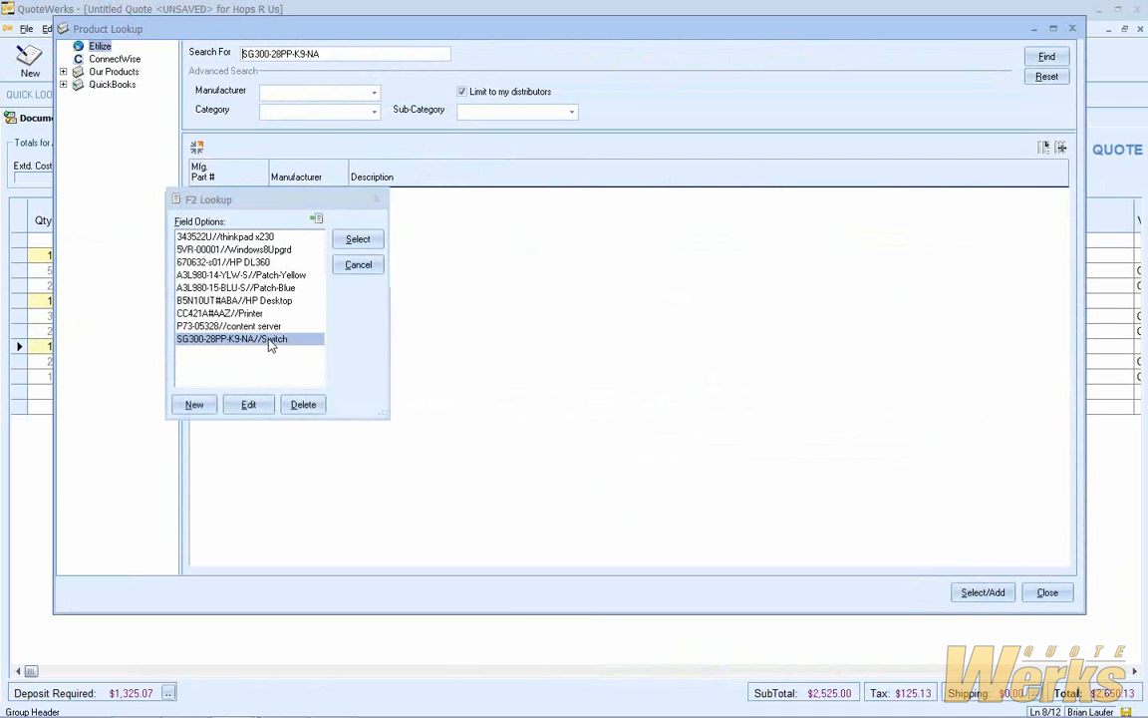
{"action": "left_click", "coordinate": [1047, 55]}
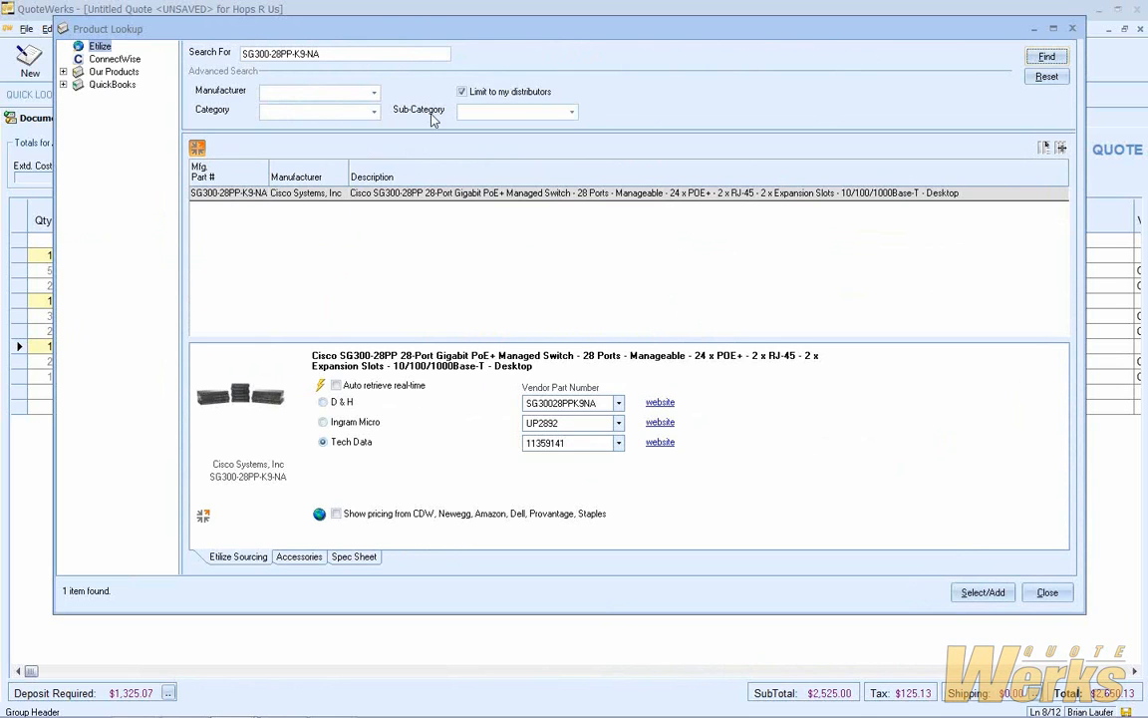
Retrieve real-time pricing for the Cisco SG300-28PP switch and check the price and availability from Tech Data and D & H
{"action": "left_click", "coordinate": [320, 385]}
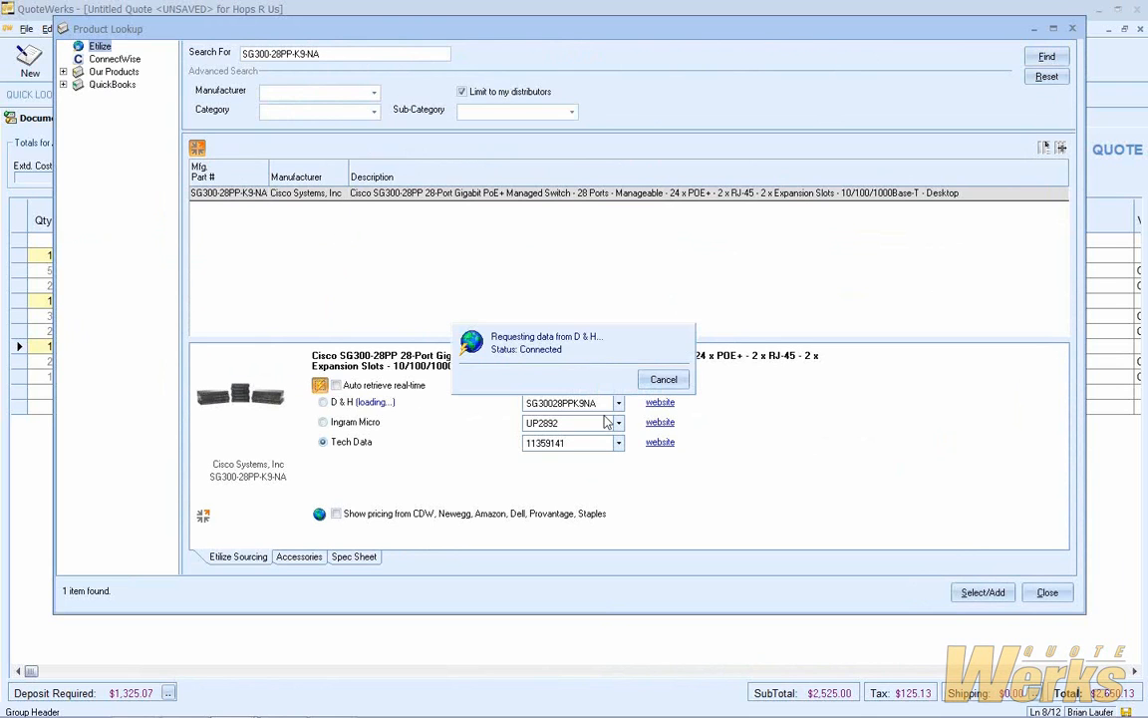
{"action": "left_click", "coordinate": [359, 444]}
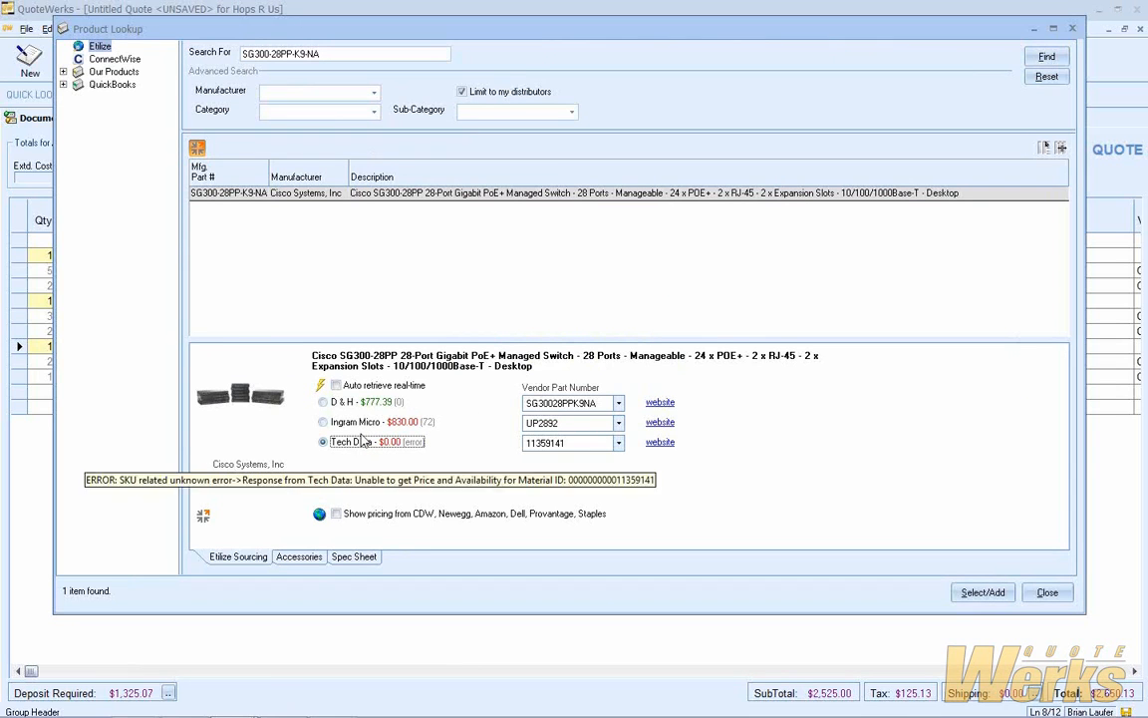
{"action": "mouse_move", "coordinate": [361, 447]}
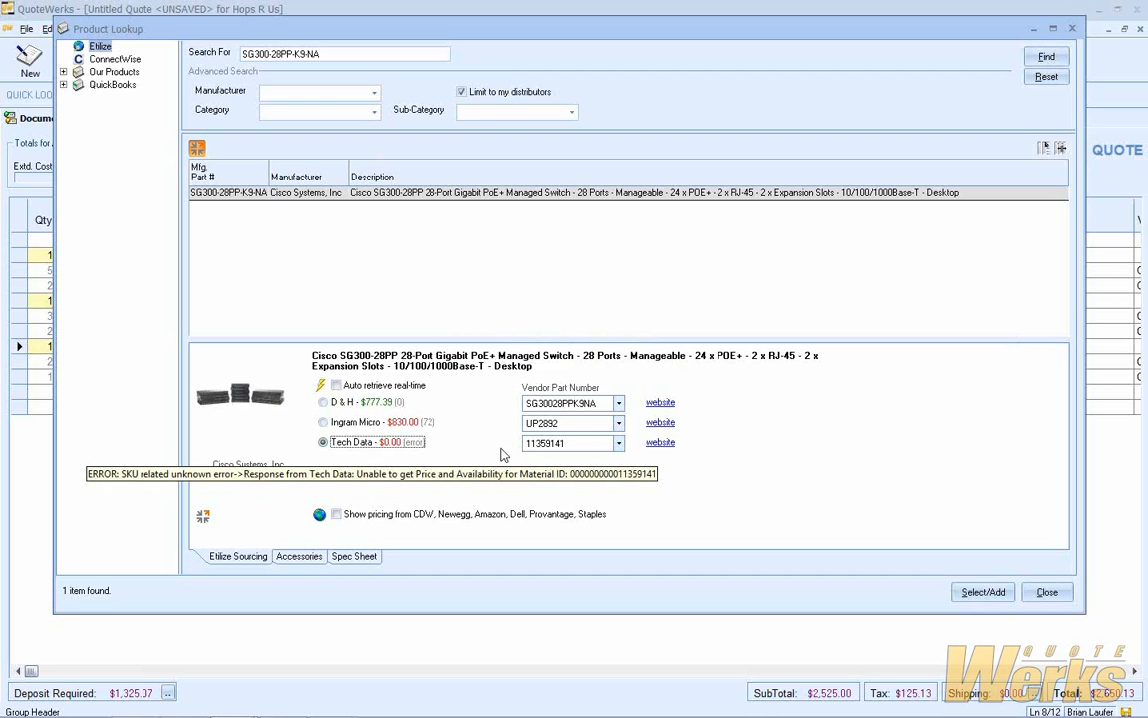
{"action": "key", "text": "Tab"}
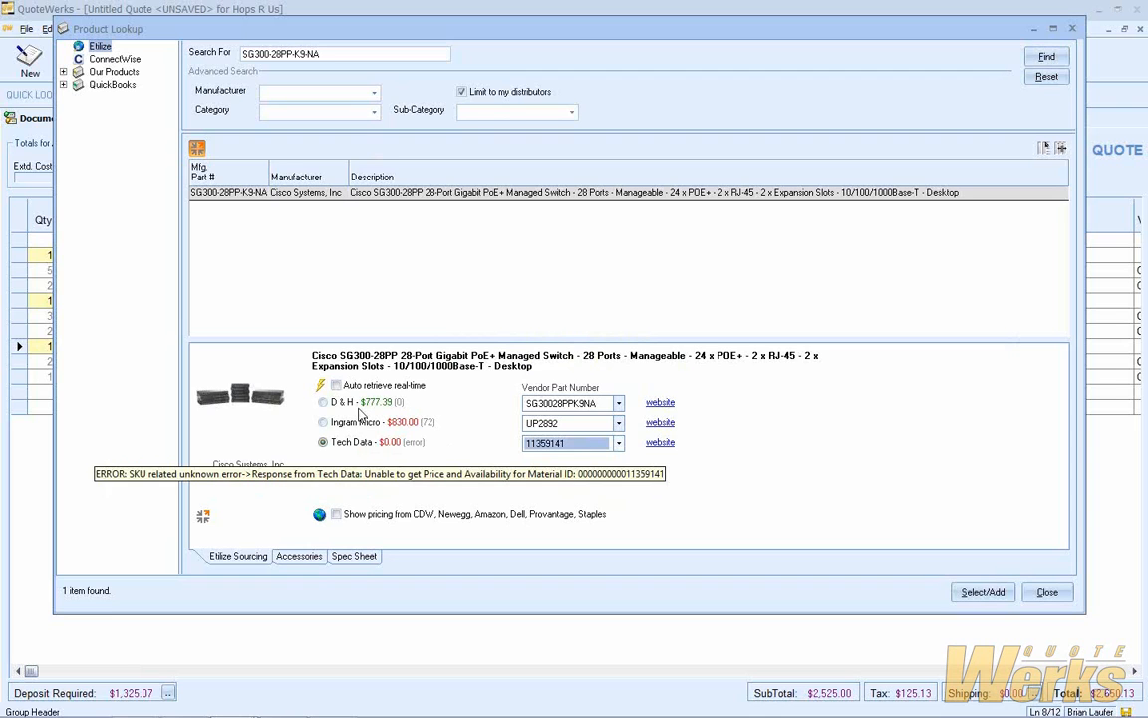
{"action": "left_click", "coordinate": [348, 403]}
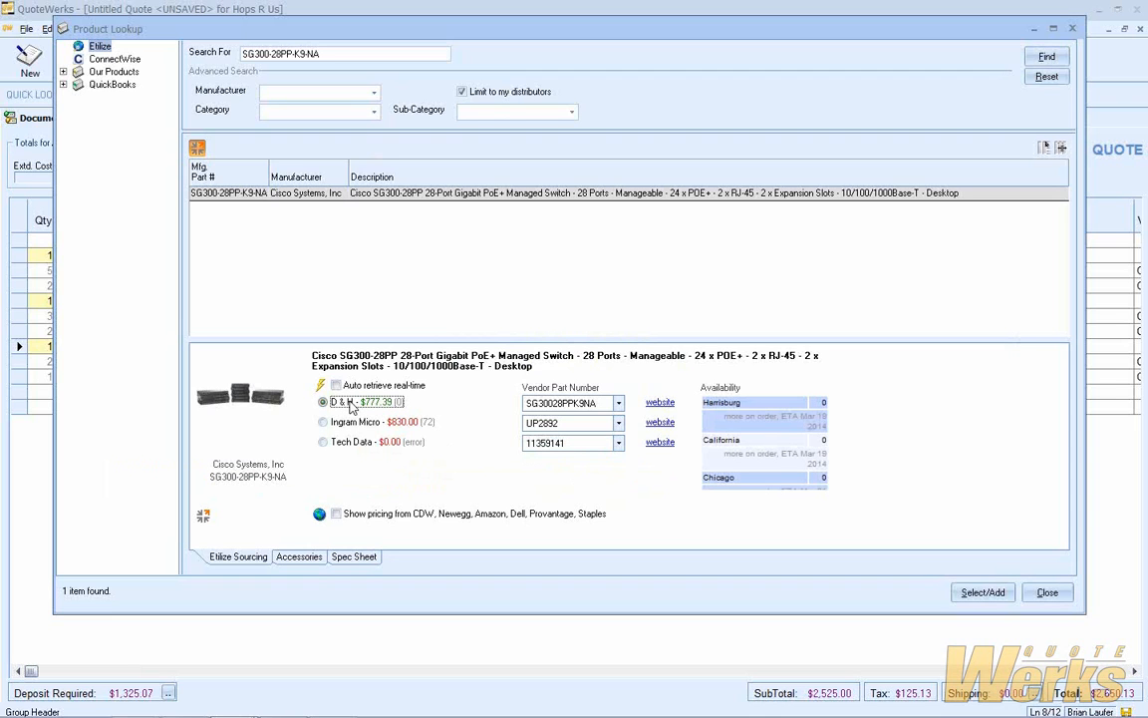
Add one Cisco SG300-28PP switch sourced from Ingram Micro to the quote under the Networking heading
{"action": "left_click", "coordinate": [359, 422]}
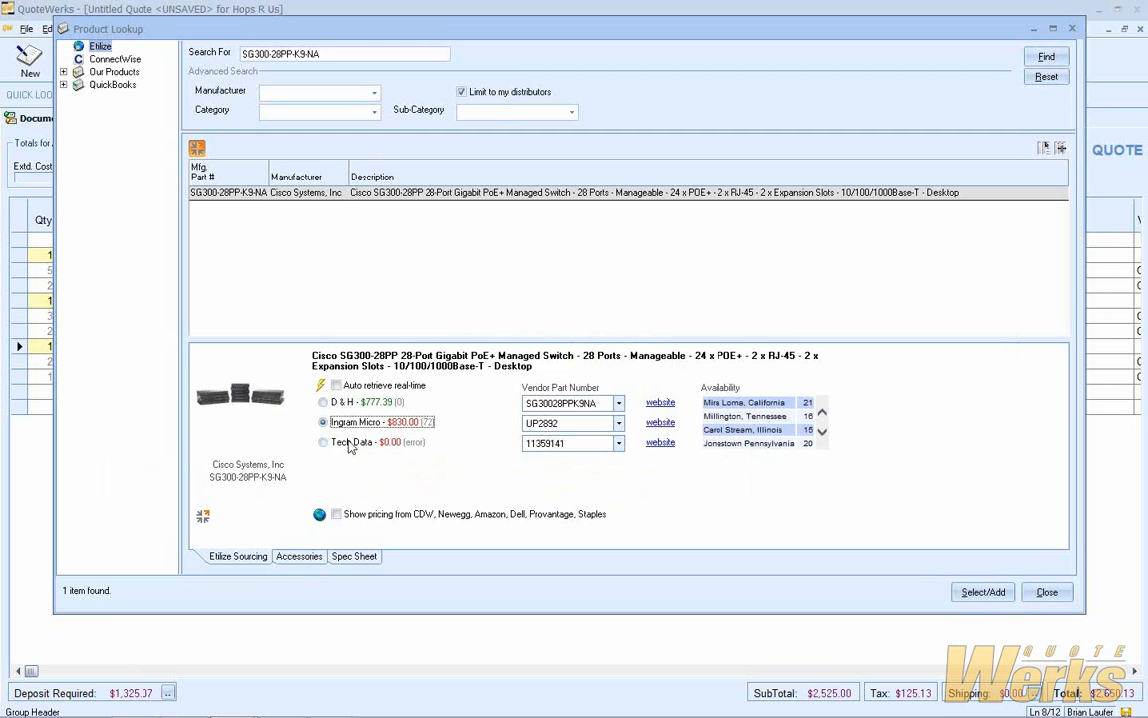
{"action": "double_click", "coordinate": [395, 424]}
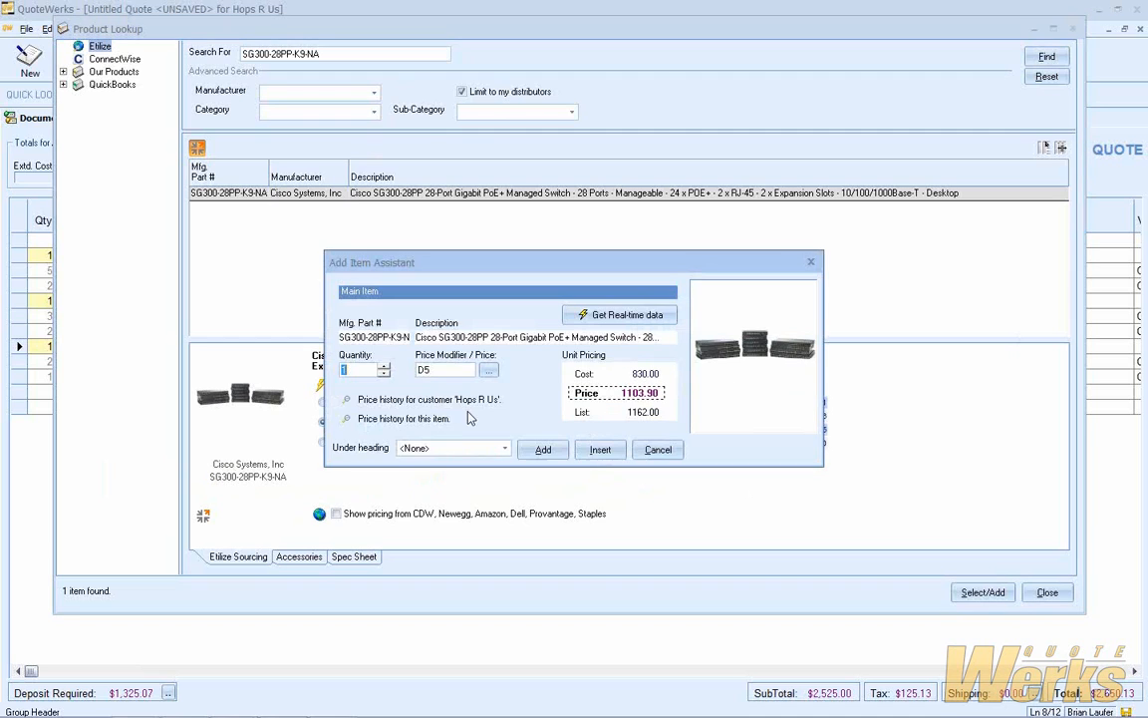
{"action": "left_click", "coordinate": [457, 448]}
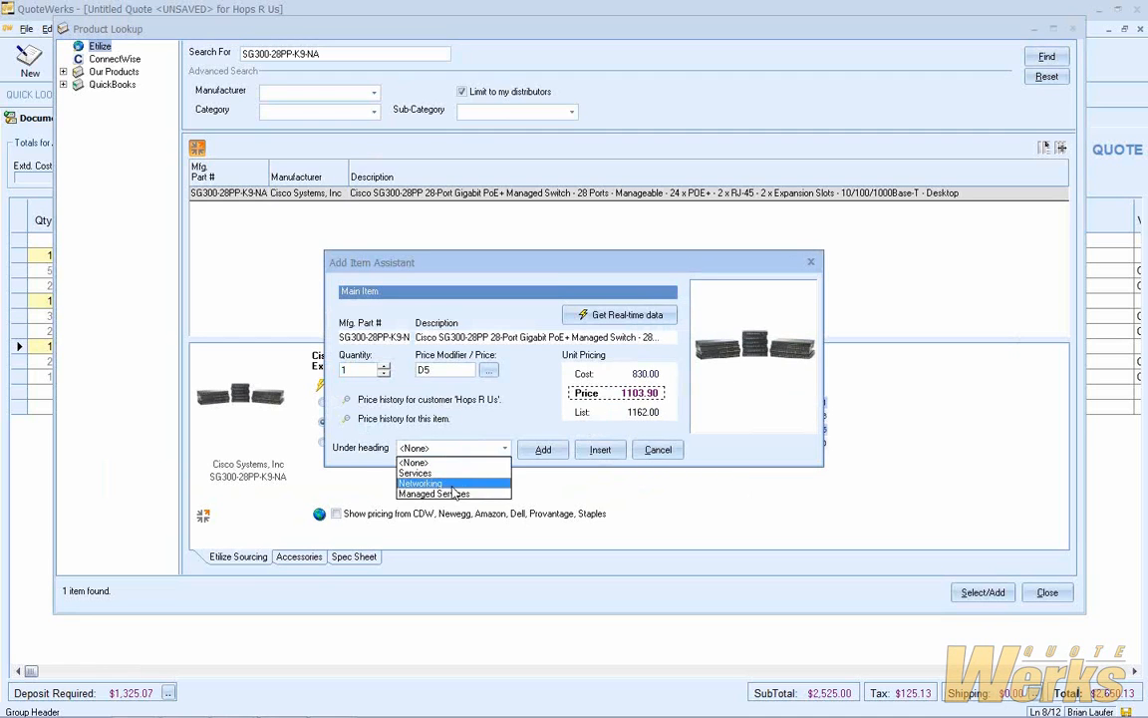
{"action": "left_click", "coordinate": [424, 482]}
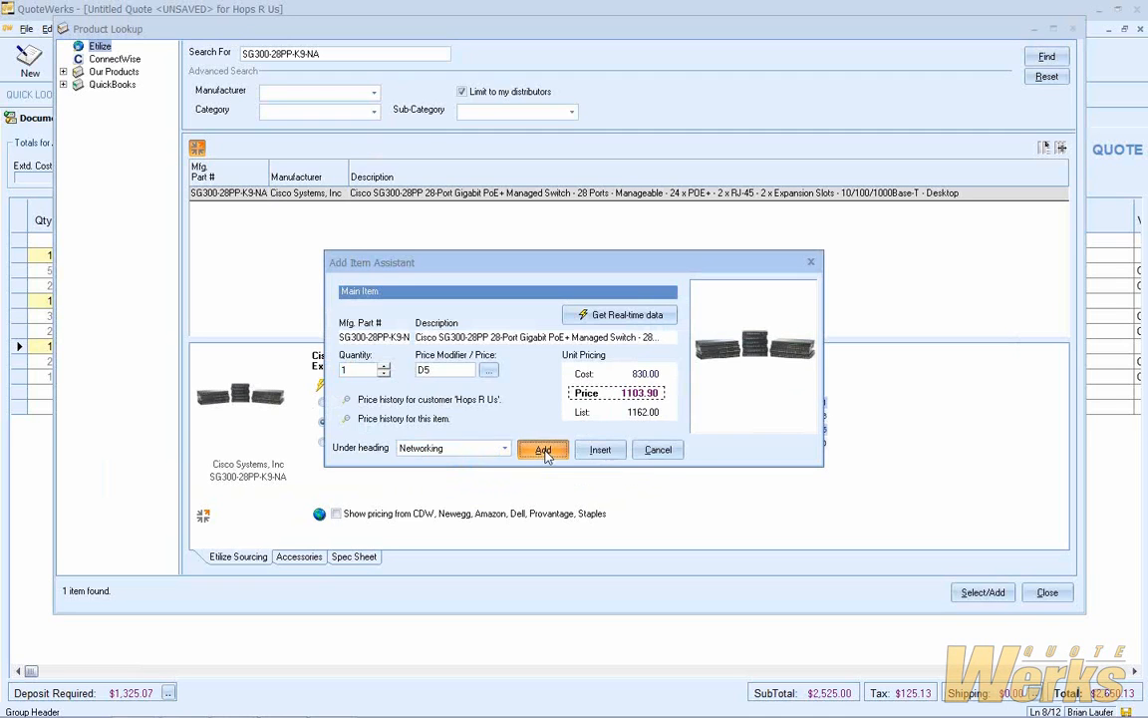
{"action": "left_click", "coordinate": [544, 451]}
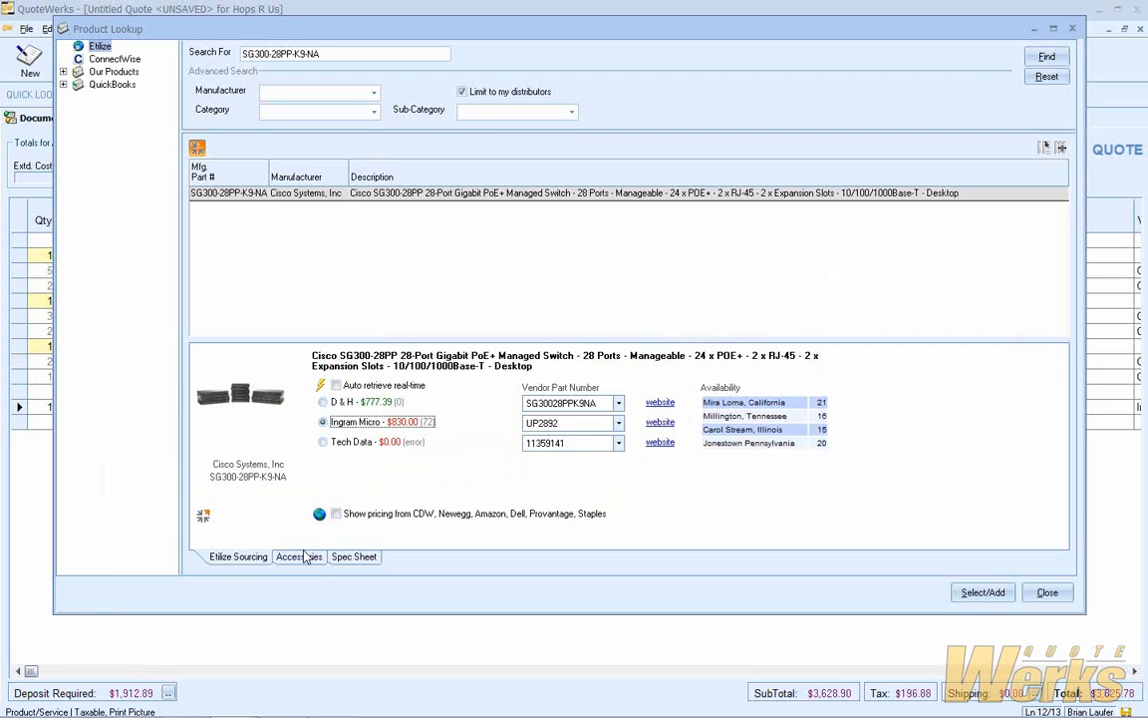
Review the switch's spec sheet, and select the Cisco 1000Base-BX-20U SFP transceiver among its Modules accessories
{"action": "left_click", "coordinate": [354, 556]}
{"action": "left_click_drag", "start_coordinate": [1052, 428], "coordinate": [435, 606]}
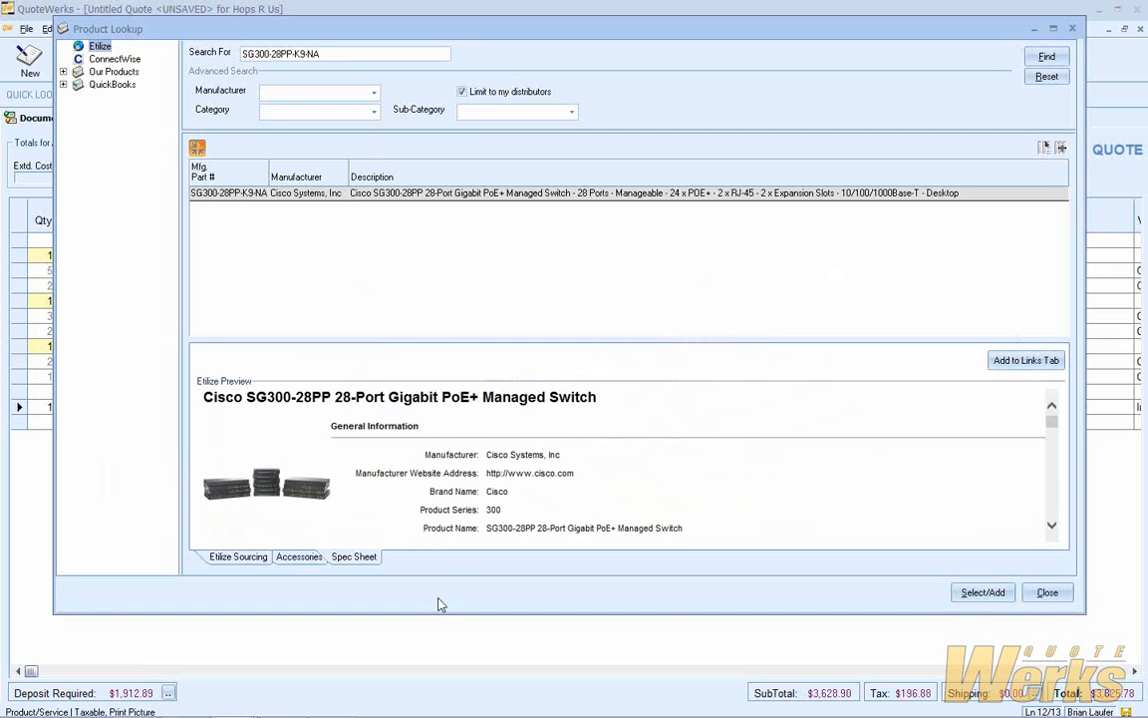
{"action": "left_click", "coordinate": [278, 555]}
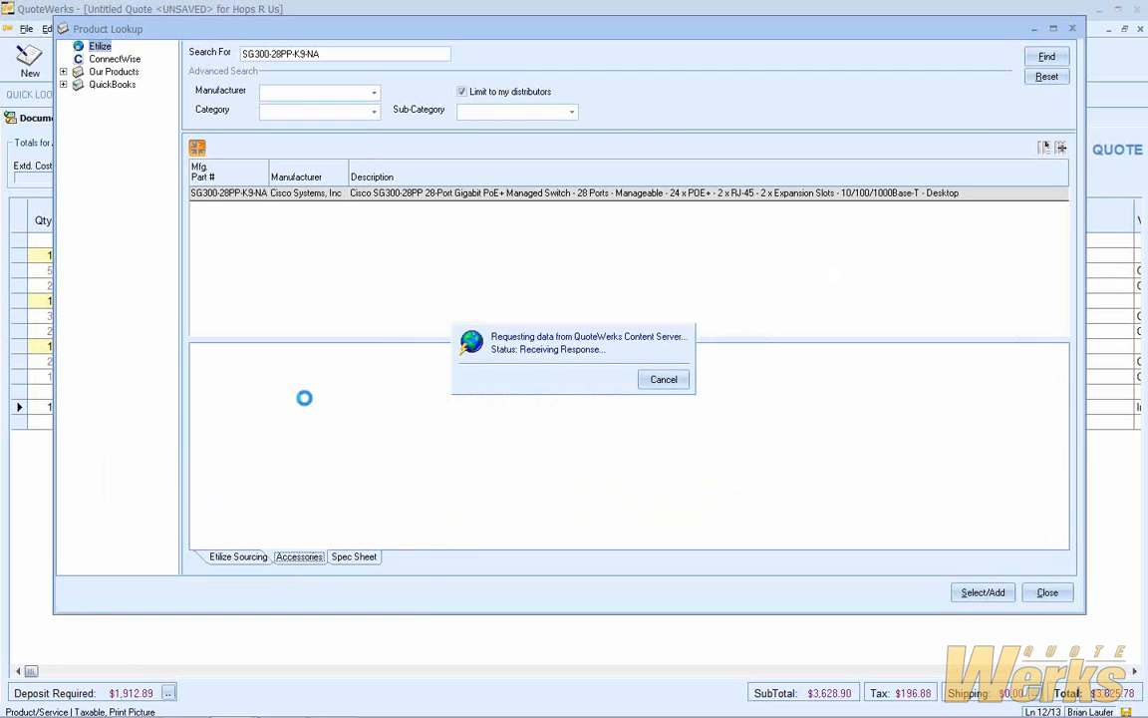
{"action": "left_click", "coordinate": [270, 359]}
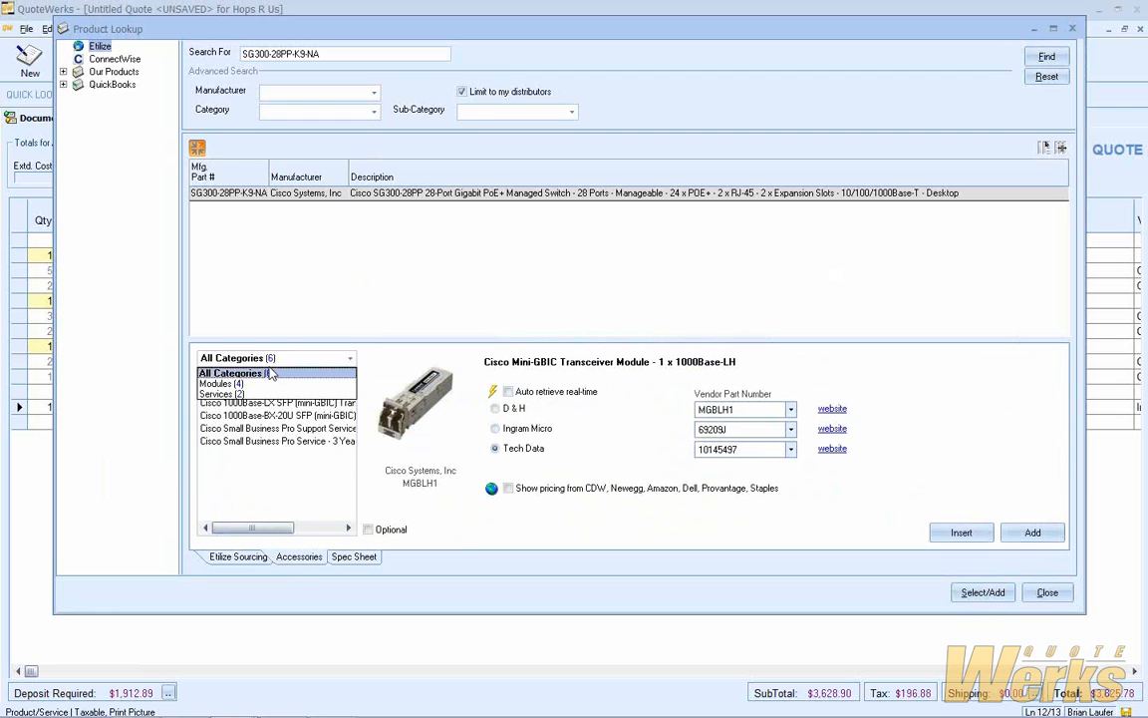
{"action": "left_click", "coordinate": [257, 385]}
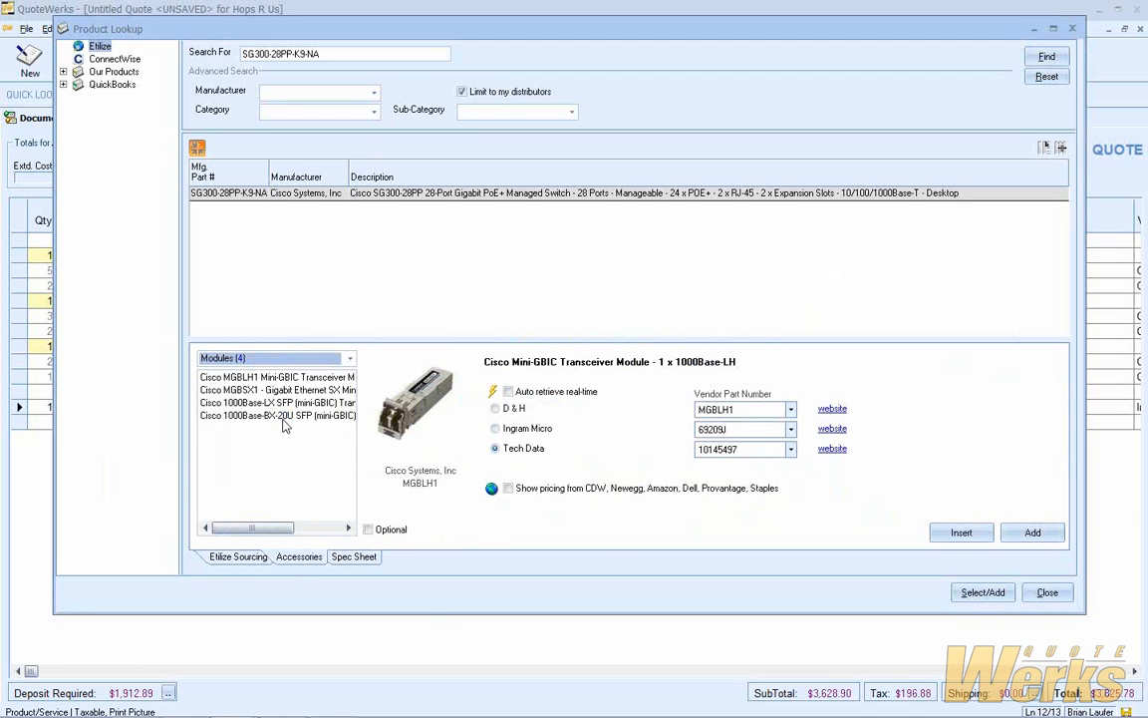
{"action": "left_click", "coordinate": [283, 415]}
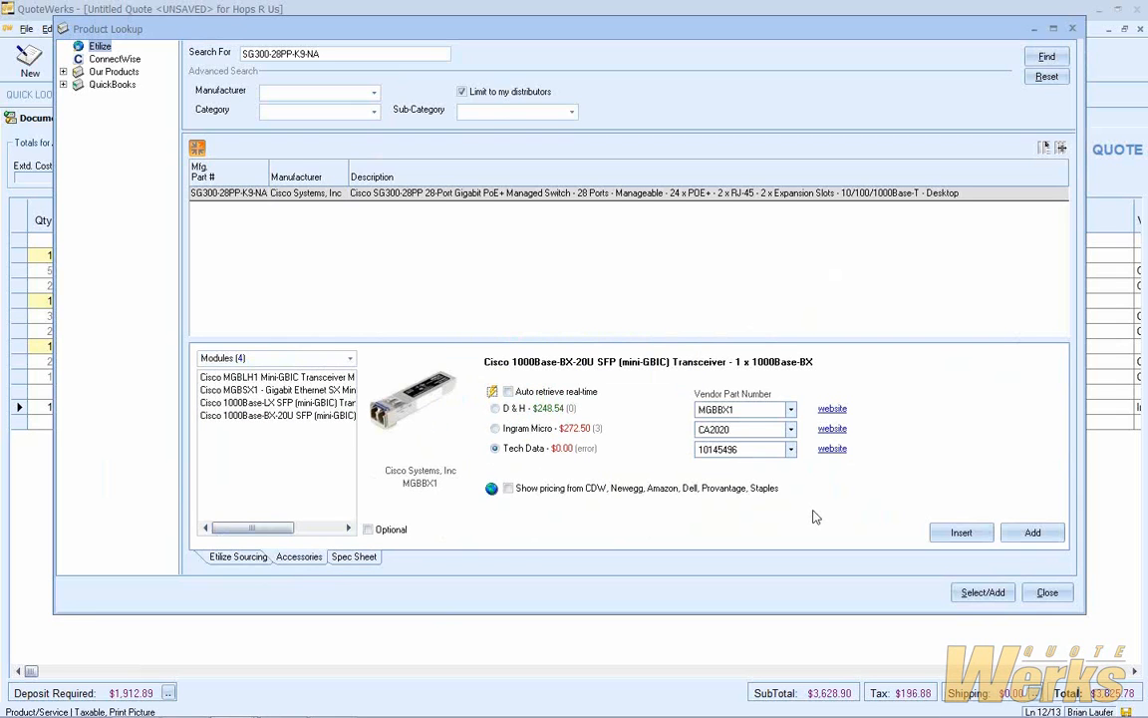
Add two Cisco 1000Base-BX-20U SFP transceivers sourced from Ingram Micro to the quote under the Networking heading
{"action": "left_click", "coordinate": [521, 432]}
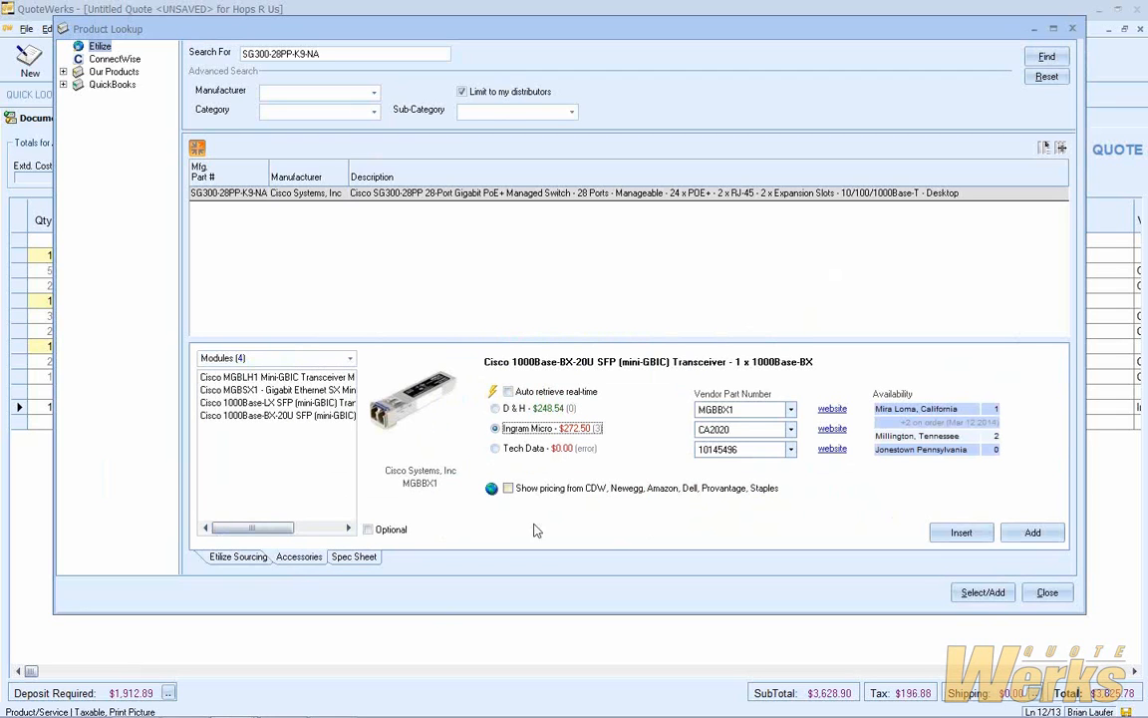
{"action": "left_click", "coordinate": [537, 427]}
{"action": "double_click", "coordinate": [531, 433]}
{"action": "left_click", "coordinate": [442, 452]}
{"action": "left_click", "coordinate": [439, 478]}
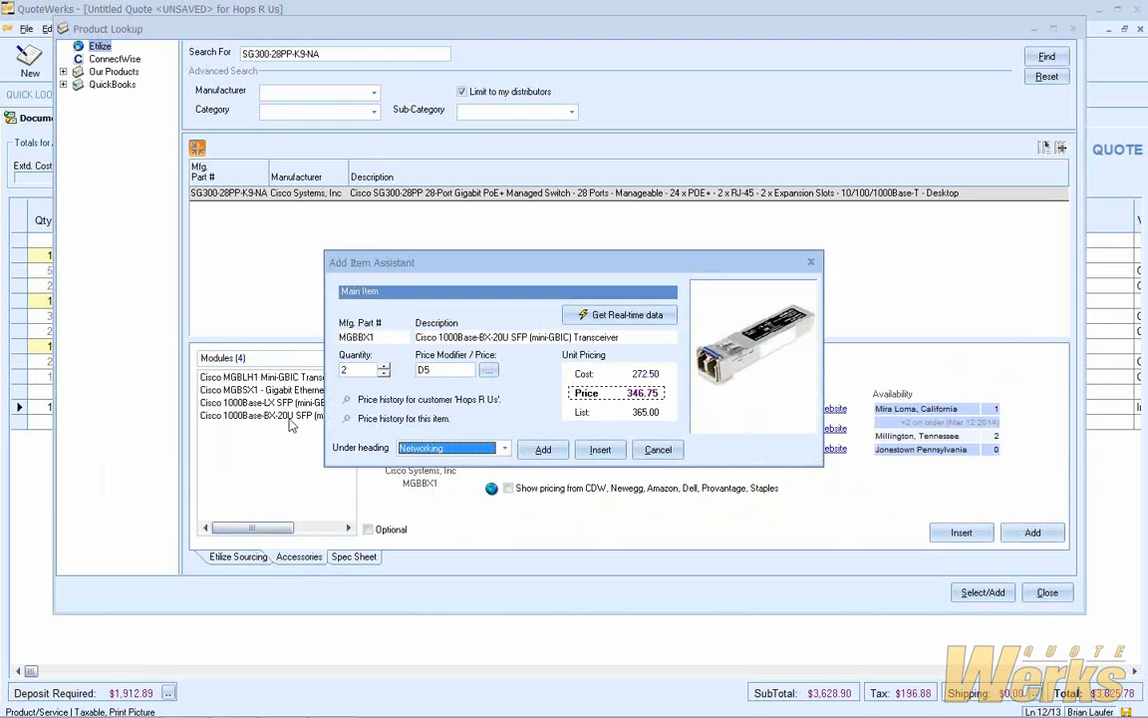
{"action": "left_click", "coordinate": [543, 449]}
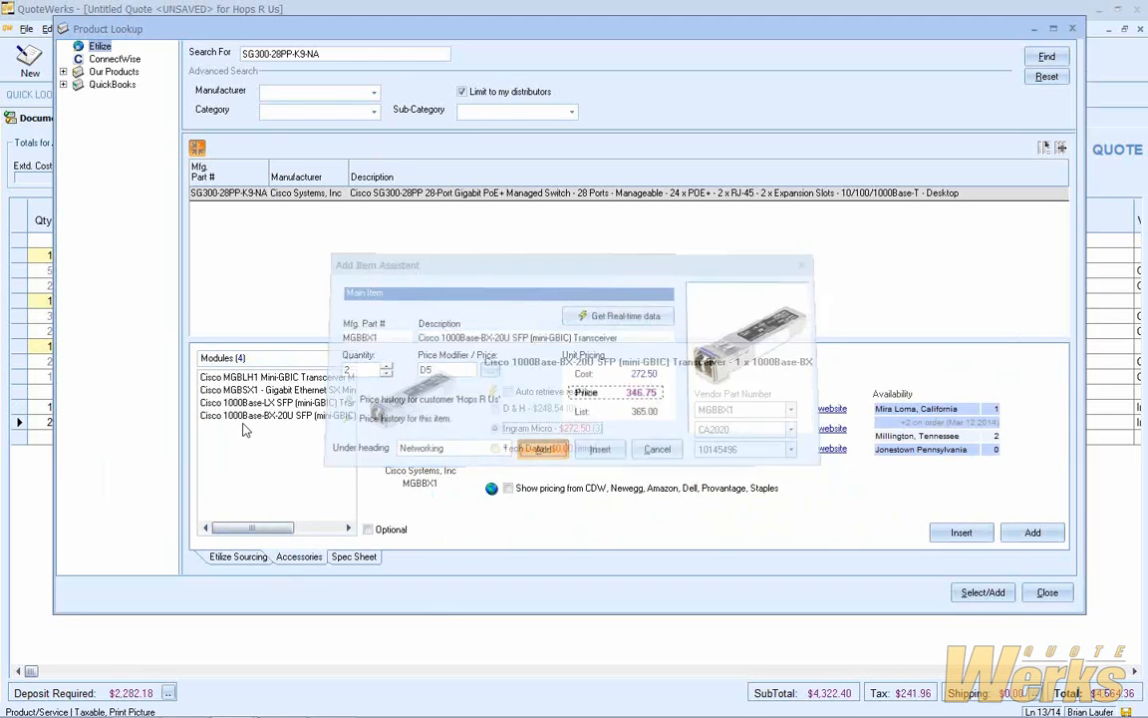
Filter the switch's accessories to Services and retrieve real-time pricing for the Cisco Small Business Pro Service - 3 Year
{"action": "left_click", "coordinate": [244, 358]}
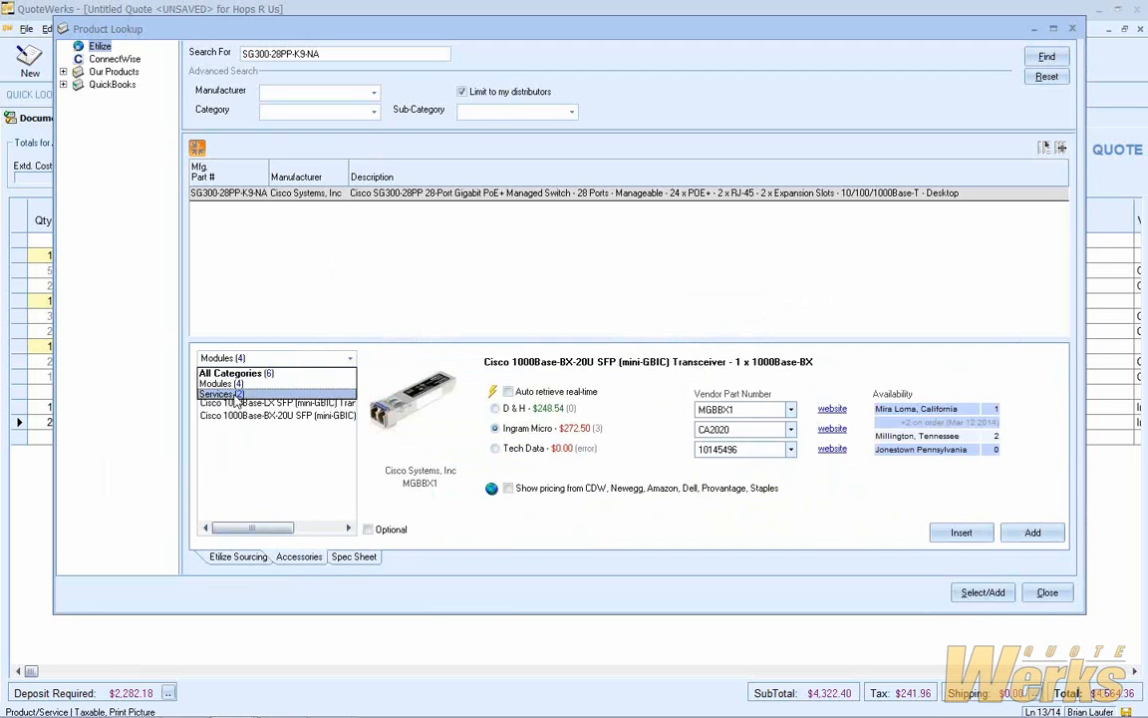
{"action": "left_click", "coordinate": [237, 394]}
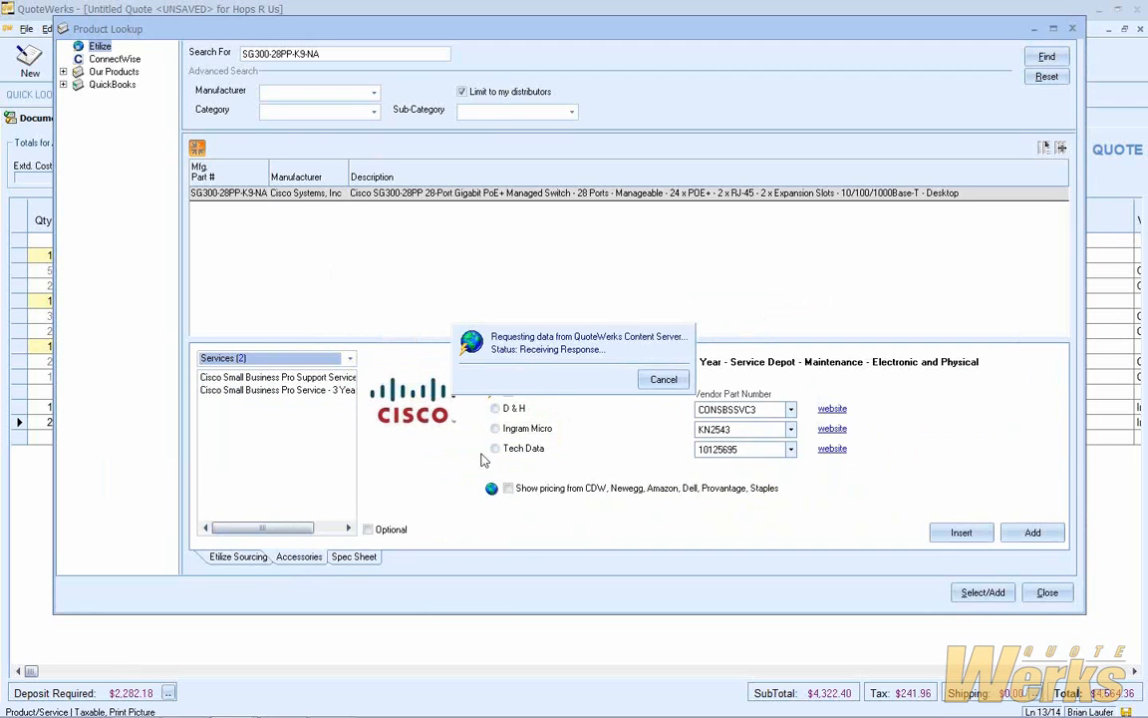
{"action": "left_click", "coordinate": [343, 390]}
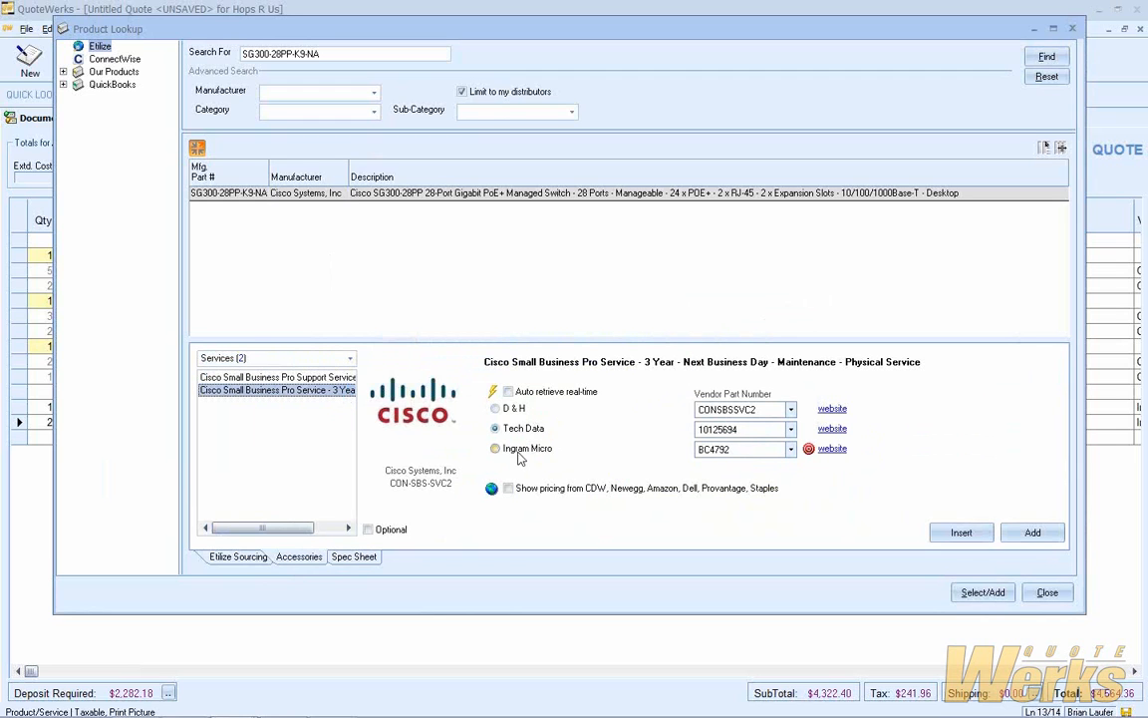
{"action": "left_click", "coordinate": [496, 409]}
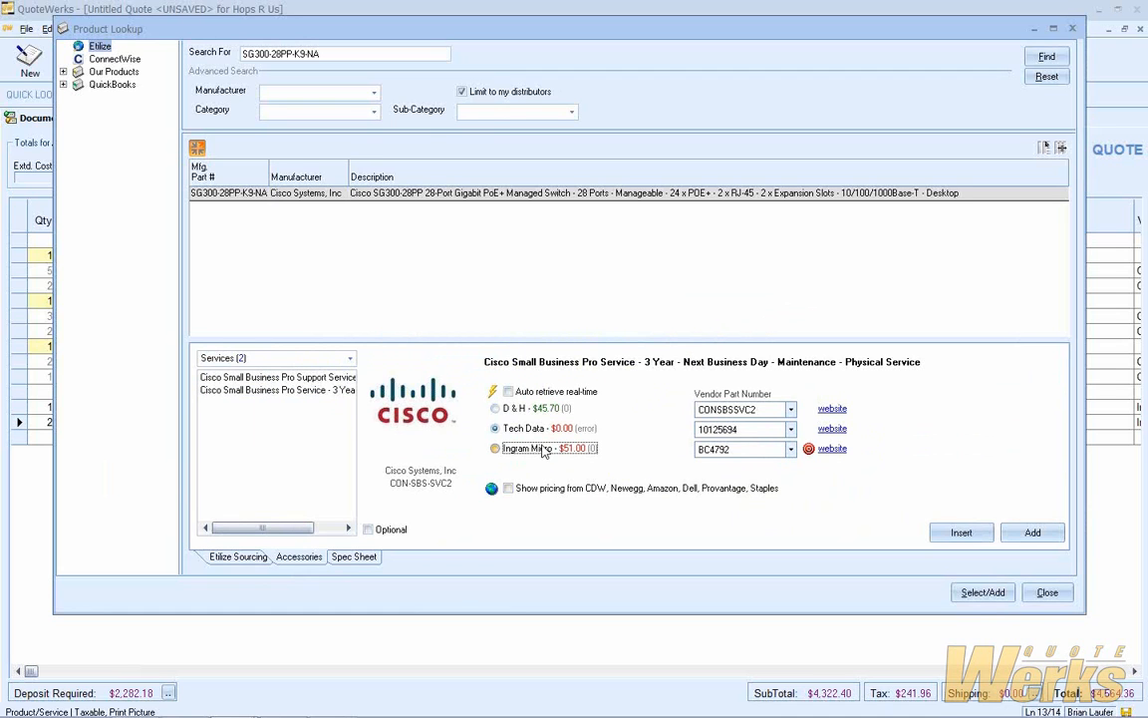
Add one Cisco Small Business Pro Service - 3 Year sourced from Ingram Micro to the quote under the Networking heading
{"action": "left_click", "coordinate": [545, 450]}
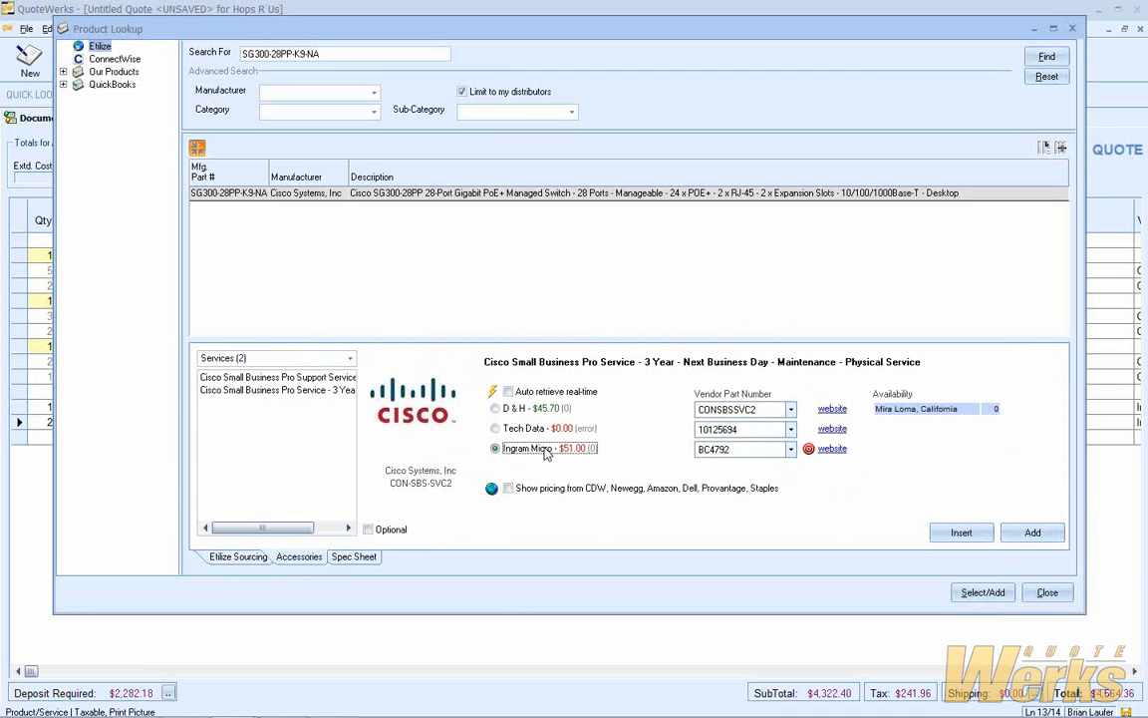
{"action": "double_click", "coordinate": [536, 450]}
{"action": "left_click", "coordinate": [511, 446]}
{"action": "left_click", "coordinate": [508, 493]}
{"action": "left_click", "coordinate": [508, 449]}
{"action": "left_click", "coordinate": [505, 485]}
{"action": "left_click", "coordinate": [607, 449]}
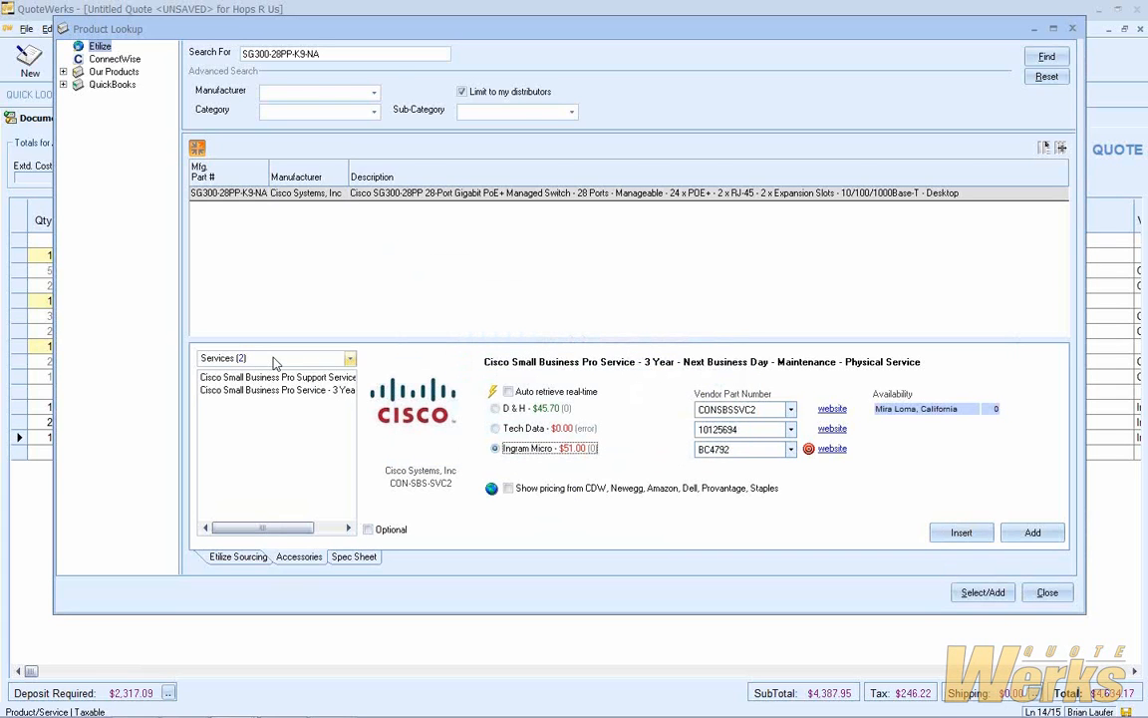
Search the ConnectWise products for a description containing "platin", and add the Platinum Monitoring item under the Managed Services heading
{"action": "left_click", "coordinate": [116, 59]}
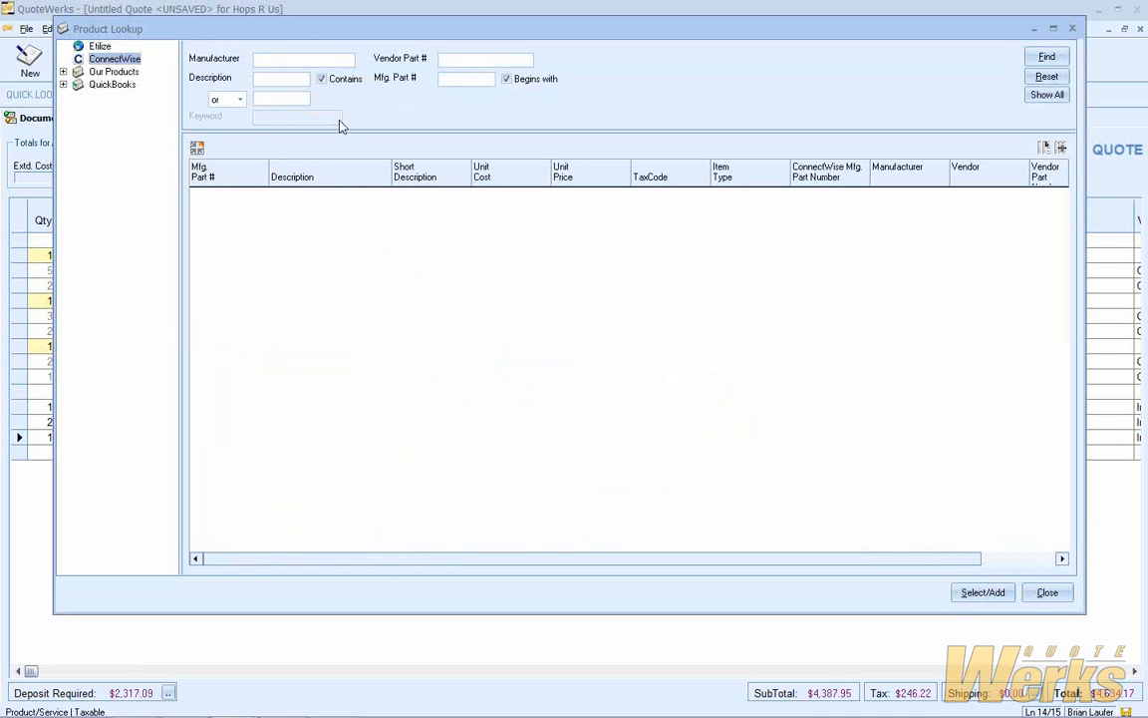
{"action": "left_click", "coordinate": [280, 78]}
{"action": "type", "text": "platin"}
{"action": "key", "text": "Return"}
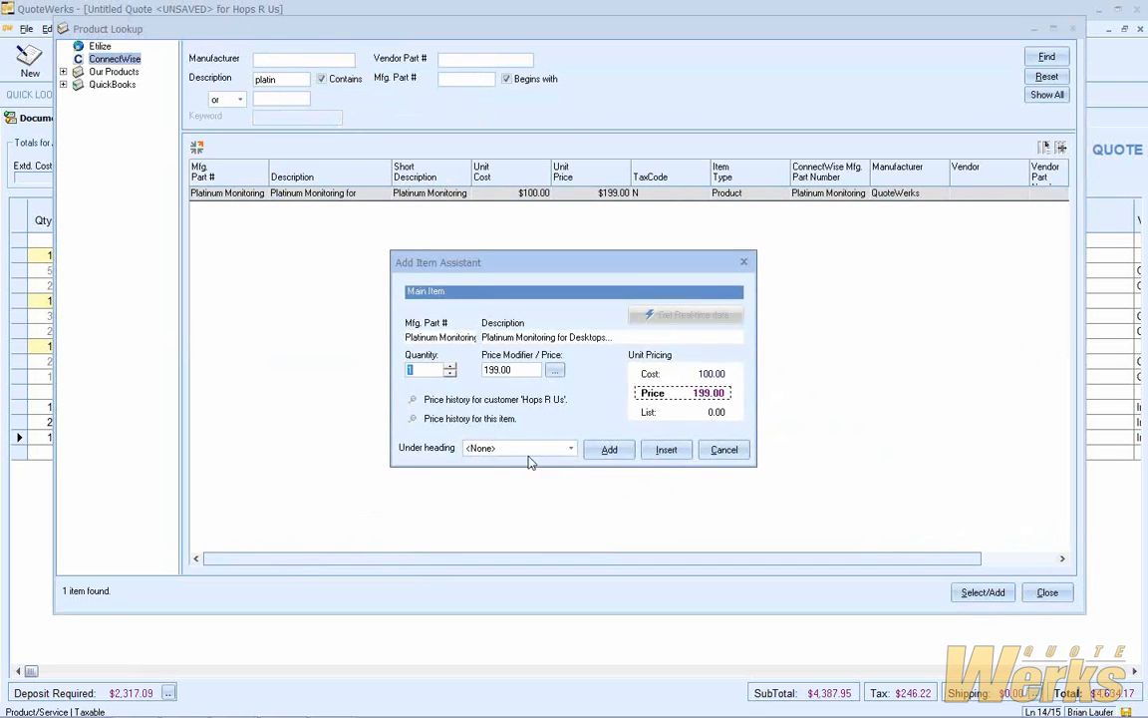
{"action": "left_click", "coordinate": [493, 448]}
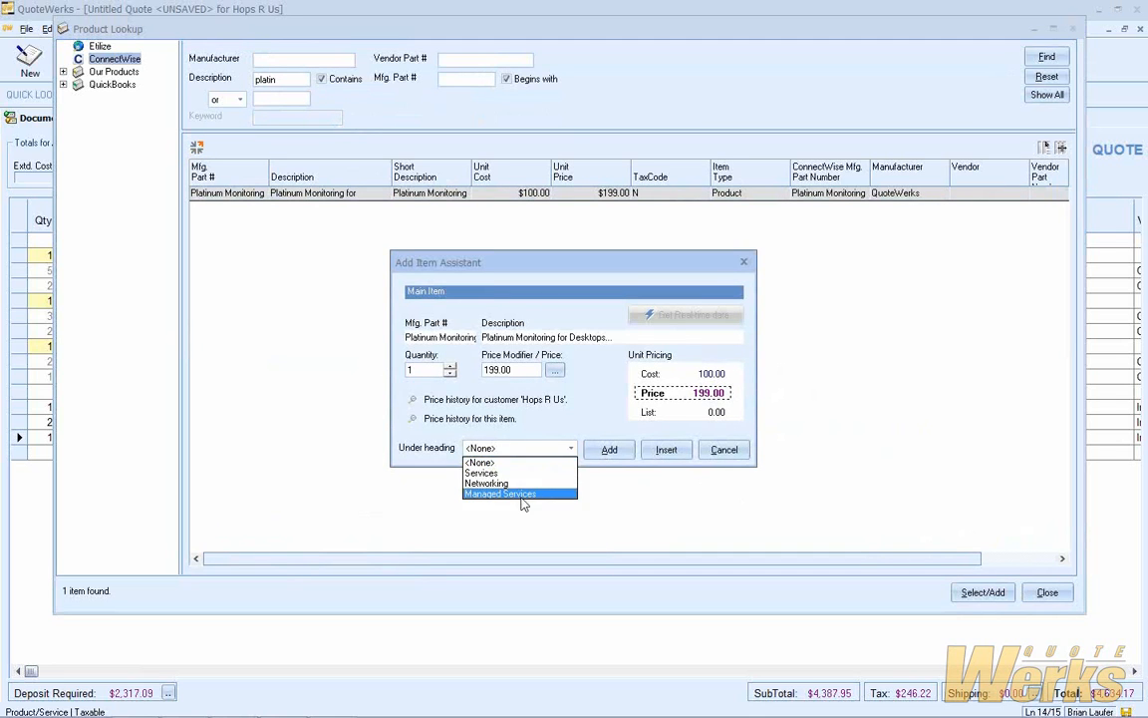
Add the Platinum Monitoring for Desktops item under the Managed Services heading and close the product lookup
{"action": "left_click", "coordinate": [519, 493]}
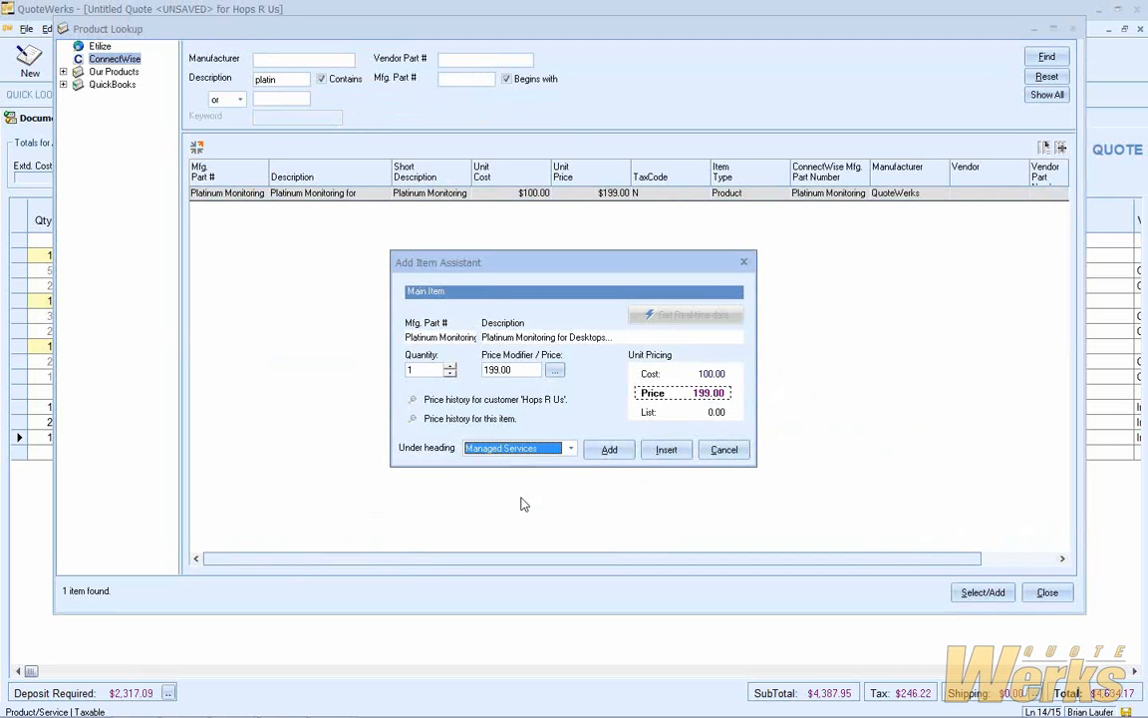
{"action": "left_click", "coordinate": [623, 460]}
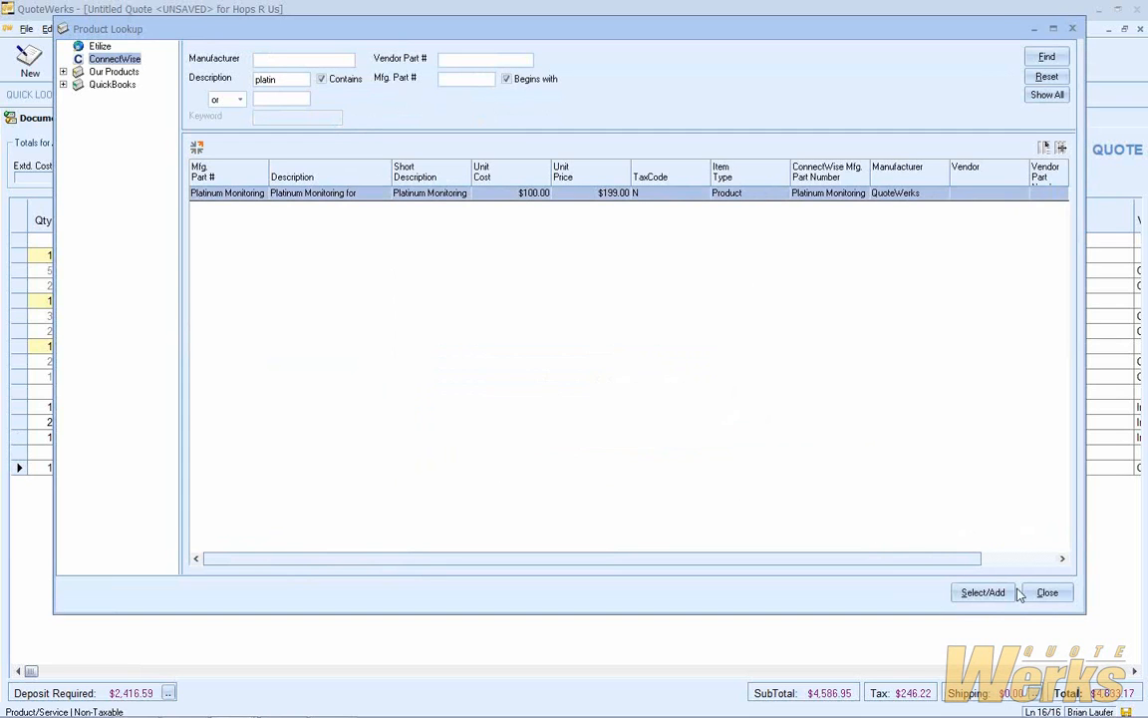
{"action": "left_click", "coordinate": [1047, 592]}
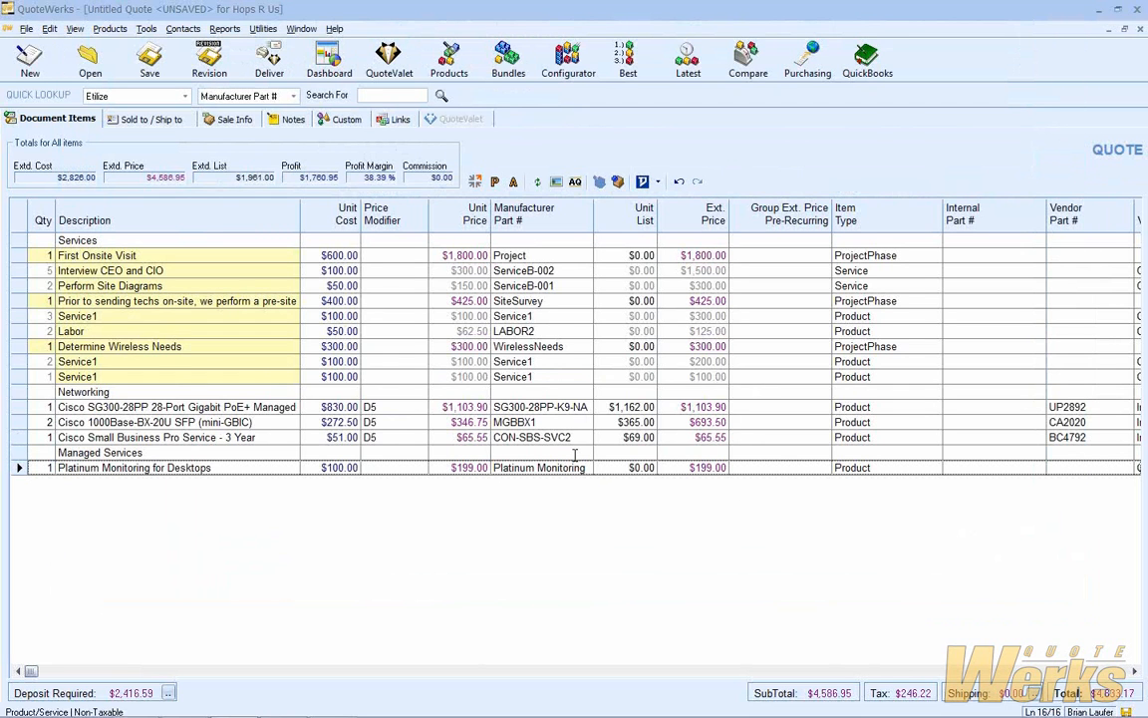
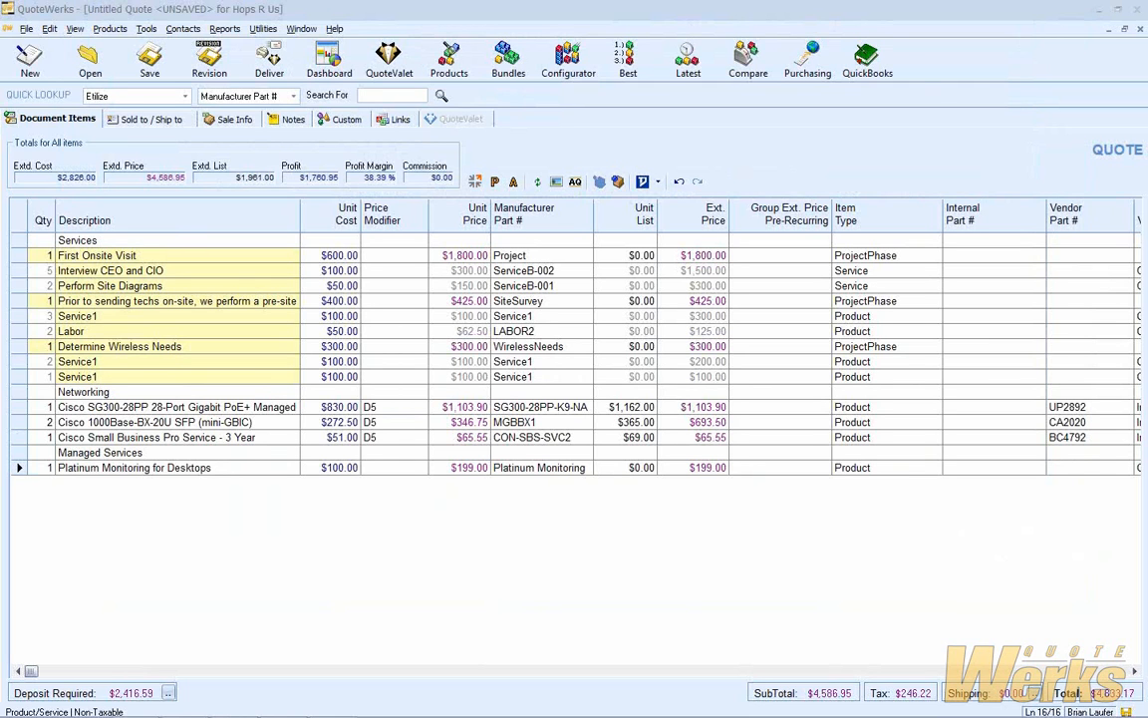
Switch to ConnectWise and view the forecast product lines of the Hops R Us - Webinar 001 opportunity
{"action": "mouse_move", "coordinate": [239, 706]}
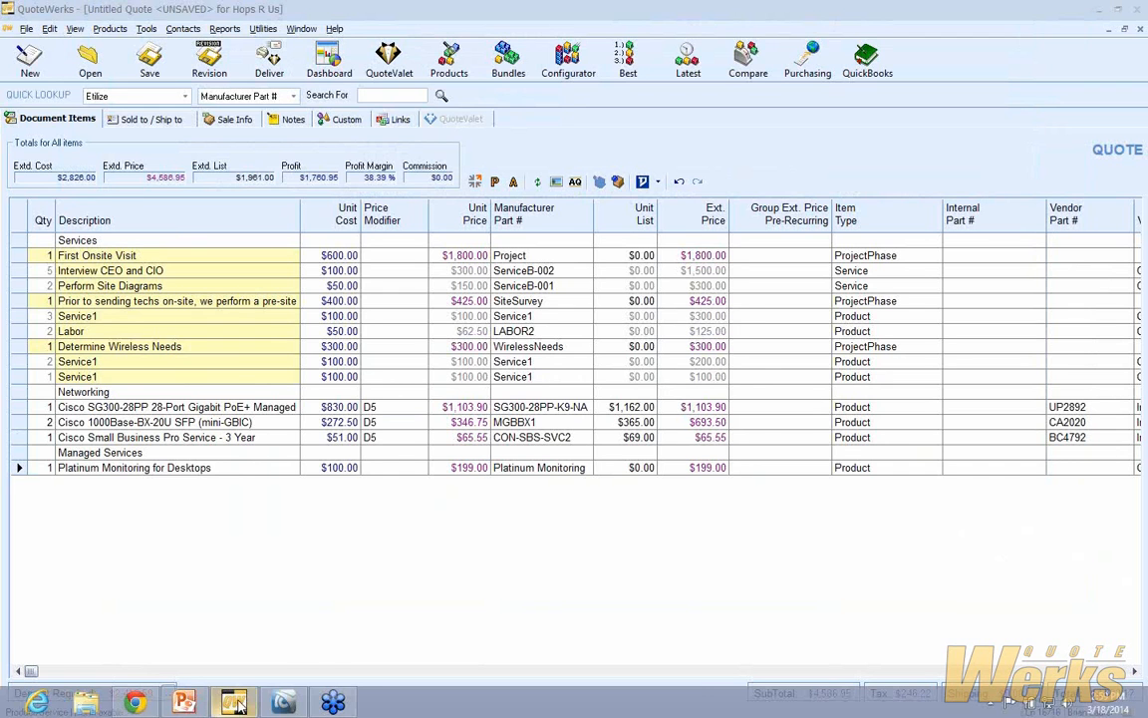
{"action": "left_click", "coordinate": [279, 703]}
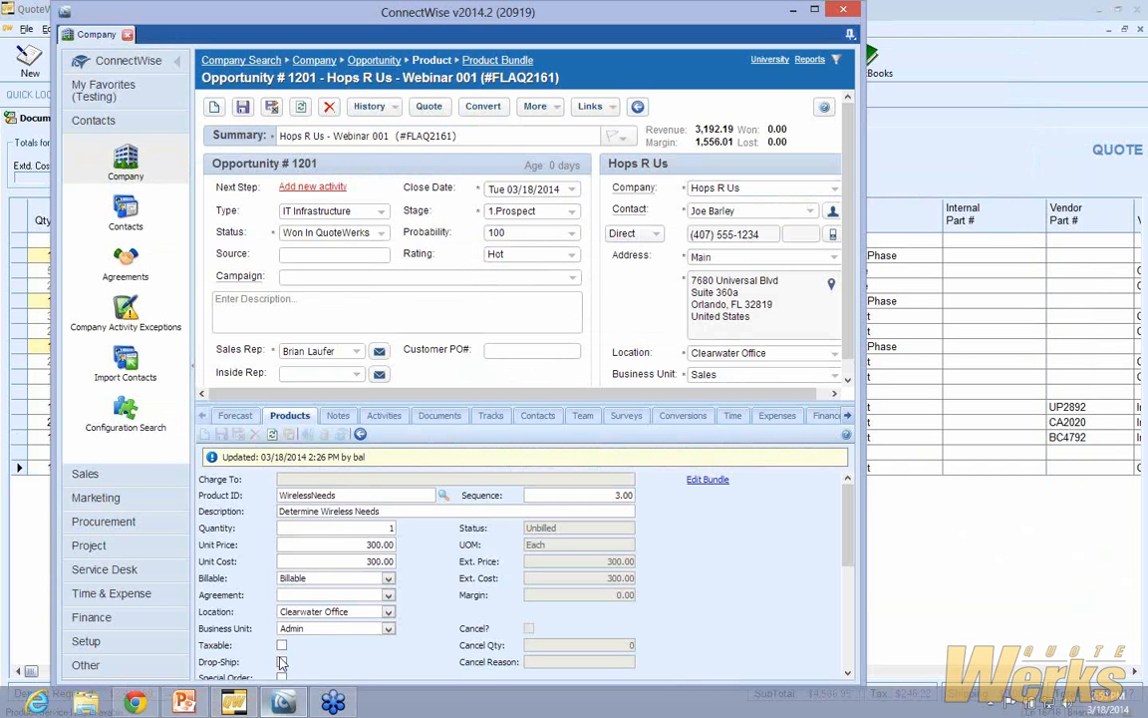
{"action": "left_click", "coordinate": [227, 415]}
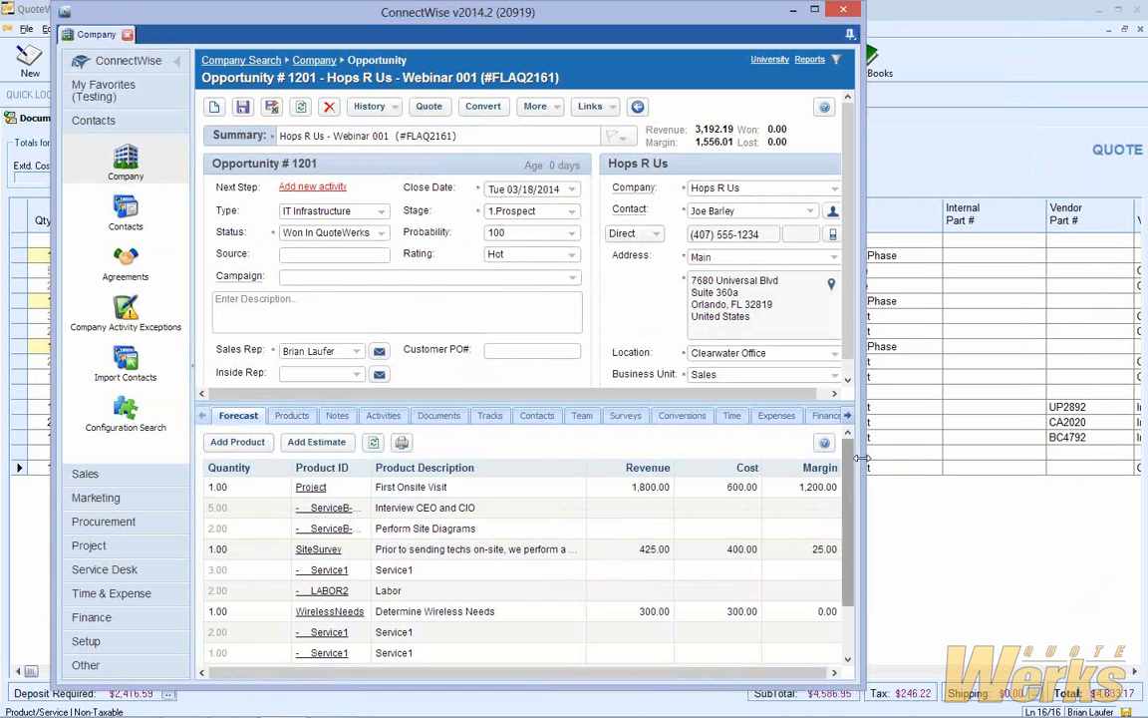
{"action": "left_click_drag", "start_coordinate": [854, 510], "coordinate": [829, 397]}
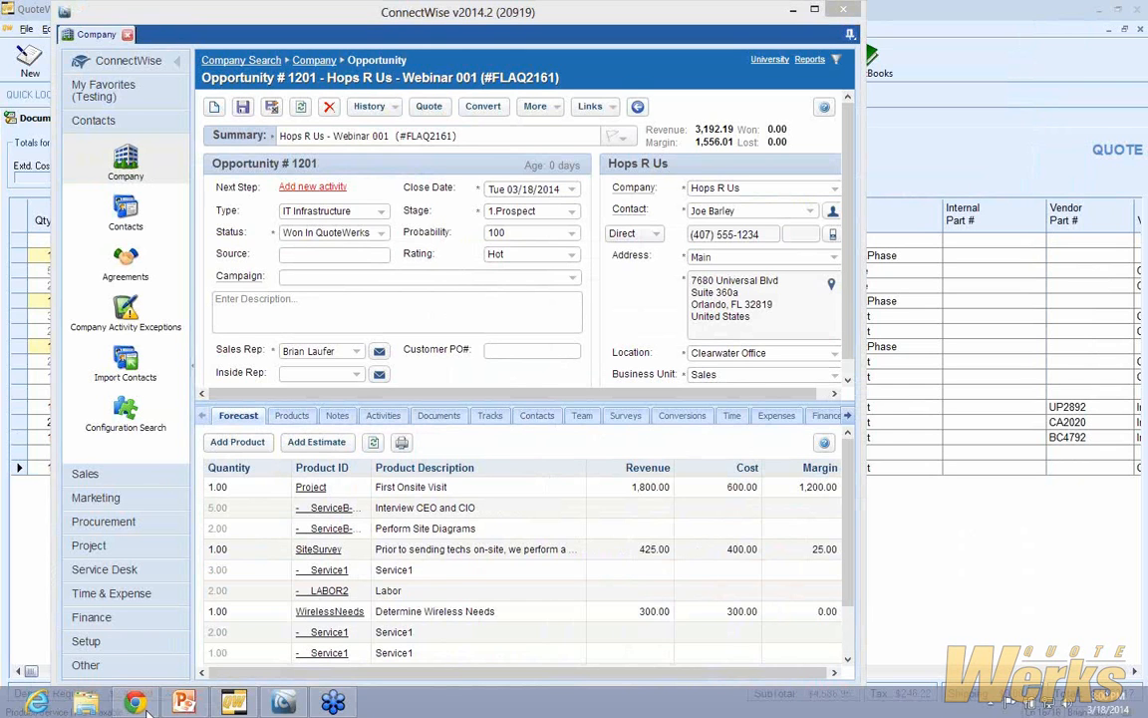
Switch to the browser, view the QuoteWerks Blueprints page from the website's Download Area, and return to the quote
{"action": "left_click", "coordinate": [138, 704]}
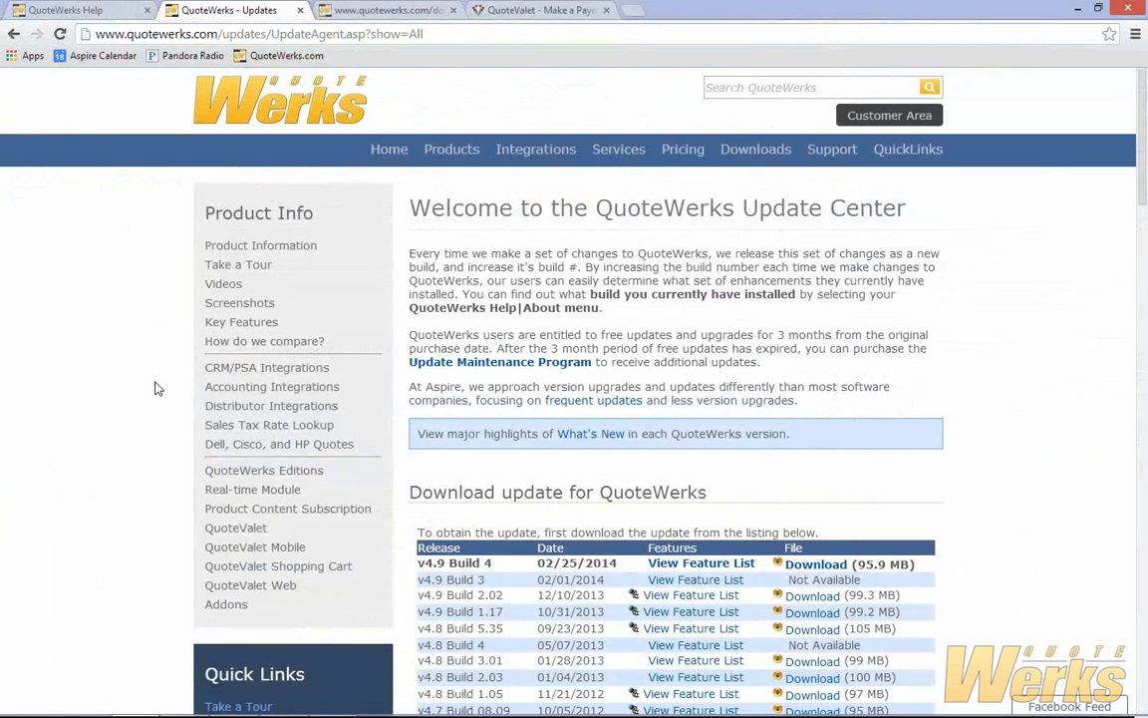
{"action": "scroll", "coordinate": [185, 398], "scroll_direction": "down", "scroll_amount": 1}
{"action": "scroll", "coordinate": [160, 379], "scroll_direction": "up", "scroll_amount": 1}
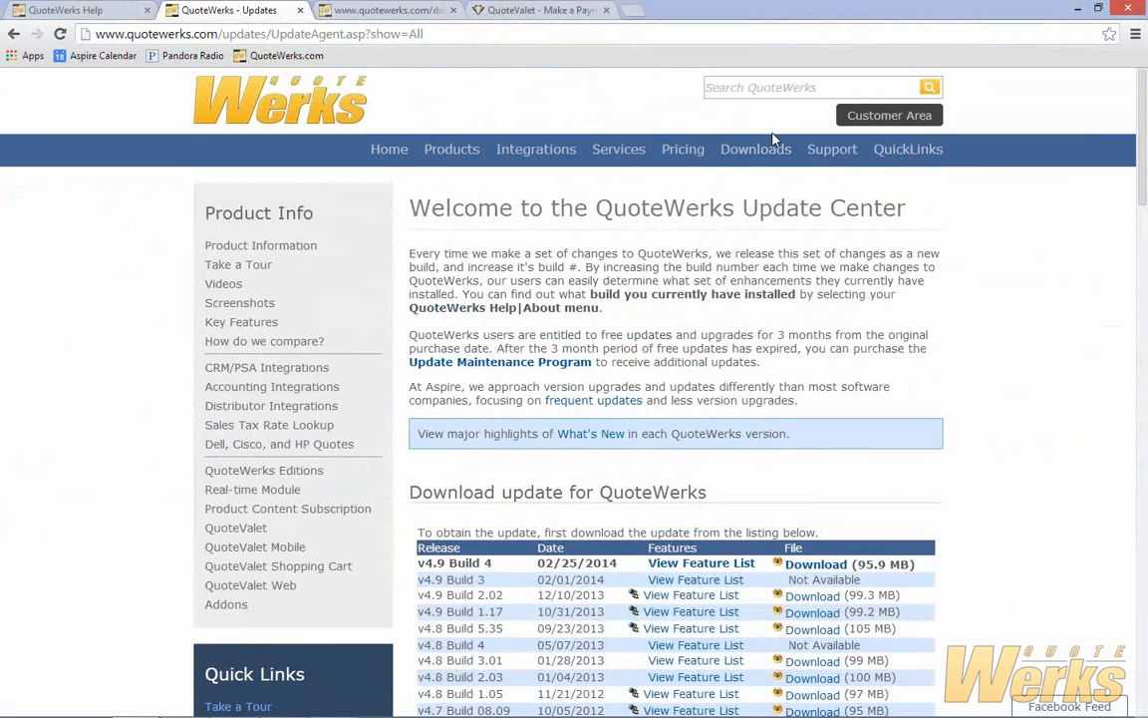
{"action": "mouse_move", "coordinate": [823, 151]}
{"action": "mouse_move", "coordinate": [740, 157]}
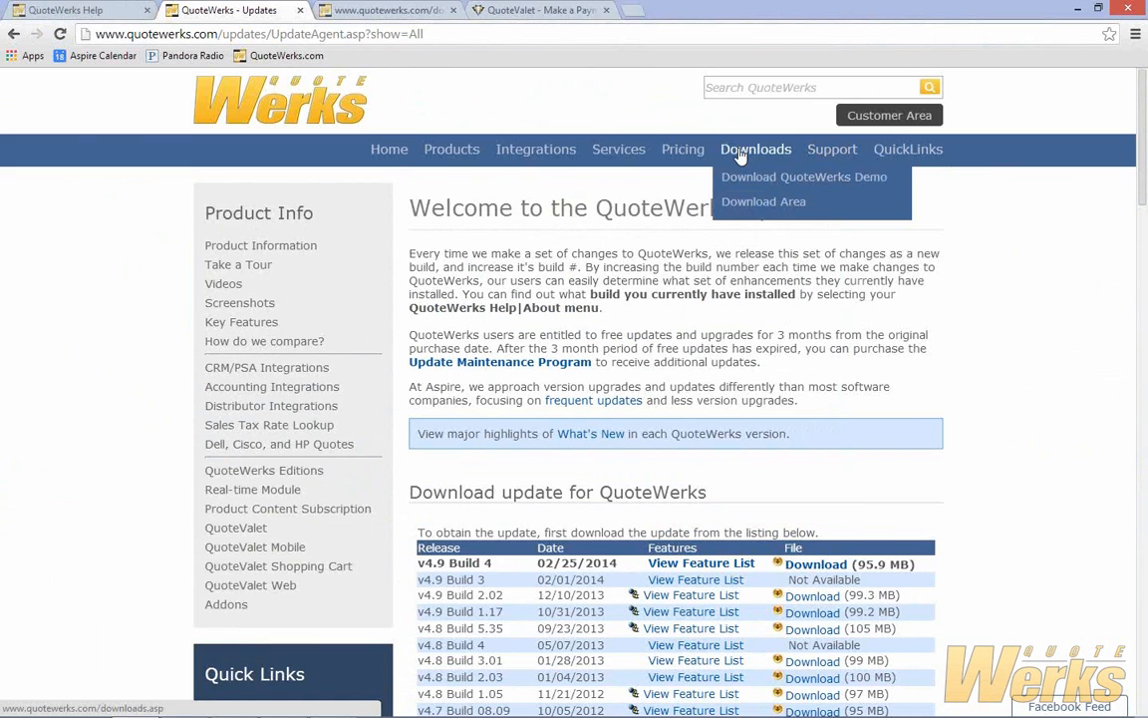
{"action": "left_click", "coordinate": [756, 201]}
{"action": "scroll", "coordinate": [611, 364], "scroll_direction": "down", "scroll_amount": 15}
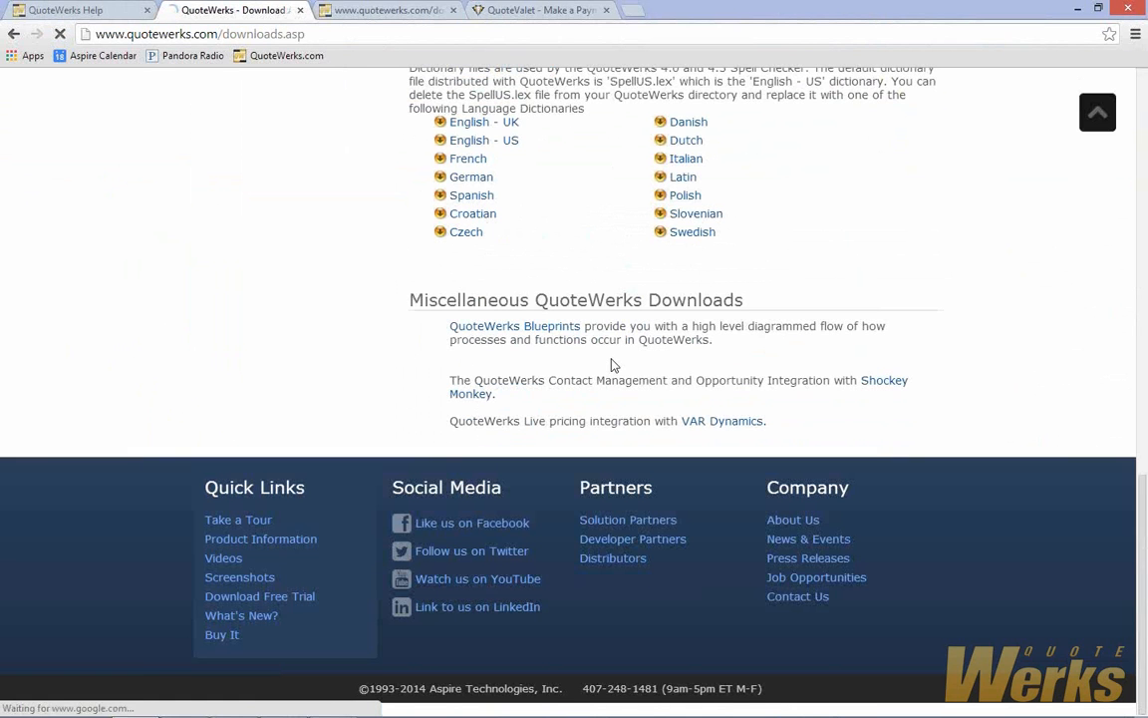
{"action": "left_click", "coordinate": [466, 326]}
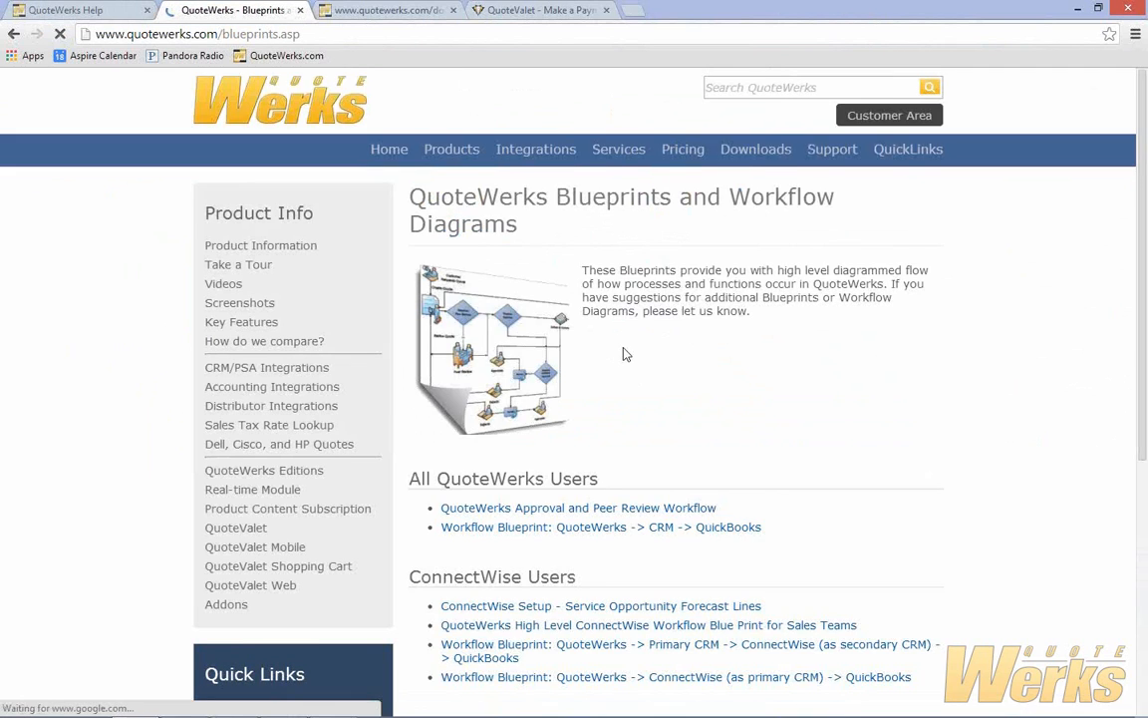
{"action": "scroll", "coordinate": [624, 354], "scroll_direction": "down", "scroll_amount": 2}
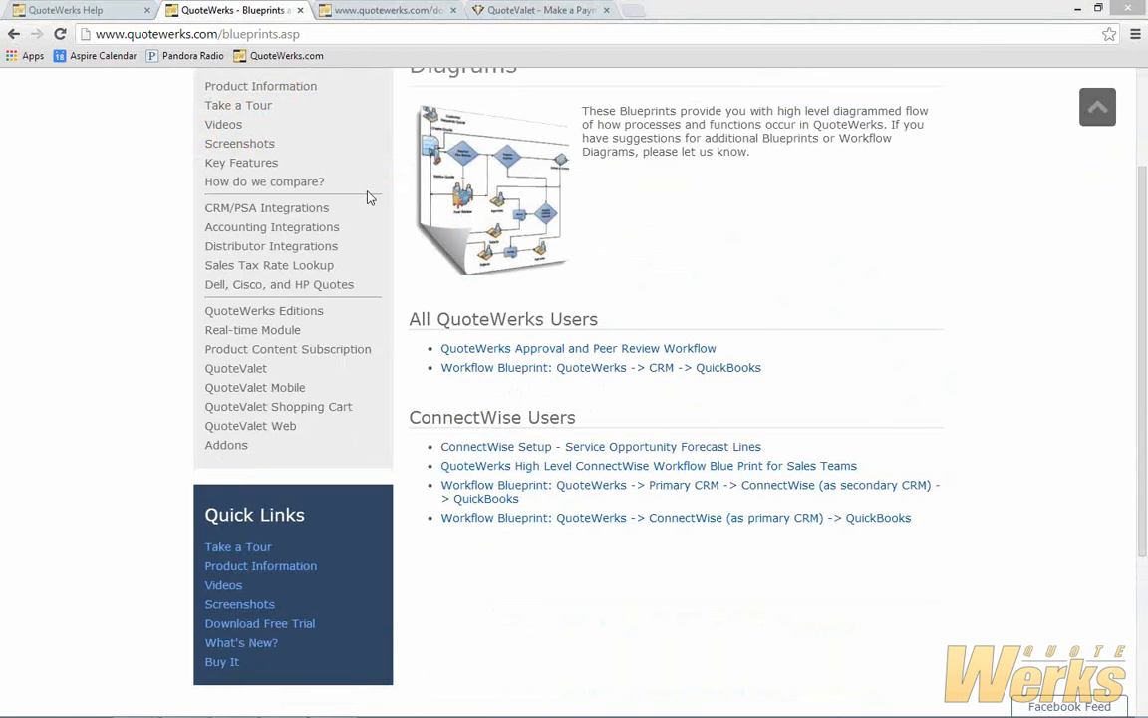
{"action": "left_click", "coordinate": [1131, 11]}
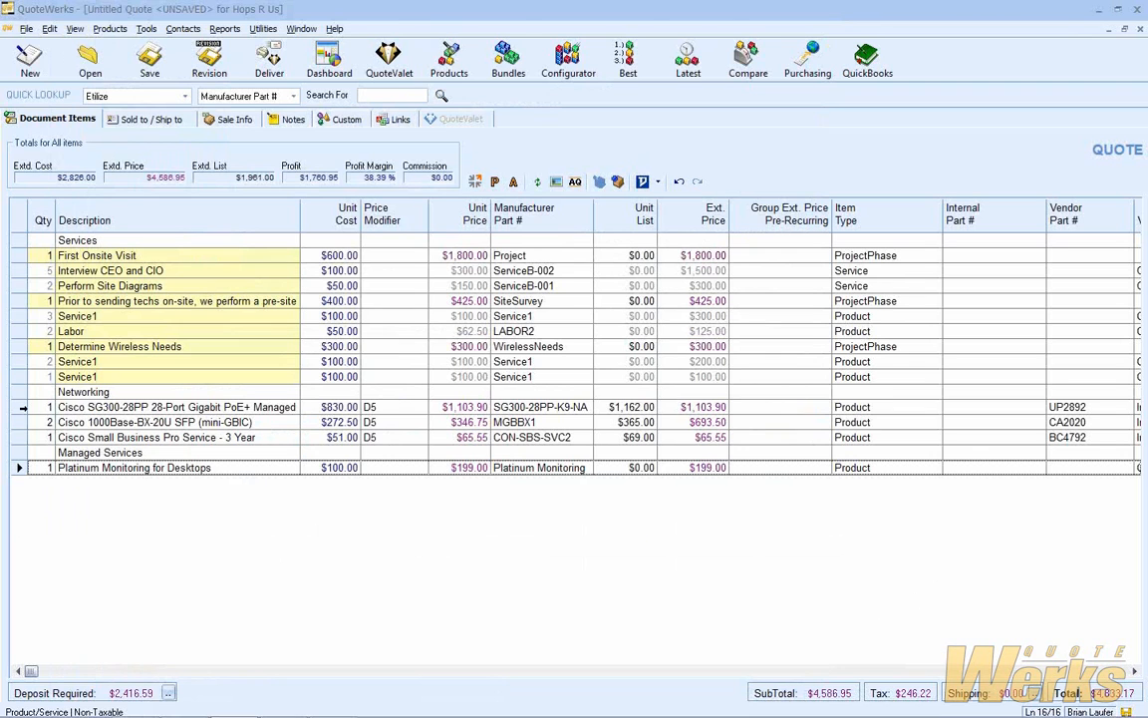
Convert the three Cisco lines under the Networking heading to a group and describe its header as "Switch"
{"action": "left_click", "coordinate": [22, 407]}
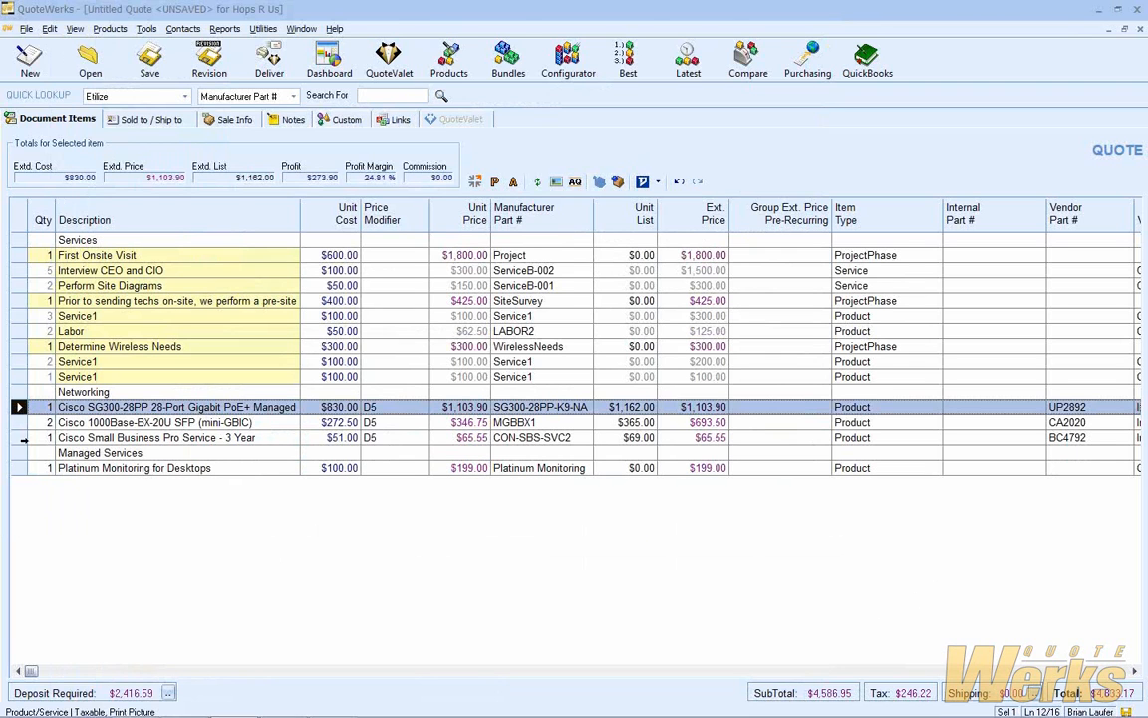
{"action": "left_click", "coordinate": [22, 437], "text": "shift"}
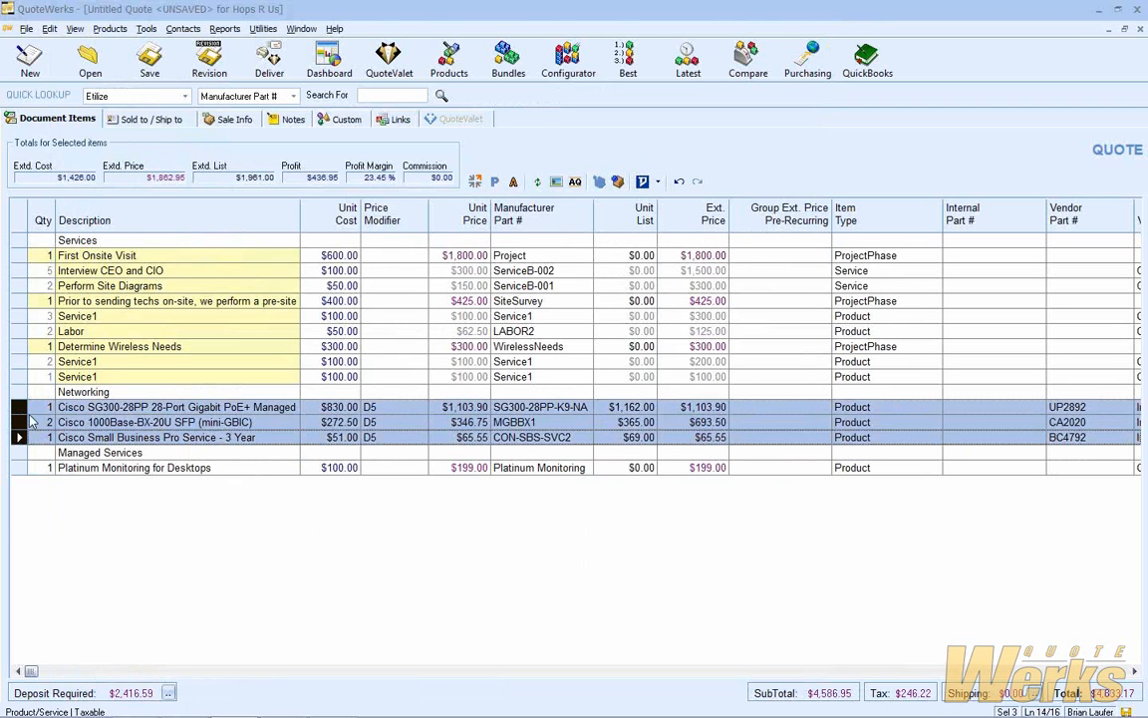
{"action": "right_click", "coordinate": [89, 414]}
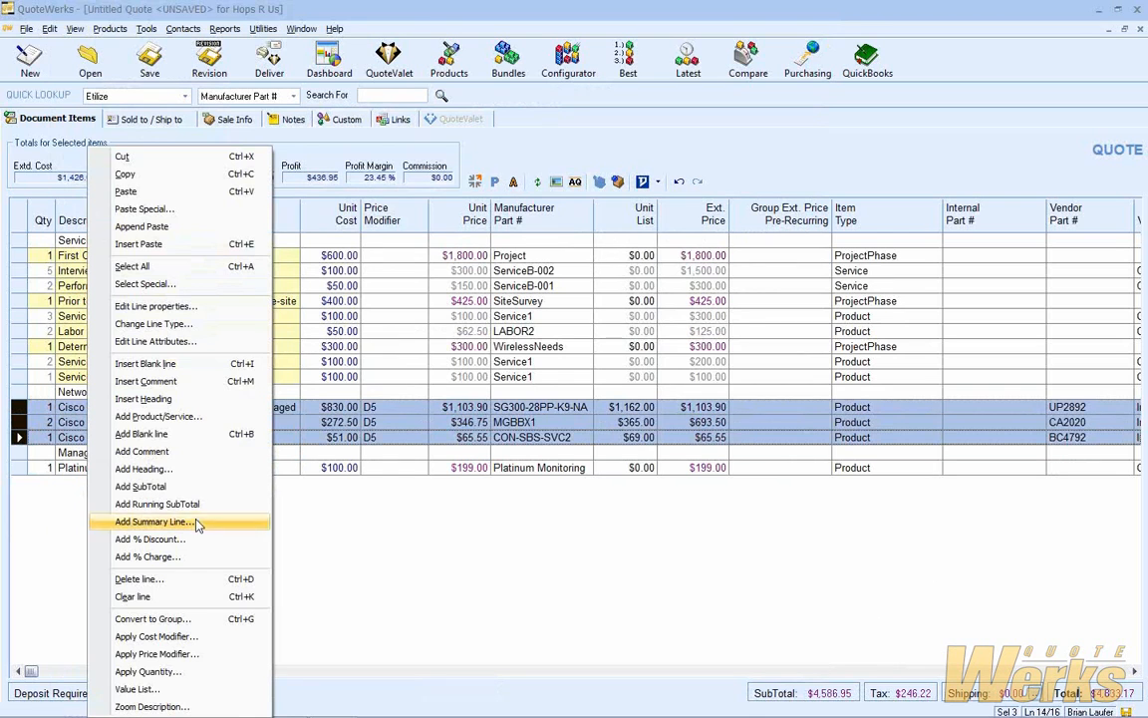
{"action": "left_click", "coordinate": [159, 619]}
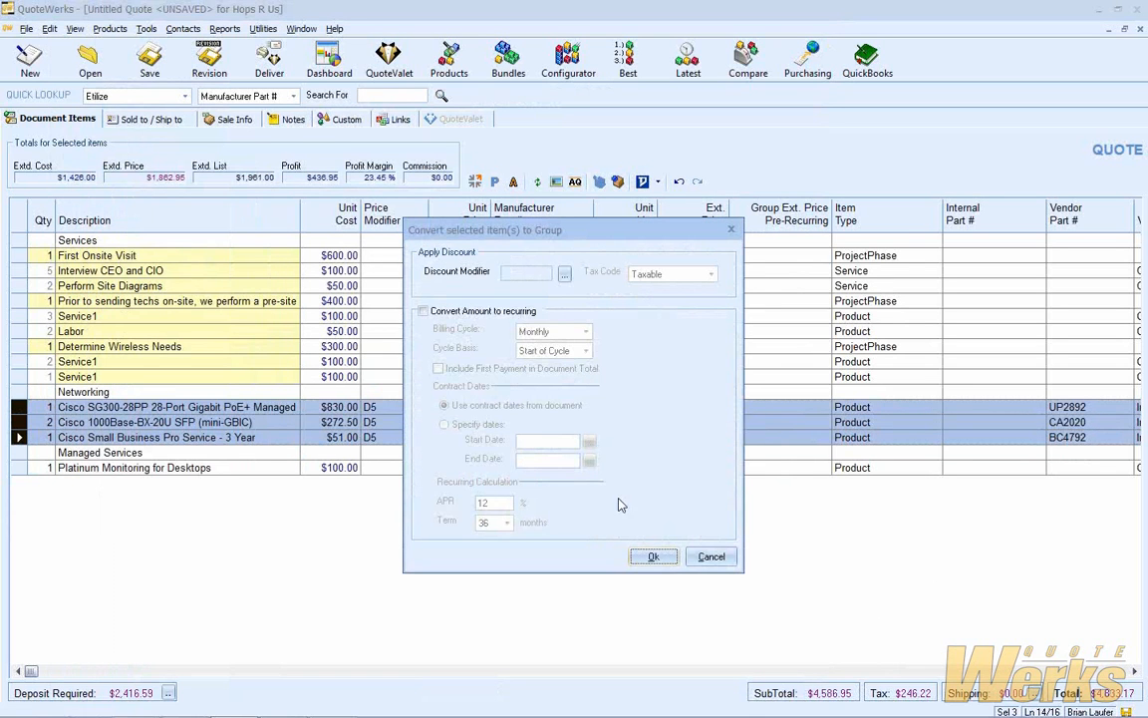
{"action": "left_click", "coordinate": [653, 557]}
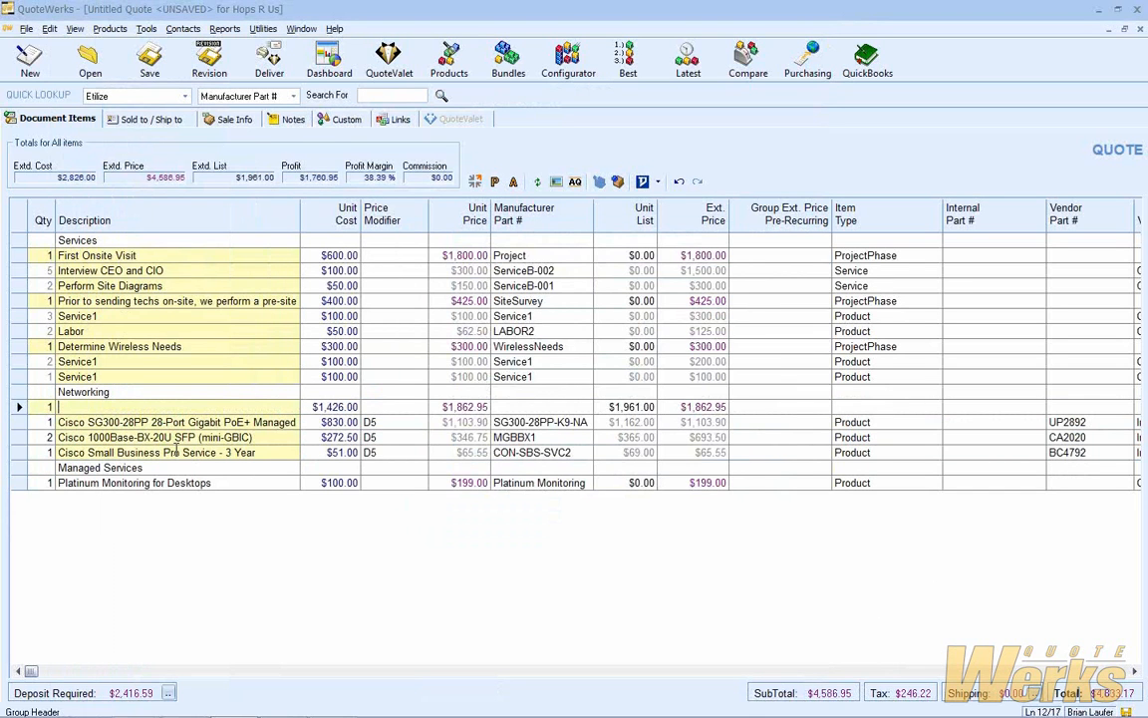
{"action": "type", "text": "Switch"}
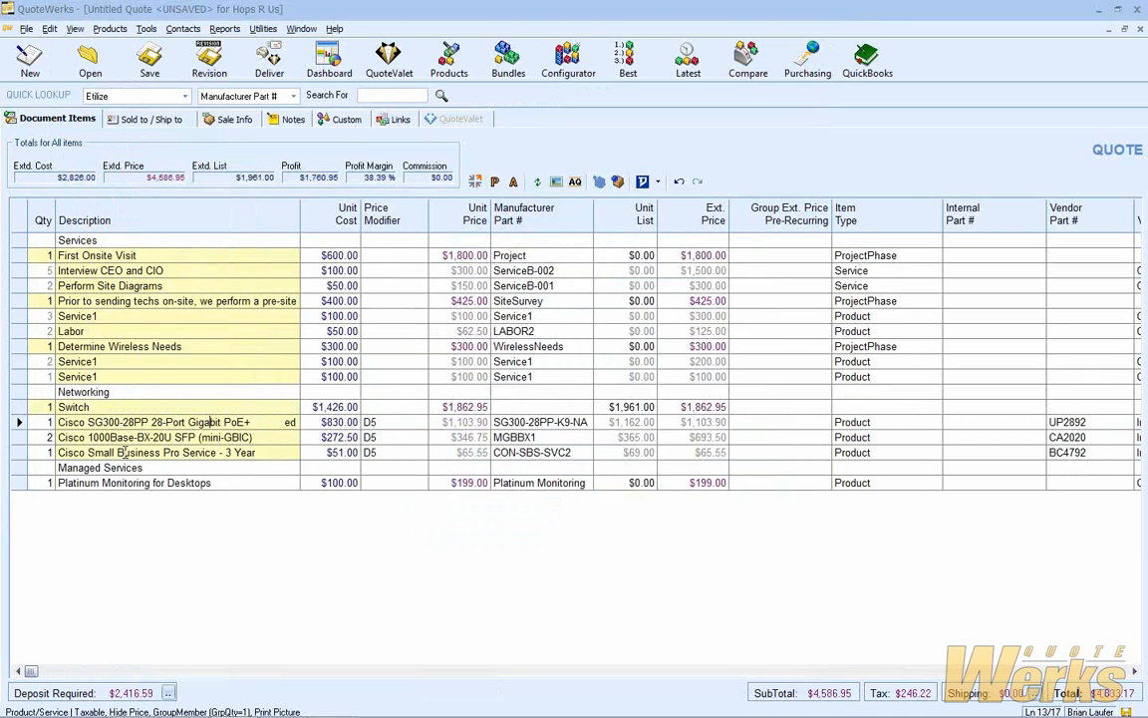
Copy the whole Switch group and insert the duplicate directly above the Managed Services heading
{"action": "left_click", "coordinate": [18, 407]}
{"action": "left_click", "coordinate": [18, 453], "text": "shift"}
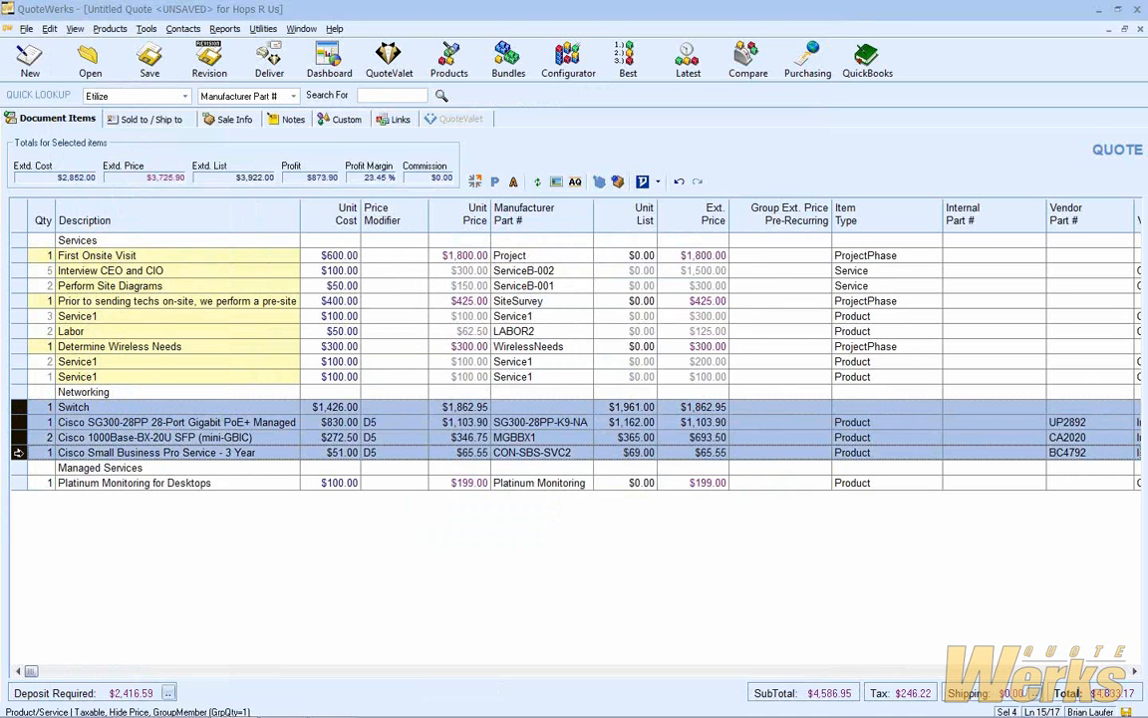
{"action": "left_click", "coordinate": [62, 467]}
{"action": "right_click", "coordinate": [66, 426]}
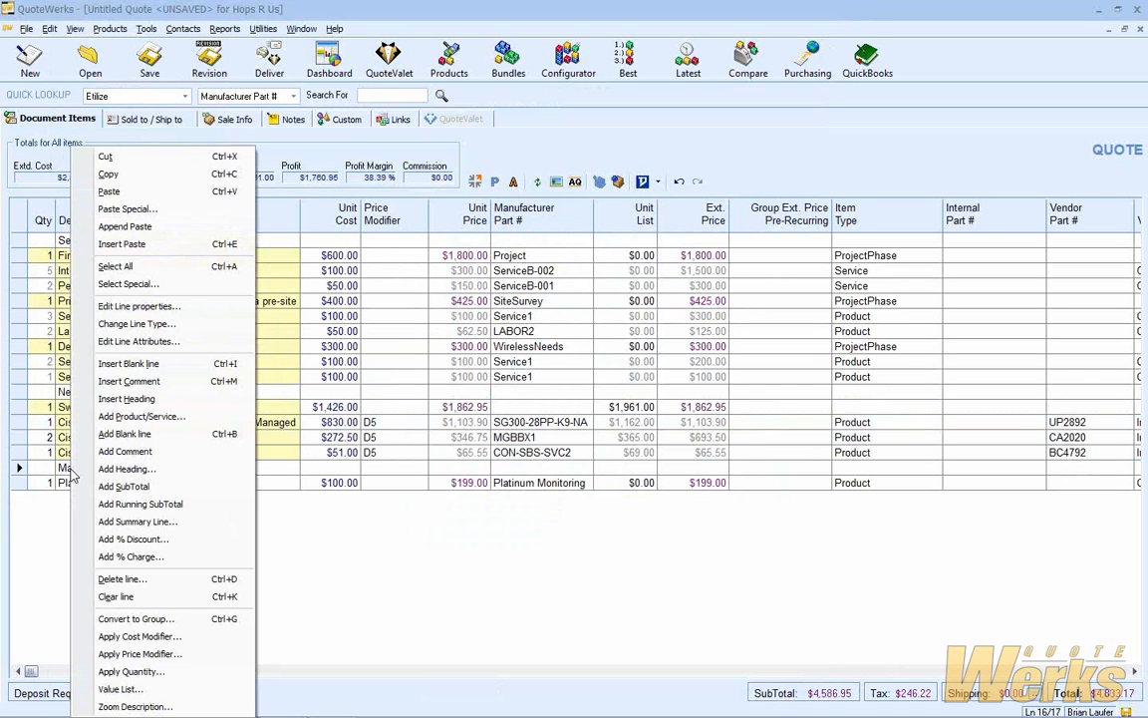
{"action": "left_click", "coordinate": [124, 245]}
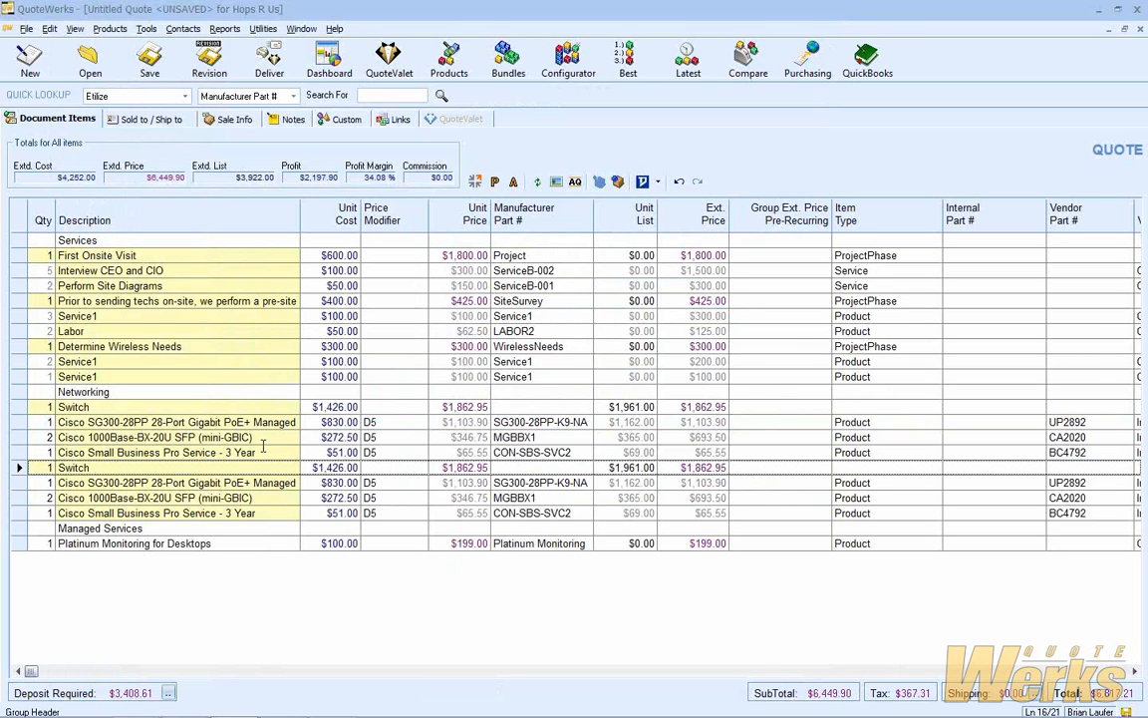
{"action": "left_click", "coordinate": [160, 468]}
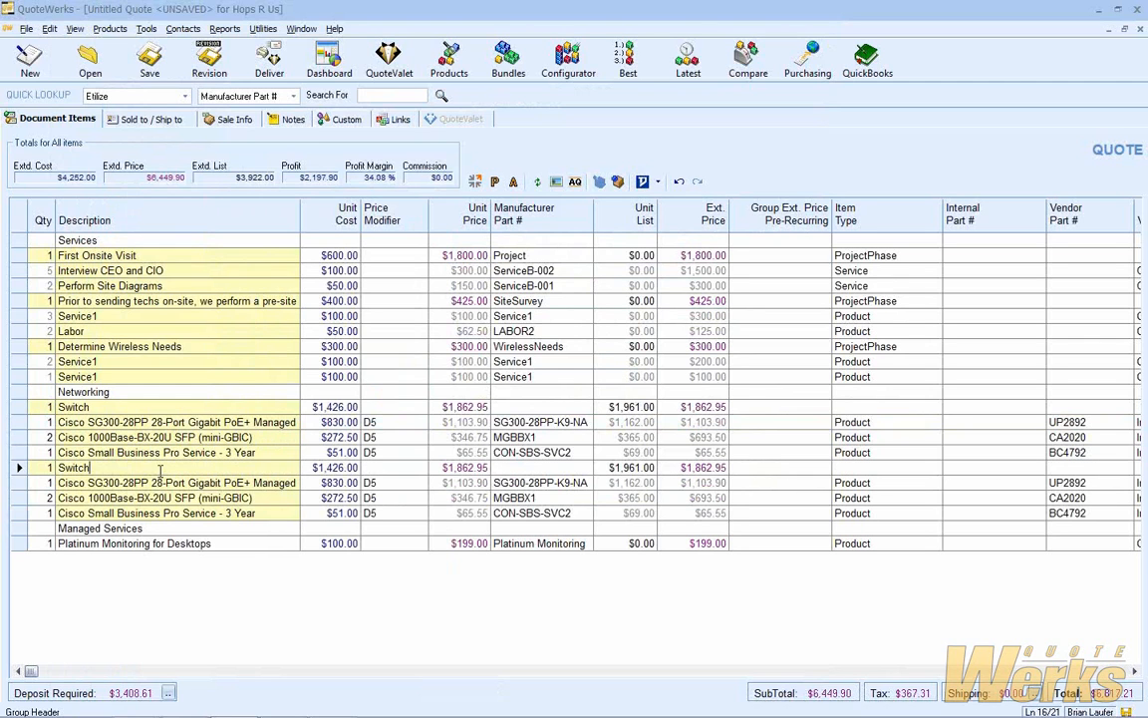
Convert the duplicate Switch group's amount to recurring at 21% APR and change its description to "Switch - Monthly Option"
{"action": "left_click", "coordinate": [14, 469]}
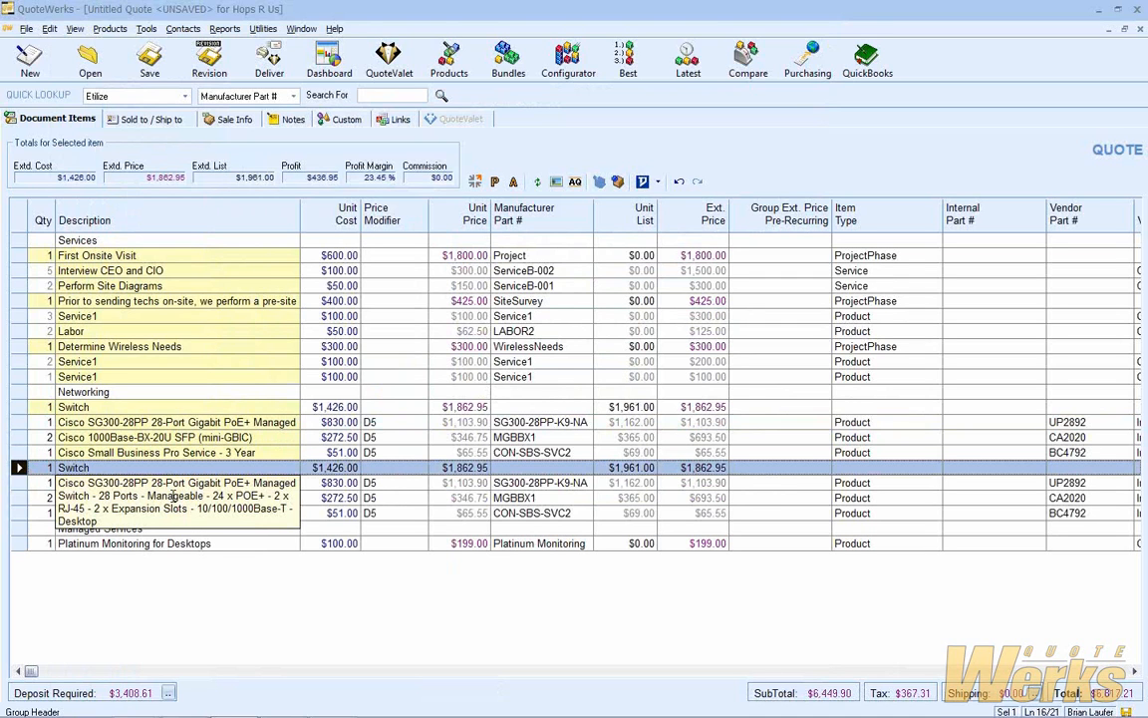
{"action": "left_click", "coordinate": [496, 183]}
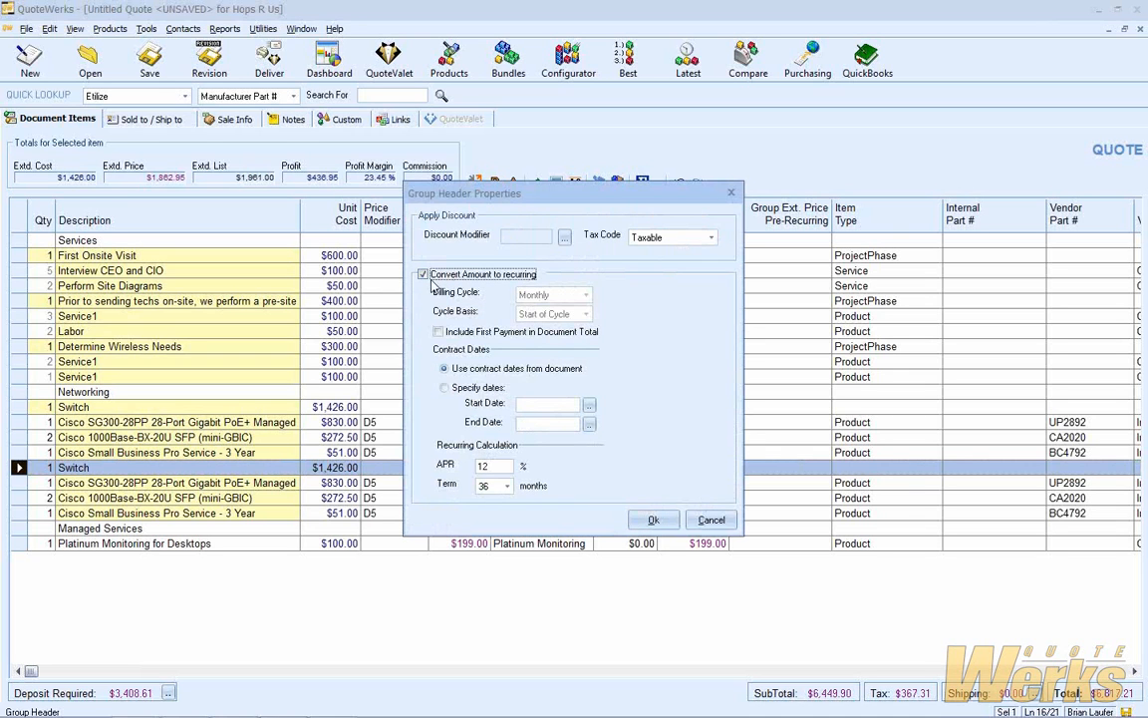
{"action": "left_click", "coordinate": [498, 466]}
{"action": "double_click", "coordinate": [499, 466]}
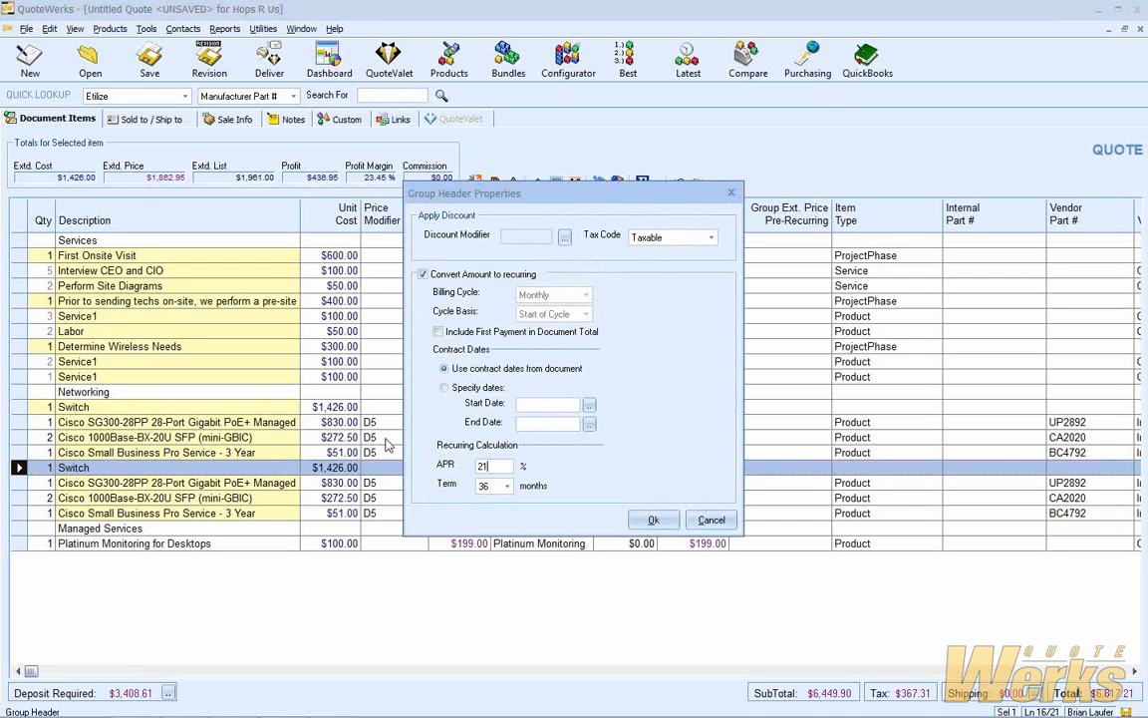
{"action": "type", "text": "21"}
{"action": "left_click", "coordinate": [654, 520]}
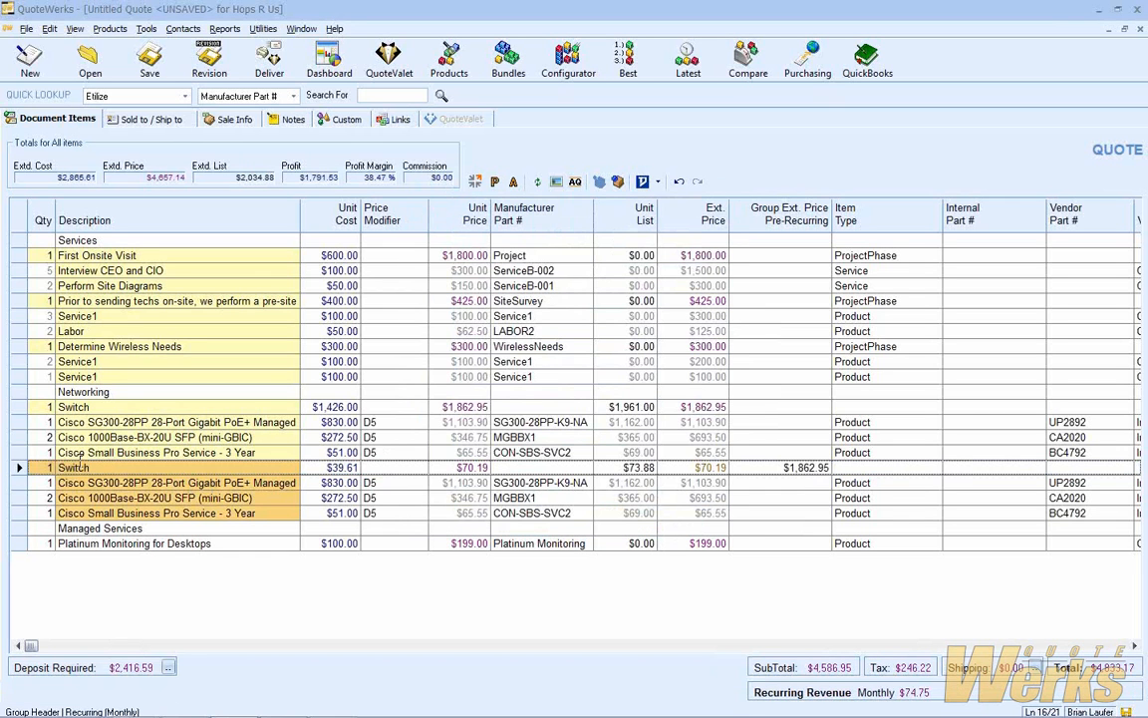
{"action": "left_click", "coordinate": [143, 471]}
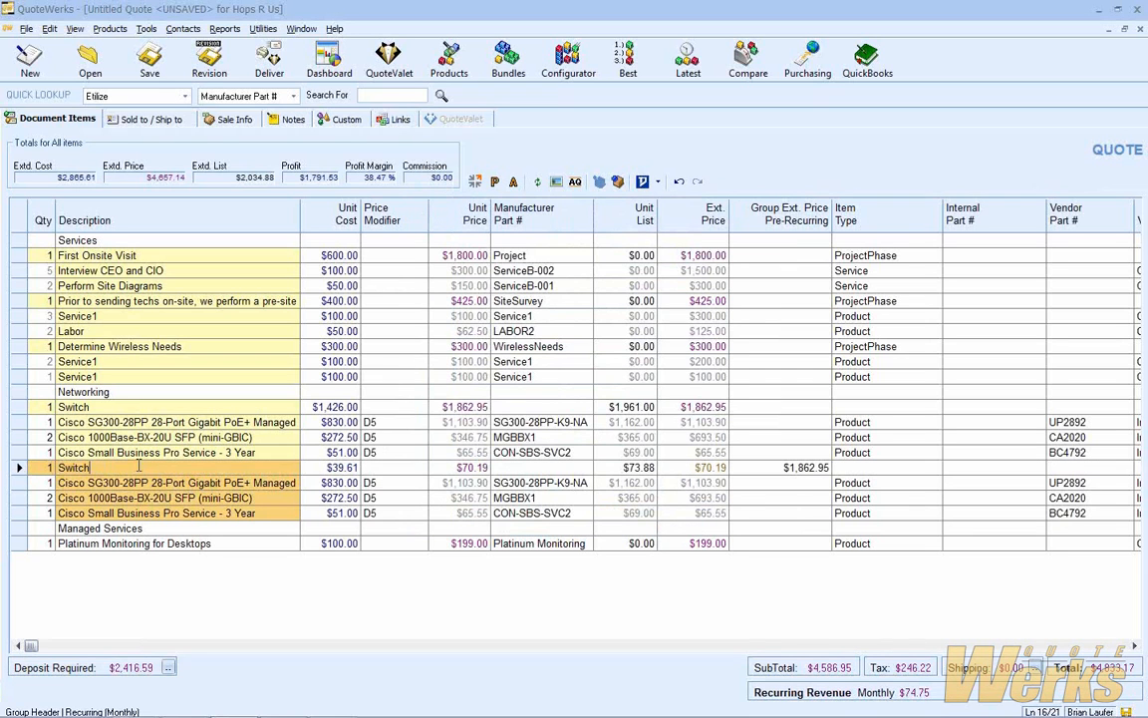
{"action": "type", "text": "- Monthly Option"}
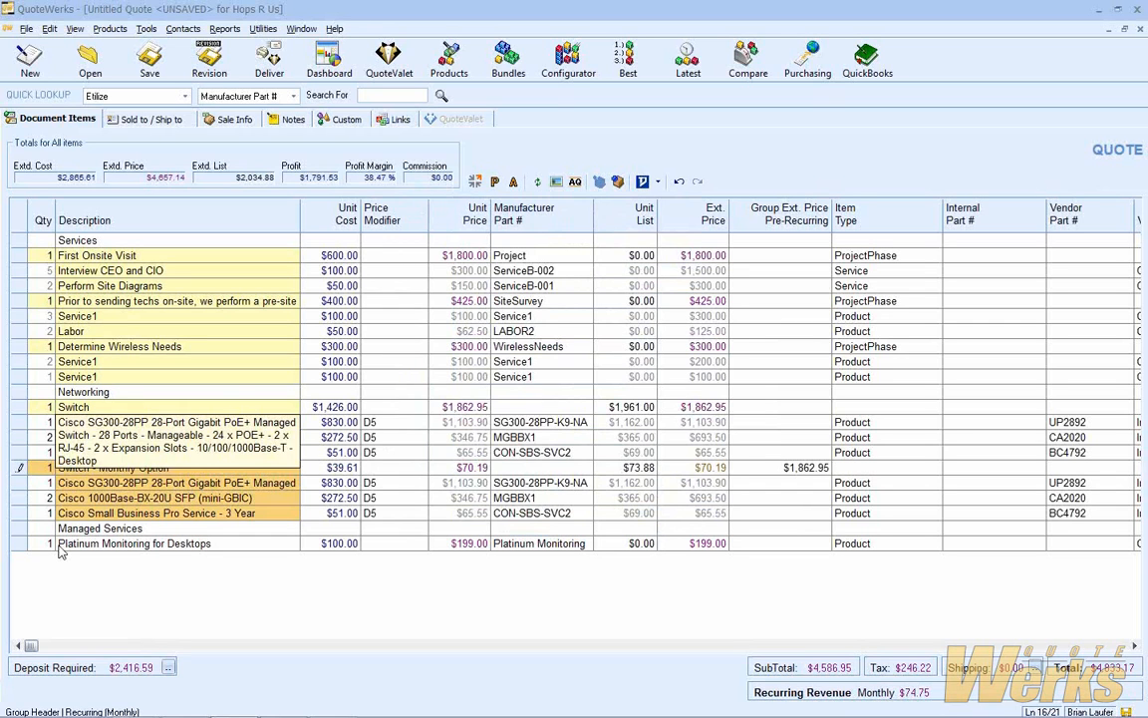
Mark the Switch and Switch - Monthly Option group headers as optional and selected, in an exclusive group named "Switch"
{"action": "left_click", "coordinate": [44, 409]}
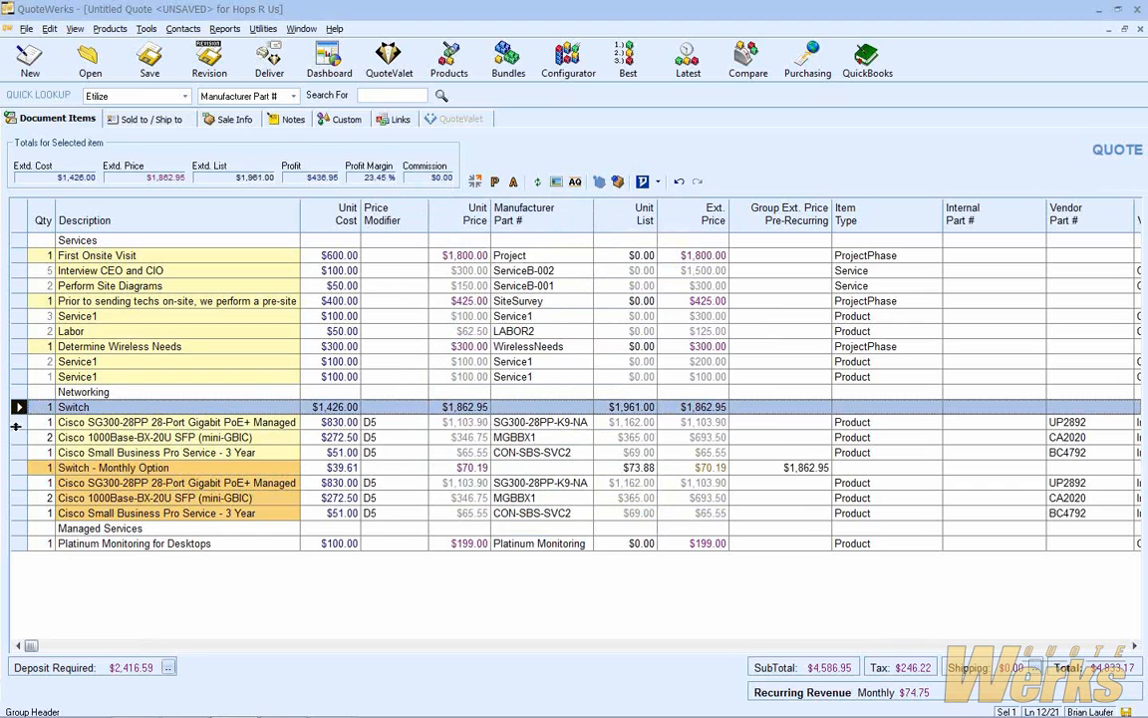
{"action": "left_click", "coordinate": [20, 468], "text": "ctrl"}
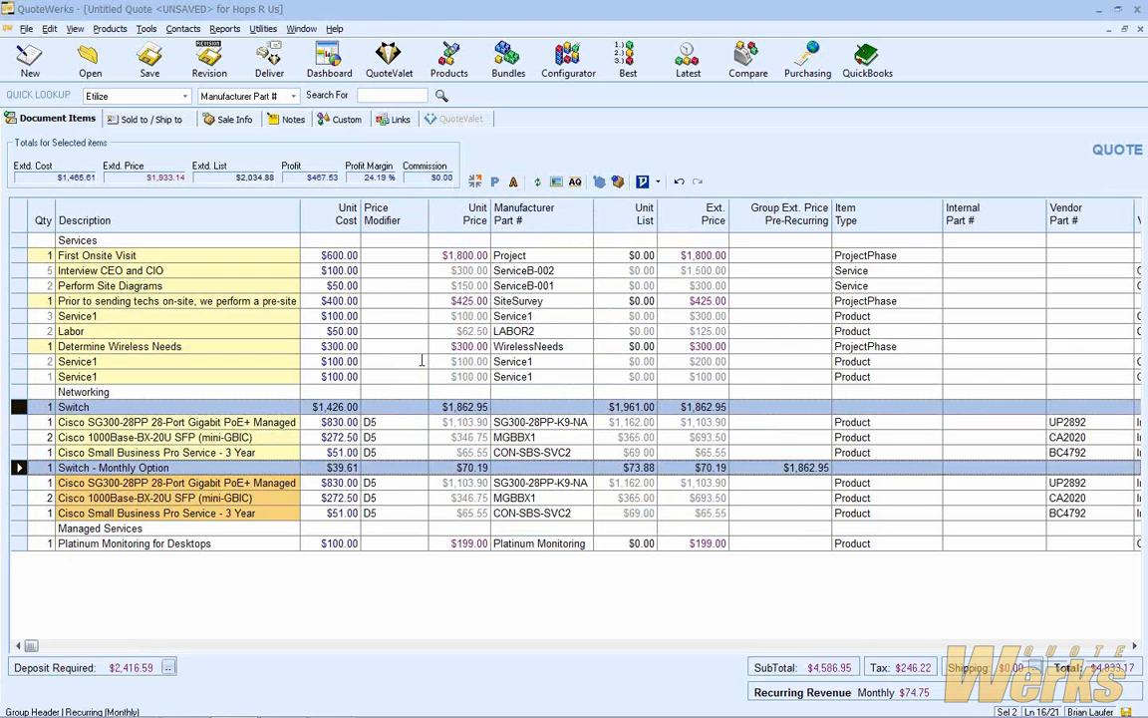
{"action": "left_click", "coordinate": [514, 183]}
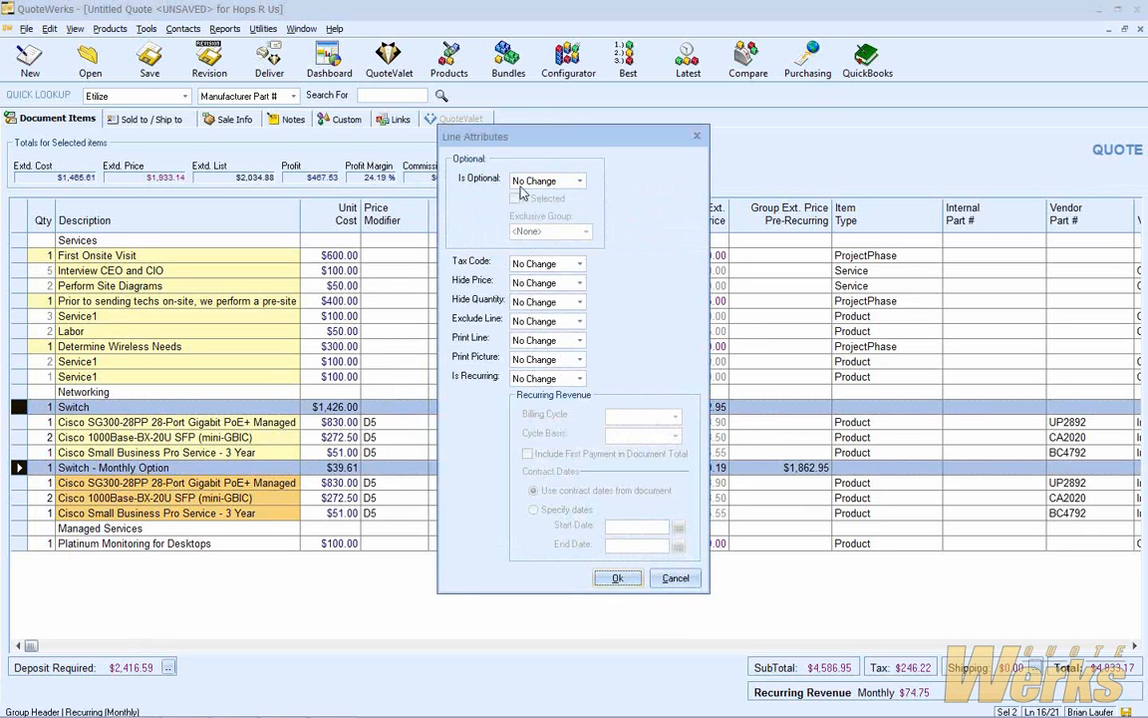
{"action": "left_click", "coordinate": [533, 183]}
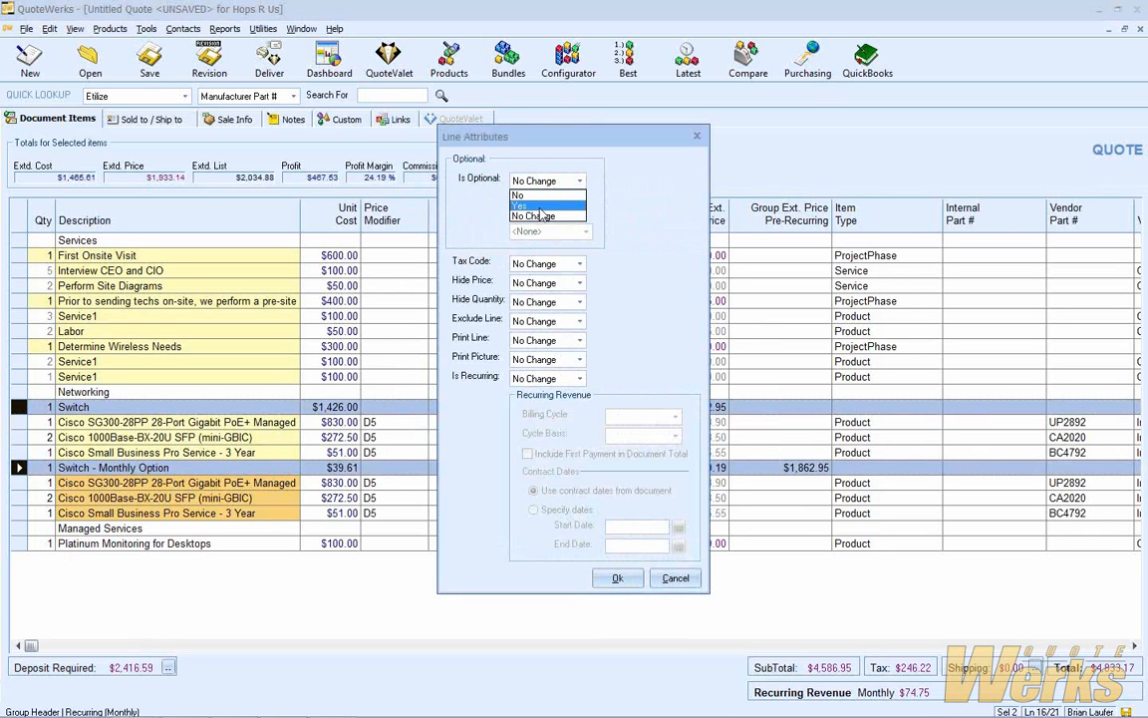
{"action": "left_click", "coordinate": [529, 205]}
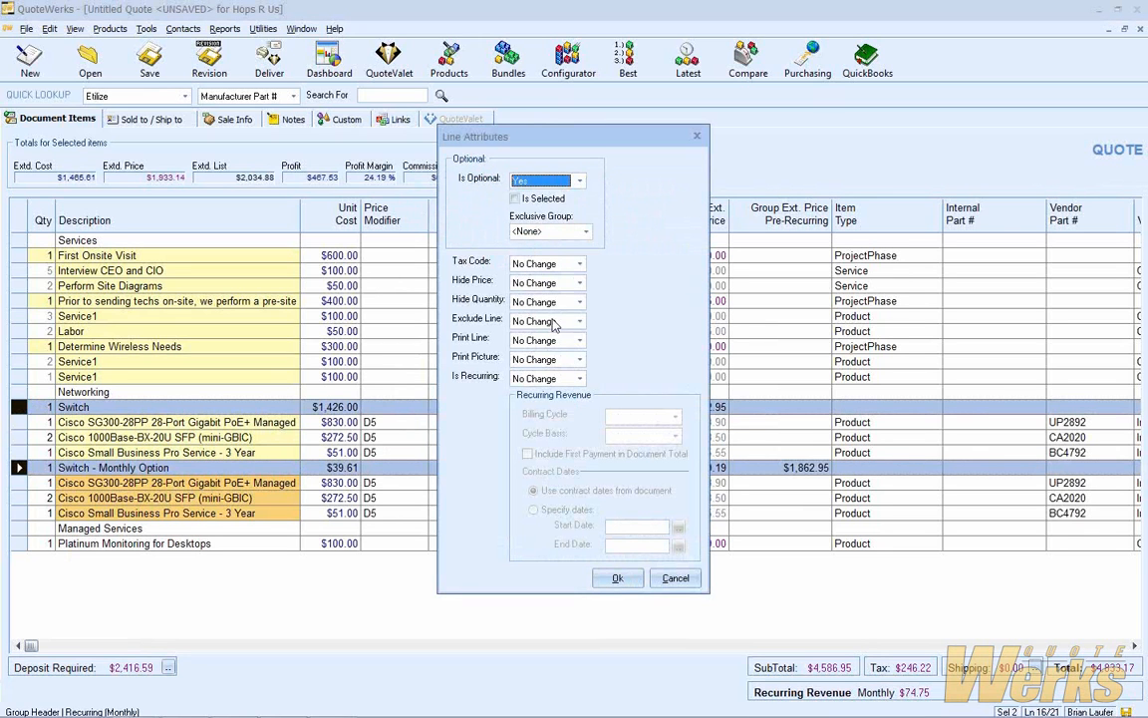
{"action": "left_click", "coordinate": [516, 199]}
{"action": "left_click", "coordinate": [576, 232]}
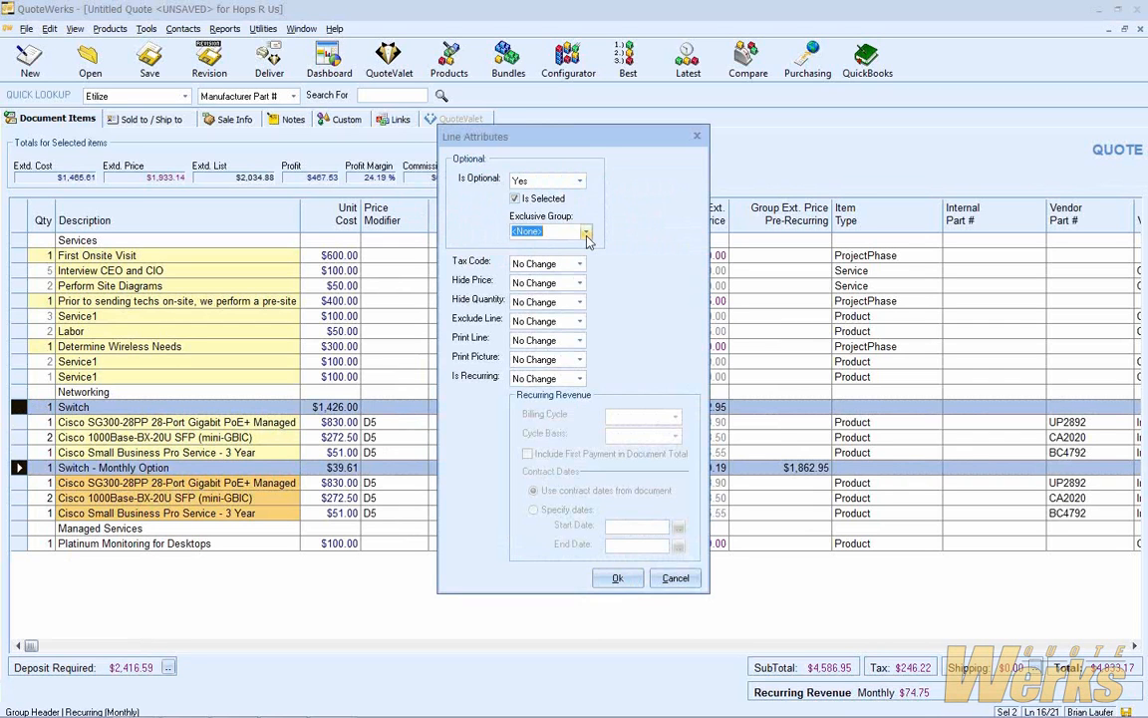
{"action": "type", "text": "Switch"}
{"action": "left_click", "coordinate": [617, 579]}
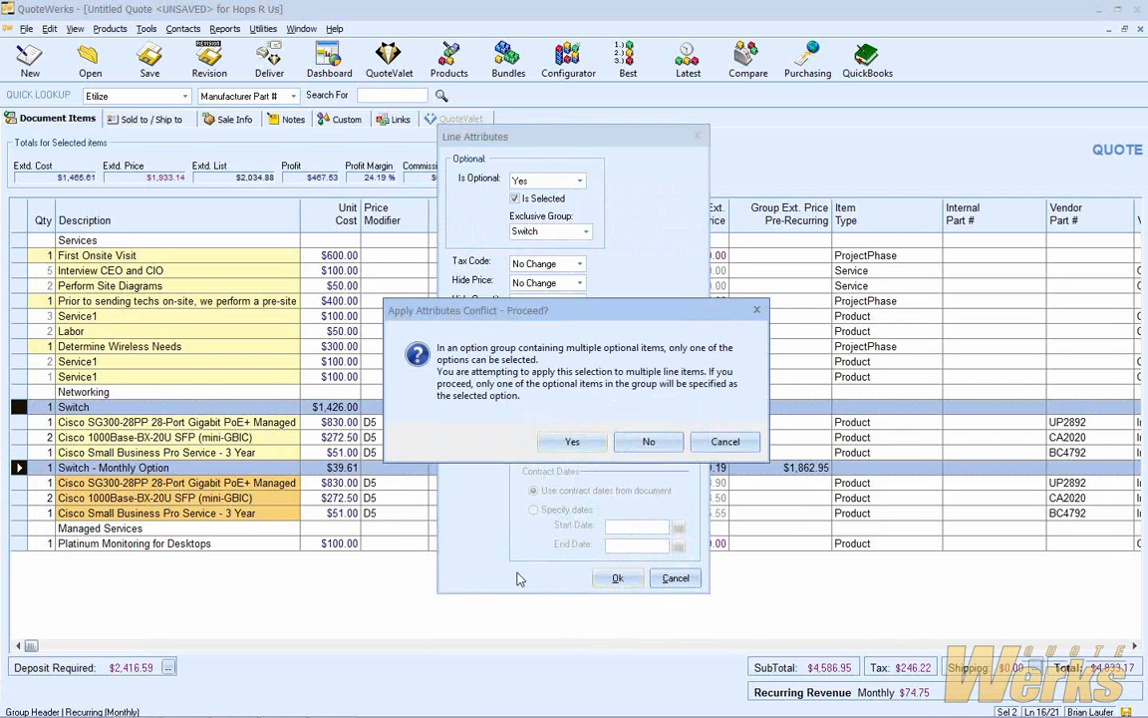
{"action": "left_click", "coordinate": [564, 442]}
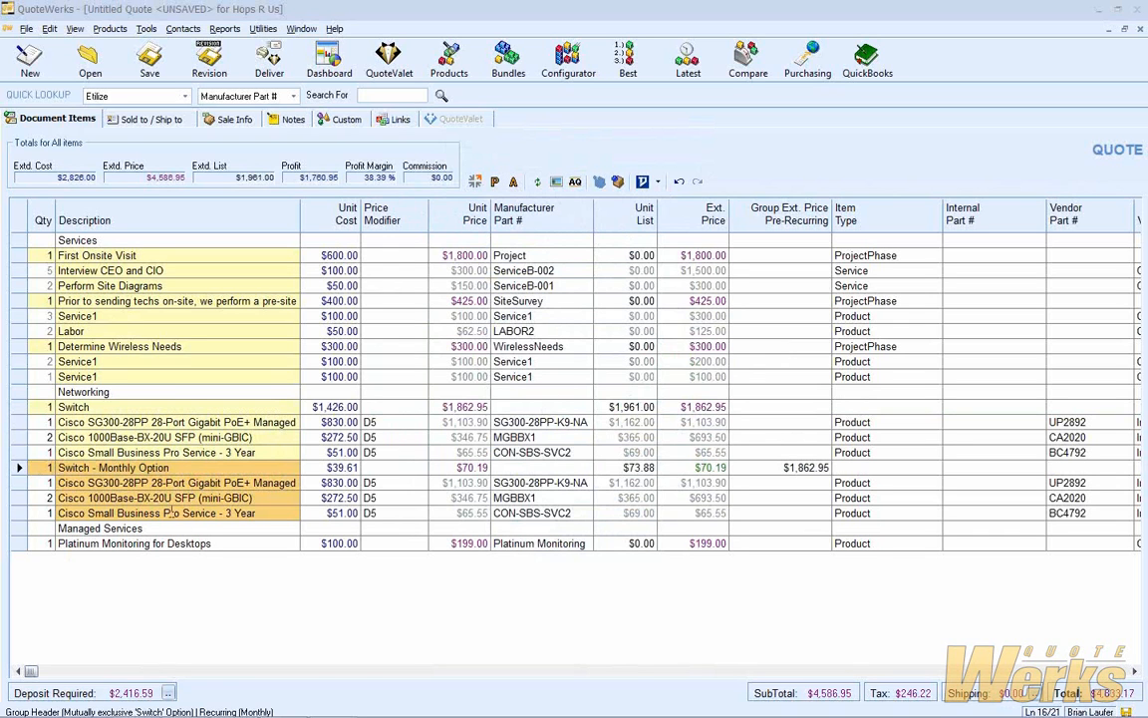
Make the Platinum Monitoring for Desktops line recurring with a monthly billing cycle
{"action": "left_click", "coordinate": [18, 543]}
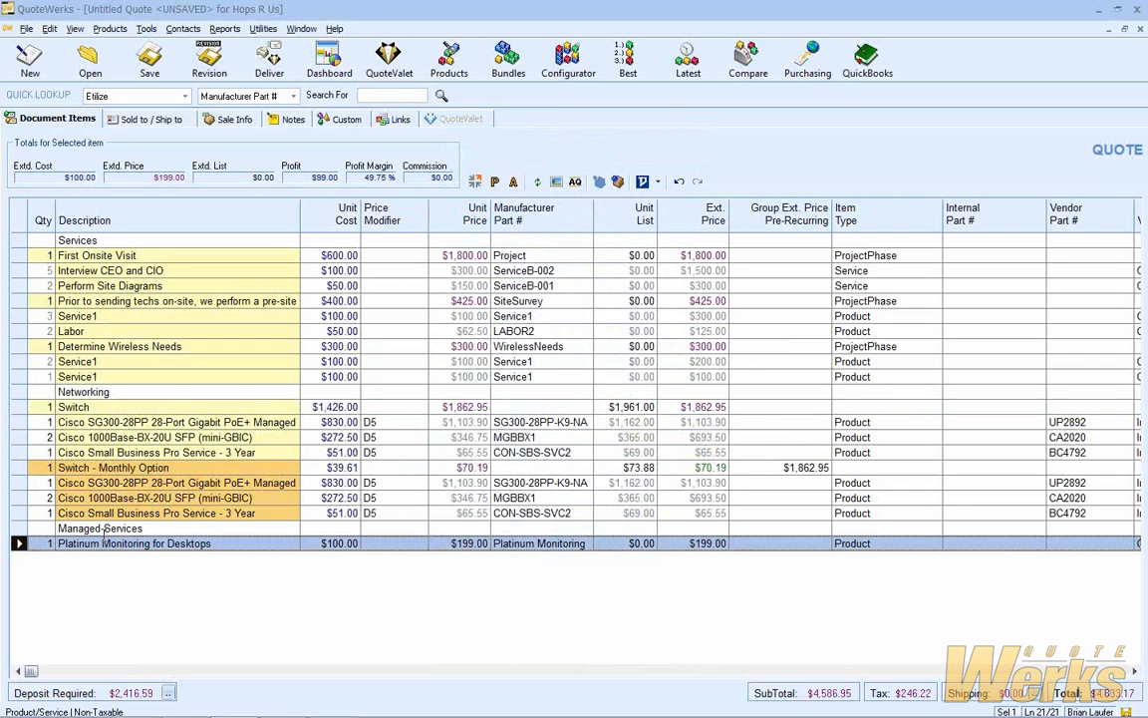
{"action": "left_click", "coordinate": [104, 529]}
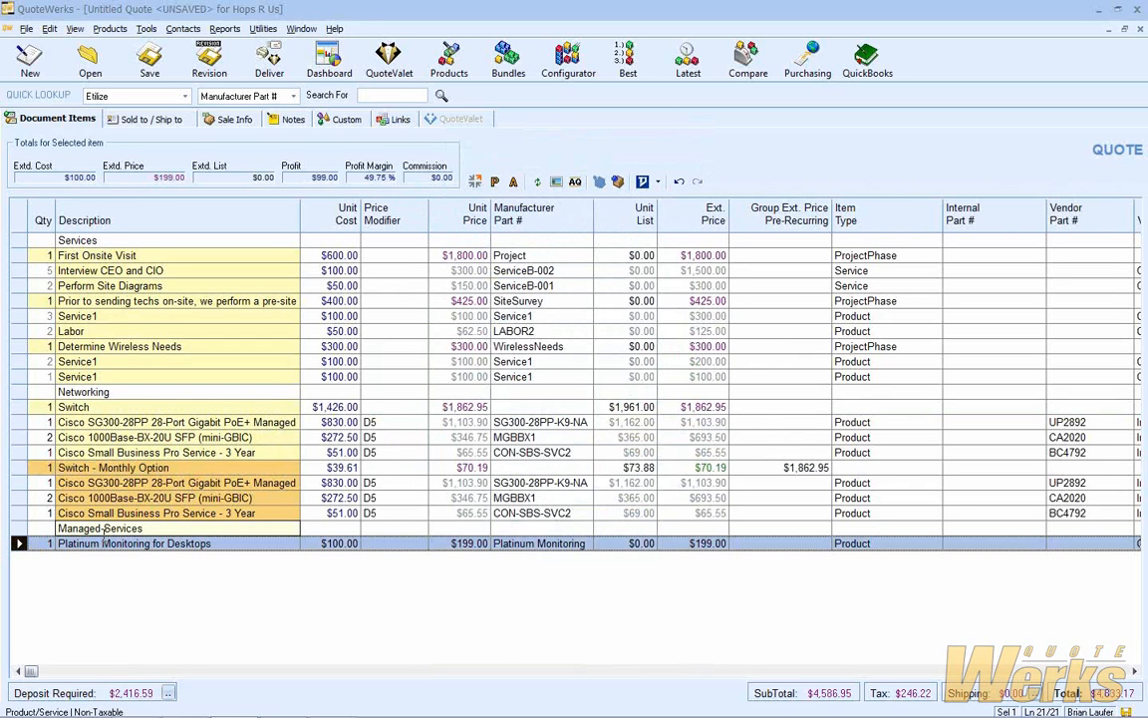
{"action": "left_click", "coordinate": [131, 543]}
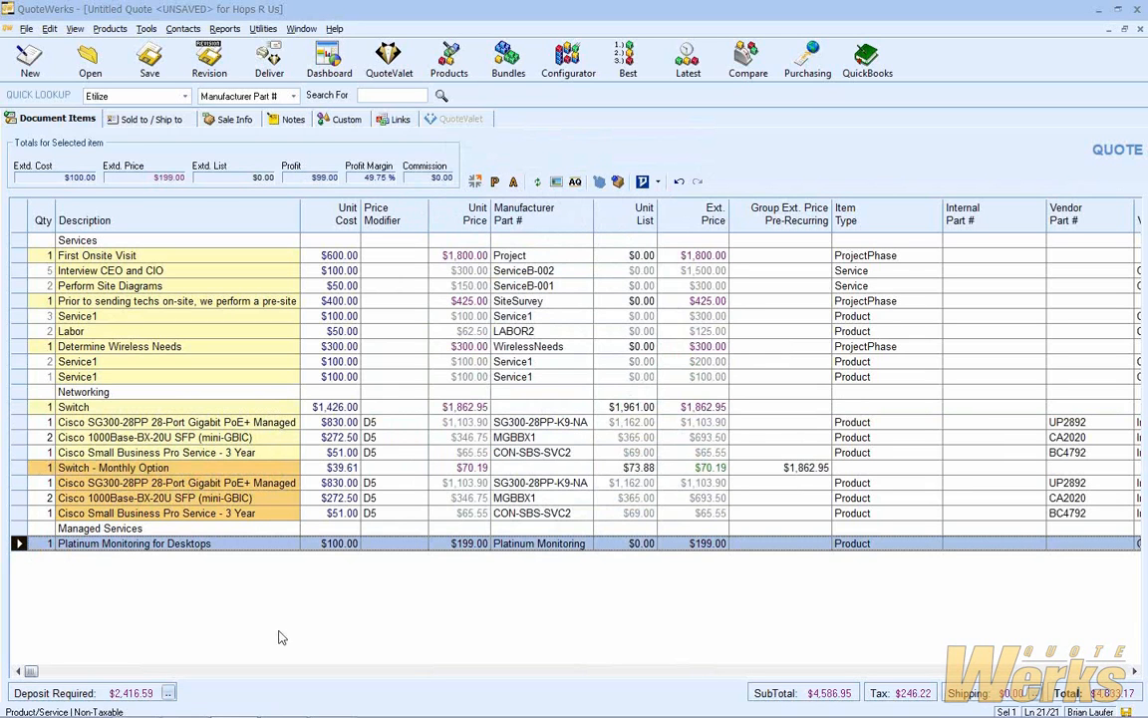
{"action": "left_click", "coordinate": [515, 181]}
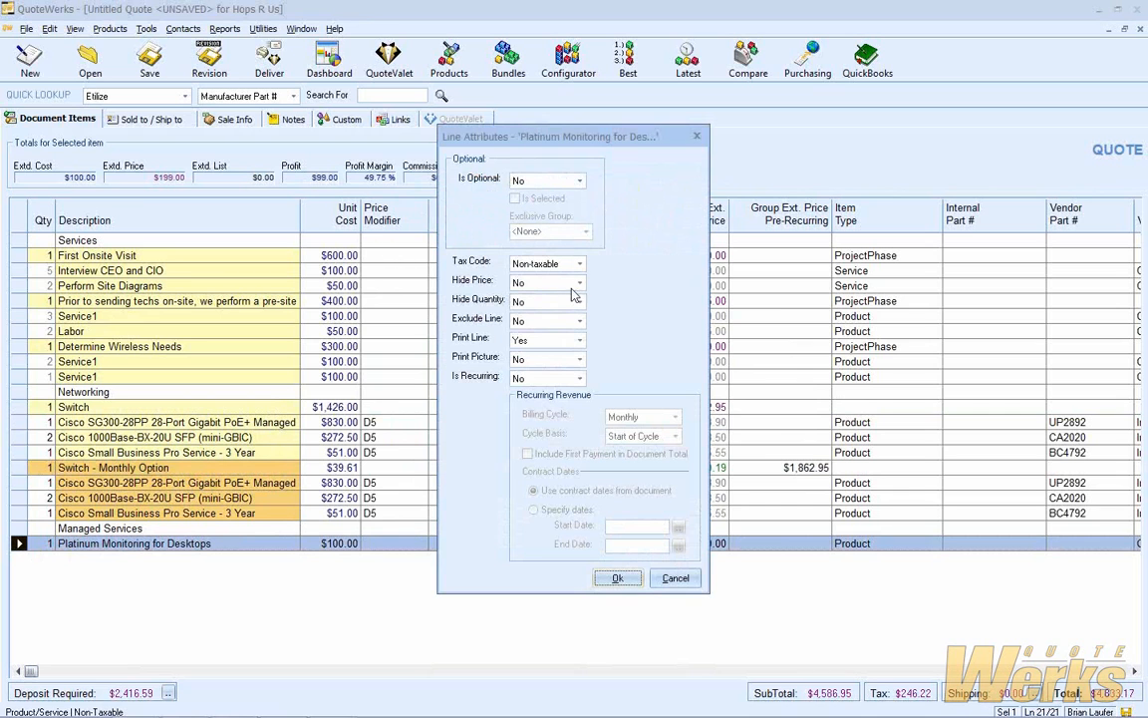
{"action": "left_click", "coordinate": [546, 379]}
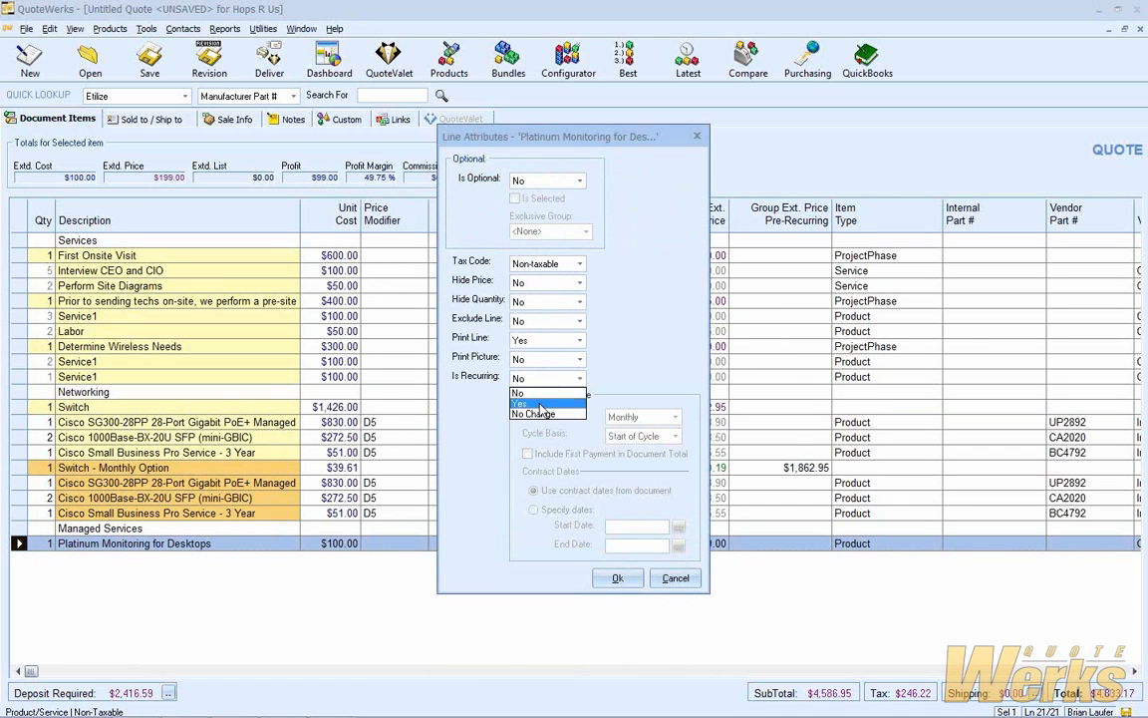
{"action": "left_click", "coordinate": [529, 398]}
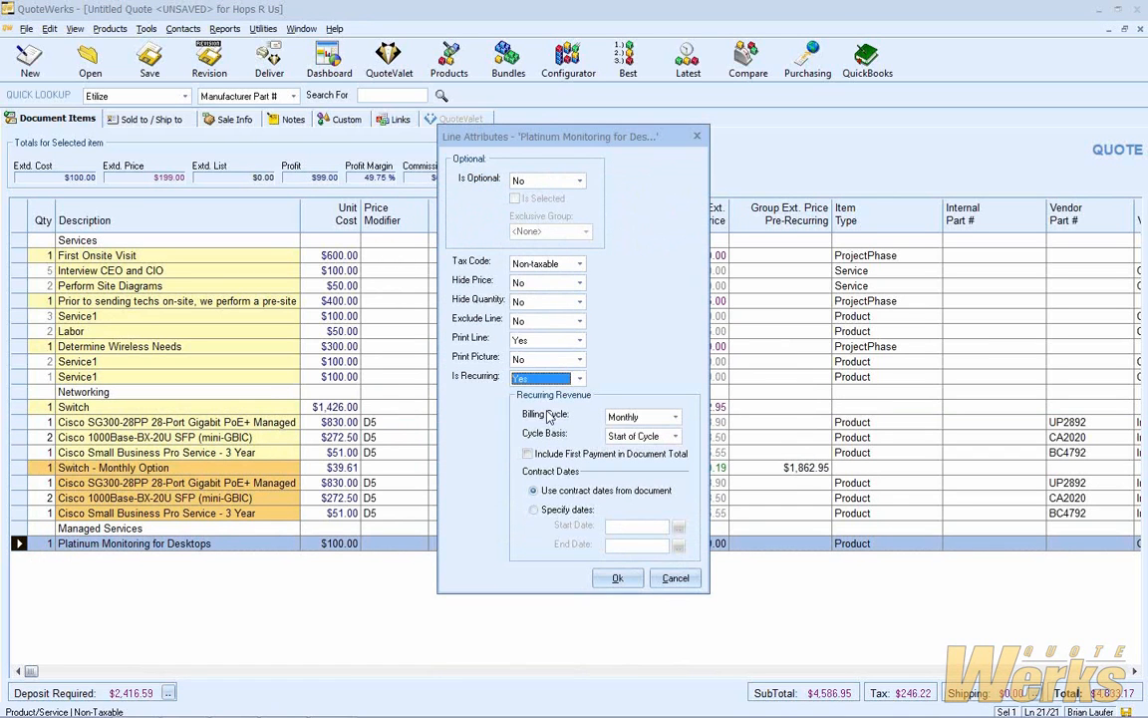
{"action": "left_click", "coordinate": [615, 579]}
Set the quote's contract start date to 3/18/2014 and end date to 3/18/2015, and return to the line items
{"action": "left_click", "coordinate": [230, 120]}
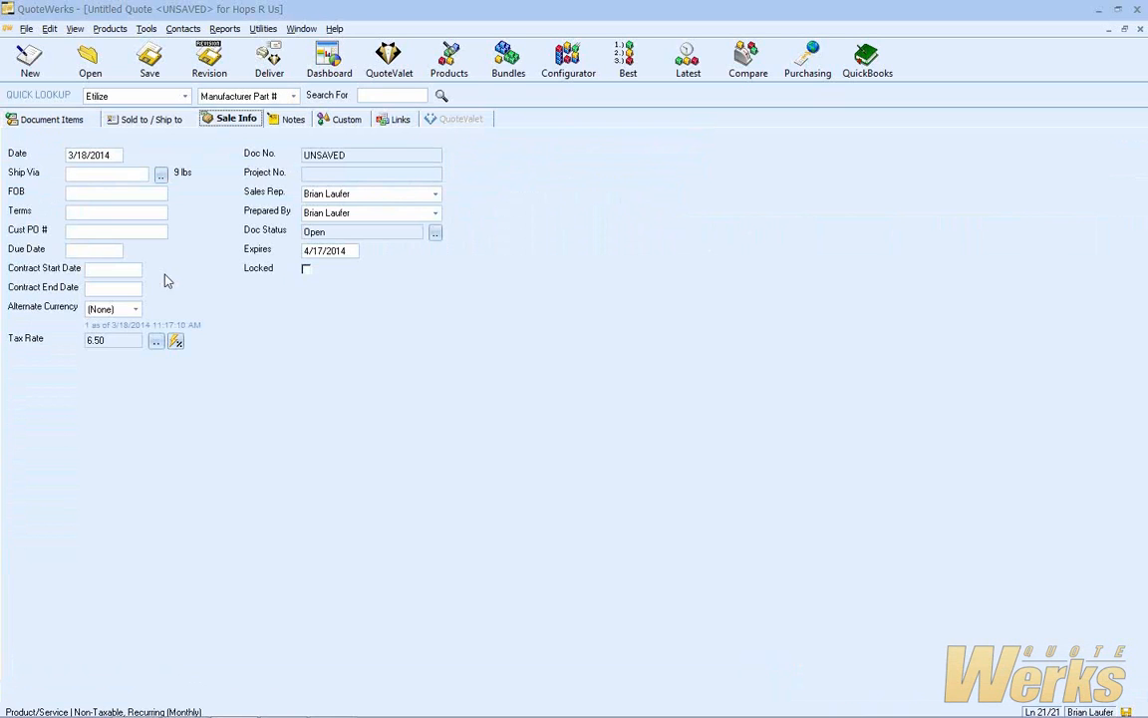
{"action": "left_click", "coordinate": [119, 275]}
{"action": "key", "text": "t"}
{"action": "left_click", "coordinate": [117, 288]}
{"action": "key", "text": "t"}
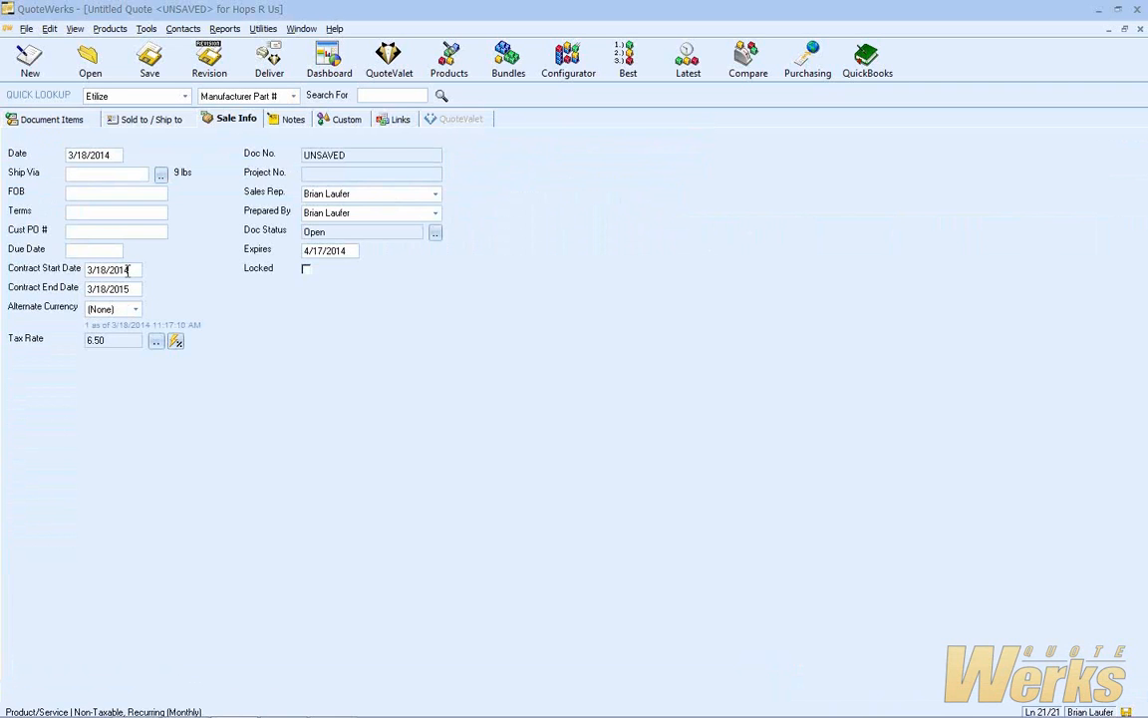
{"action": "left_click", "coordinate": [42, 117]}
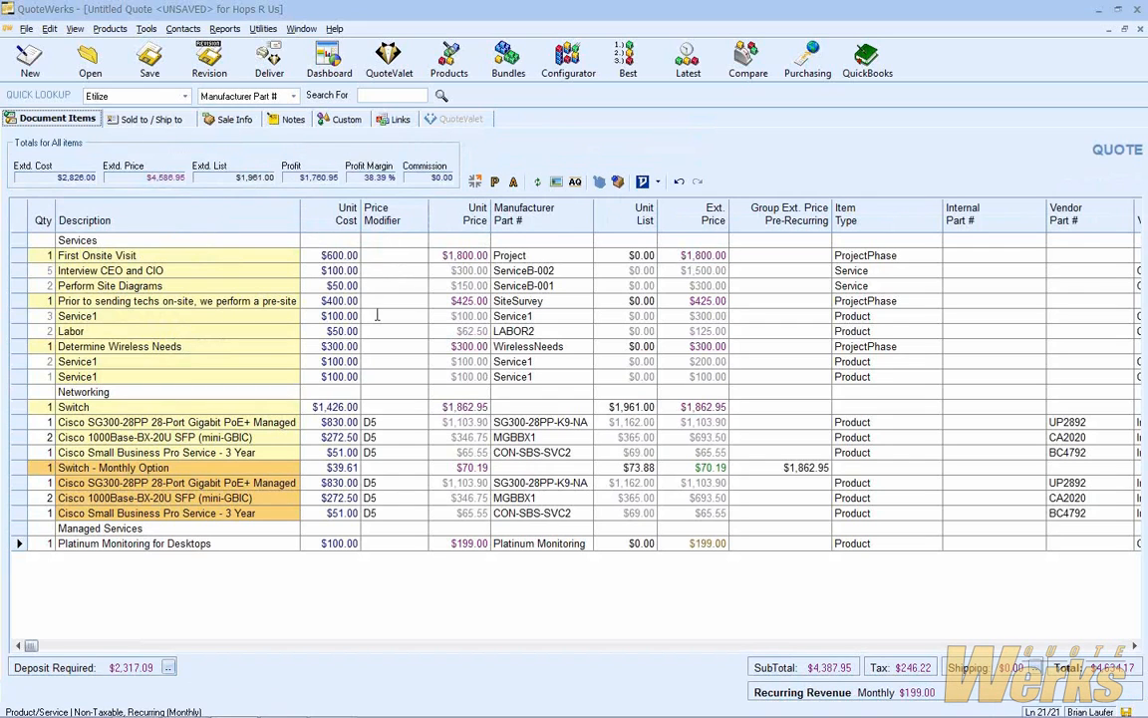
Save the quote as "Hops R Us - Webinar 002" with the ConnectWise sales opportunity and linked document options enabled
{"action": "left_click", "coordinate": [342, 362]}
{"action": "left_click", "coordinate": [150, 60]}
{"action": "left_click", "coordinate": [562, 288]}
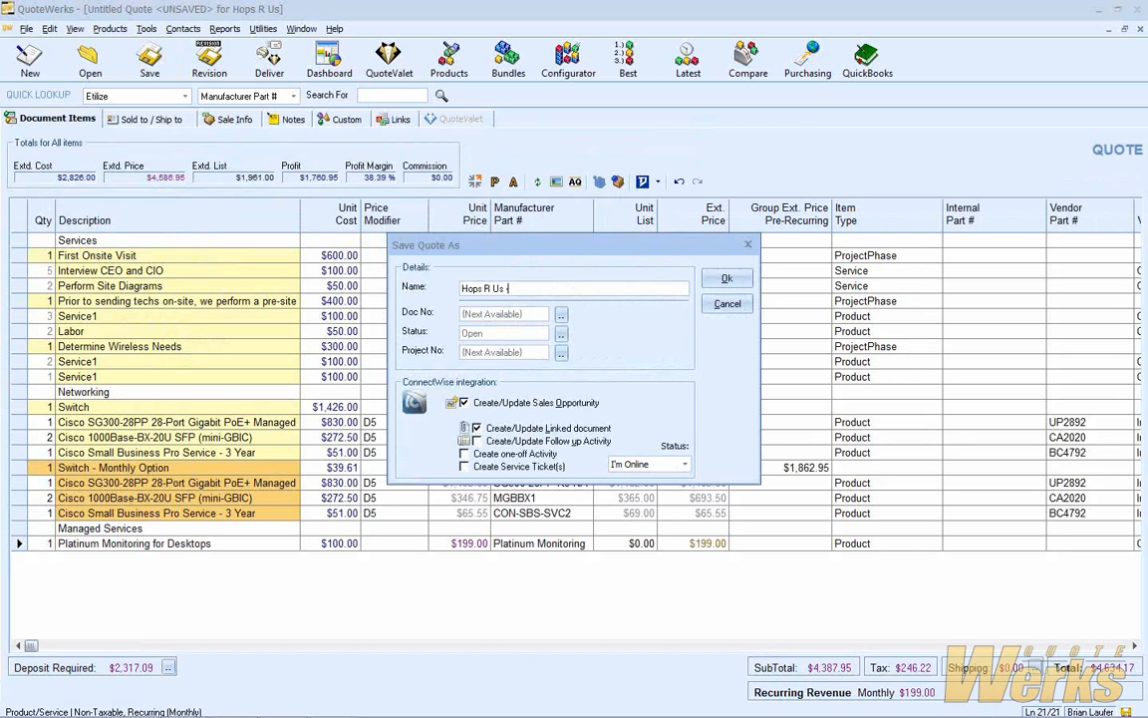
{"action": "type", "text": "Webinar 002"}
{"action": "left_click", "coordinate": [728, 283]}
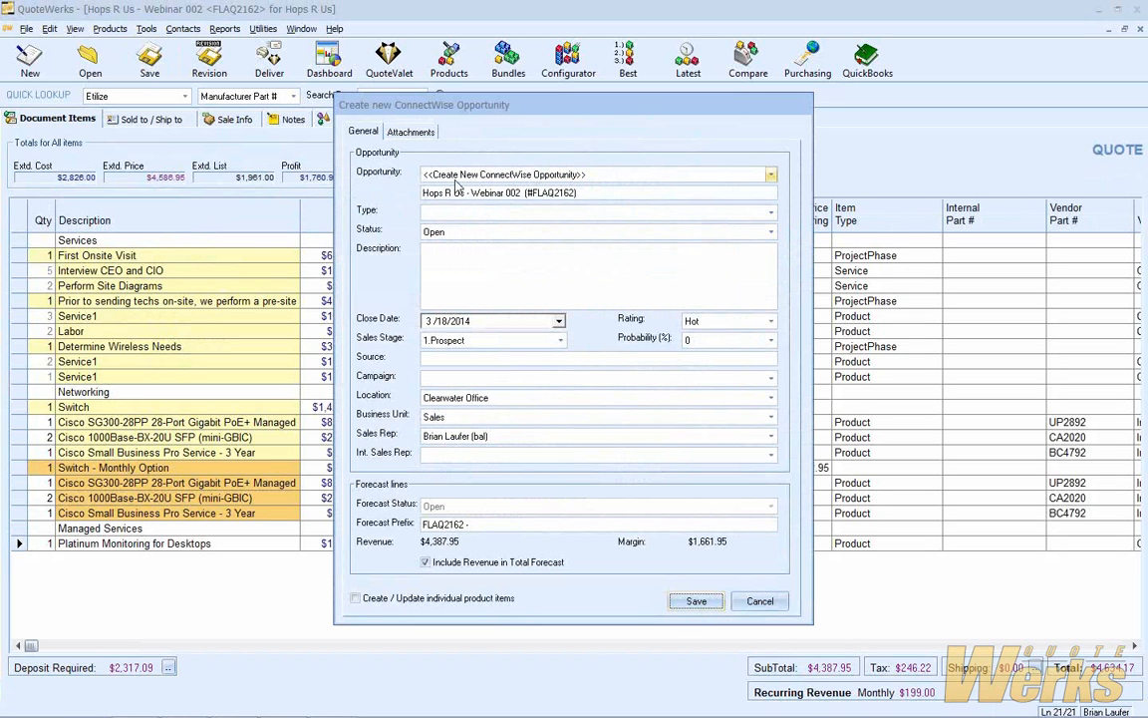
Choose to create a new ConnectWise opportunity with type Managed Service and sales stage 3.Quote
{"action": "left_click", "coordinate": [455, 180]}
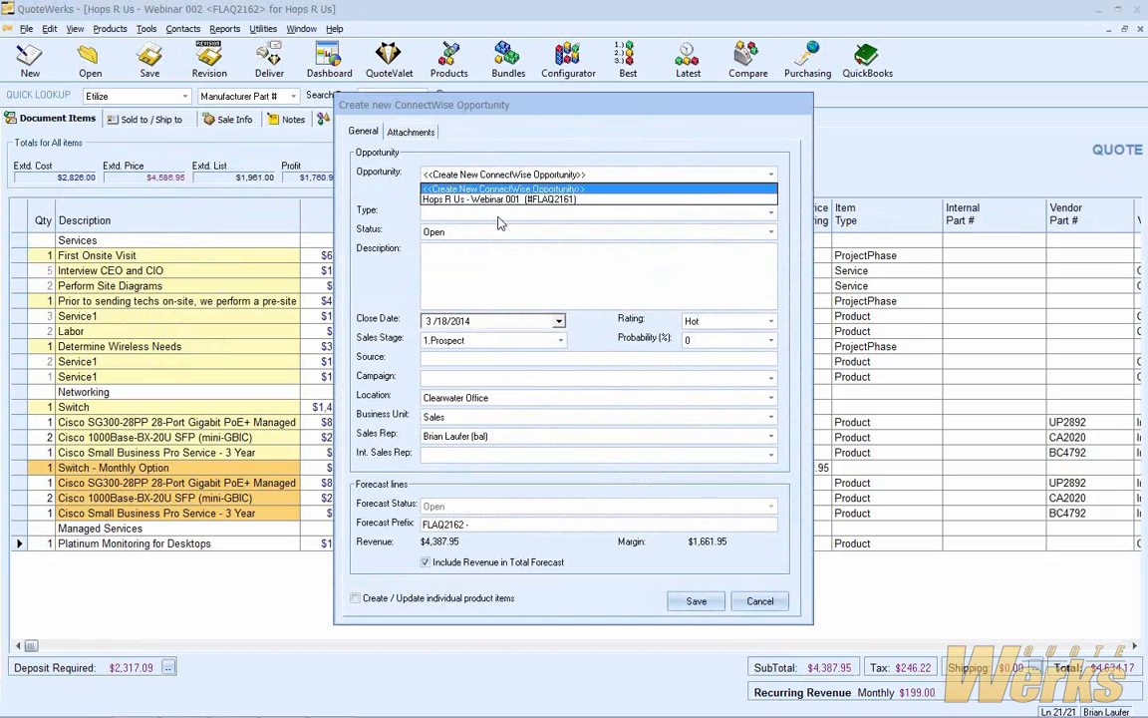
{"action": "left_click", "coordinate": [446, 188]}
{"action": "left_click", "coordinate": [464, 215]}
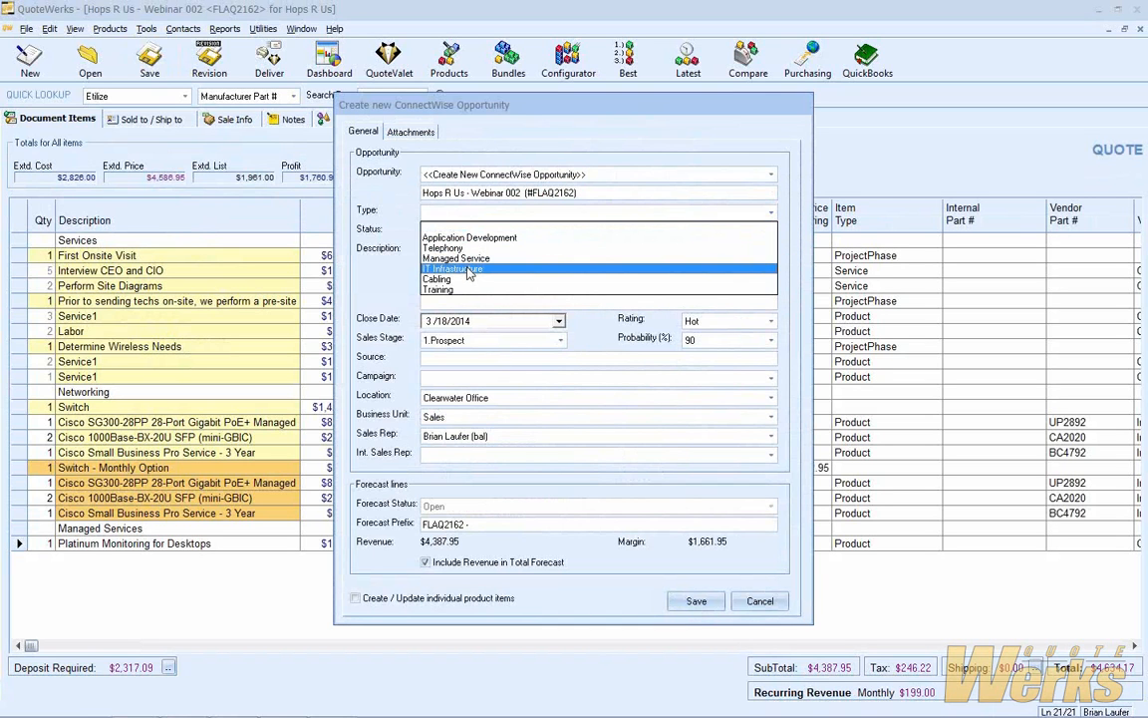
{"action": "left_click", "coordinate": [466, 259]}
{"action": "left_click", "coordinate": [478, 264]}
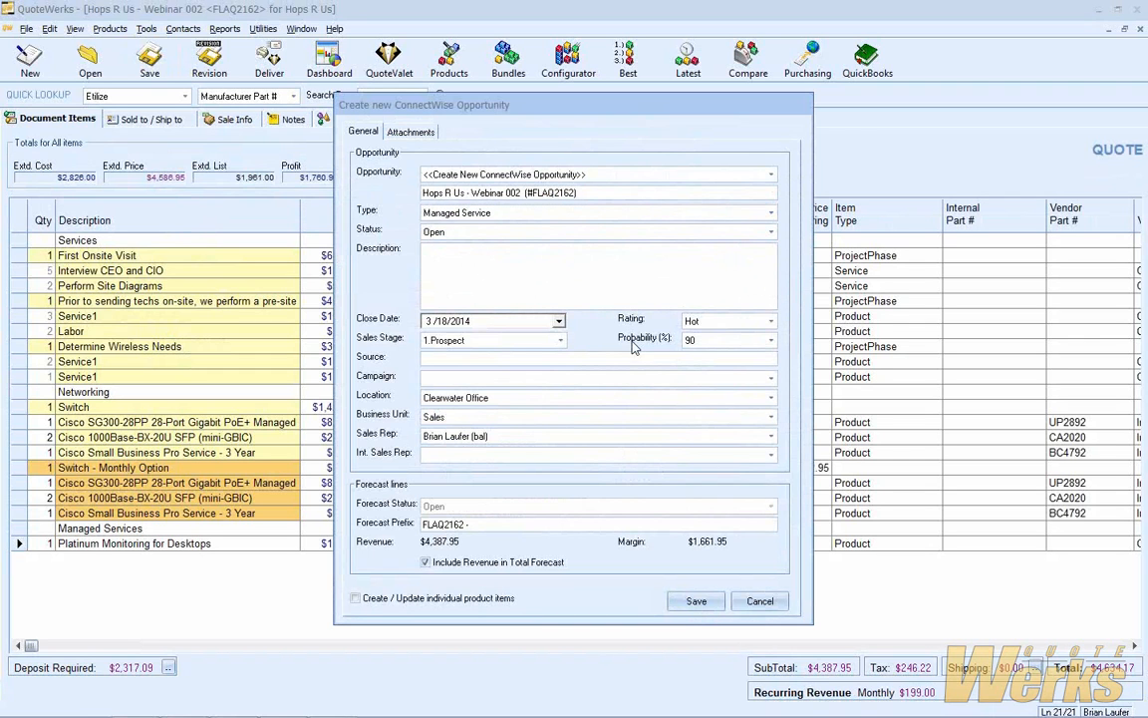
{"action": "left_click", "coordinate": [508, 340]}
{"action": "left_click", "coordinate": [488, 393]}
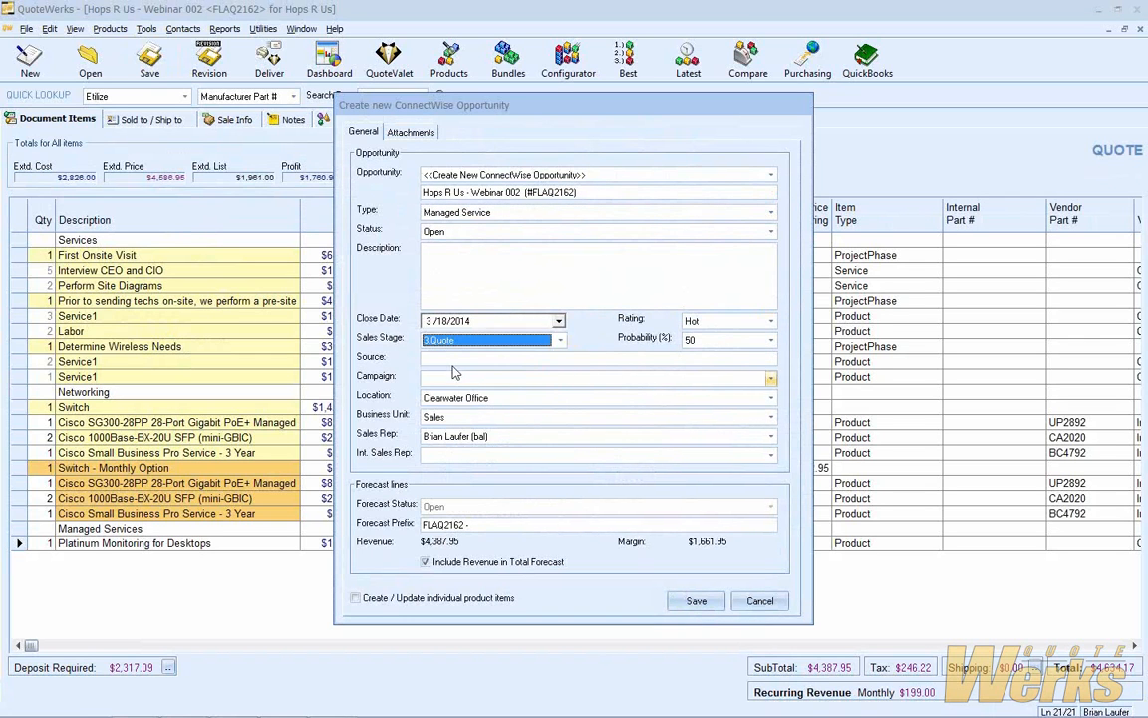
Set the opportunity's campaign to Partner Referral, assign an inside sales rep, and save the opportunity
{"action": "left_click", "coordinate": [493, 378]}
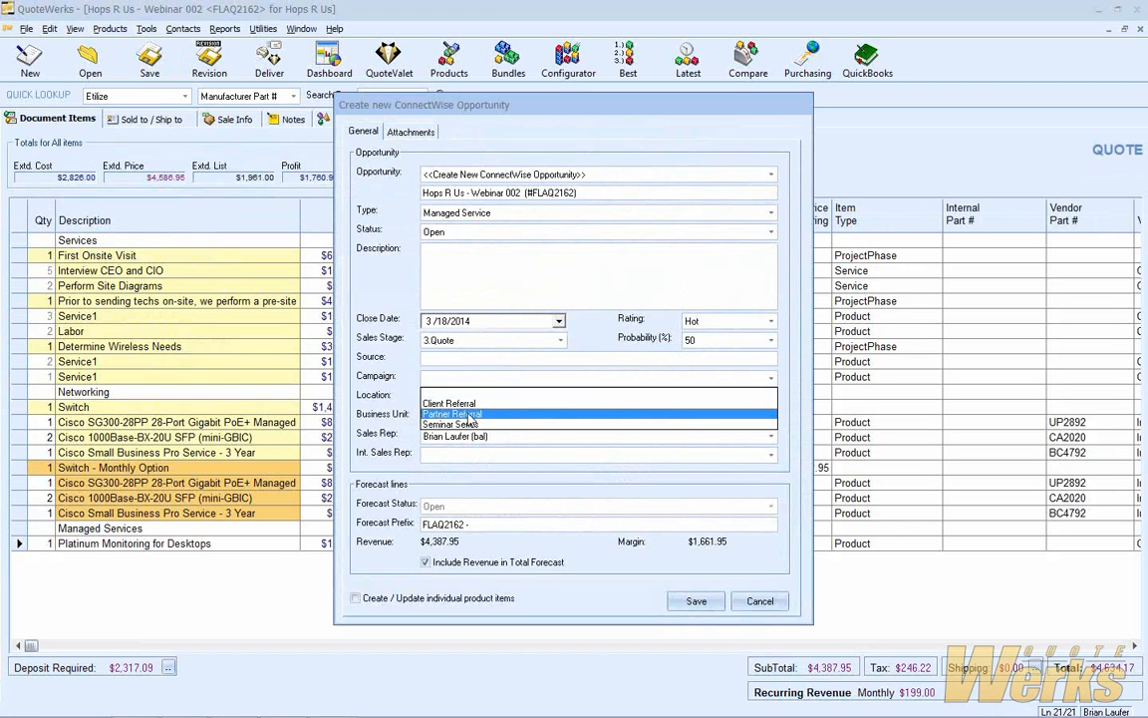
{"action": "left_click", "coordinate": [453, 413]}
{"action": "left_click", "coordinate": [546, 456]}
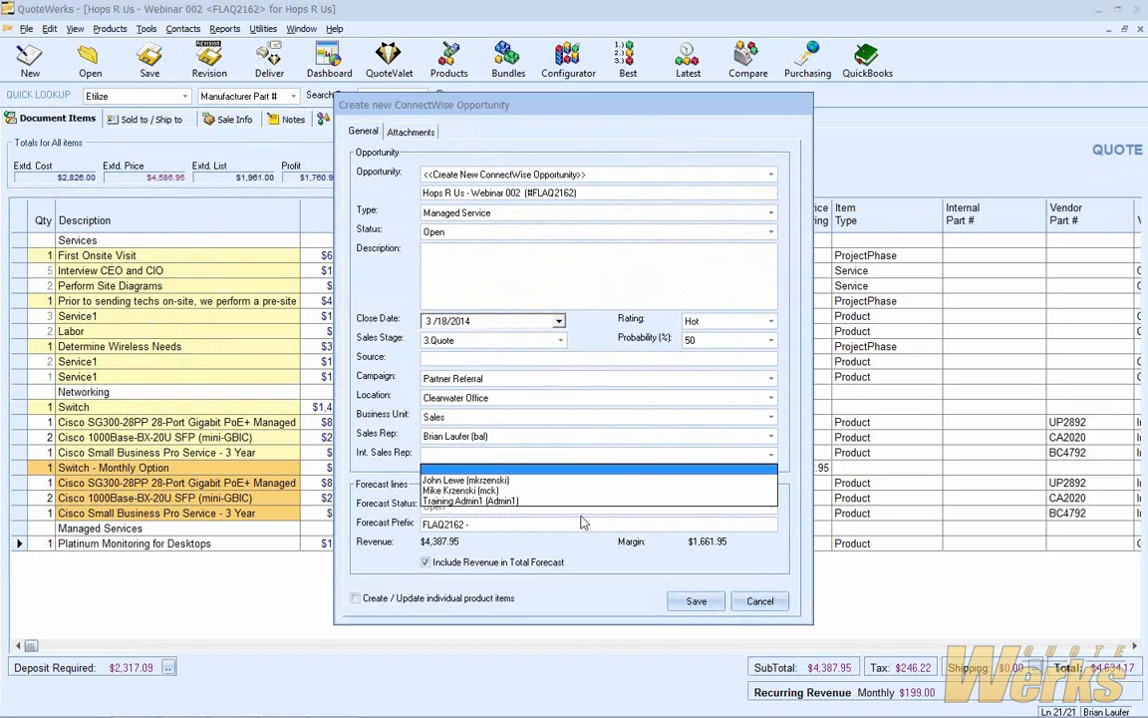
{"action": "left_click", "coordinate": [469, 481]}
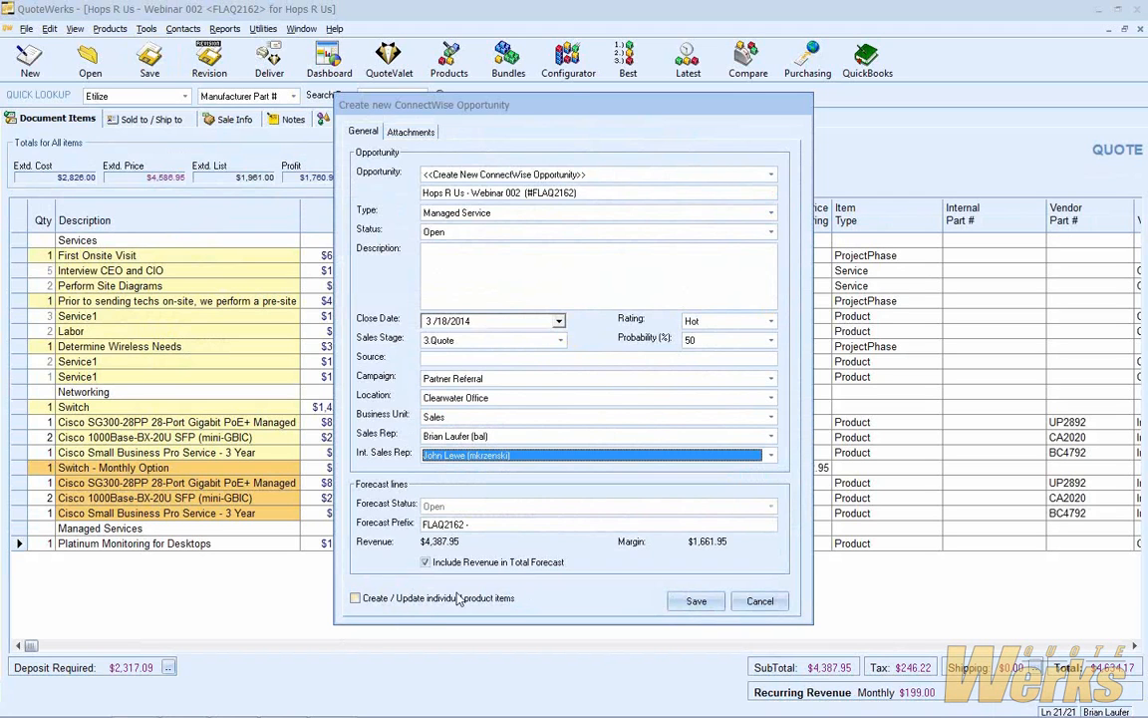
{"action": "left_click", "coordinate": [697, 604]}
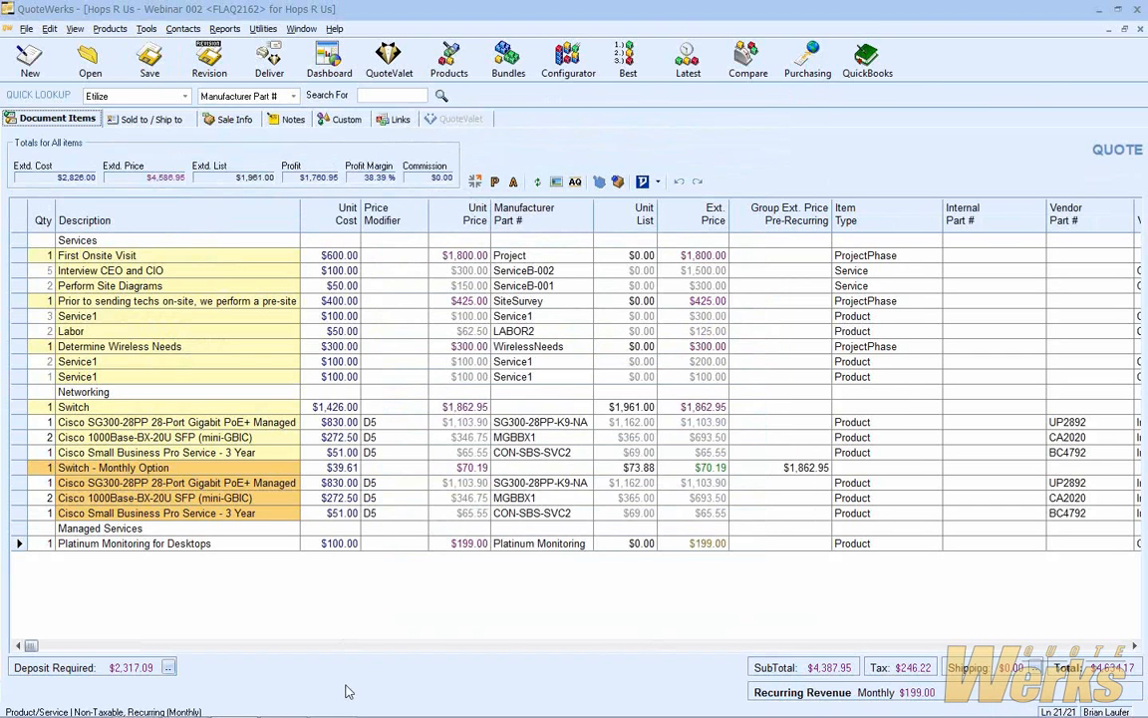
Switch to ConnectWise and open the Hops R Us - Webinar 002 opportunity to examine its forecast
{"action": "left_click", "coordinate": [297, 705]}
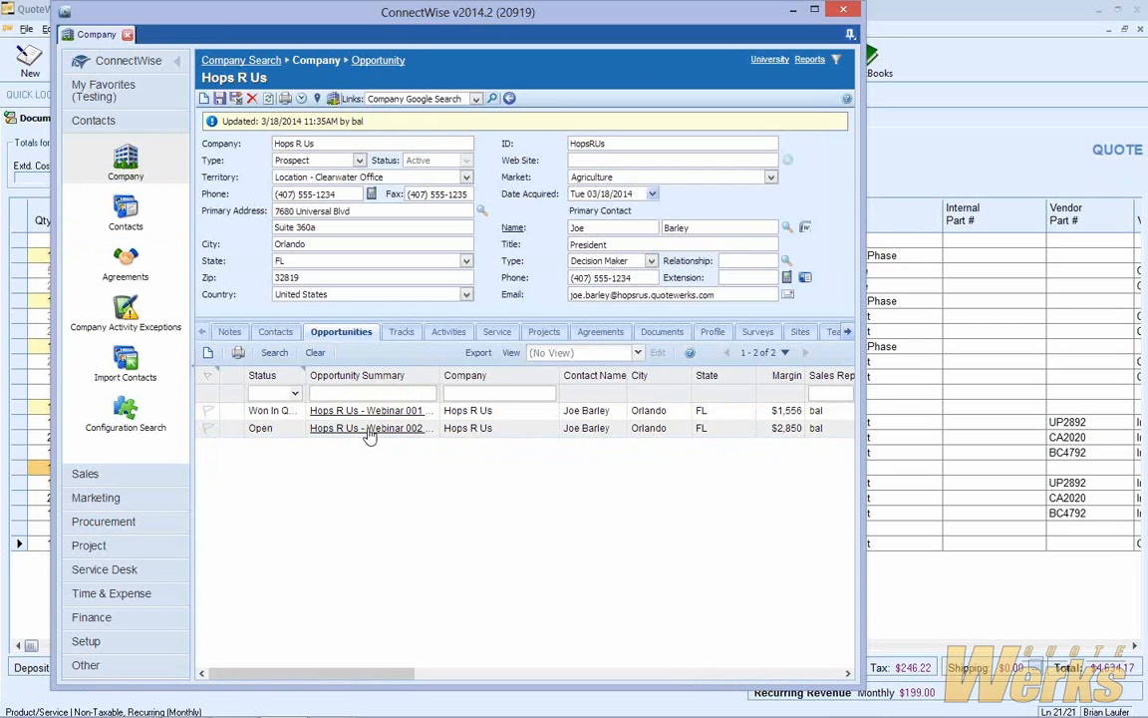
{"action": "left_click", "coordinate": [367, 427]}
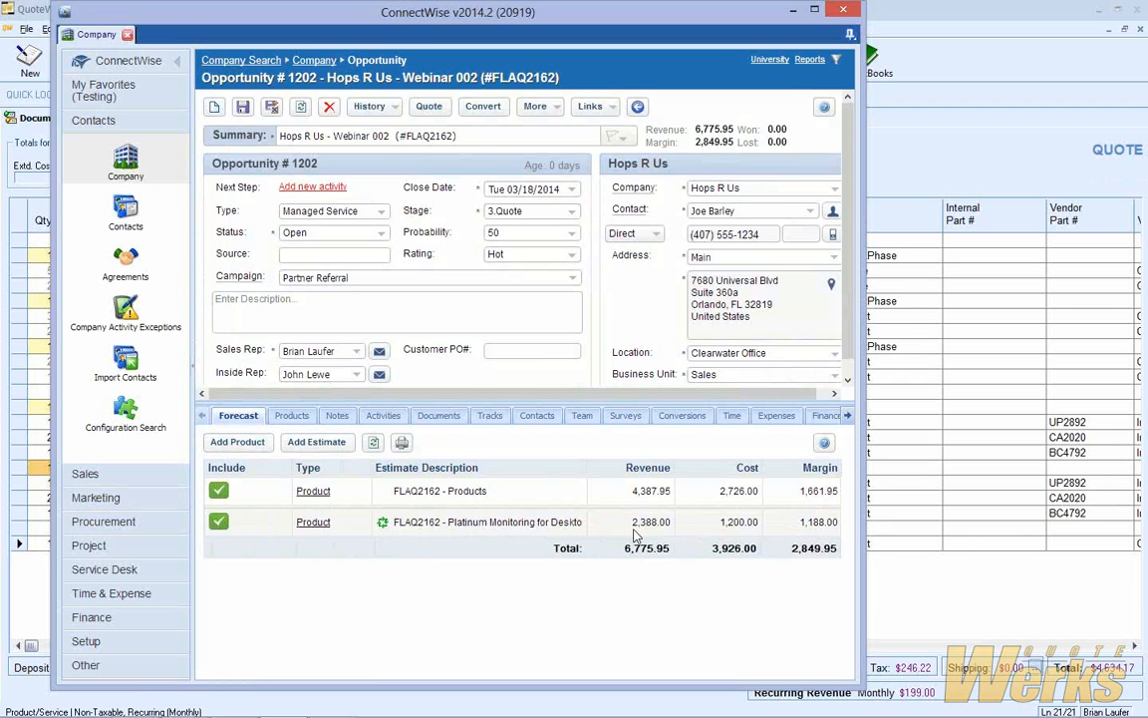
{"action": "left_click_drag", "start_coordinate": [459, 21], "coordinate": [688, 30]}
Start saving the quote again in QuoteWerks, and check the opportunity's products and forecast back in ConnectWise
{"action": "left_click", "coordinate": [150, 59]}
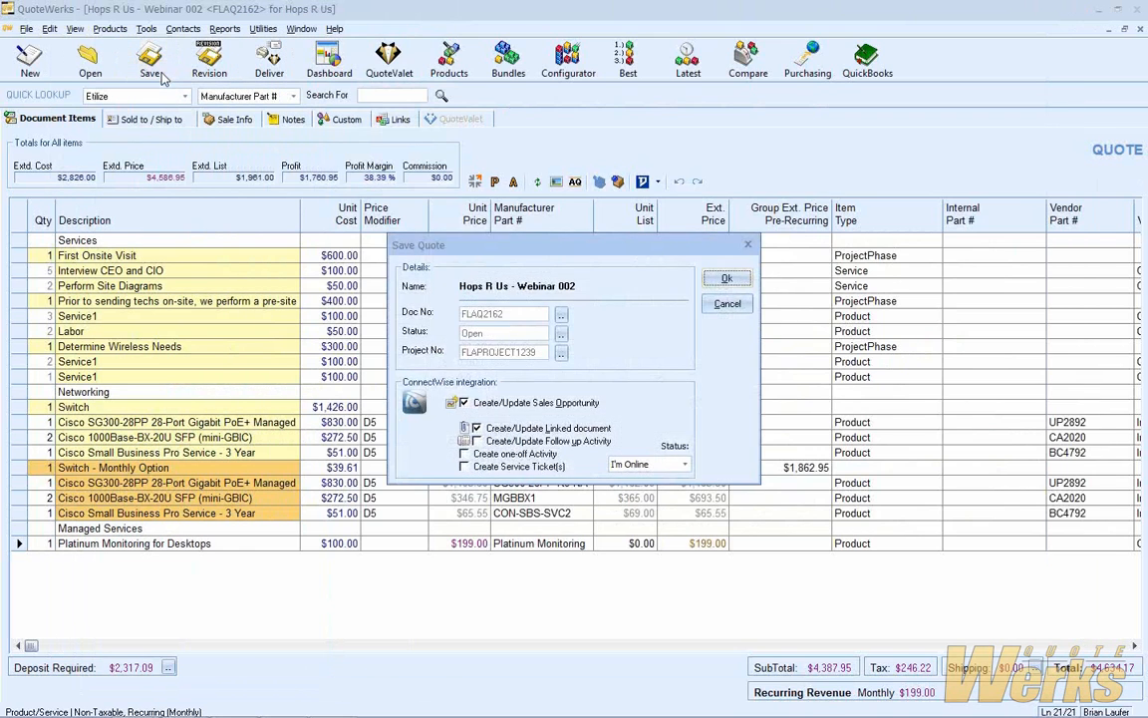
{"action": "left_click", "coordinate": [281, 704]}
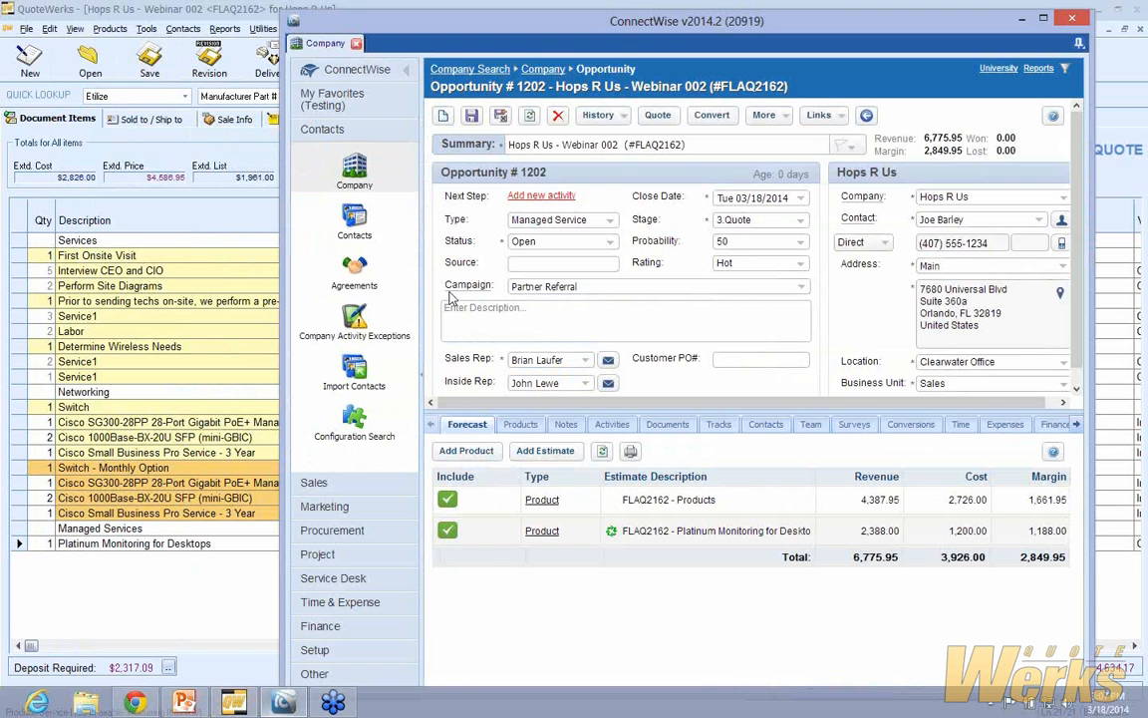
{"action": "left_click", "coordinate": [520, 427]}
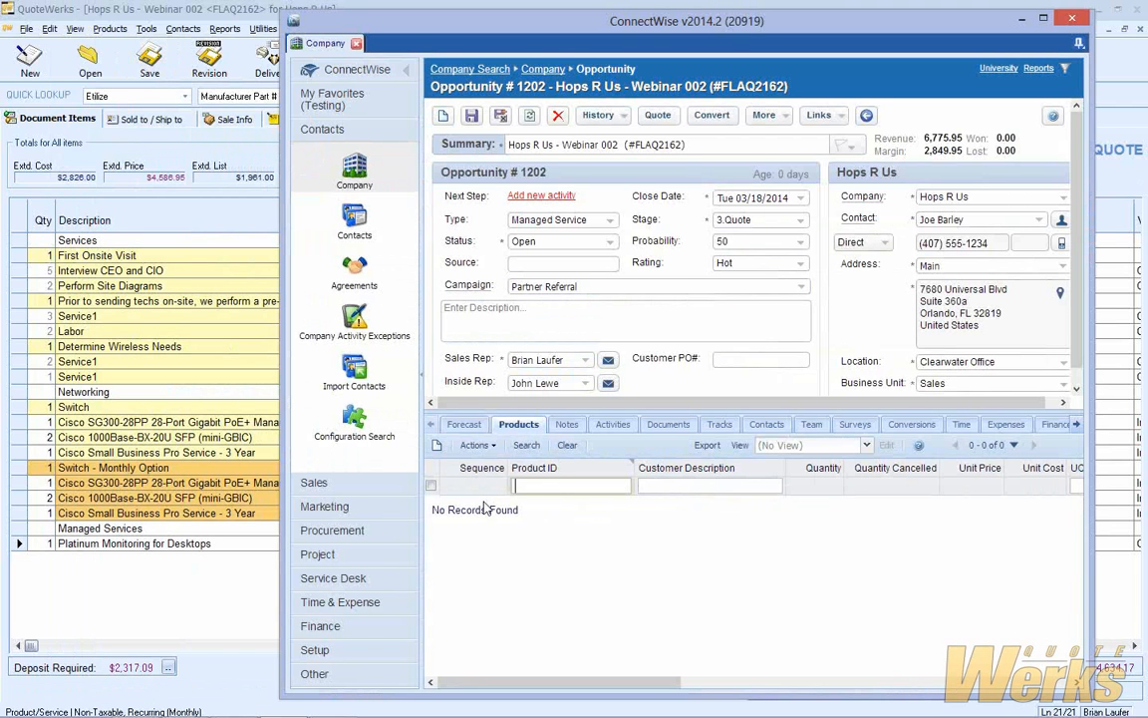
{"action": "left_click", "coordinate": [485, 426]}
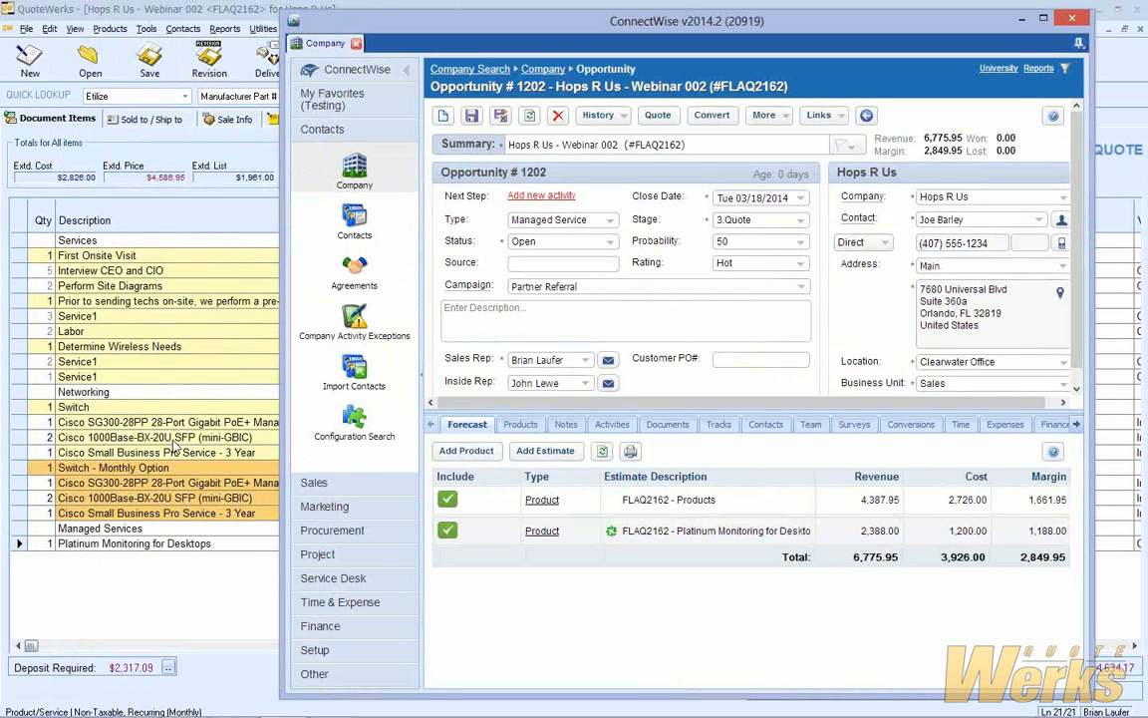
Switch to QuoteWerks and save the quote without a linked document, updating the ConnectWise opportunity with individual product items included
{"action": "left_click", "coordinate": [138, 12]}
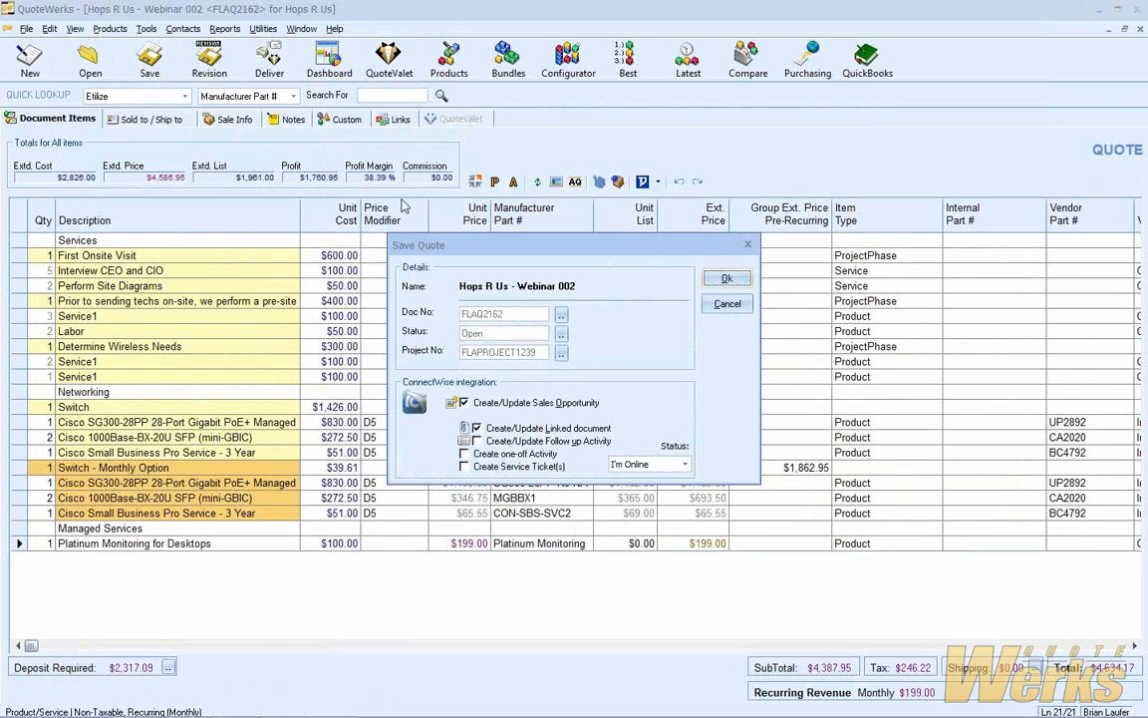
{"action": "left_click", "coordinate": [546, 428]}
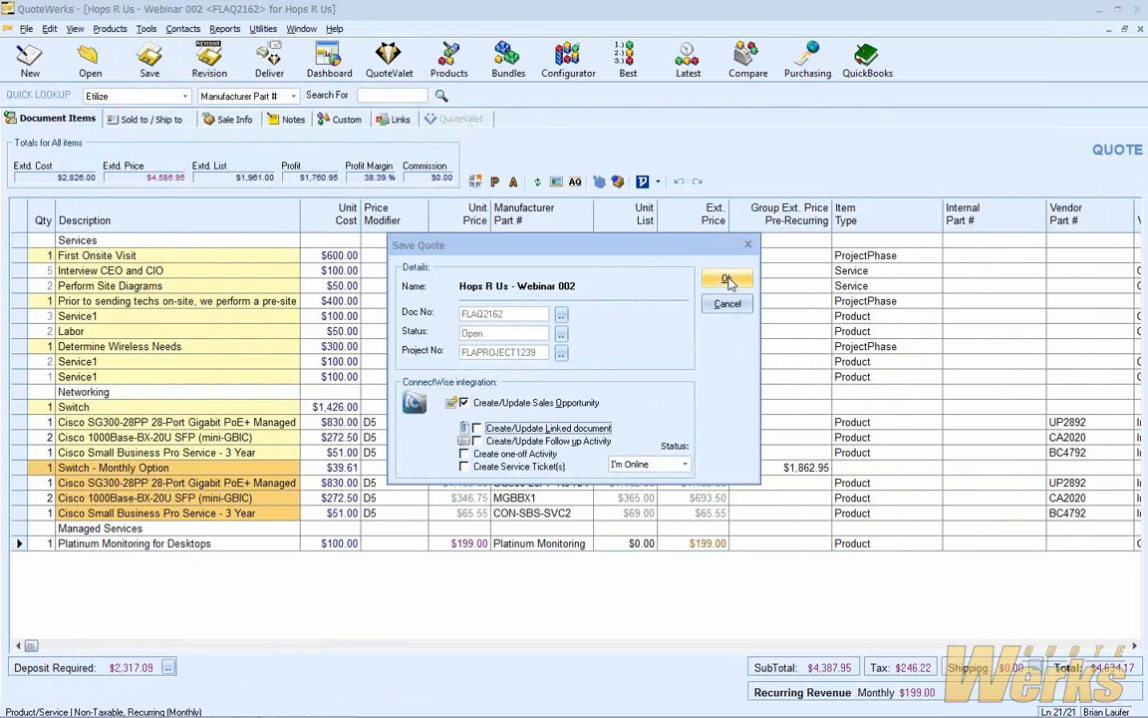
{"action": "left_click", "coordinate": [728, 280]}
{"action": "left_click", "coordinate": [417, 600]}
{"action": "left_click", "coordinate": [697, 601]}
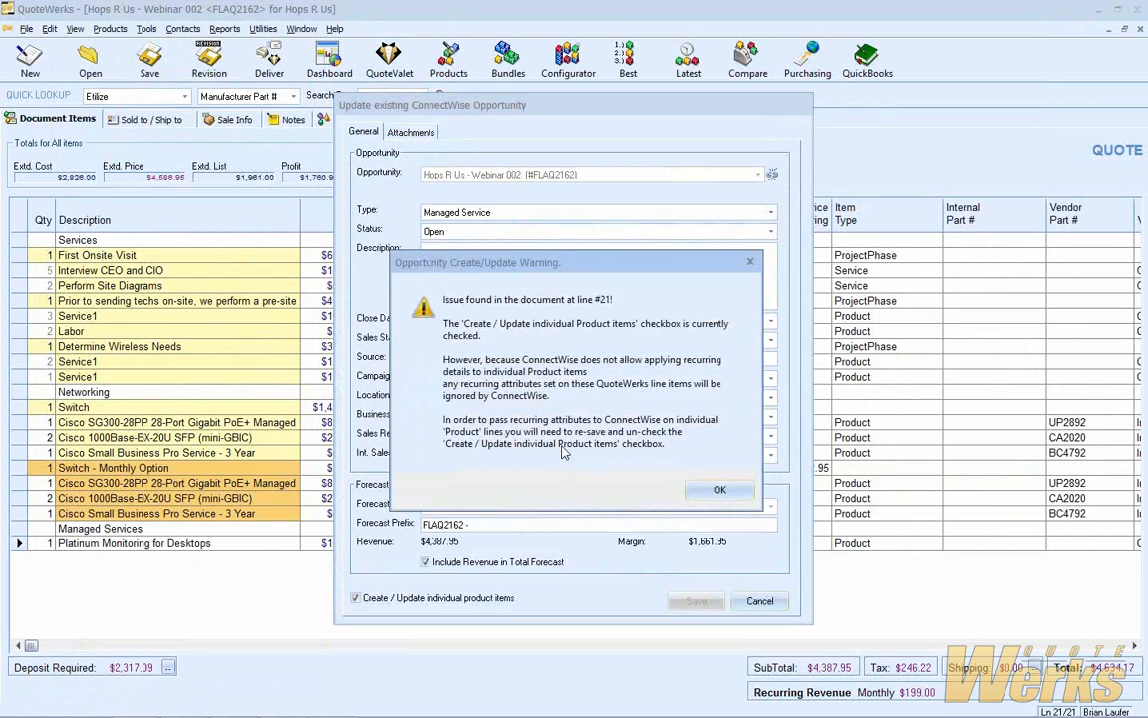
{"action": "left_click", "coordinate": [720, 490]}
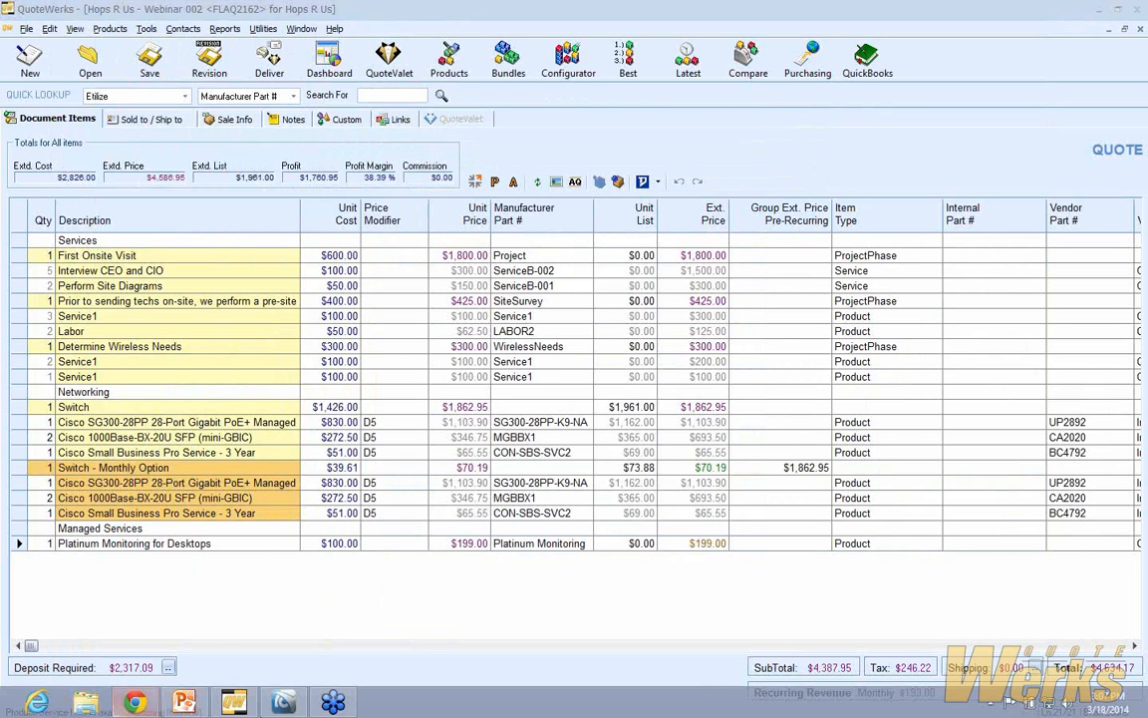
Switch to ConnectWise and refresh the opportunity's forecast to examine its individual product lines
{"action": "left_click", "coordinate": [284, 702]}
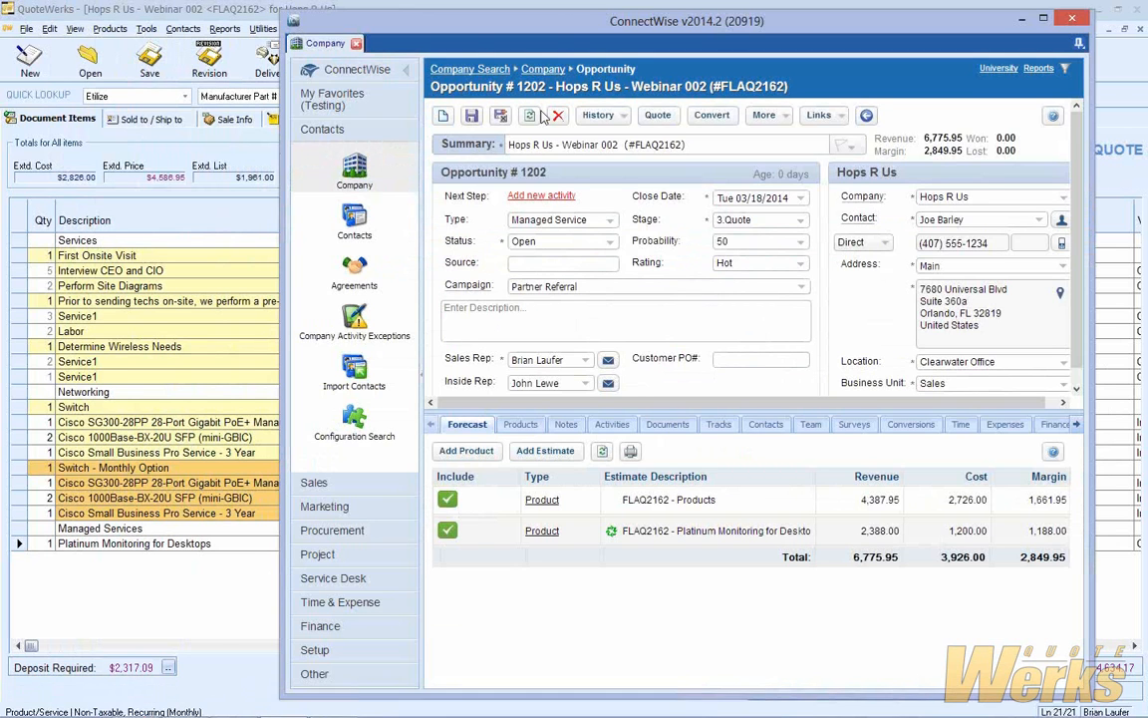
{"action": "left_click", "coordinate": [605, 452]}
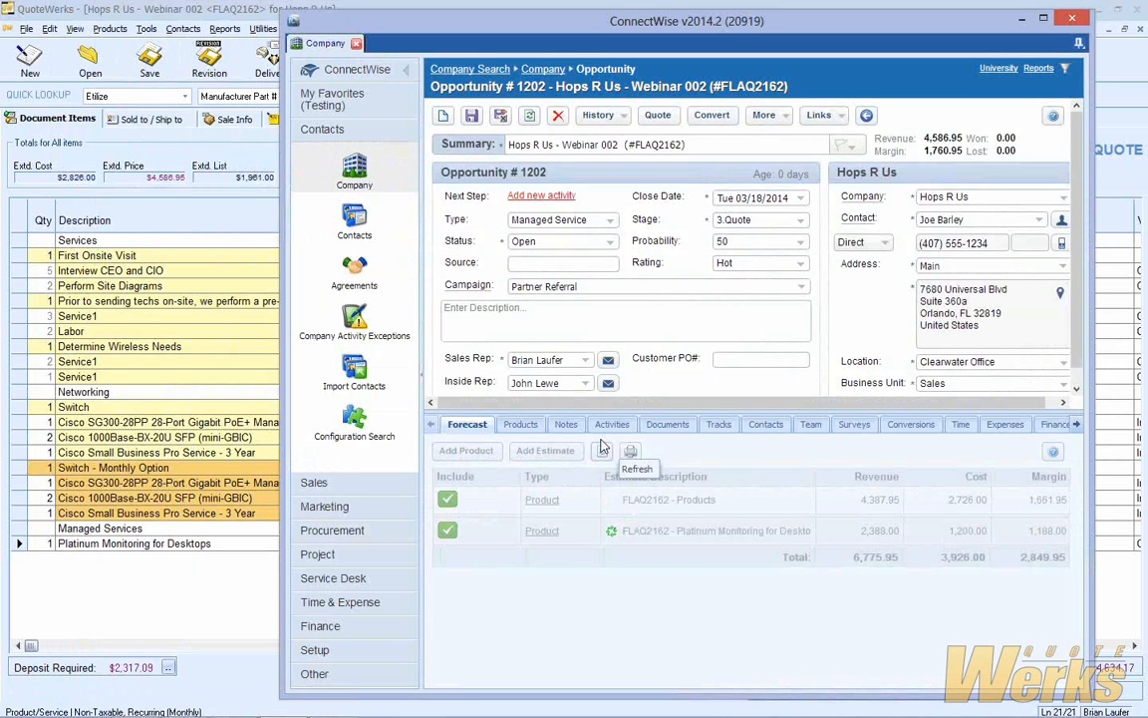
{"action": "left_click", "coordinate": [604, 451]}
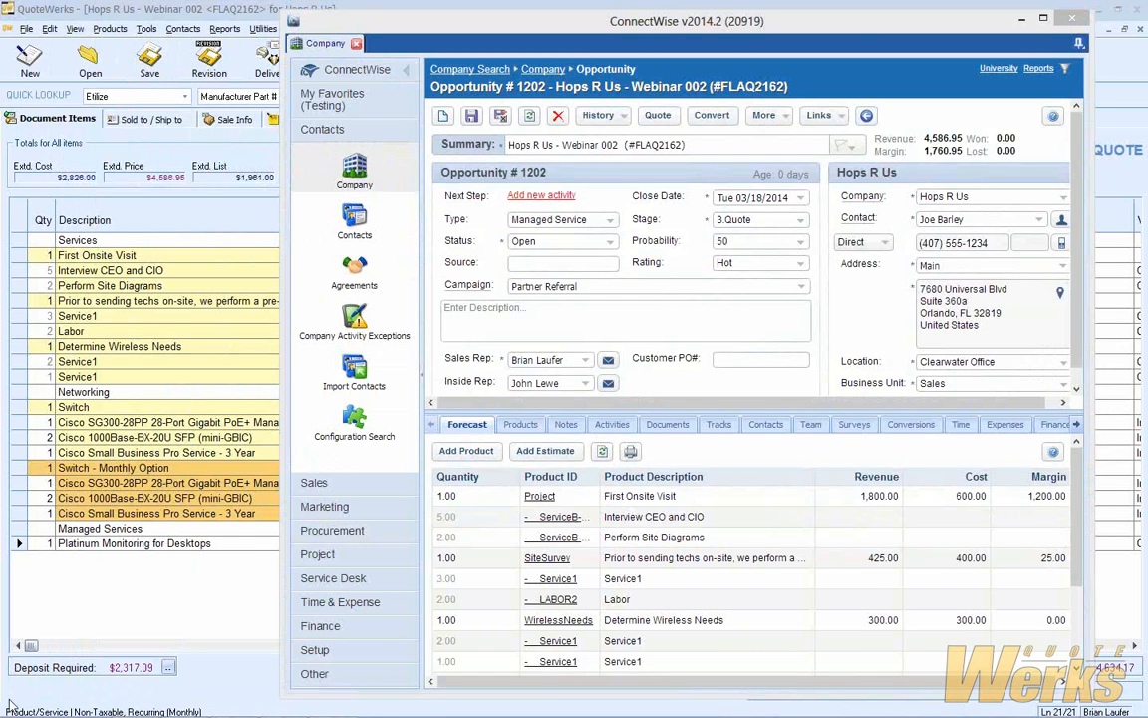
Switch back to QuoteWerks and view the summary dashboard with its ConnectWise opportunity notifications
{"action": "left_click", "coordinate": [180, 12]}
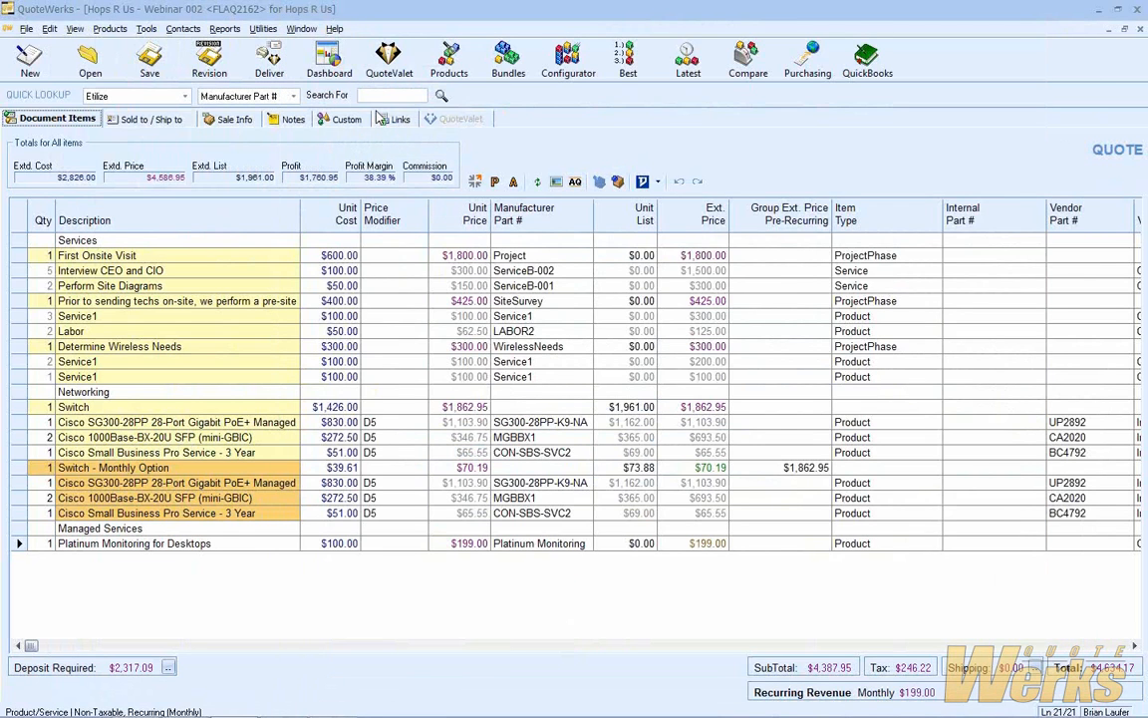
{"action": "left_click", "coordinate": [329, 70]}
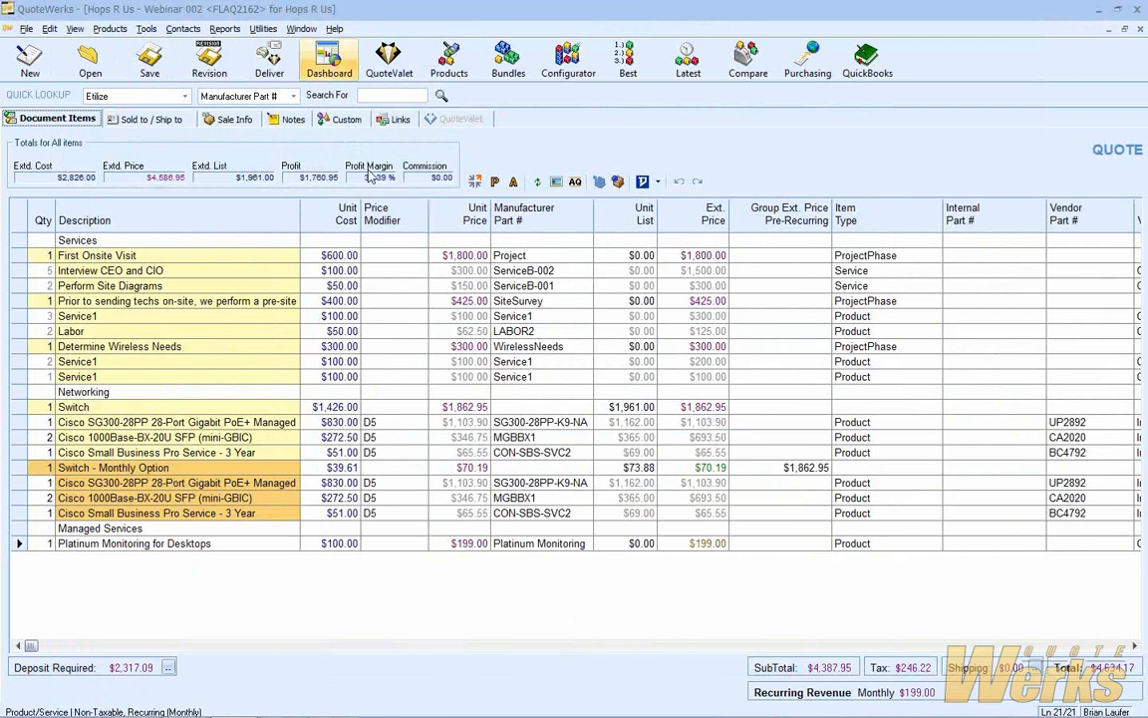
{"action": "left_click_drag", "start_coordinate": [266, 44], "coordinate": [199, 24]}
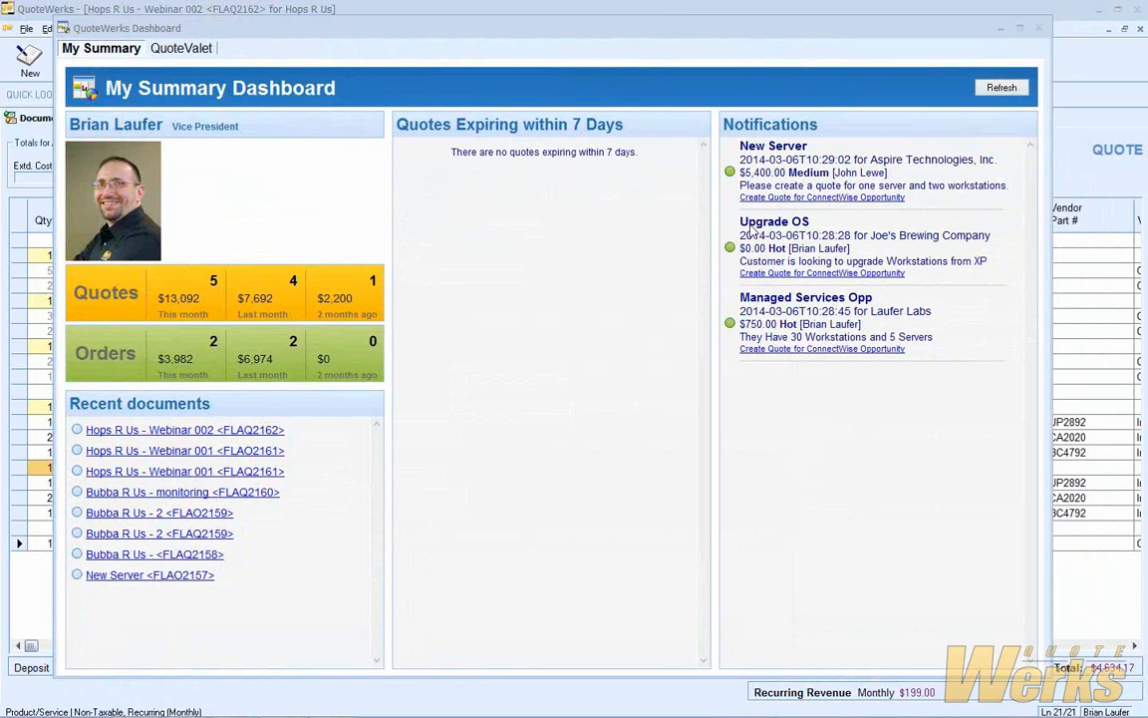
{"action": "left_click", "coordinate": [349, 6]}
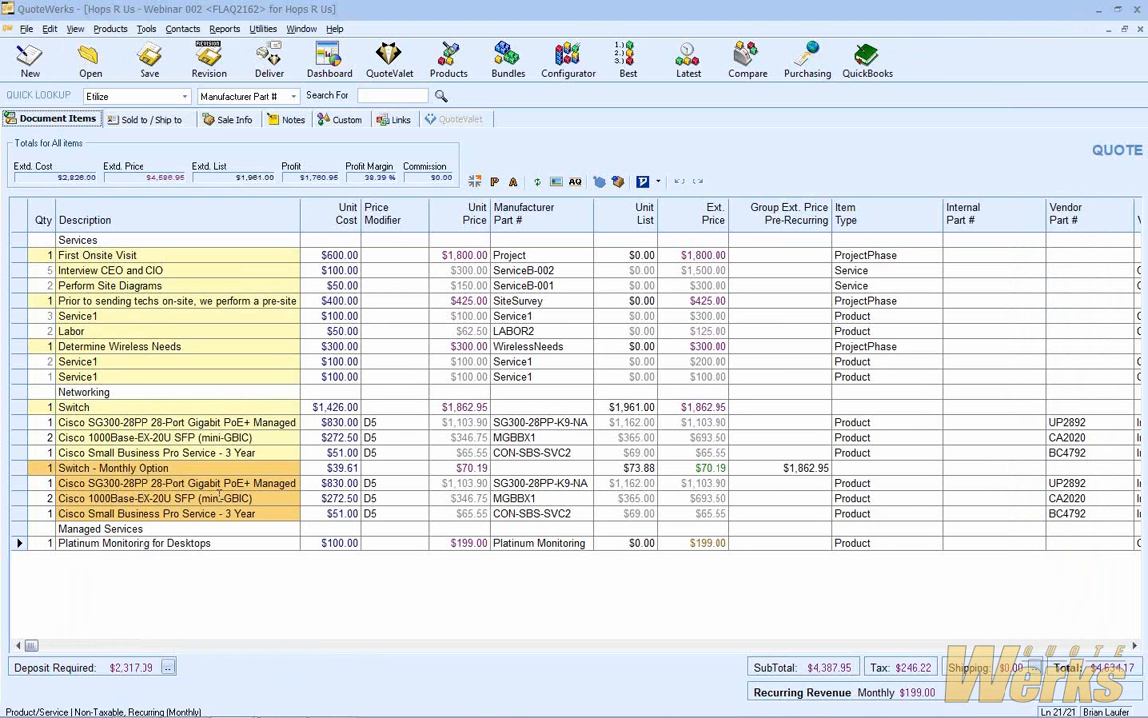
Prepare the quote for QuoteValet with the Quote (Standard) layout and review the generated PDF
{"action": "left_click", "coordinate": [447, 498]}
{"action": "left_click", "coordinate": [269, 57]}
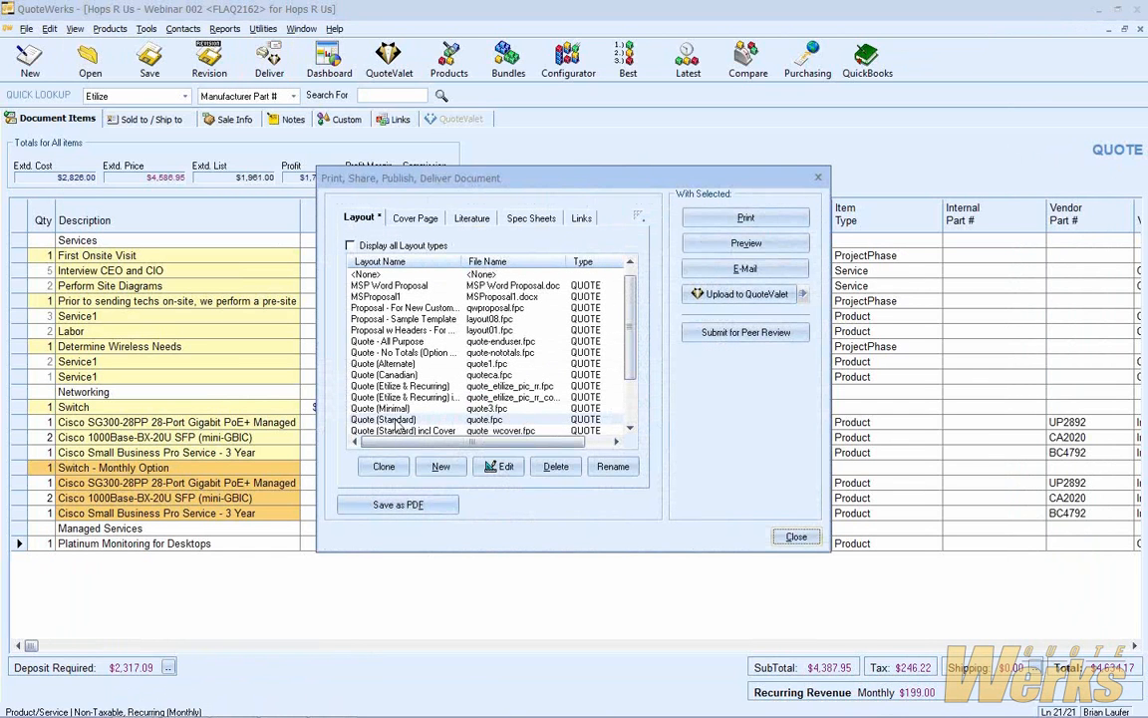
{"action": "left_click", "coordinate": [399, 419]}
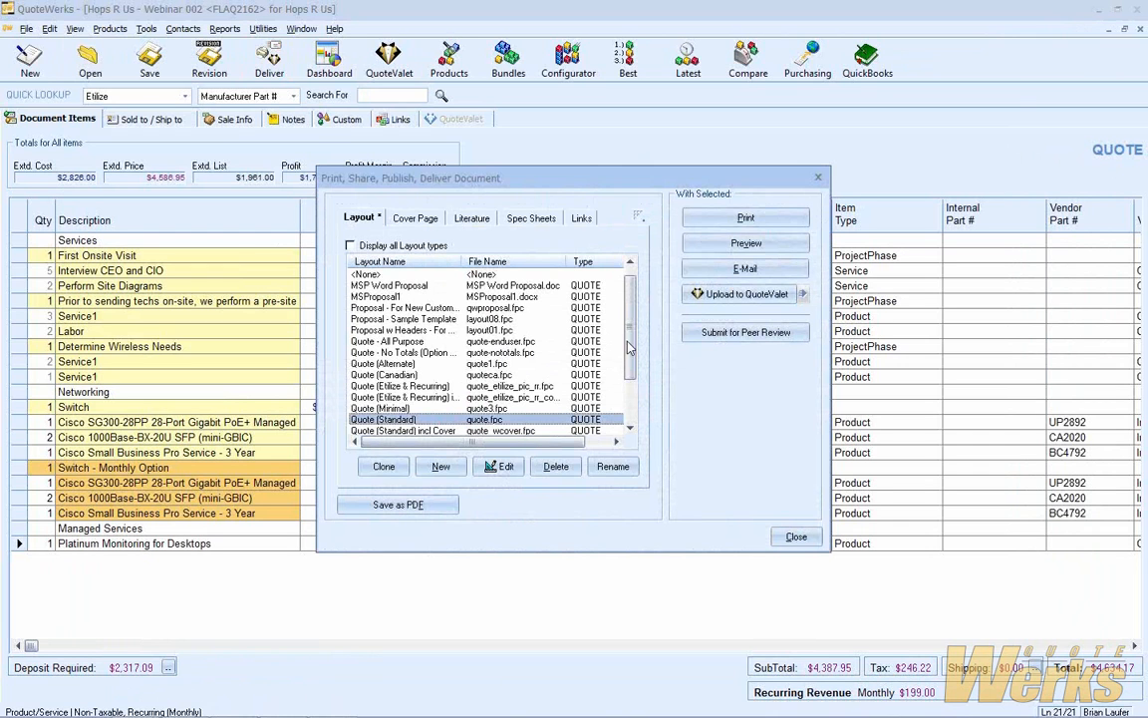
{"action": "left_click", "coordinate": [733, 295]}
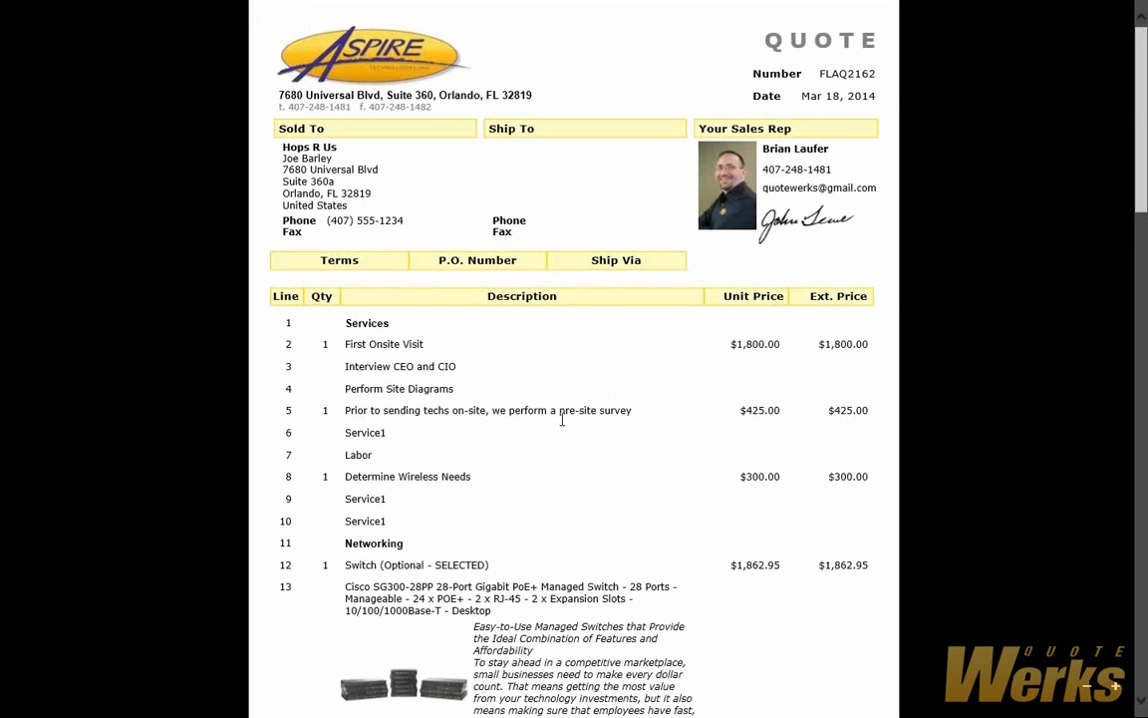
{"action": "scroll", "coordinate": [585, 420], "scroll_direction": "down", "scroll_amount": 10}
{"action": "scroll", "coordinate": [562, 420], "scroll_direction": "down", "scroll_amount": 5}
{"action": "scroll", "coordinate": [562, 420], "scroll_direction": "up", "scroll_amount": 15}
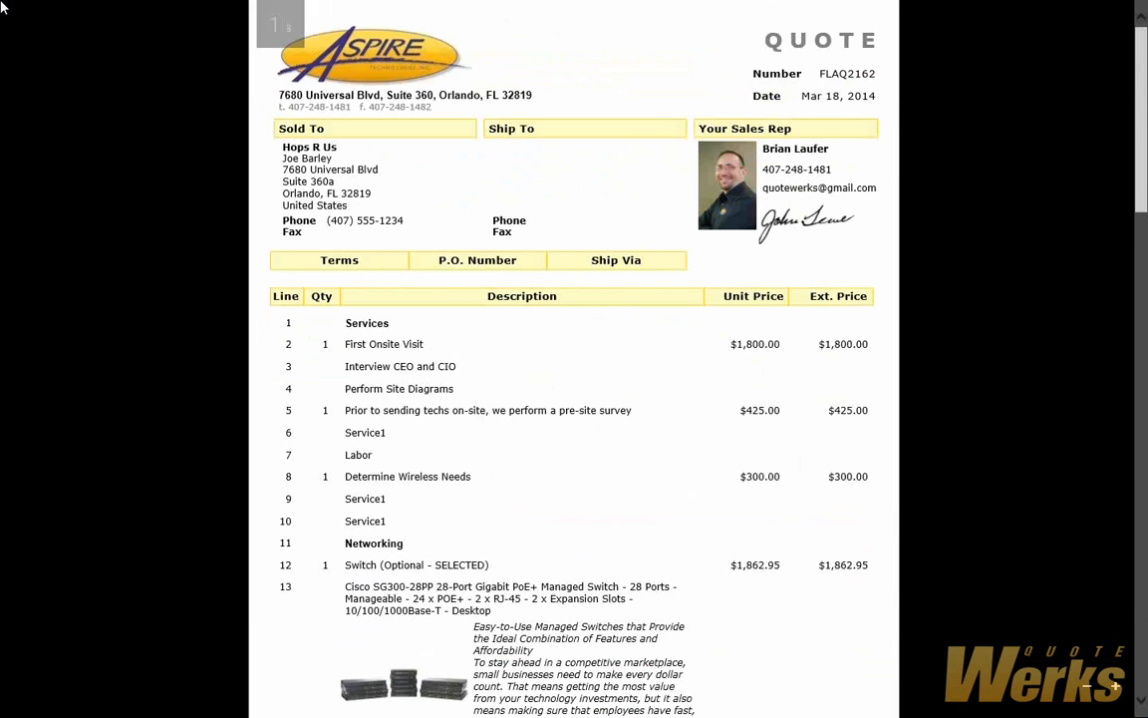
{"action": "left_click", "coordinate": [14, 17]}
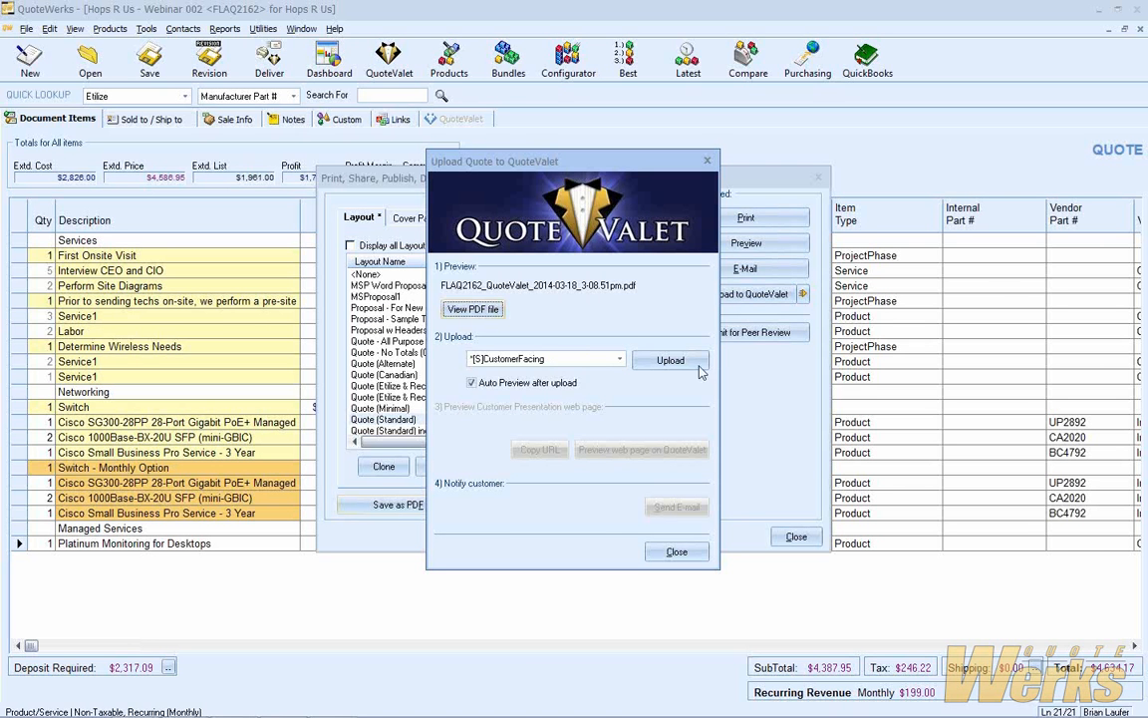
Upload the quote to QuoteValet with the *[S]CustomerFacing template and look through the customer preview page
{"action": "left_click", "coordinate": [586, 362]}
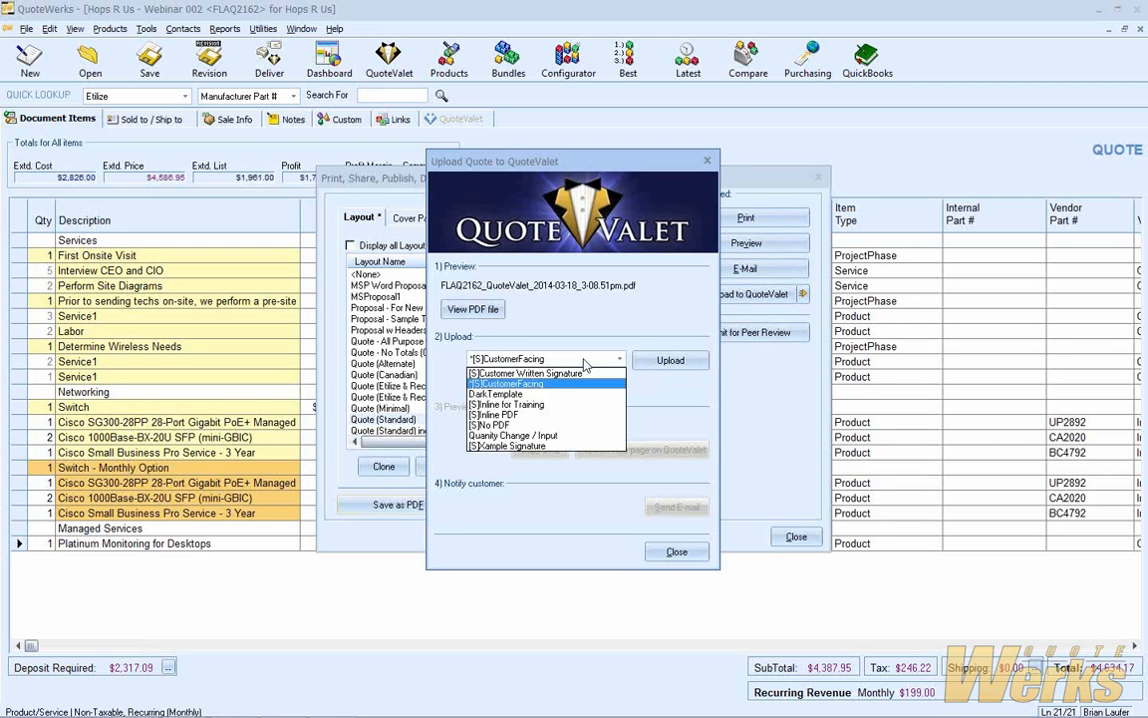
{"action": "left_click", "coordinate": [586, 362]}
{"action": "left_click", "coordinate": [586, 362]}
{"action": "left_click", "coordinate": [586, 362]}
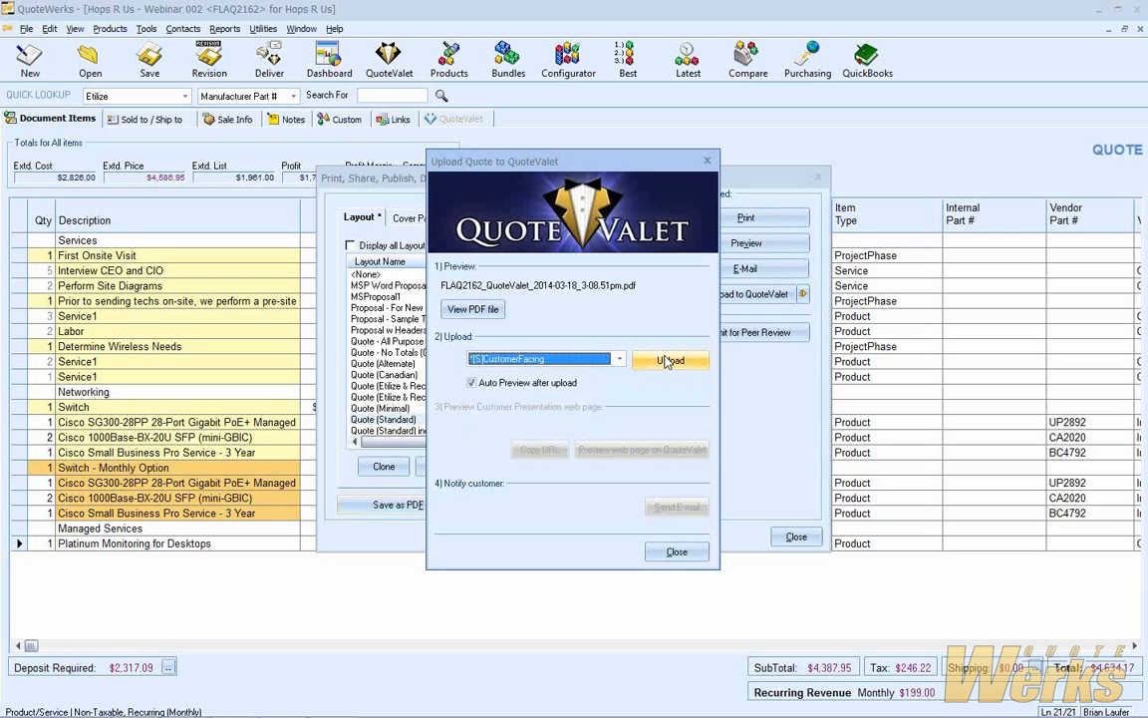
{"action": "left_click", "coordinate": [668, 361]}
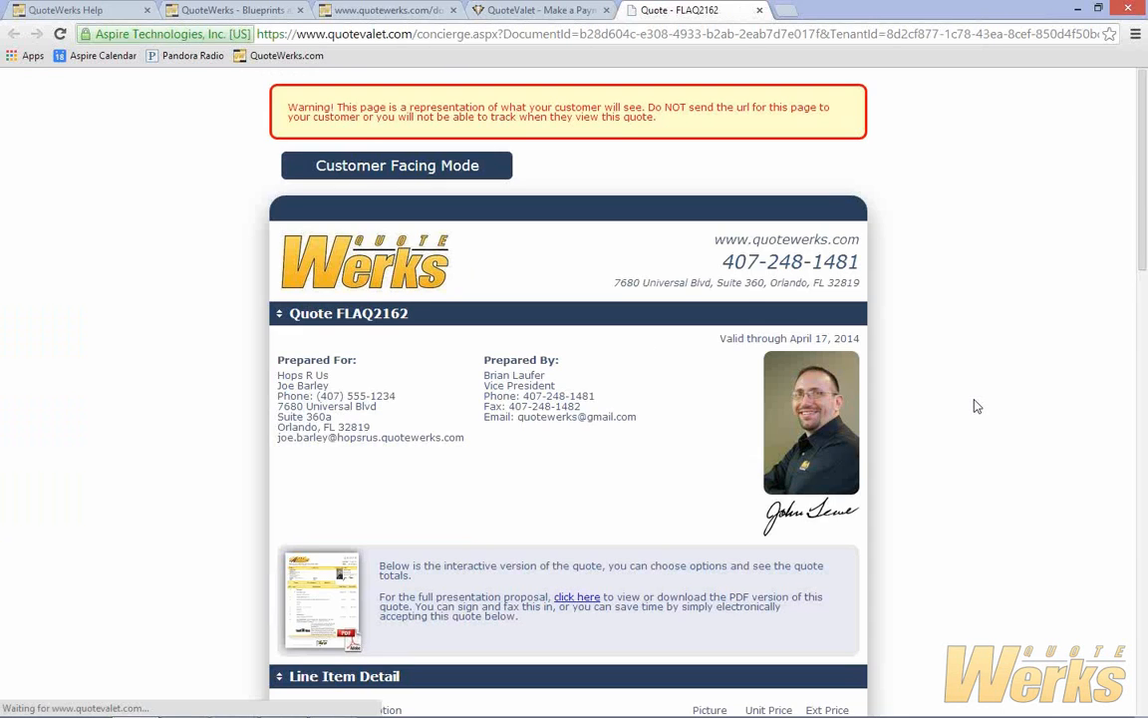
{"action": "scroll", "coordinate": [994, 406], "scroll_direction": "down", "scroll_amount": 6}
{"action": "scroll", "coordinate": [994, 406], "scroll_direction": "down", "scroll_amount": 5}
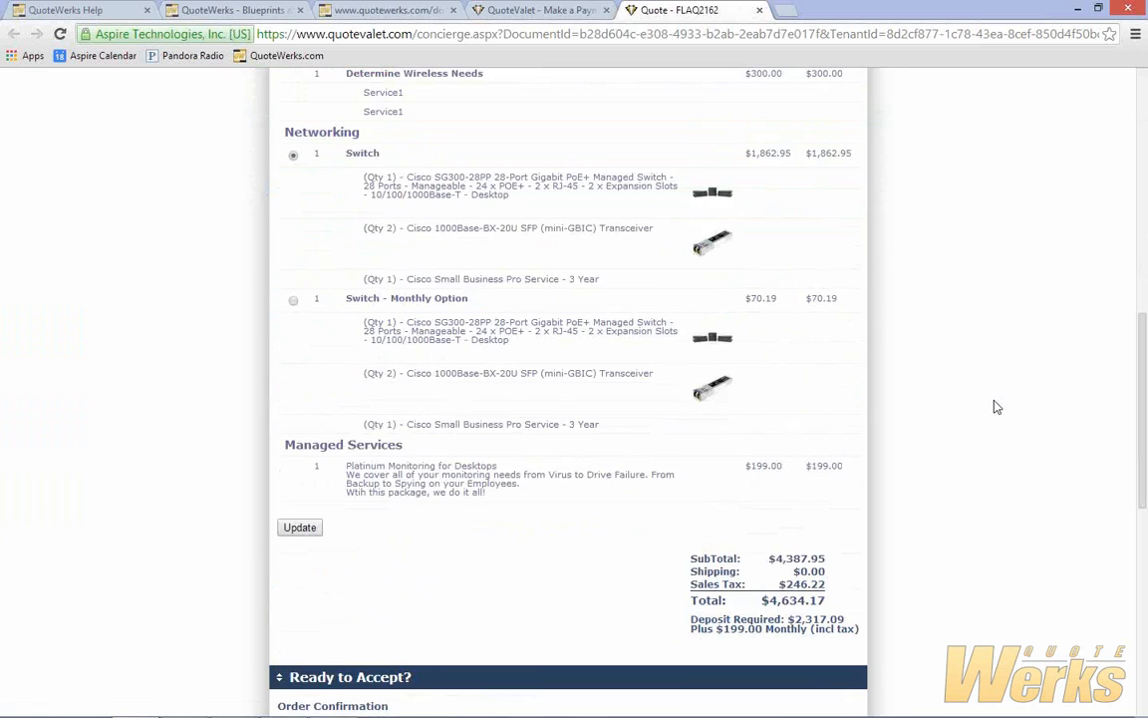
{"action": "scroll", "coordinate": [786, 165], "scroll_direction": "up", "scroll_amount": 6}
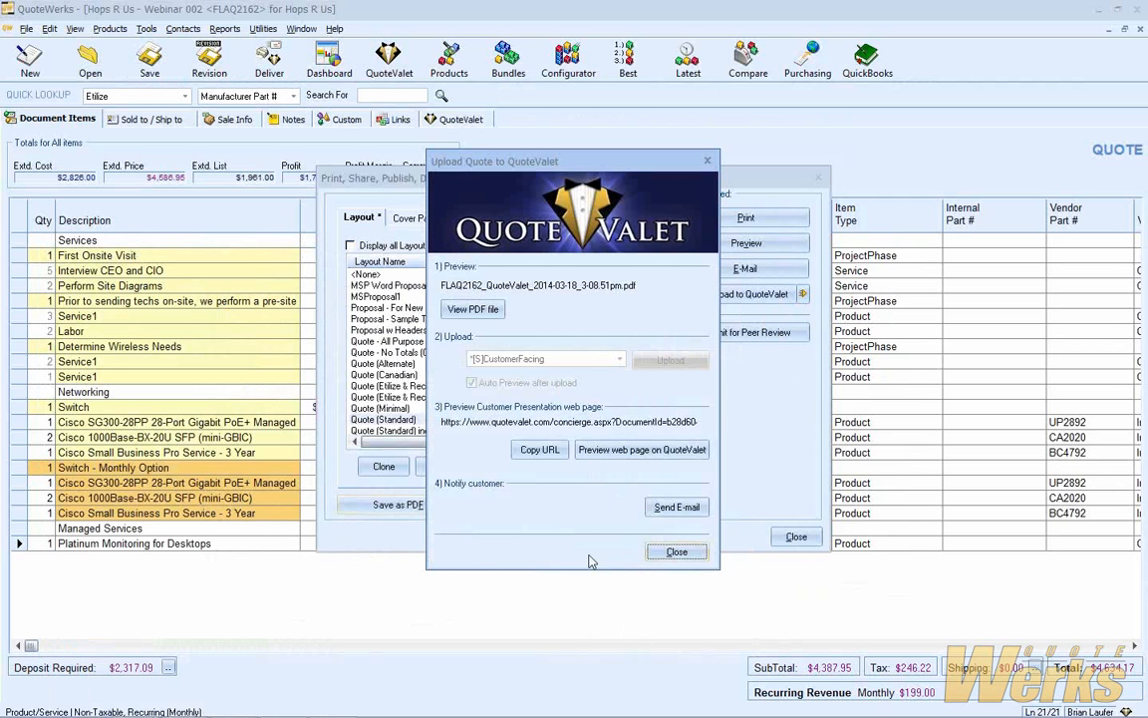
Review the customer notification e-mail and its template choices, and close it unsent together with the upload and delivery windows
{"action": "left_click", "coordinate": [675, 509]}
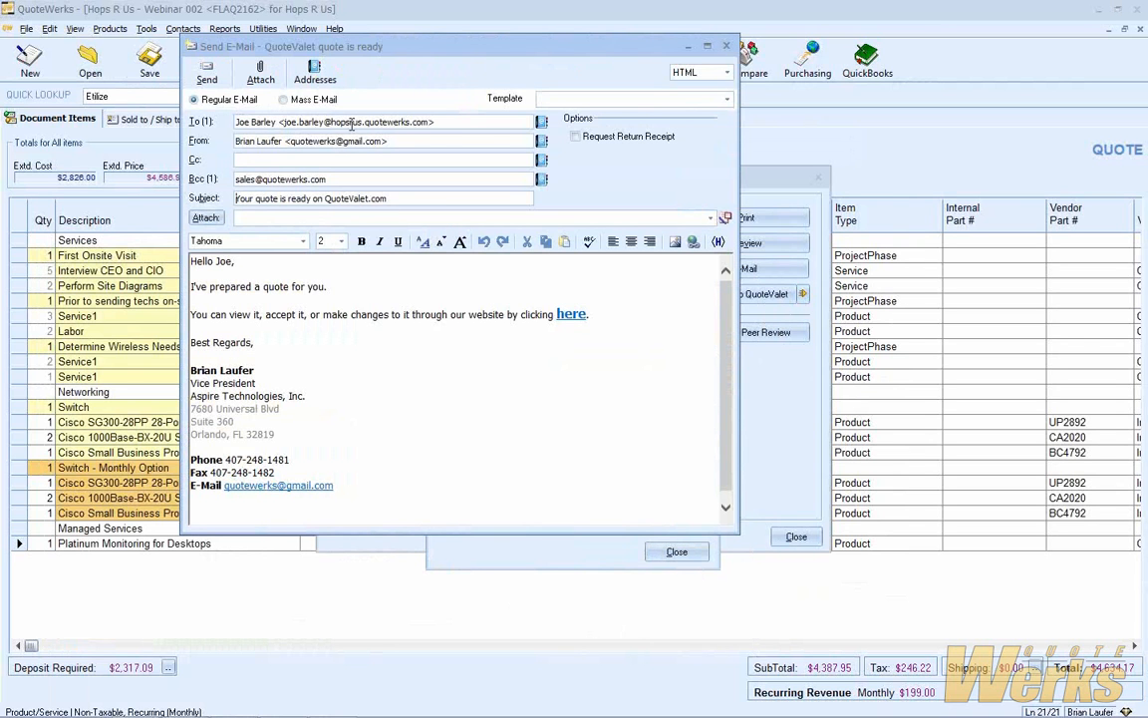
{"action": "left_click", "coordinate": [681, 102]}
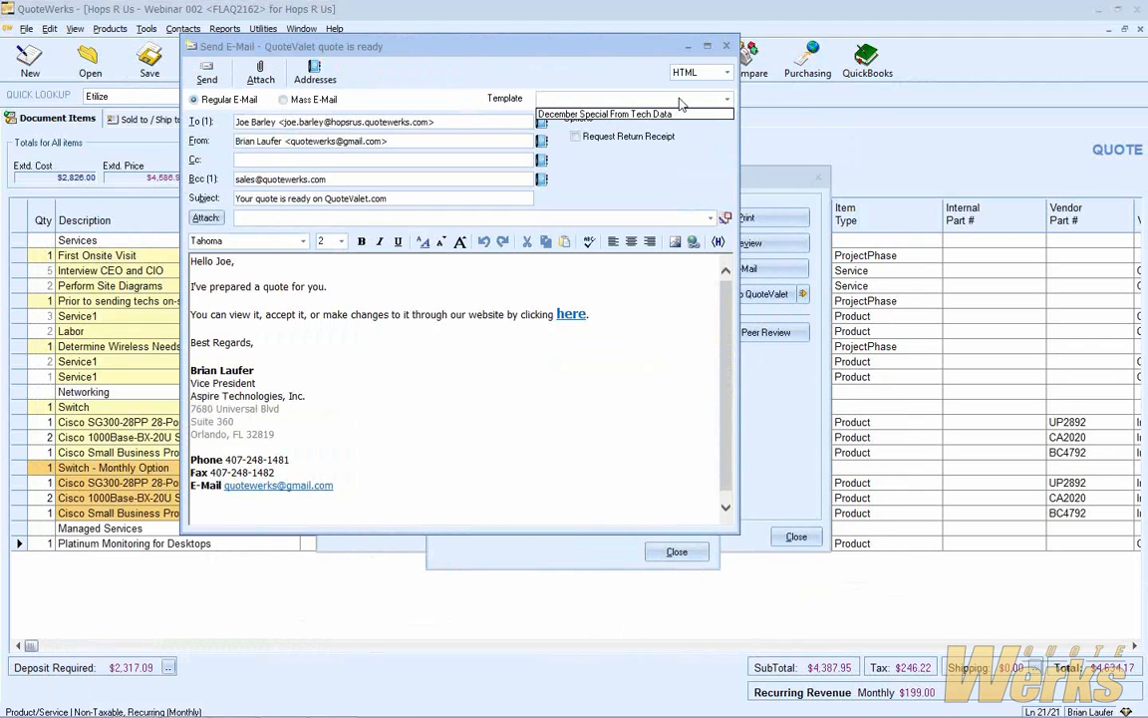
{"action": "left_click", "coordinate": [681, 102]}
{"action": "left_click", "coordinate": [417, 311]}
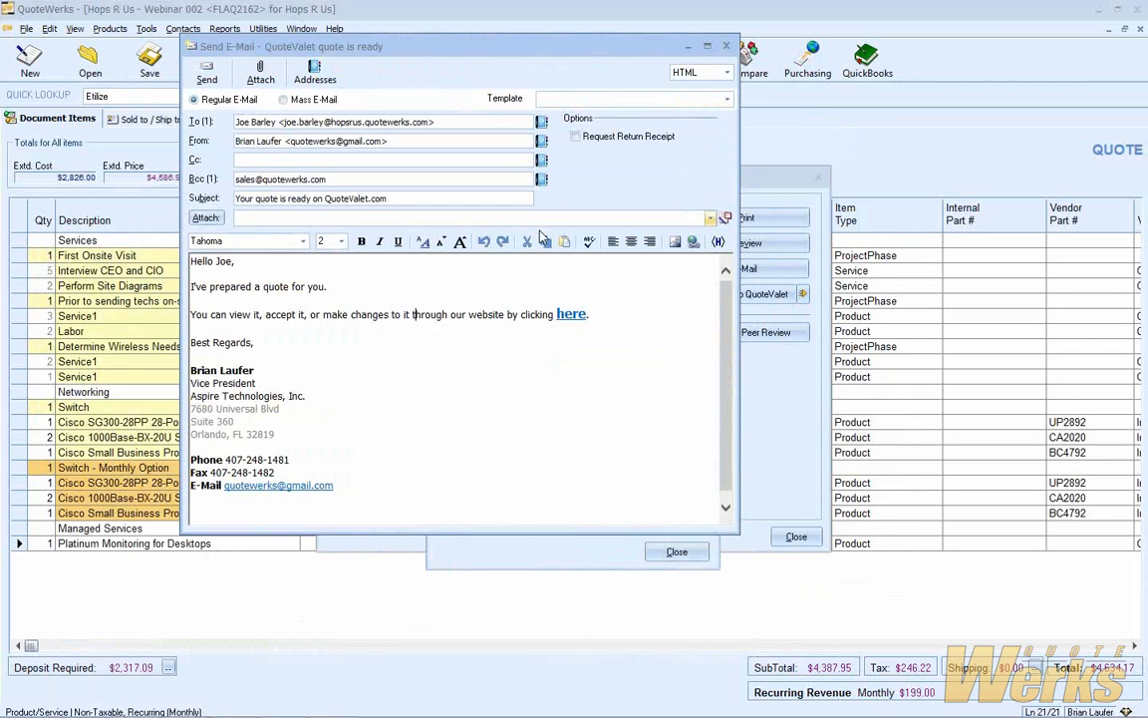
{"action": "left_click", "coordinate": [727, 47]}
{"action": "left_click", "coordinate": [677, 552]}
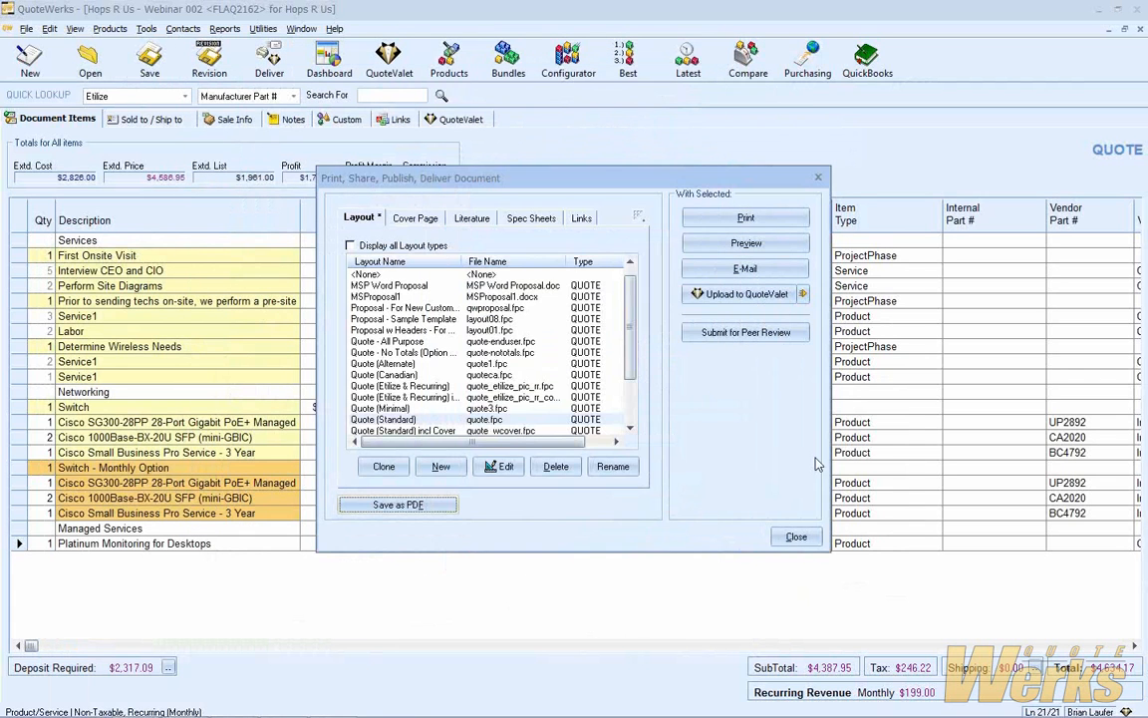
{"action": "left_click", "coordinate": [796, 536]}
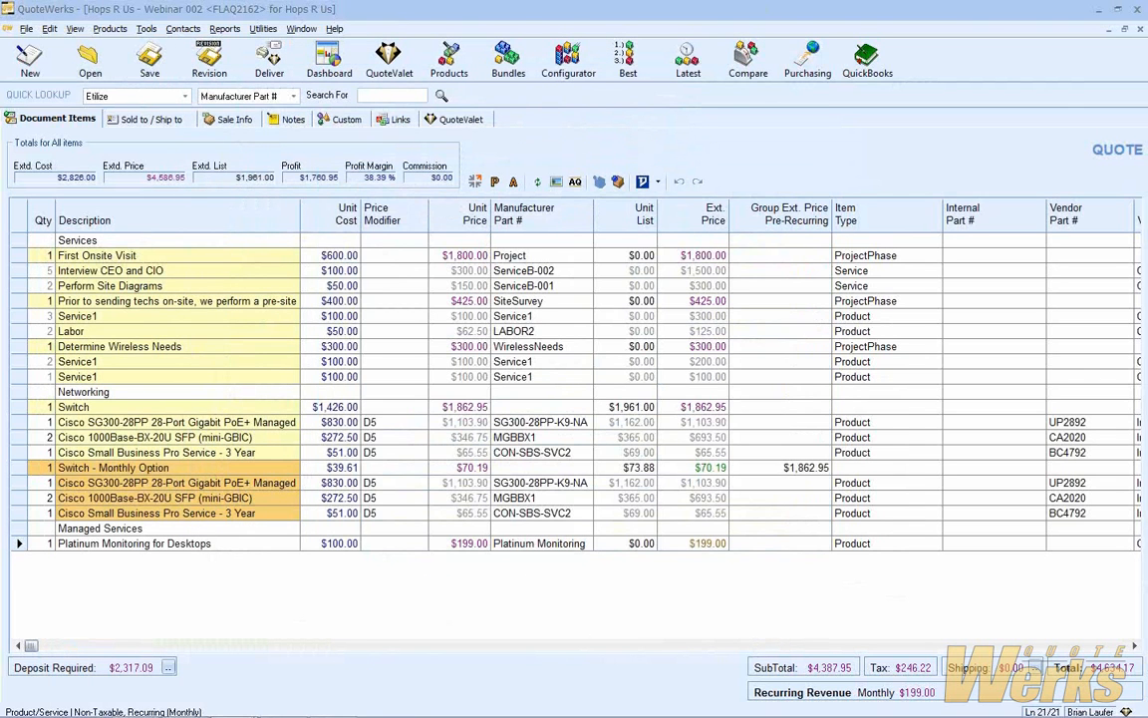
Close the open Hops R Us - Webinar 002 quote and the Webinar 001 order
{"action": "left_click", "coordinate": [1137, 29]}
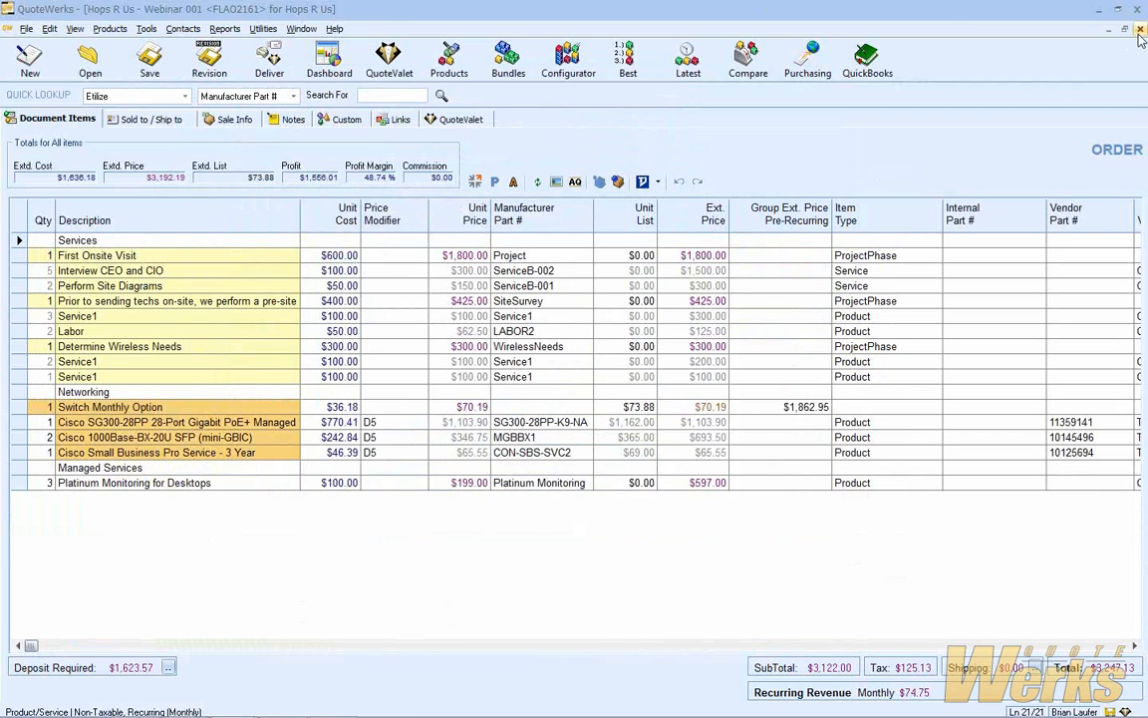
{"action": "left_click", "coordinate": [1136, 8]}
{"action": "left_click", "coordinate": [628, 427]}
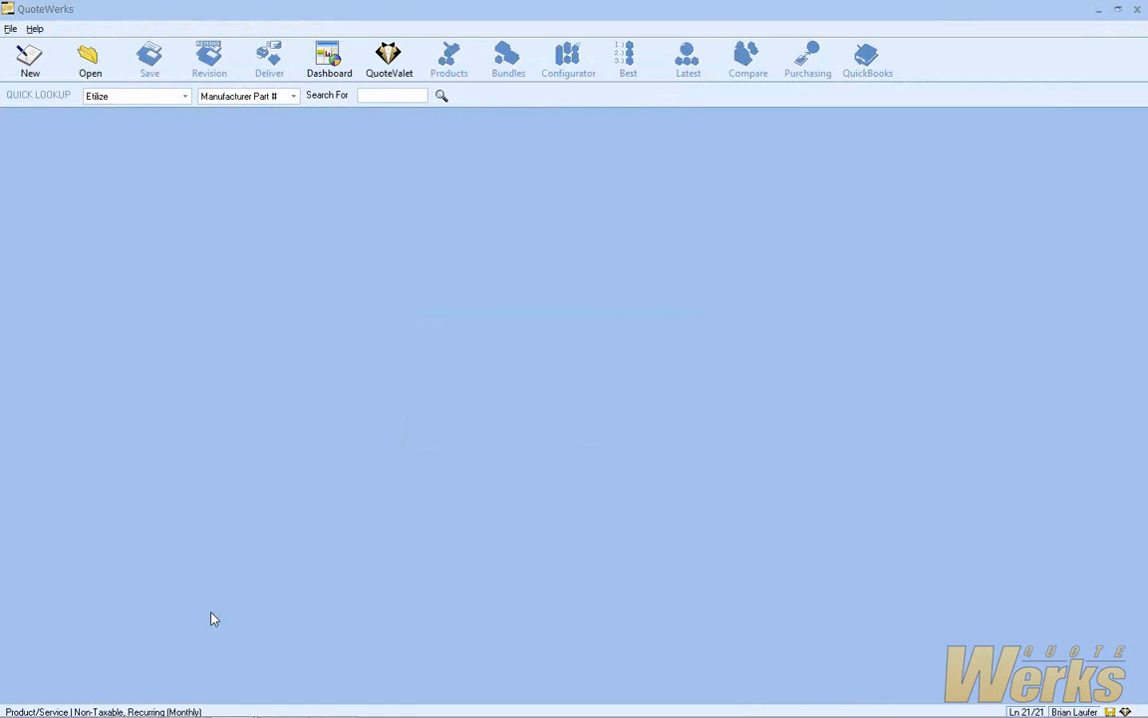
Switch to Chrome and examine the customer details and line items on the QuoteValet quote page
{"action": "left_click", "coordinate": [136, 703]}
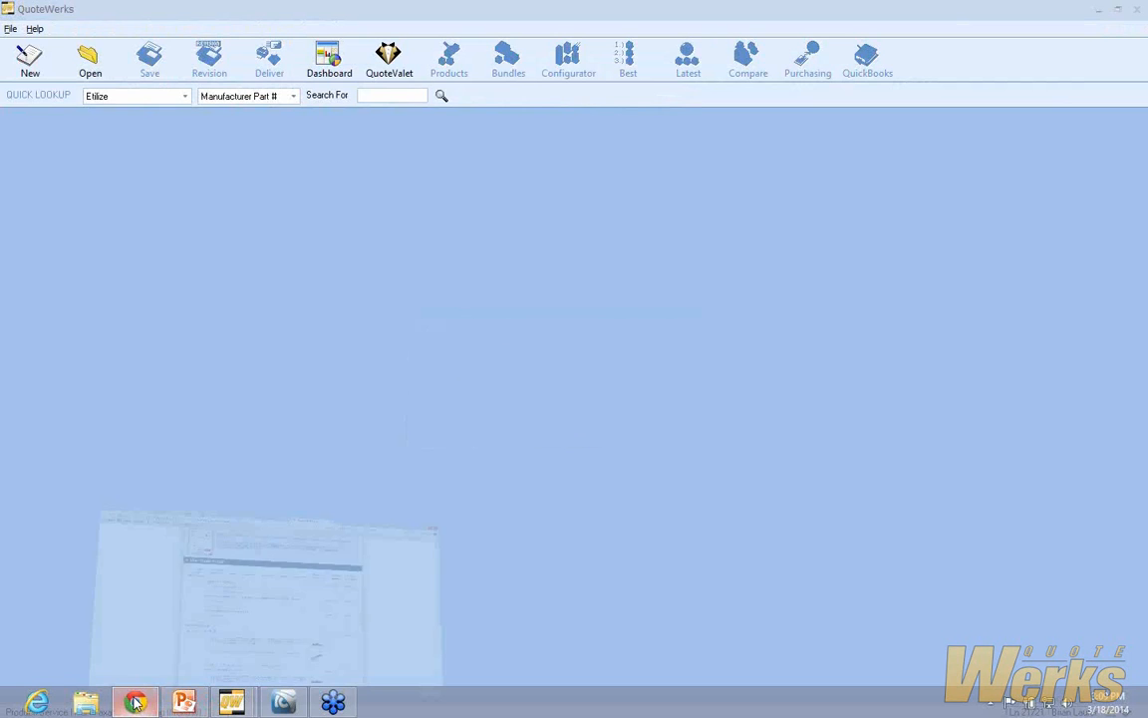
{"action": "scroll", "coordinate": [961, 390], "scroll_direction": "down", "scroll_amount": 3}
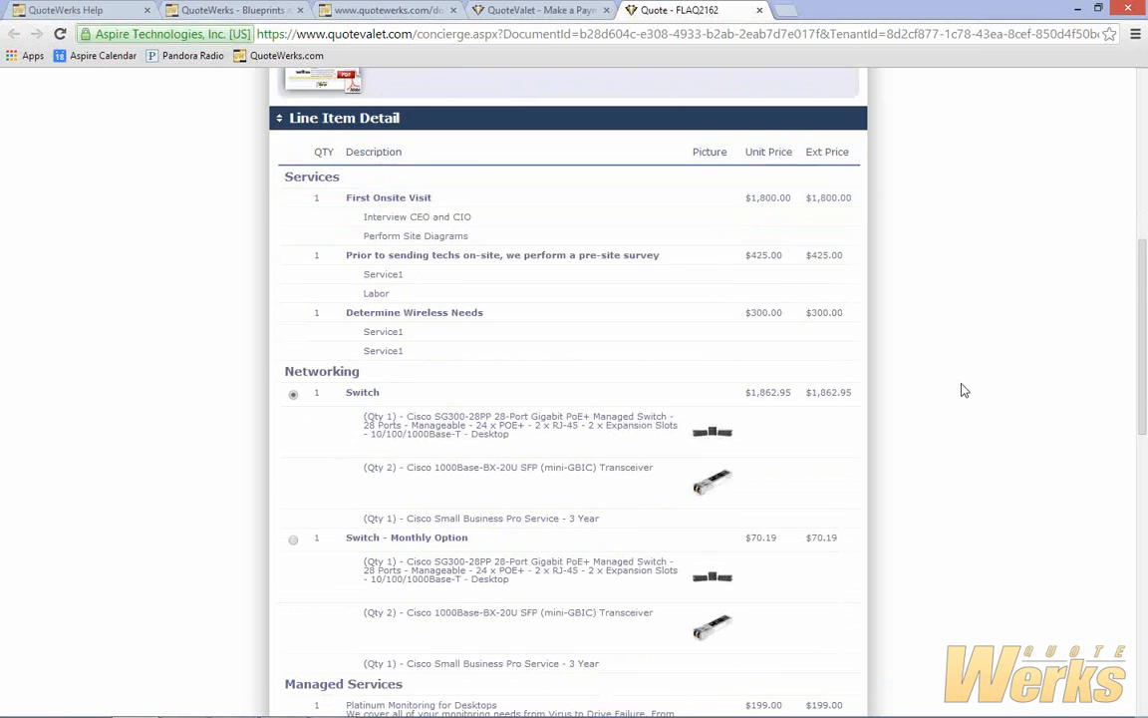
{"action": "scroll", "coordinate": [964, 389], "scroll_direction": "up", "scroll_amount": 5}
{"action": "scroll", "coordinate": [962, 390], "scroll_direction": "up", "scroll_amount": 3}
{"action": "scroll", "coordinate": [962, 391], "scroll_direction": "down", "scroll_amount": 2}
{"action": "scroll", "coordinate": [963, 391], "scroll_direction": "up", "scroll_amount": 2}
{"action": "scroll", "coordinate": [963, 392], "scroll_direction": "down", "scroll_amount": 1}
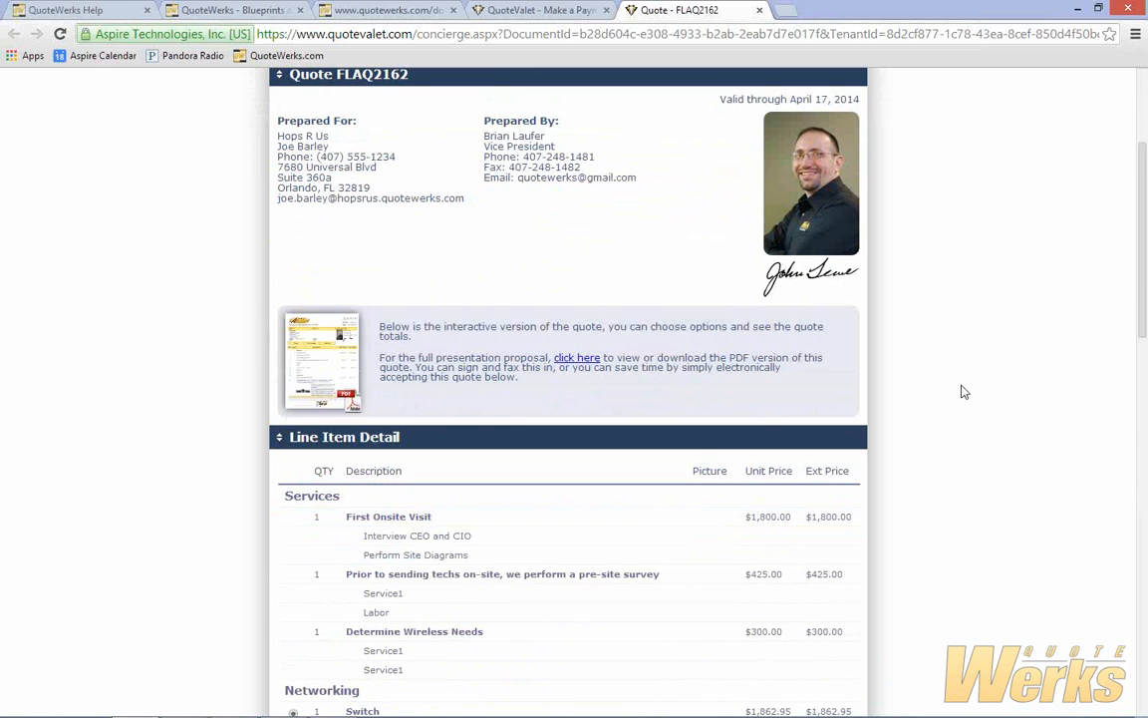
Open the PDF version of the full proposal from the quote page, look through it, and return to the interactive quote
{"action": "left_click", "coordinate": [576, 356]}
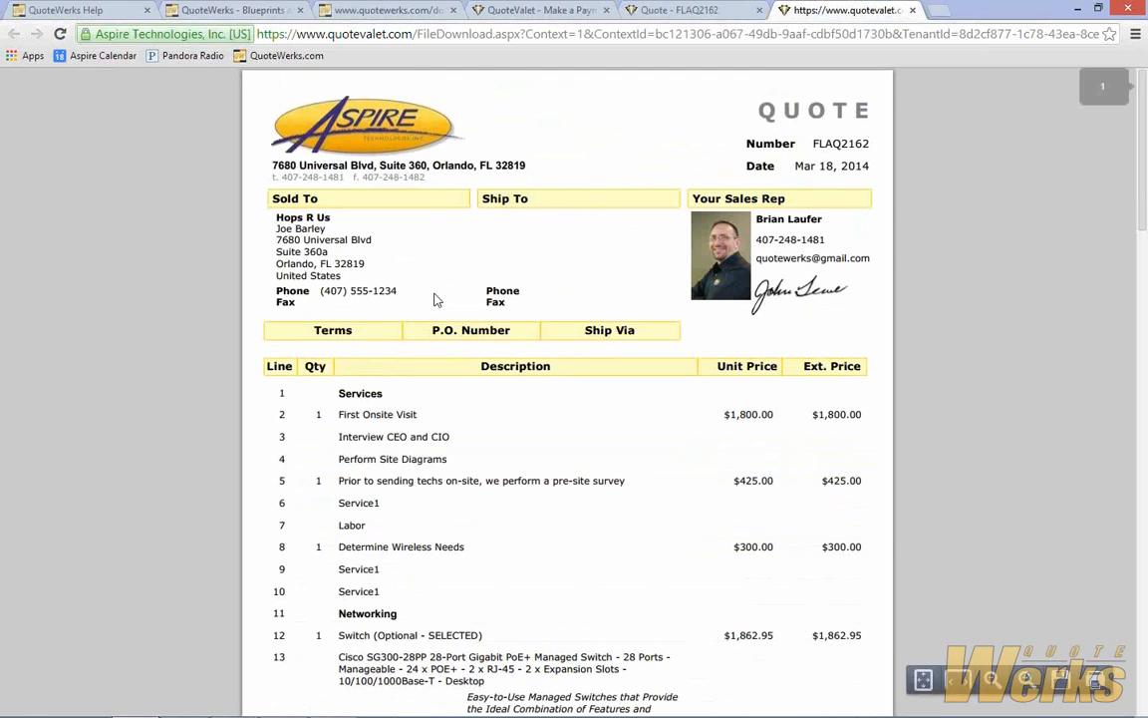
{"action": "scroll", "coordinate": [666, 320], "scroll_direction": "down", "scroll_amount": 5}
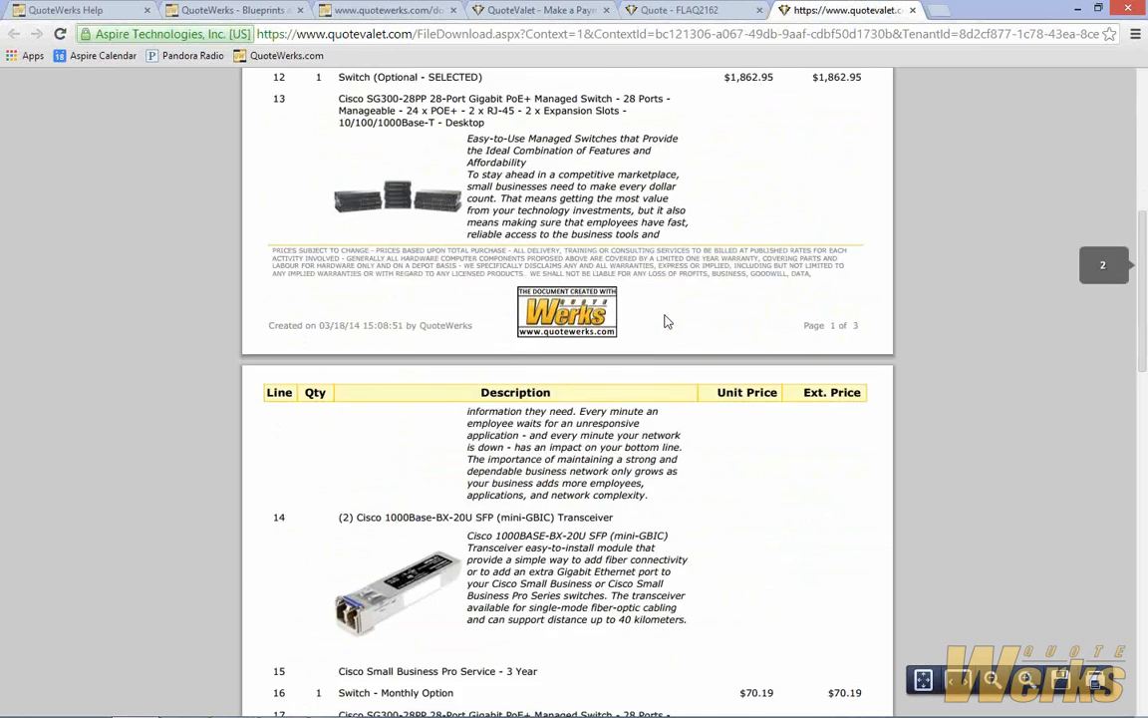
{"action": "scroll", "coordinate": [666, 320], "scroll_direction": "down", "scroll_amount": 3}
{"action": "left_click", "coordinate": [630, 10]}
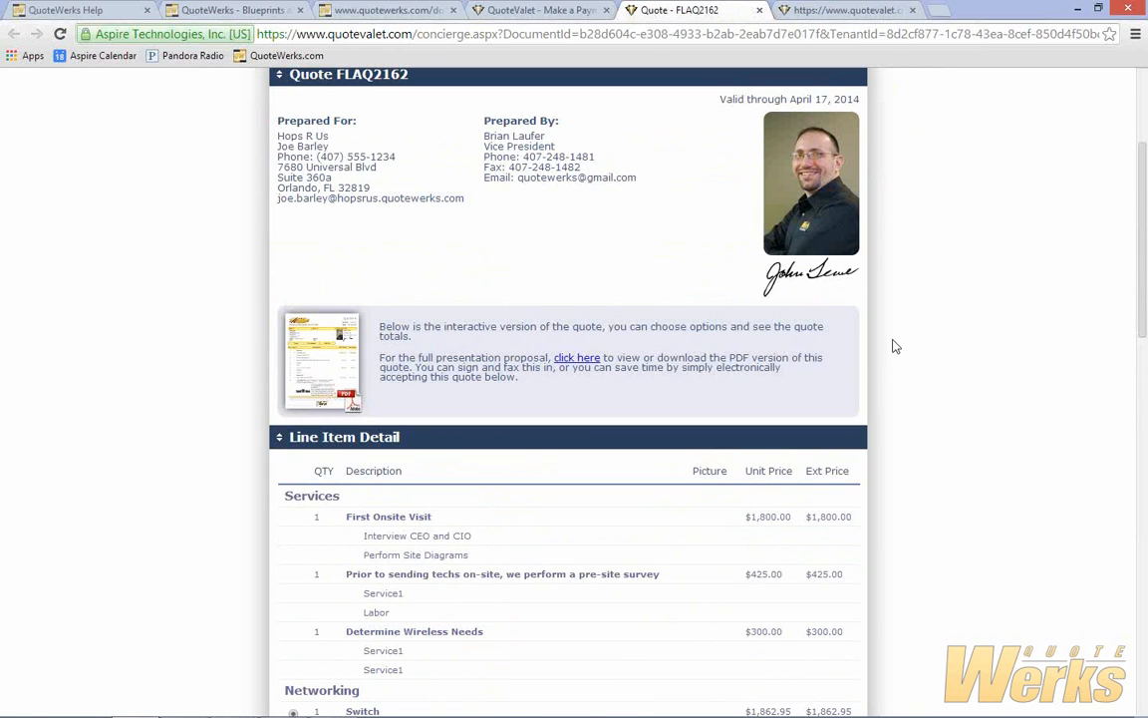
{"action": "scroll", "coordinate": [903, 349], "scroll_direction": "down", "scroll_amount": 2}
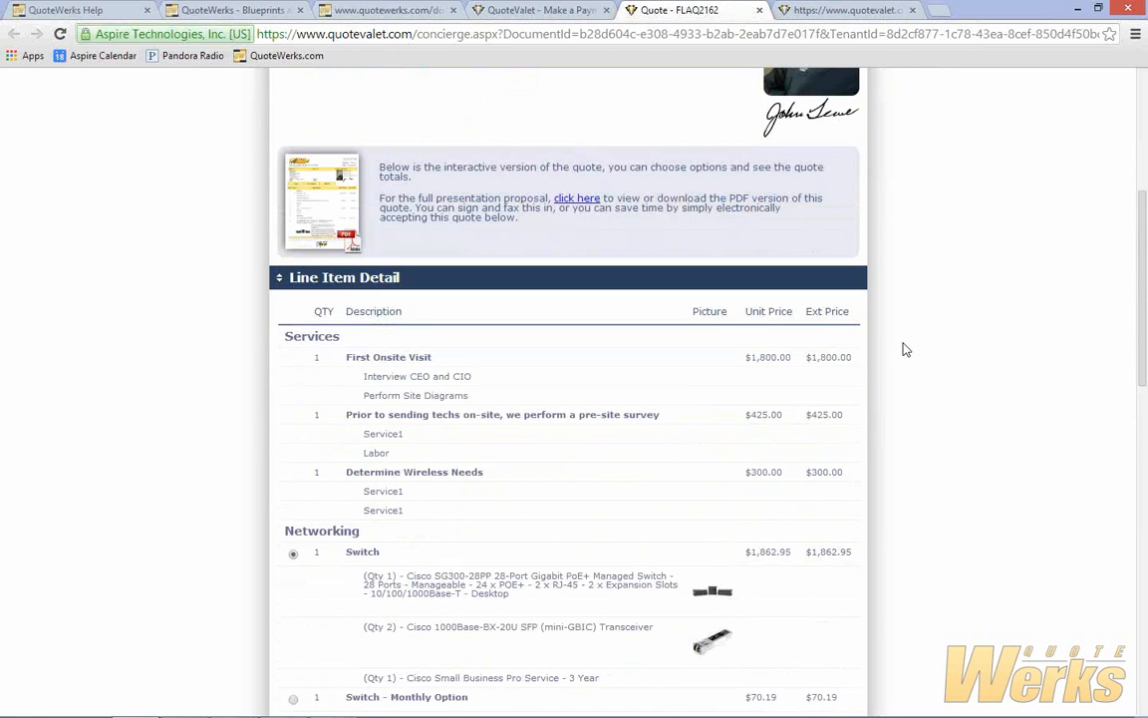
Select the Switch - Monthly Option in the Networking section of the QuoteValet quote, update it, and review the recalculated totals
{"action": "scroll", "coordinate": [903, 348], "scroll_direction": "down", "scroll_amount": 1}
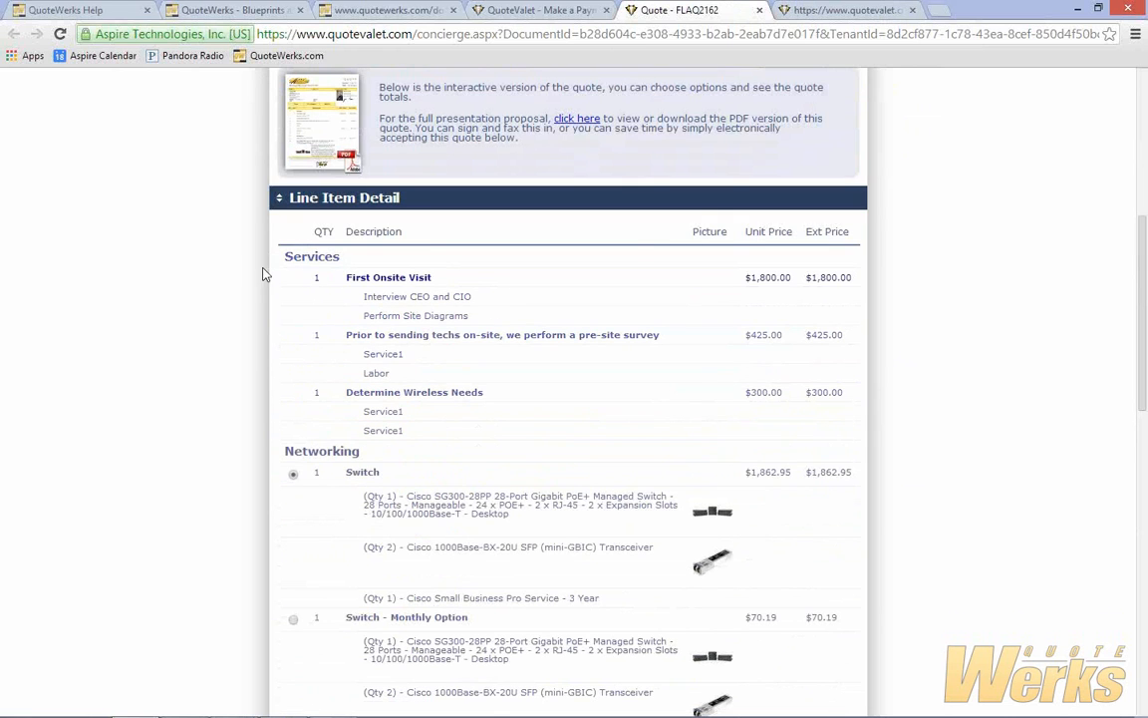
{"action": "scroll", "coordinate": [760, 289], "scroll_direction": "down", "scroll_amount": 1}
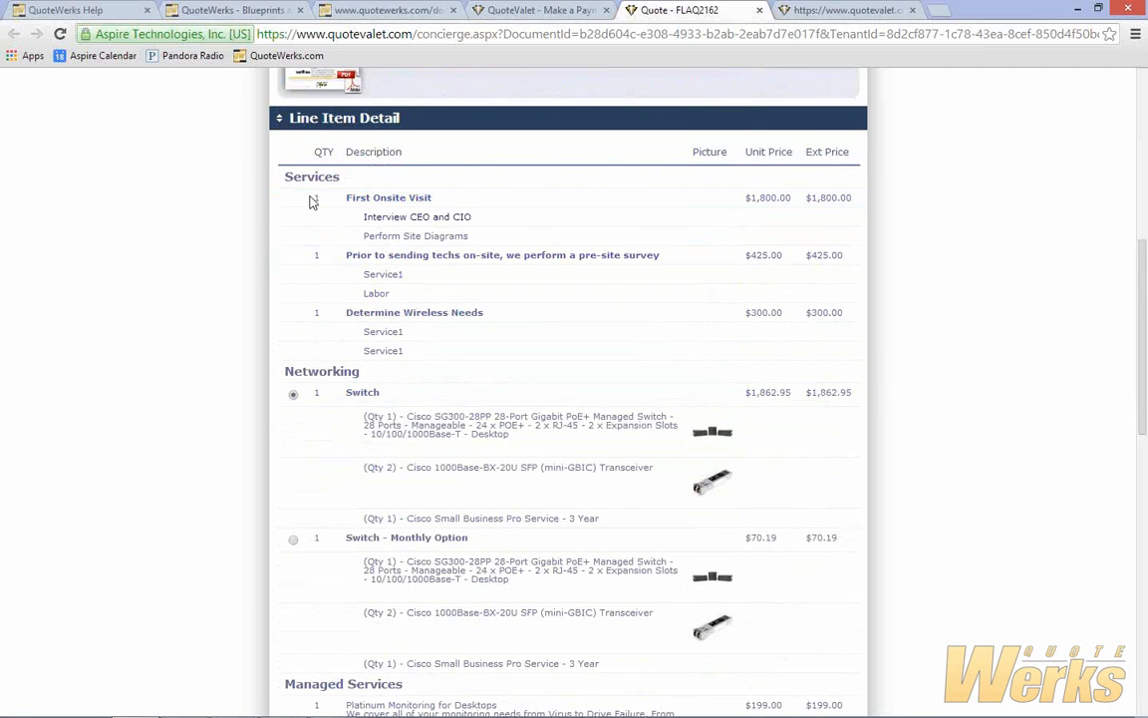
{"action": "scroll", "coordinate": [441, 312], "scroll_direction": "down", "scroll_amount": 1}
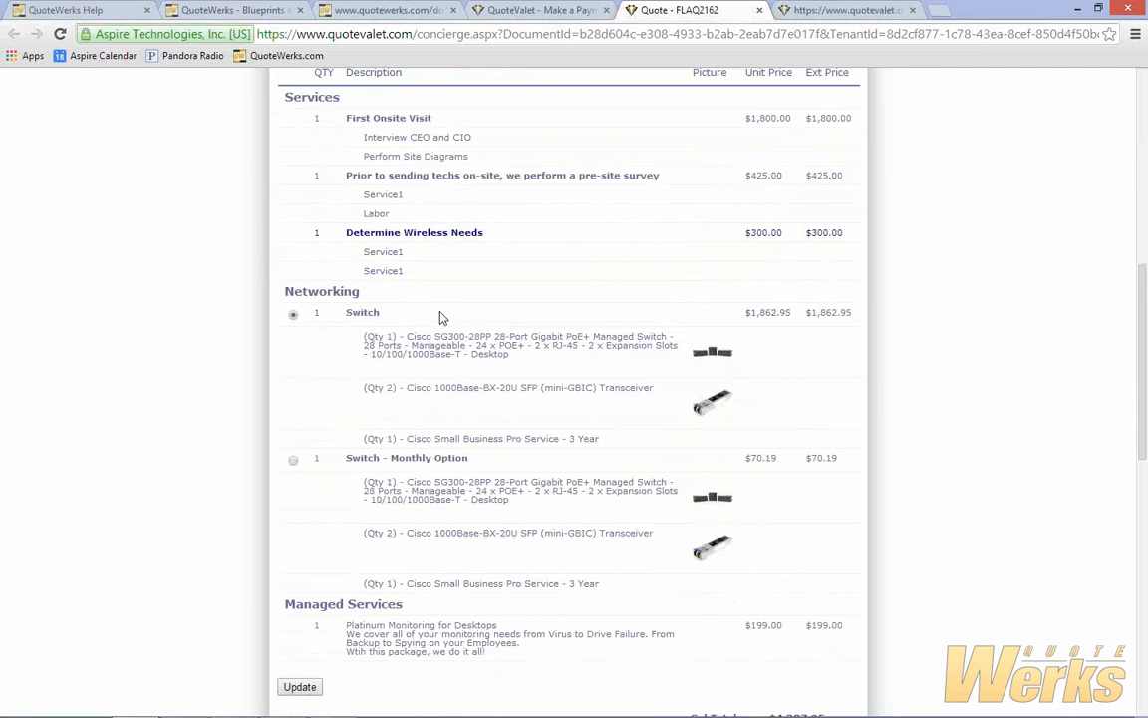
{"action": "scroll", "coordinate": [698, 260], "scroll_direction": "down", "scroll_amount": 2}
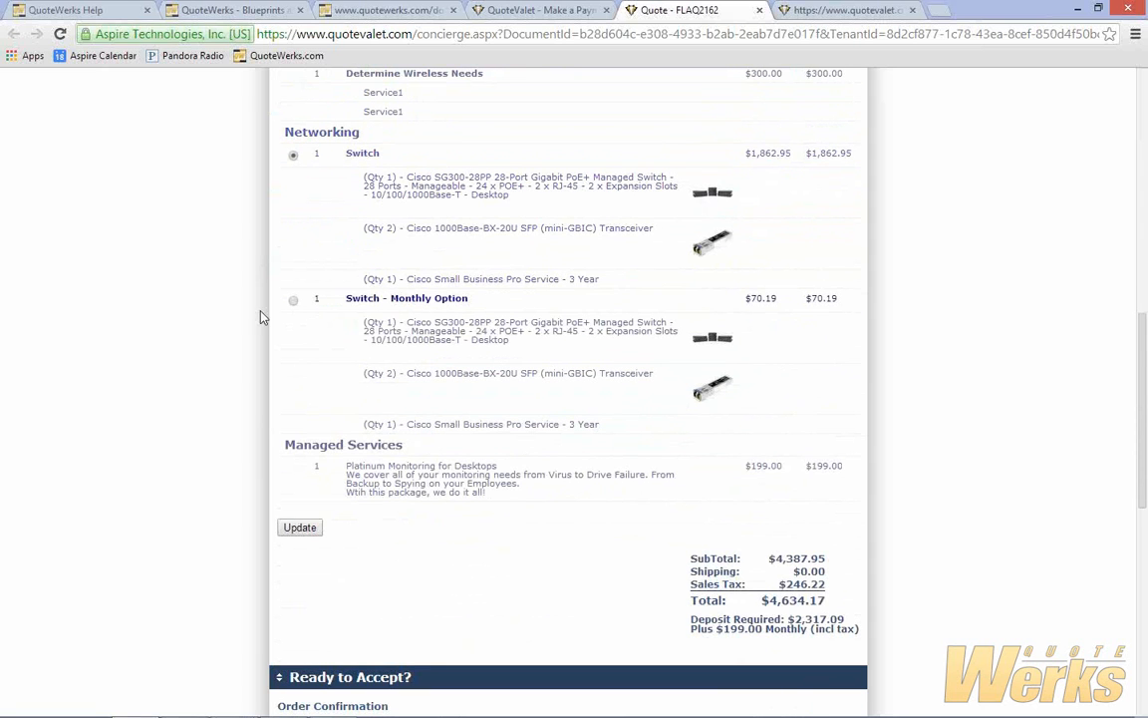
{"action": "left_click", "coordinate": [293, 299]}
{"action": "left_click", "coordinate": [300, 528]}
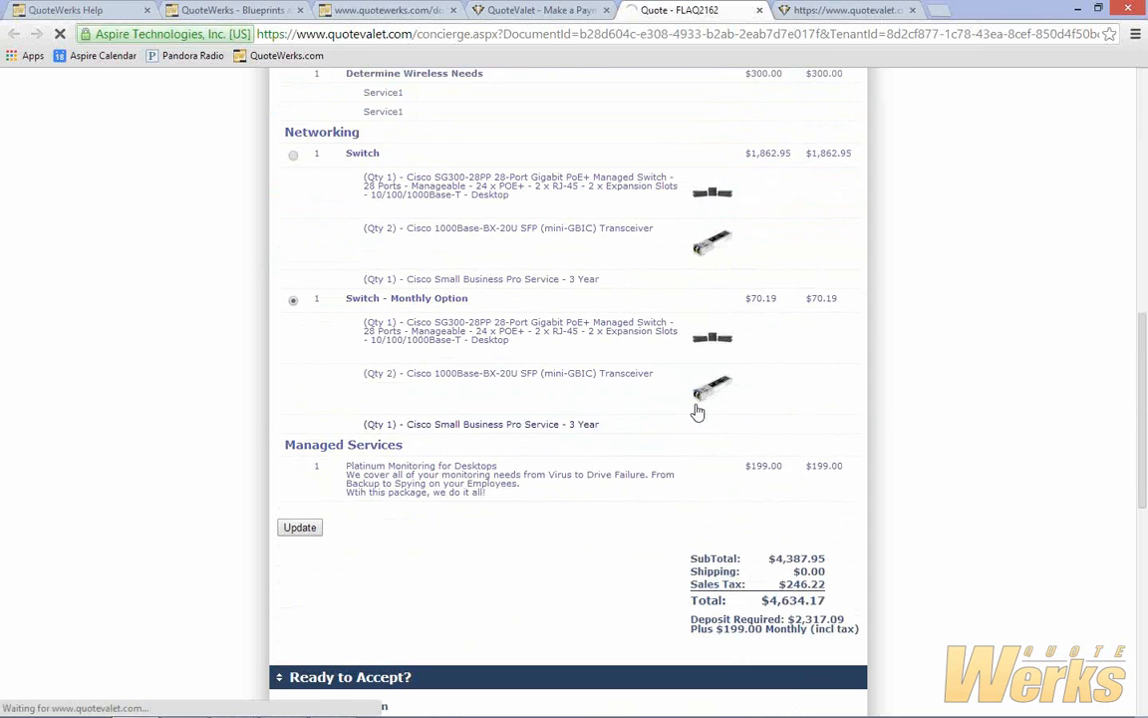
{"action": "scroll", "coordinate": [853, 436], "scroll_direction": "down", "scroll_amount": 1}
{"action": "scroll", "coordinate": [842, 439], "scroll_direction": "up", "scroll_amount": 2}
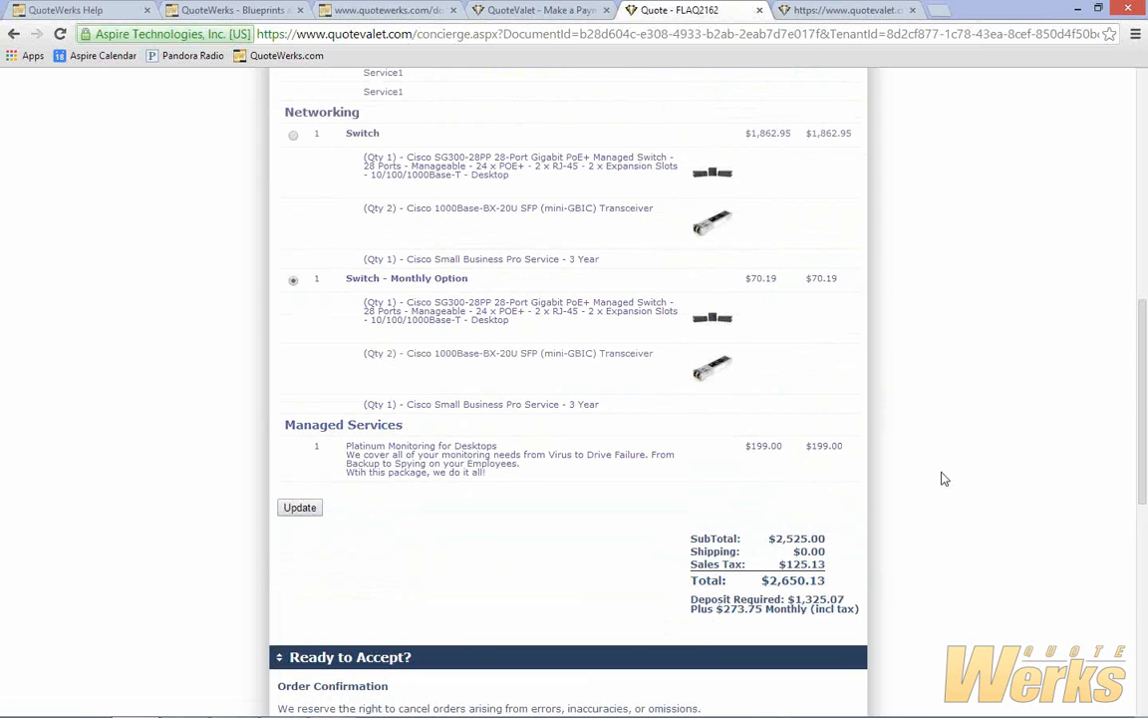
Agree to the terms and conditions, fill in the printed name and electronic signature, and accept the quote
{"action": "scroll", "coordinate": [943, 478], "scroll_direction": "down", "scroll_amount": 5}
{"action": "scroll", "coordinate": [943, 479], "scroll_direction": "down", "scroll_amount": 2}
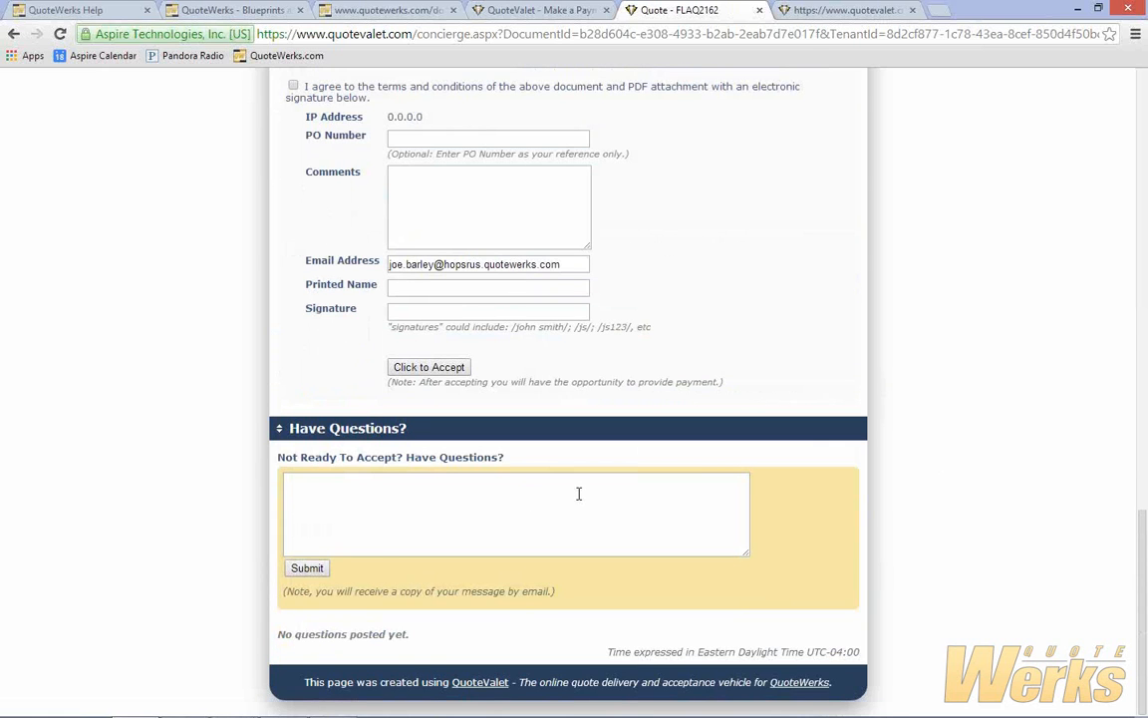
{"action": "scroll", "coordinate": [579, 498], "scroll_direction": "up", "scroll_amount": 3}
{"action": "left_click", "coordinate": [293, 327]}
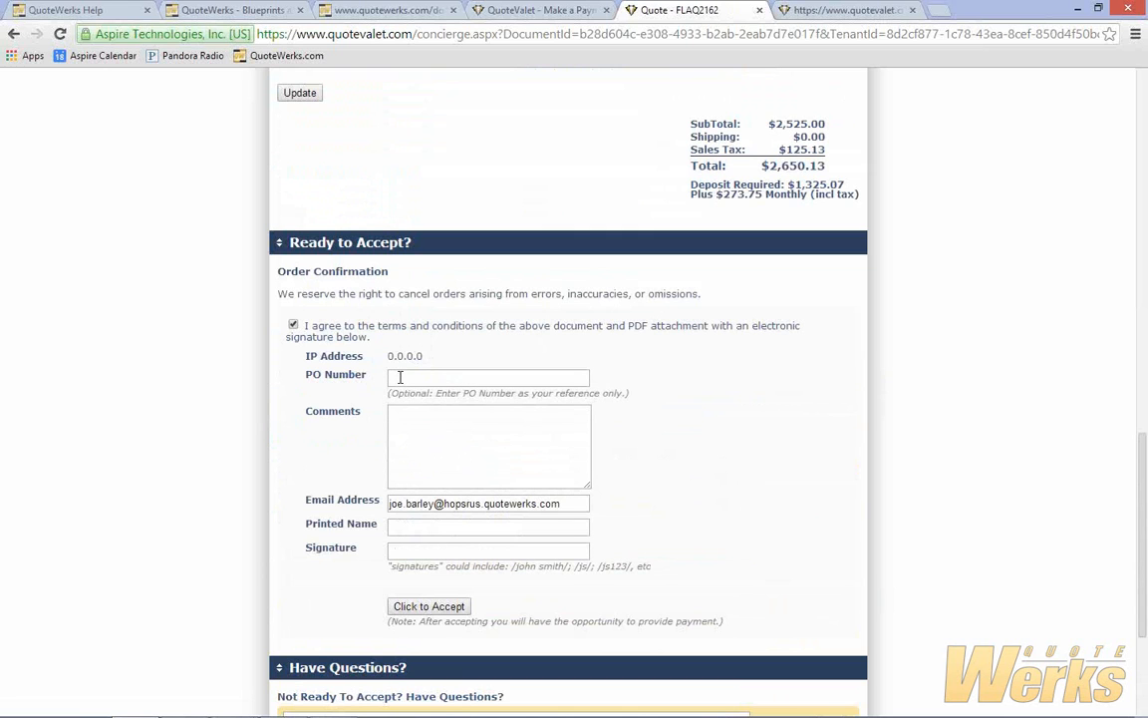
{"action": "mouse_move", "coordinate": [390, 356]}
{"action": "left_mouse_down"}
{"action": "mouse_move", "coordinate": [430, 357]}
{"action": "mouse_move", "coordinate": [405, 356]}
{"action": "left_mouse_up"}
{"action": "left_click", "coordinate": [397, 356]}
{"action": "left_click", "coordinate": [439, 360]}
{"action": "left_click", "coordinate": [436, 526]}
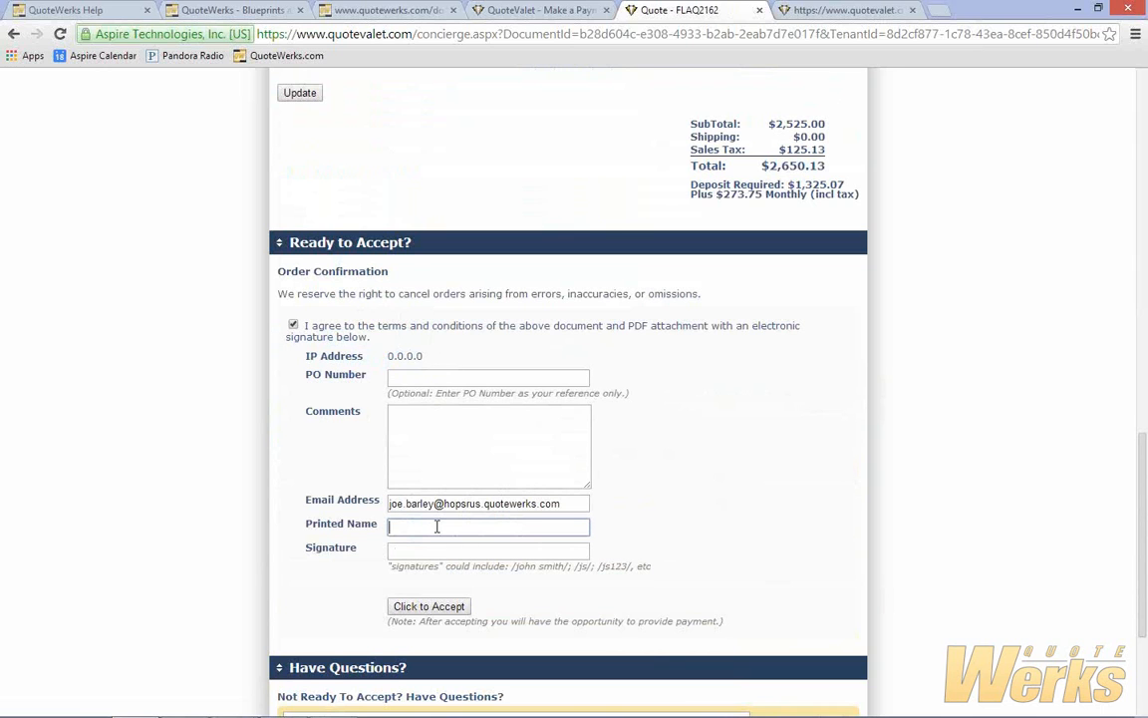
{"action": "type", "text": "JB"}
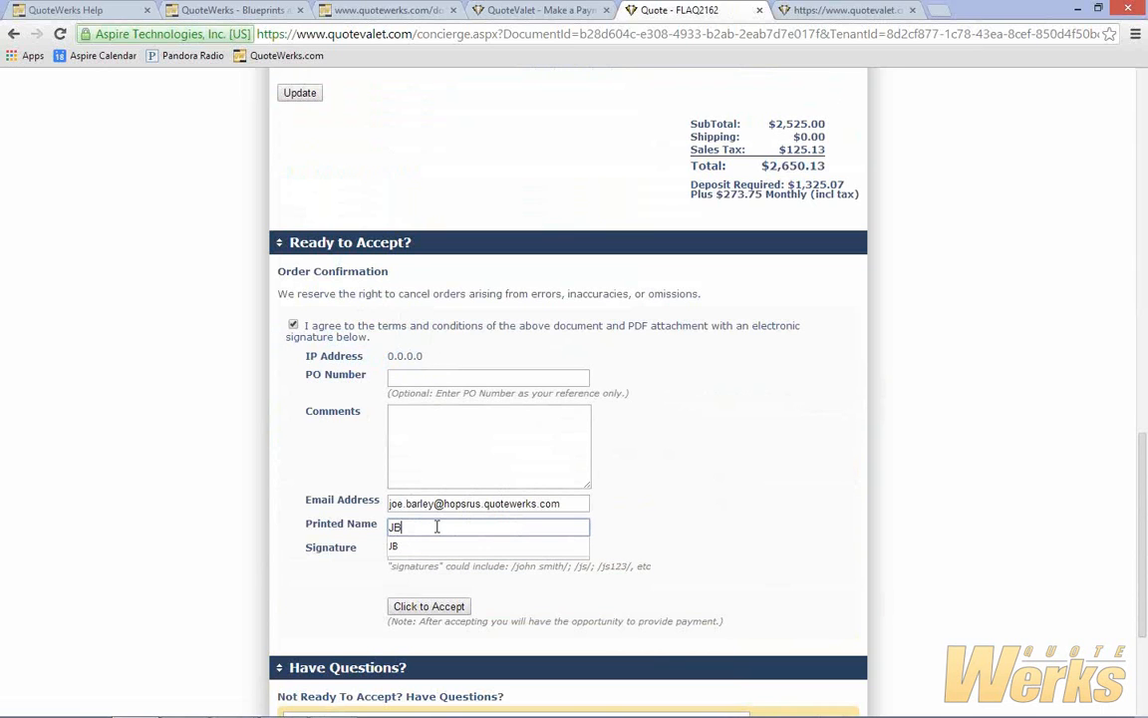
{"action": "left_click", "coordinate": [412, 551]}
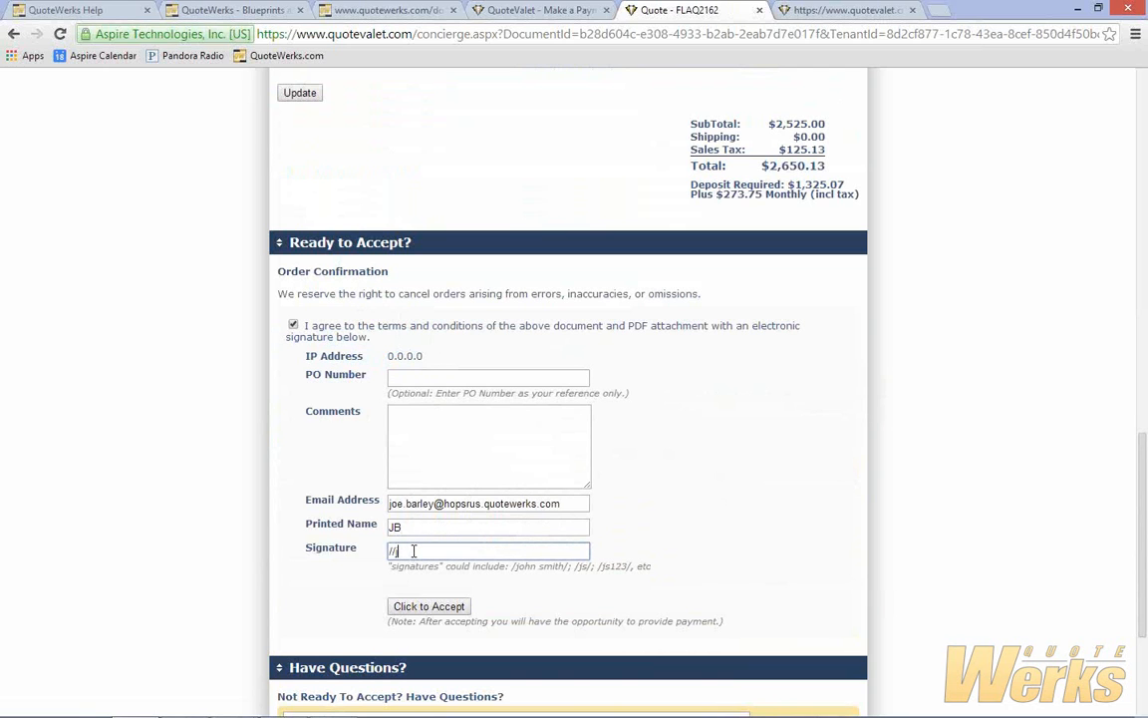
{"action": "left_click", "coordinate": [423, 603]}
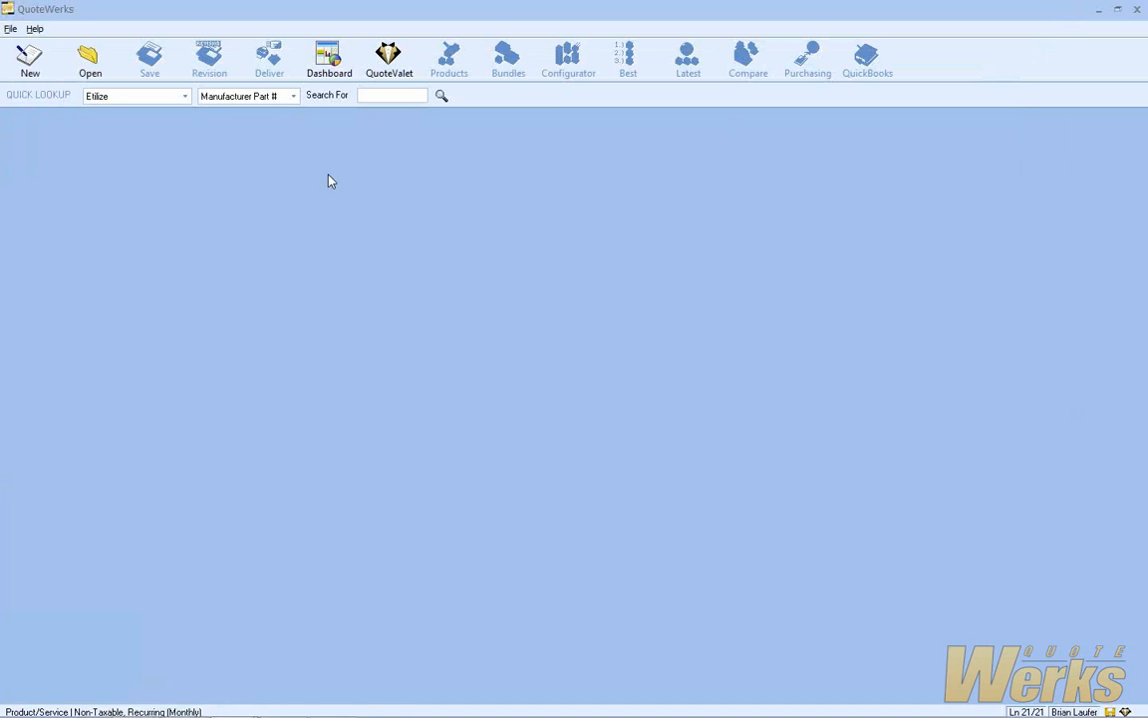
Switch to ConnectWise and open flaq2162.dtf from the documents of the Hops R Us - Webinar 002 opportunity
{"action": "mouse_move", "coordinate": [374, 699]}
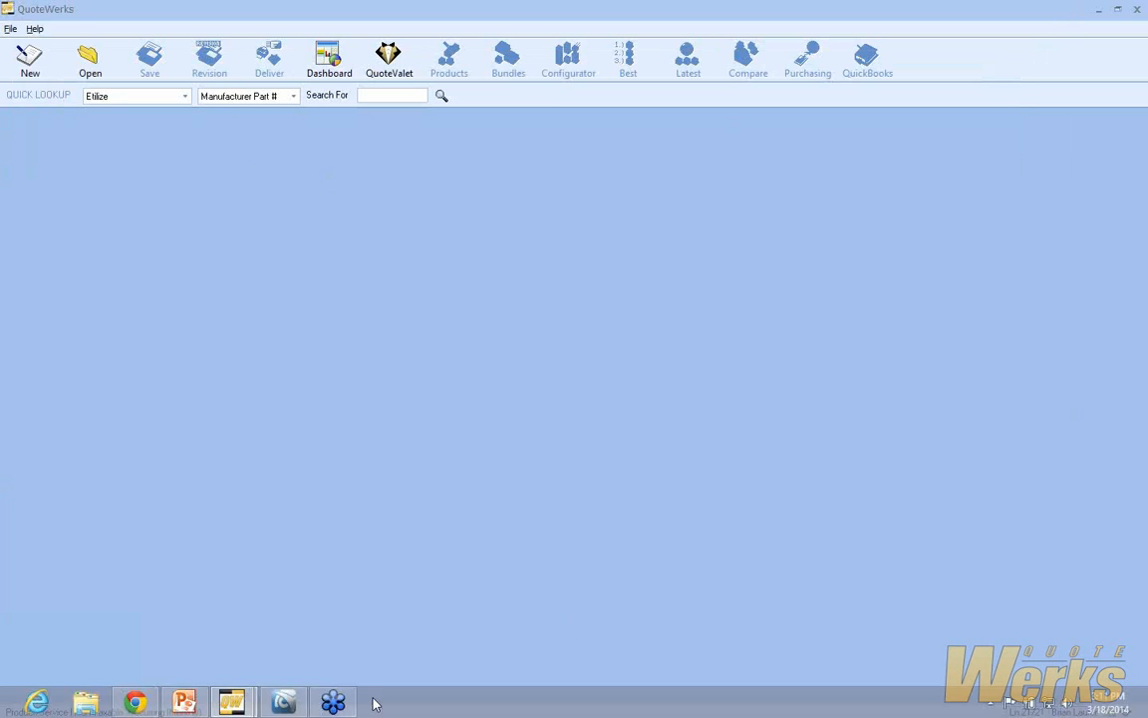
{"action": "left_click", "coordinate": [282, 704]}
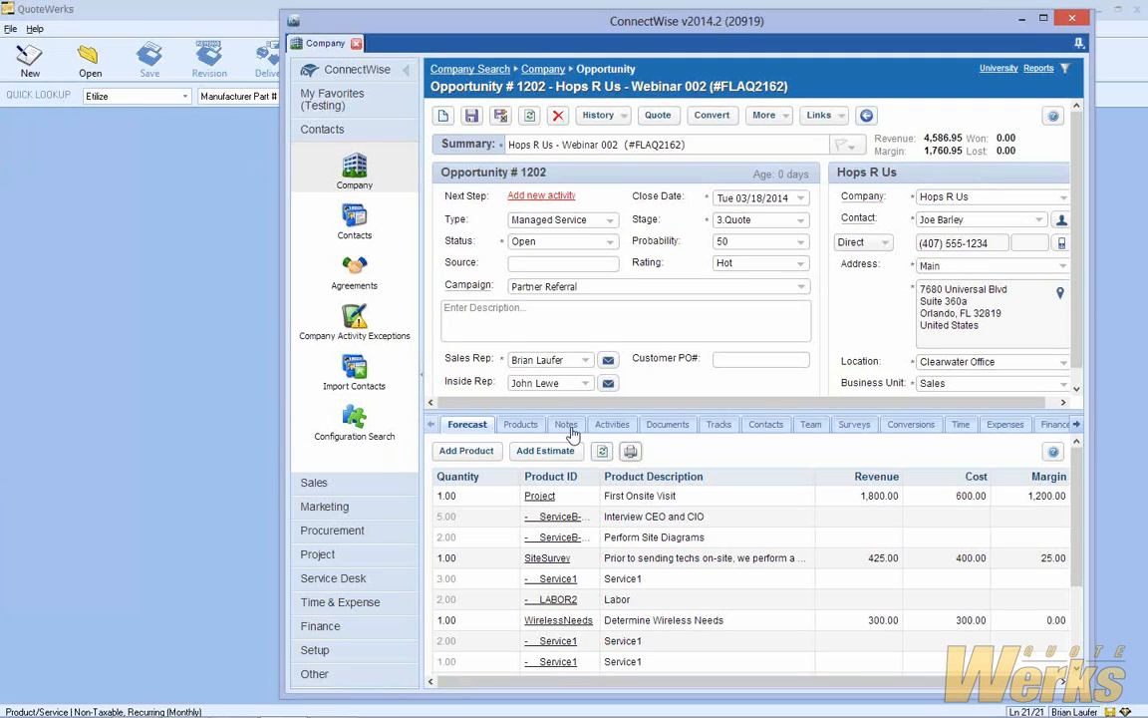
{"action": "left_click", "coordinate": [658, 425]}
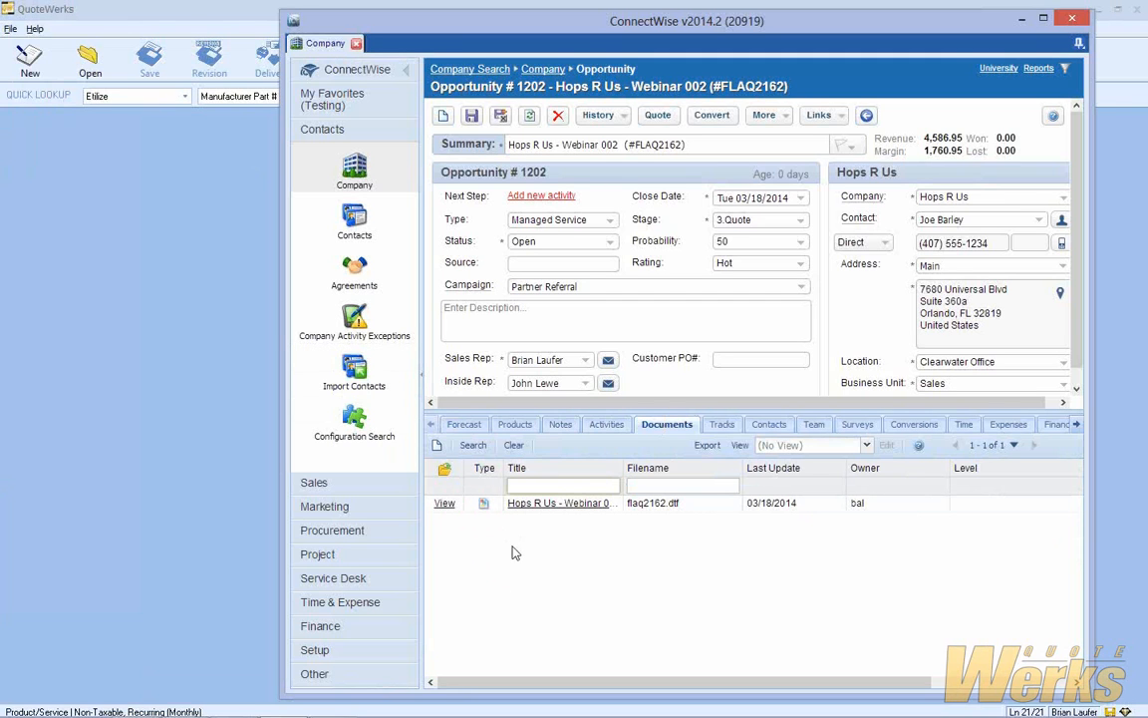
{"action": "left_click", "coordinate": [446, 505]}
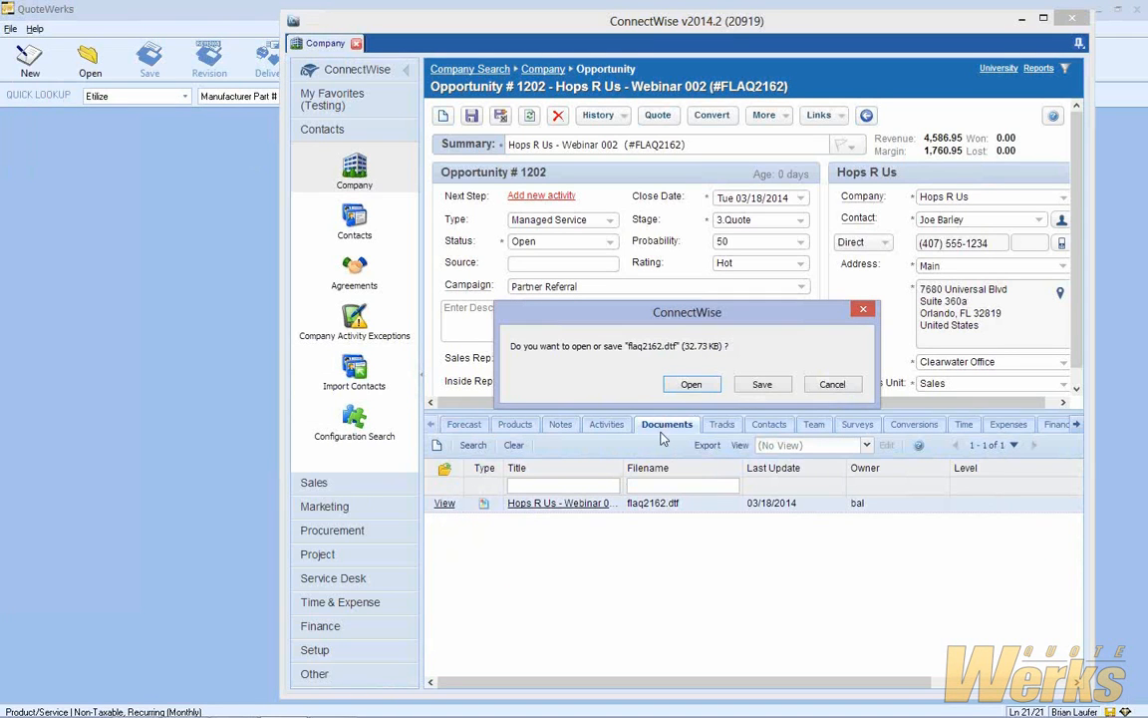
{"action": "left_click", "coordinate": [692, 385]}
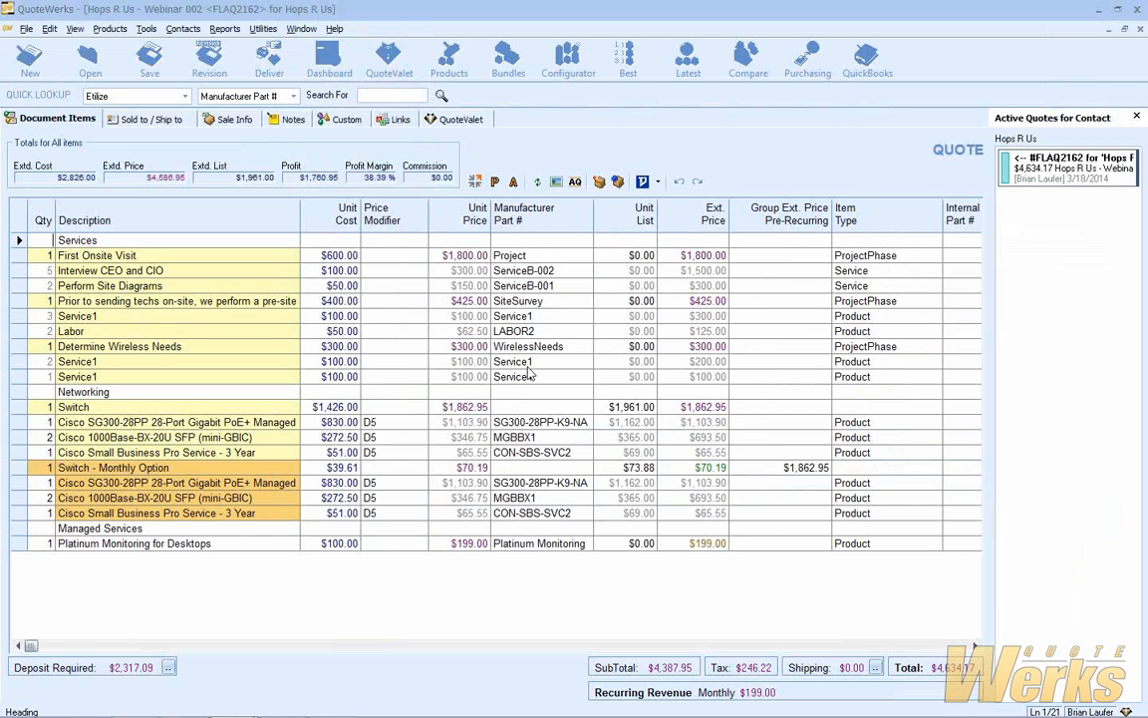
Convert the accepted quote to an order without non-selected optional items, and save the ConnectWise opportunity with status Won In QuoteWerks
{"action": "left_click", "coordinate": [714, 436]}
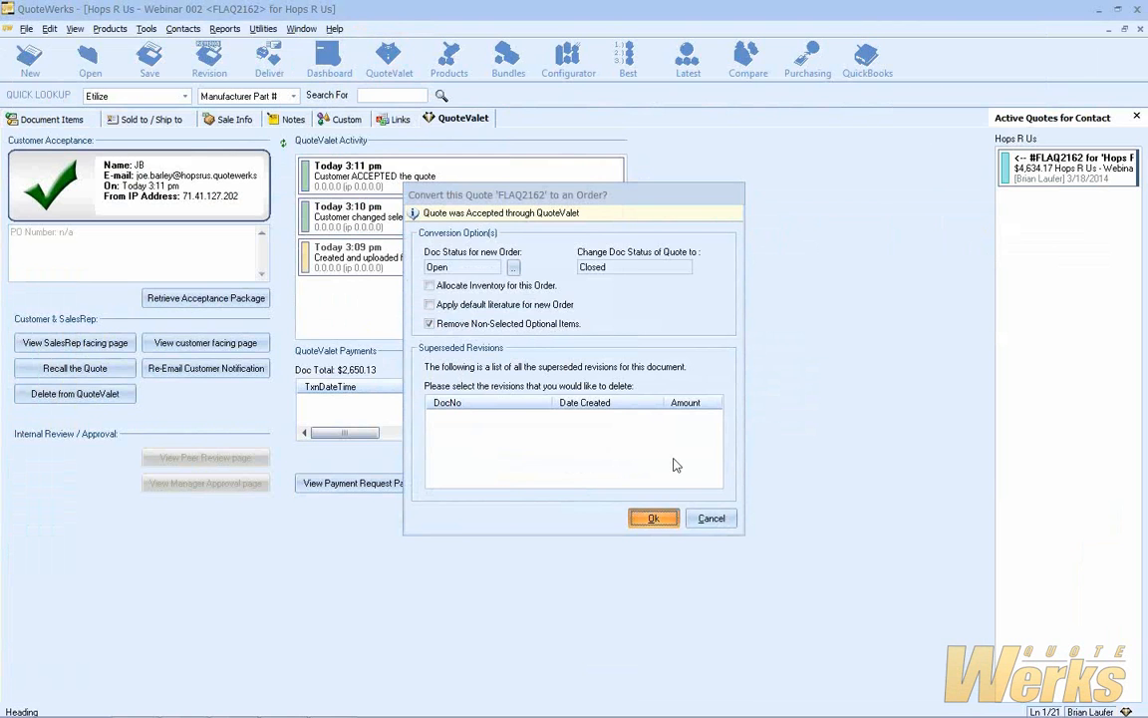
{"action": "key", "text": "Return"}
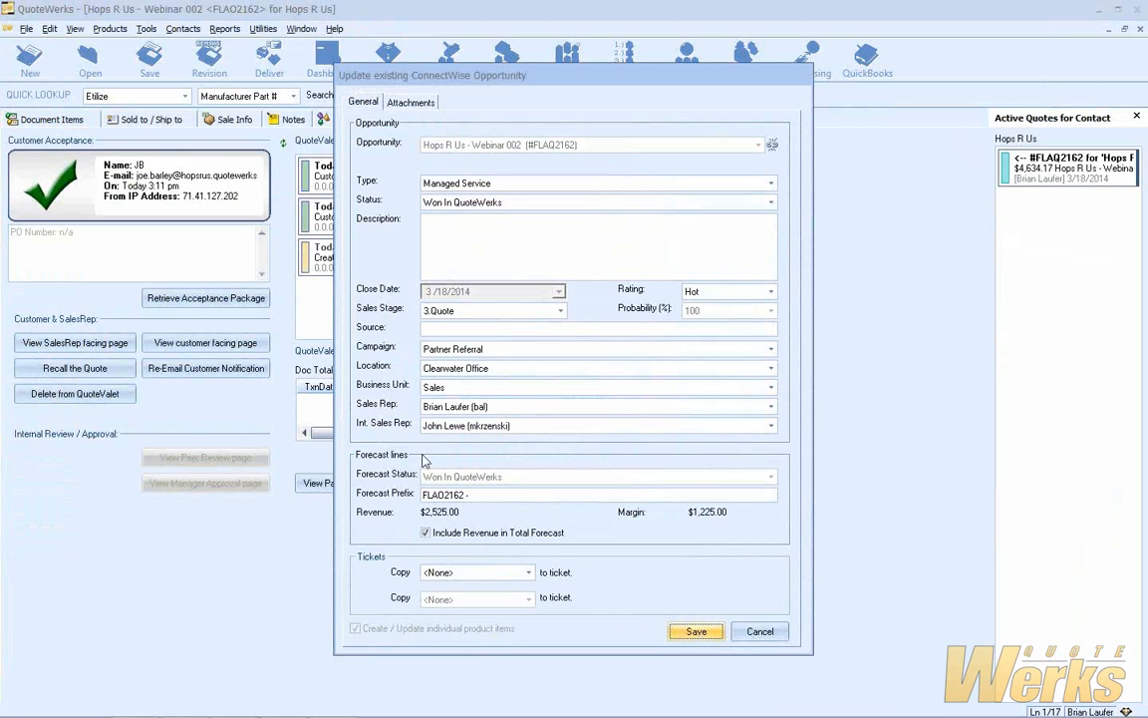
{"action": "left_click", "coordinate": [696, 633]}
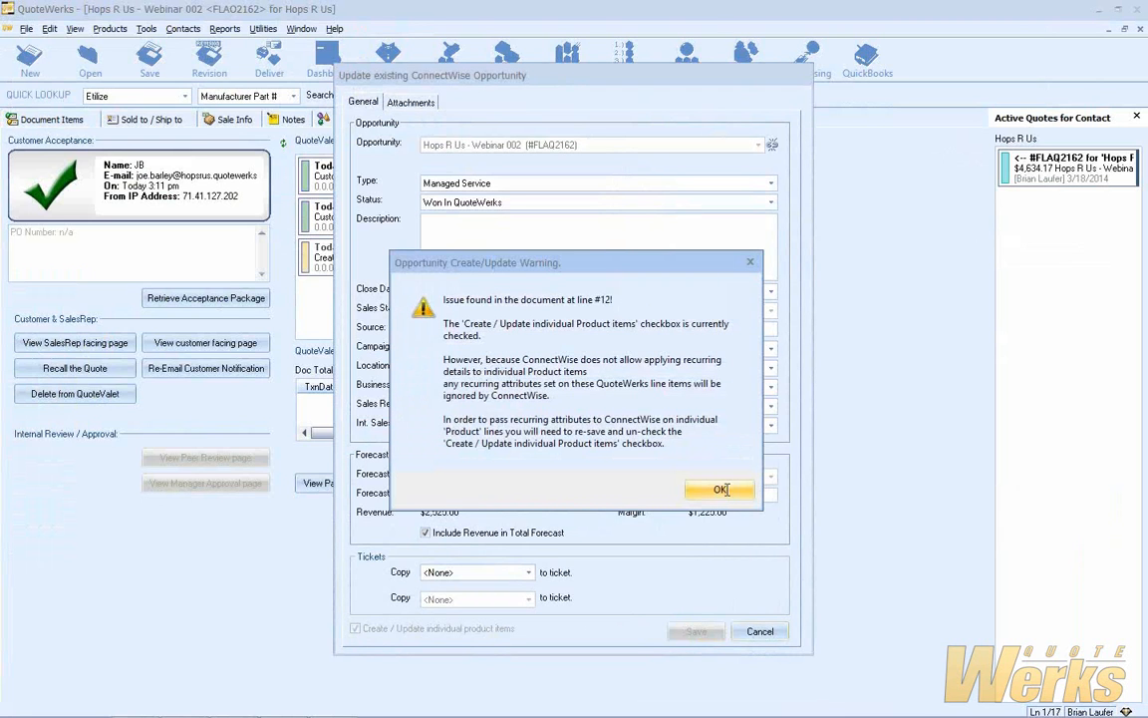
{"action": "left_click", "coordinate": [721, 489]}
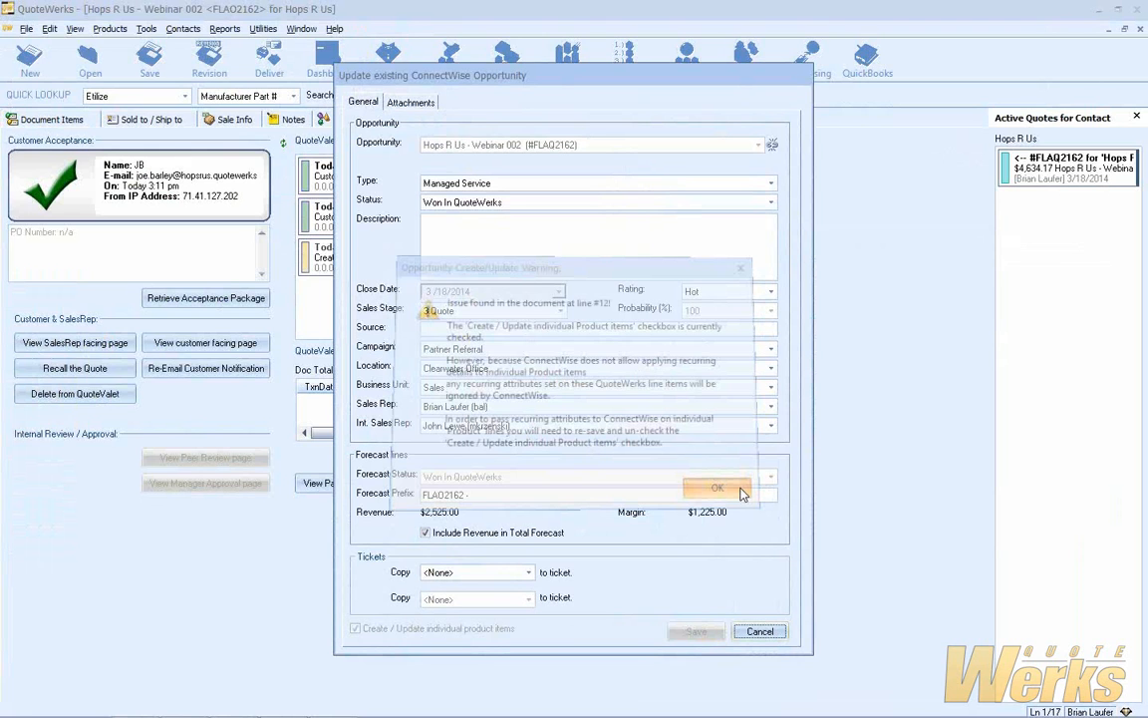
{"action": "left_click", "coordinate": [739, 490]}
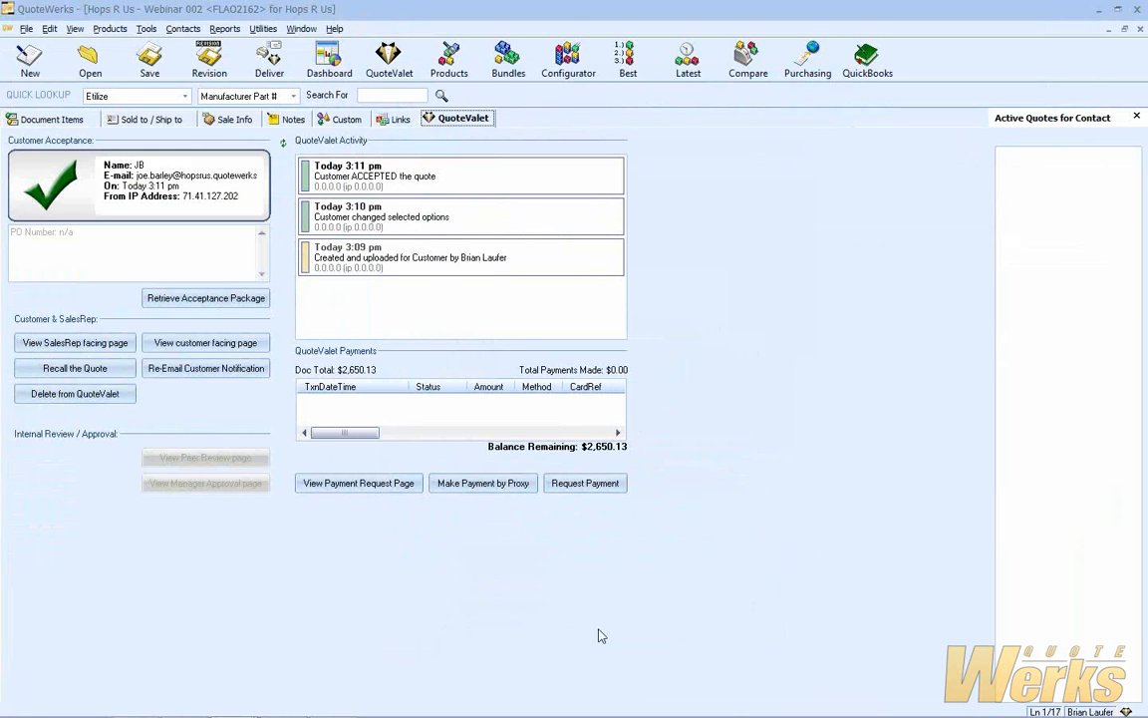
Switch to ConnectWise, refresh the opportunity with its forecast showing, and look at the conversion options without converting
{"action": "mouse_move", "coordinate": [287, 672]}
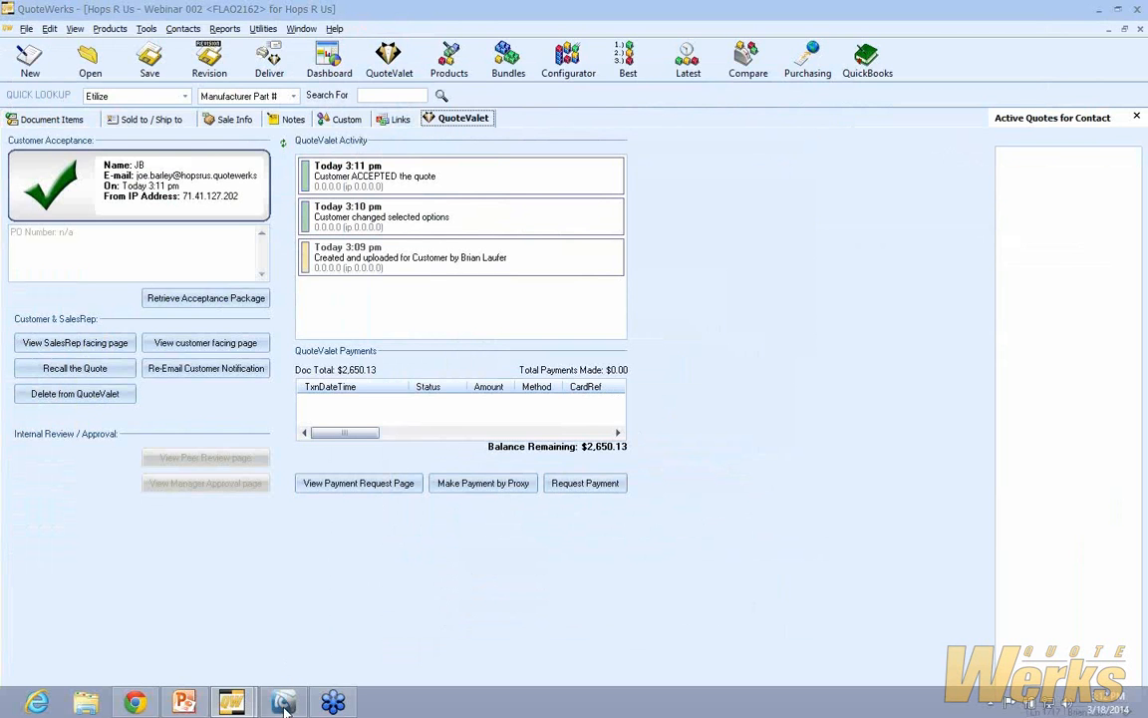
{"action": "left_click", "coordinate": [284, 701]}
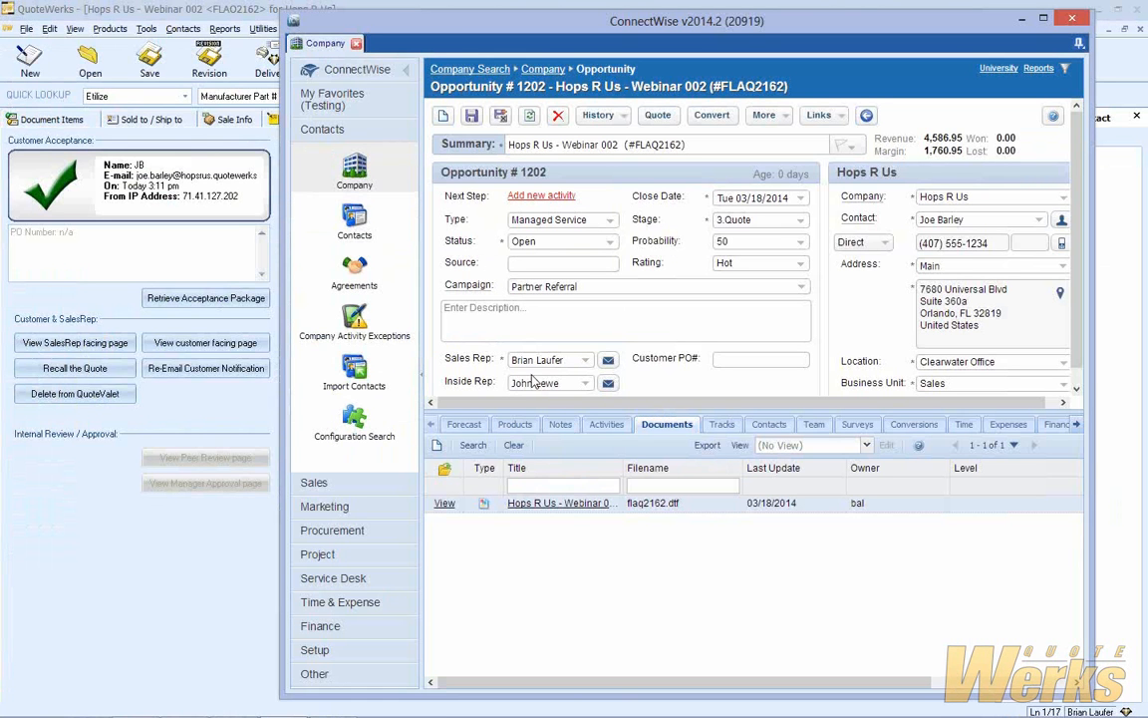
{"action": "left_click", "coordinate": [466, 423]}
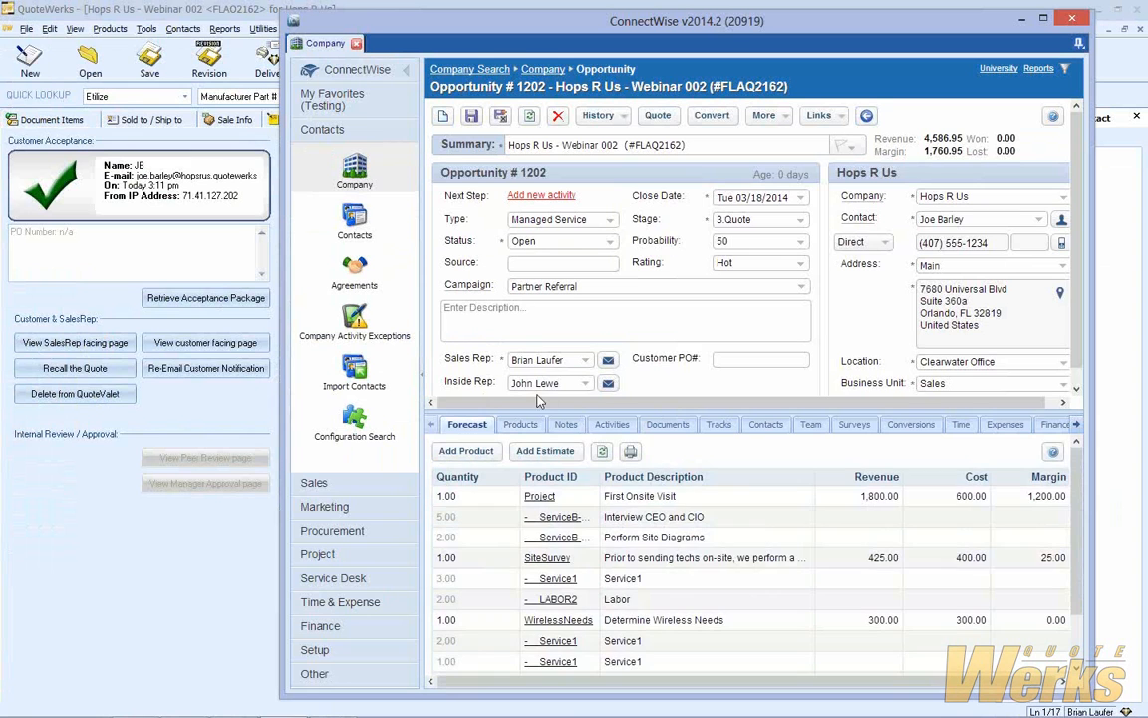
{"action": "left_click", "coordinate": [531, 117]}
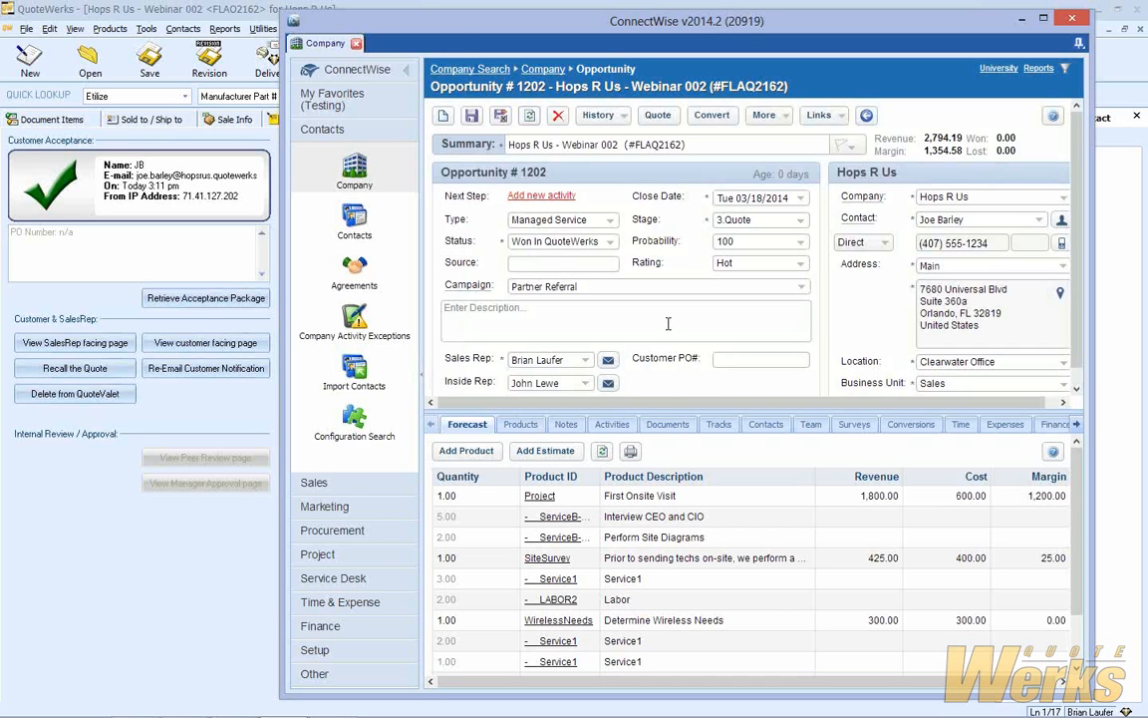
{"action": "left_click", "coordinate": [712, 117]}
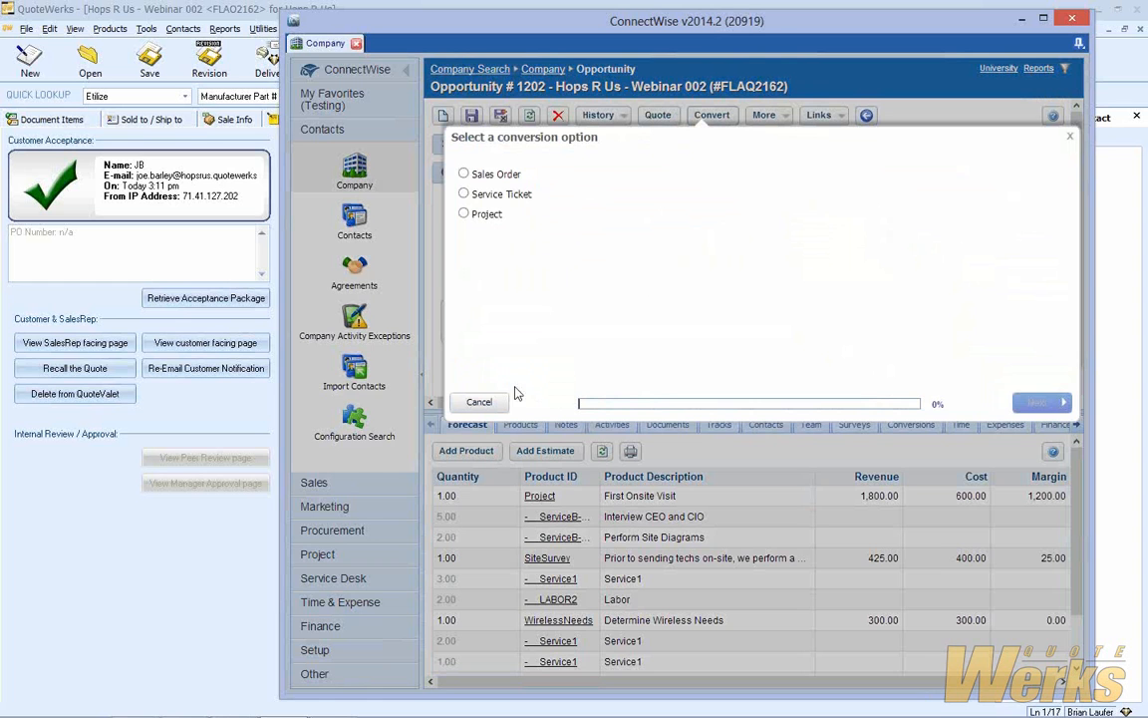
{"action": "left_click", "coordinate": [1070, 138]}
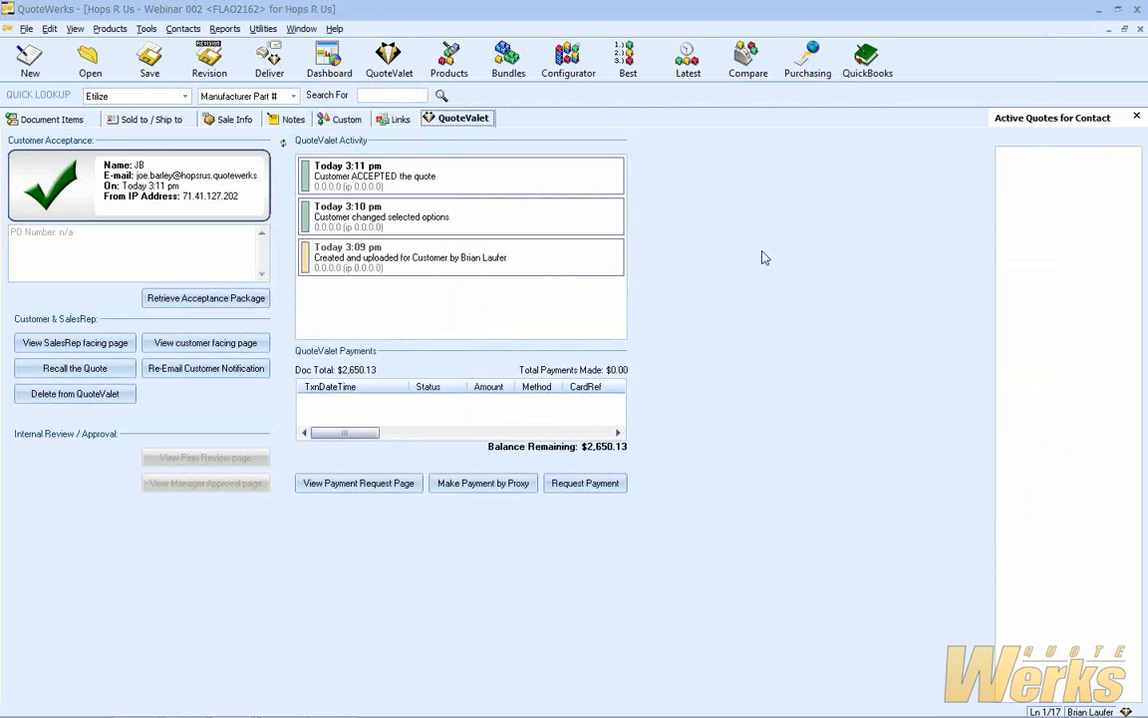
Create a quote from the dashboard's Managed Services Opp notification for Laufer Labs, and check its client details
{"action": "left_click", "coordinate": [305, 60]}
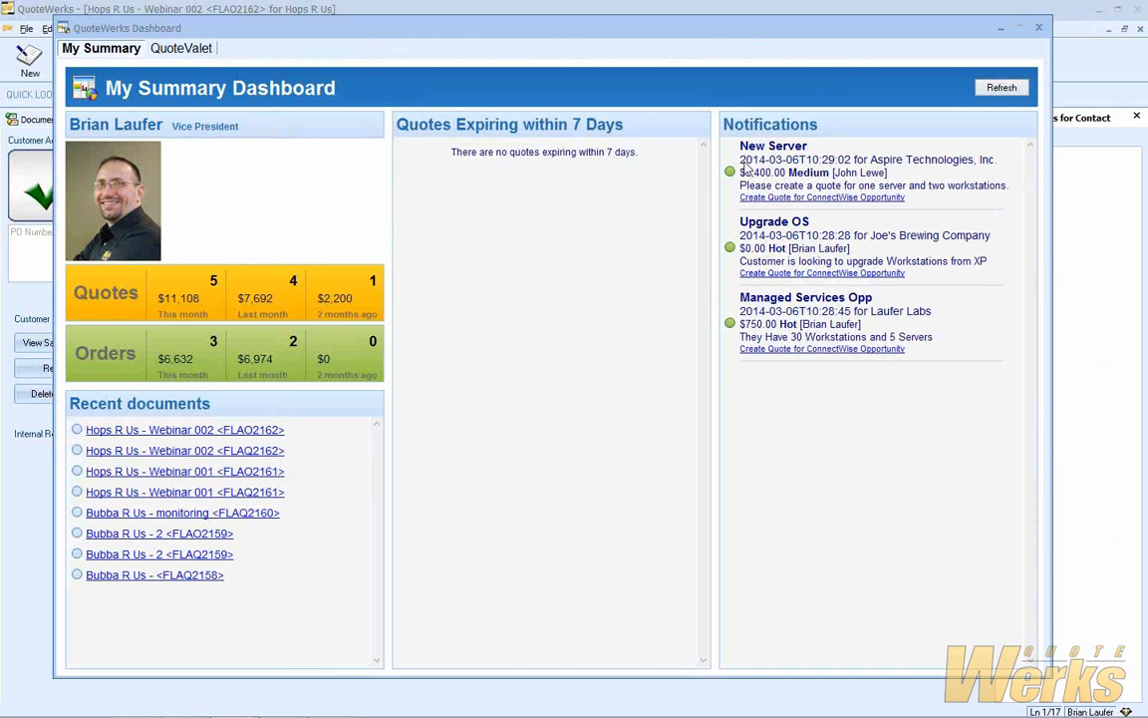
{"action": "left_click", "coordinate": [797, 349]}
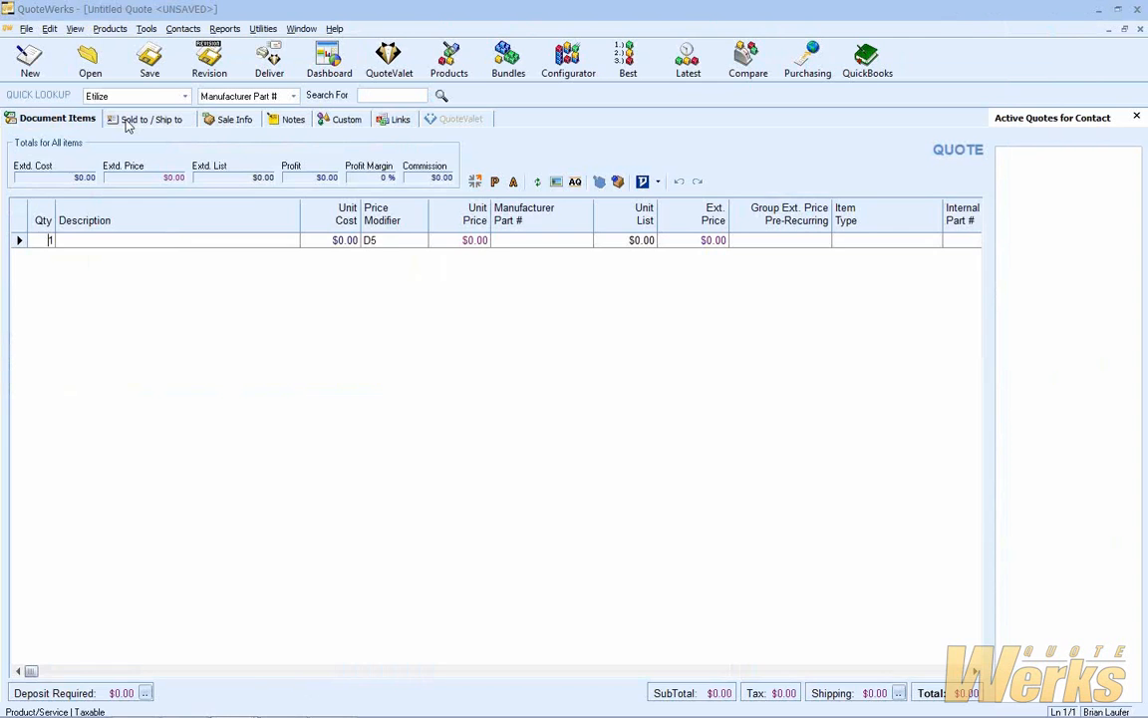
{"action": "left_click", "coordinate": [118, 119]}
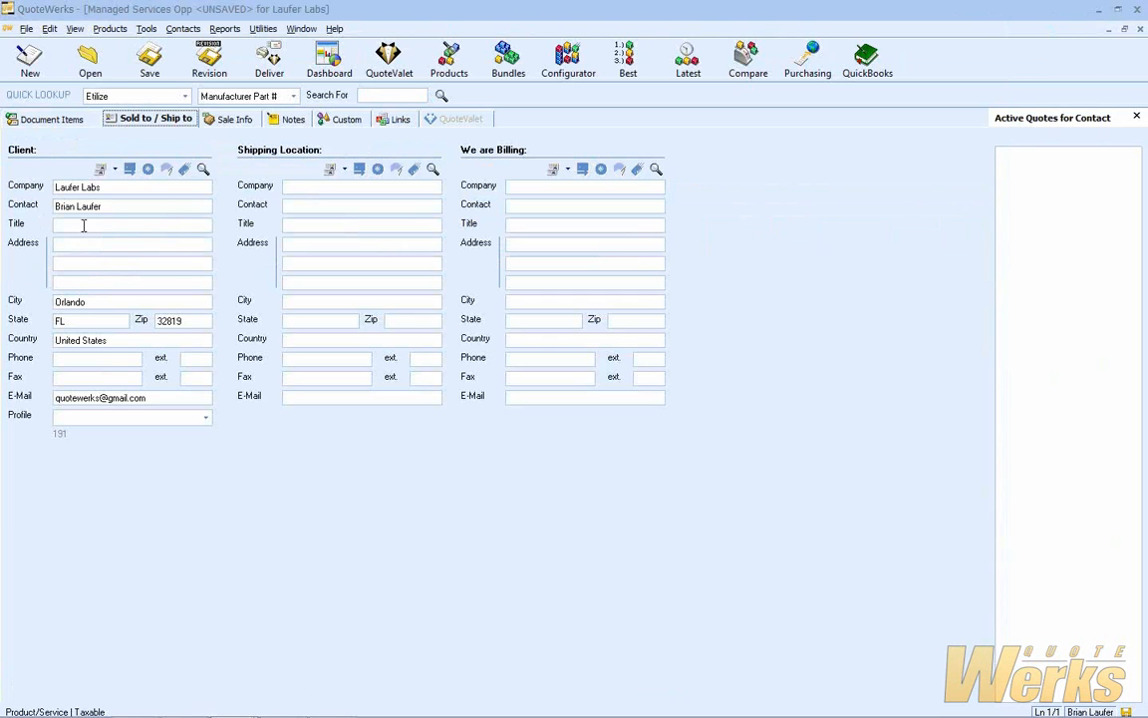
{"action": "left_click", "coordinate": [50, 118]}
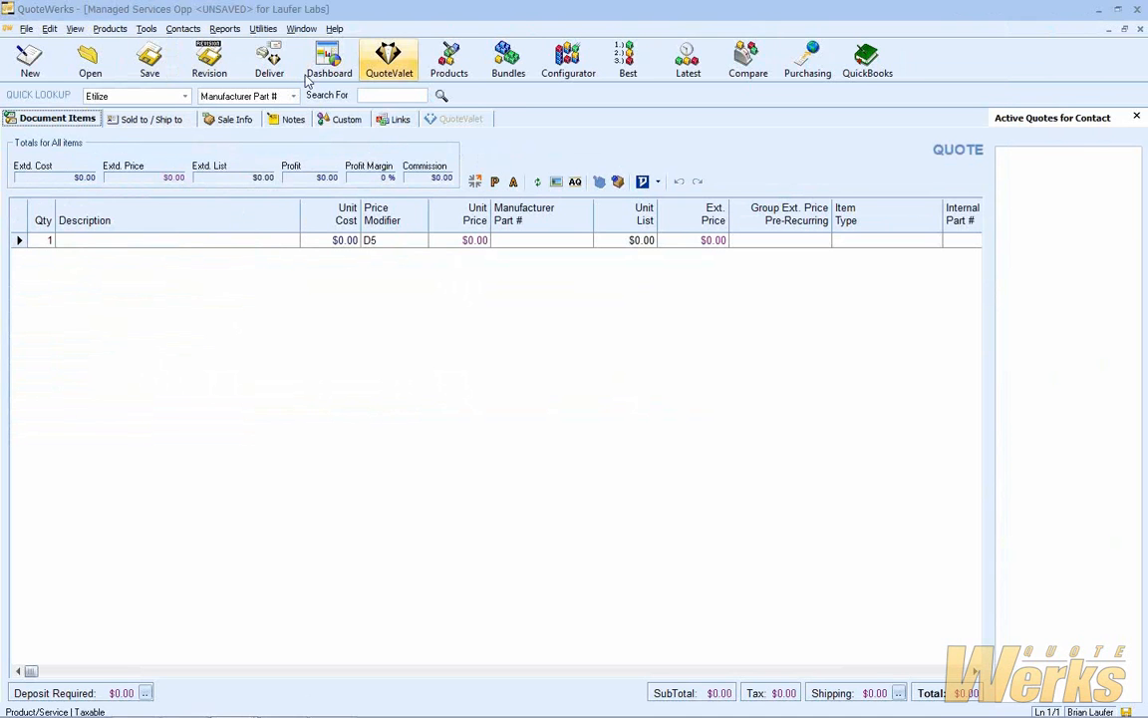
Search the ConnectWise product source for items whose description contains "plat"
{"action": "left_click", "coordinate": [448, 68]}
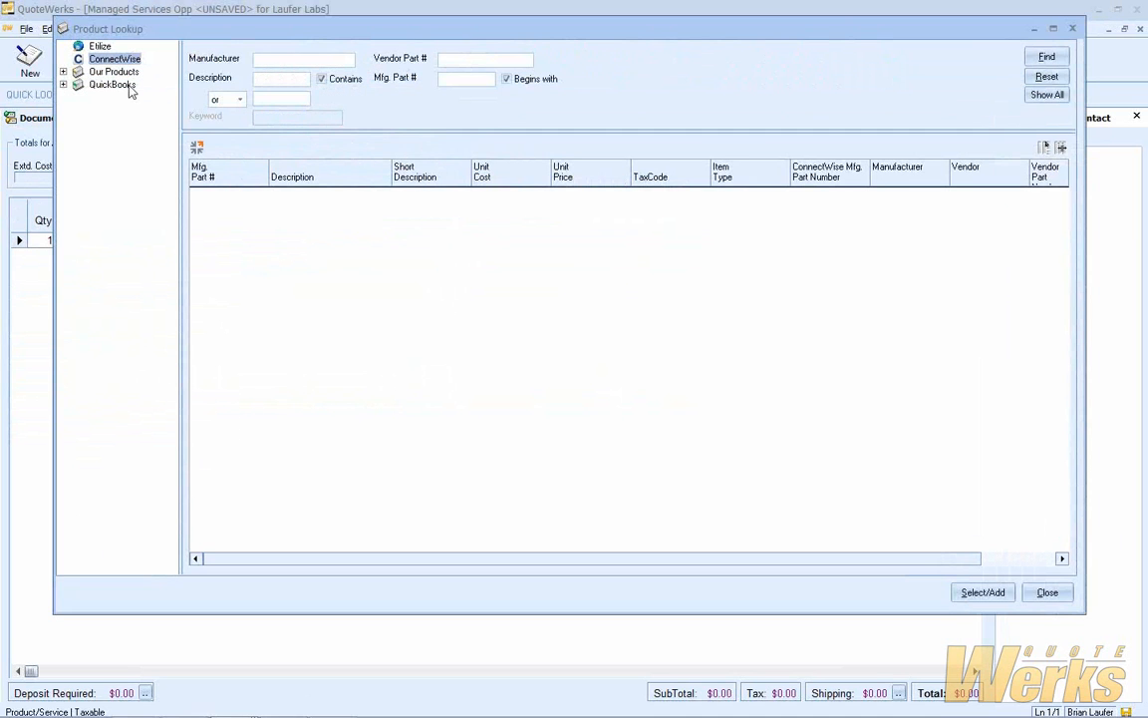
{"action": "left_click_drag", "start_coordinate": [307, 36], "coordinate": [311, 79]}
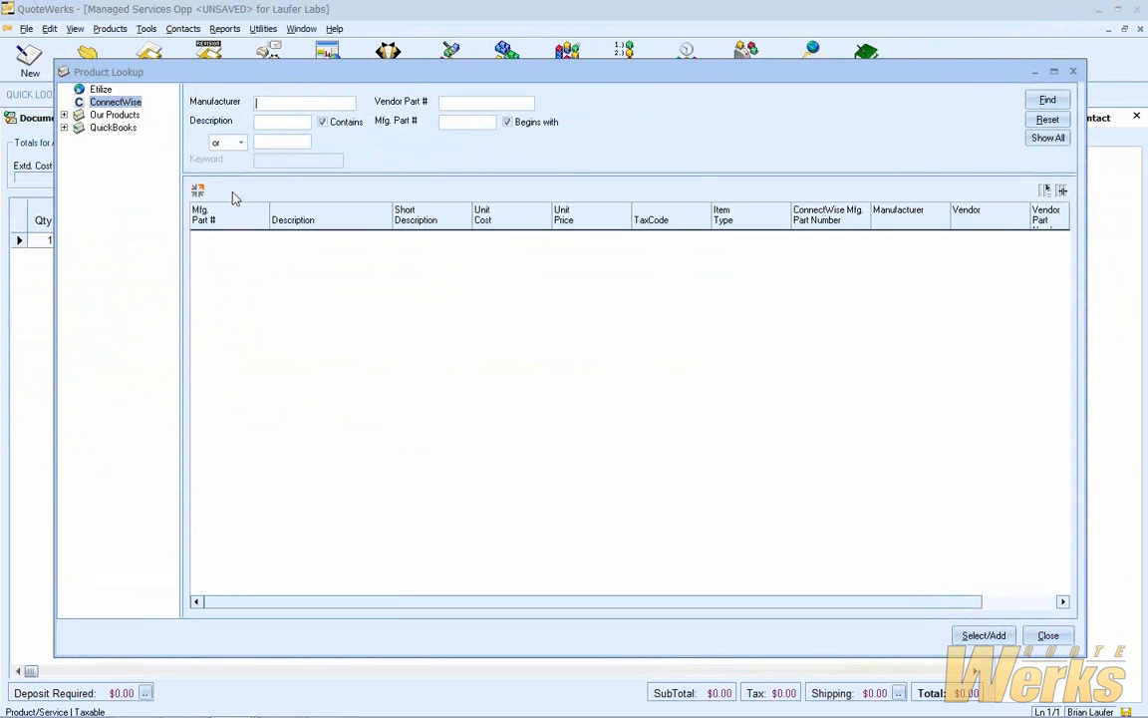
{"action": "left_click", "coordinate": [270, 117]}
{"action": "type", "text": "plan"}
{"action": "type", "text": "t"}
{"action": "key", "text": "Return"}
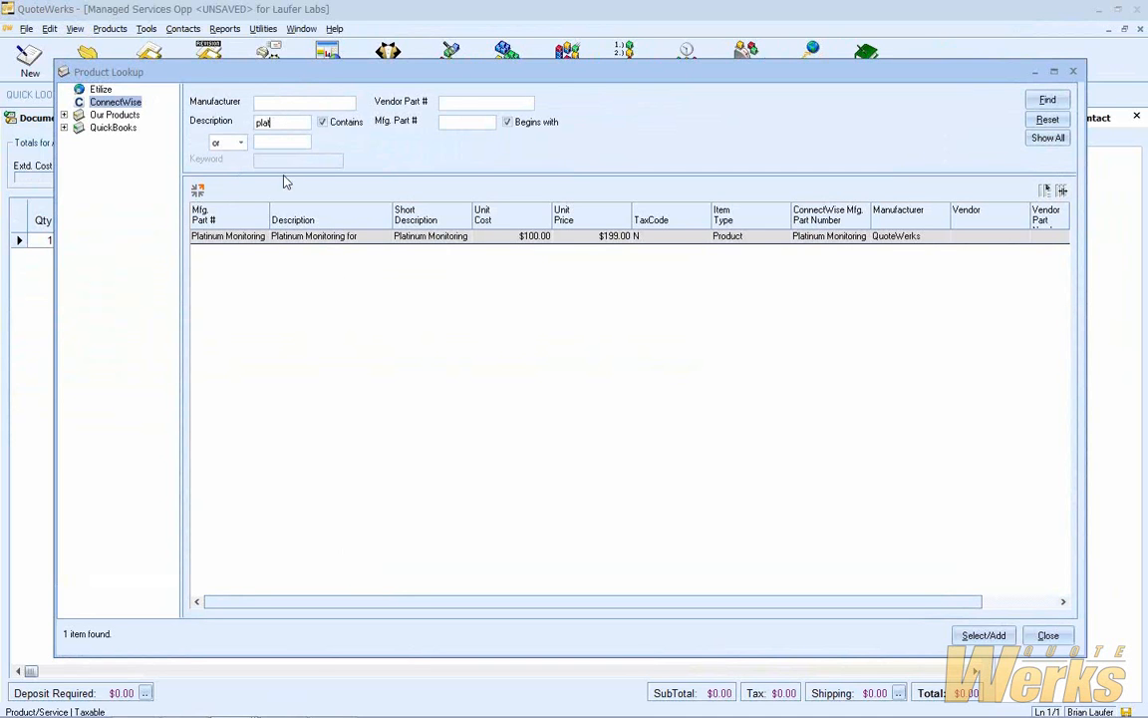
Add a quantity of 2 Platinum Monitoring for Desktops to the quote at 199.00 each, and close the product lookup
{"action": "double_click", "coordinate": [304, 235]}
{"action": "left_click", "coordinate": [450, 366]}
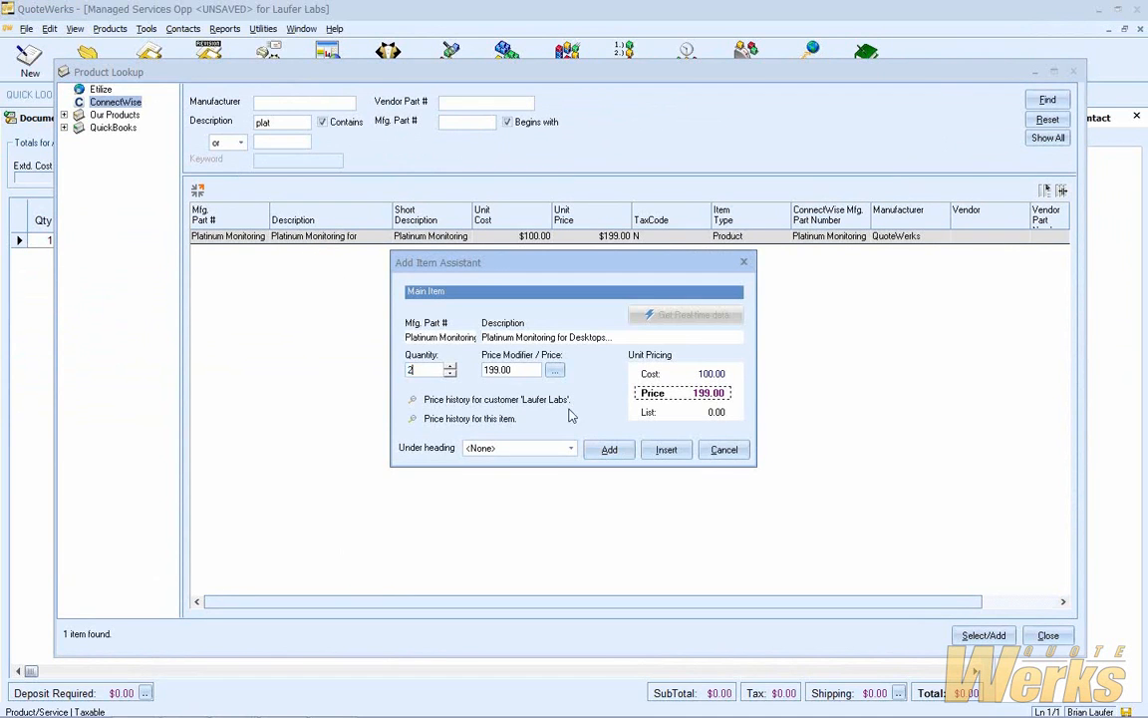
{"action": "left_click", "coordinate": [610, 450]}
{"action": "left_click", "coordinate": [1048, 635]}
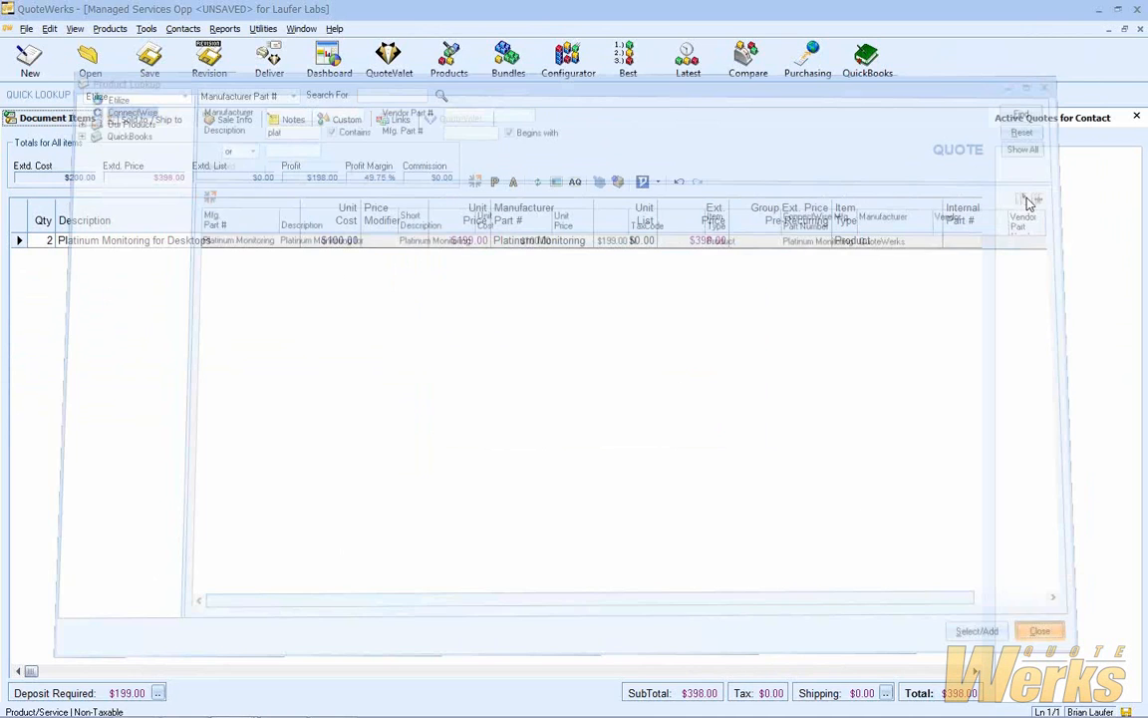
Save the Managed Services Opp quote with its ConnectWise opportunity update enabled, and set the opportunity's sales stage to 3.Quote
{"action": "left_click", "coordinate": [148, 62]}
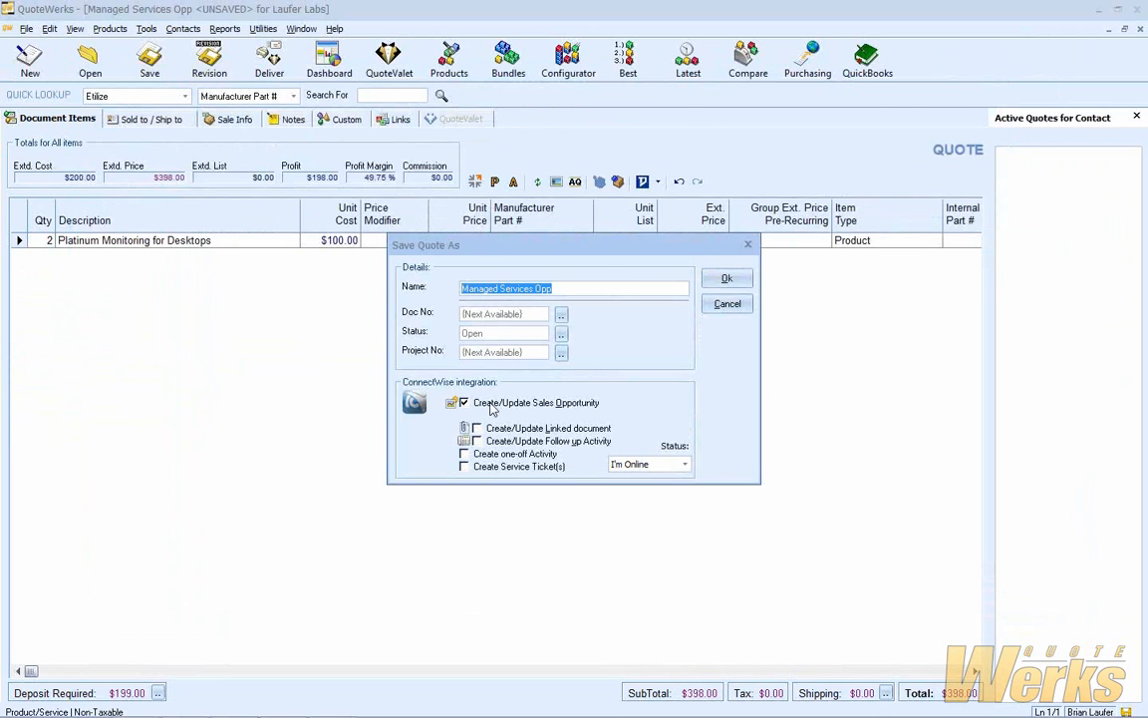
{"action": "left_click", "coordinate": [727, 279]}
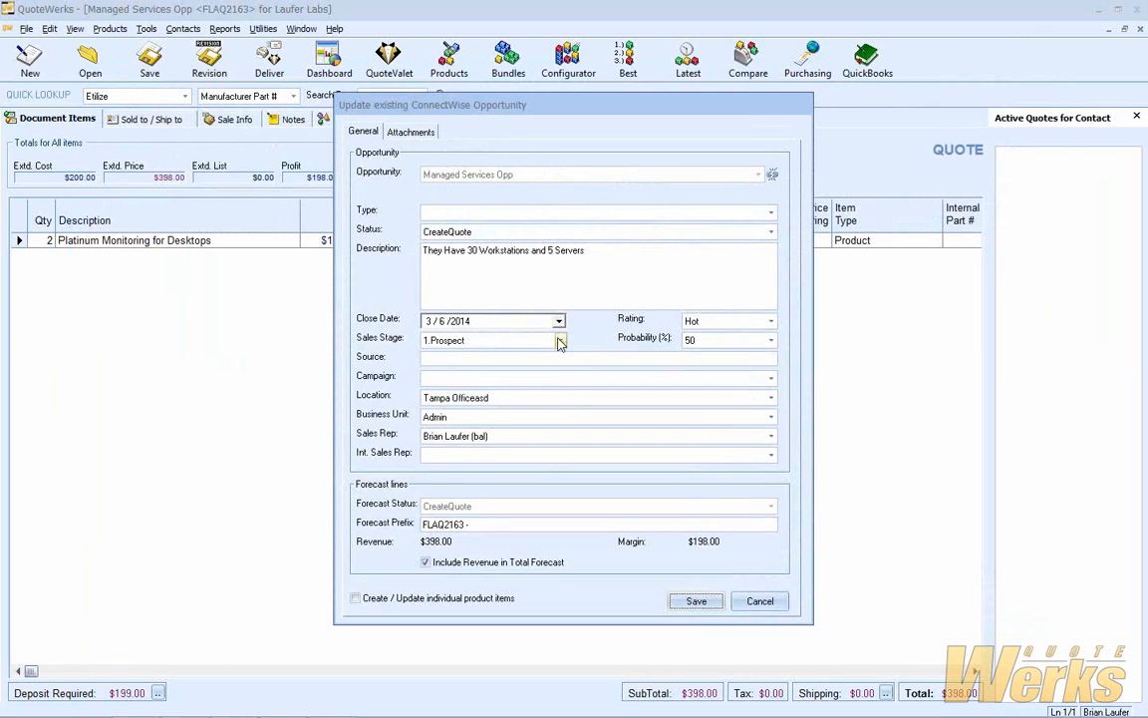
{"action": "left_click", "coordinate": [559, 339]}
{"action": "left_click", "coordinate": [479, 386]}
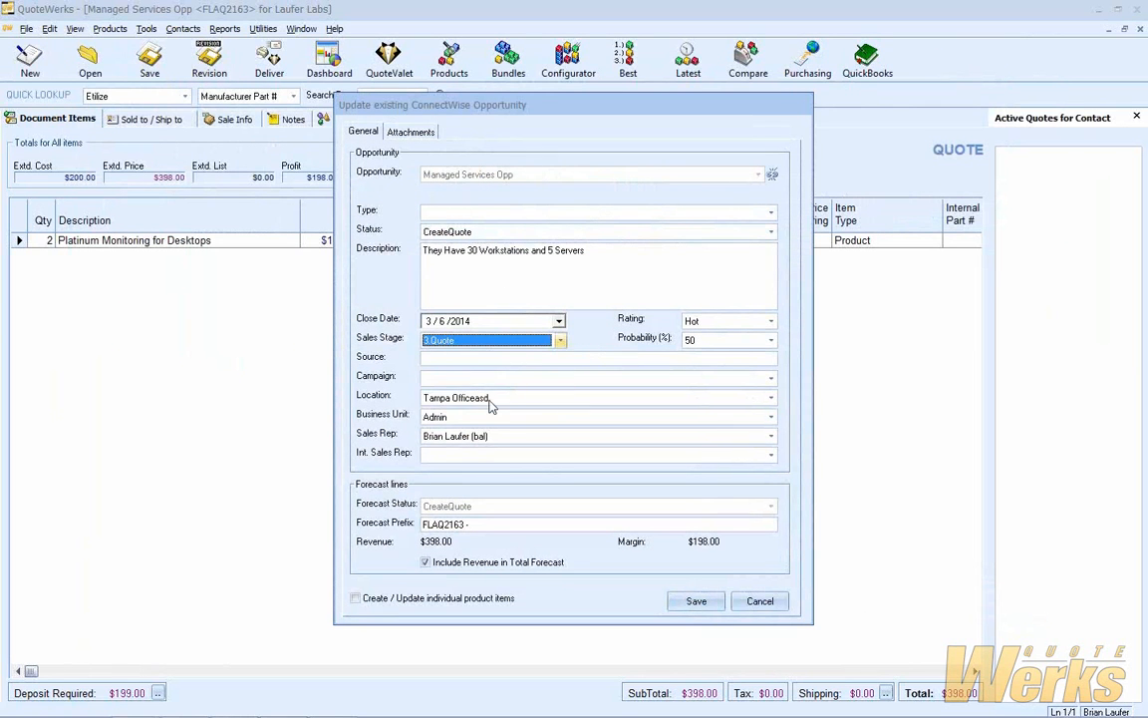
Set the ConnectWise opportunity's status to Open and save it, and check the notifications on the dashboard
{"action": "left_click", "coordinate": [444, 231]}
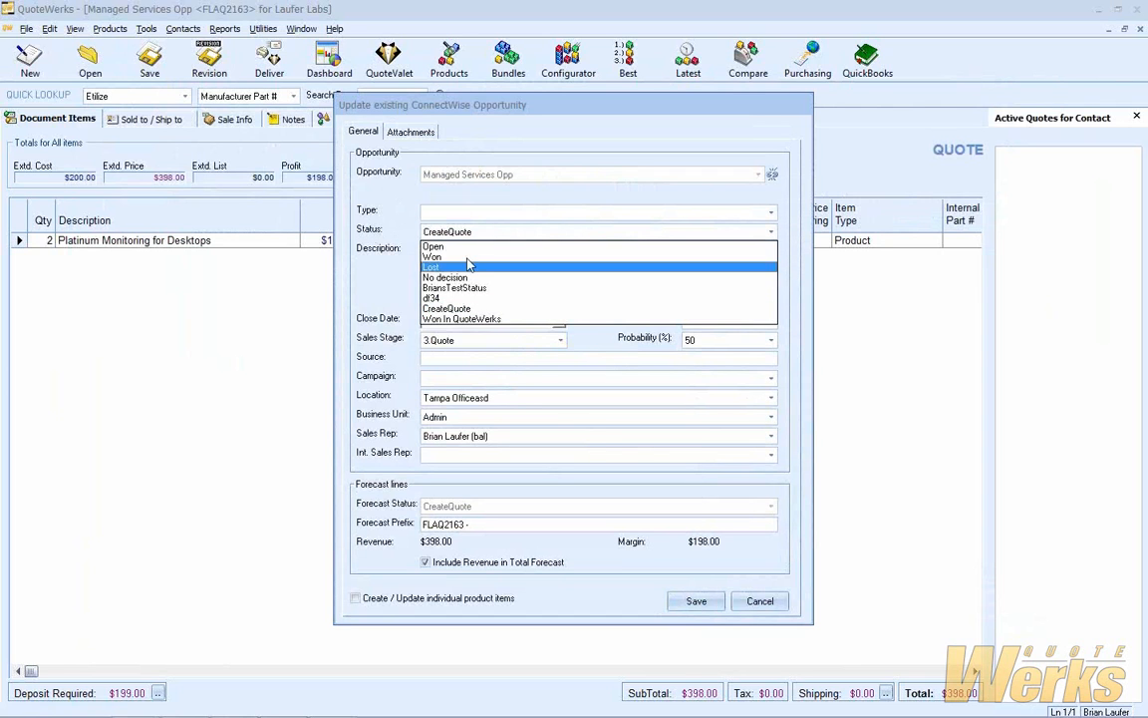
{"action": "left_click", "coordinate": [463, 247]}
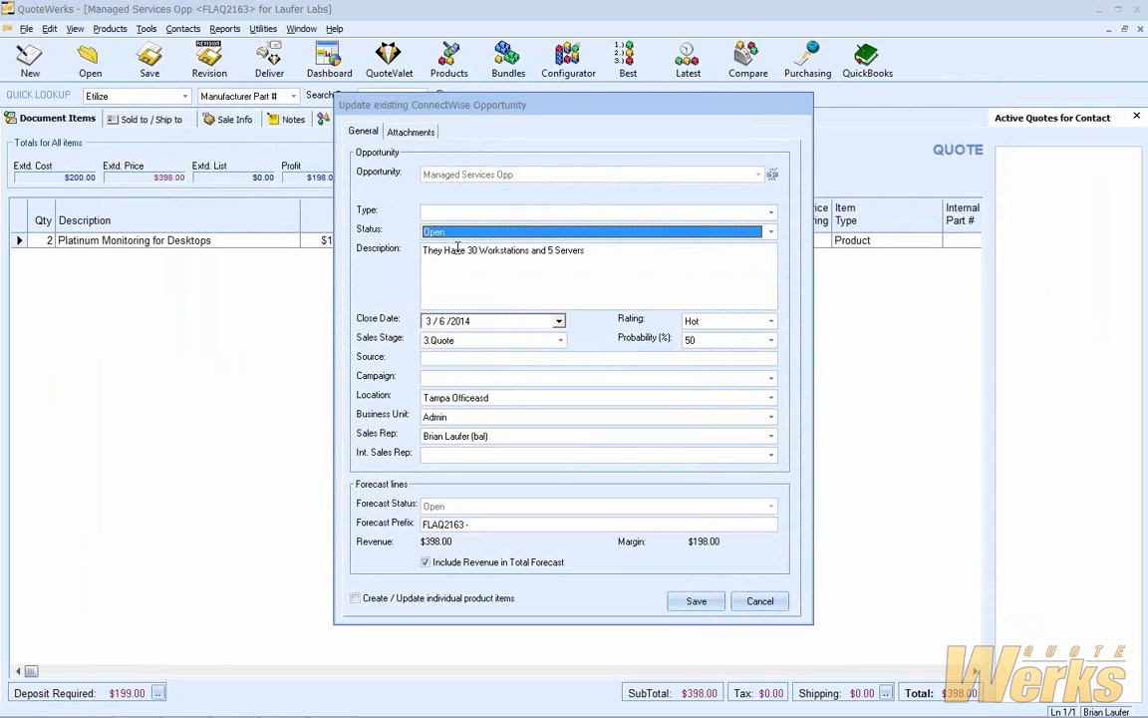
{"action": "left_click", "coordinate": [695, 601]}
{"action": "left_click", "coordinate": [329, 45]}
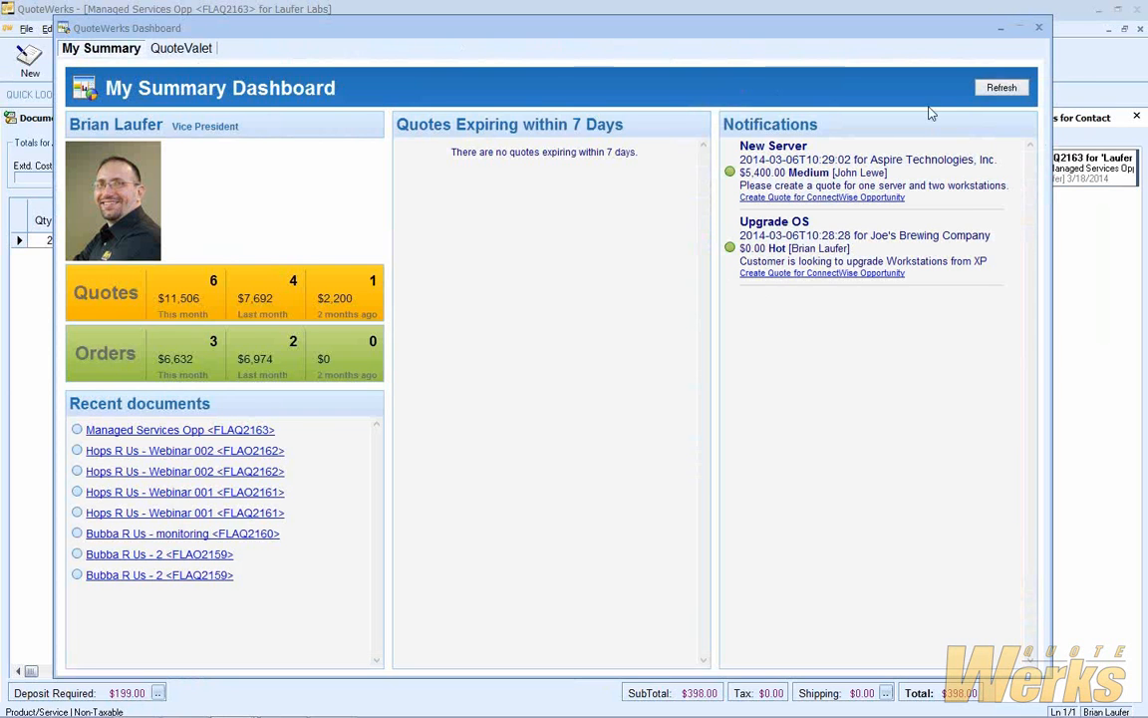
{"action": "left_click", "coordinate": [1040, 29]}
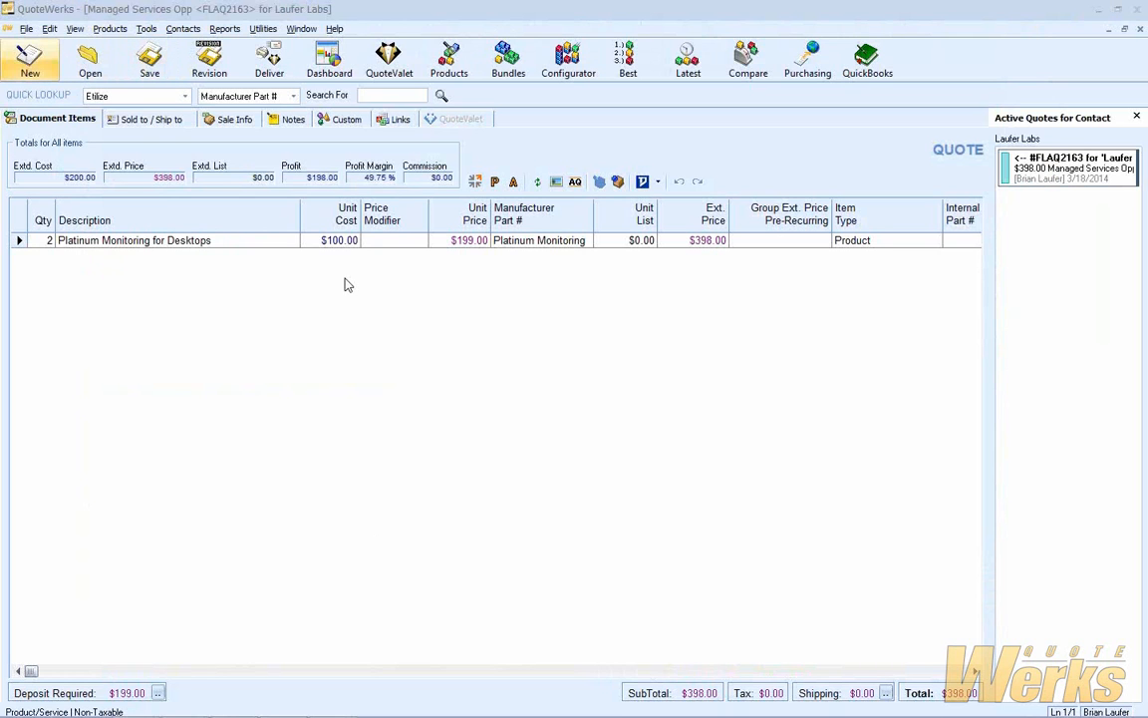
Start a new quote and look up ConnectWise contacts whose company name matches "hop" for its client
{"action": "left_click", "coordinate": [29, 58]}
{"action": "left_click", "coordinate": [130, 119]}
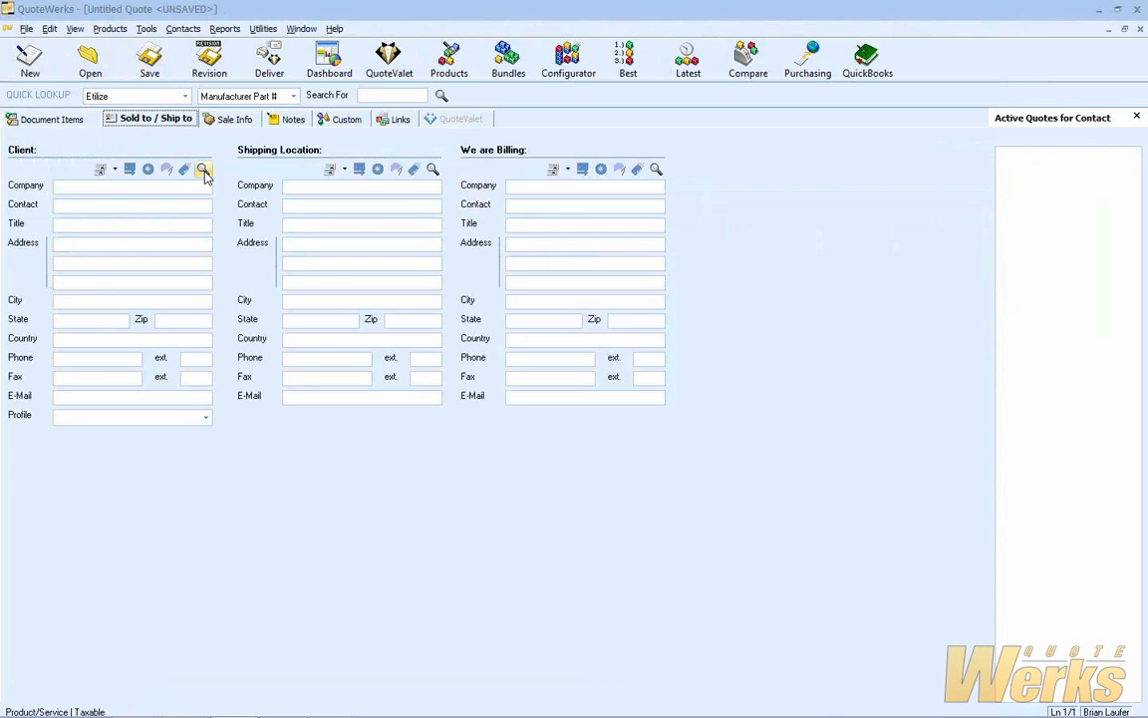
{"action": "left_click", "coordinate": [200, 168]}
{"action": "left_click", "coordinate": [603, 219]}
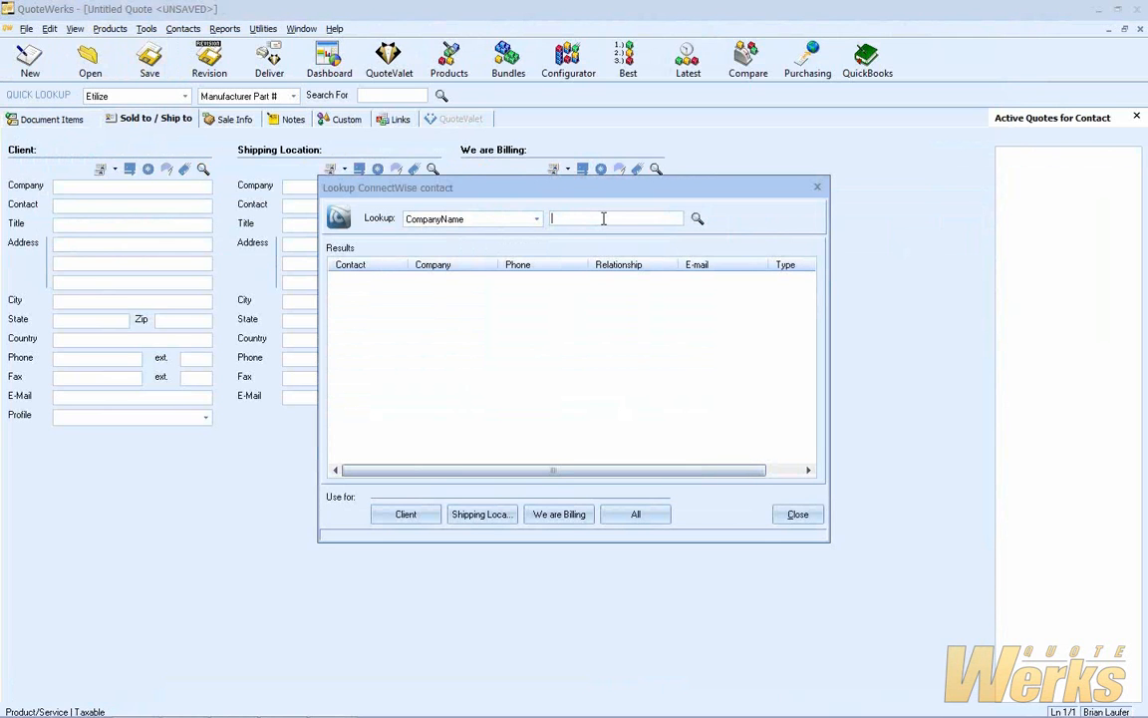
{"action": "type", "text": "hop"}
{"action": "key", "text": "Return"}
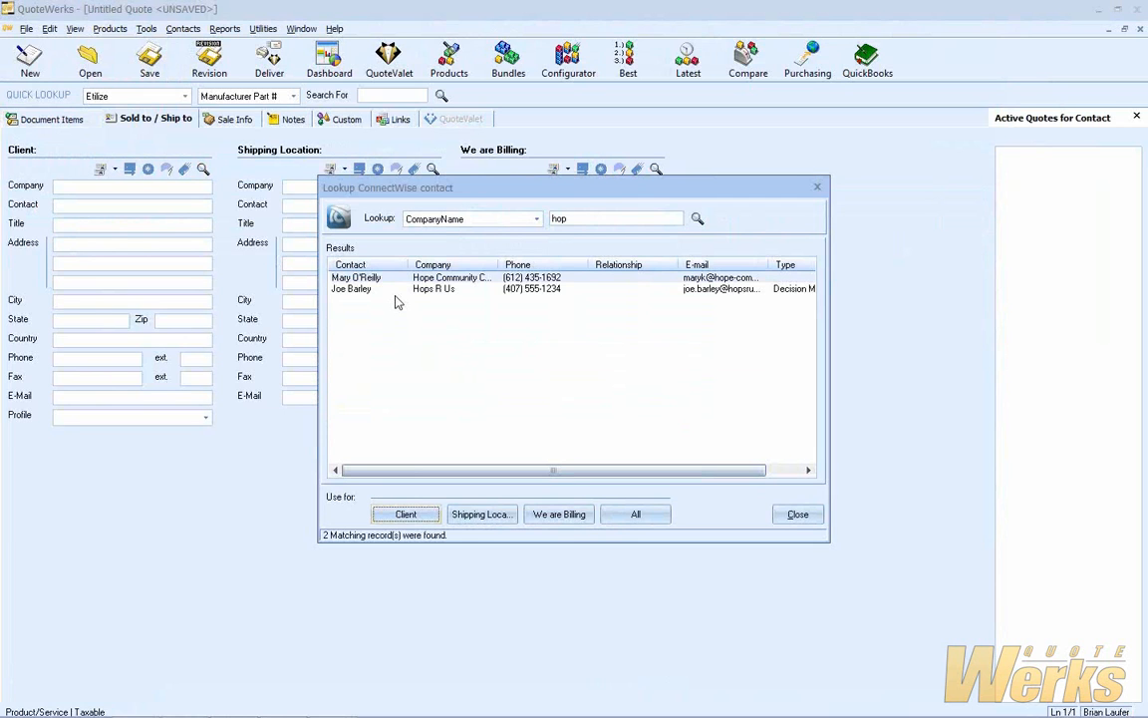
Fill the client details from the Hope Community Center contact, and replace them with the Hops R Us contact
{"action": "double_click", "coordinate": [423, 278]}
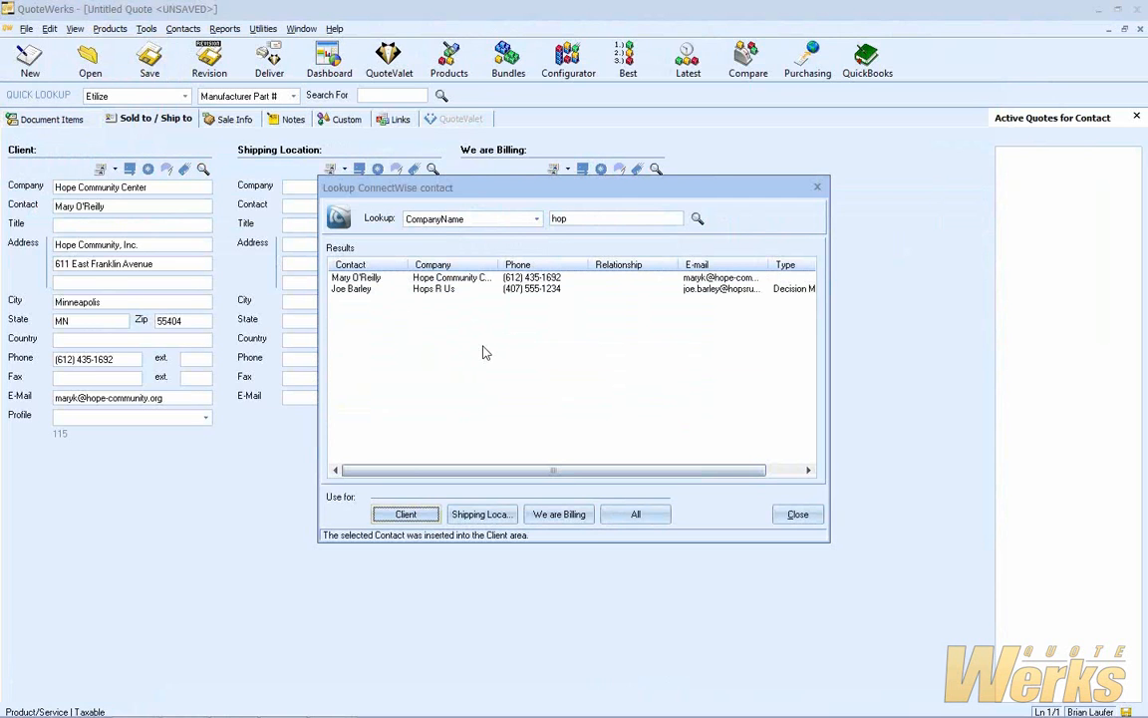
{"action": "double_click", "coordinate": [468, 288]}
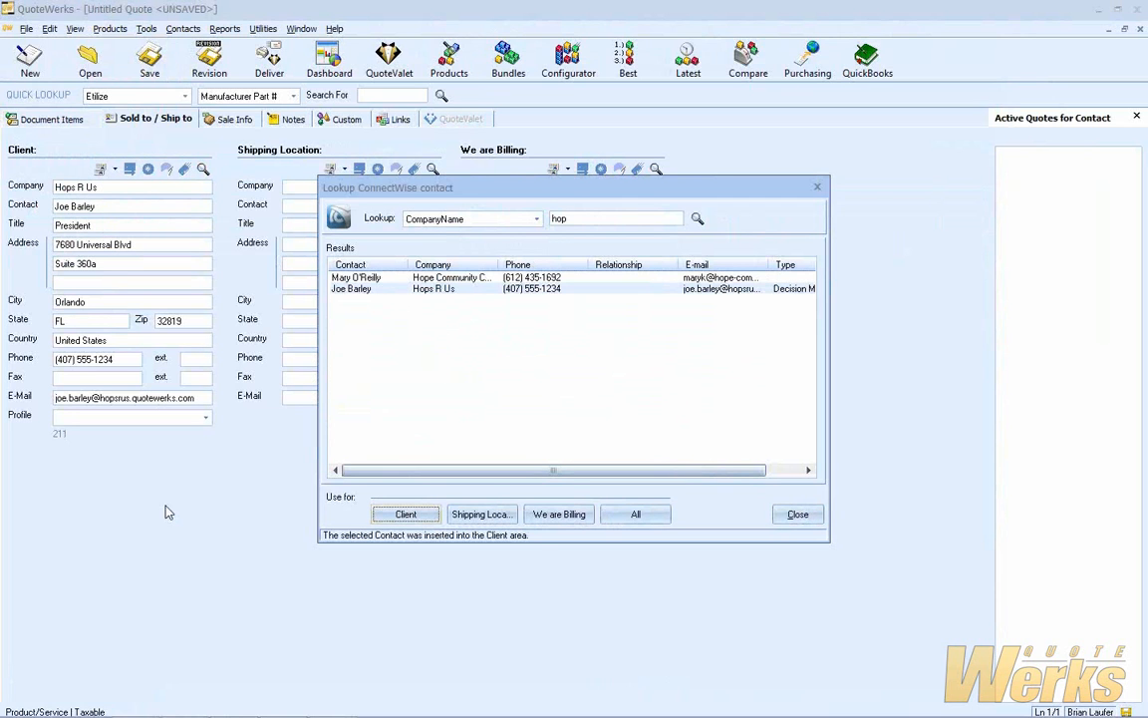
{"action": "left_click", "coordinate": [788, 514]}
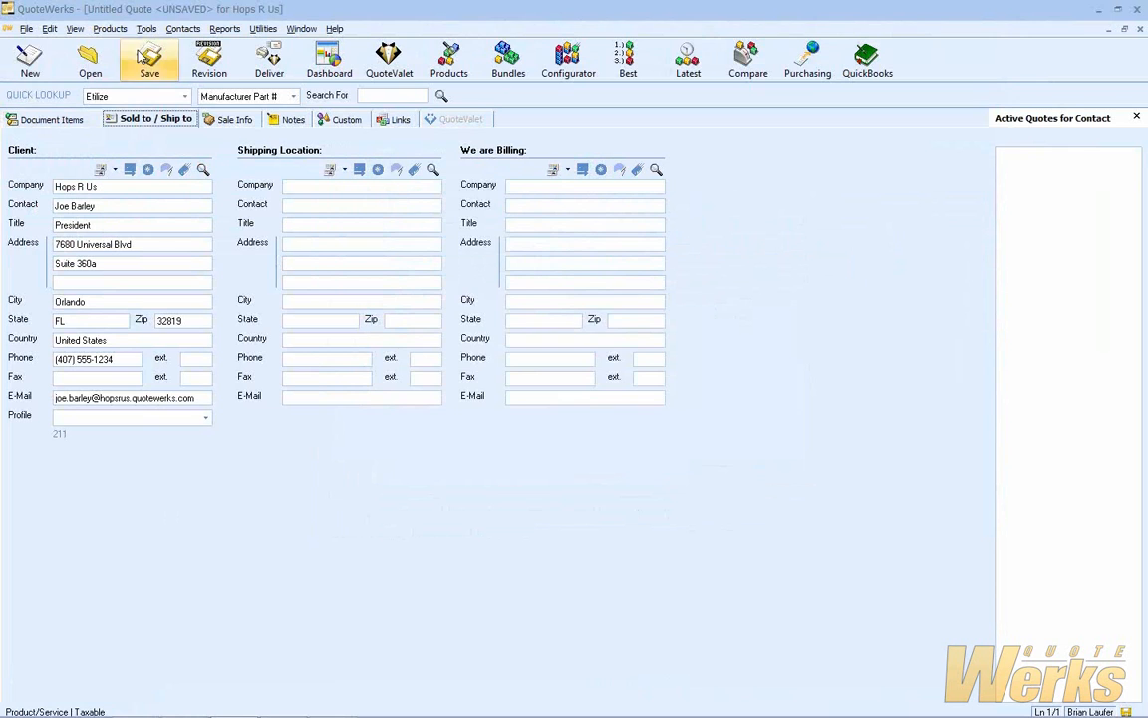
Try the sales opportunity option and the I'm Offline status in the quote's ConnectWise save settings, and cancel the save
{"action": "left_click", "coordinate": [150, 60]}
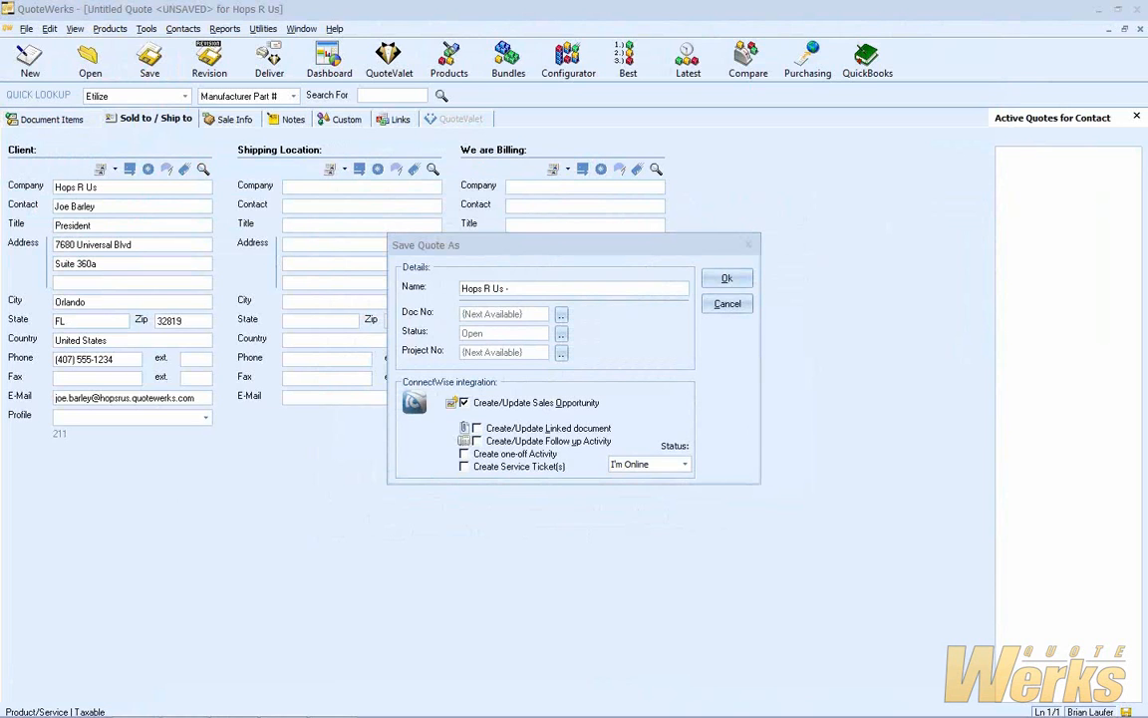
{"action": "left_click", "coordinate": [473, 406]}
{"action": "left_click", "coordinate": [473, 405]}
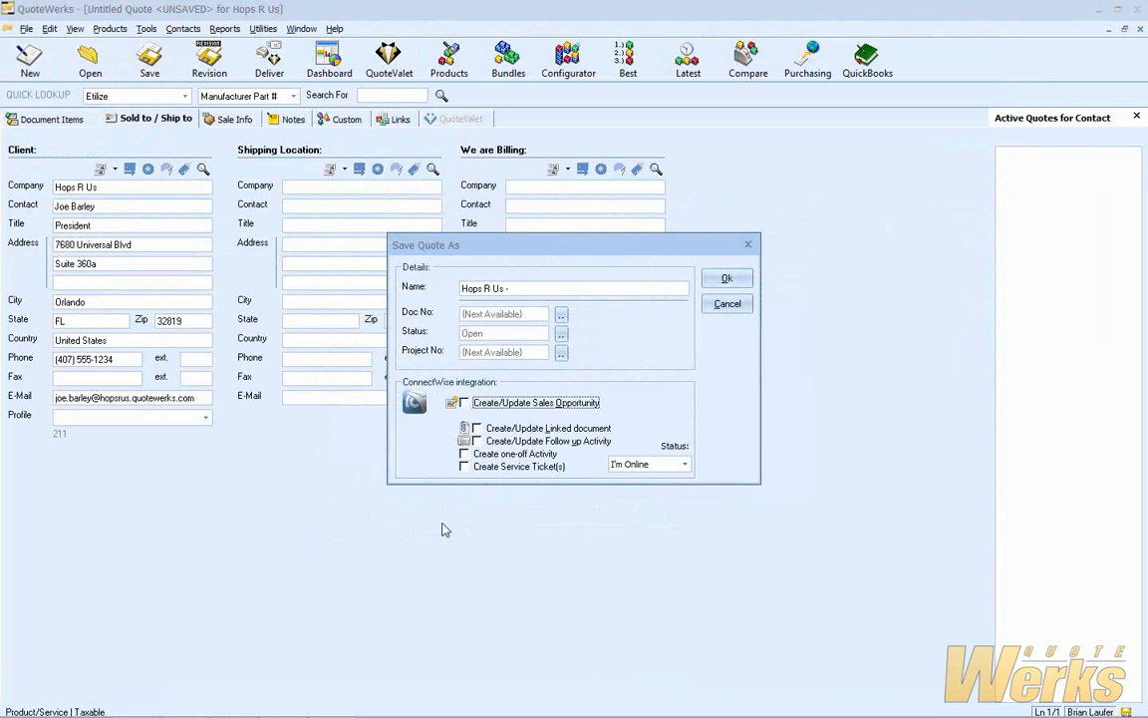
{"action": "left_click", "coordinate": [648, 464]}
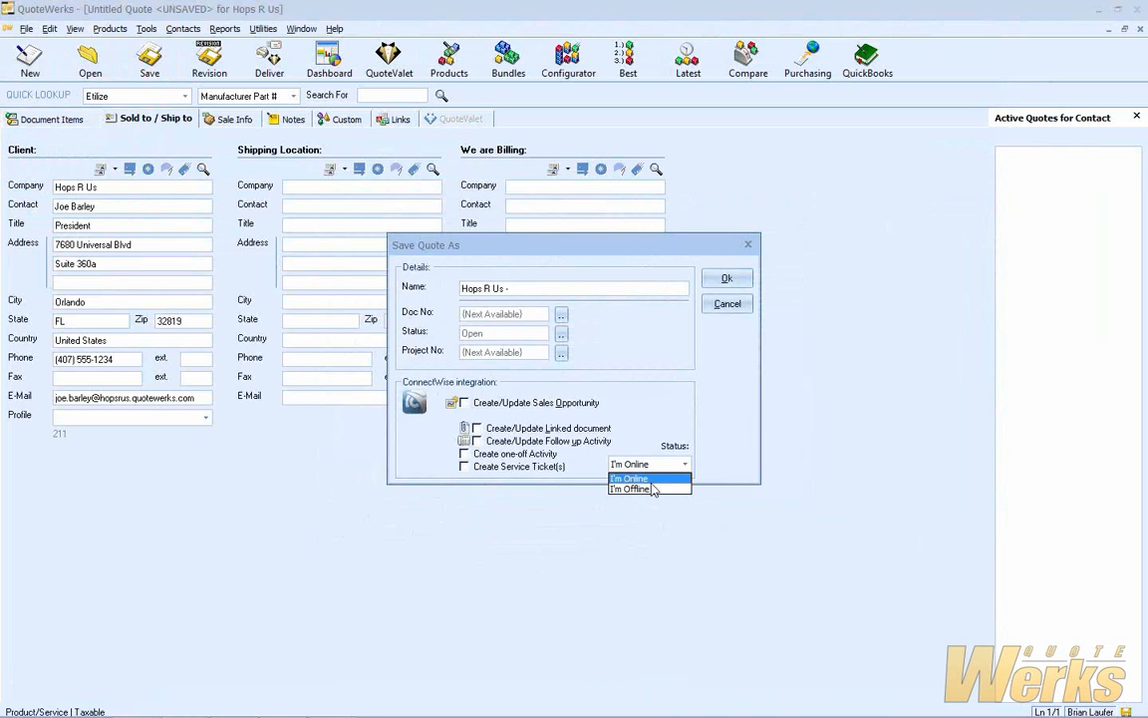
{"action": "left_click", "coordinate": [632, 488]}
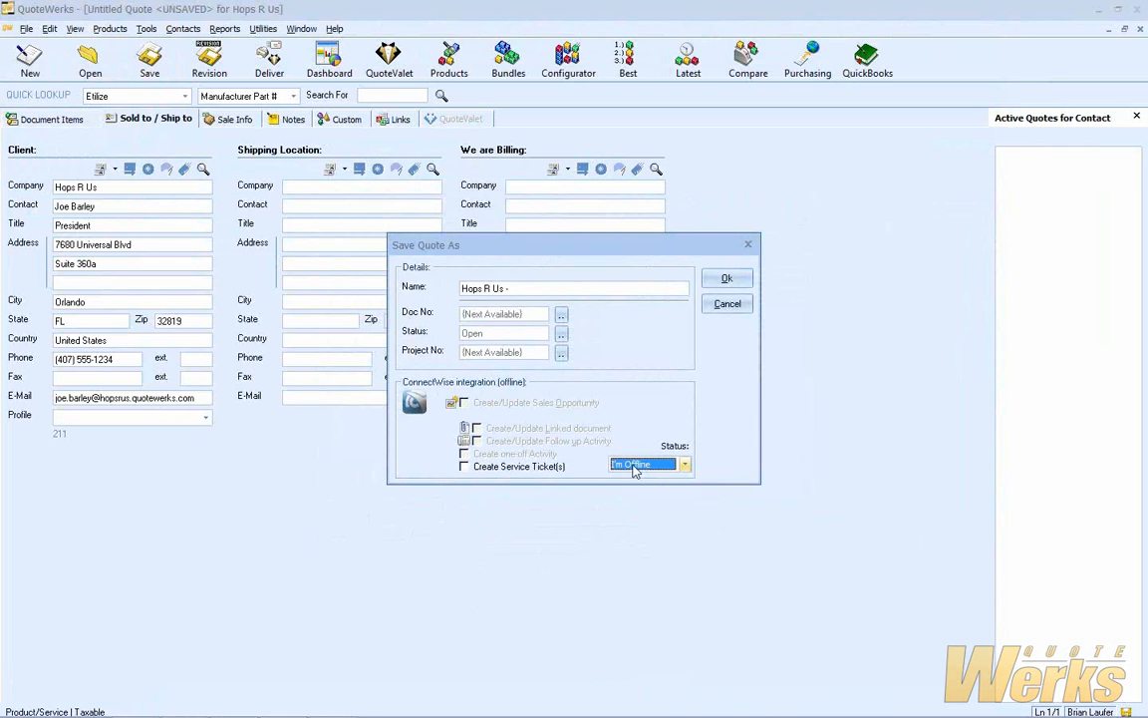
{"action": "left_click", "coordinate": [643, 465]}
{"action": "left_click", "coordinate": [638, 478]}
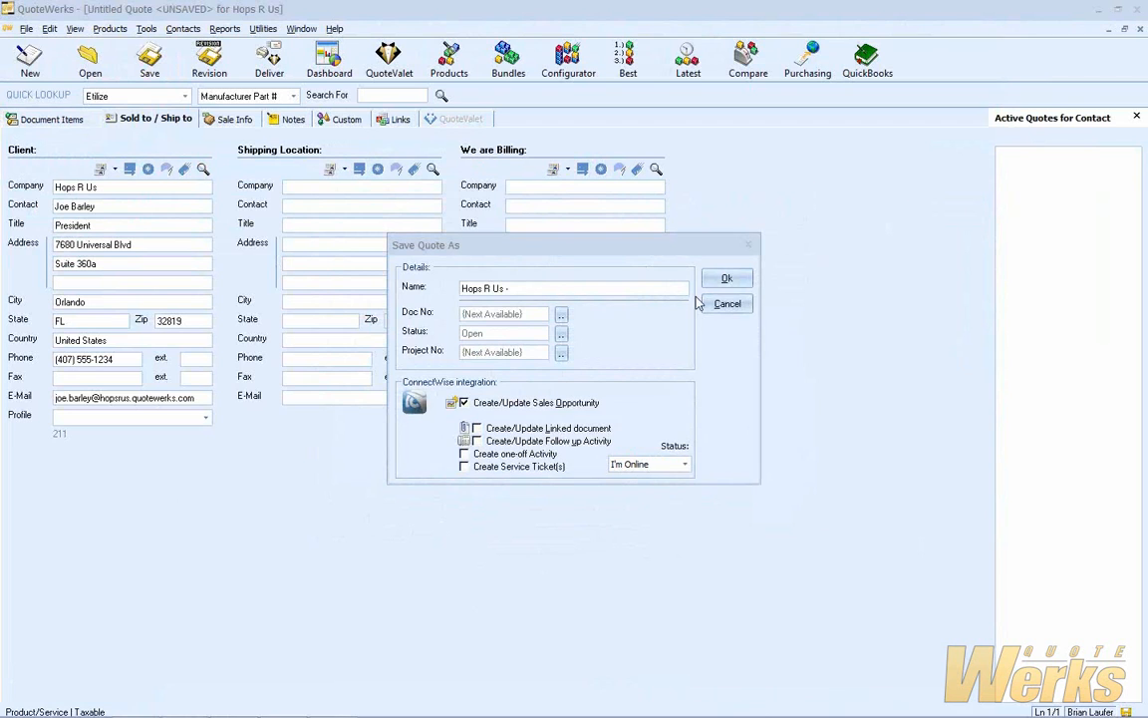
{"action": "left_click", "coordinate": [727, 303]}
Find the switch SG300-28PP-K9-NA in the Etilize source from the stored lookup entries, and add one to the quote
{"action": "left_click", "coordinate": [42, 117]}
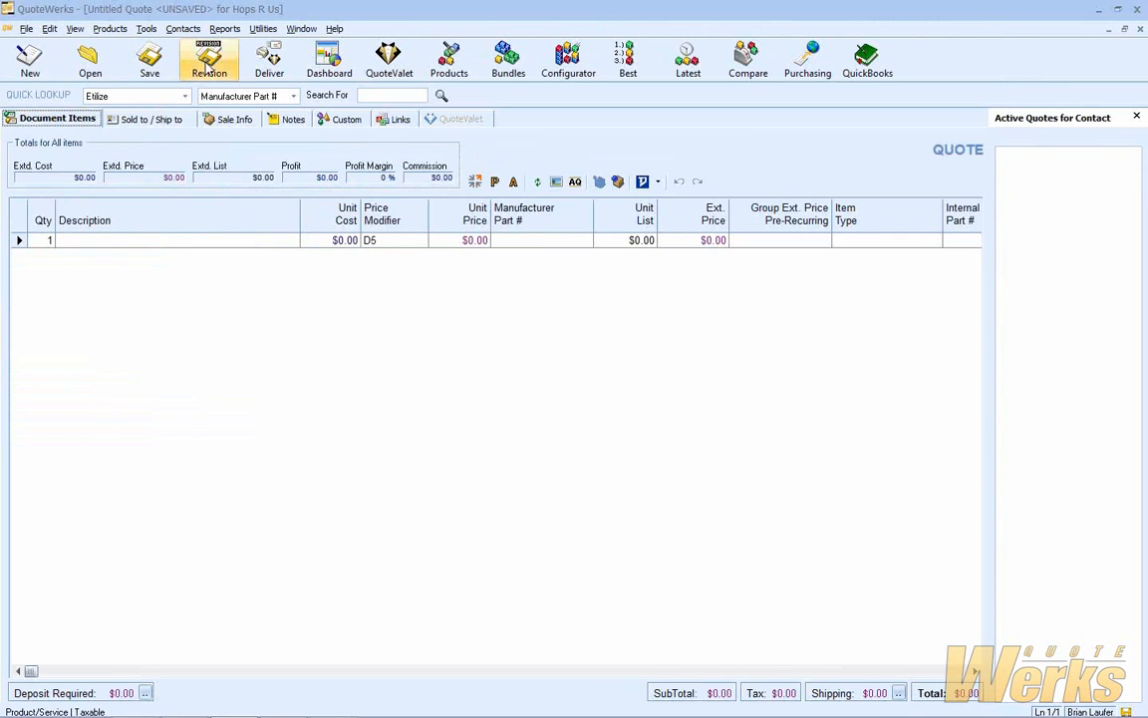
{"action": "left_click", "coordinate": [448, 70]}
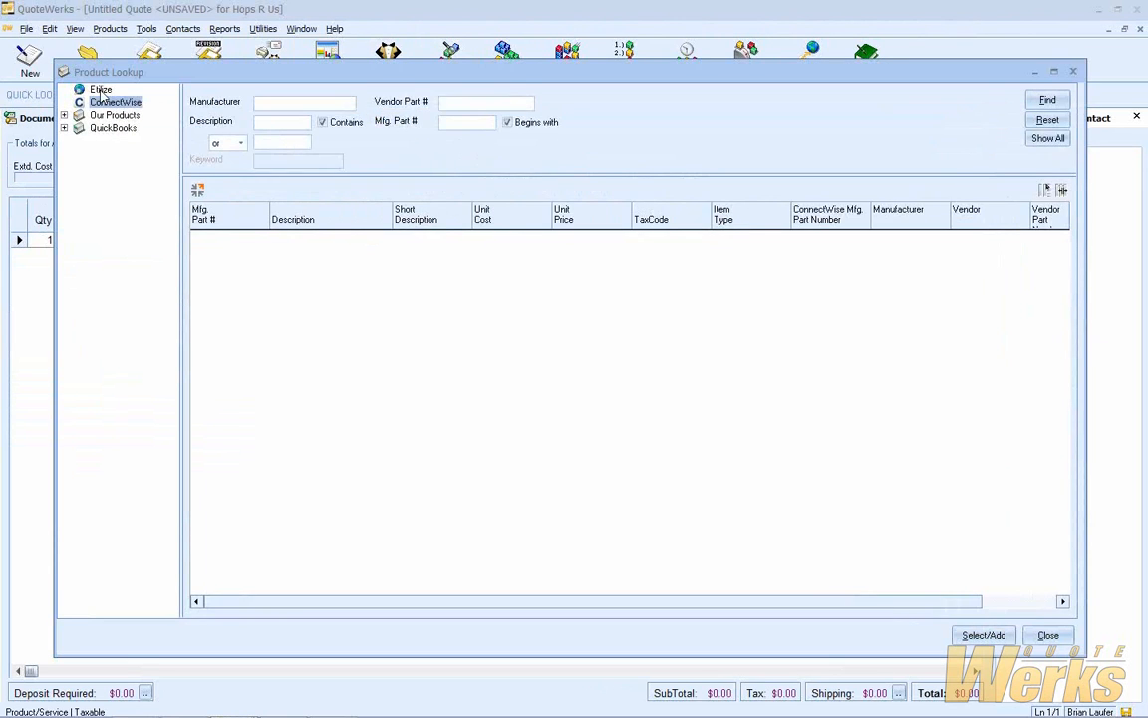
{"action": "key", "text": "F2"}
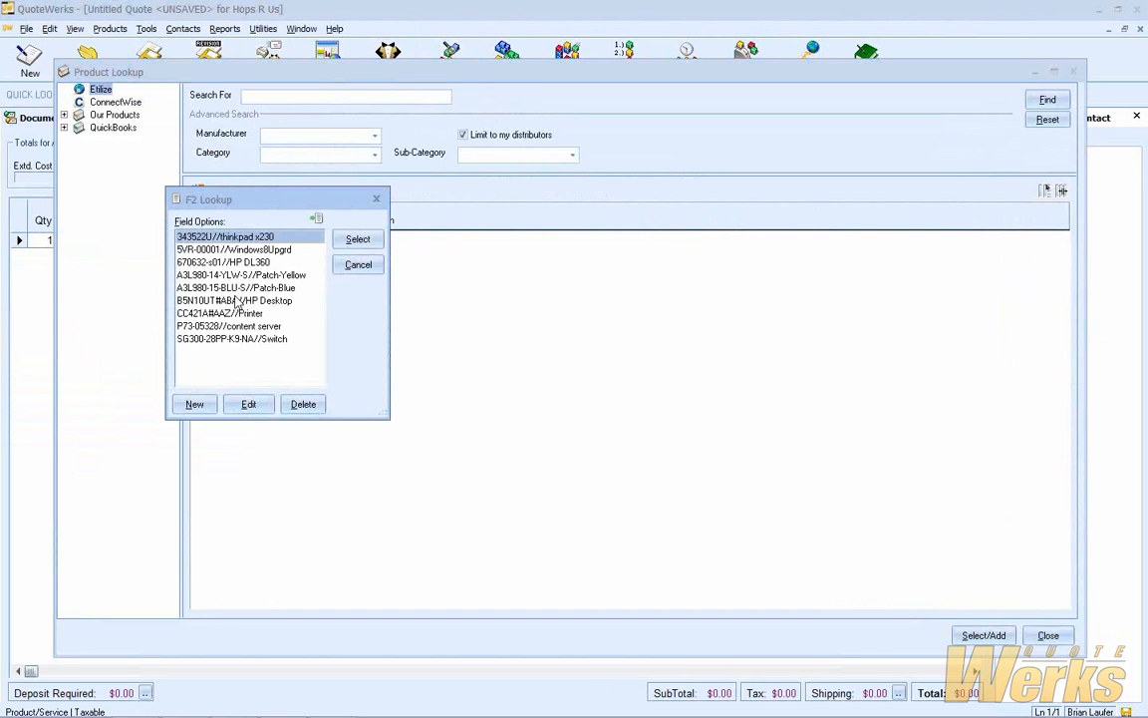
{"action": "left_click", "coordinate": [254, 338]}
{"action": "left_click", "coordinate": [358, 240]}
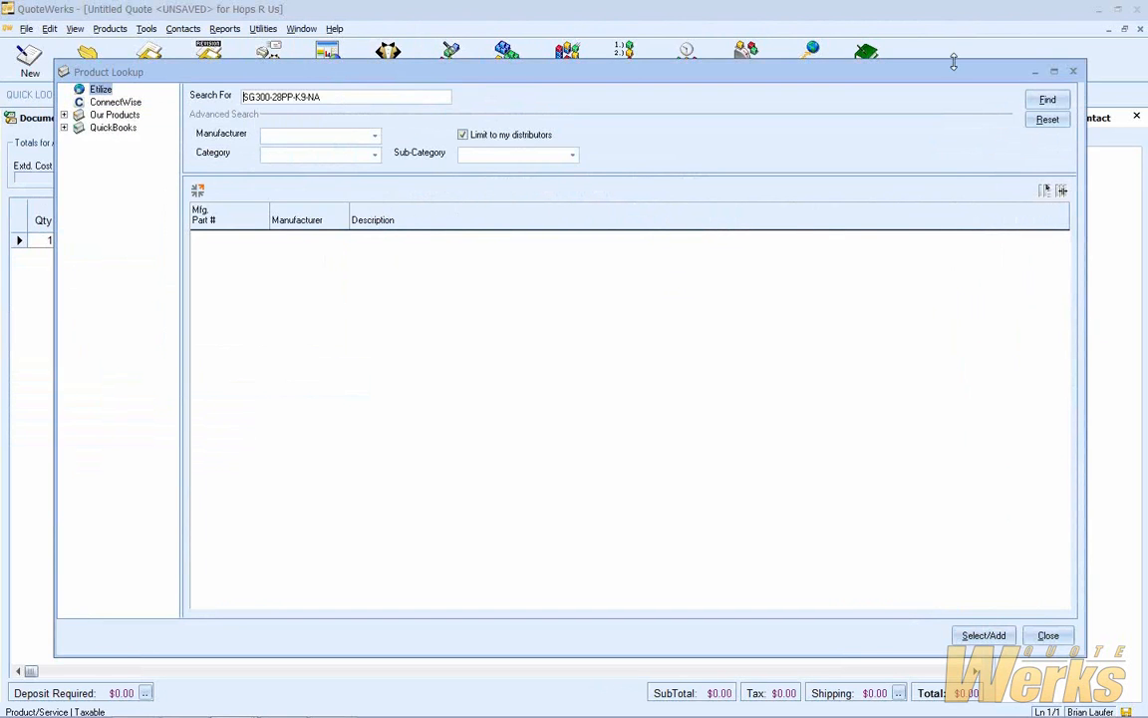
{"action": "left_click", "coordinate": [1044, 99]}
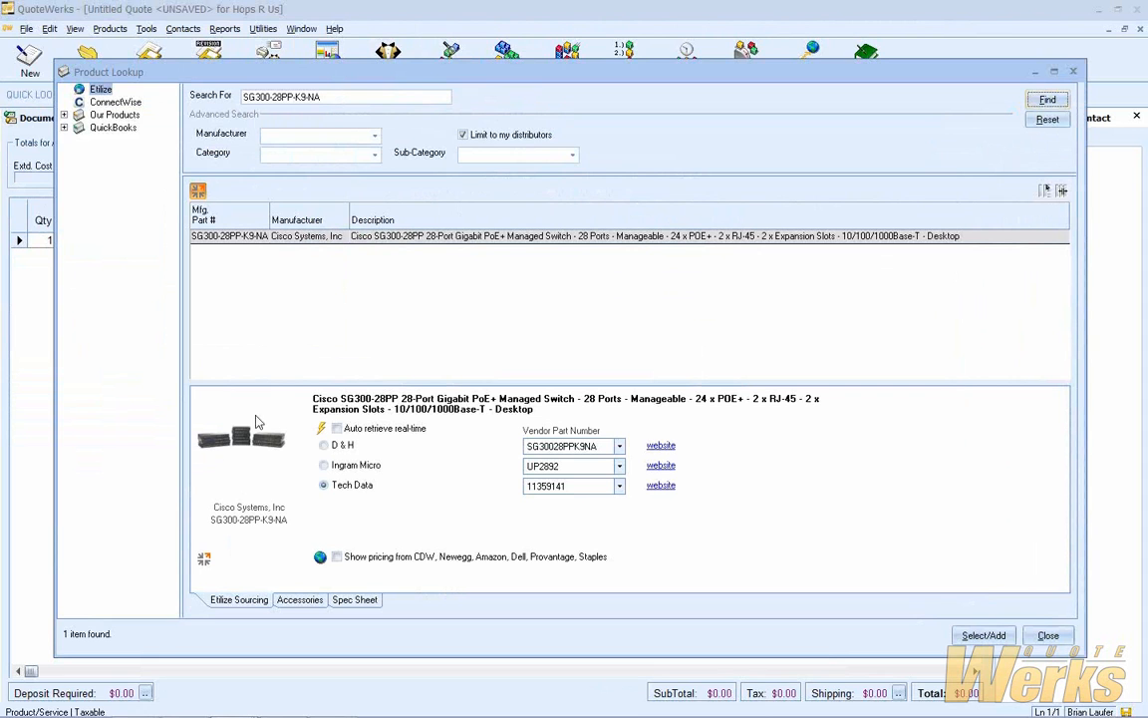
{"action": "left_click", "coordinate": [982, 636]}
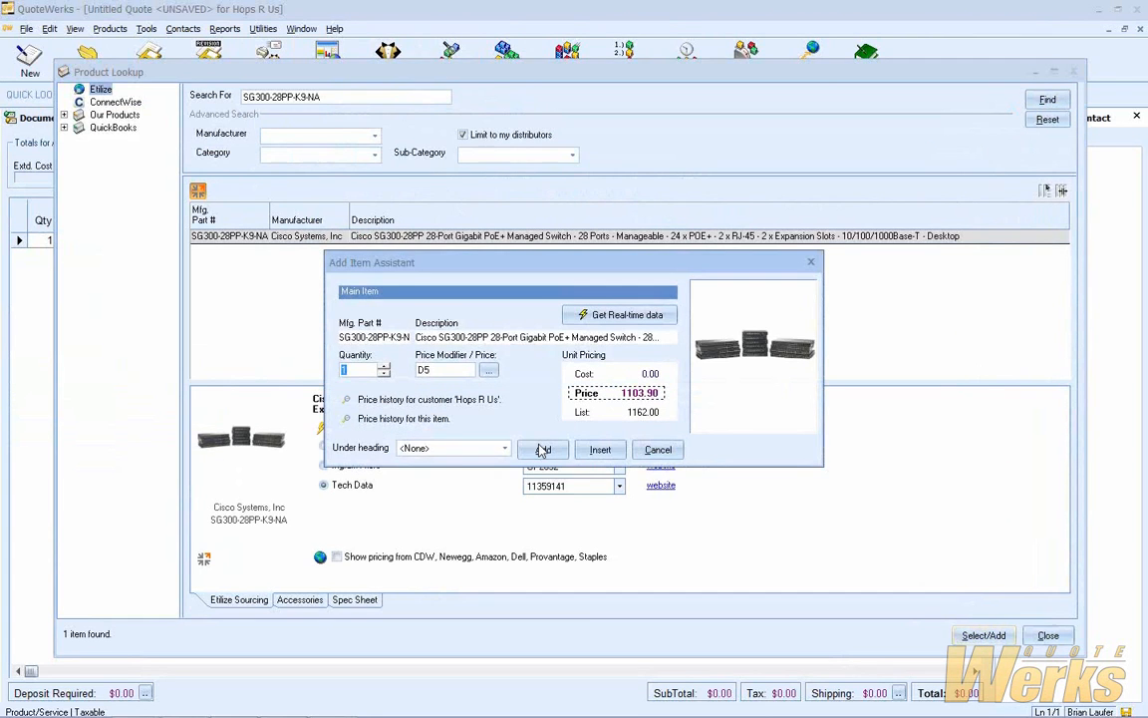
{"action": "left_click", "coordinate": [544, 450]}
{"action": "left_click", "coordinate": [1048, 636]}
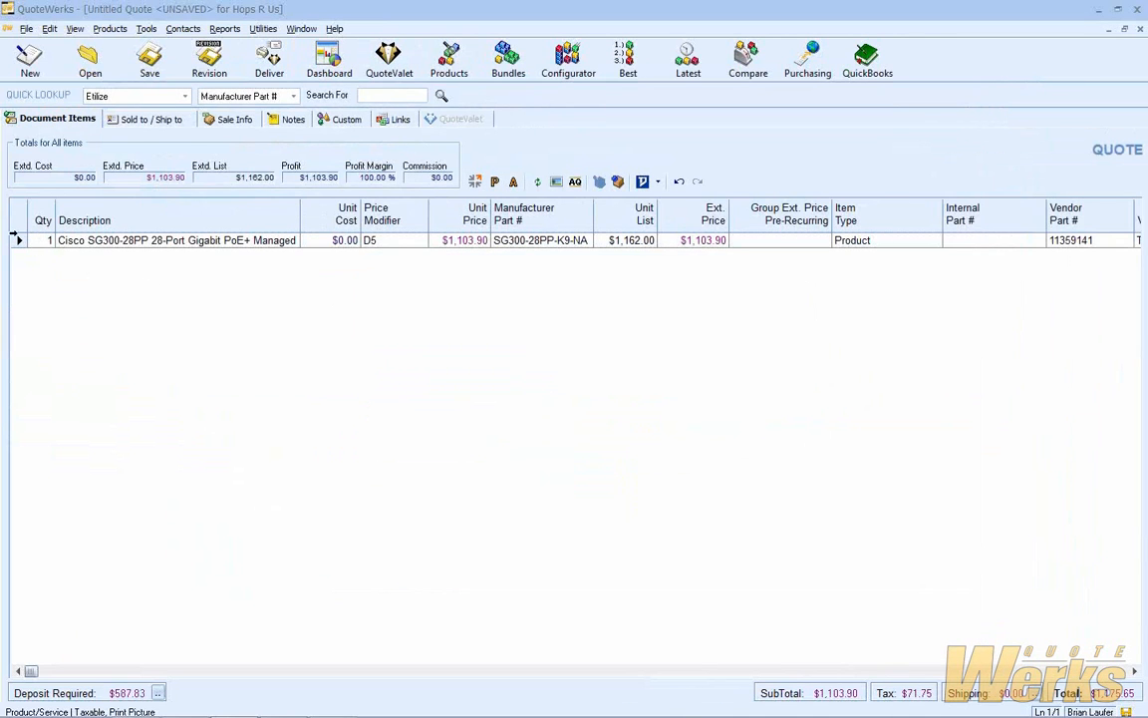
Remove the Cisco switch line item's picture and assign the Belkin blue patch cable image instead
{"action": "left_click", "coordinate": [16, 215]}
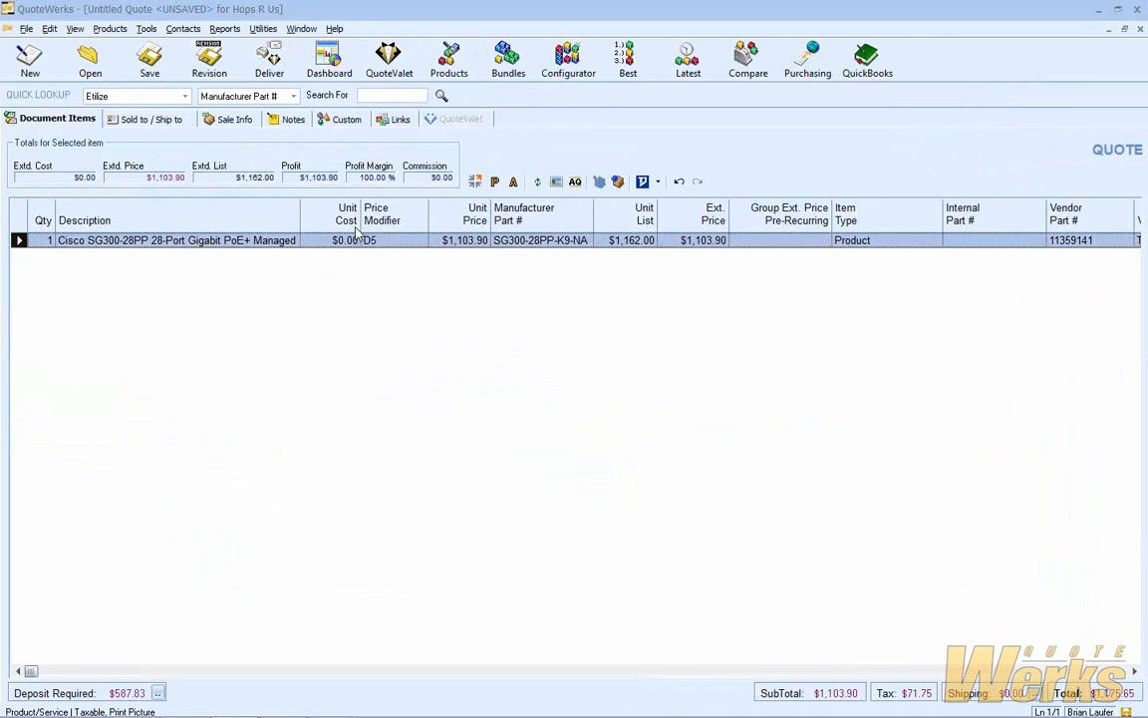
{"action": "left_click", "coordinate": [556, 184]}
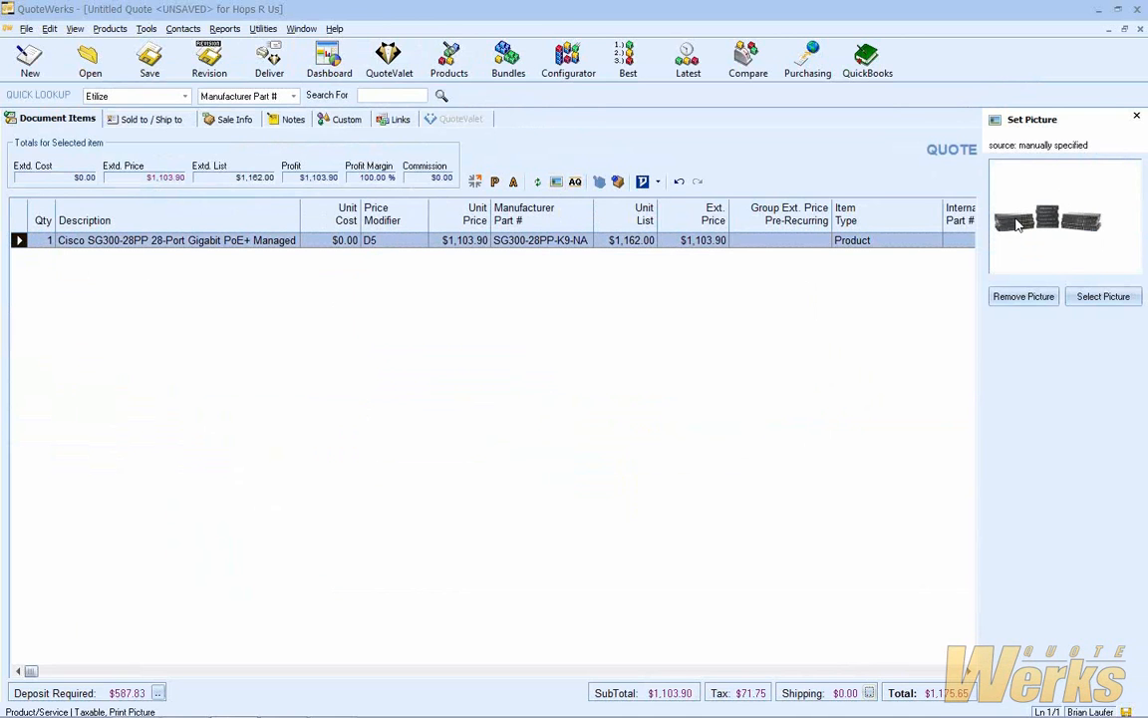
{"action": "left_click", "coordinate": [1033, 294]}
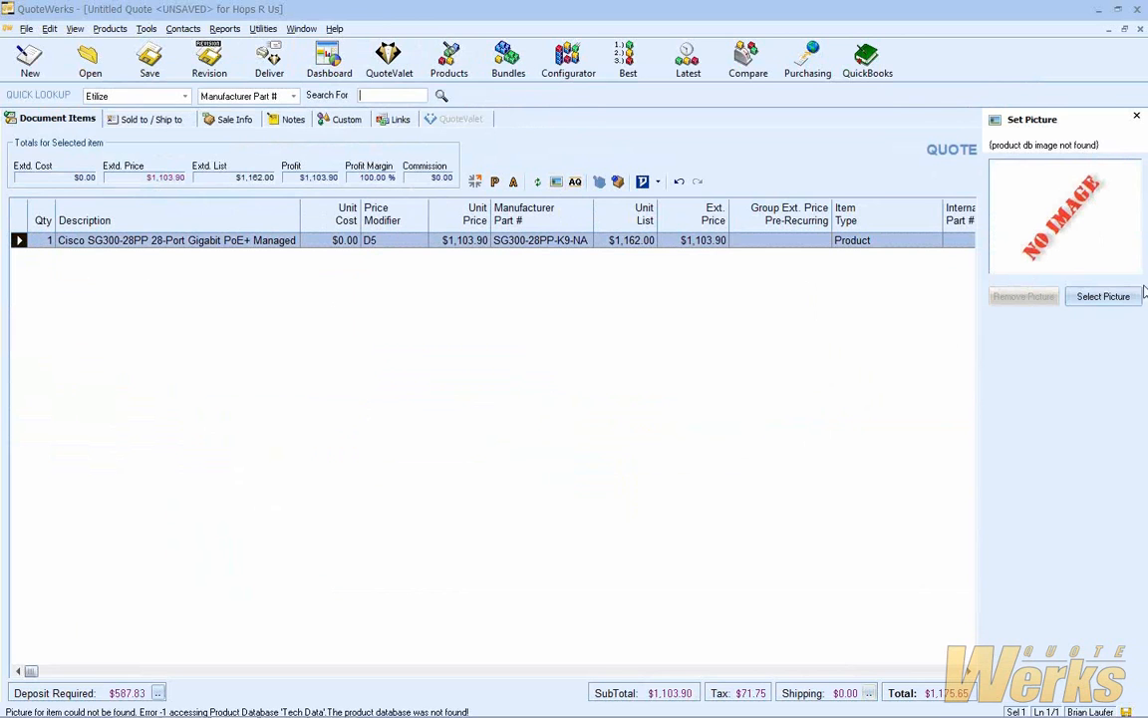
{"action": "left_click", "coordinate": [1078, 300]}
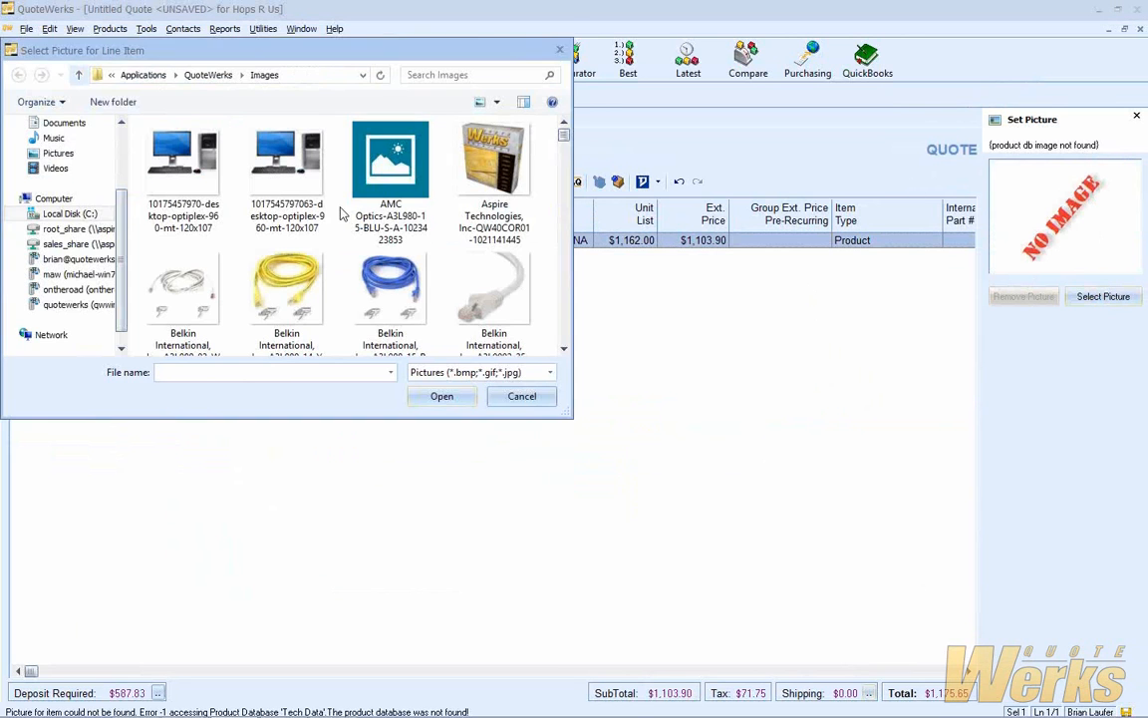
{"action": "double_click", "coordinate": [361, 255]}
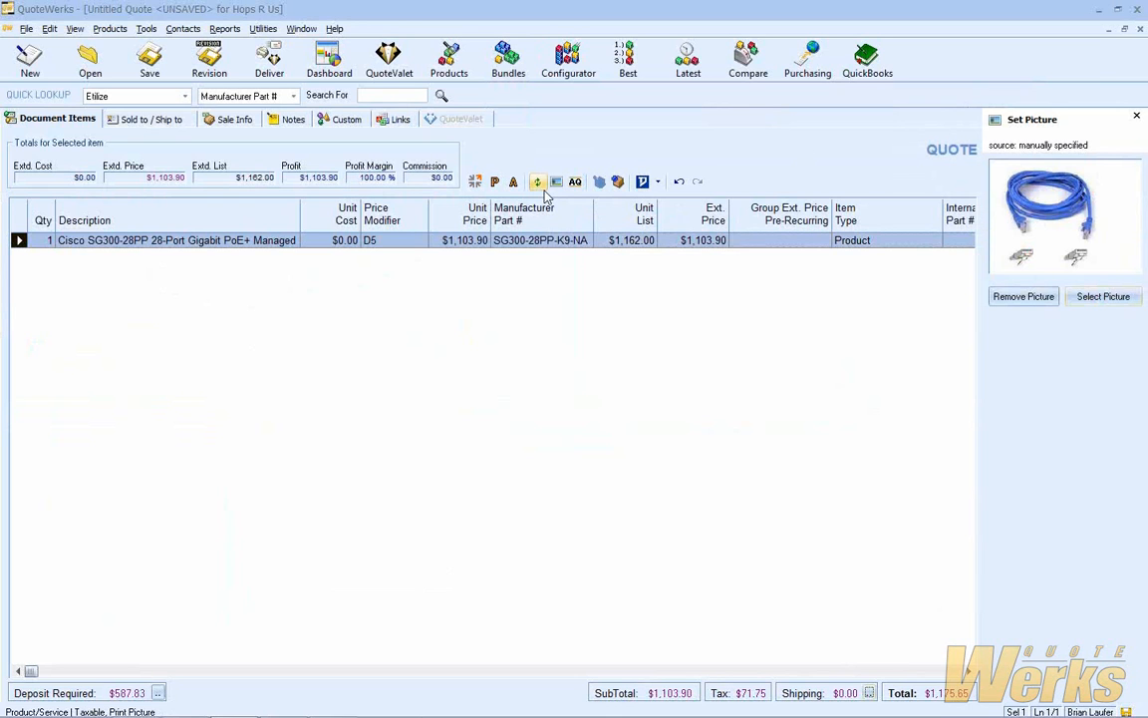
Try assigning the desktop-optiplex-960 image to product 13A21 in Our Products with its Print Picture option, cancel the edit, and close the picture pane
{"action": "left_click", "coordinate": [448, 57]}
{"action": "left_click", "coordinate": [112, 116]}
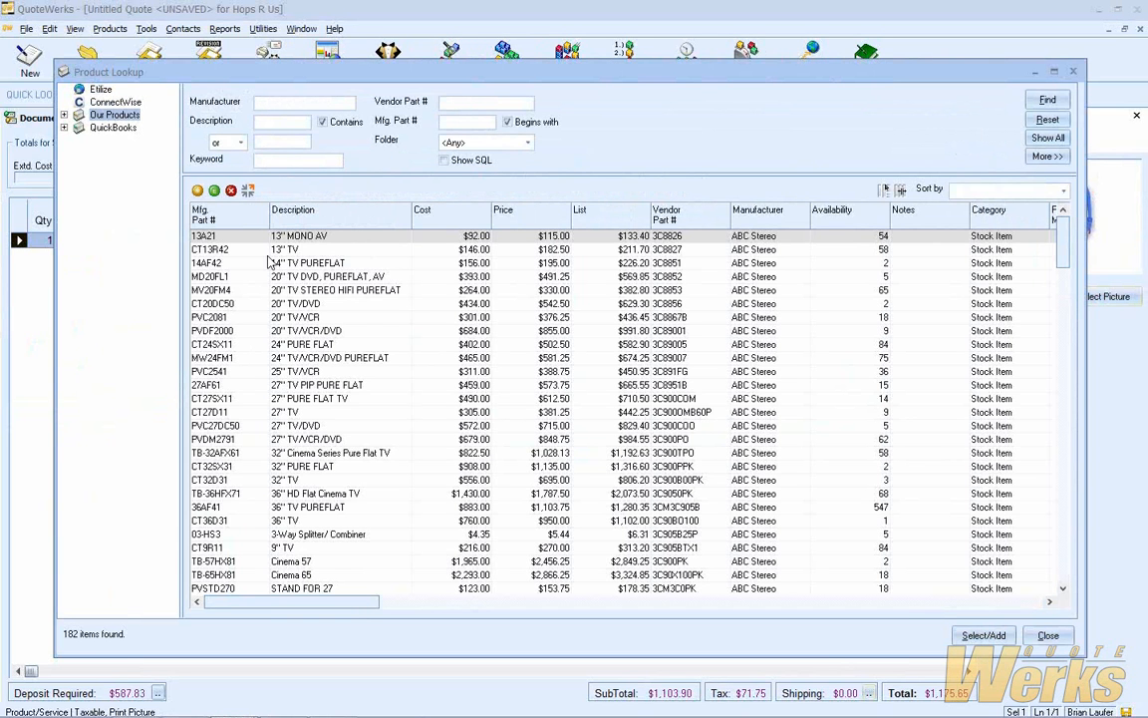
{"action": "double_click", "coordinate": [351, 243]}
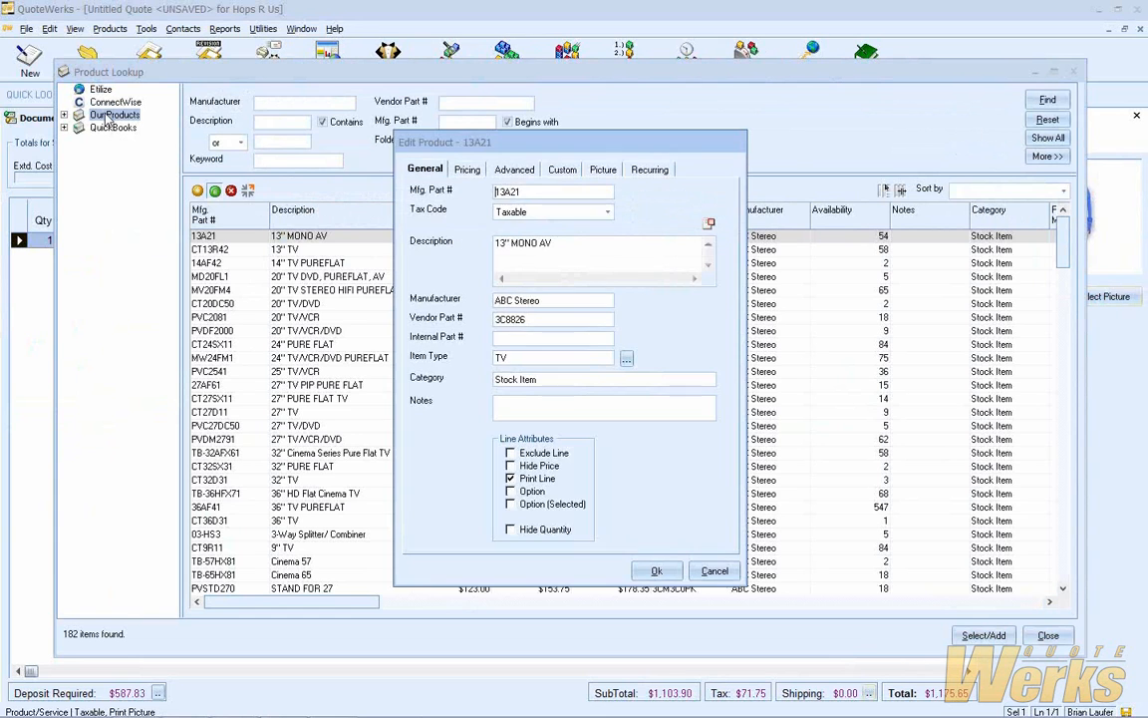
{"action": "left_click", "coordinate": [603, 169]}
{"action": "left_click", "coordinate": [720, 211]}
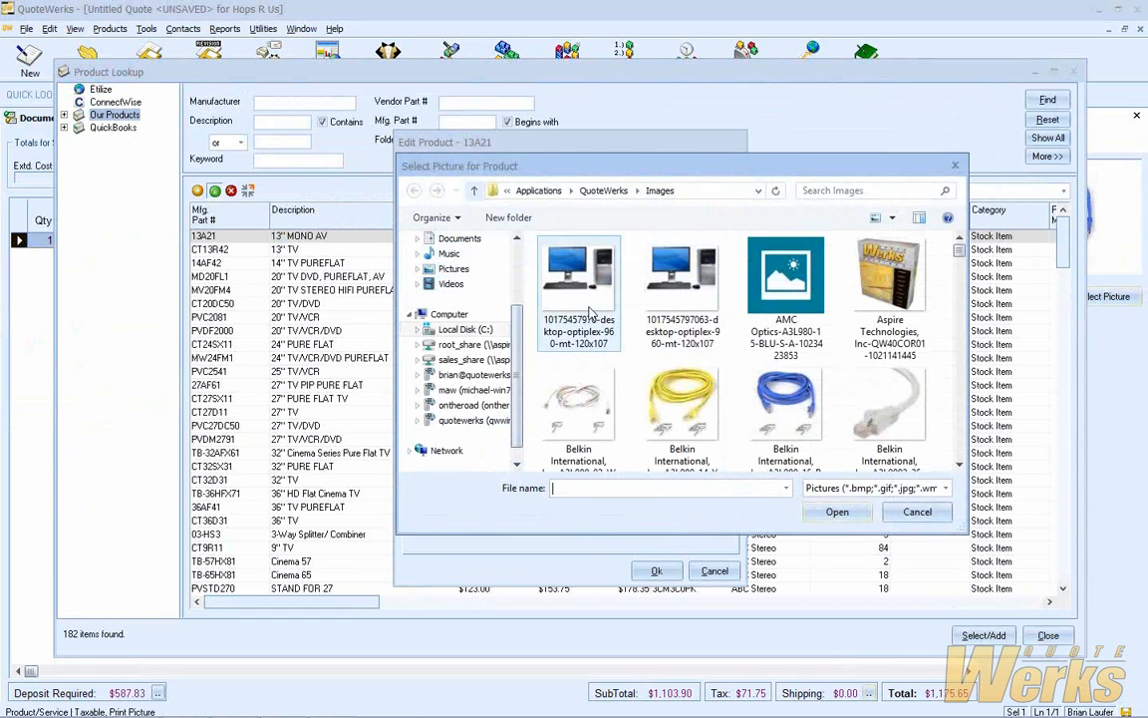
{"action": "double_click", "coordinate": [579, 284]}
{"action": "left_click", "coordinate": [414, 229]}
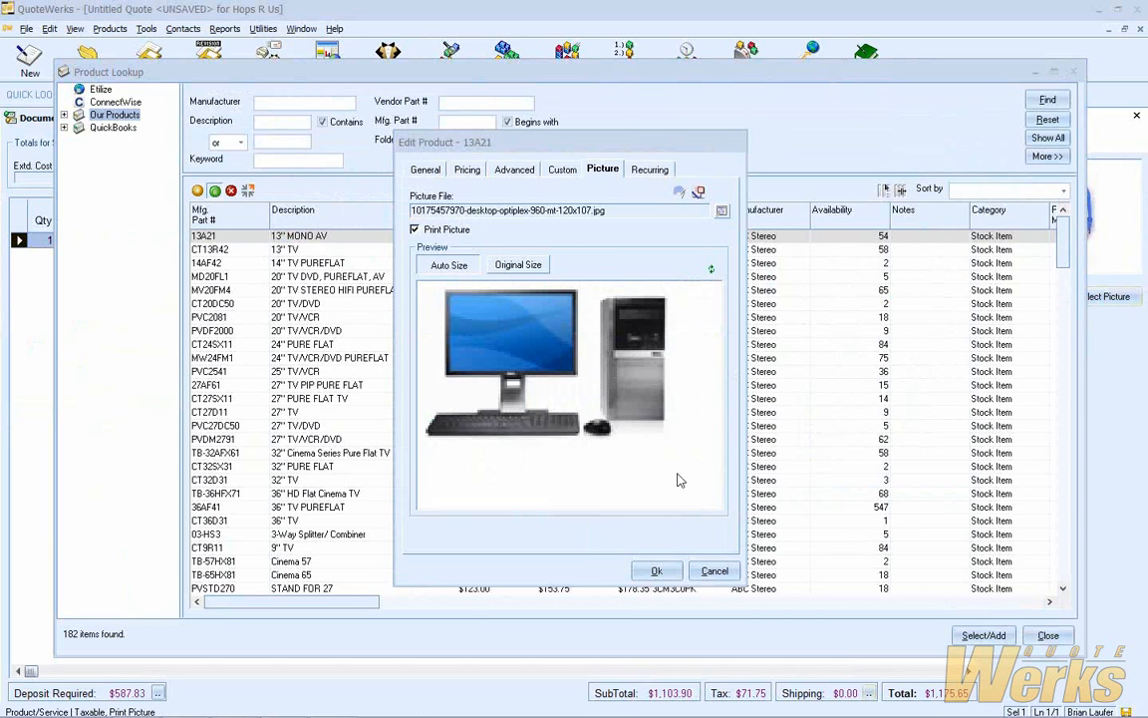
{"action": "left_click", "coordinate": [715, 570]}
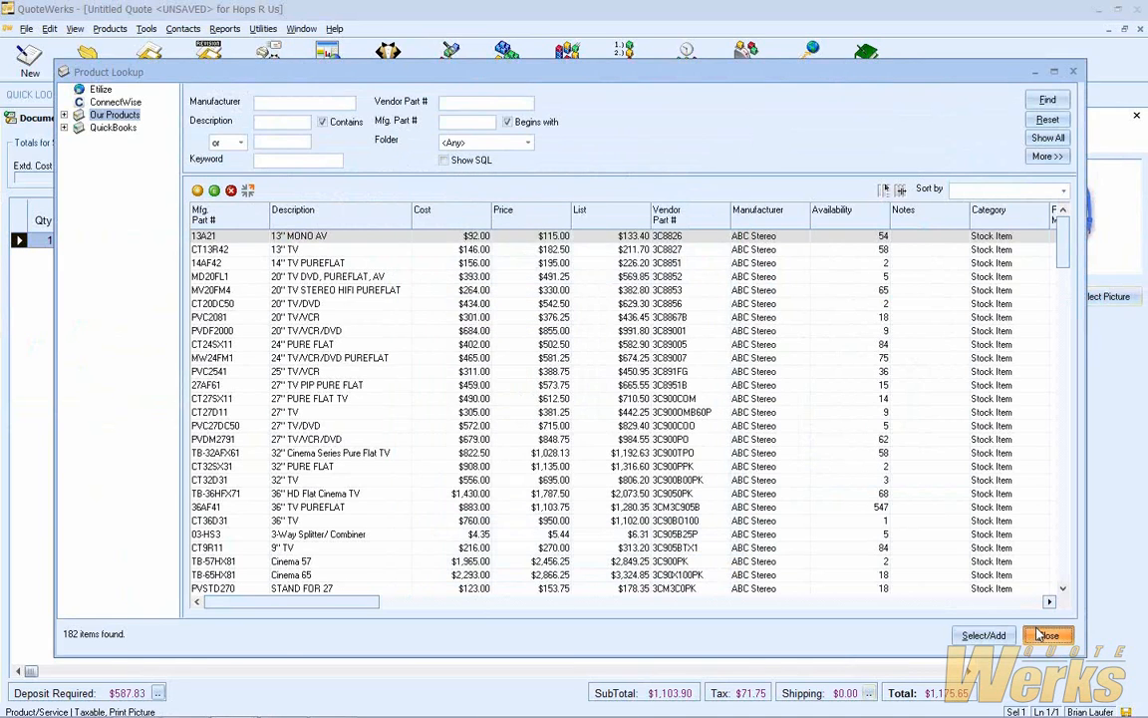
{"action": "left_click", "coordinate": [1049, 636]}
{"action": "left_click", "coordinate": [1137, 117]}
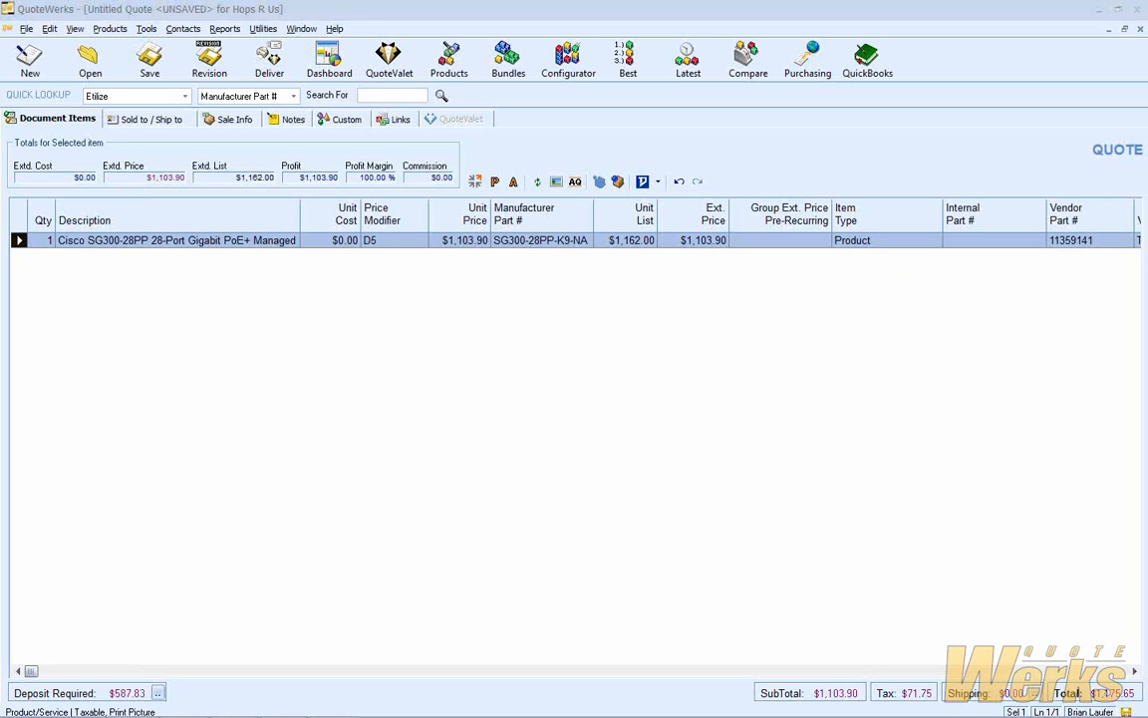
Review the ConnectWise setup's opportunity defaults and the options for representing recurring grouped bundles, and leave without saving
{"action": "left_click", "coordinate": [190, 31]}
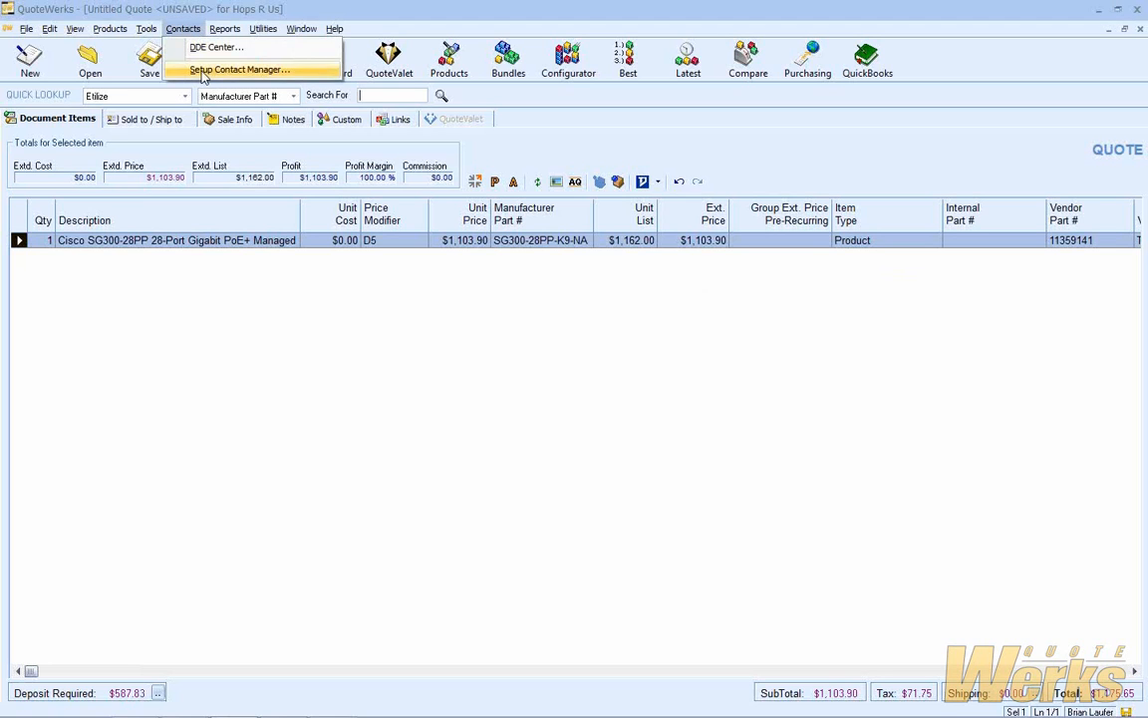
{"action": "left_click", "coordinate": [187, 67]}
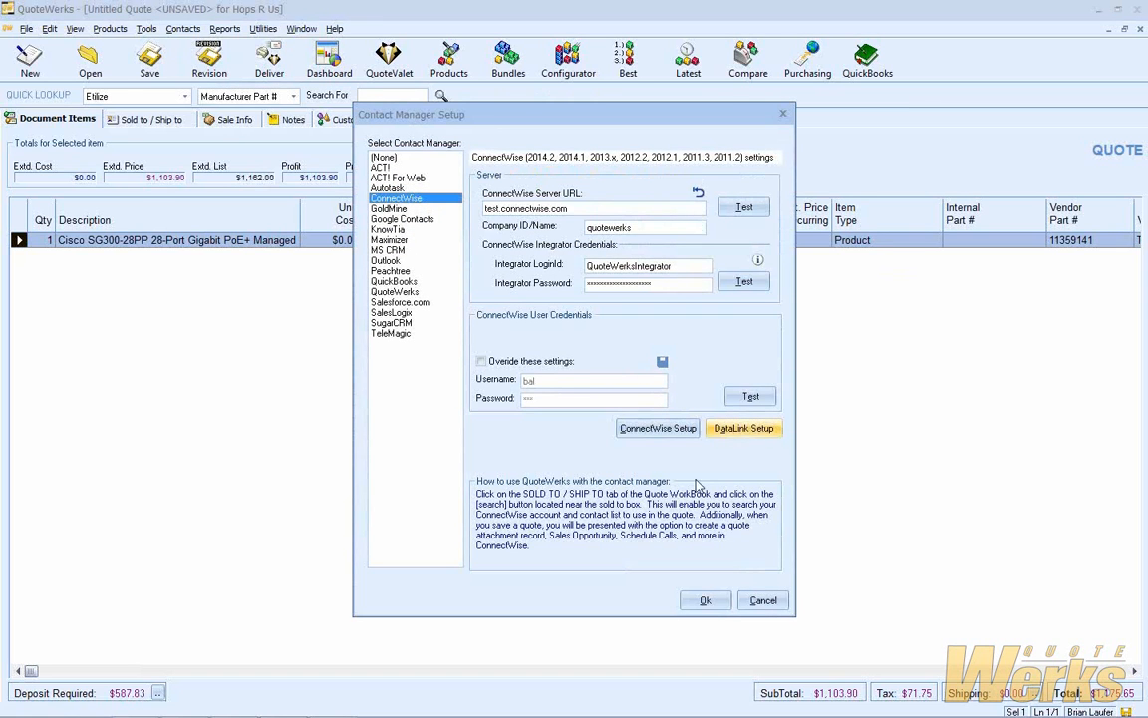
{"action": "left_click", "coordinate": [658, 429]}
{"action": "left_click", "coordinate": [401, 116]}
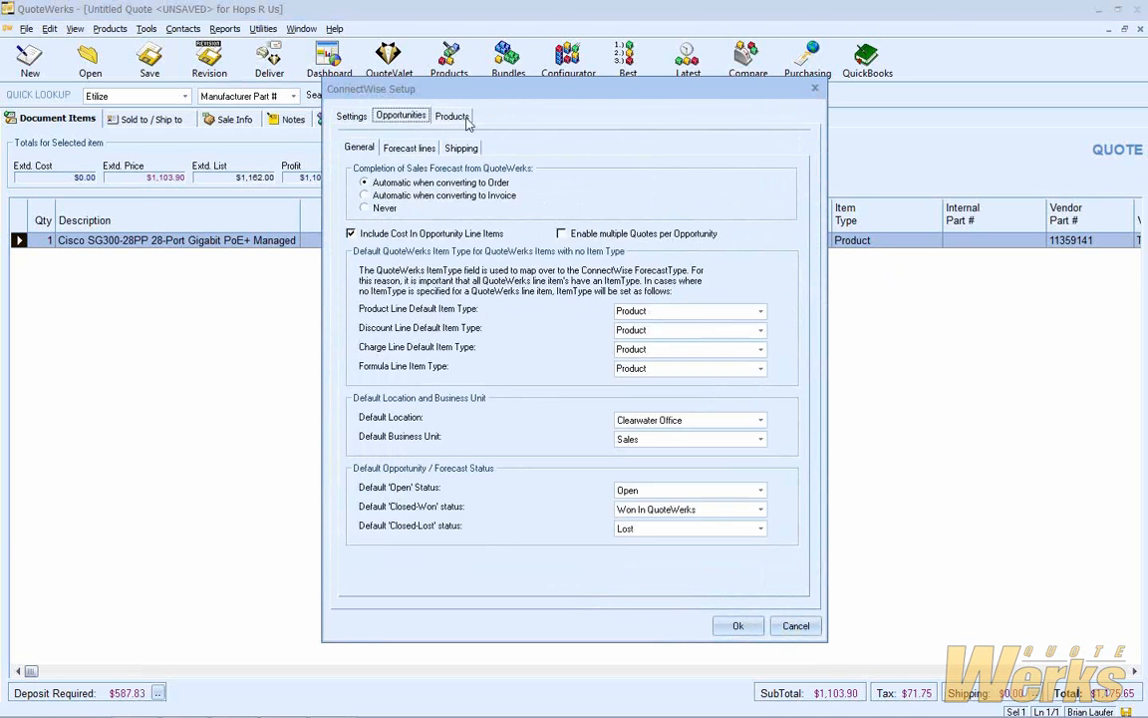
{"action": "left_click", "coordinate": [452, 115]}
{"action": "left_click", "coordinate": [411, 147]}
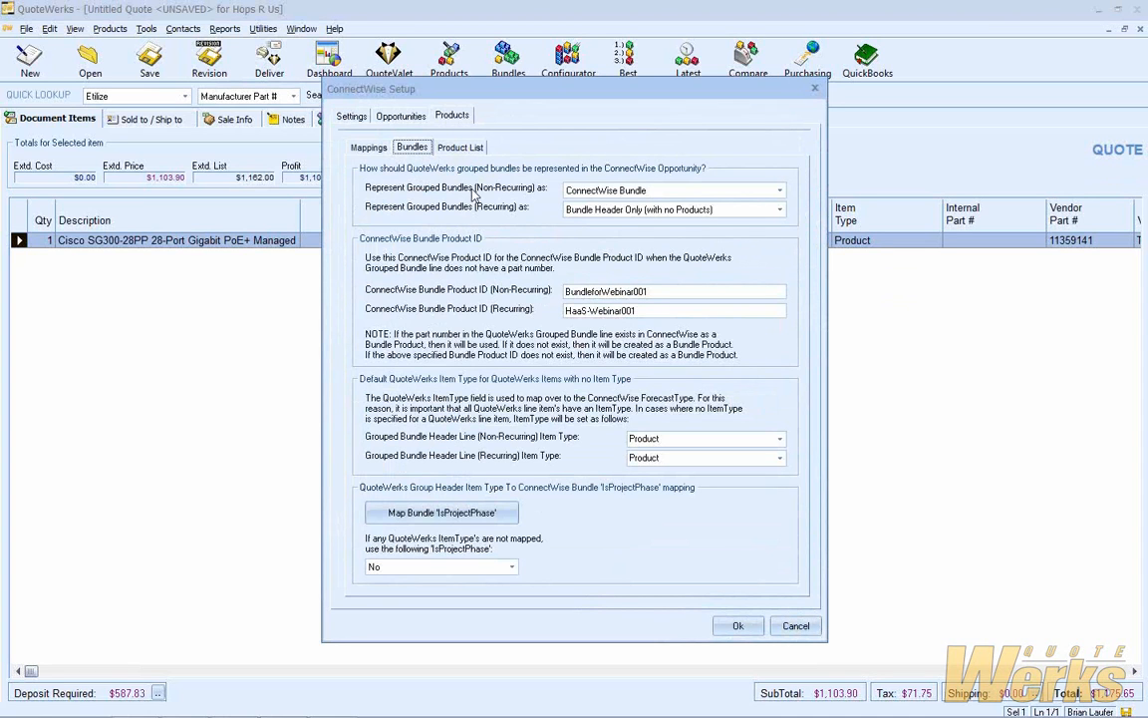
{"action": "left_click", "coordinate": [630, 209]}
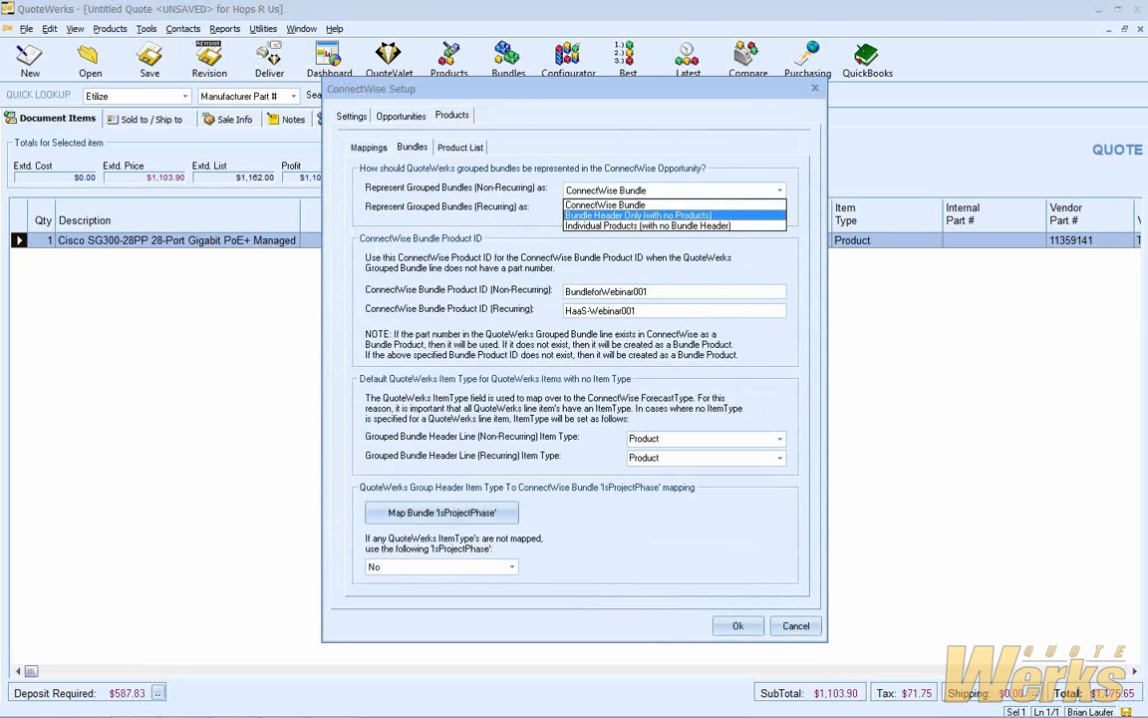
{"action": "key", "text": "Return"}
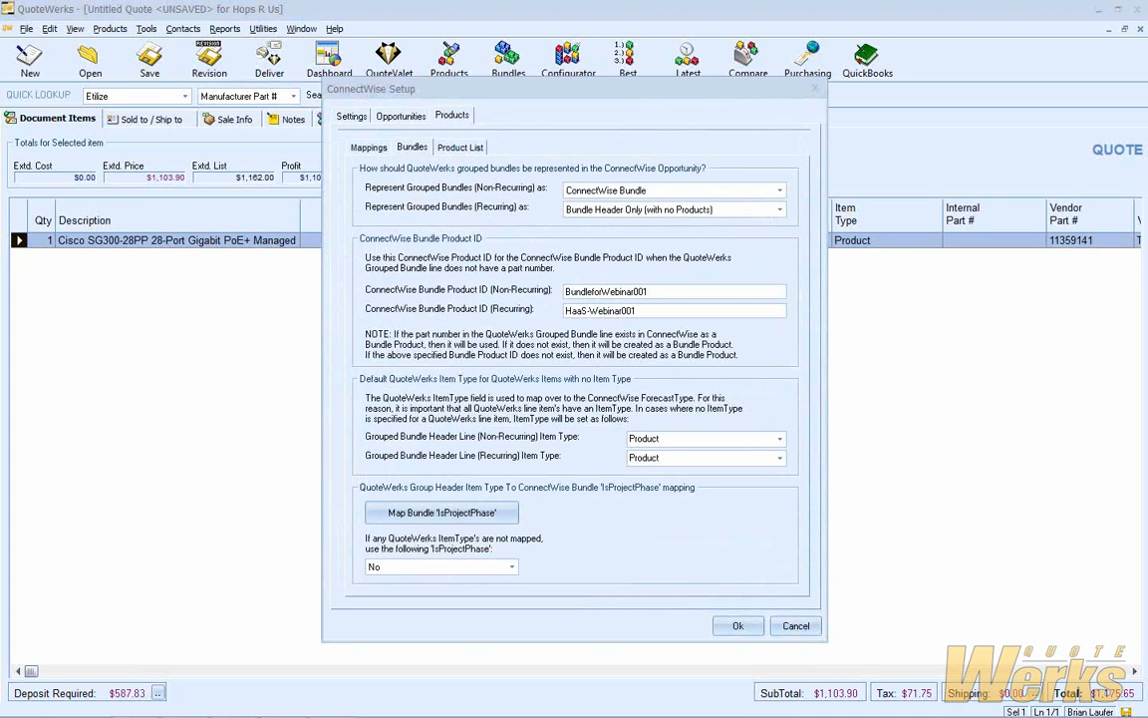
{"action": "left_click", "coordinate": [795, 625]}
{"action": "left_click", "coordinate": [764, 601]}
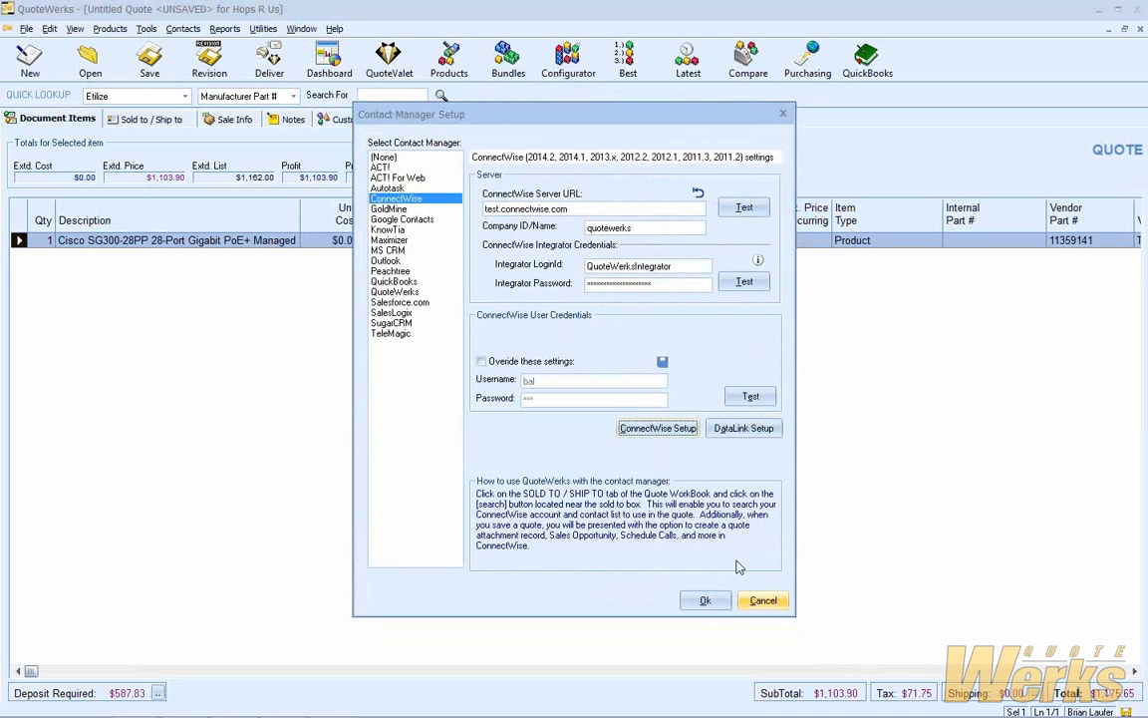
Start a new quote and enter New CW Contact as the client company and WEbinar Contact as the contact
{"action": "left_click", "coordinate": [32, 65]}
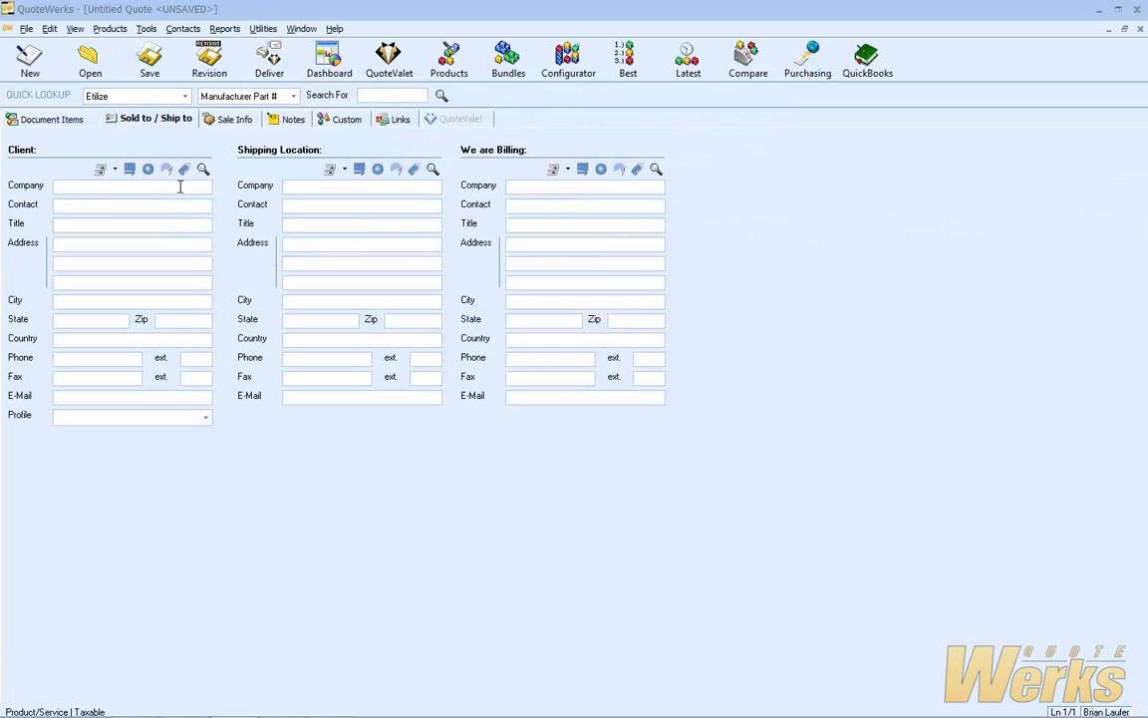
{"action": "type", "text": "New CW Contact"}
{"action": "left_click", "coordinate": [174, 206]}
{"action": "type", "text": "WEbinar Contact"}
Fill in the client's street address, city, state and zip code, and create the client as a new contact in ConnectWise
{"action": "left_click", "coordinate": [79, 242]}
{"action": "type", "text": "123 Elm St"}
{"action": "left_click", "coordinate": [75, 301]}
{"action": "type", "text": "ndo"}
{"action": "key", "text": "Tab"}
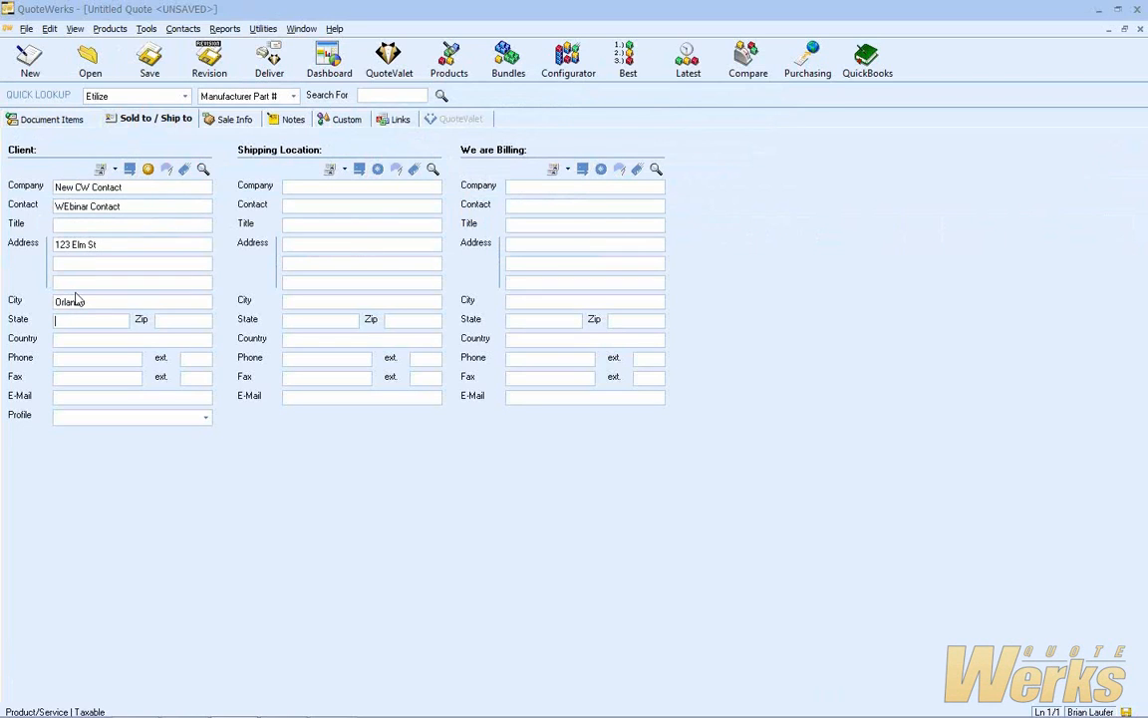
{"action": "type", "text": "FL"}
{"action": "key", "text": "Tab"}
{"action": "type", "text": "32819"}
{"action": "left_click", "coordinate": [149, 172]}
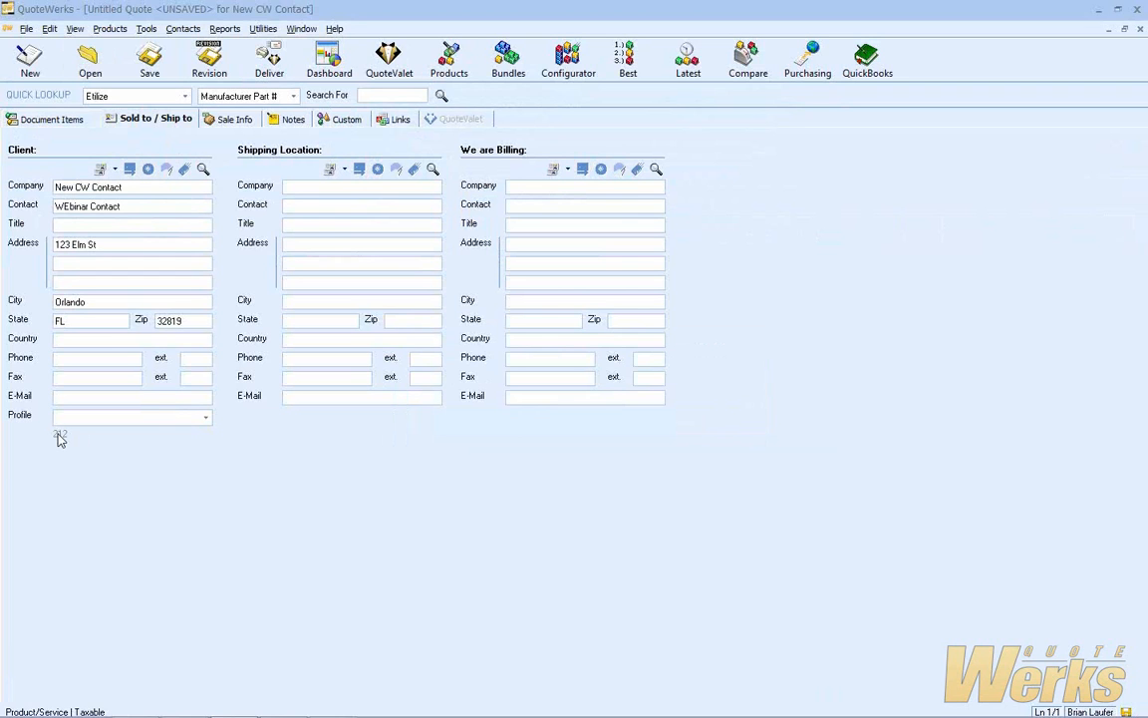
{"action": "mouse_move", "coordinate": [59, 439]}
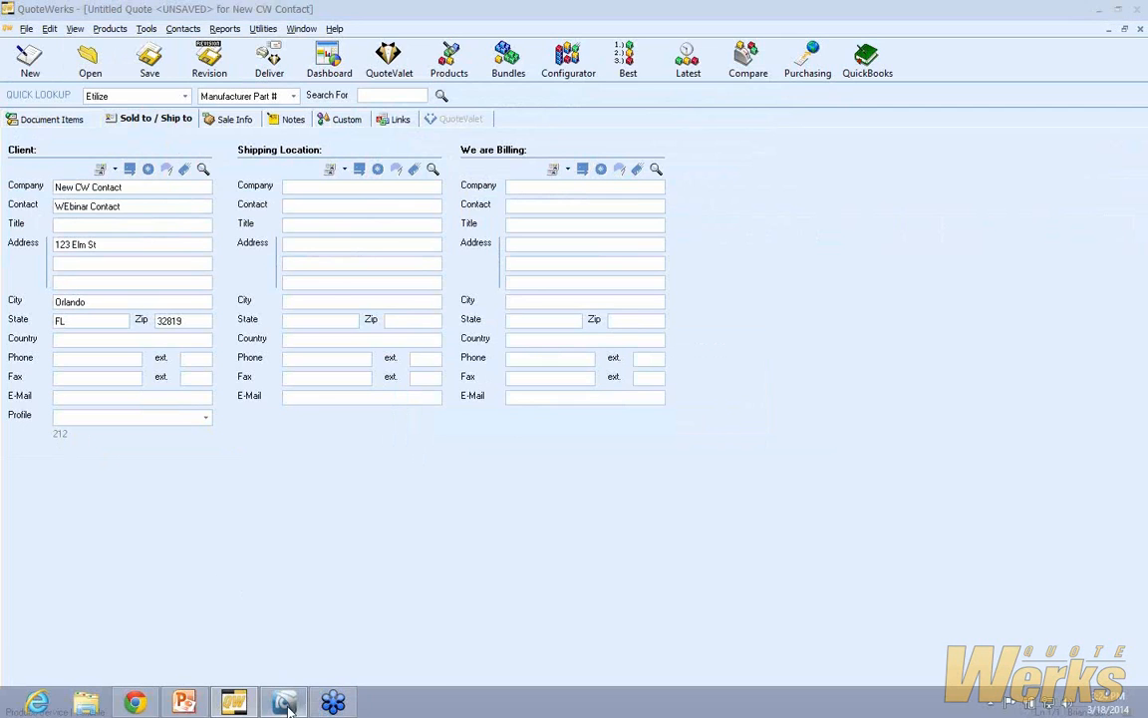
Switch to ConnectWise, search the companies for "new cw", and view the New CW Contact record
{"action": "left_click", "coordinate": [286, 704]}
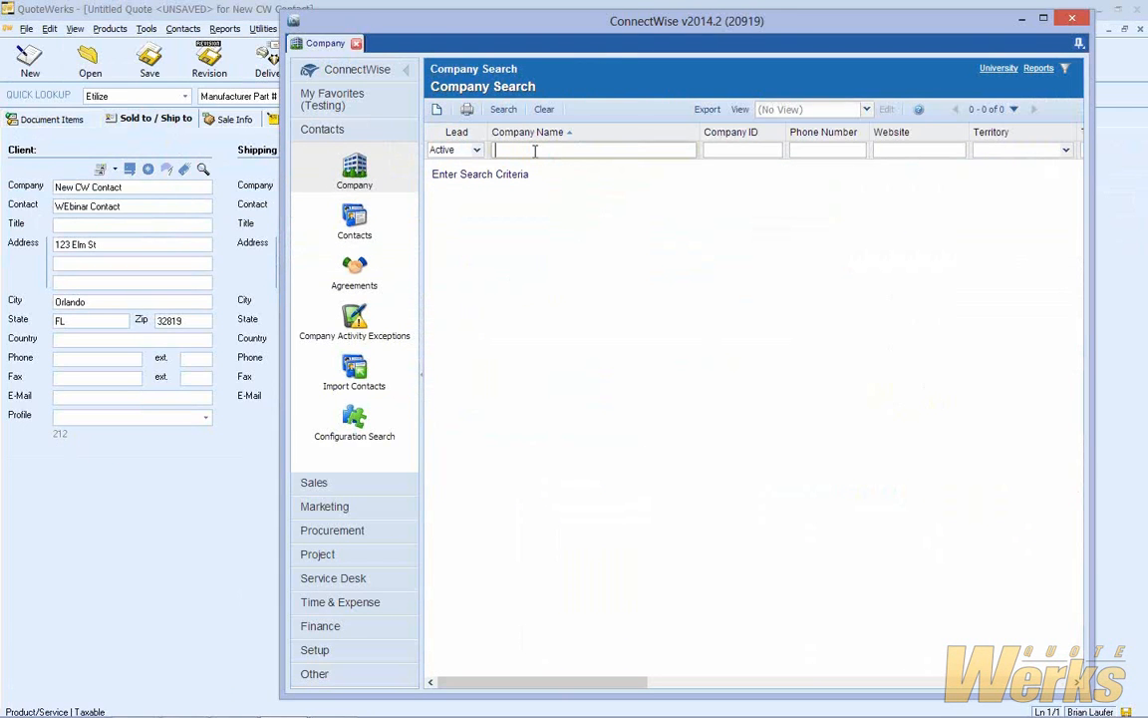
{"action": "type", "text": "new cont"}
{"action": "key", "text": "Return"}
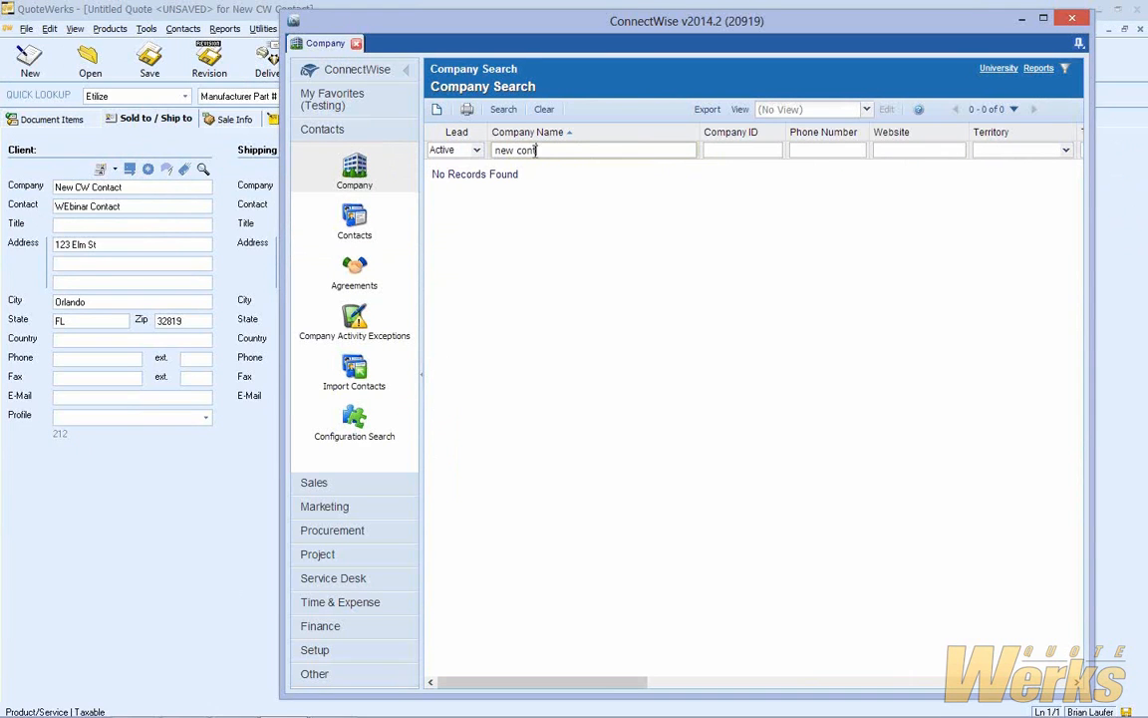
{"action": "key", "text": "BackSpace"}
{"action": "key", "text": "BackSpace"}
{"action": "key", "text": "BackSpace"}
{"action": "type", "text": "w"}
{"action": "key", "text": "Return"}
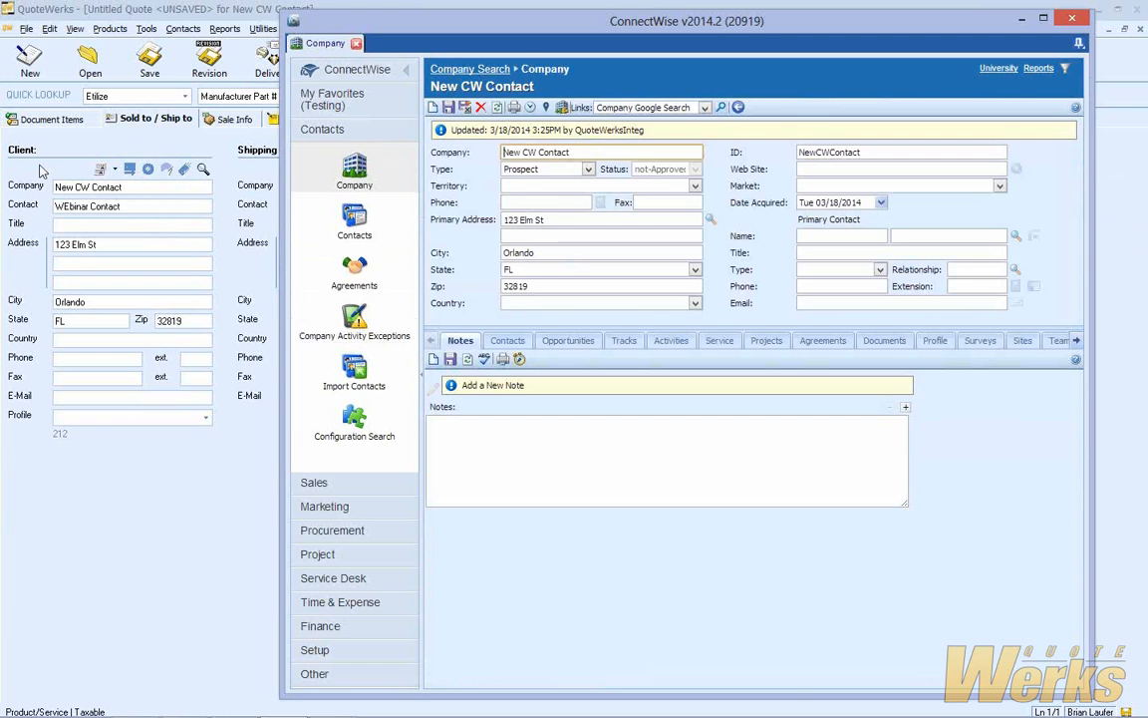
Return to QuoteWerks and review the column mappings of the ConnectWise product data source, leaving the setup without changes
{"action": "left_click", "coordinate": [128, 187]}
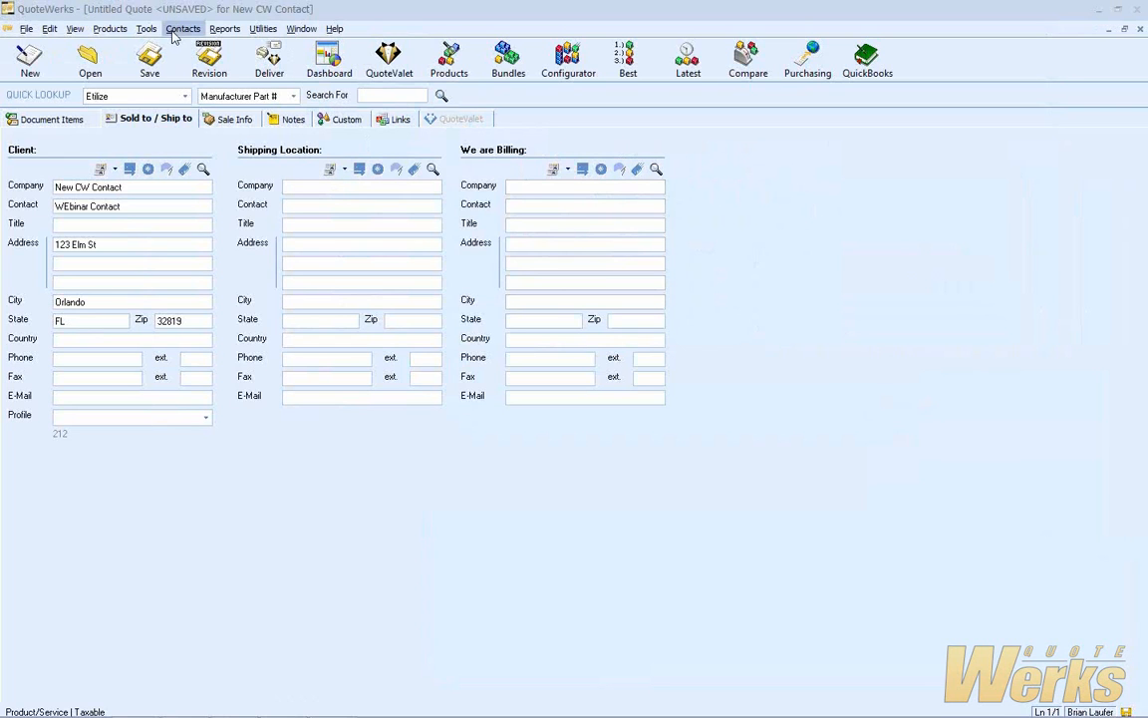
{"action": "left_click", "coordinate": [105, 30]}
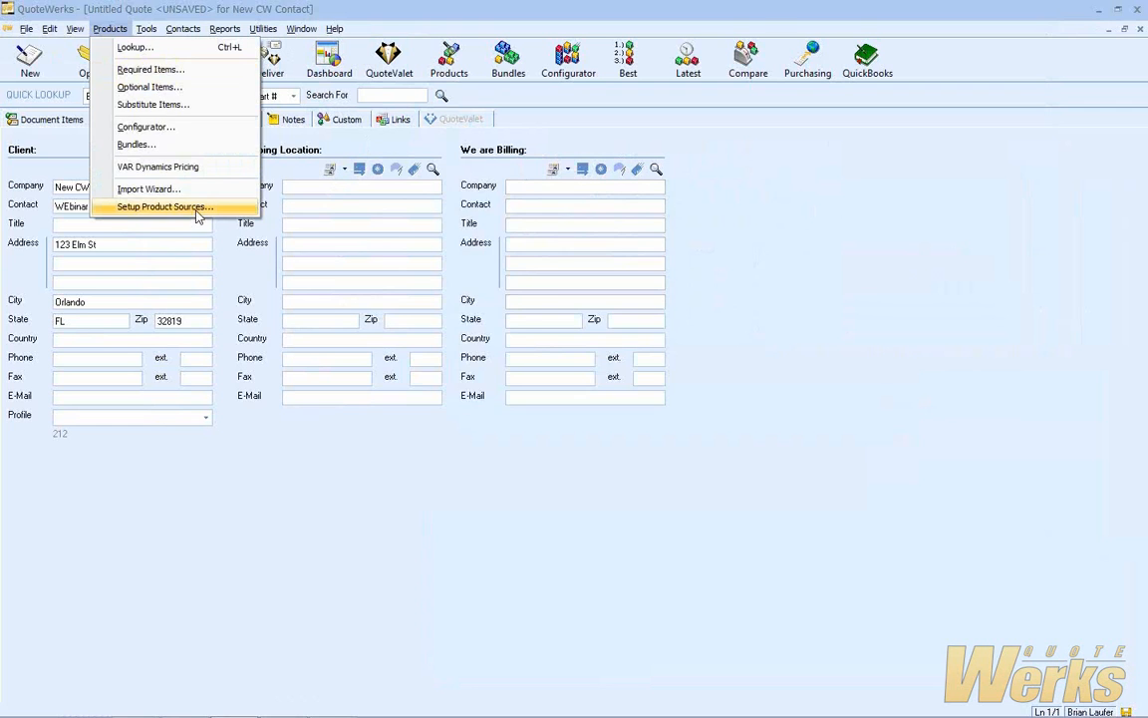
{"action": "left_click", "coordinate": [179, 206]}
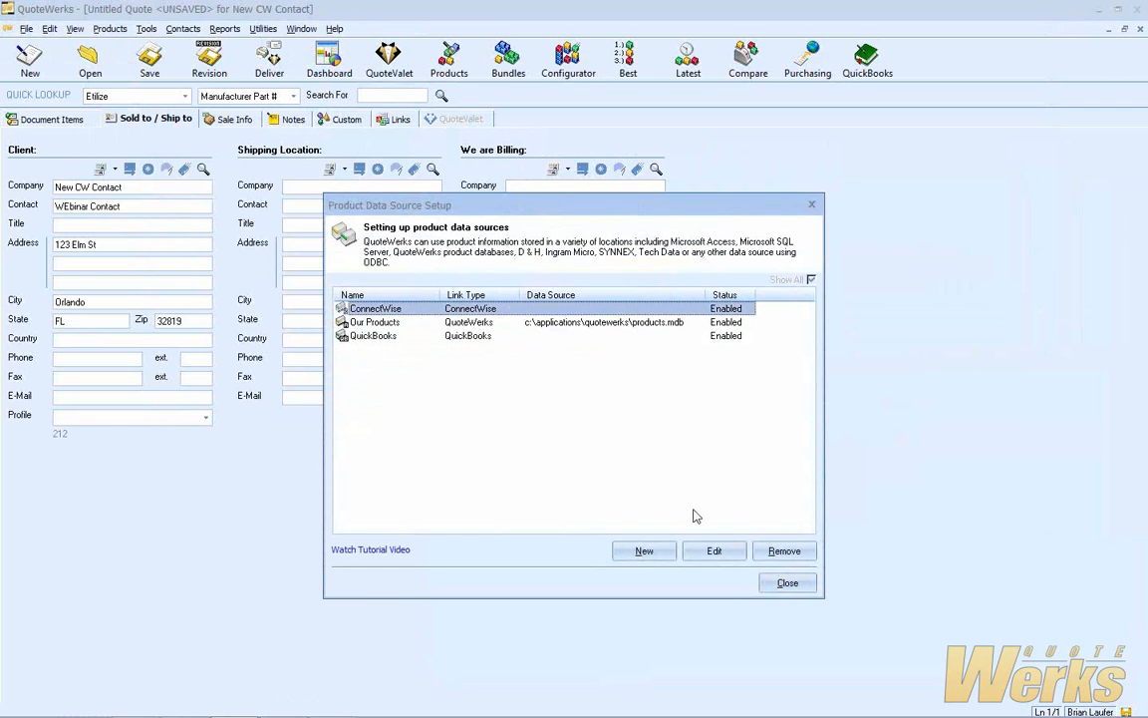
{"action": "left_click", "coordinate": [716, 551]}
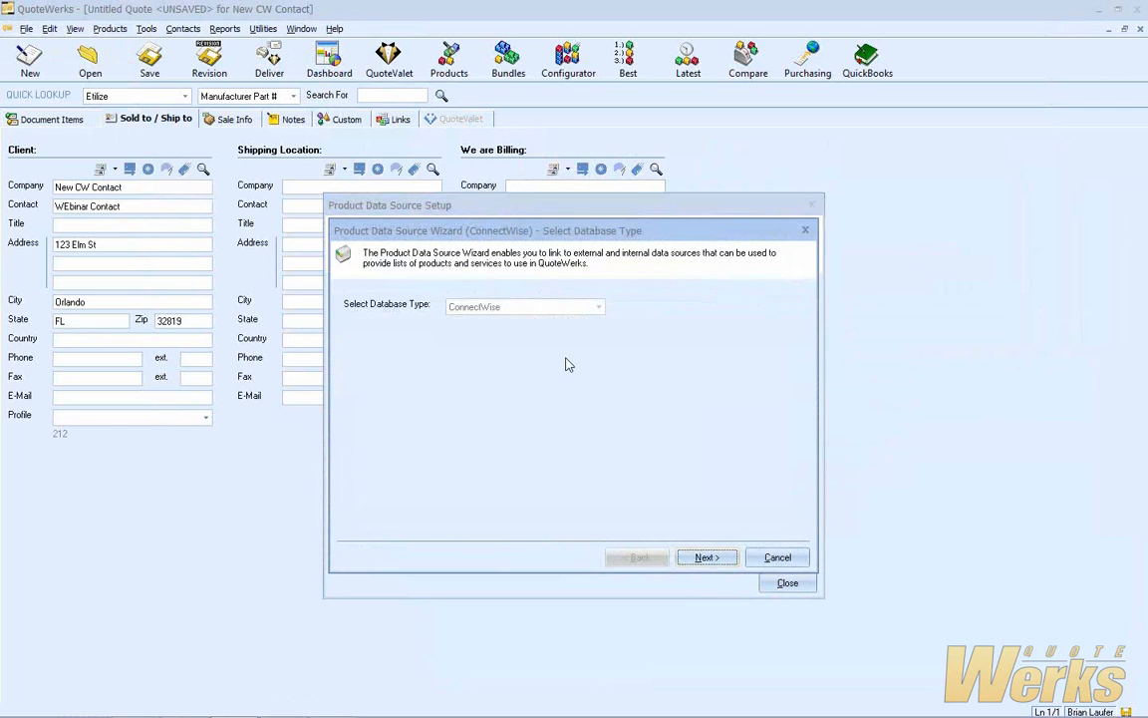
{"action": "left_click", "coordinate": [708, 557]}
{"action": "left_click", "coordinate": [707, 557]}
{"action": "left_click", "coordinate": [638, 557]}
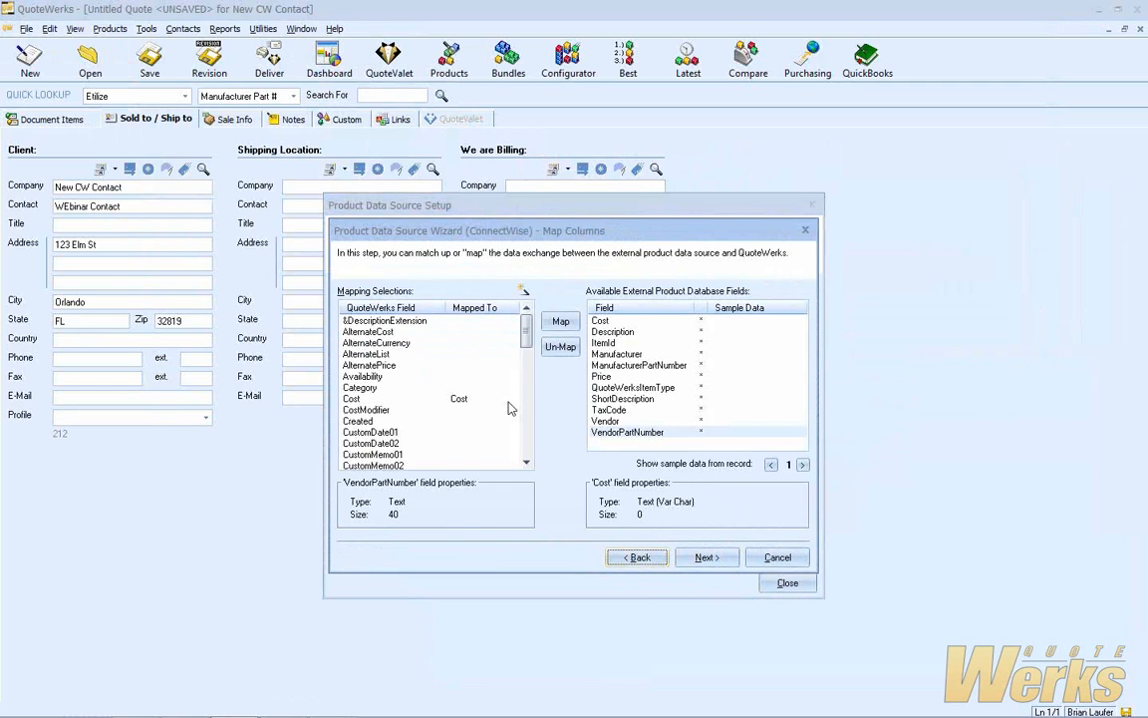
{"action": "scroll", "coordinate": [526, 369], "scroll_direction": "down", "scroll_amount": 1}
{"action": "scroll", "coordinate": [508, 384], "scroll_direction": "down", "scroll_amount": 12}
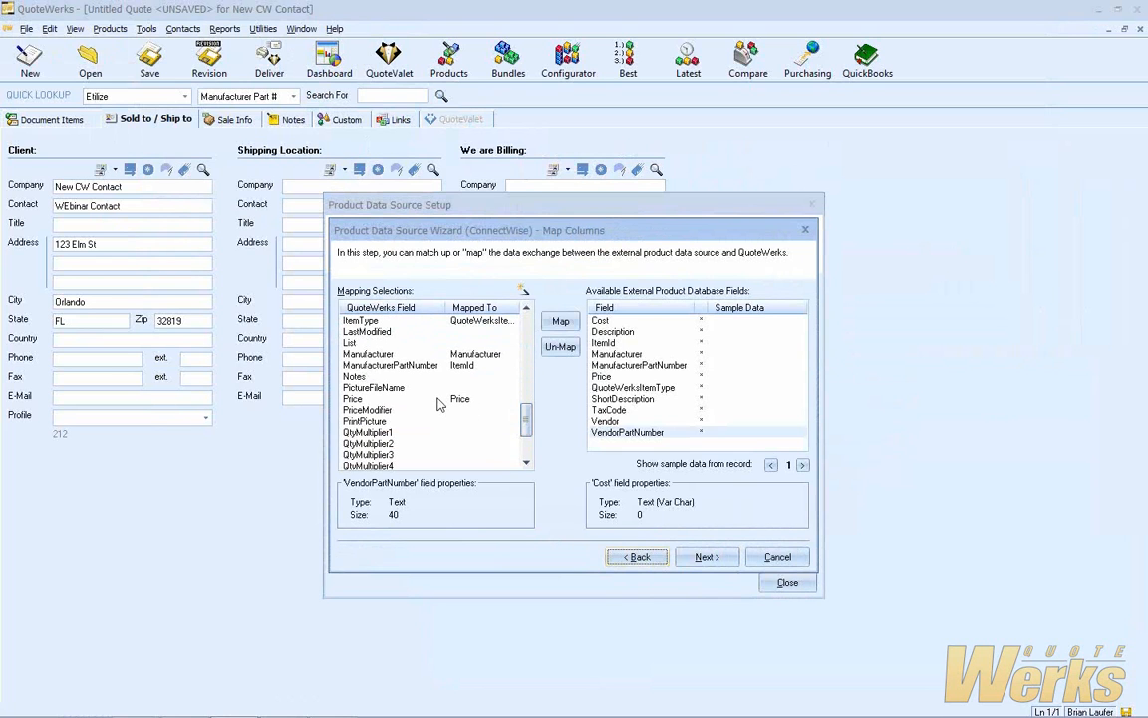
{"action": "key", "text": "alt+Tab"}
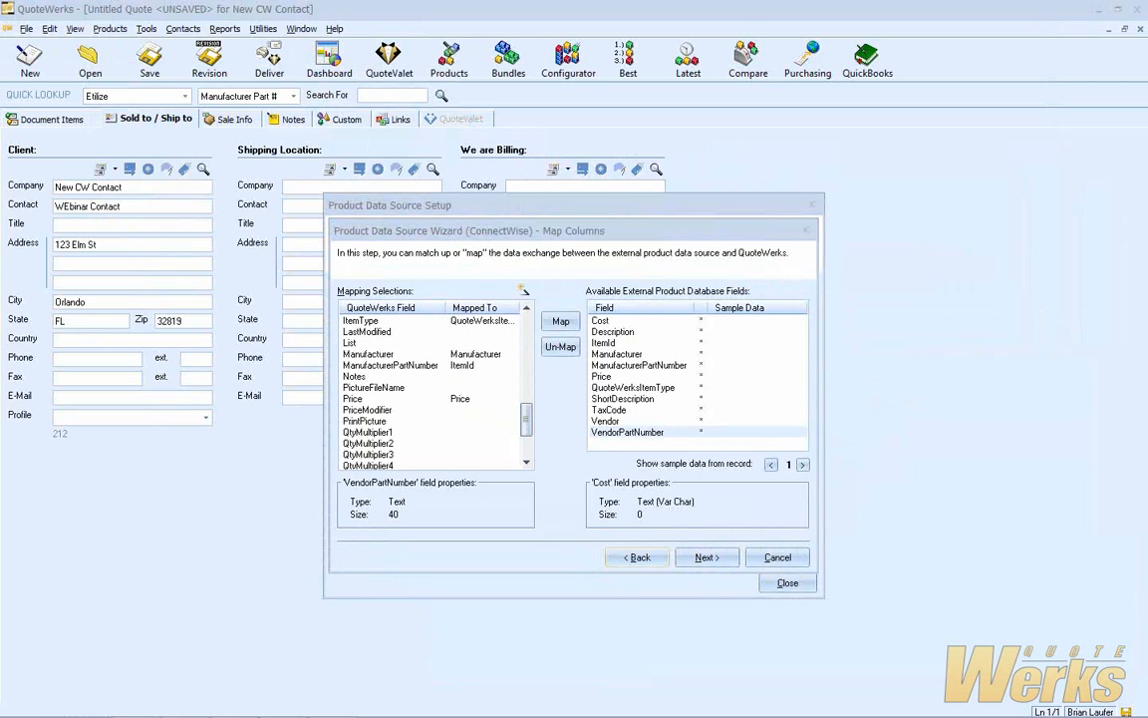
{"action": "left_click", "coordinate": [778, 558]}
{"action": "left_click", "coordinate": [788, 582]}
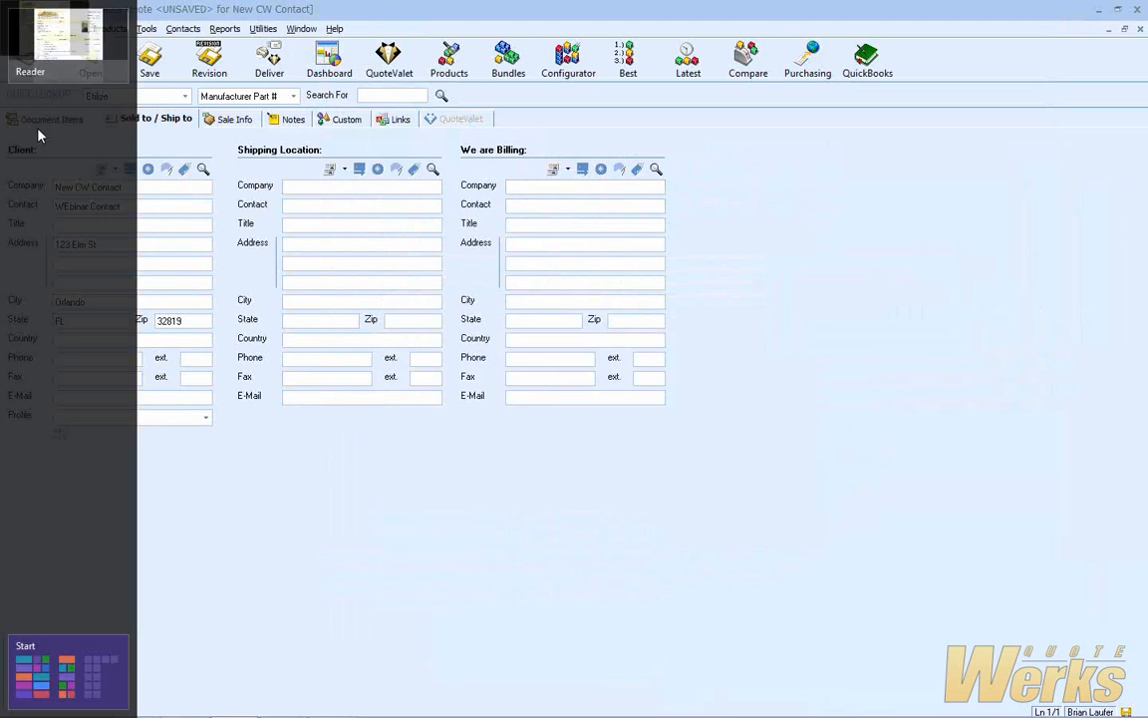
Inspect the DataLink mapping from the company tax rate to LocalTaxRate, cancel the contact manager setup, and show the quote's client details
{"action": "left_click", "coordinate": [47, 118]}
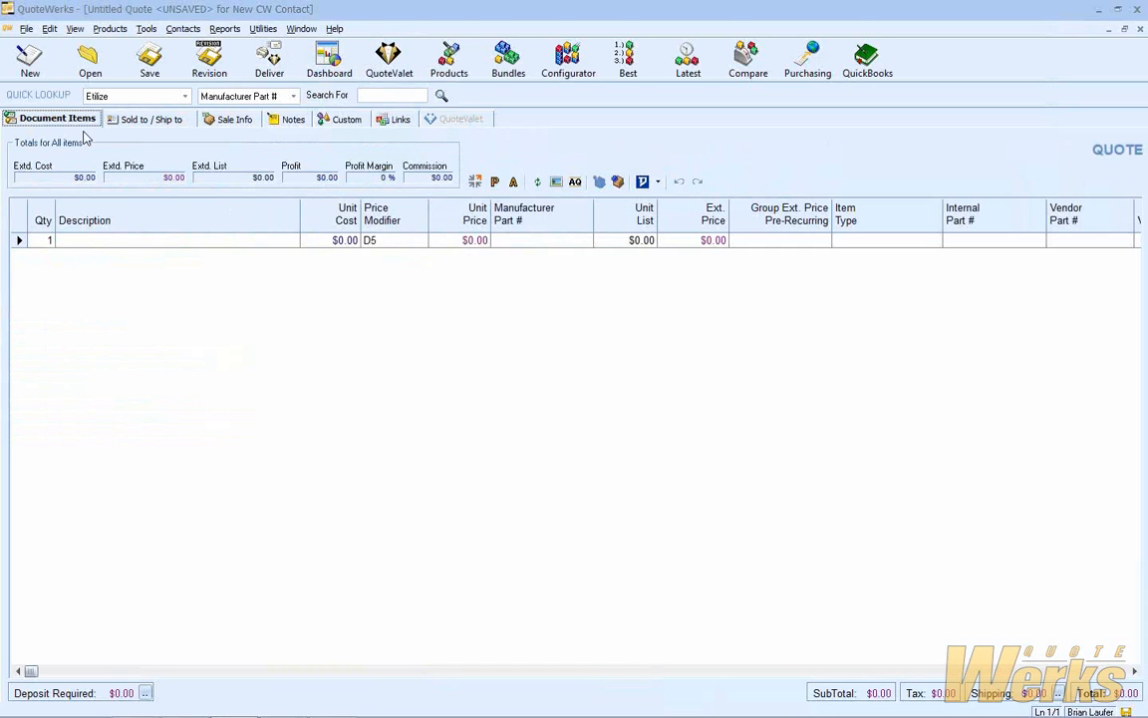
{"action": "left_click", "coordinate": [182, 27]}
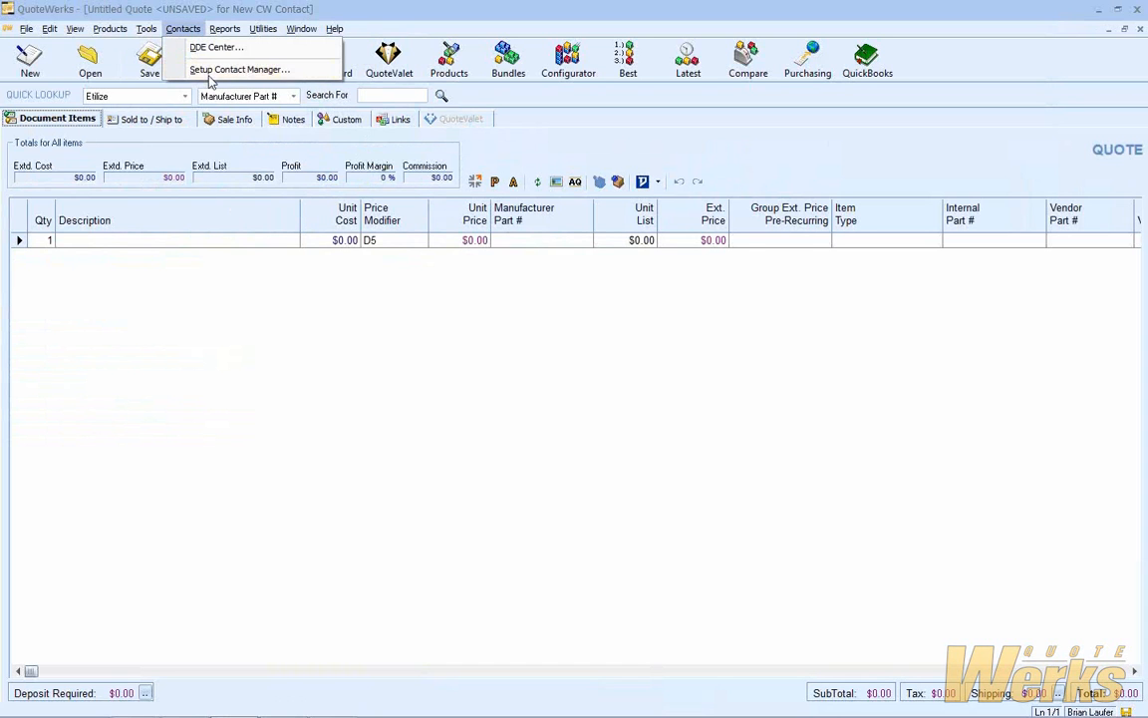
{"action": "left_click", "coordinate": [184, 67]}
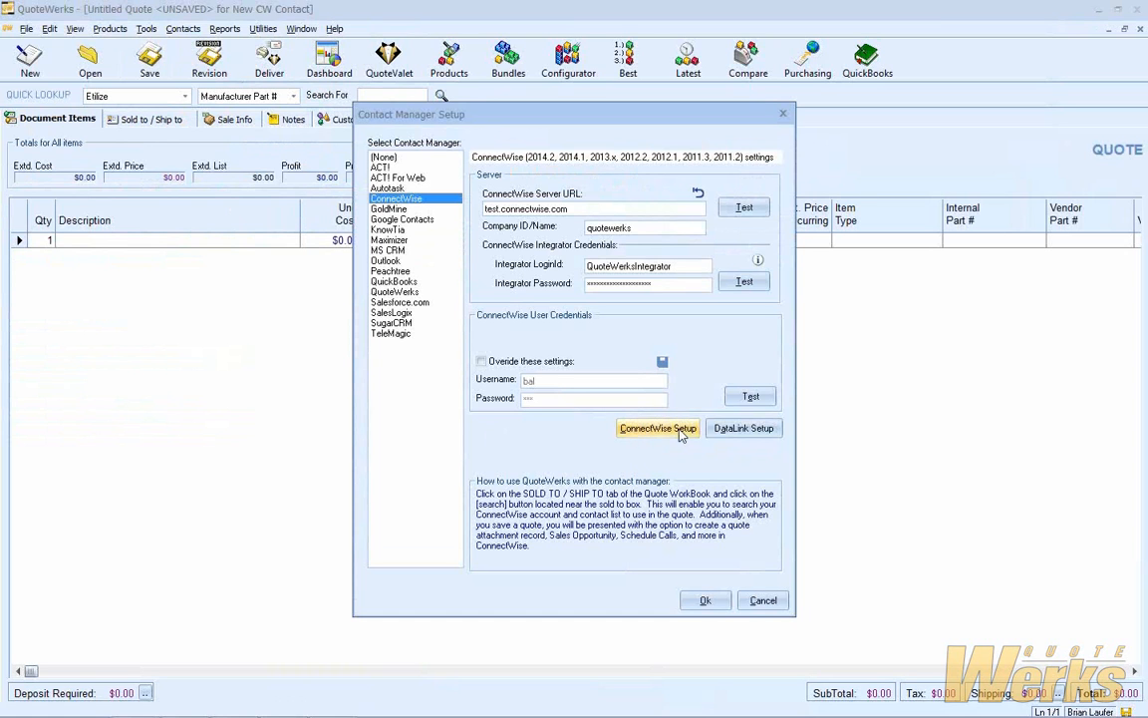
{"action": "left_click", "coordinate": [740, 430]}
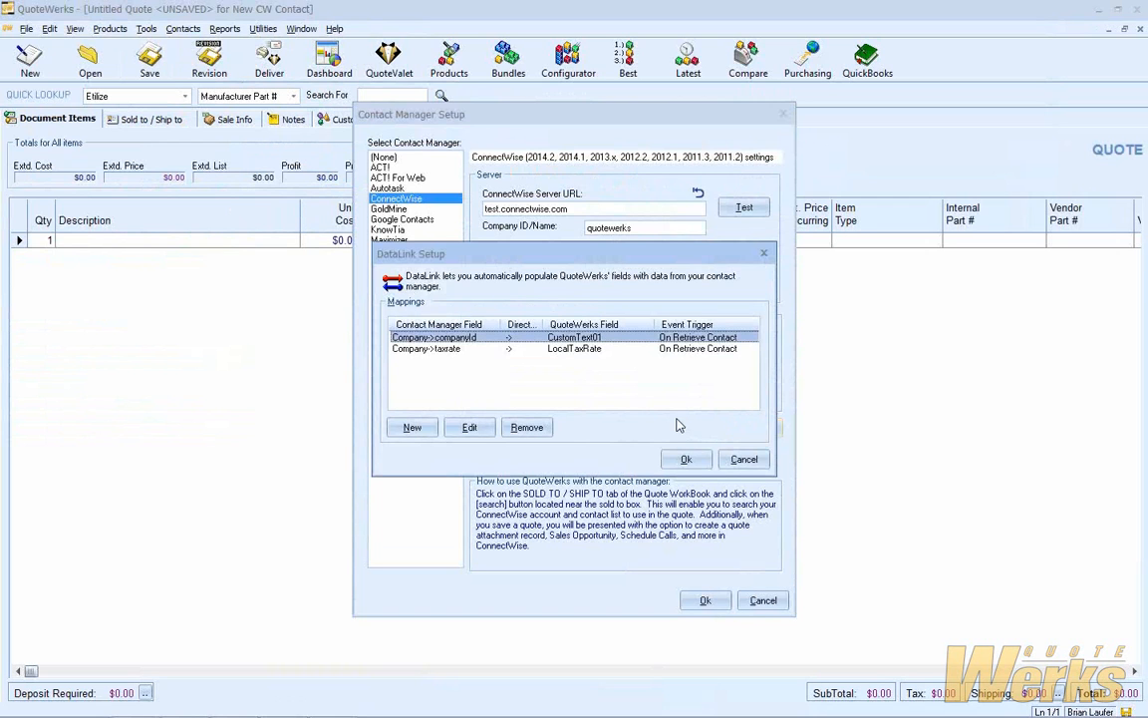
{"action": "left_click", "coordinate": [518, 349]}
{"action": "left_click", "coordinate": [467, 427]}
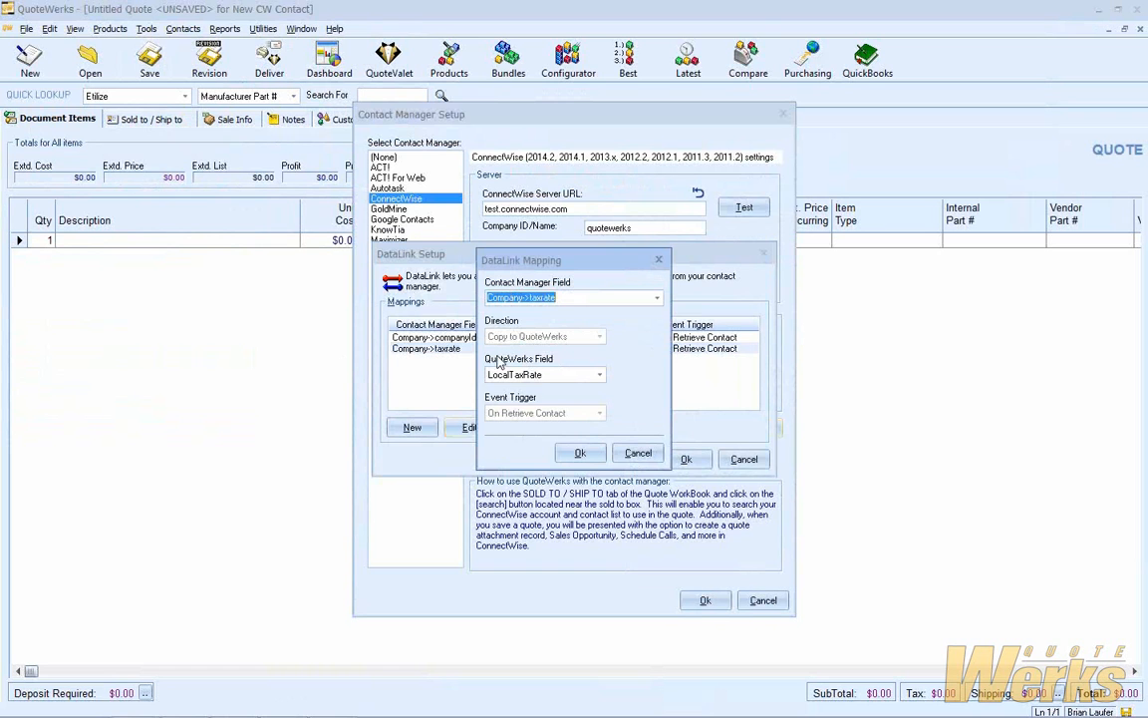
{"action": "left_click", "coordinate": [638, 453]}
{"action": "left_click", "coordinate": [743, 458]}
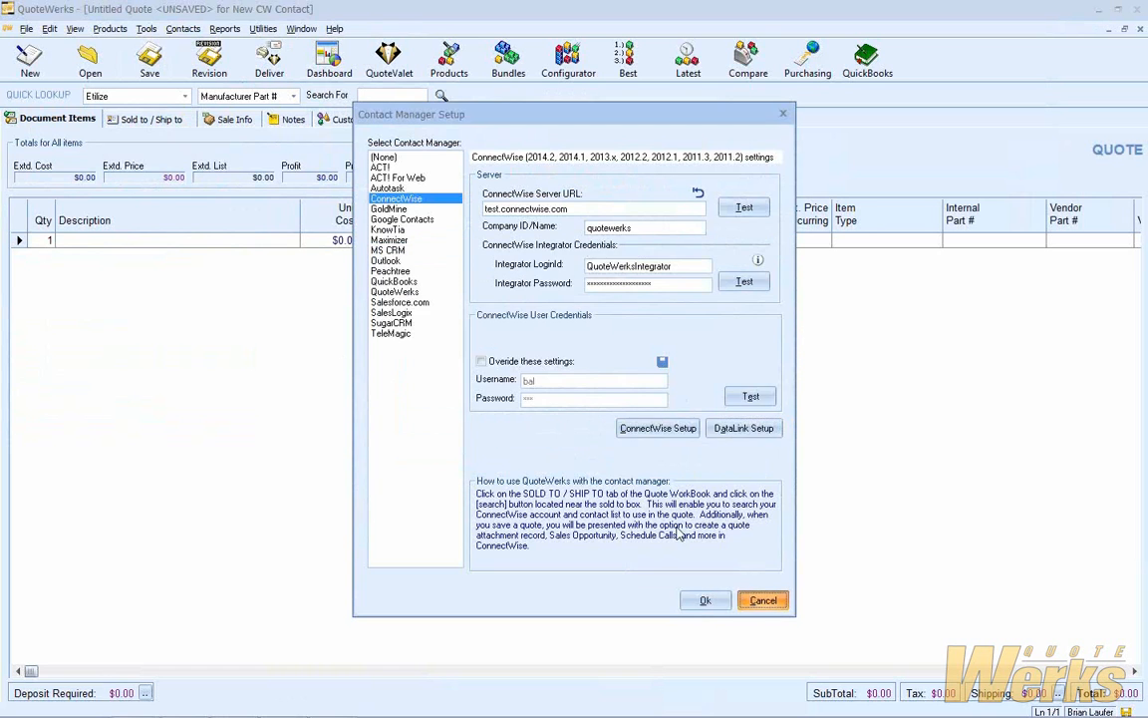
{"action": "left_click", "coordinate": [763, 601]}
{"action": "left_click", "coordinate": [173, 117]}
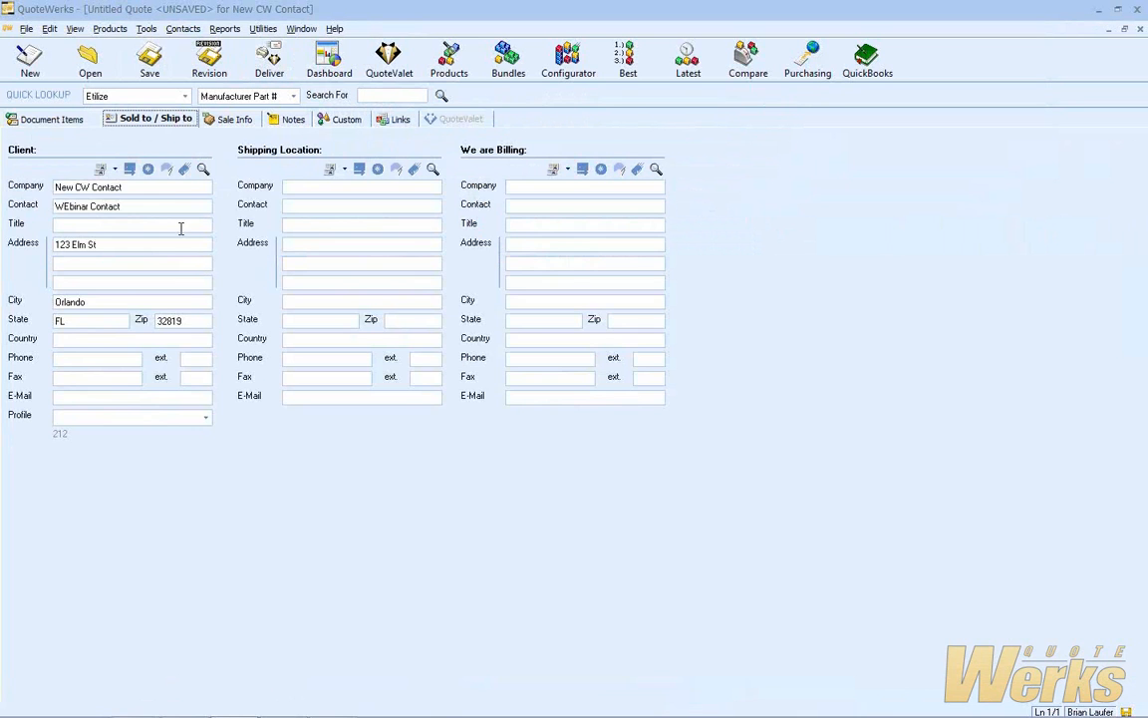
Look up the ConnectWise contacts for "aspire", insert one with its primary address as the quote's client, and check the sale's tax rate
{"action": "left_click", "coordinate": [229, 119]}
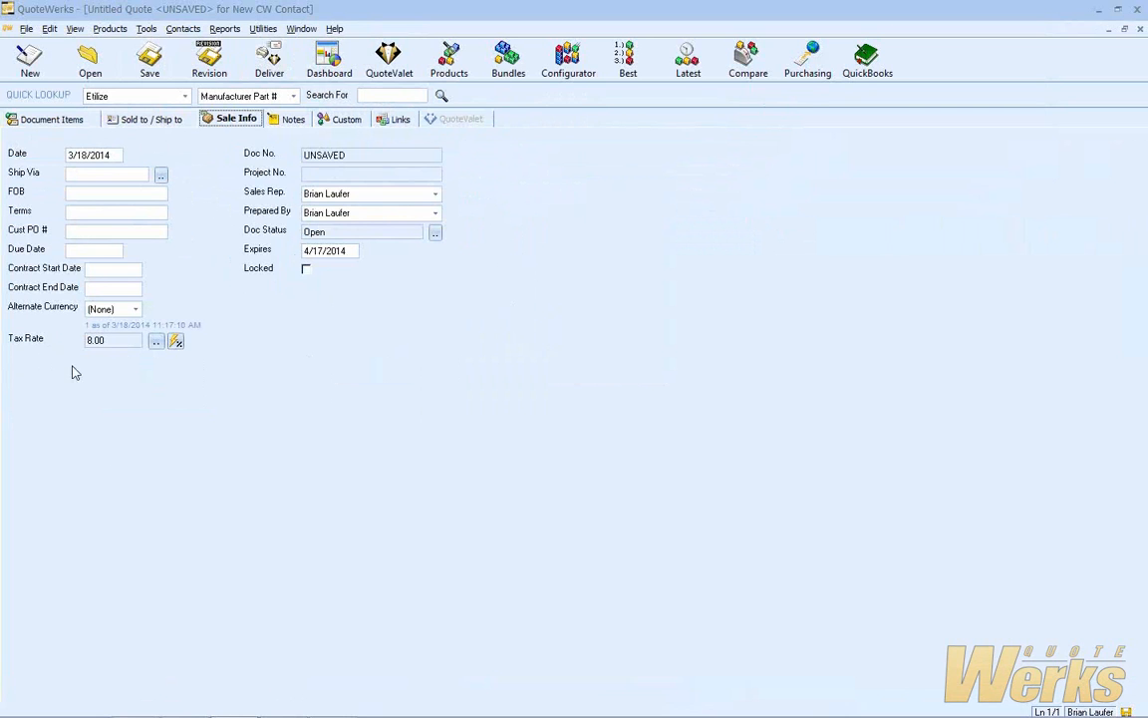
{"action": "left_click", "coordinate": [164, 122]}
{"action": "left_click", "coordinate": [202, 168]}
{"action": "type", "text": "aspire"}
{"action": "key", "text": "Return"}
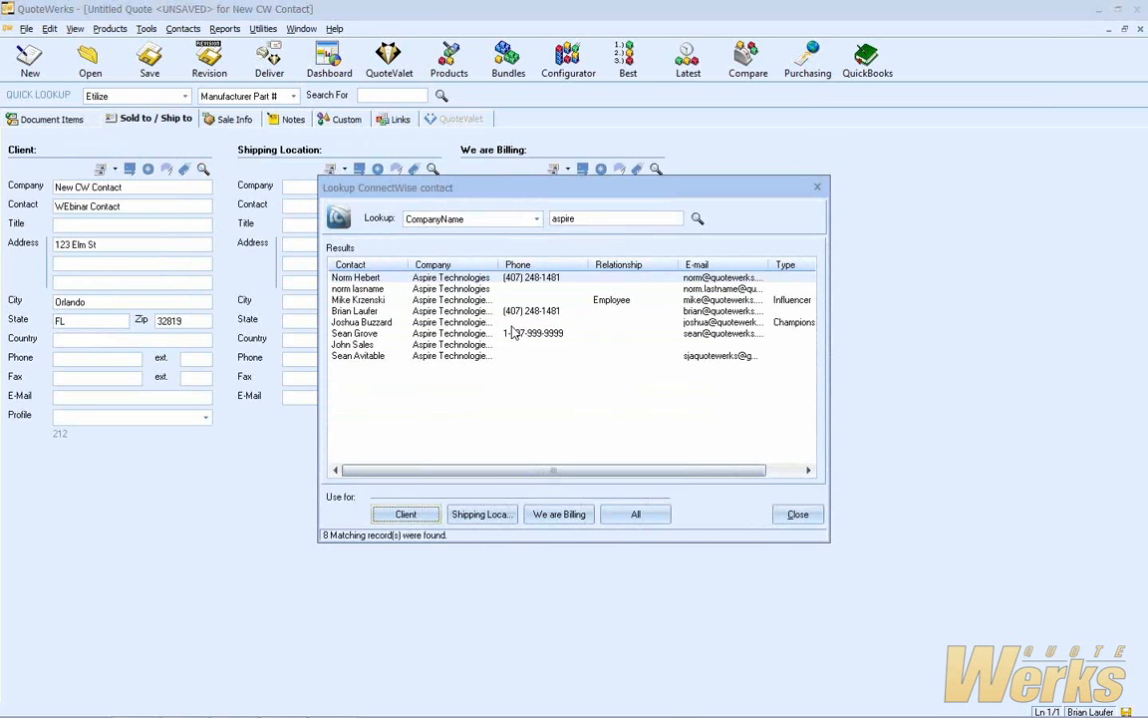
{"action": "double_click", "coordinate": [355, 311]}
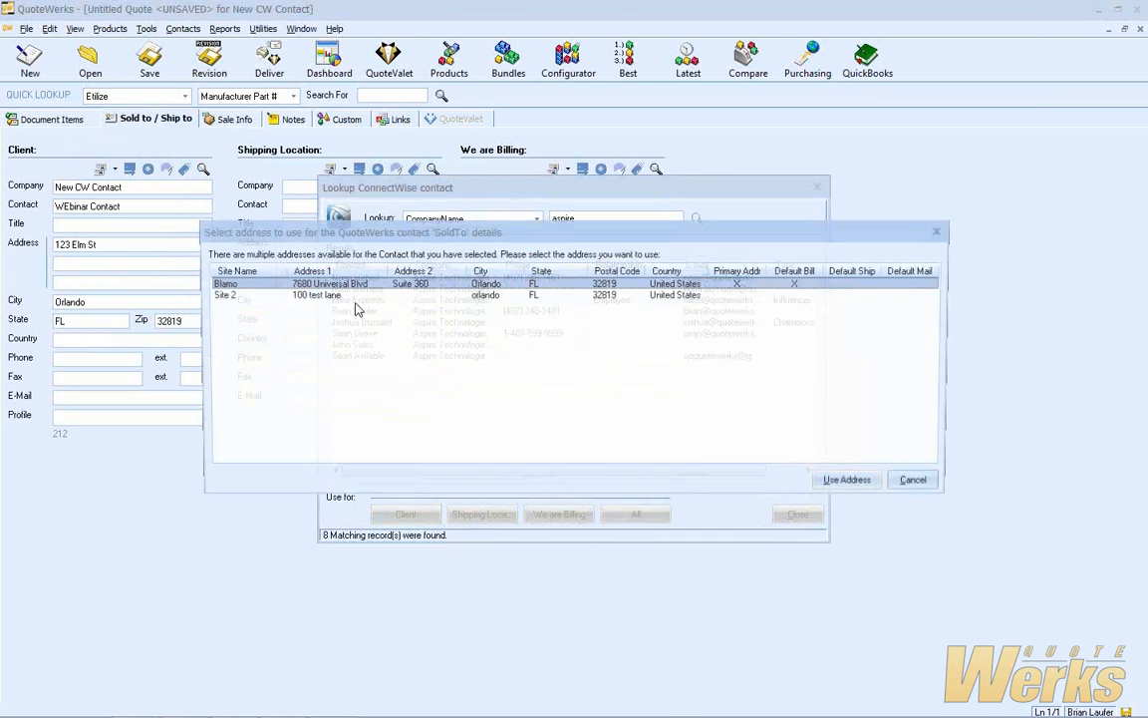
{"action": "double_click", "coordinate": [296, 285]}
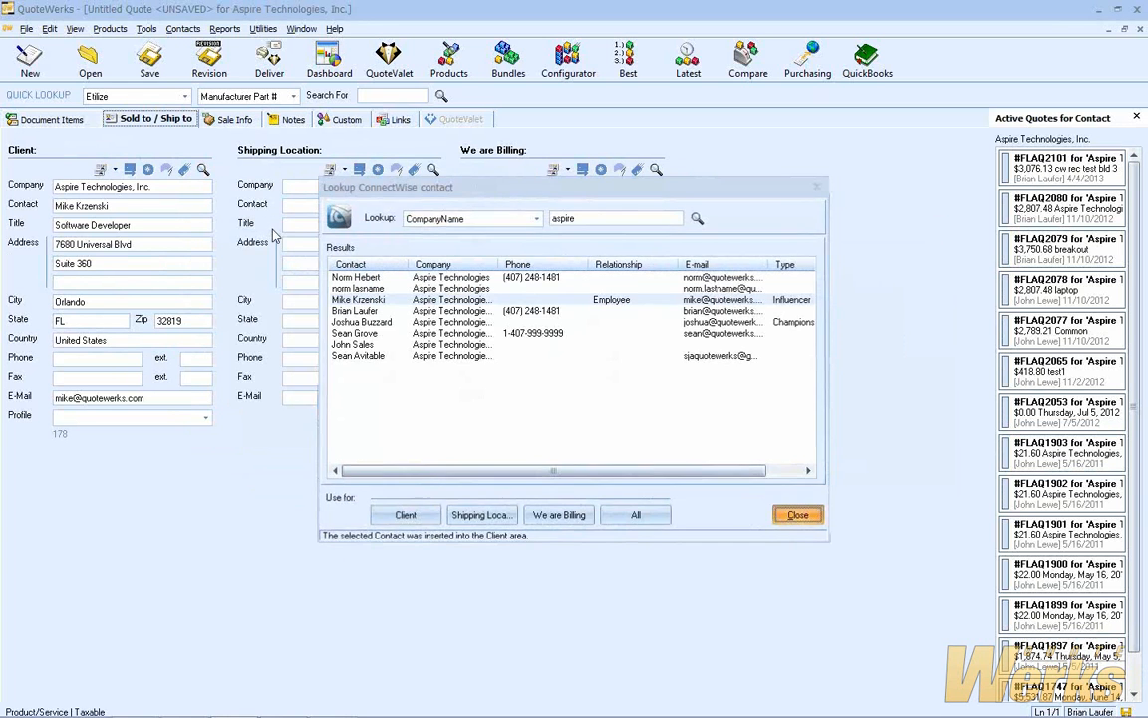
{"action": "left_click", "coordinate": [798, 513]}
{"action": "left_click", "coordinate": [227, 120]}
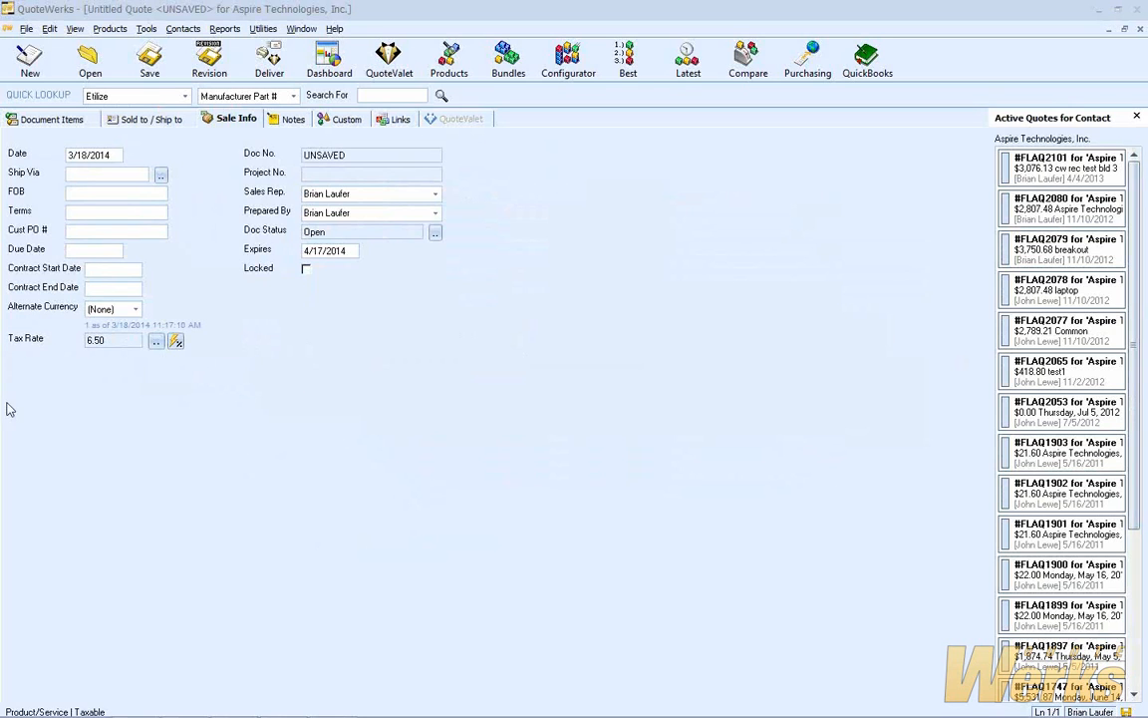
Switch to the Hops R Us - Webinar 002 order and inspect the line attributes of the Interview CEO and CIO item without changing them
{"action": "left_click", "coordinate": [42, 117]}
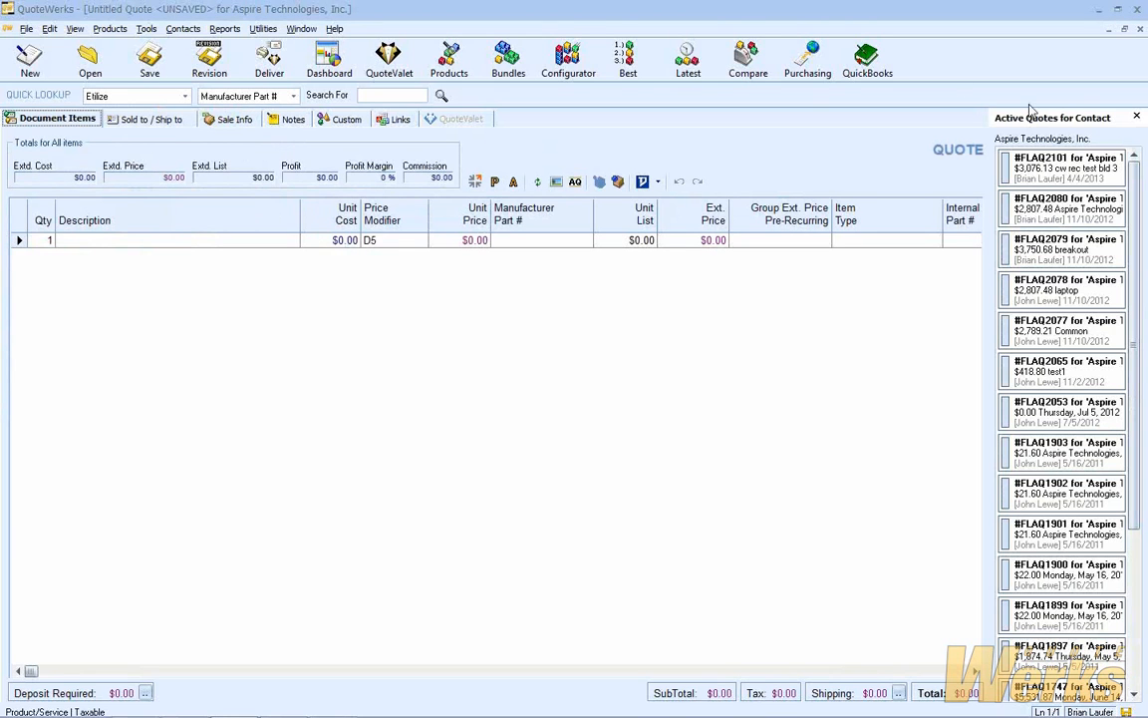
{"action": "left_click", "coordinate": [301, 28]}
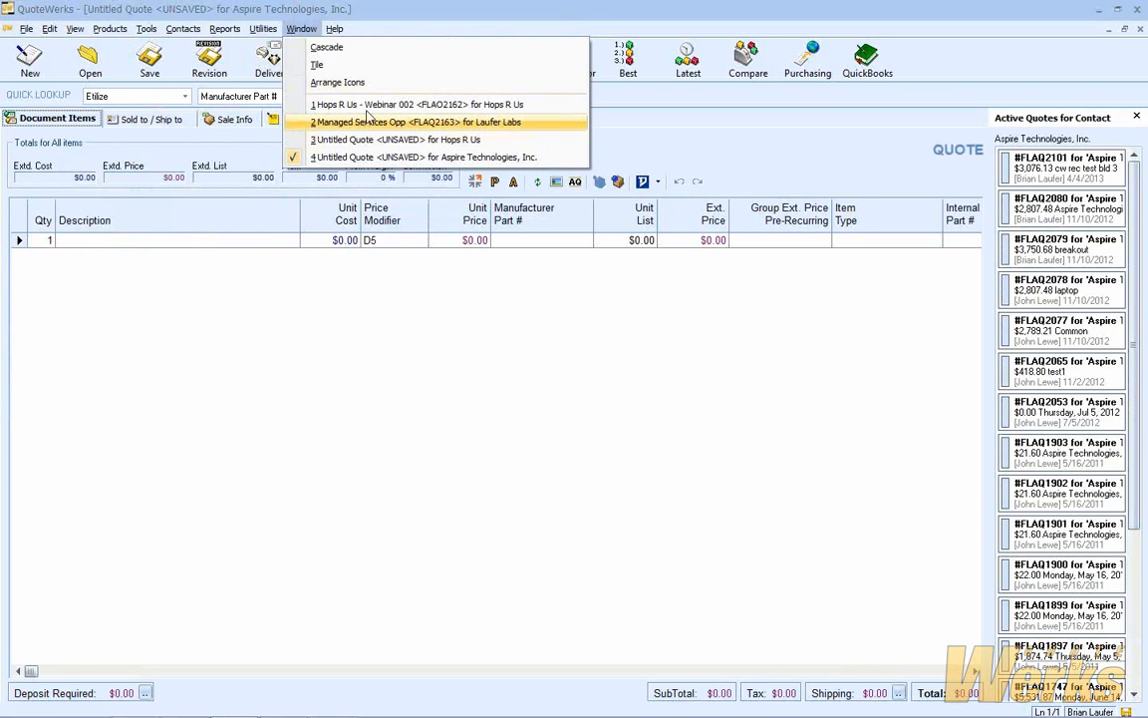
{"action": "left_click", "coordinate": [332, 104]}
{"action": "left_click", "coordinate": [45, 118]}
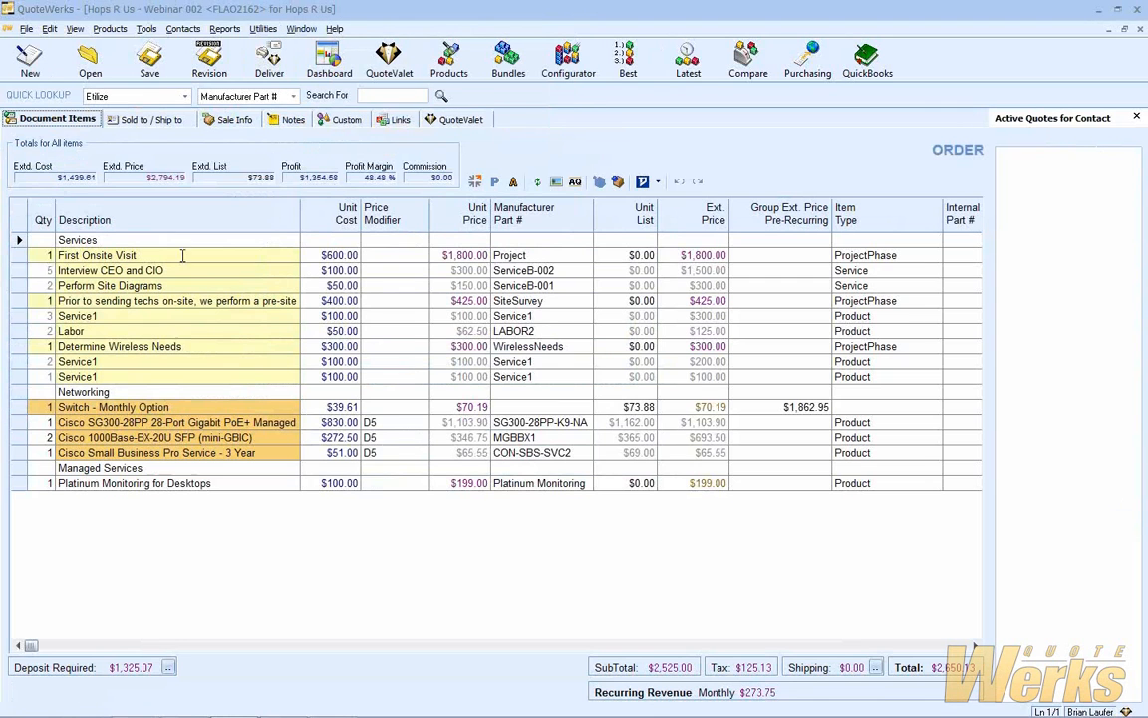
{"action": "left_click", "coordinate": [20, 270]}
{"action": "double_click", "coordinate": [20, 270]}
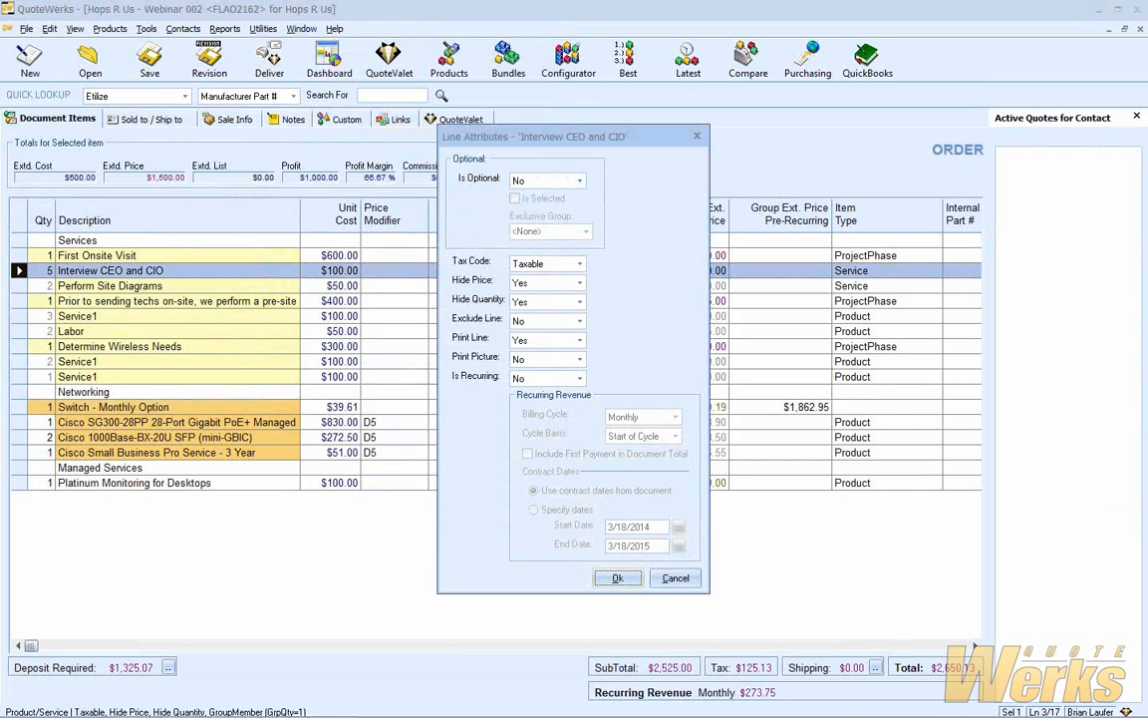
{"action": "key", "text": "Return"}
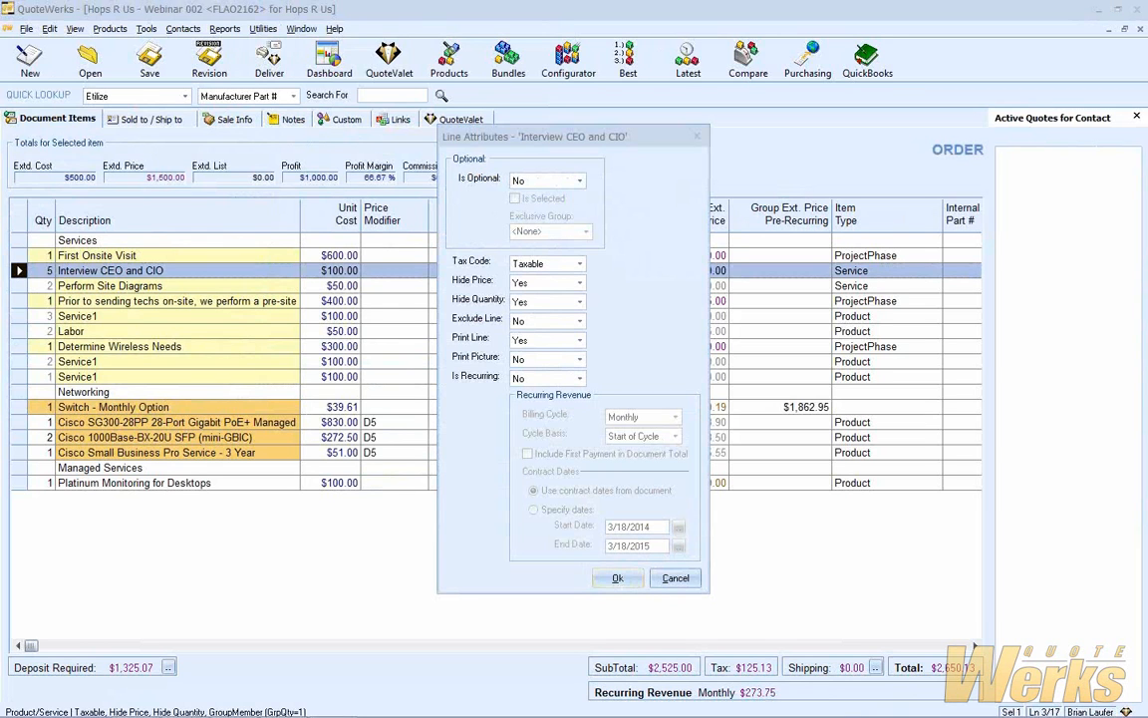
{"action": "left_click", "coordinate": [676, 580]}
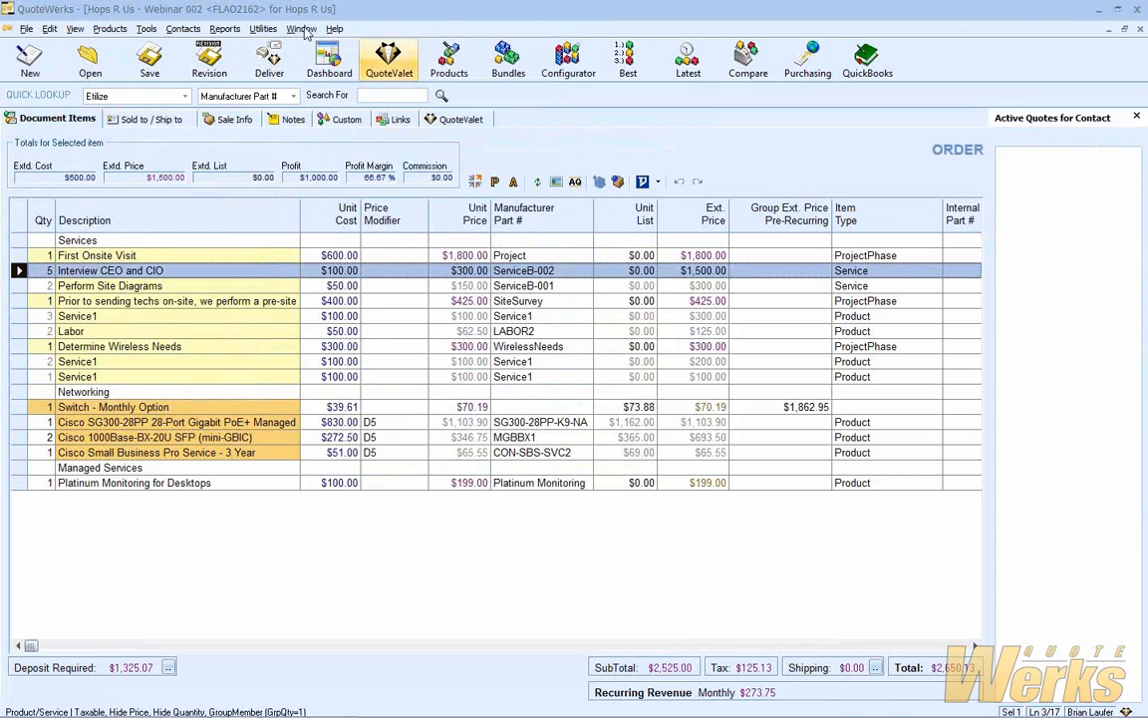
Return to the untitled Aspire Technologies quote and open the Etilize category to price modifier mapping in the real-time content subscription setup
{"action": "left_click", "coordinate": [303, 30]}
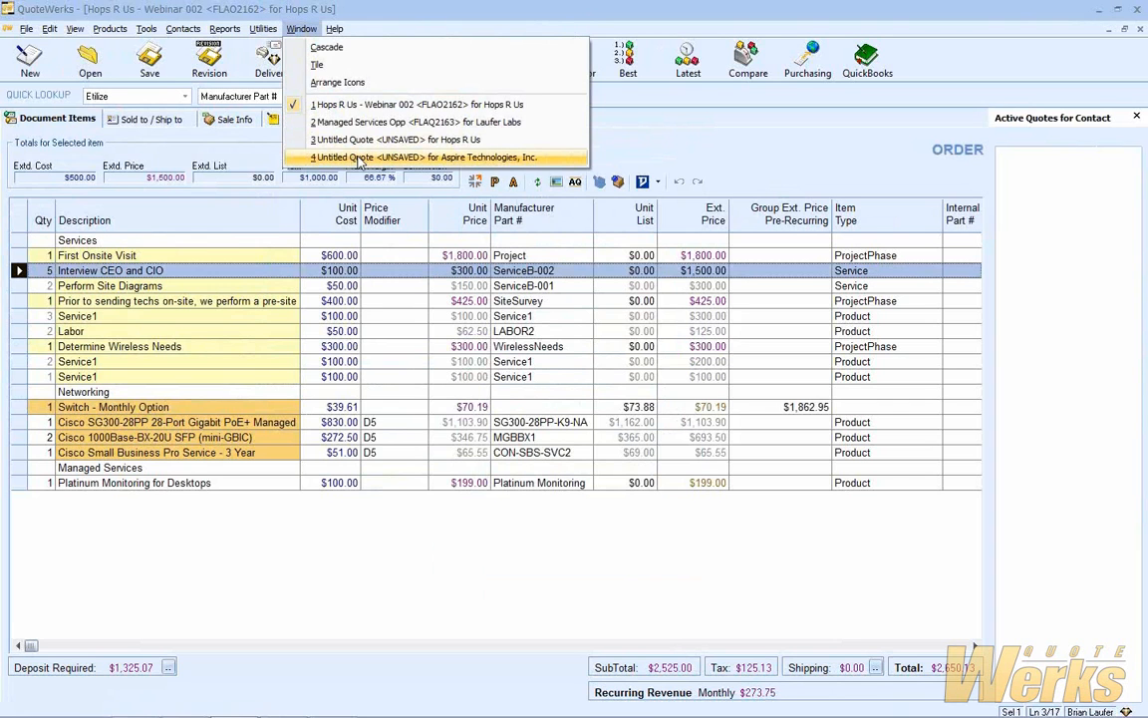
{"action": "left_click", "coordinate": [353, 159]}
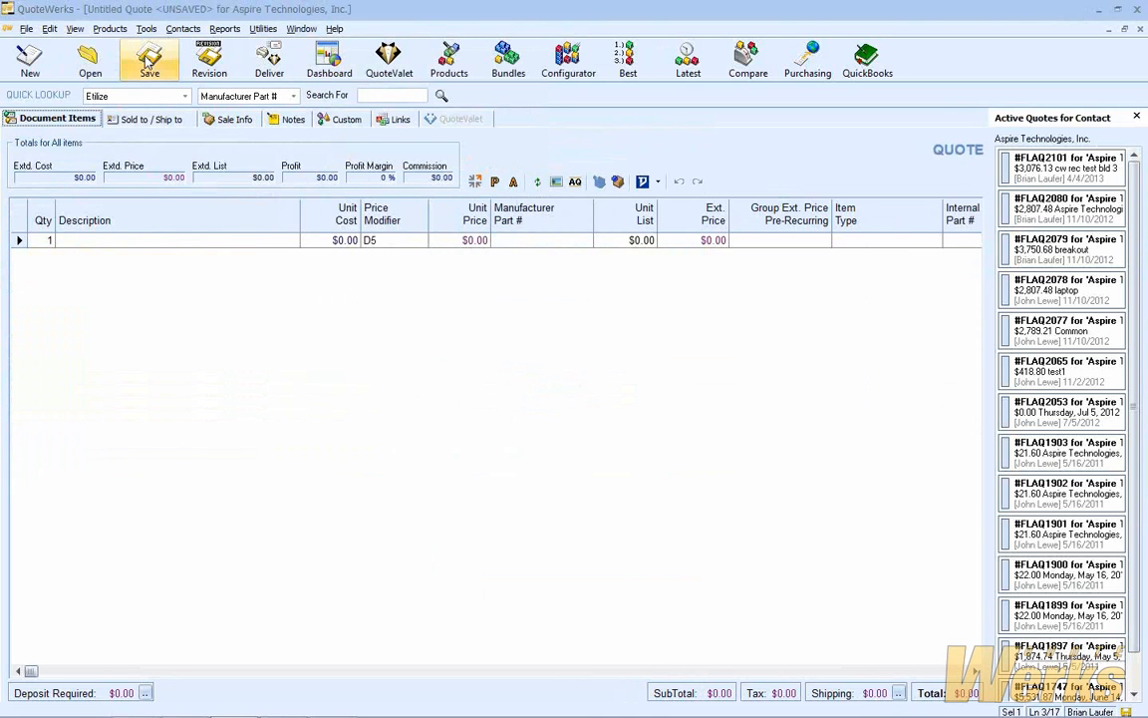
{"action": "left_click", "coordinate": [148, 29]}
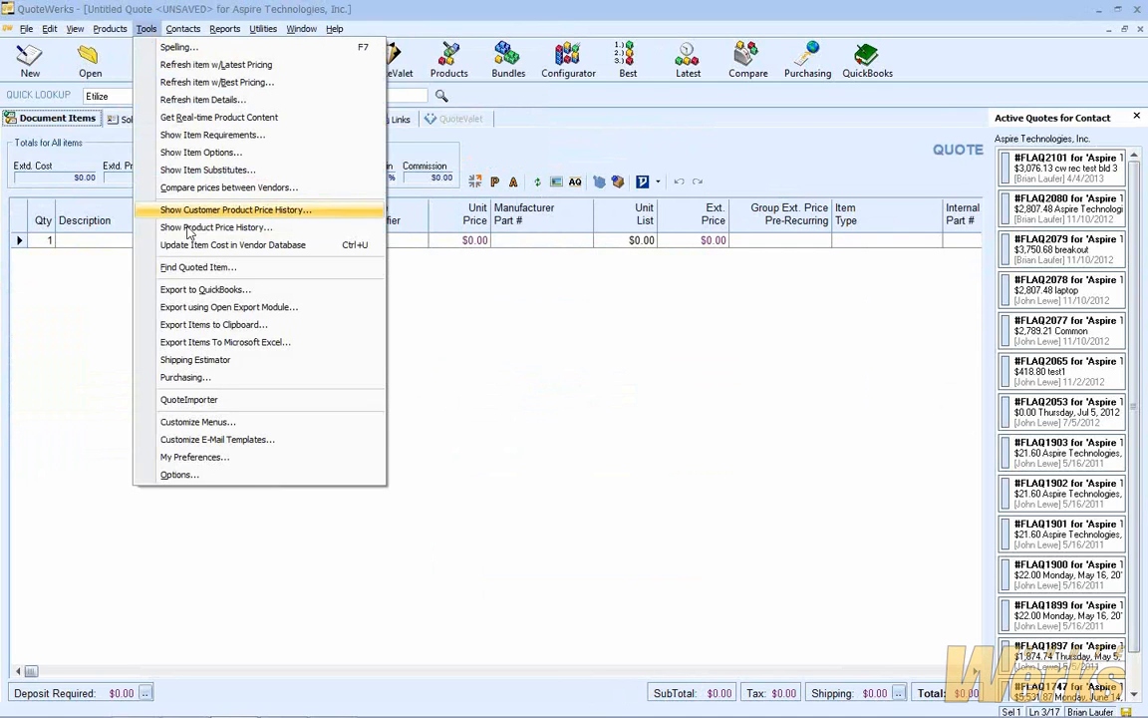
{"action": "left_click", "coordinate": [222, 483]}
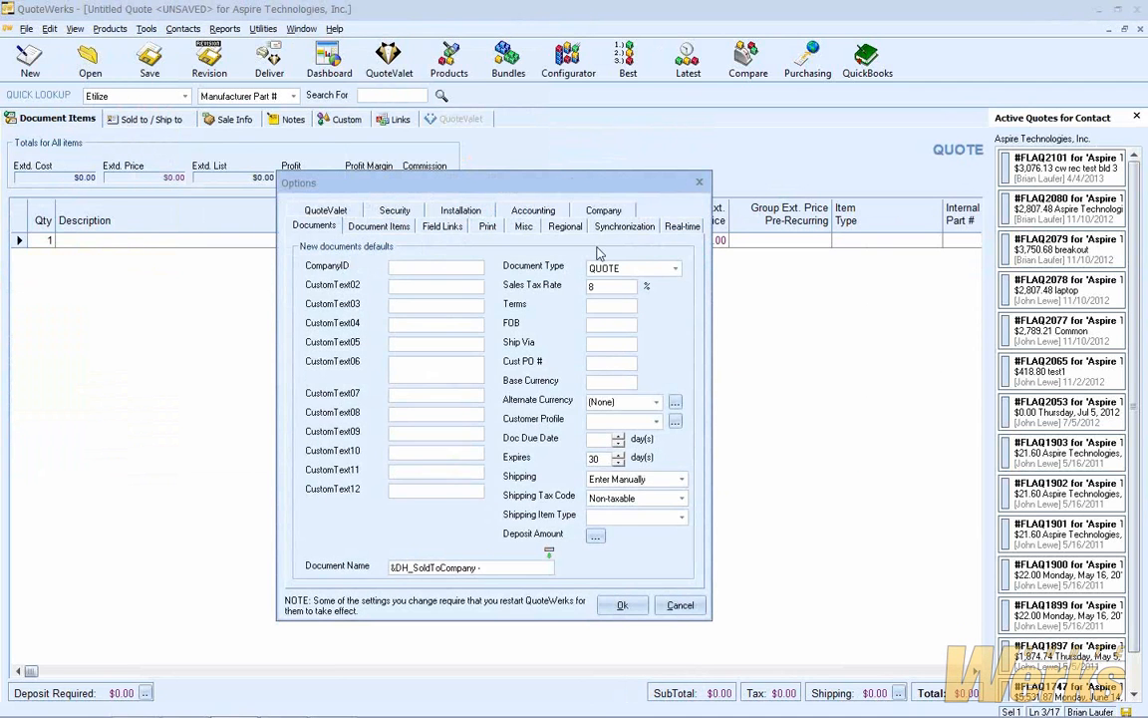
{"action": "left_click", "coordinate": [684, 230]}
{"action": "left_click", "coordinate": [638, 301]}
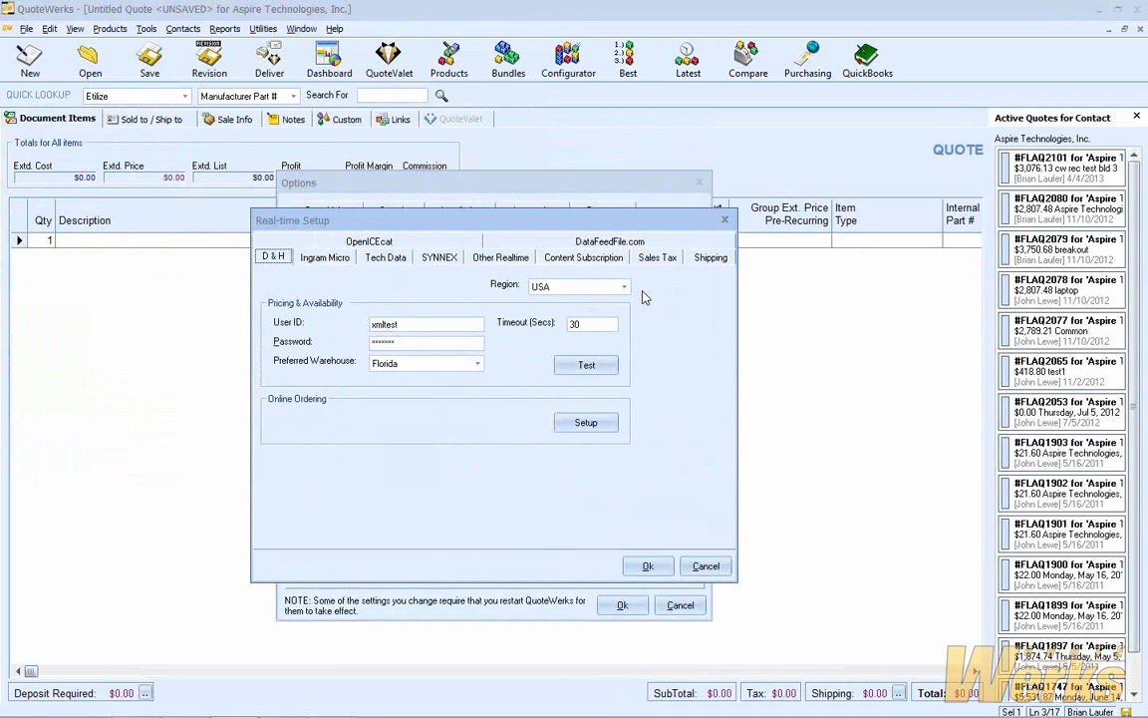
{"action": "left_click", "coordinate": [550, 256]}
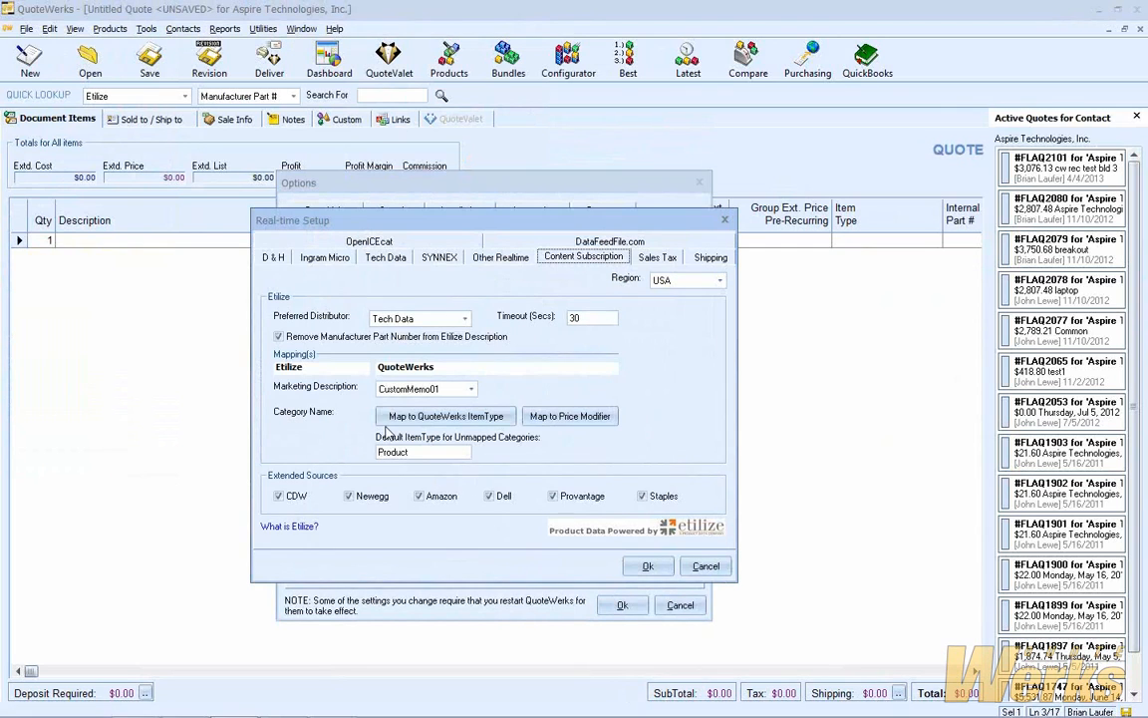
{"action": "left_click", "coordinate": [563, 417]}
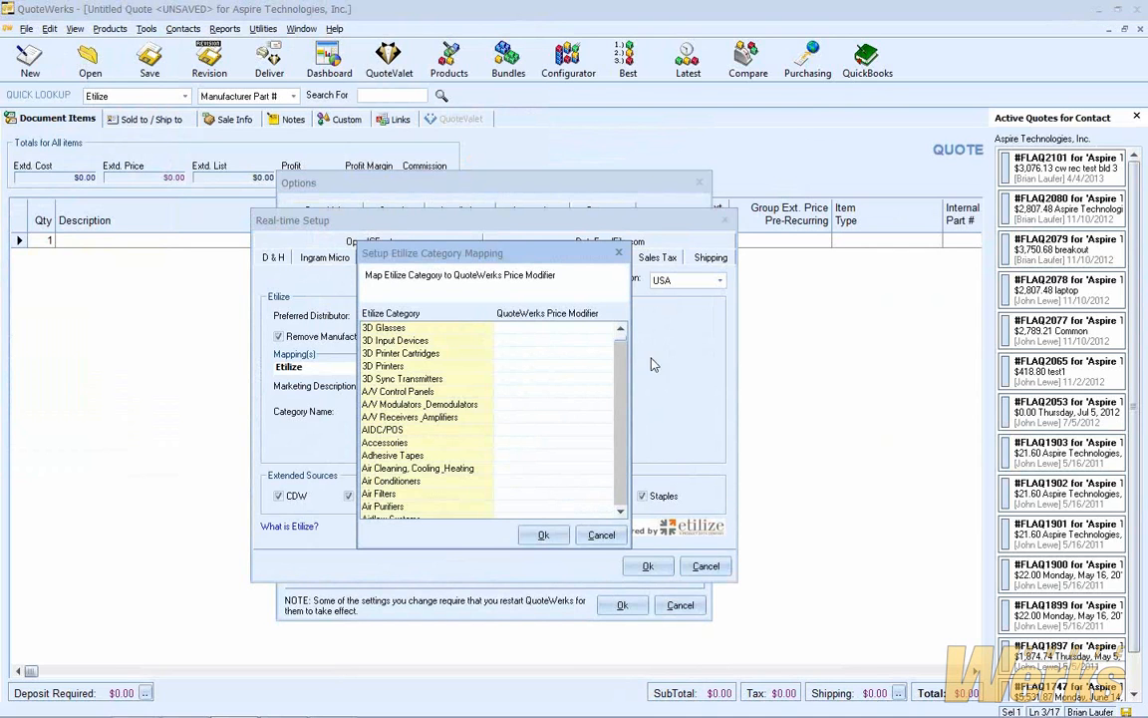
Find the Services category in the Etilize category mapping and map it to price modifier P50
{"action": "left_click", "coordinate": [626, 377]}
{"action": "left_click_drag", "start_coordinate": [626, 376], "coordinate": [615, 483]}
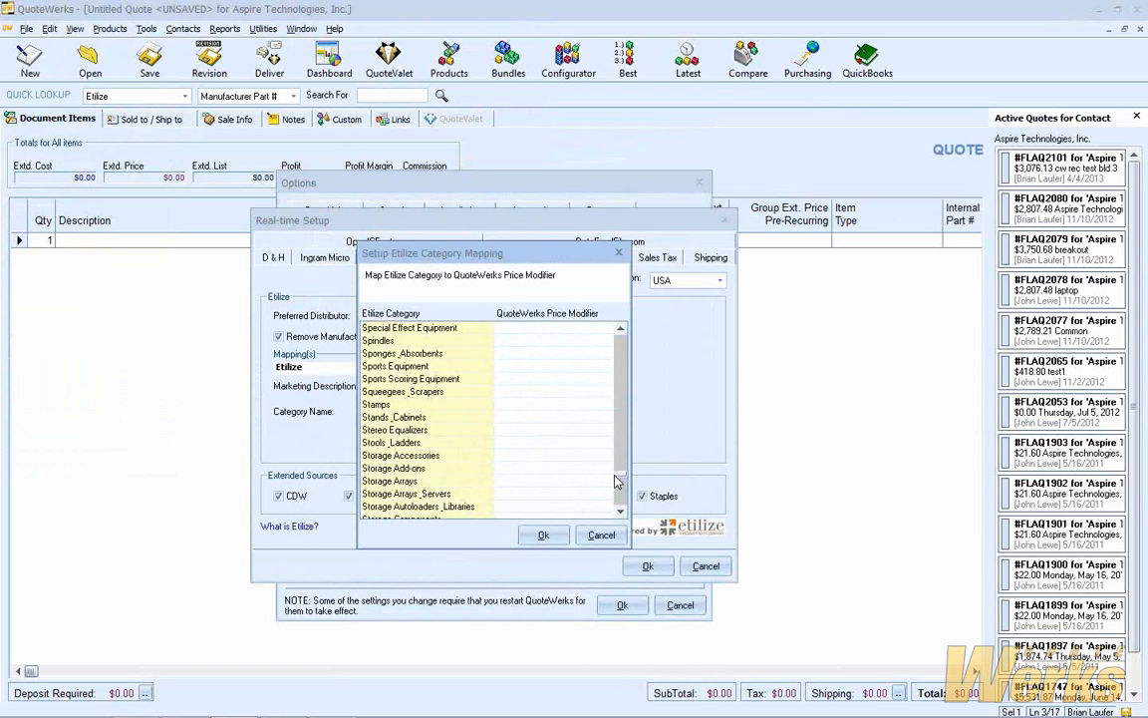
{"action": "left_click", "coordinate": [621, 331]}
{"action": "scroll", "coordinate": [623, 336], "scroll_direction": "up", "scroll_amount": 7}
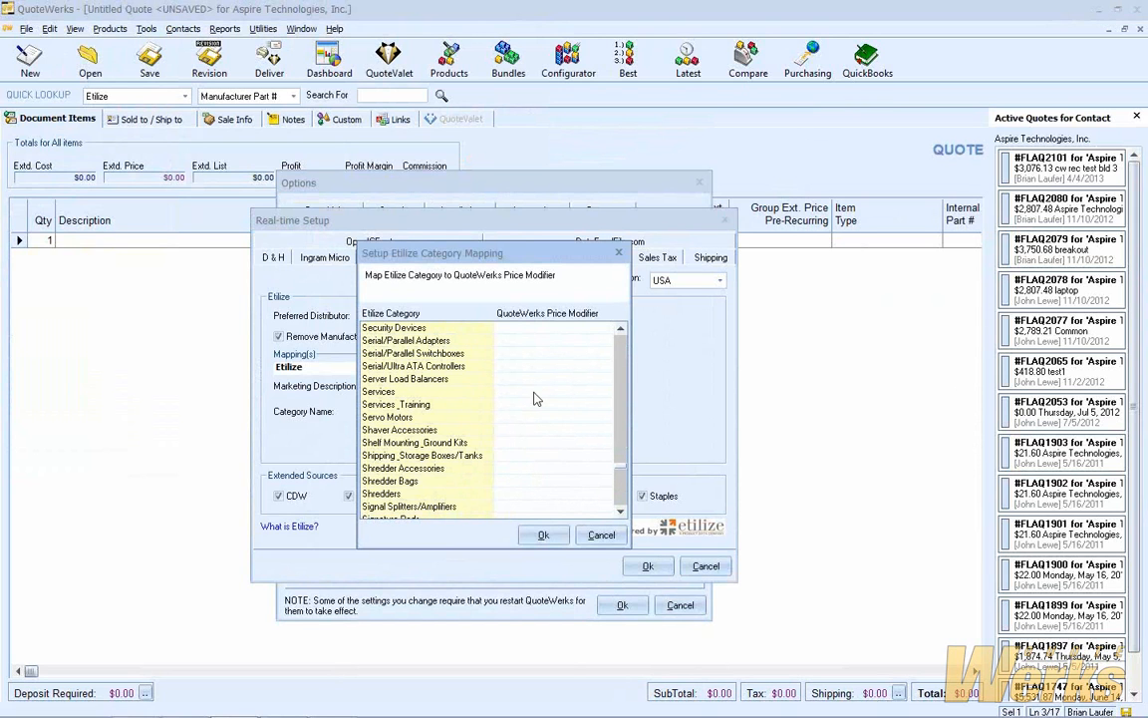
{"action": "left_click", "coordinate": [553, 391]}
{"action": "left_click", "coordinate": [607, 395]}
{"action": "left_click", "coordinate": [607, 395]}
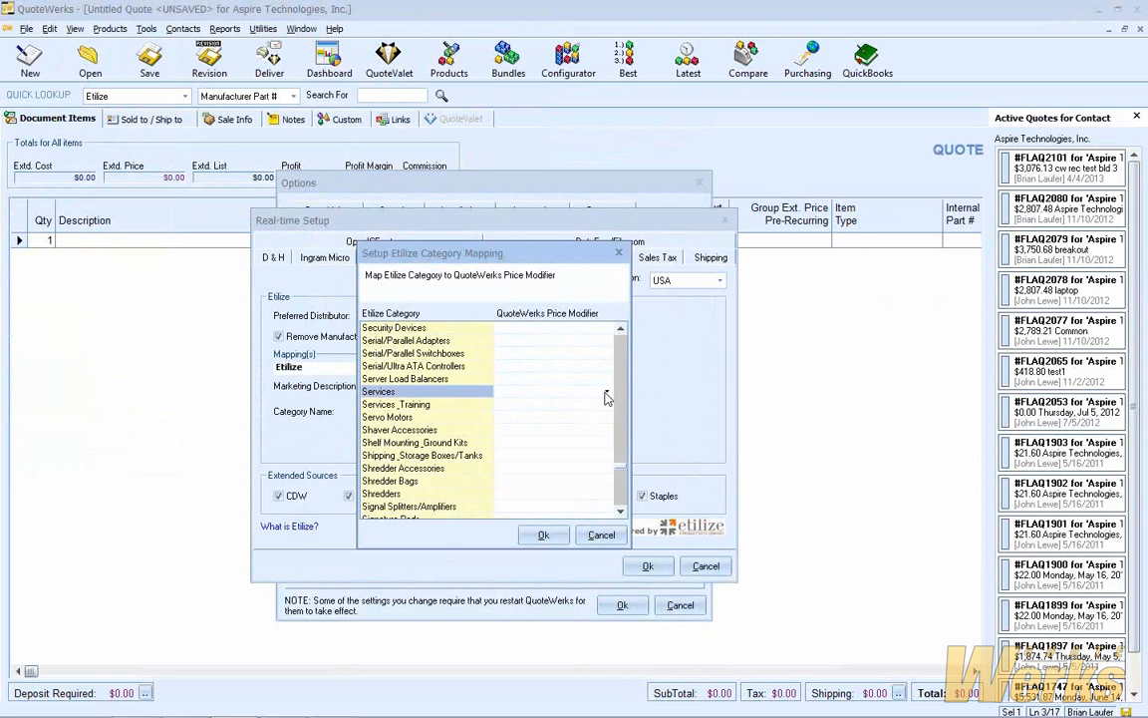
{"action": "left_click", "coordinate": [607, 395]}
{"action": "mouse_move", "coordinate": [609, 440]}
{"action": "left_mouse_down"}
{"action": "mouse_move", "coordinate": [607, 484]}
{"action": "mouse_move", "coordinate": [607, 433]}
{"action": "left_mouse_up"}
{"action": "left_click", "coordinate": [557, 382]}
{"action": "left_click", "coordinate": [560, 395]}
{"action": "left_click", "coordinate": [608, 392]}
{"action": "left_click", "coordinate": [603, 453]}
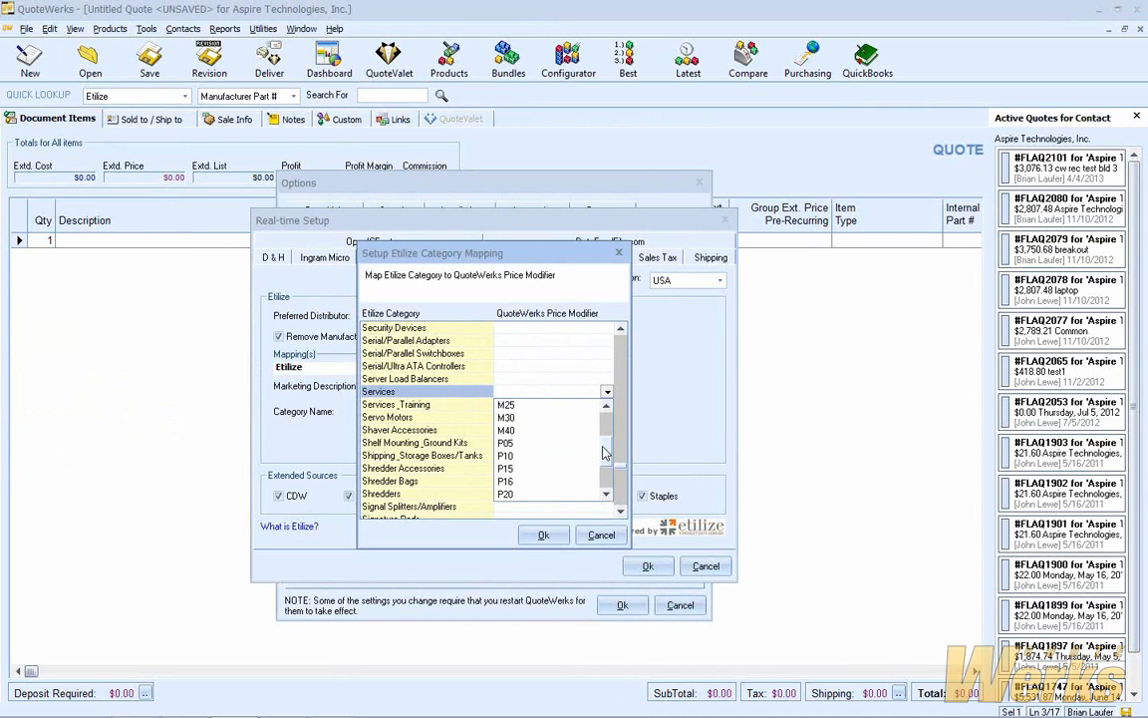
{"action": "scroll", "coordinate": [546, 436], "scroll_direction": "down", "scroll_amount": 2}
{"action": "left_click", "coordinate": [559, 436]}
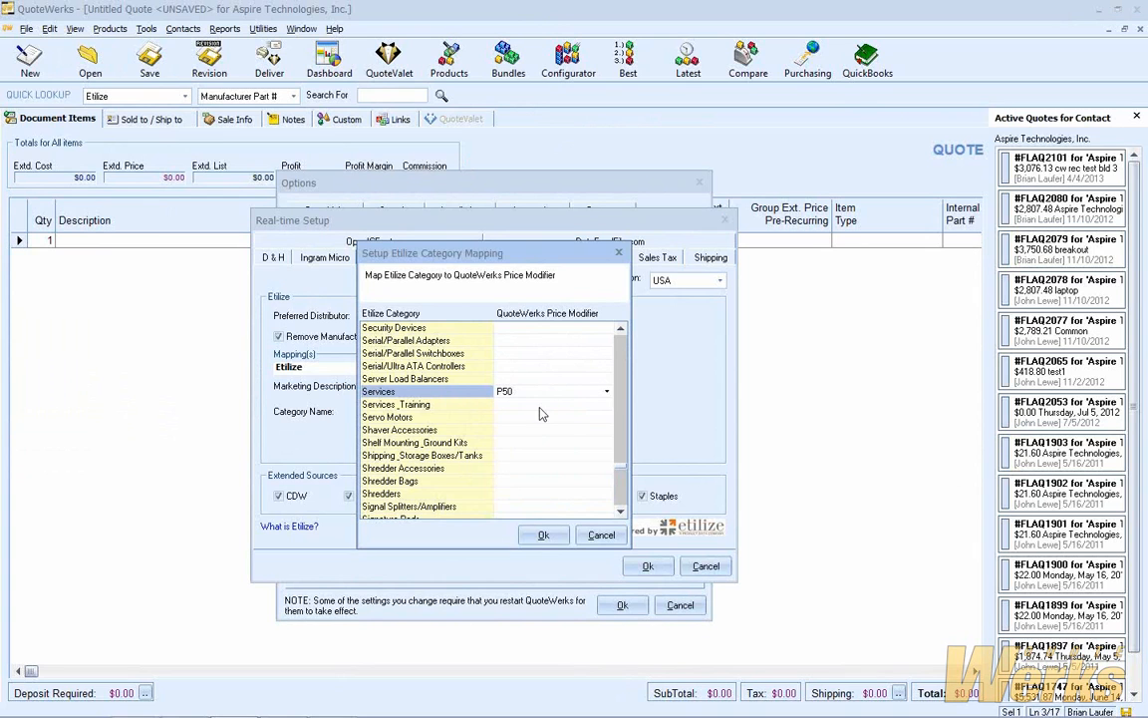
Map the Services _Training category to price modifier P50
{"action": "left_click", "coordinate": [540, 406]}
{"action": "left_click", "coordinate": [607, 405]}
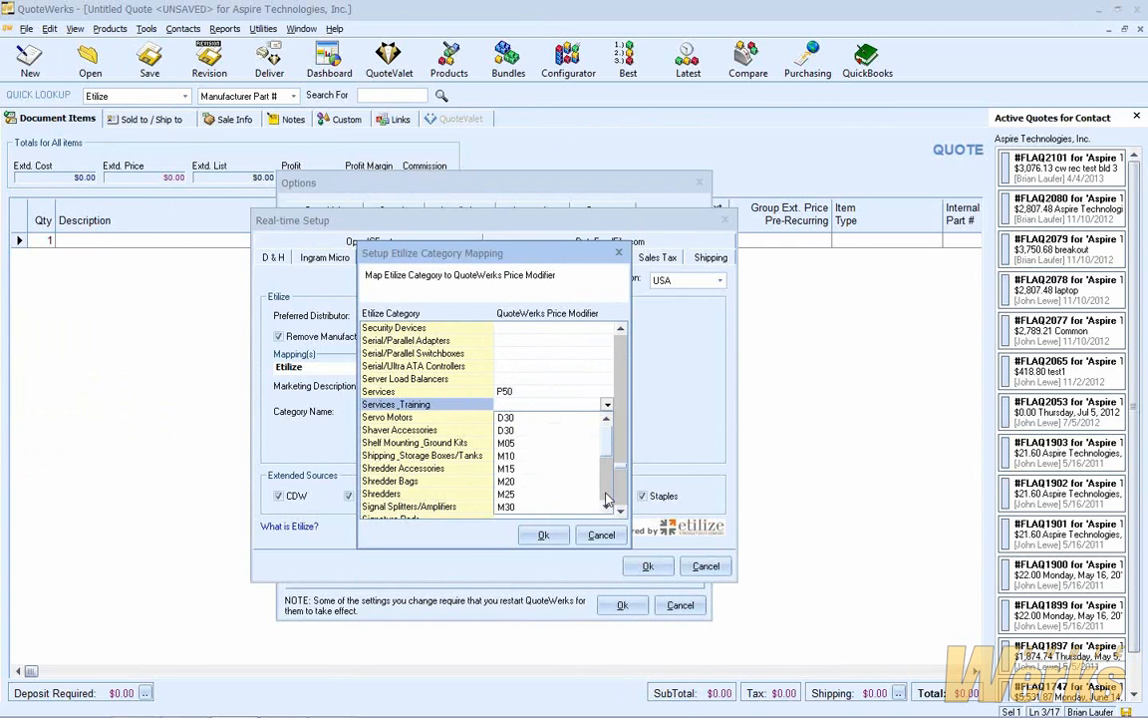
{"action": "left_click", "coordinate": [550, 509]}
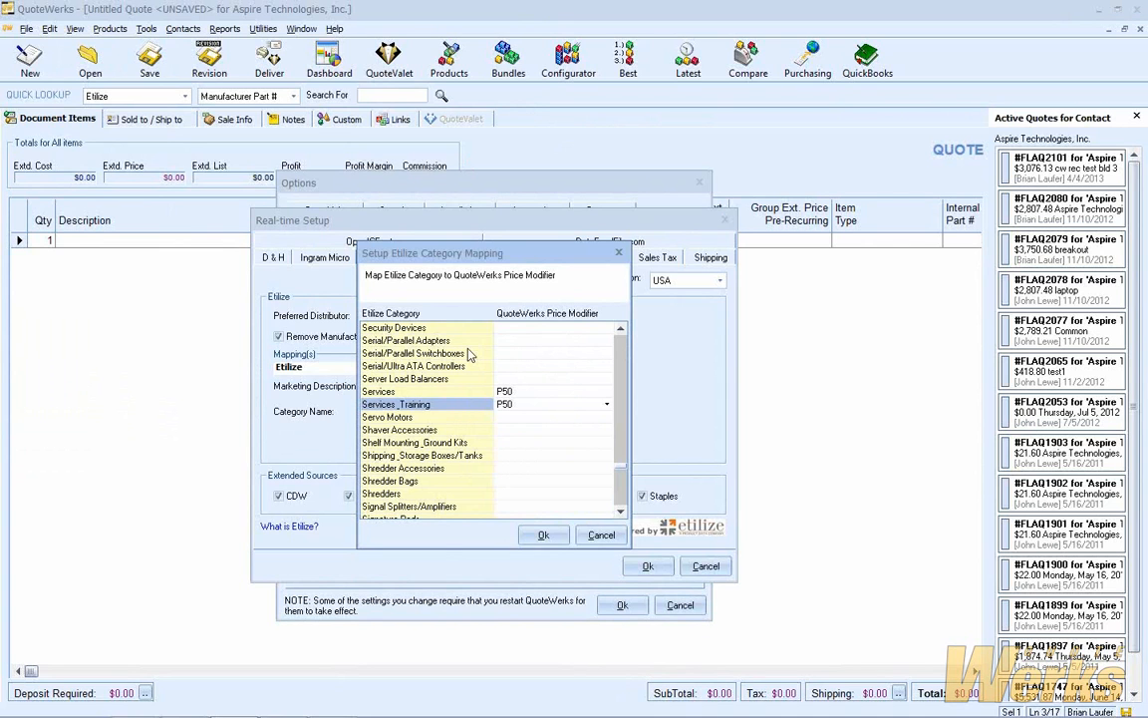
Save the category mapping and real-time setup, and check the default modifiers for blank document items before closing the options
{"action": "left_click", "coordinate": [543, 534]}
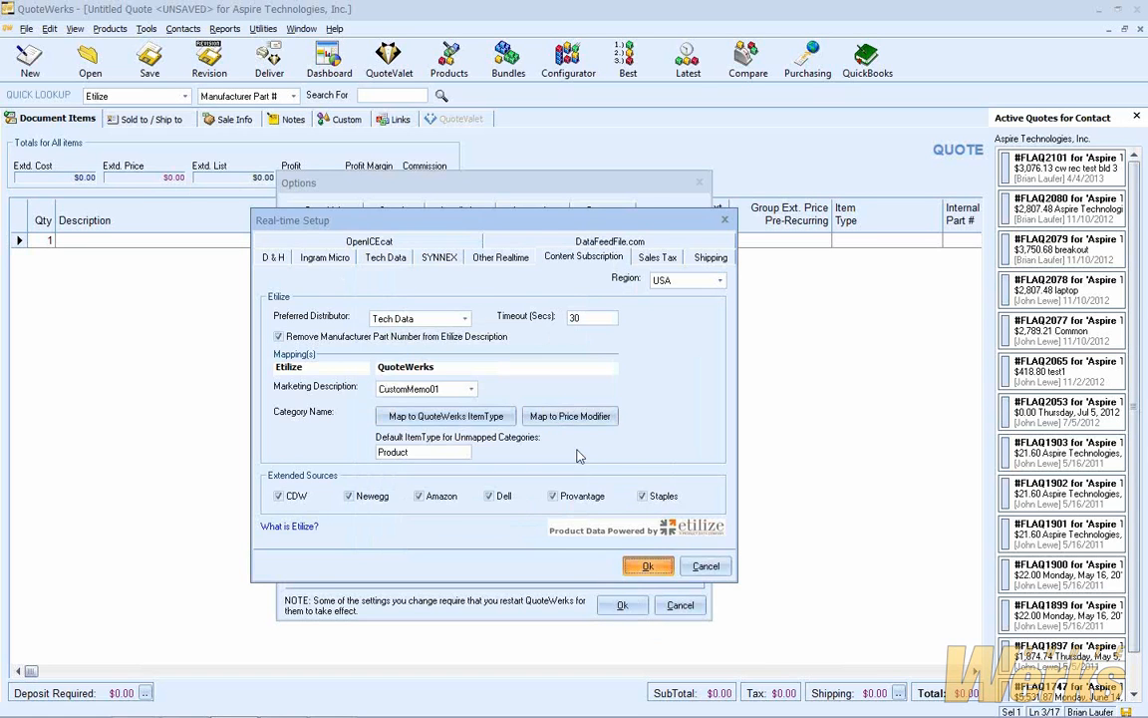
{"action": "left_click", "coordinate": [648, 565]}
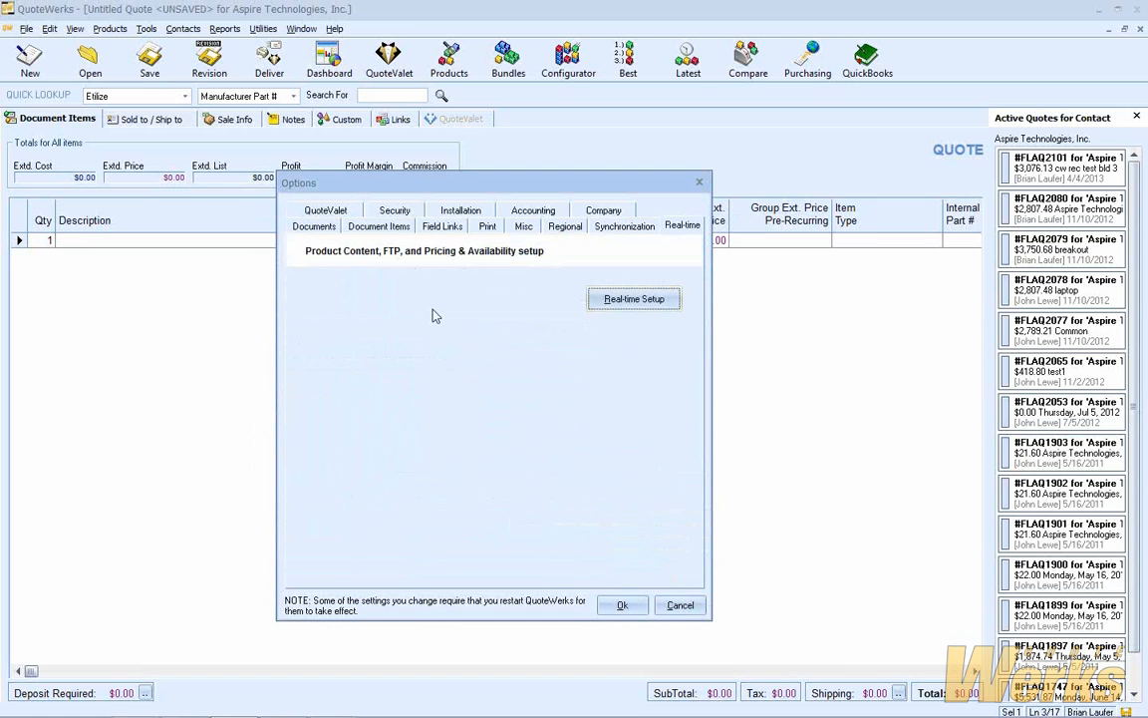
{"action": "left_click", "coordinate": [393, 228]}
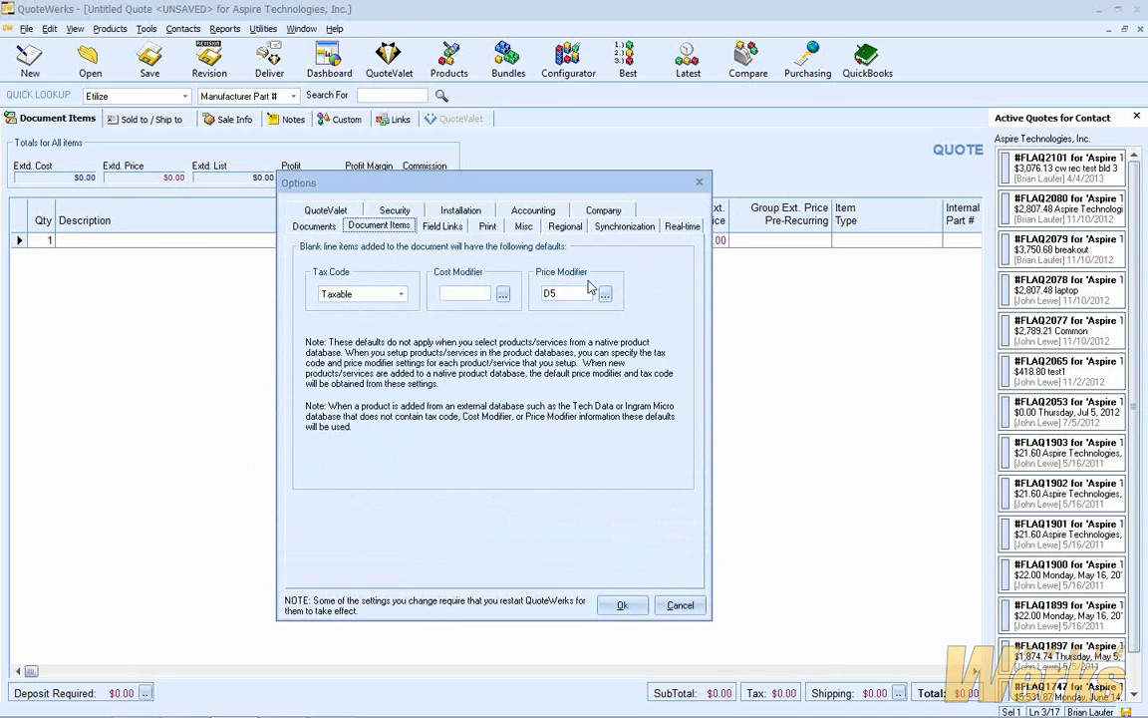
{"action": "left_click", "coordinate": [620, 605]}
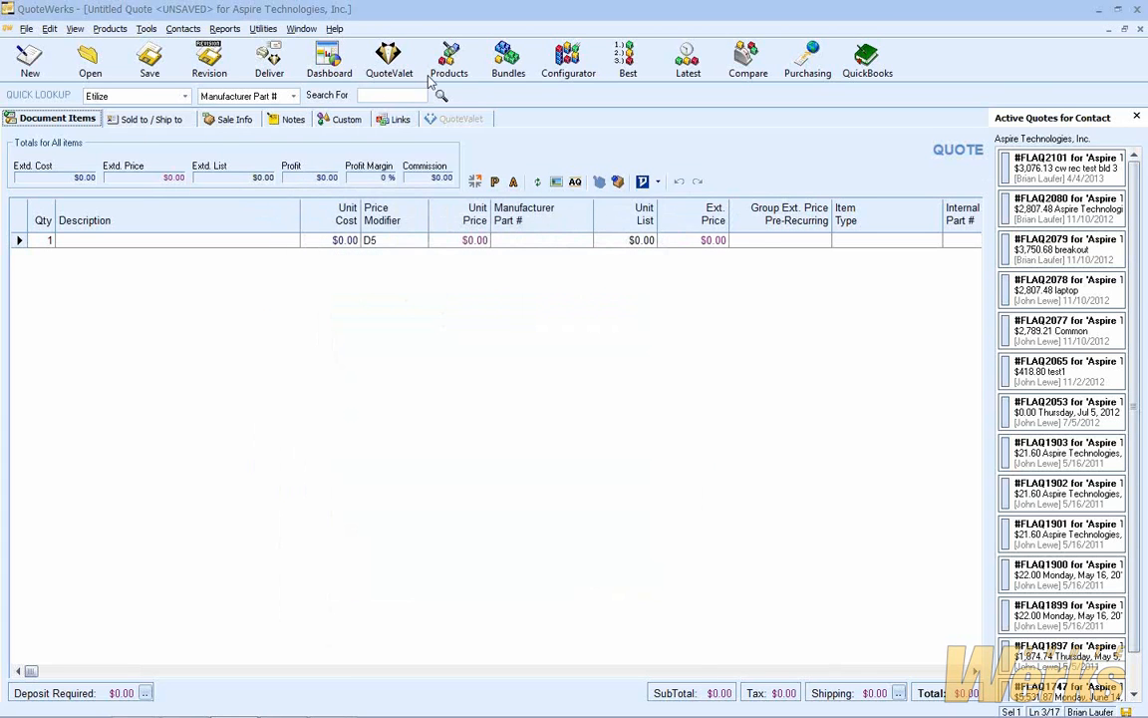
Open the product lookup and search the Etilize source for "cisco smartnet"
{"action": "left_click", "coordinate": [449, 58]}
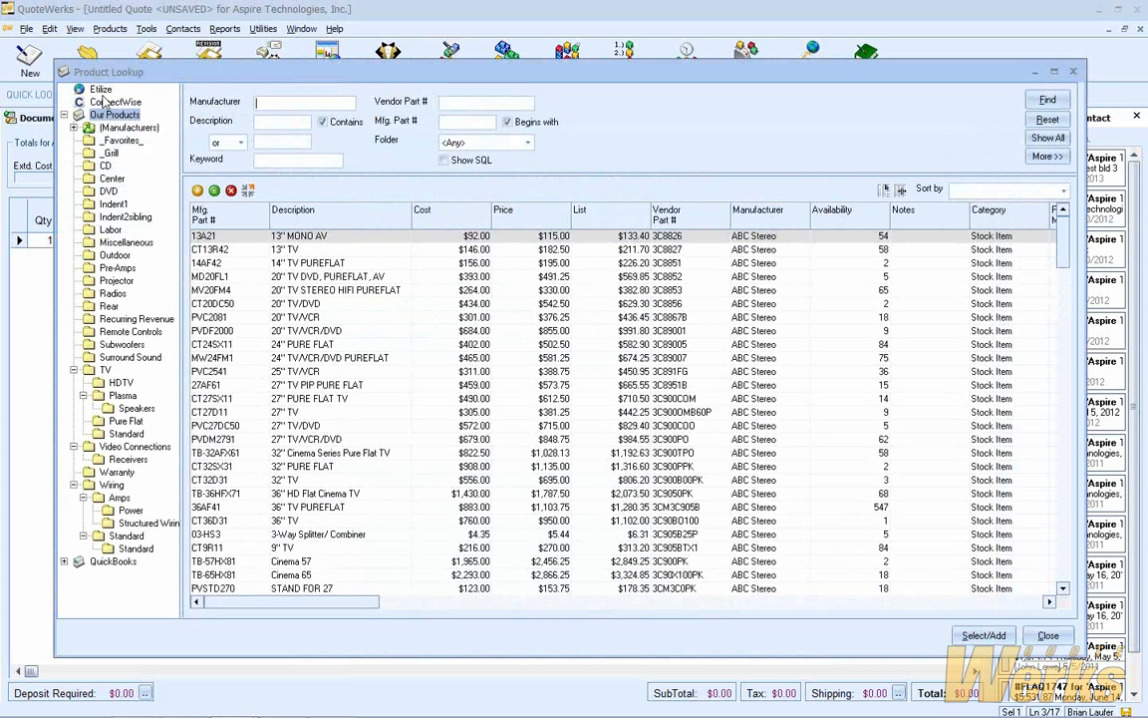
{"action": "left_click", "coordinate": [101, 90]}
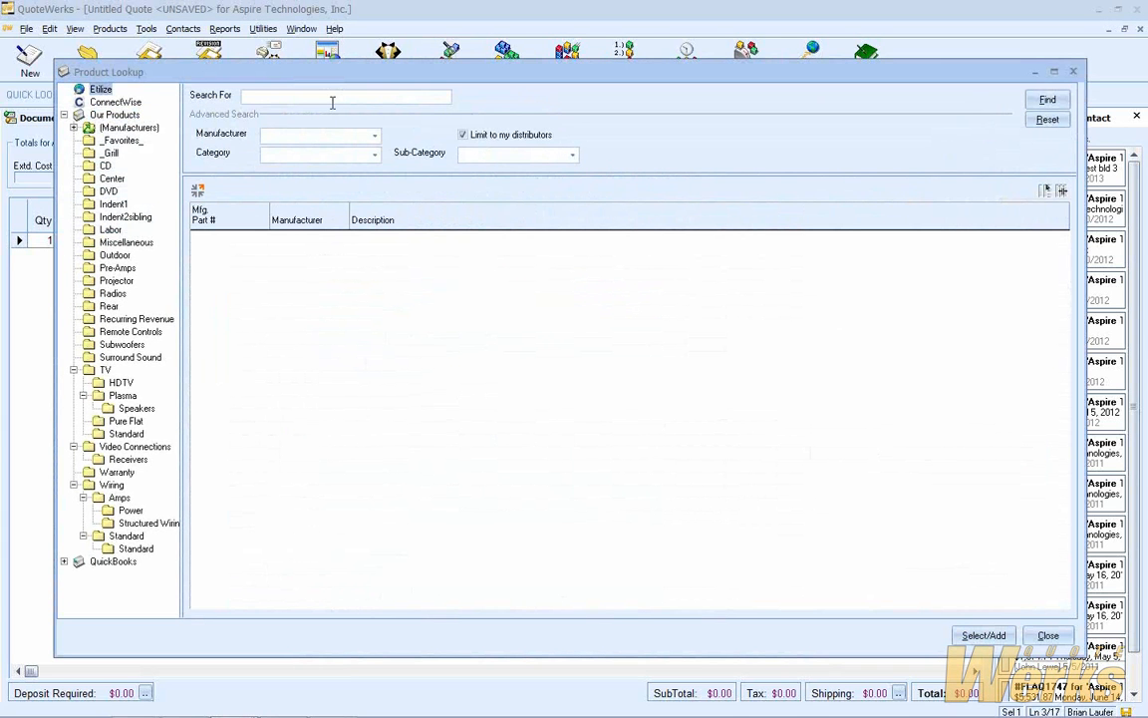
{"action": "type", "text": "cisco smartnet"}
{"action": "key", "text": "Return"}
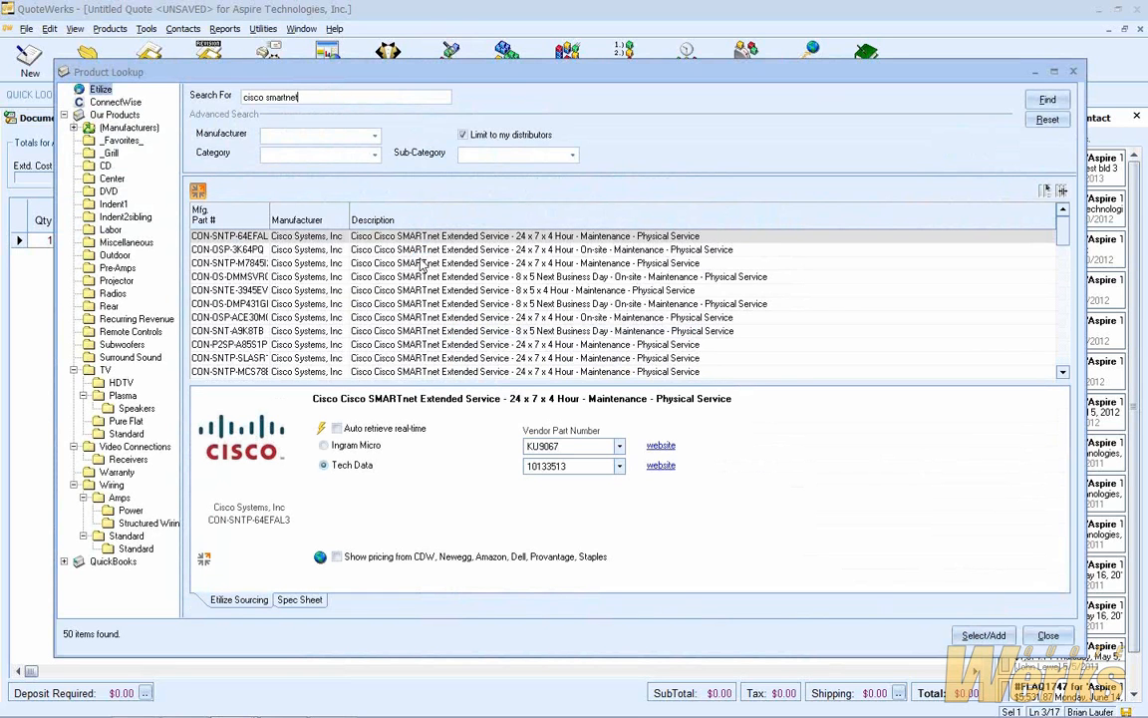
Retrieve real-time distributor pricing for the first Cisco SMARTnet service and examine the product type in its spec sheet
{"action": "left_click", "coordinate": [320, 428]}
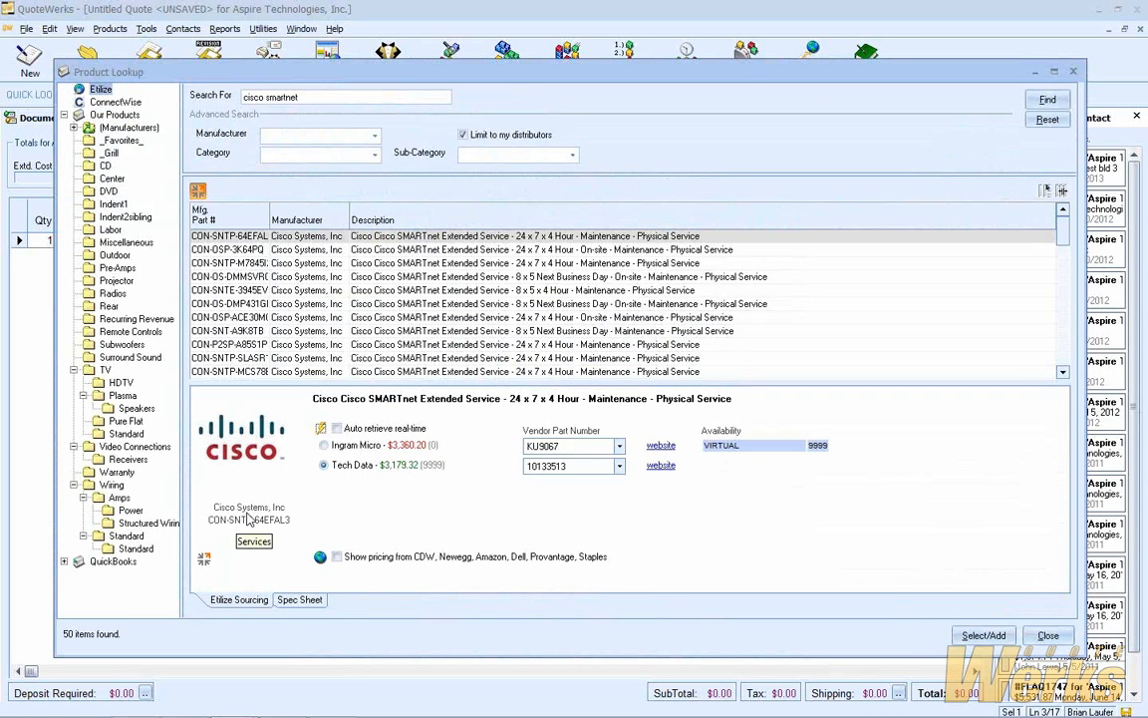
{"action": "left_click", "coordinate": [300, 599]}
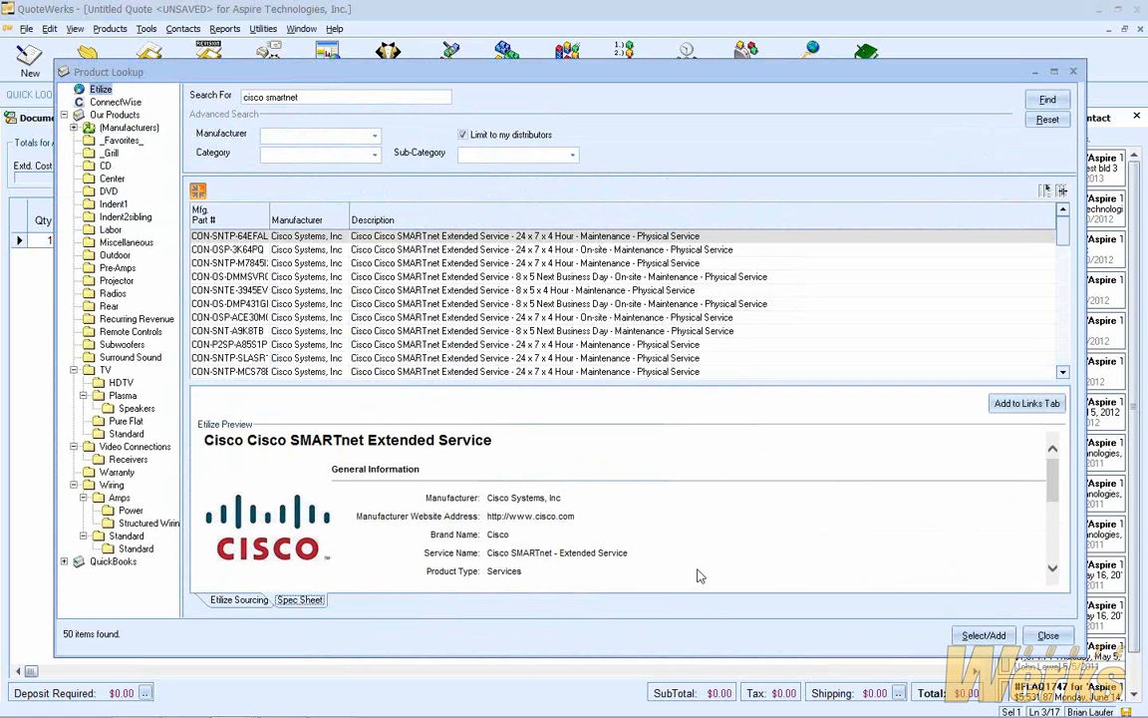
{"action": "scroll", "coordinate": [417, 546], "scroll_direction": "down", "scroll_amount": 1}
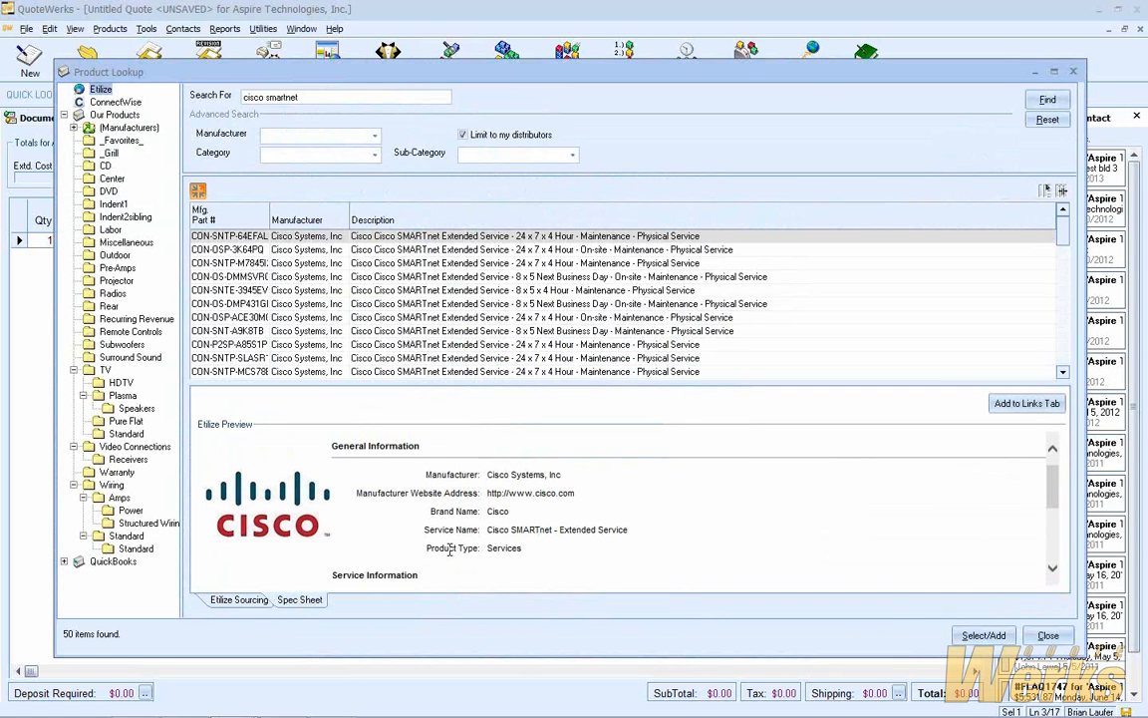
Choose Tech Data as the source for the first Cisco SMARTnet service and add it to the quote
{"action": "left_click", "coordinate": [239, 599]}
{"action": "left_click", "coordinate": [367, 466]}
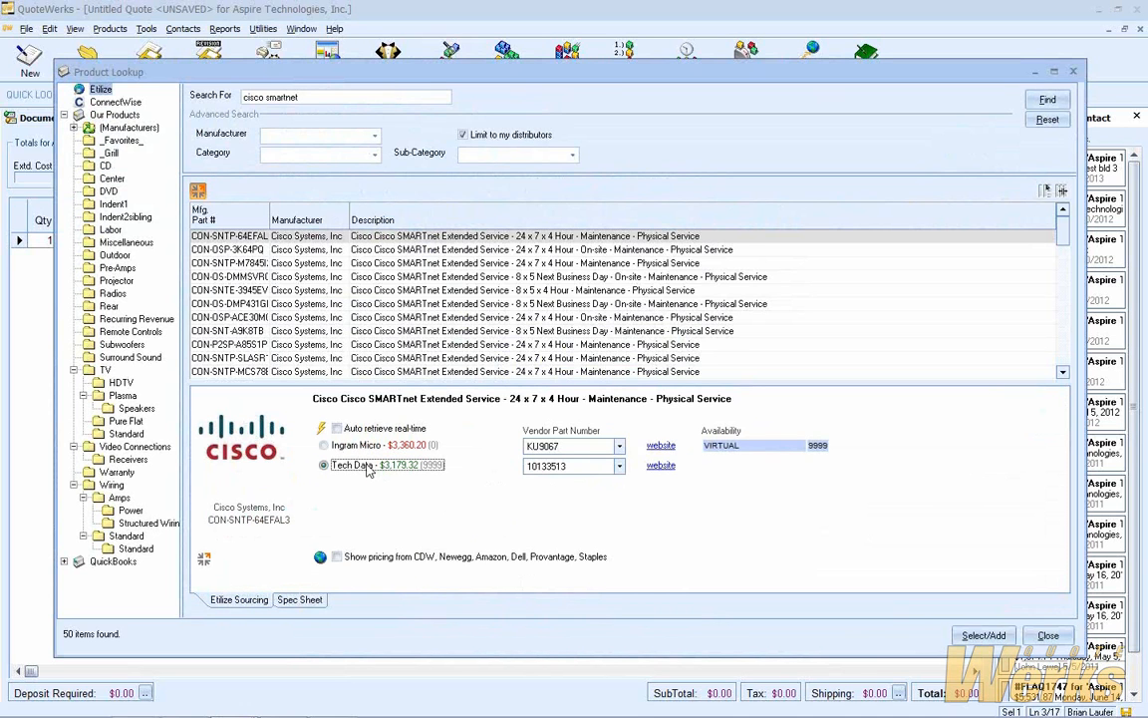
{"action": "left_click", "coordinate": [984, 635]}
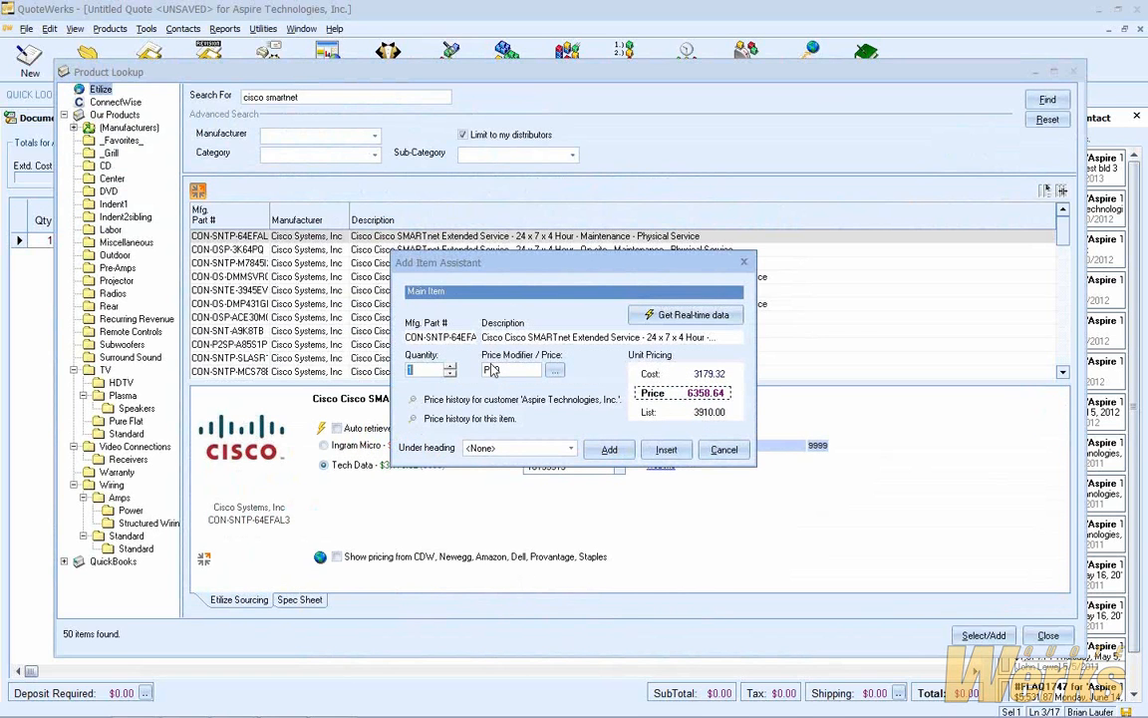
{"action": "left_click", "coordinate": [609, 450]}
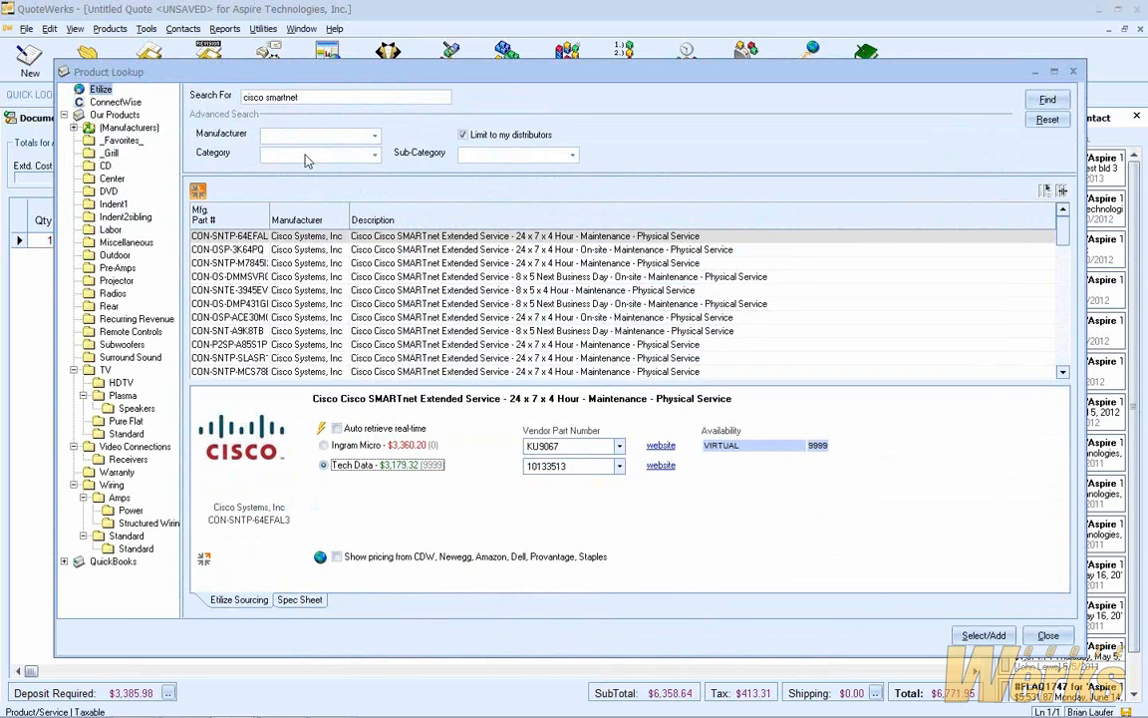
Use the saved Switch lookup entry to search the Etilize source for SG300-28PP-K9-NA
{"action": "left_click_drag", "start_coordinate": [332, 98], "coordinate": [138, 90]}
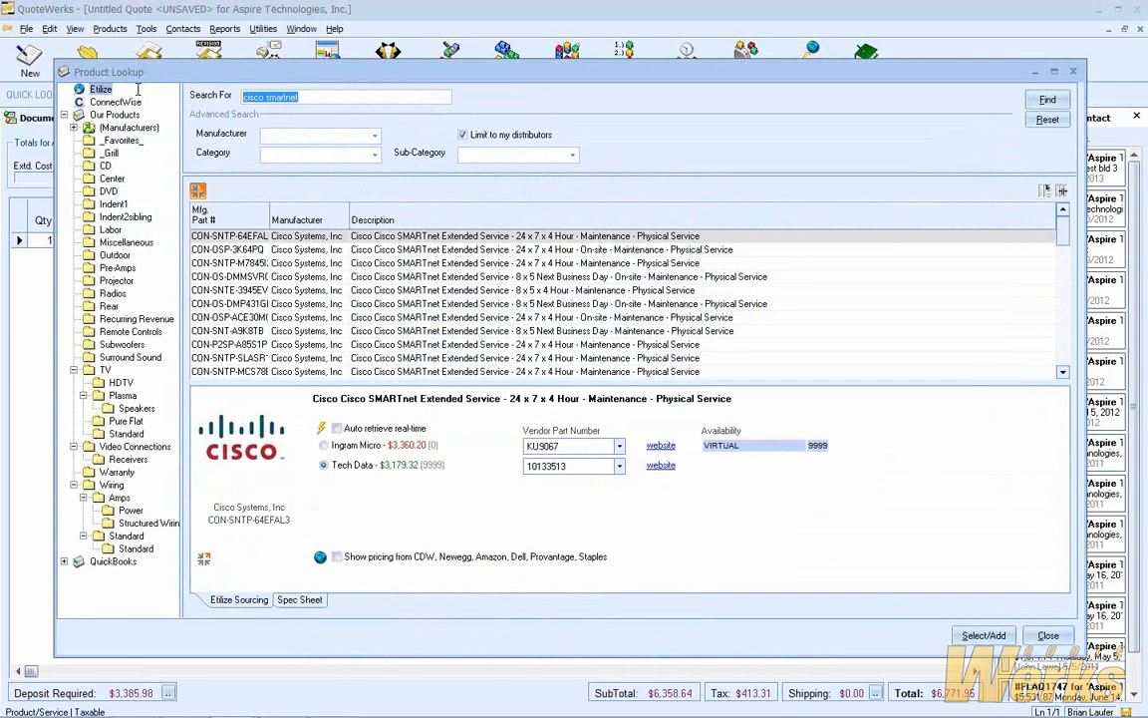
{"action": "left_click", "coordinate": [326, 97]}
{"action": "key", "text": "F2"}
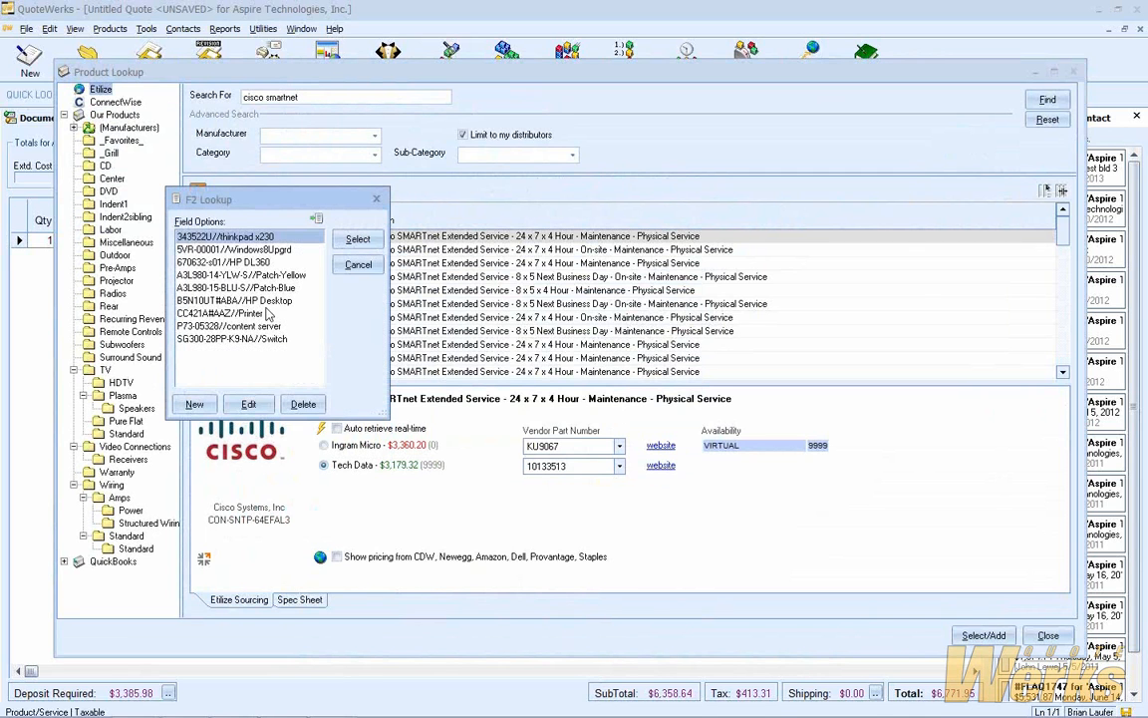
{"action": "double_click", "coordinate": [280, 339]}
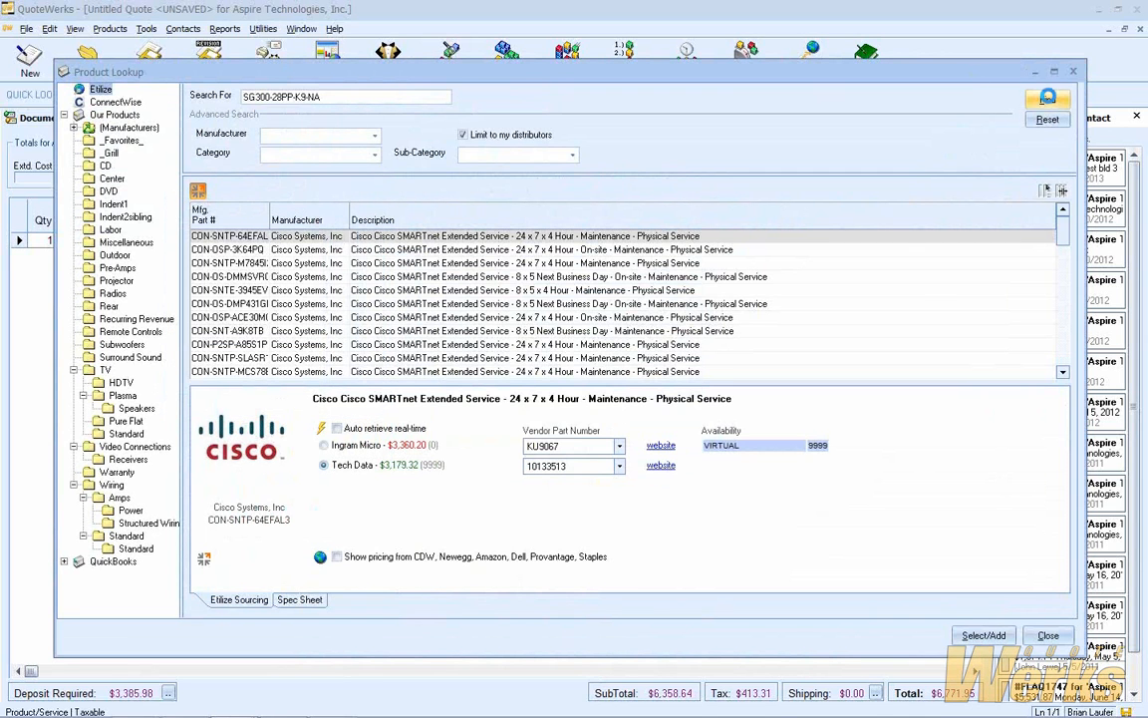
{"action": "key", "text": "Return"}
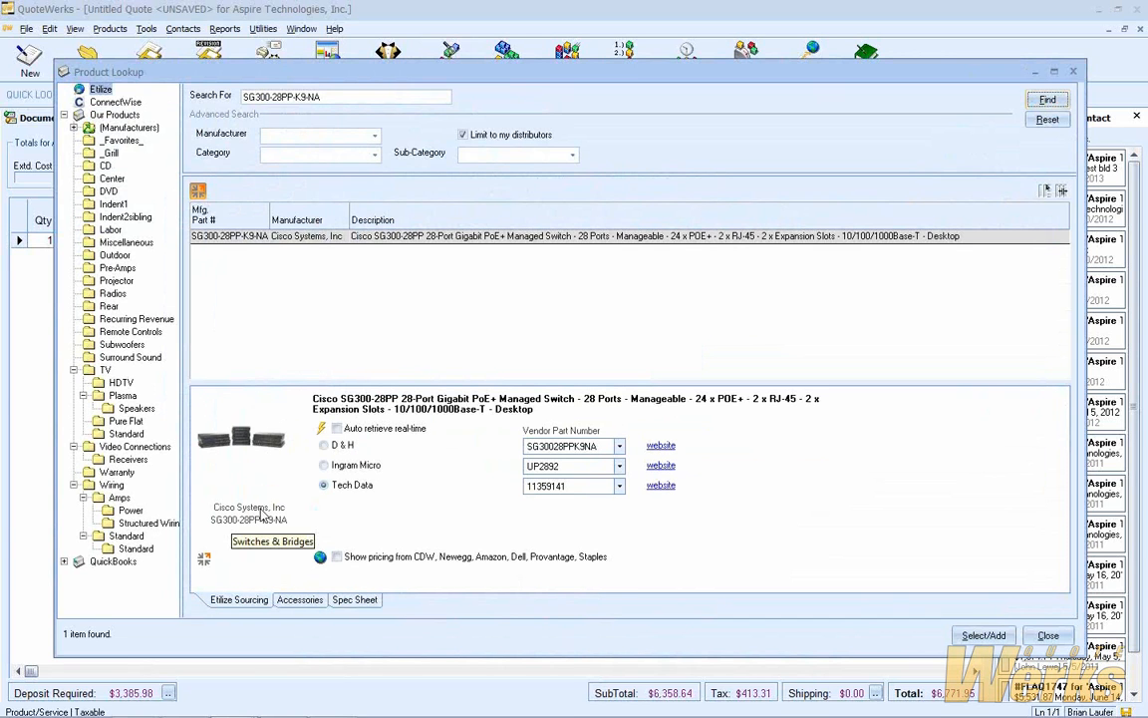
Retrieve real-time pricing for the Cisco switch, check the Tech Data item's price modifier without adding it, and close the product lookup
{"action": "left_click", "coordinate": [321, 427]}
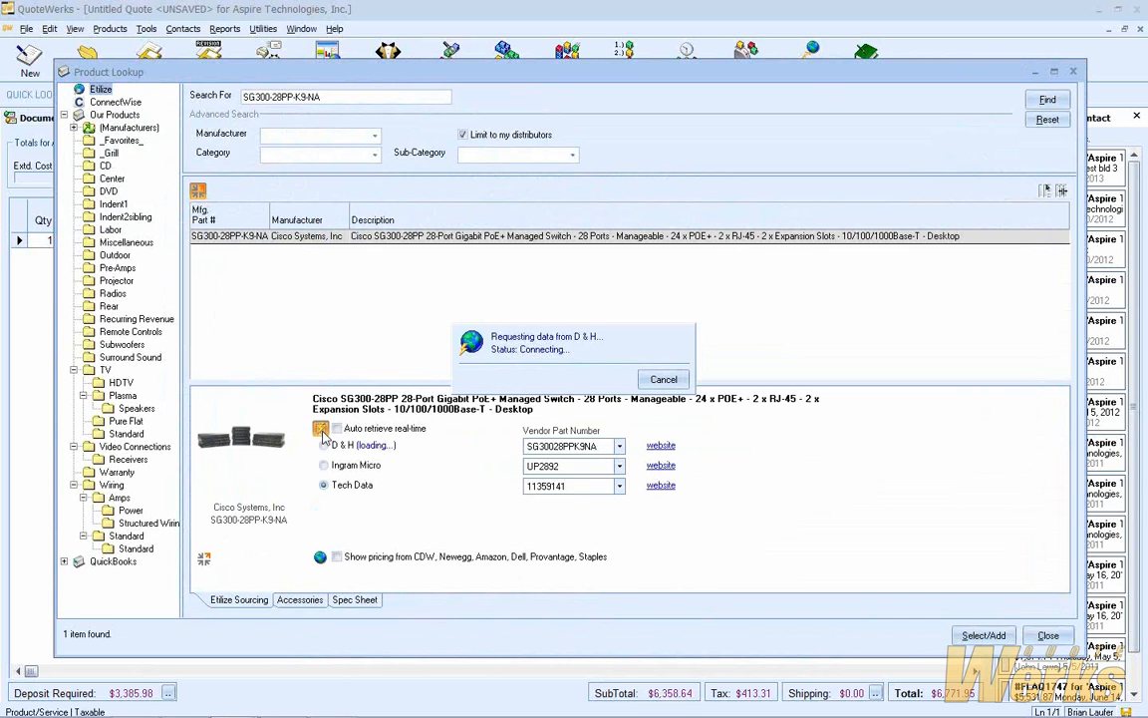
{"action": "double_click", "coordinate": [375, 485]}
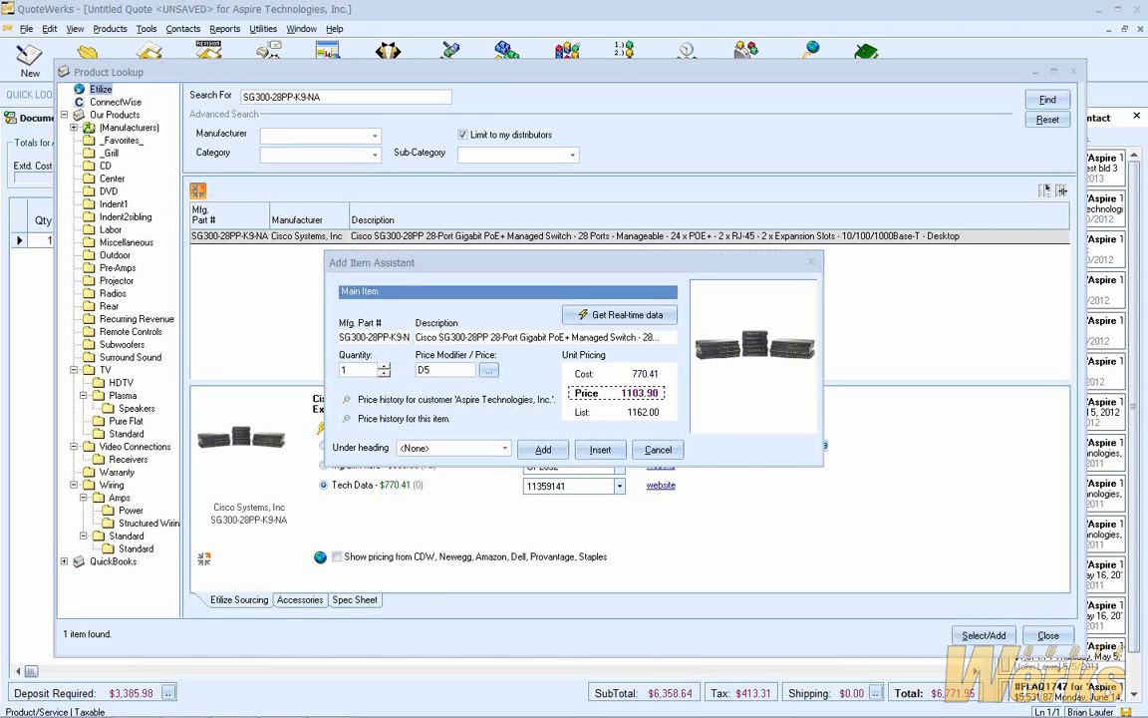
{"action": "left_click", "coordinate": [657, 445]}
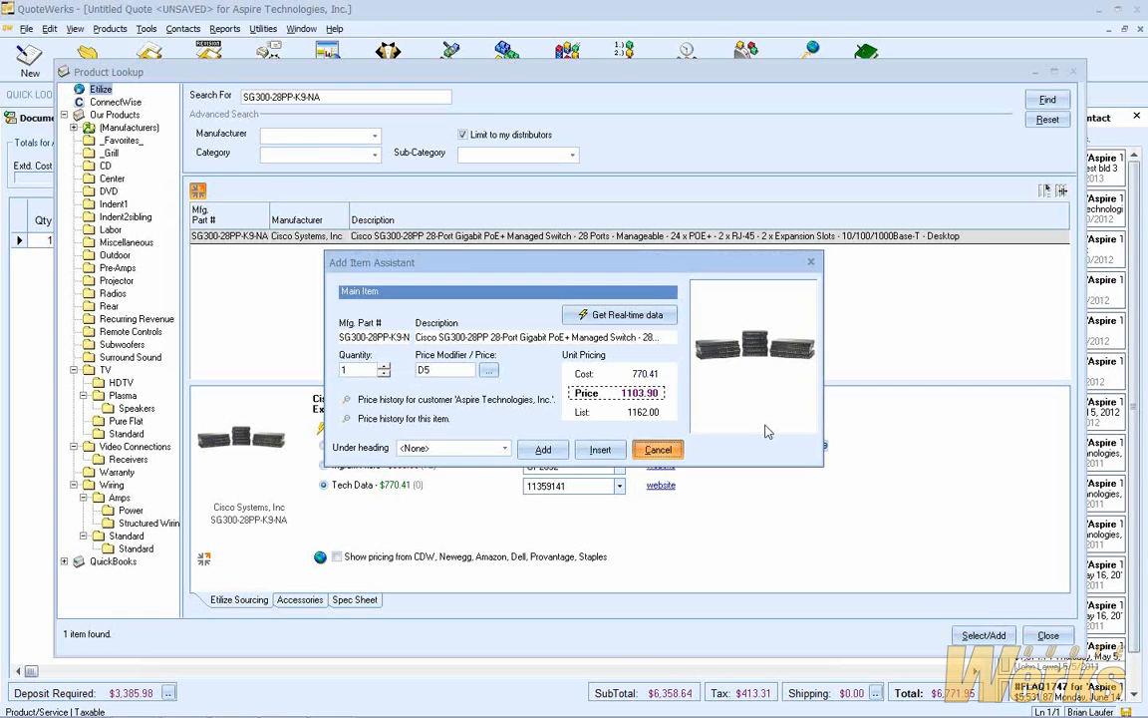
{"action": "left_click", "coordinate": [1073, 72]}
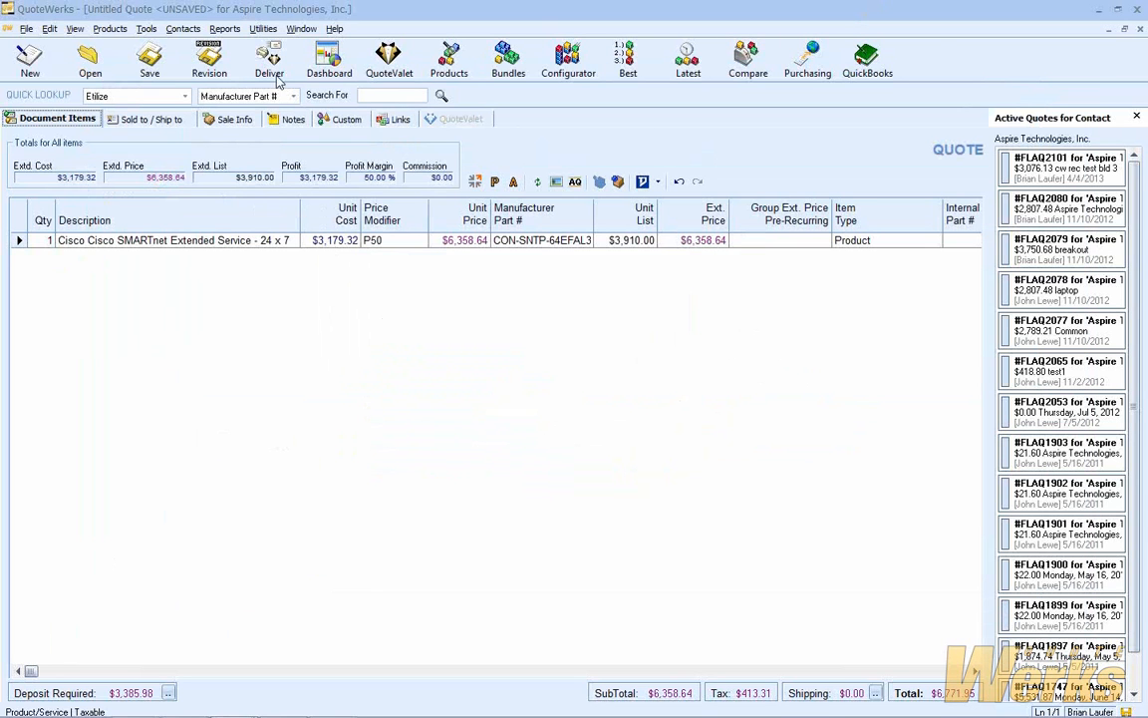
Examine the company tax rate mapping in the ConnectWise DataLink setup and close the contact manager setup without changes
{"action": "left_click", "coordinate": [182, 28]}
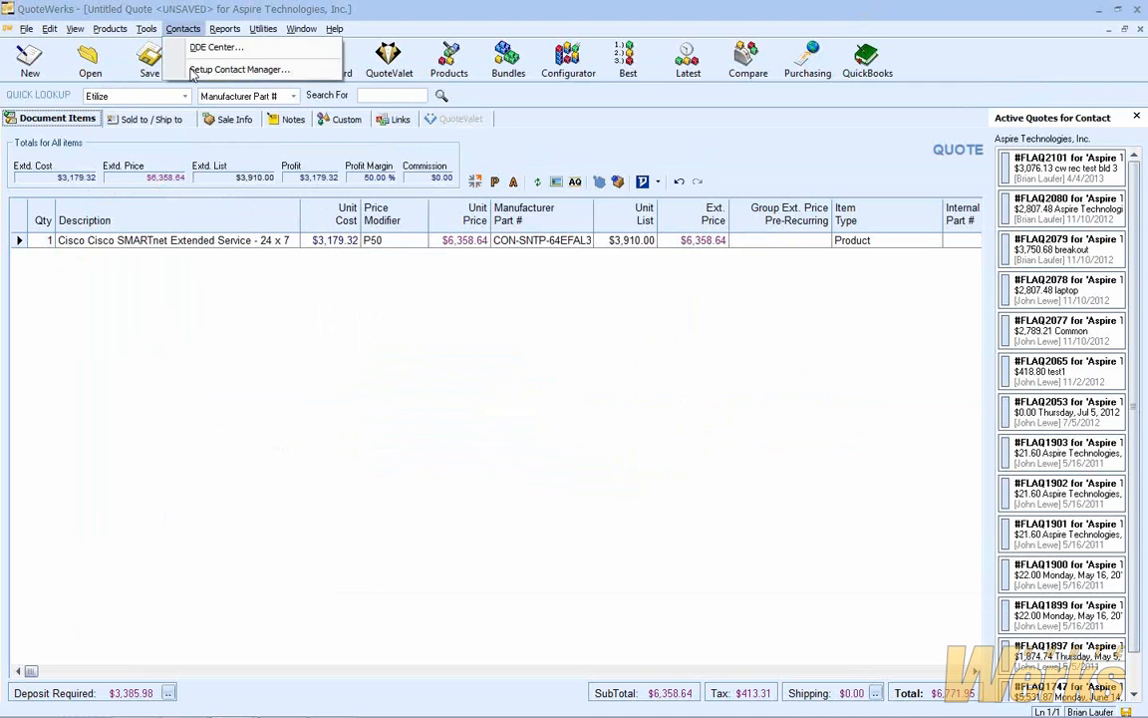
{"action": "left_click", "coordinate": [200, 70]}
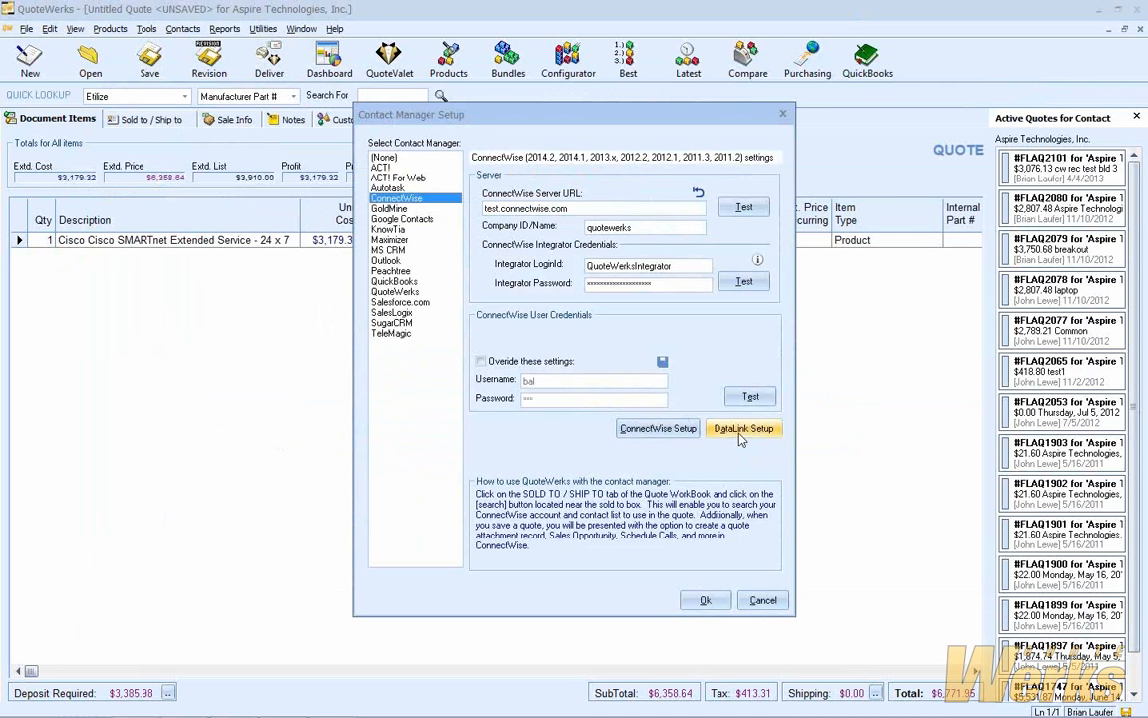
{"action": "left_click", "coordinate": [743, 428]}
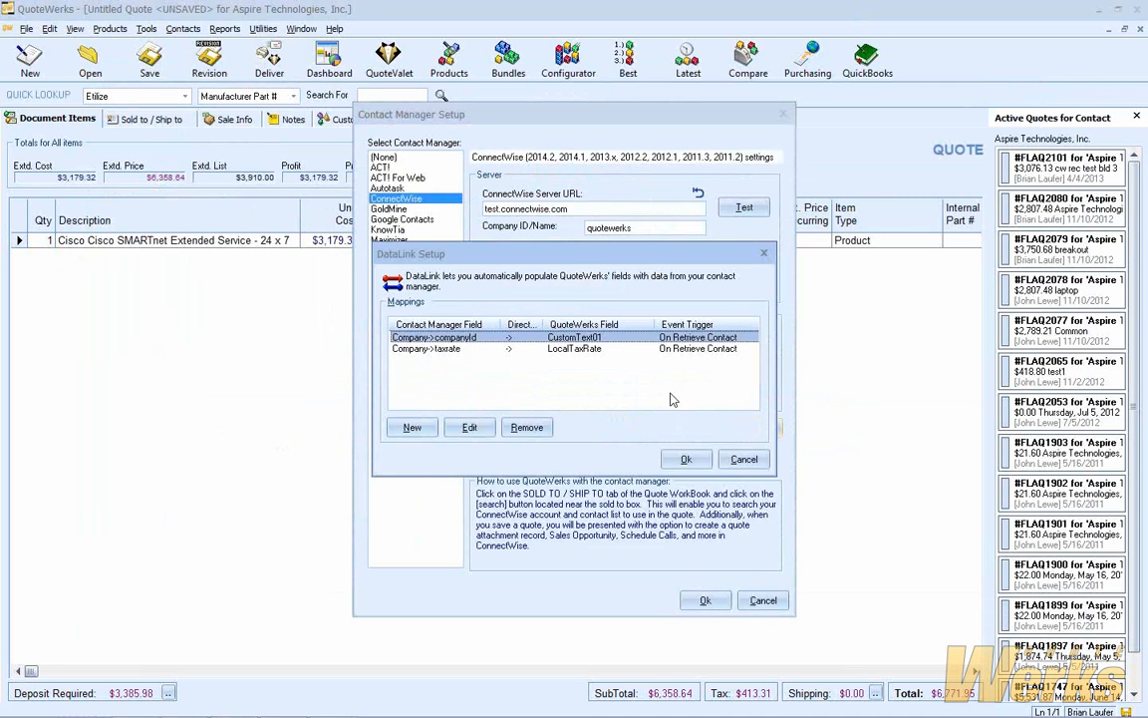
{"action": "left_click", "coordinate": [469, 350]}
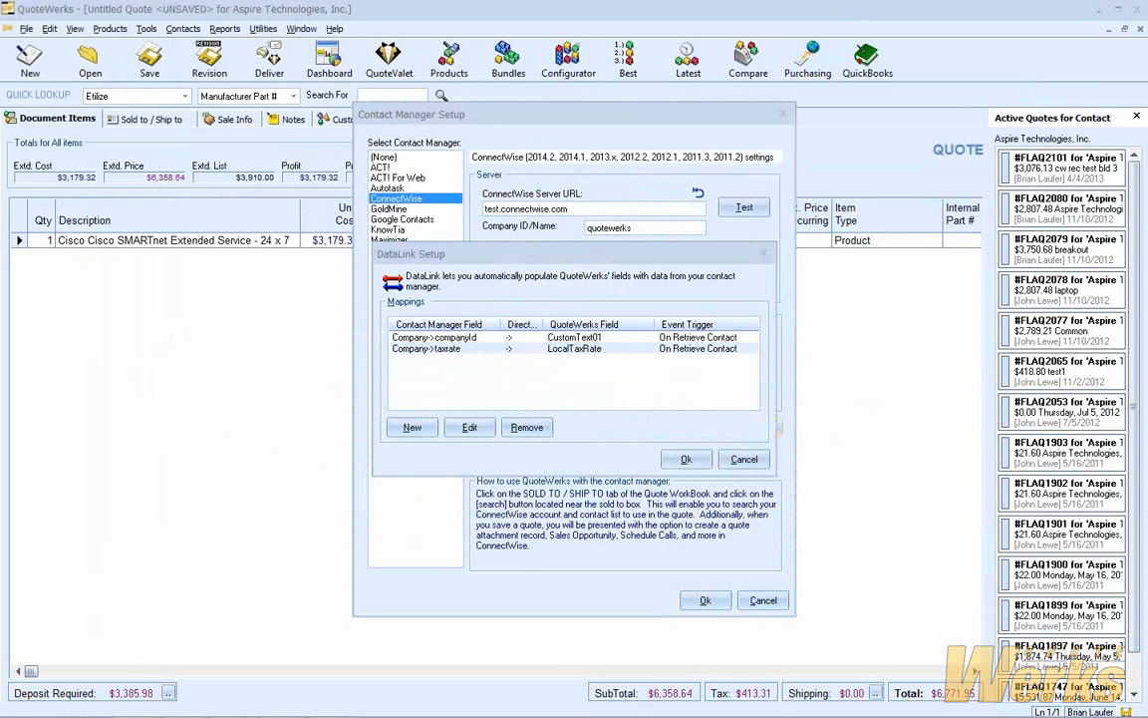
{"action": "left_click", "coordinate": [743, 459]}
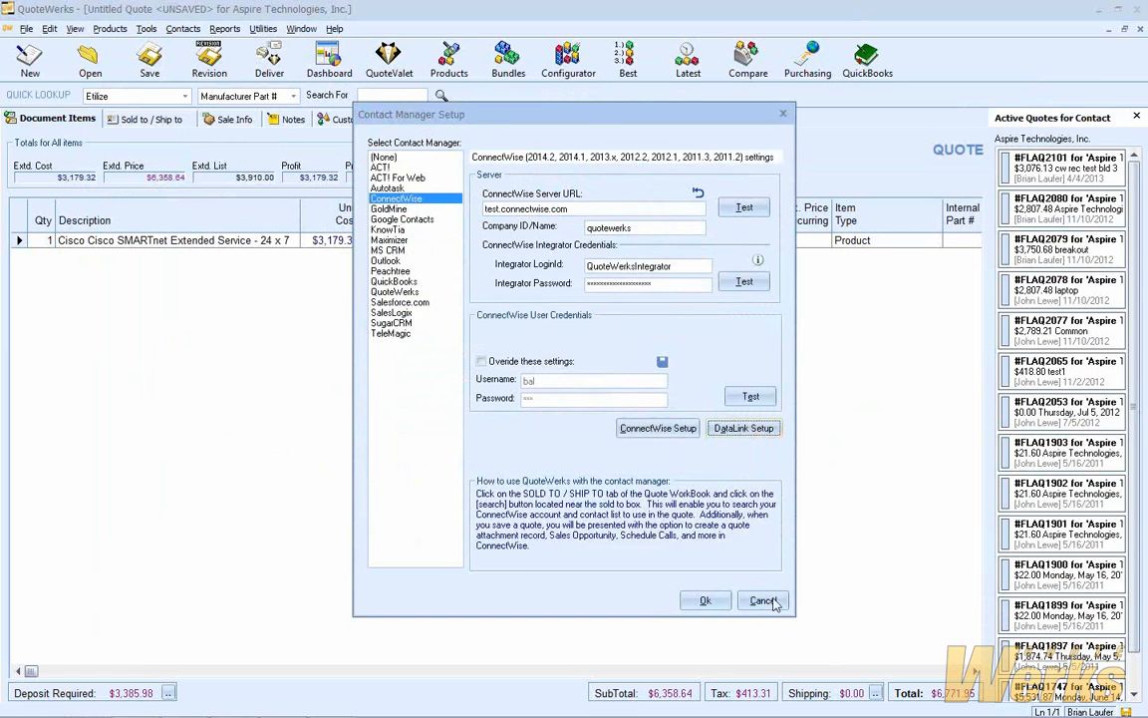
{"action": "left_click", "coordinate": [764, 600]}
Review the personal details in the user's preferences and close them without changes
{"action": "left_click", "coordinate": [112, 30]}
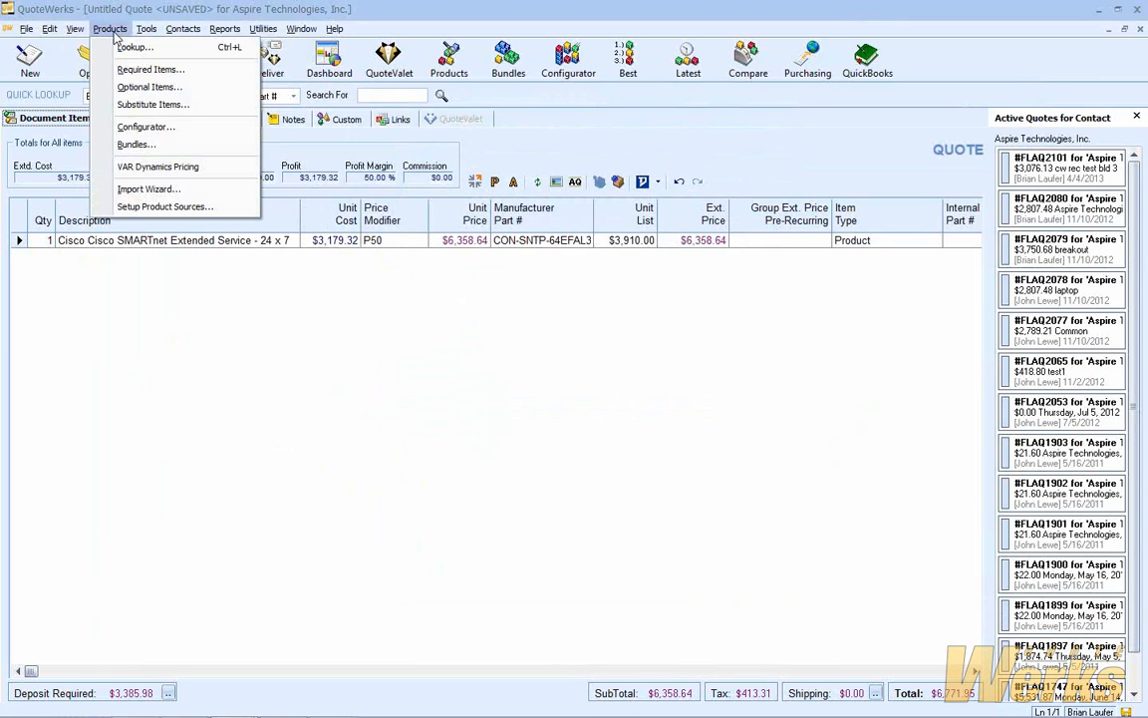
{"action": "mouse_move", "coordinate": [141, 32]}
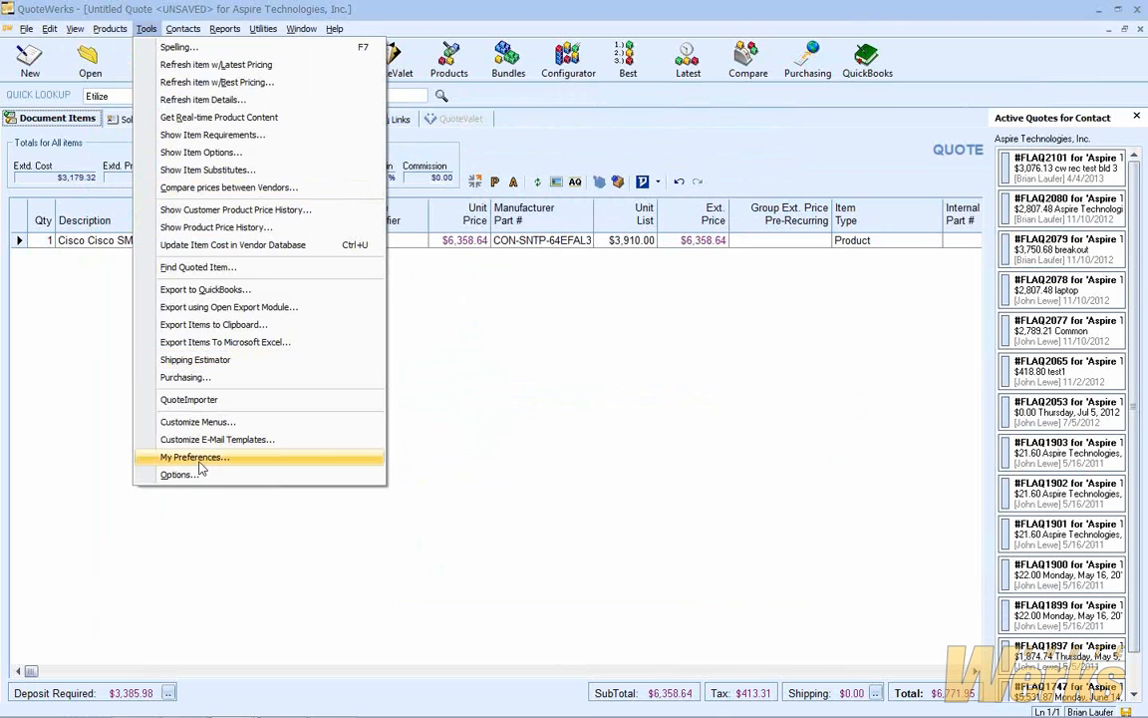
{"action": "left_click", "coordinate": [197, 458]}
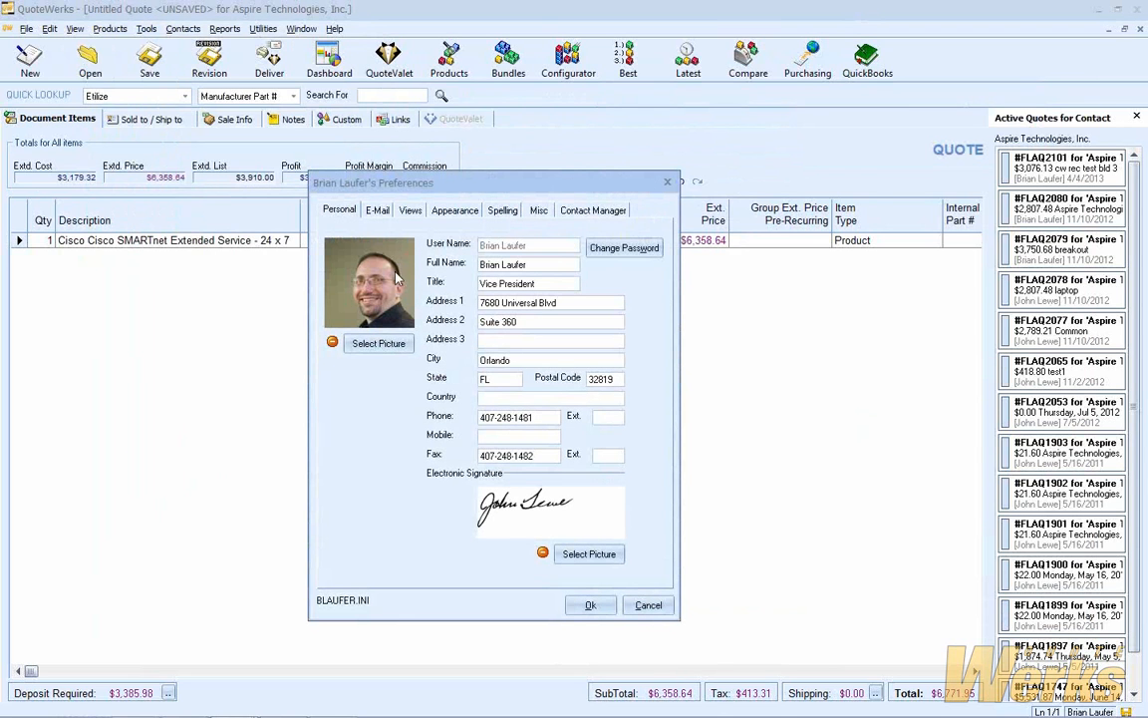
{"action": "left_click", "coordinate": [485, 436]}
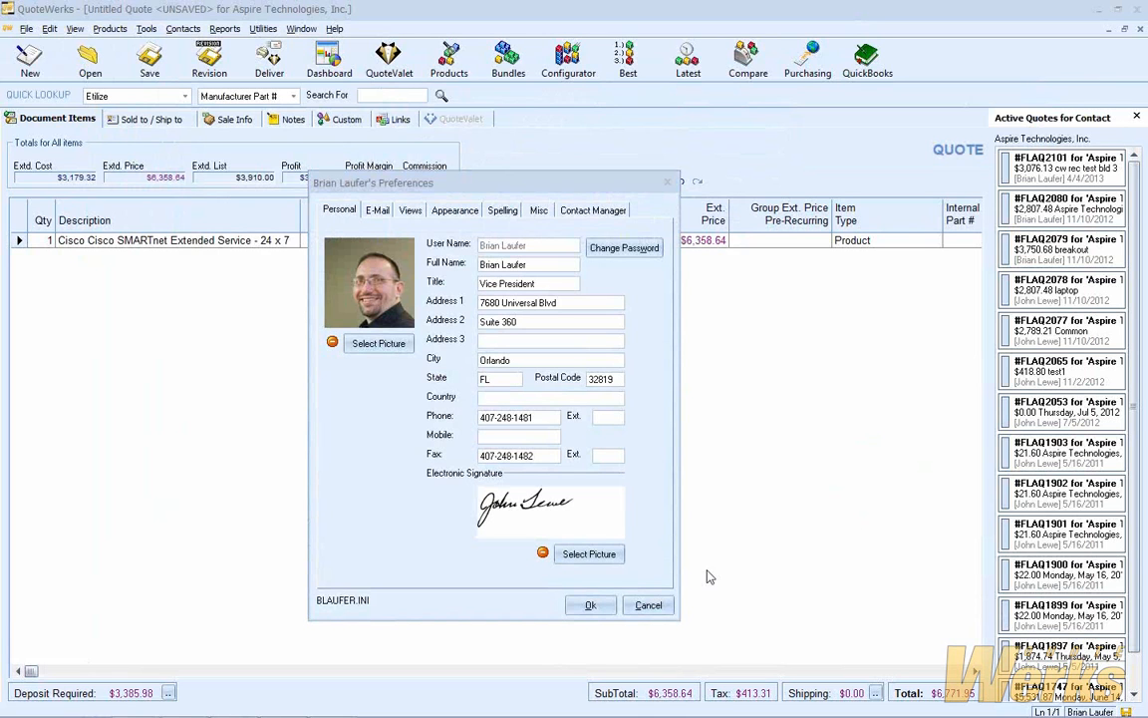
{"action": "left_click", "coordinate": [648, 604]}
Switch to Chrome and display the QuoteWerks, ConnectWise and QuickBooks workflow blueprint PDF
{"action": "mouse_move", "coordinate": [189, 709]}
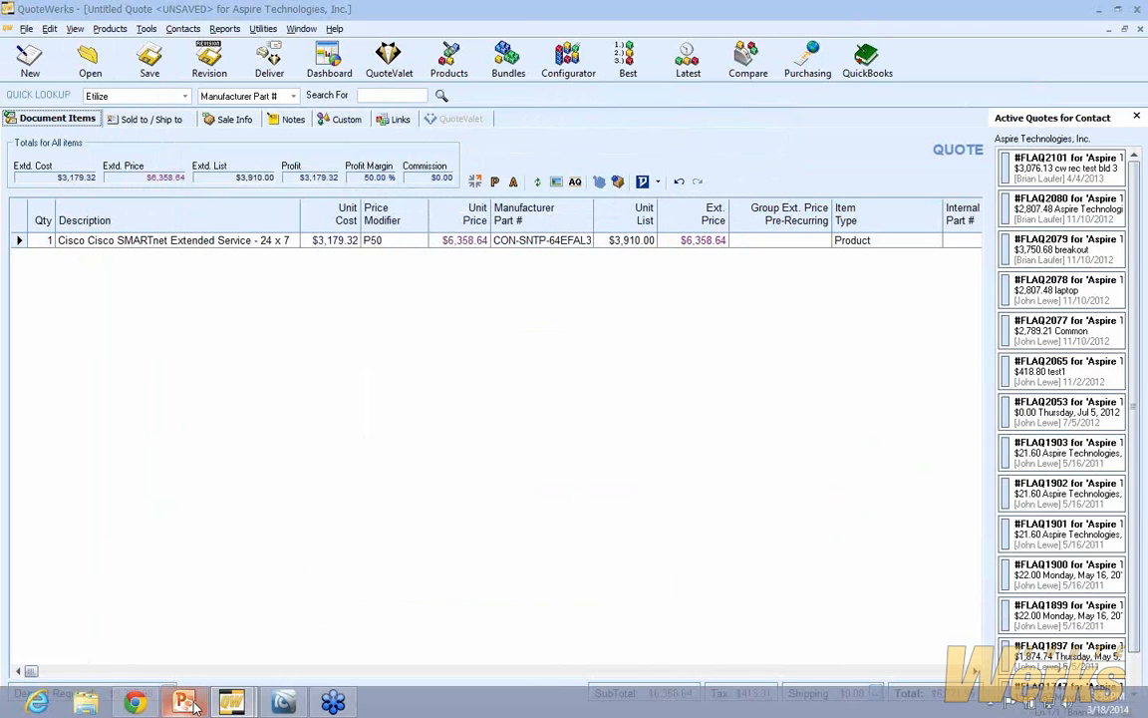
{"action": "left_click", "coordinate": [137, 709]}
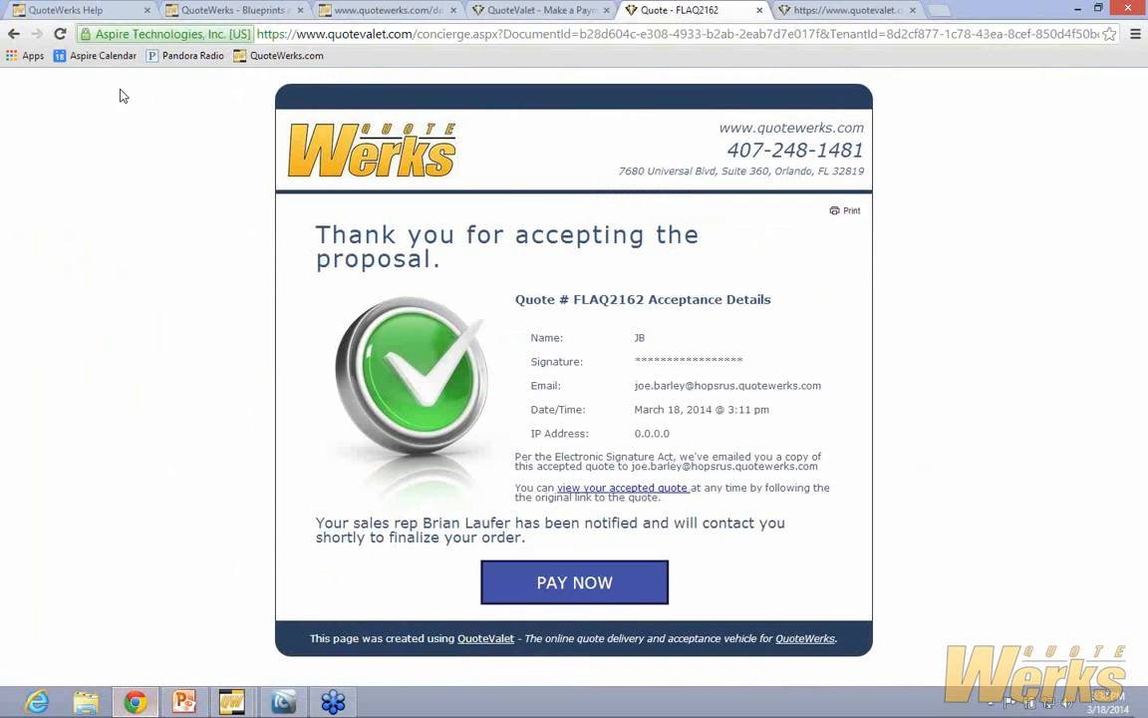
{"action": "left_click", "coordinate": [214, 11]}
{"action": "left_click", "coordinate": [339, 12]}
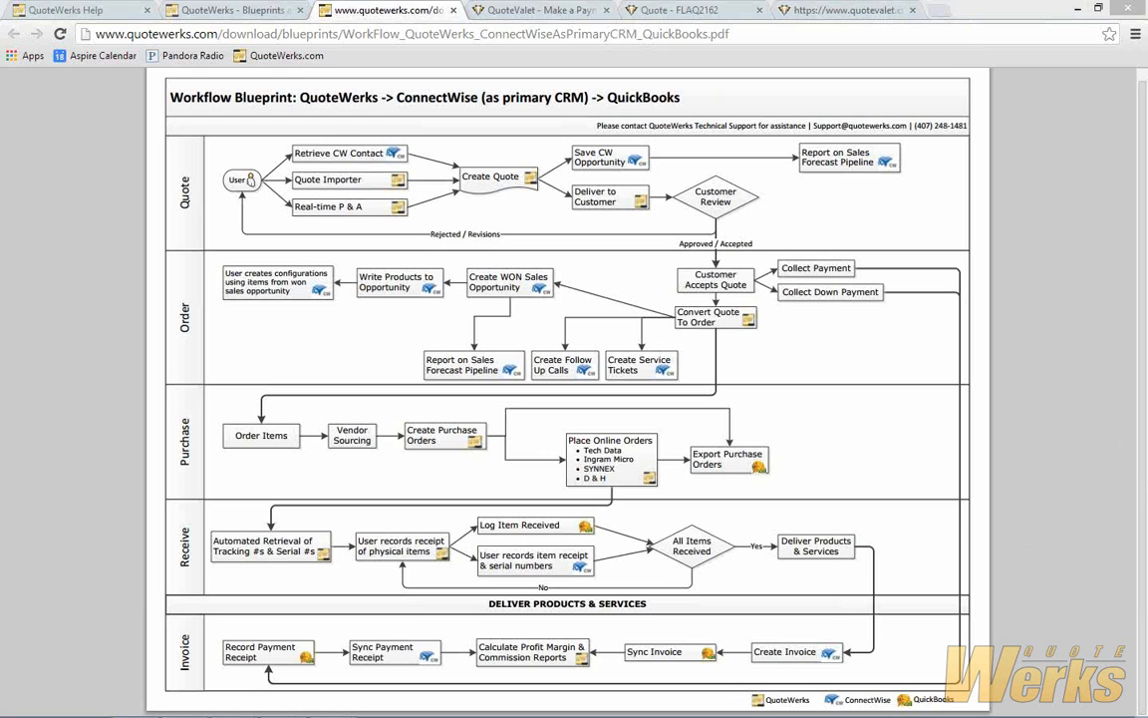
Return to QuoteWerks and insert an empty comment line above the Cisco SMARTnet item in the quote
{"action": "left_click", "coordinate": [1074, 12]}
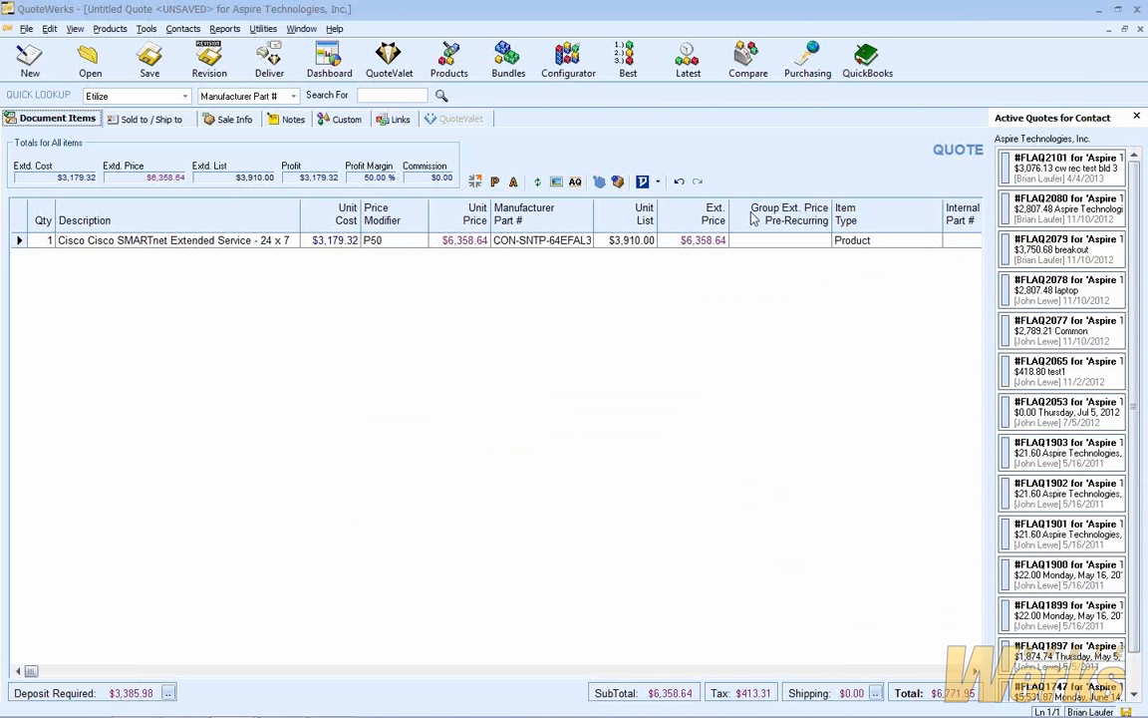
{"action": "right_click", "coordinate": [230, 240]}
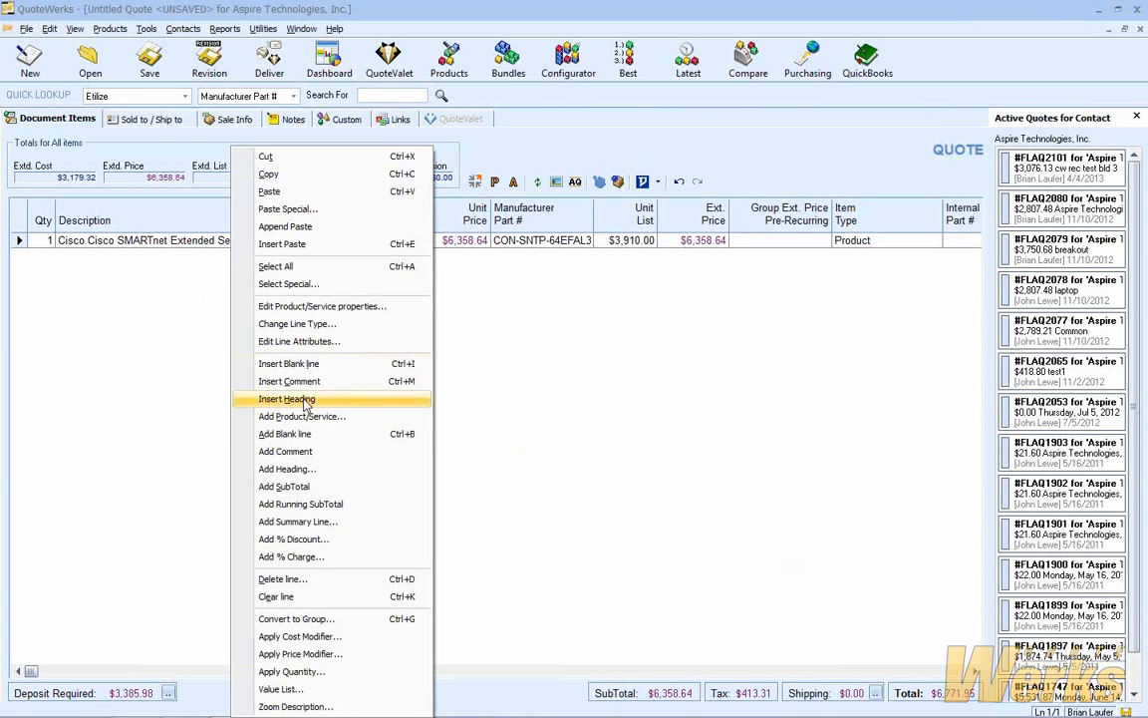
{"action": "left_click", "coordinate": [289, 381]}
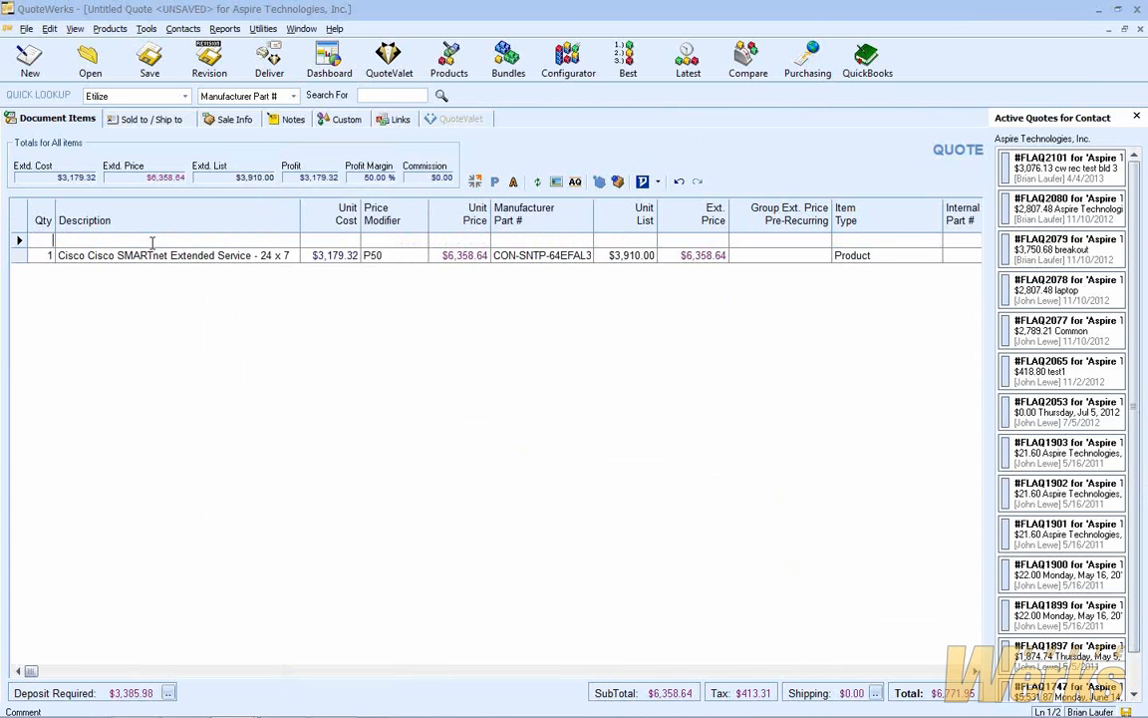
Clone the Quote (Standard) print layout under the name "Quote (Standard) - Spacing Example"
{"action": "left_click", "coordinate": [269, 59]}
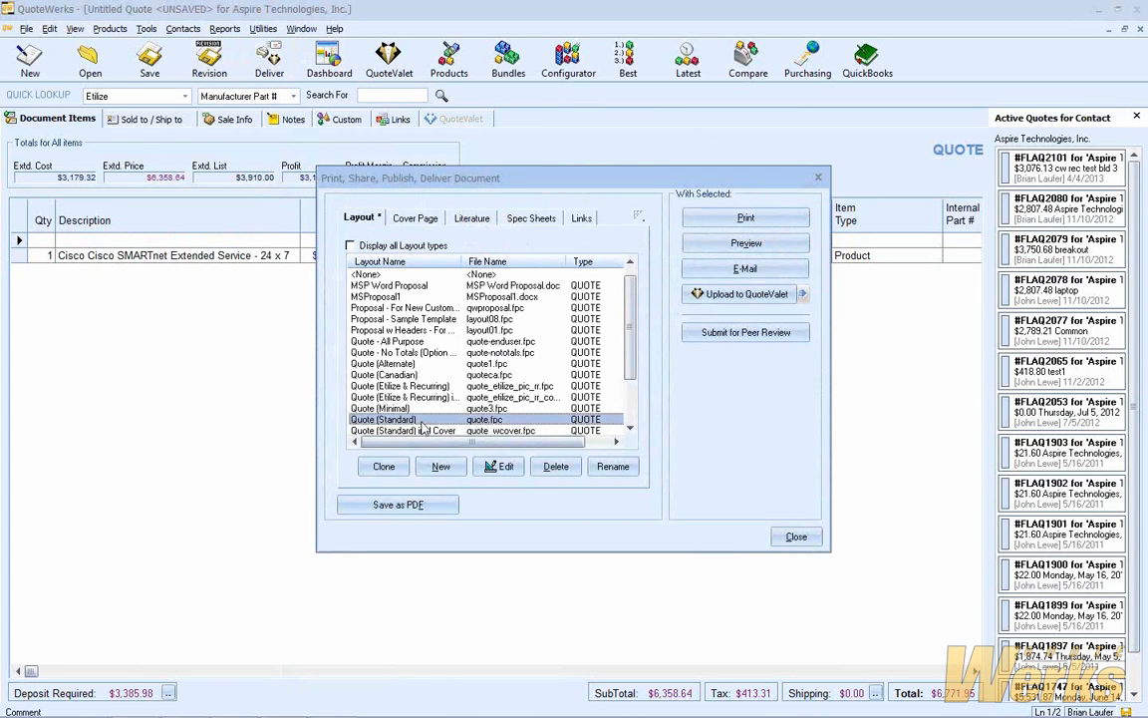
{"action": "left_click", "coordinate": [384, 470]}
{"action": "type", "text": "- Spacing Example"}
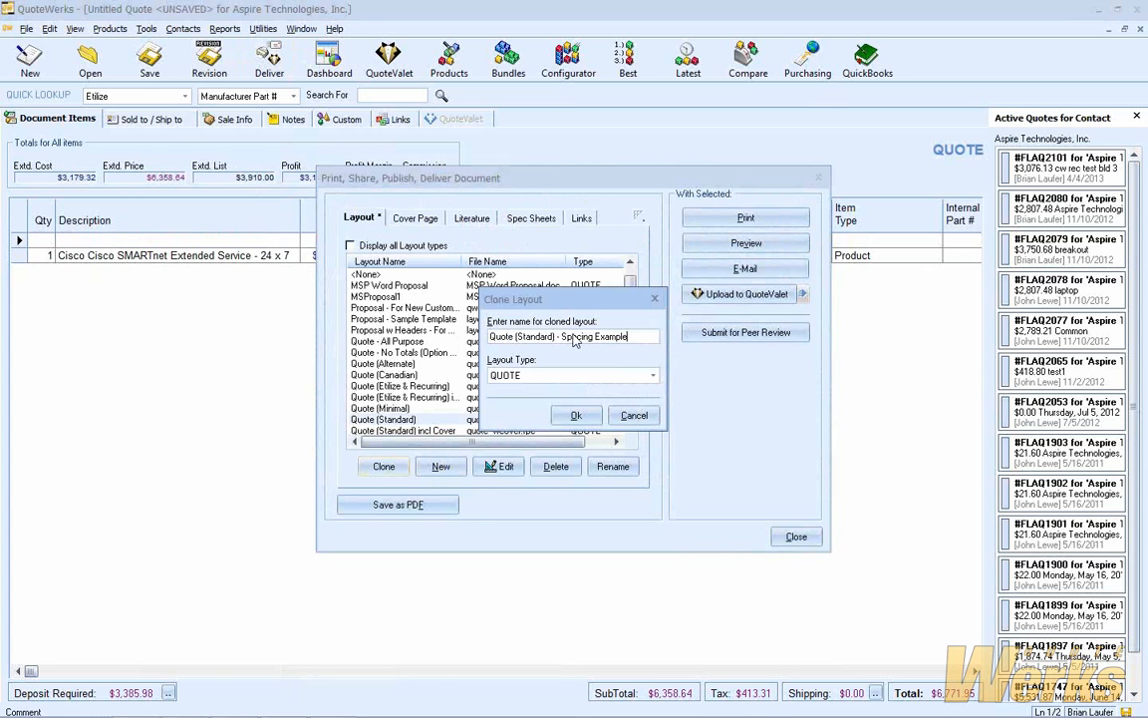
{"action": "key", "text": "Return"}
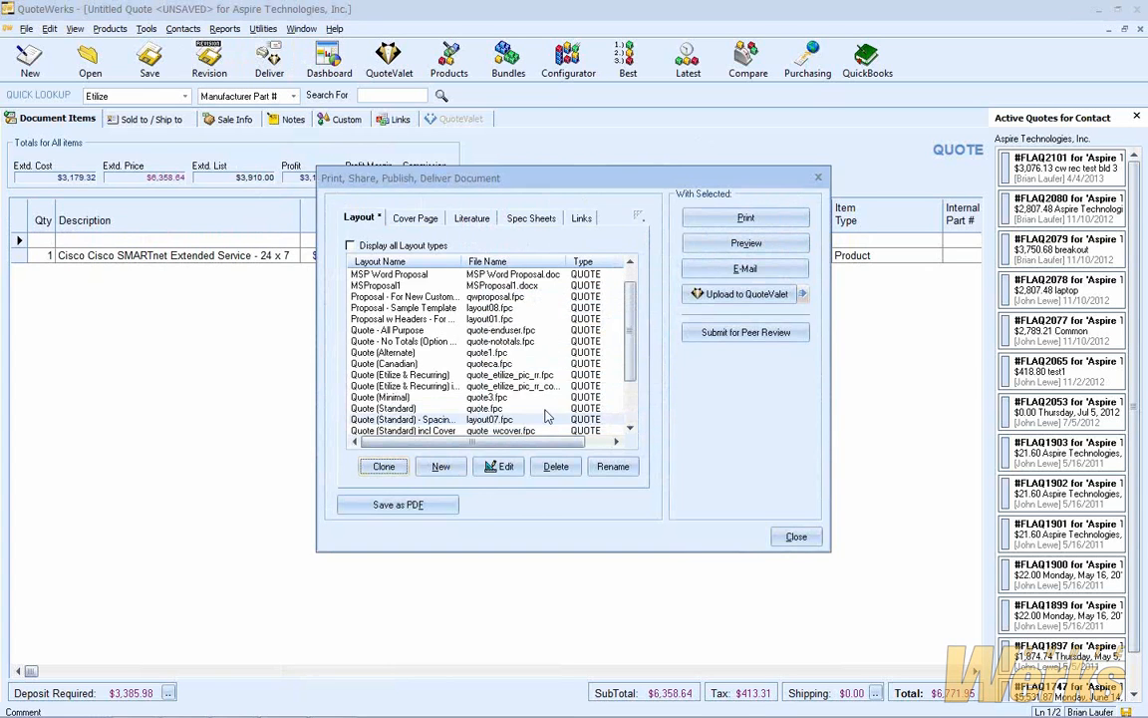
Increase Detail Section 1 of the cloned layout to 153 high with extra space above its fields, and save the layout
{"action": "left_click", "coordinate": [498, 468]}
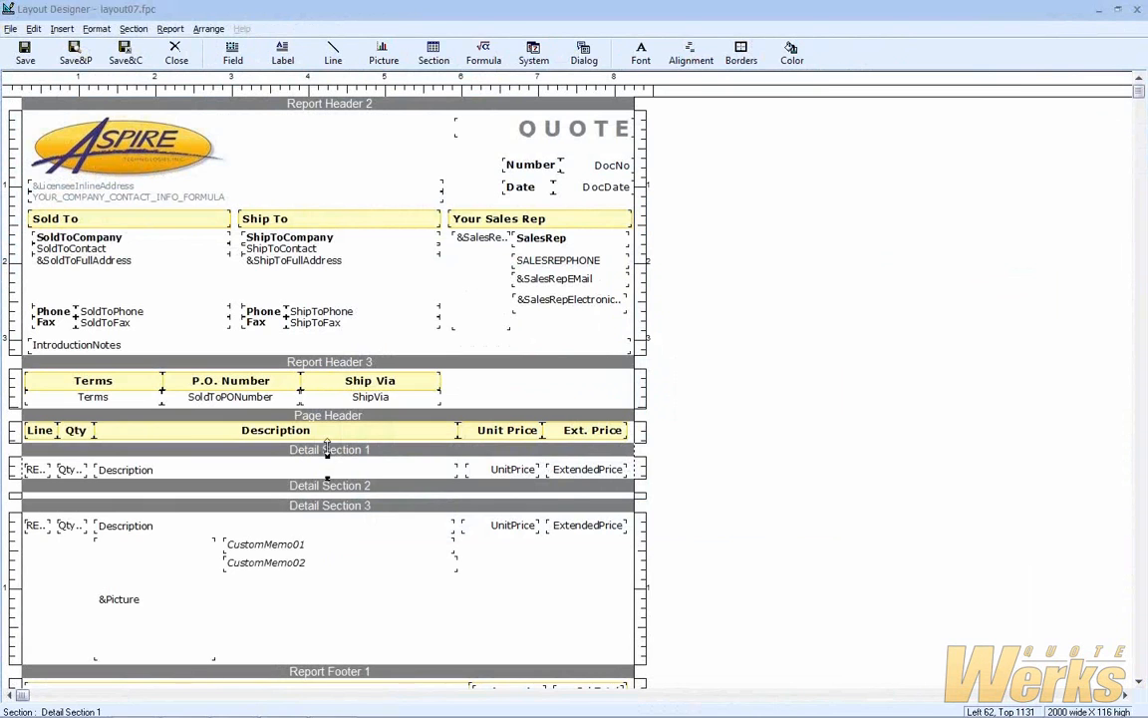
{"action": "left_click_drag", "start_coordinate": [328, 457], "coordinate": [328, 468]}
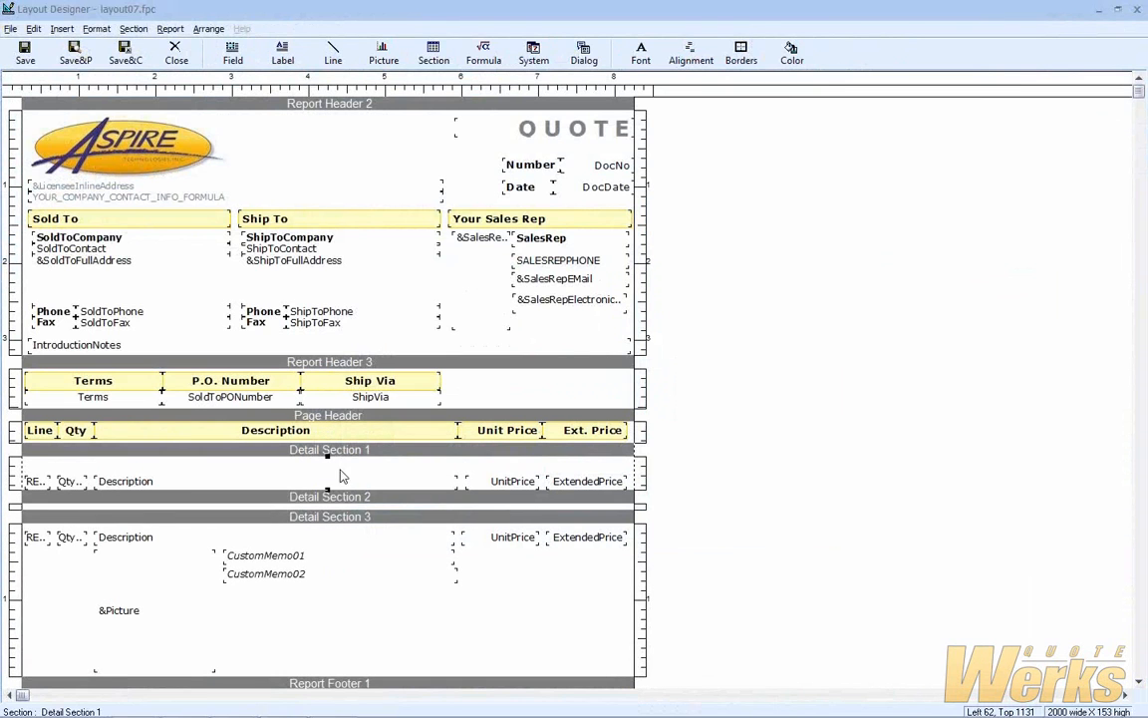
{"action": "double_click", "coordinate": [204, 456]}
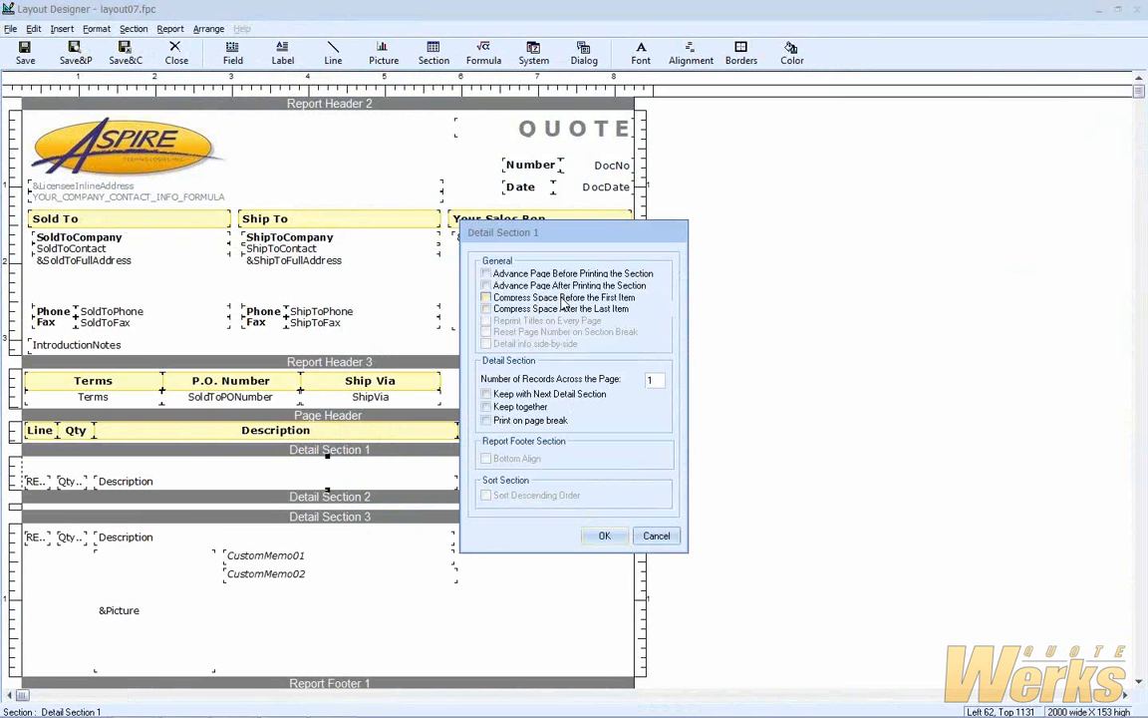
{"action": "left_click", "coordinate": [654, 535]}
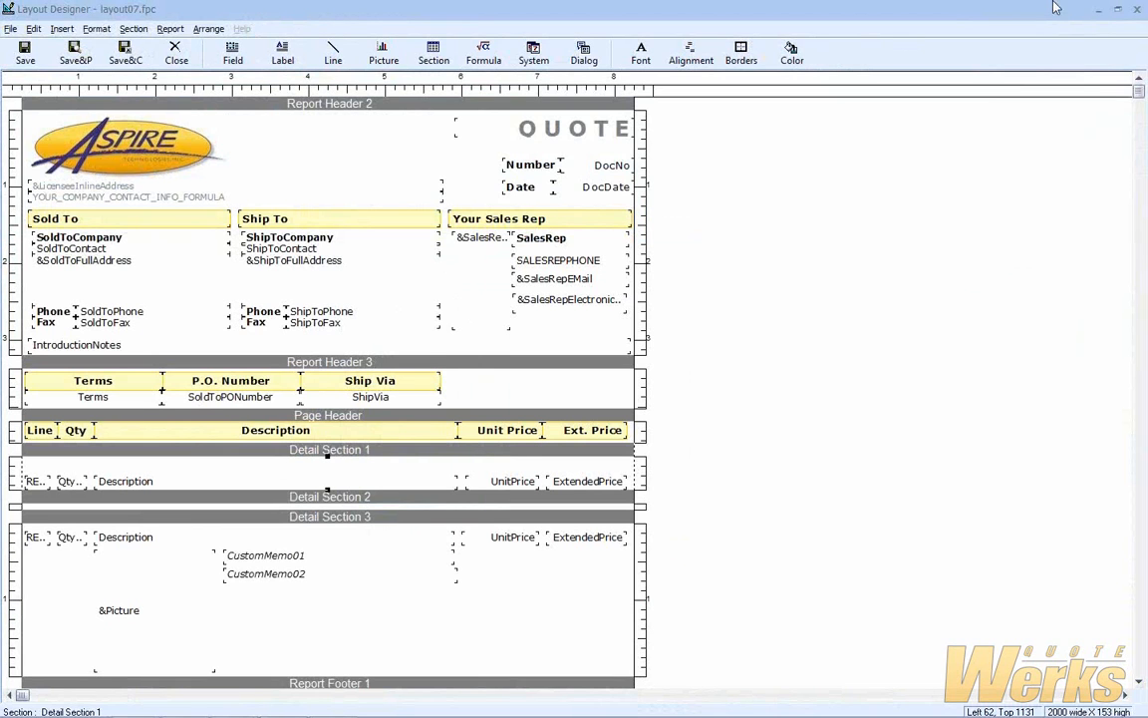
{"action": "left_click", "coordinate": [1137, 10]}
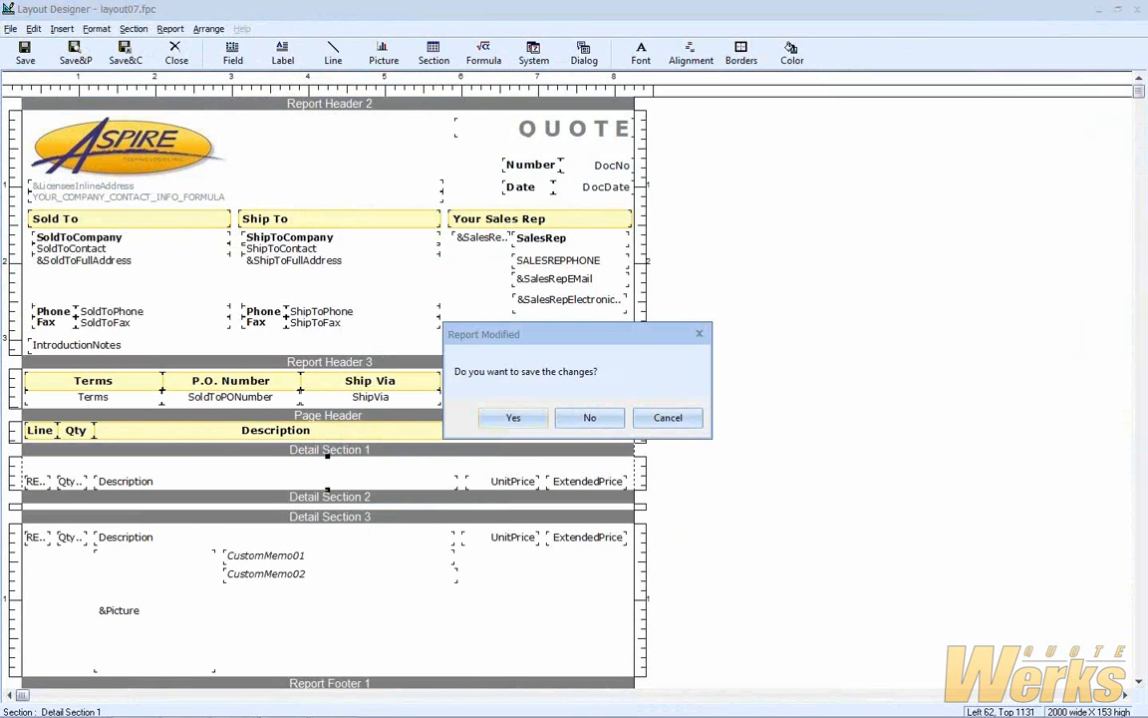
{"action": "left_click", "coordinate": [513, 418]}
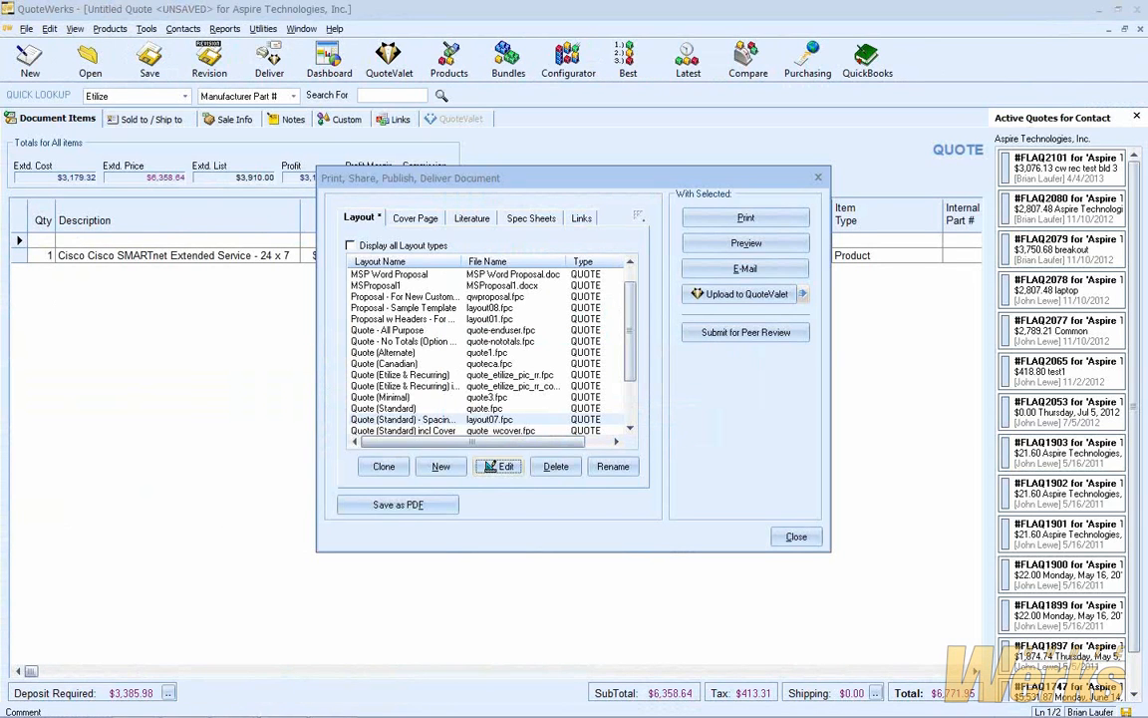
Close the document delivery window and open ConnectWise Setup from the contact manager settings
{"action": "left_click", "coordinate": [491, 466]}
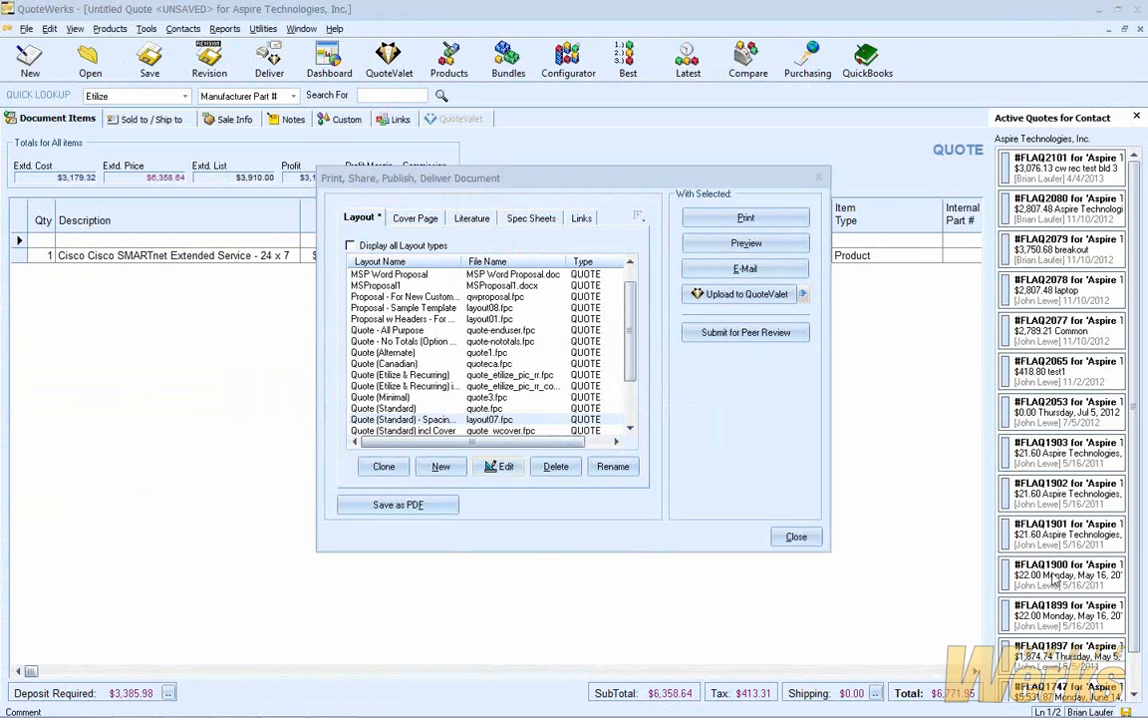
{"action": "left_click", "coordinate": [797, 538]}
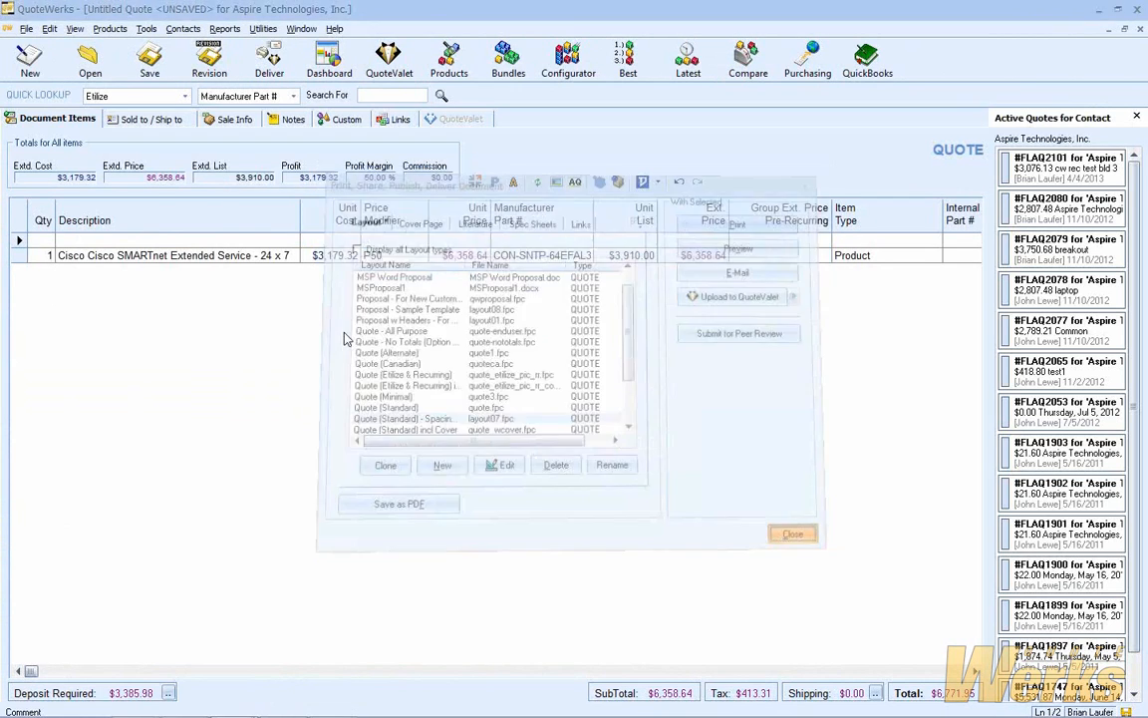
{"action": "left_click", "coordinate": [189, 31]}
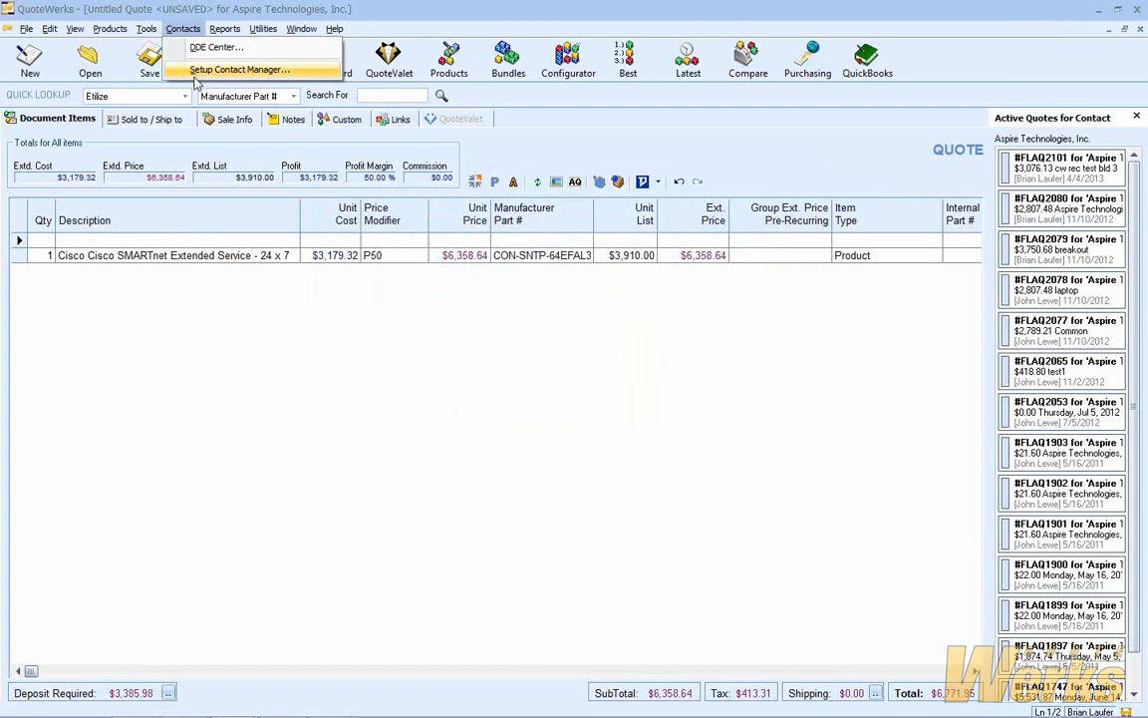
{"action": "left_click", "coordinate": [189, 67]}
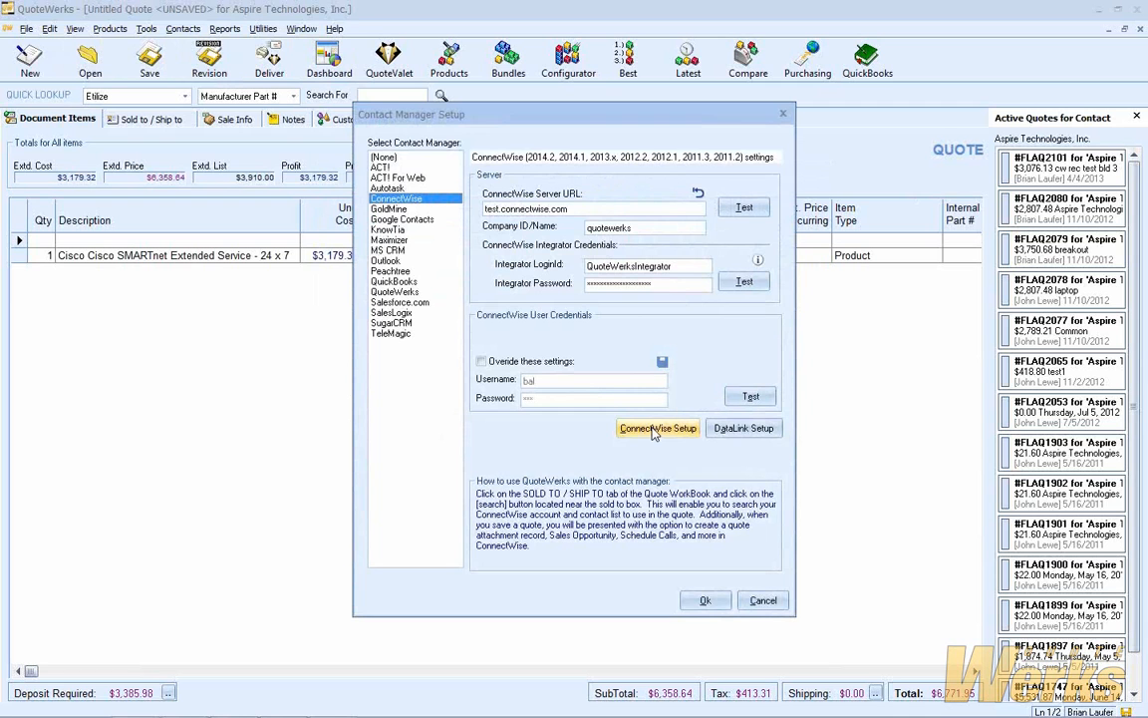
{"action": "left_click", "coordinate": [653, 430]}
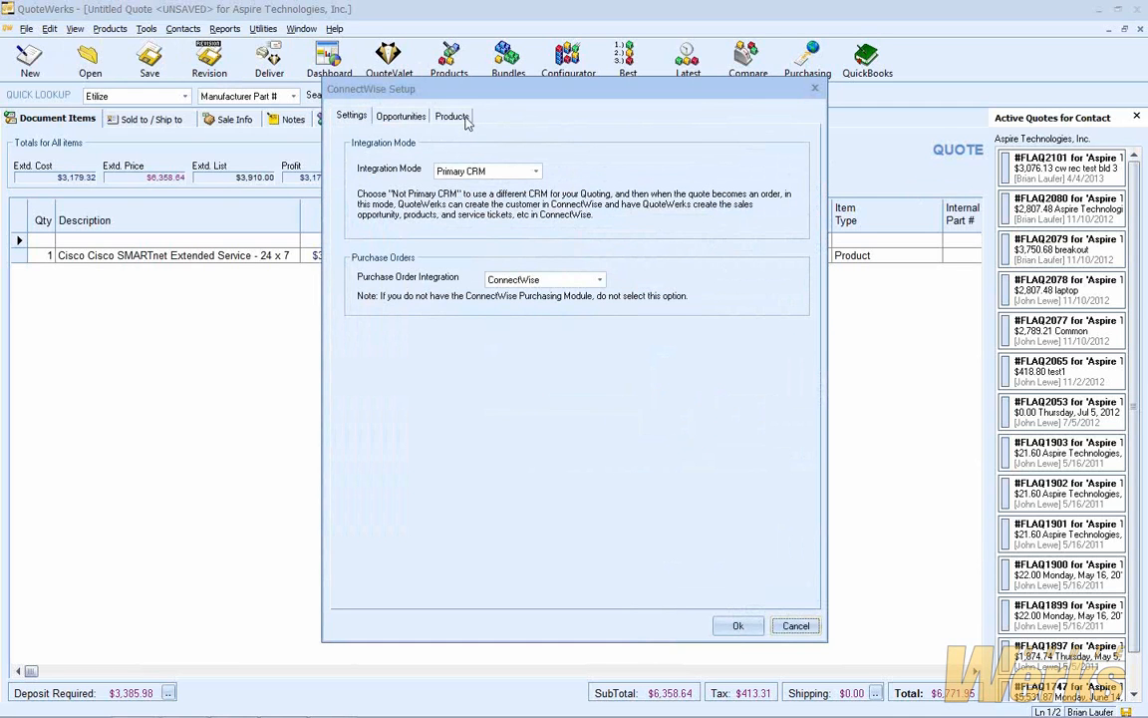
Examine the ConnectWise opportunity, product and bundle settings, including the item type mapping for bundle 'IsProjectPhase', and leave the setup
{"action": "left_click", "coordinate": [450, 118]}
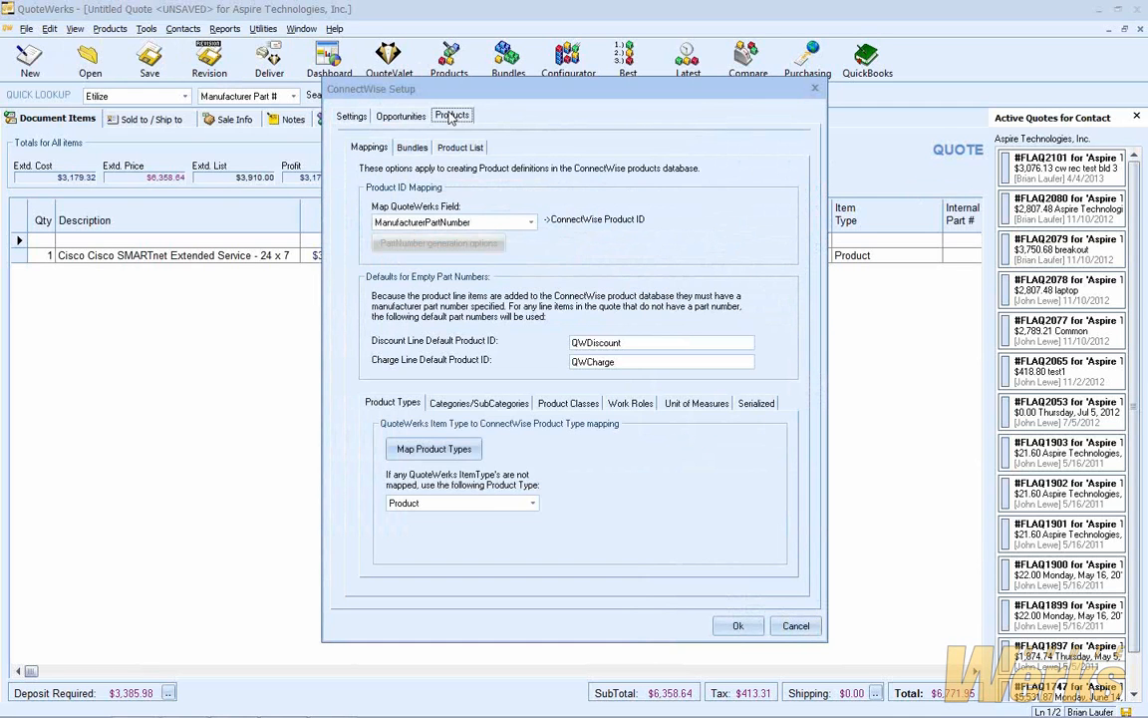
{"action": "left_click", "coordinate": [400, 117]}
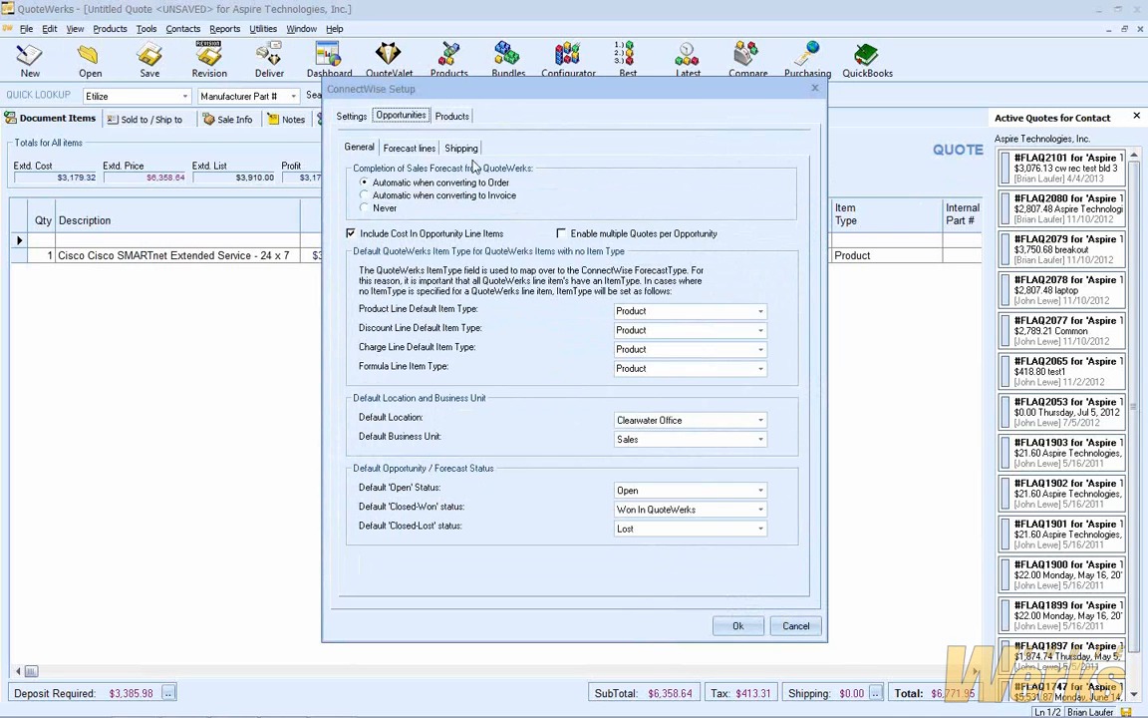
{"action": "left_click", "coordinate": [451, 116]}
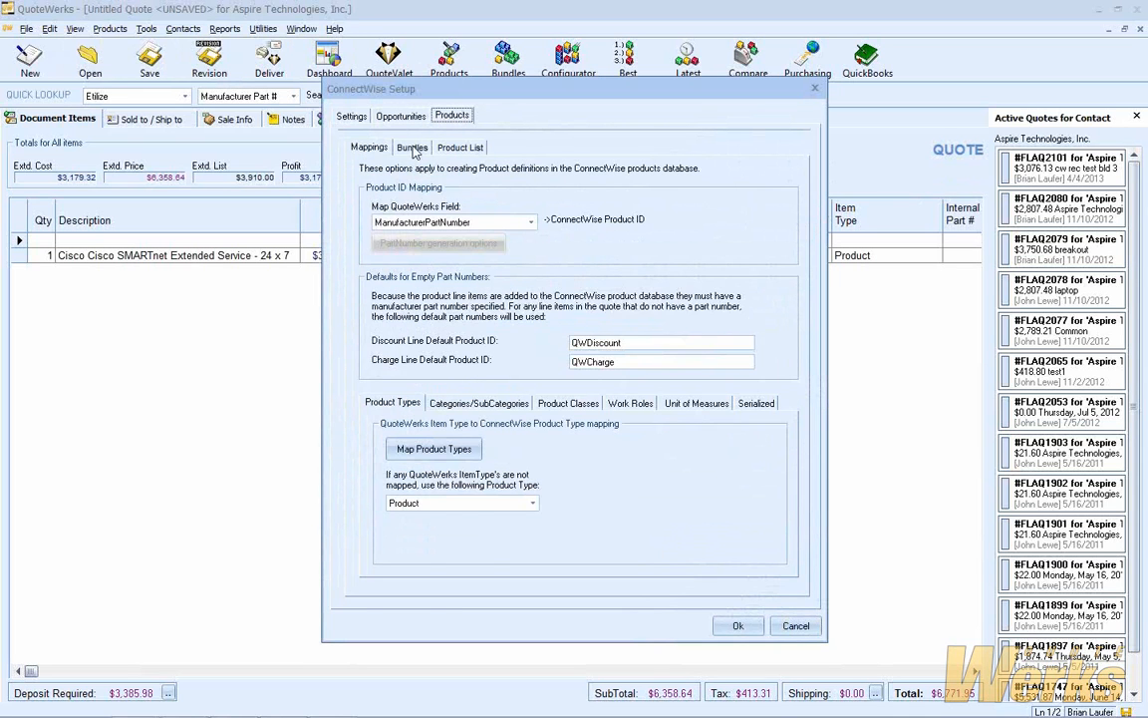
{"action": "left_click", "coordinate": [412, 146]}
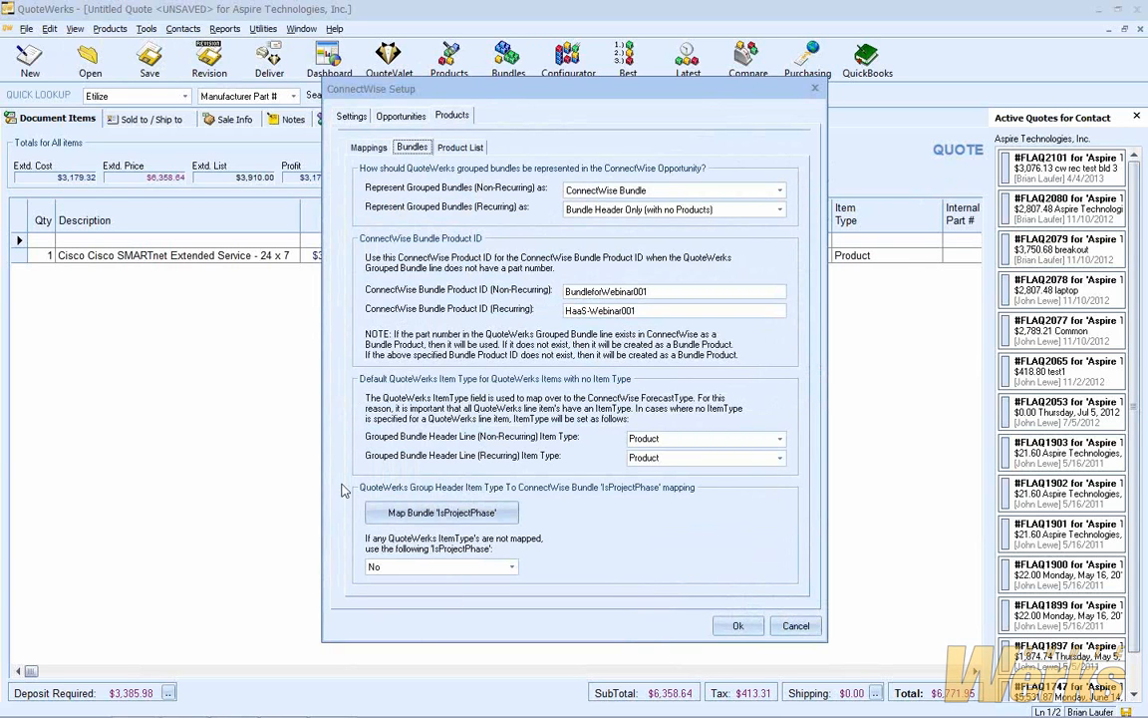
{"action": "left_click", "coordinate": [443, 514]}
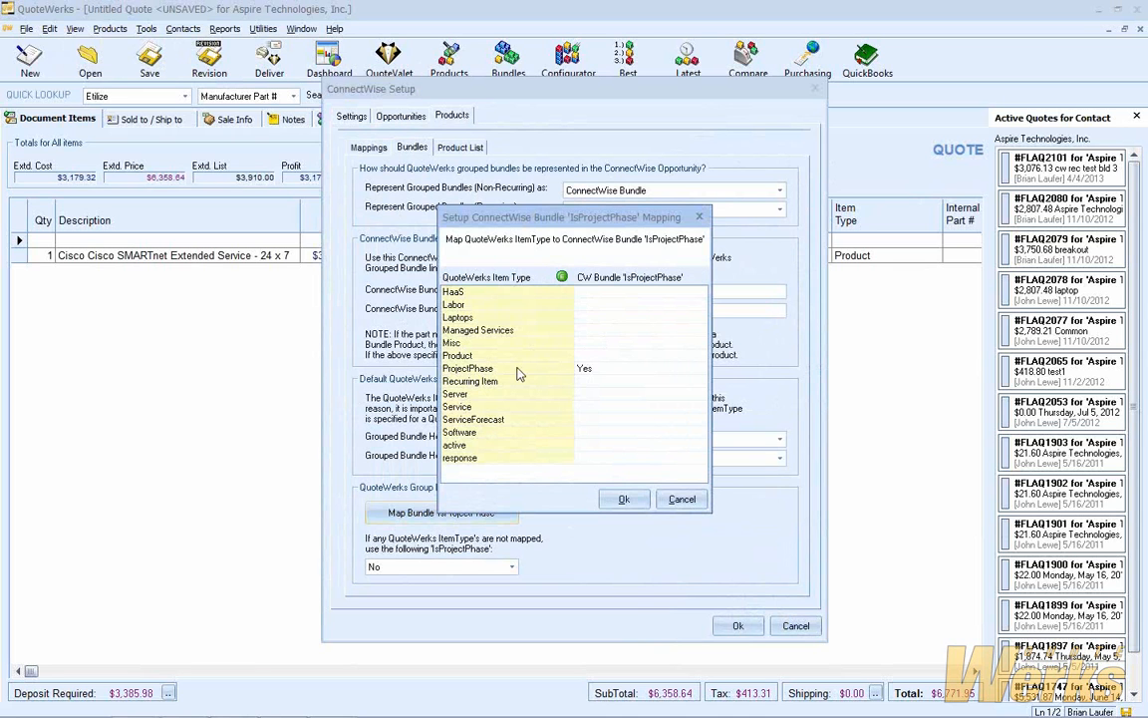
{"action": "left_click", "coordinate": [682, 501]}
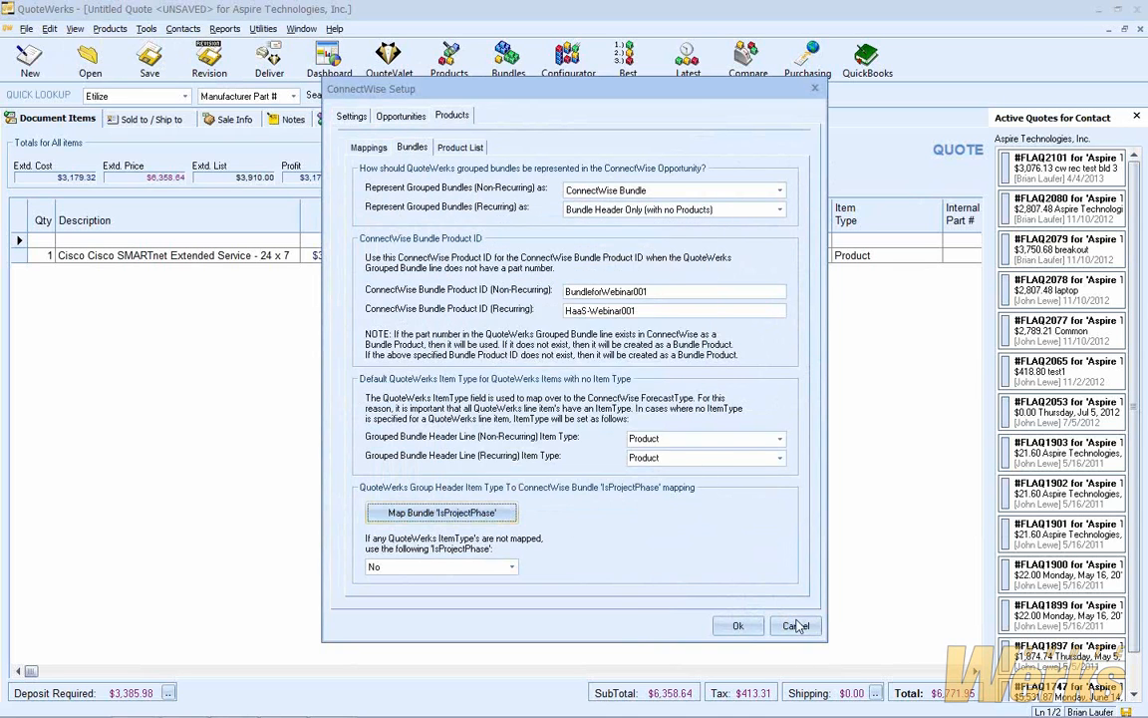
{"action": "left_click", "coordinate": [795, 625]}
{"action": "left_click", "coordinate": [705, 600]}
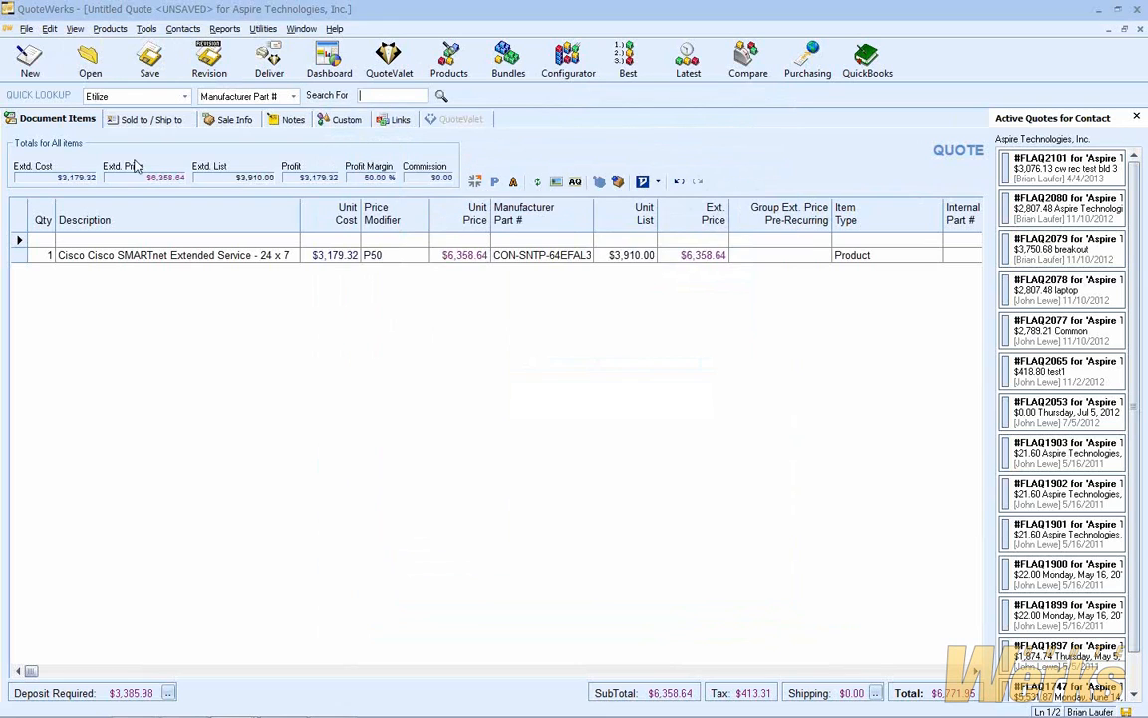
Start a new quote and assign the Hops R Us contact as client through a ConnectWise company name lookup for "hop"
{"action": "left_click", "coordinate": [30, 60]}
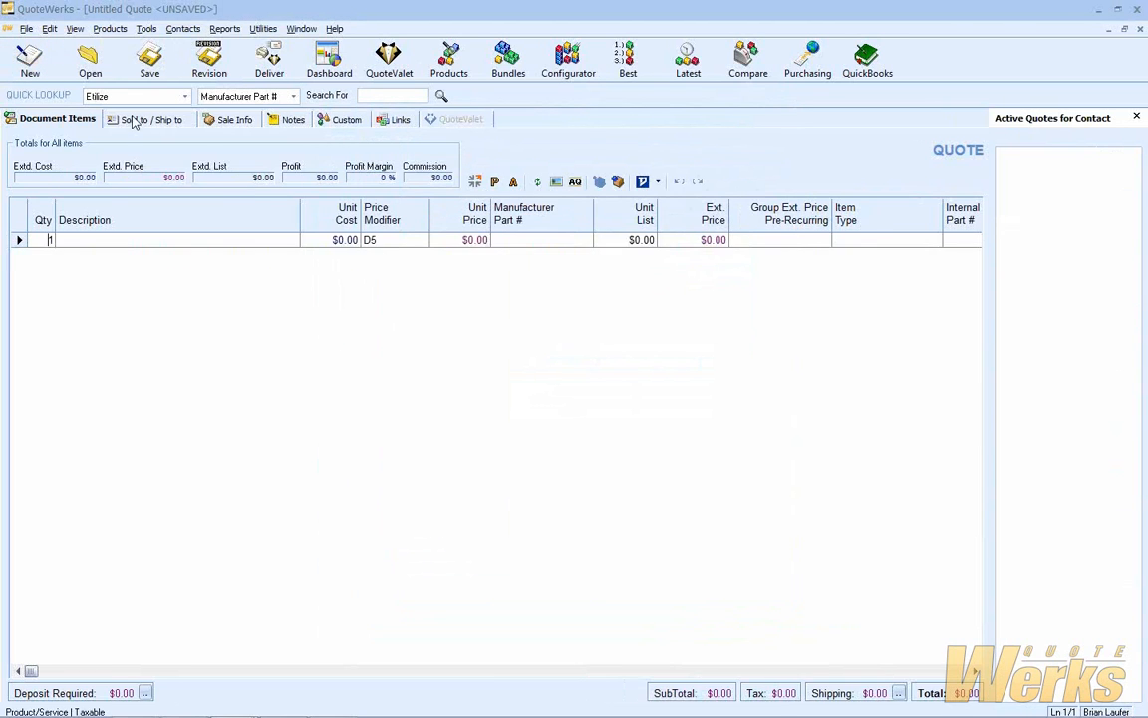
{"action": "left_click", "coordinate": [131, 118]}
{"action": "left_click", "coordinate": [203, 171]}
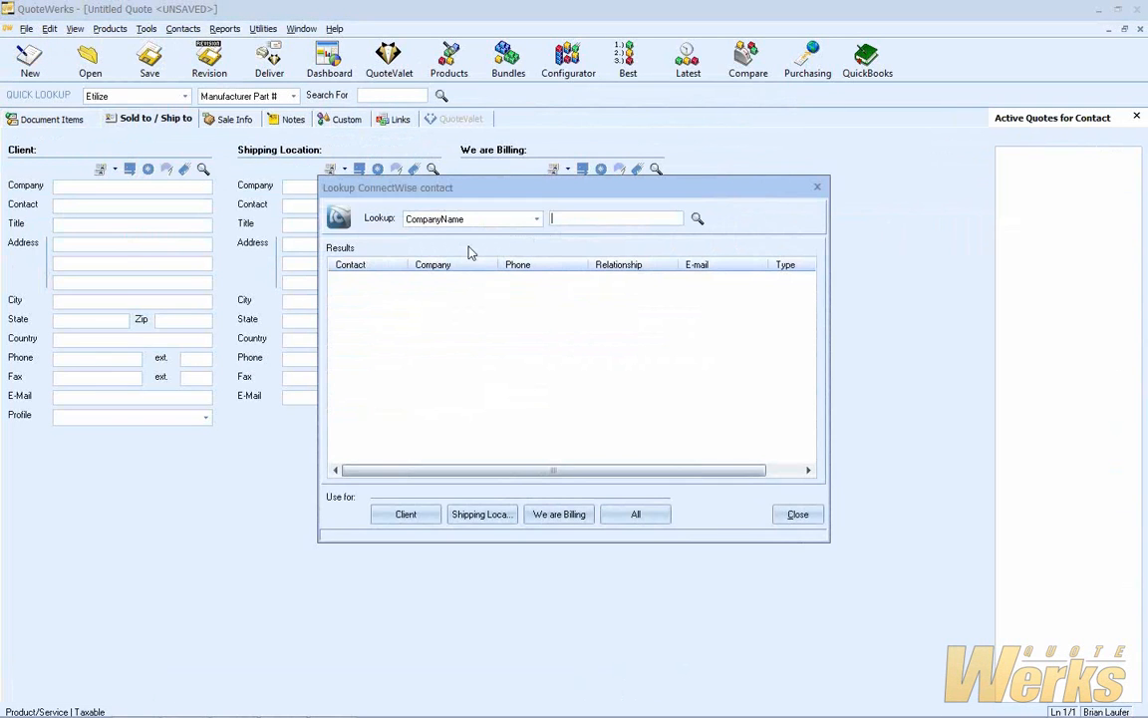
{"action": "type", "text": "hop"}
{"action": "key", "text": "Return"}
{"action": "left_click", "coordinate": [402, 289]}
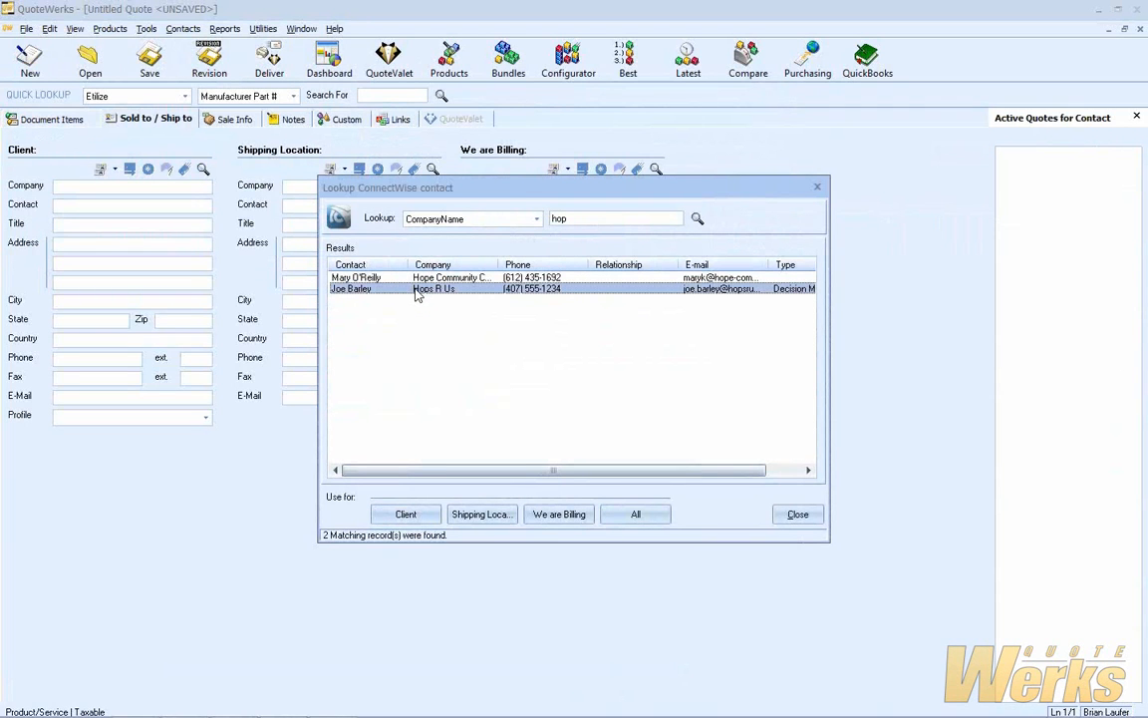
{"action": "double_click", "coordinate": [416, 291]}
{"action": "left_click", "coordinate": [798, 518]}
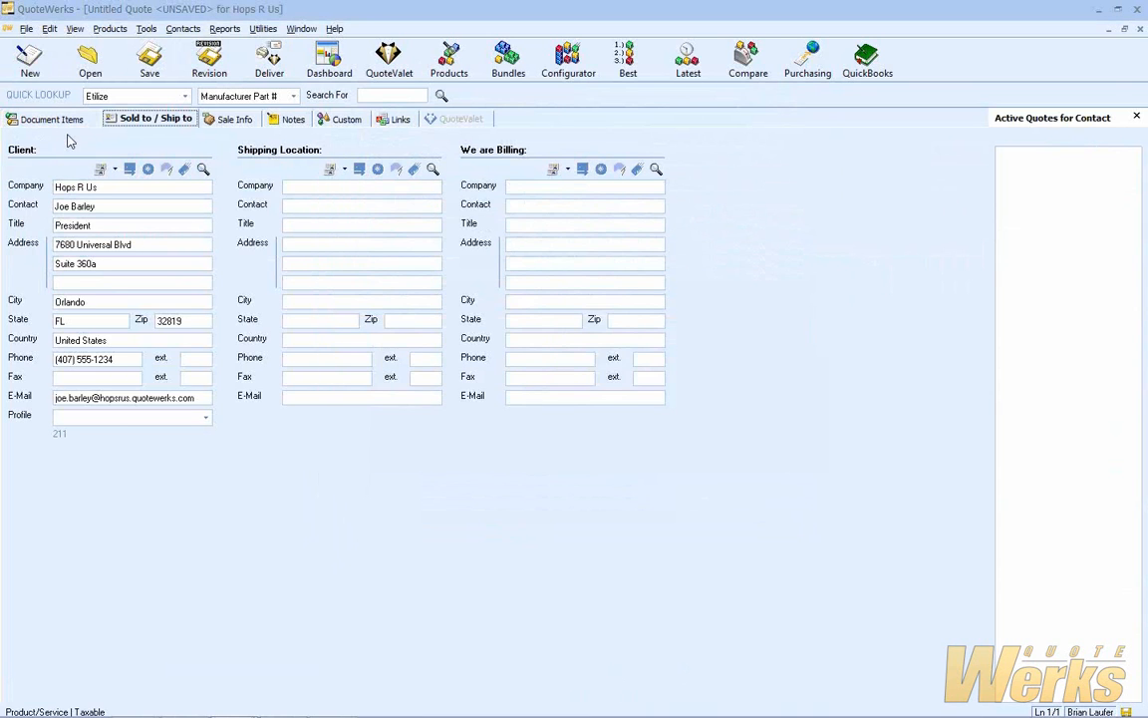
Search the ConnectWise product source for items whose description contains "servi"
{"action": "left_click", "coordinate": [54, 118]}
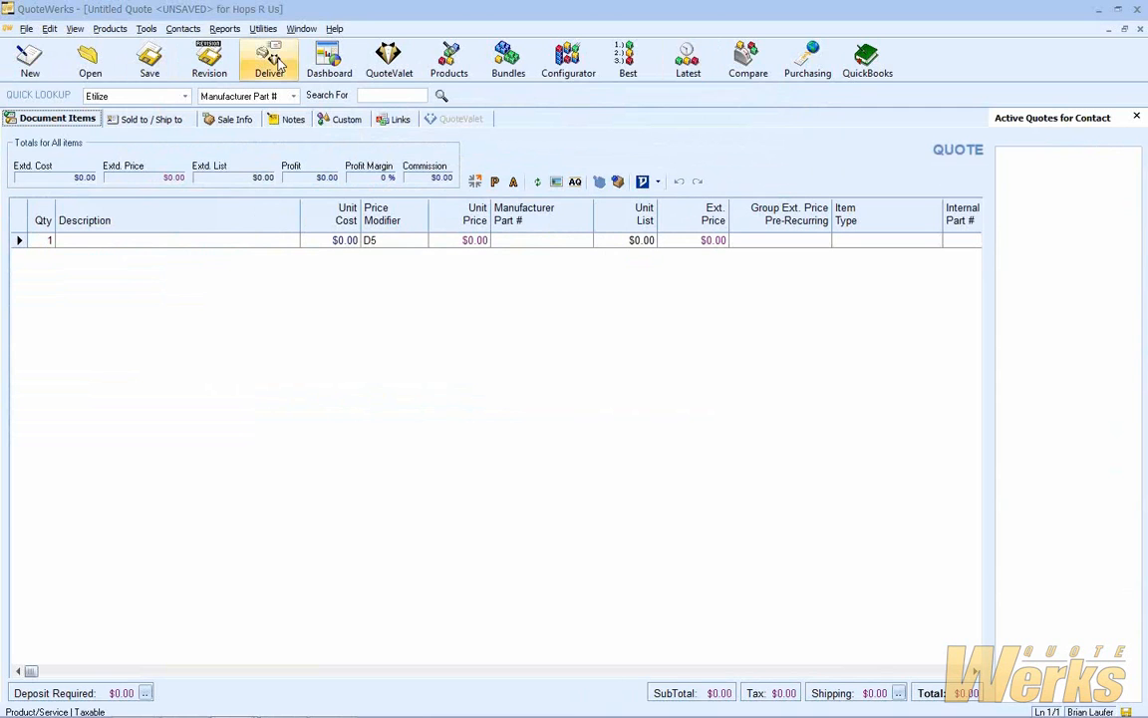
{"action": "left_click", "coordinate": [420, 62]}
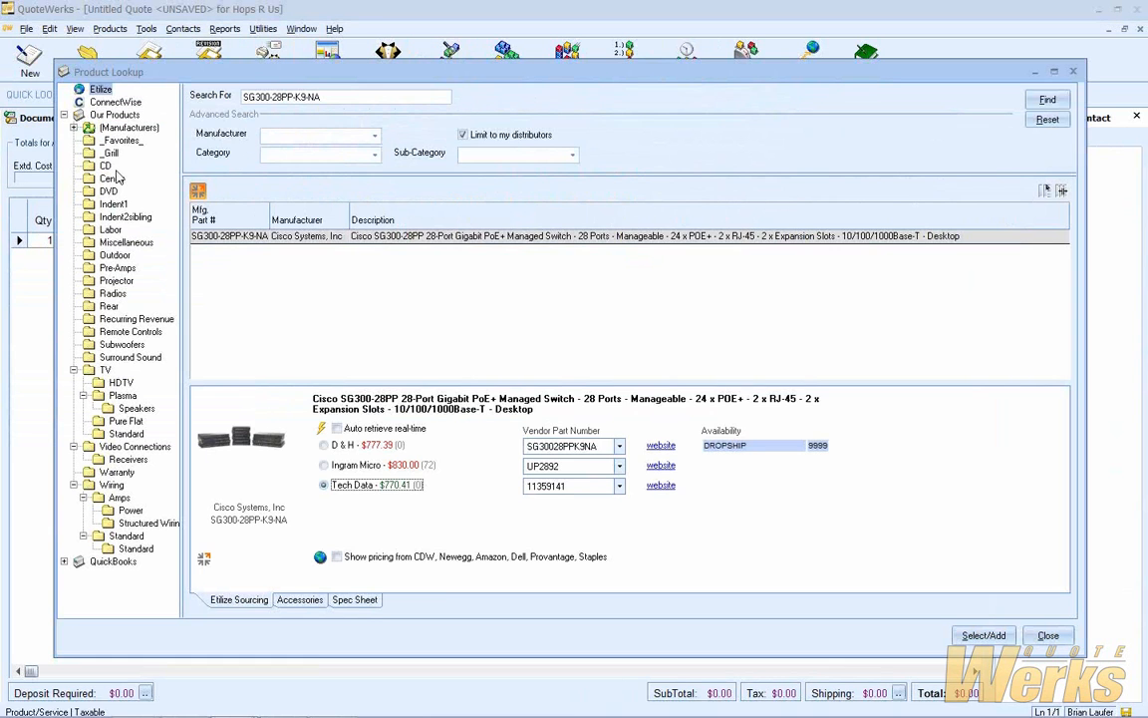
{"action": "left_click", "coordinate": [108, 101]}
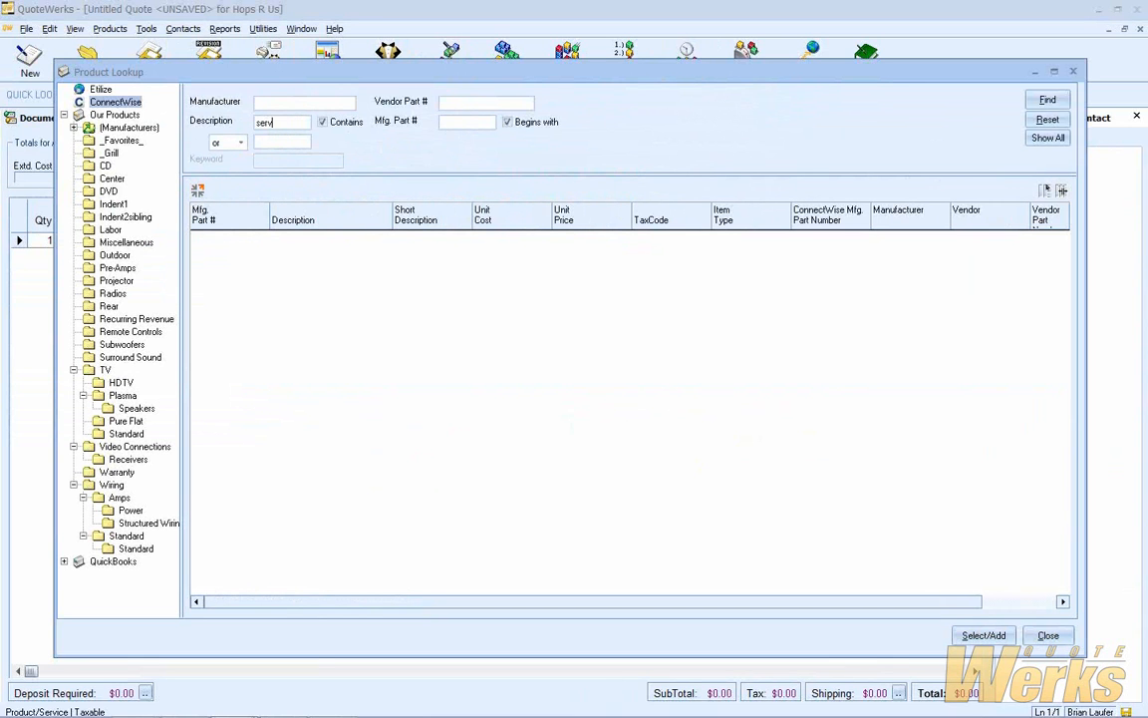
{"action": "key", "text": "Return"}
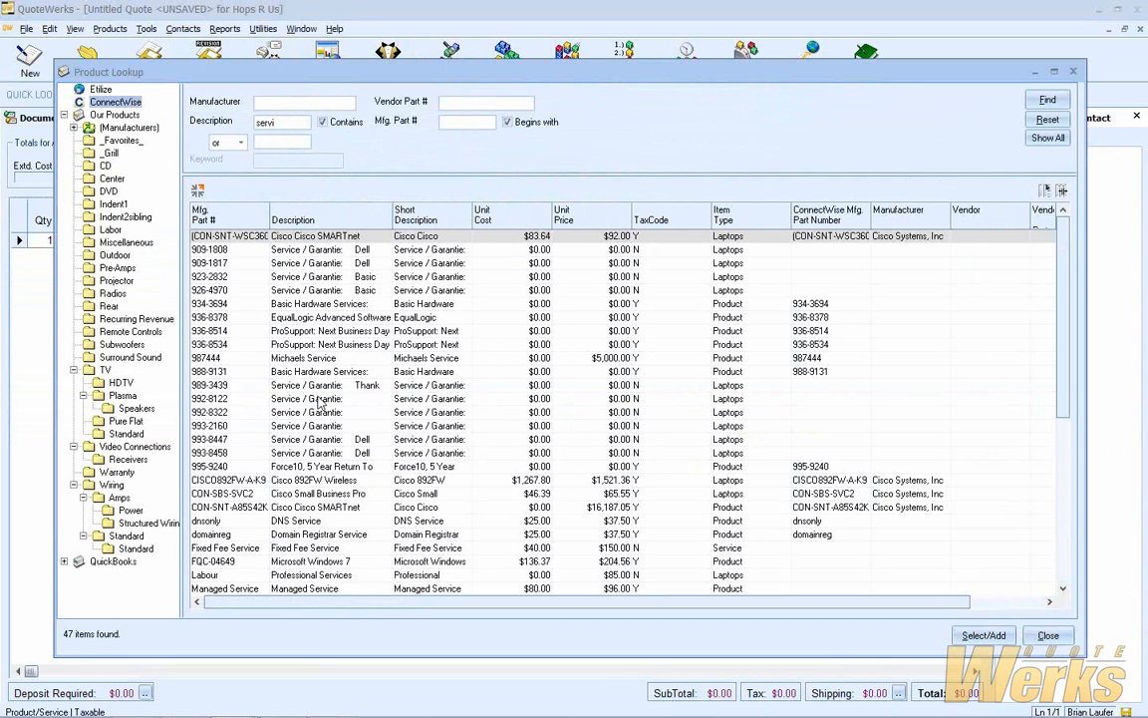
Add one ServiceItem and one ServiceTest from the ConnectWise results to the quote, and close the product lookup
{"action": "left_click", "coordinate": [340, 414]}
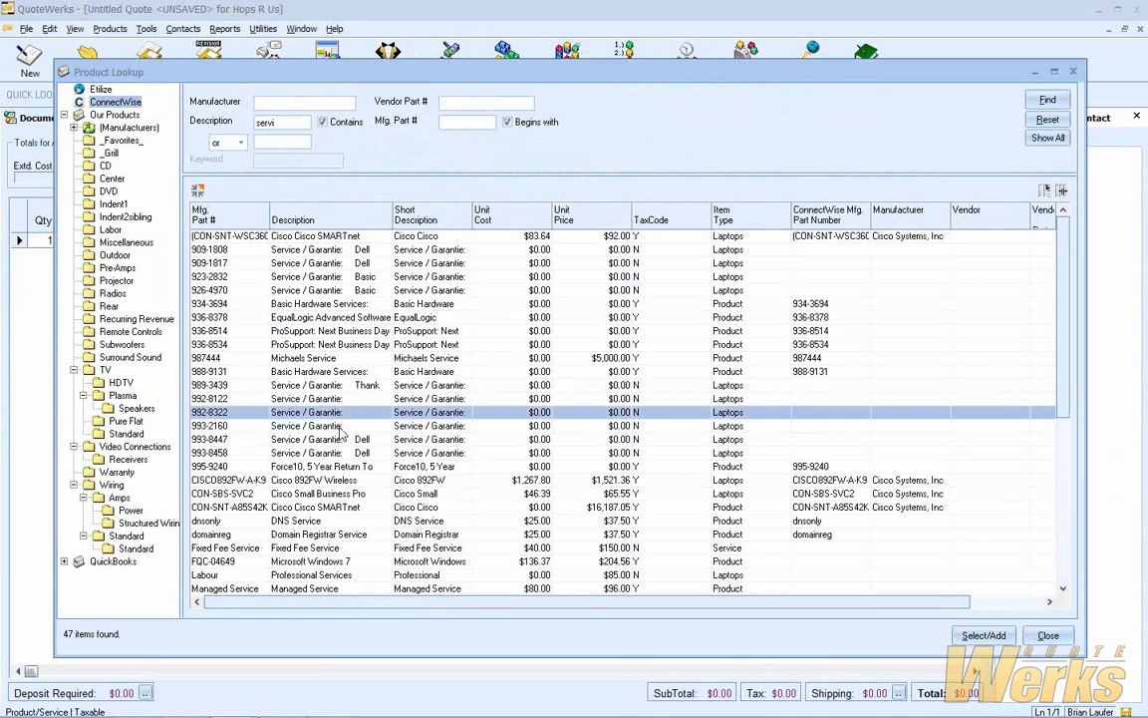
{"action": "scroll", "coordinate": [309, 389], "scroll_direction": "down", "scroll_amount": 2}
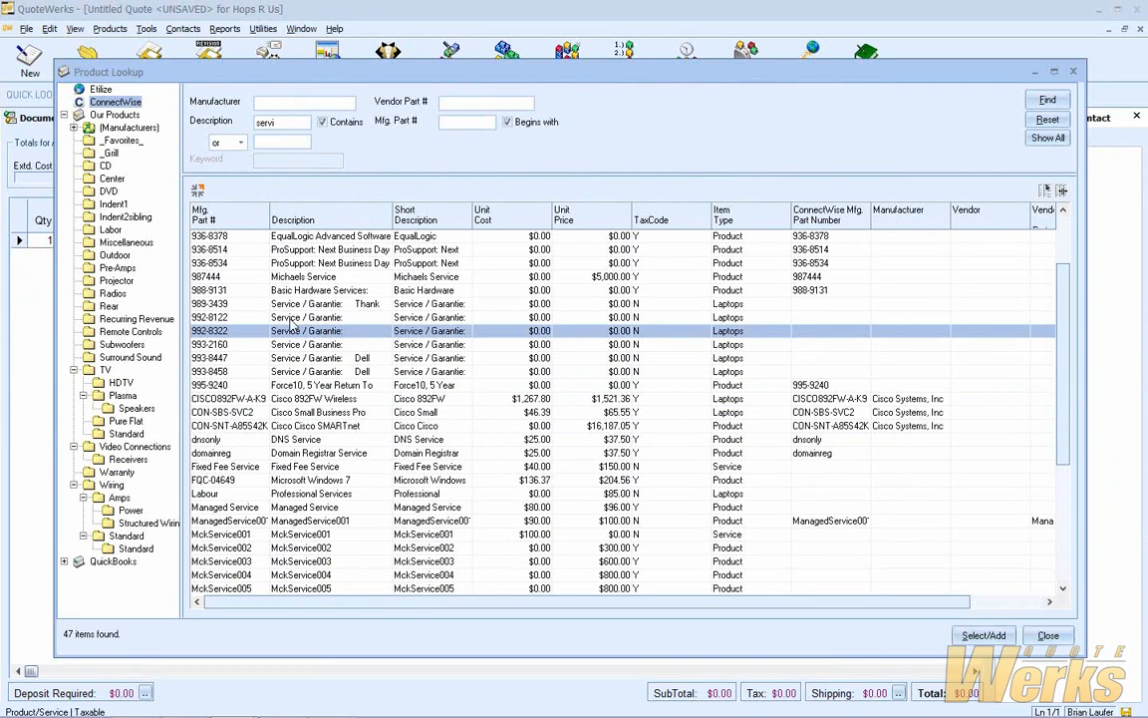
{"action": "left_click", "coordinate": [307, 317]}
{"action": "scroll", "coordinate": [304, 321], "scroll_direction": "down", "scroll_amount": 5}
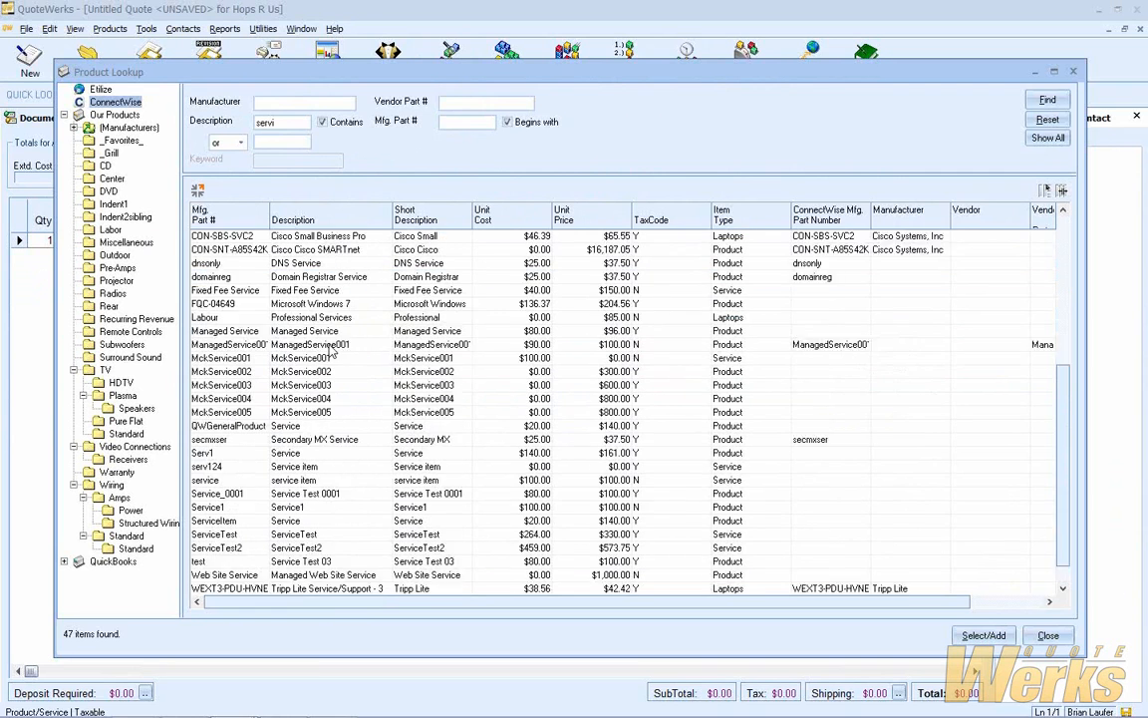
{"action": "left_click", "coordinate": [305, 482]}
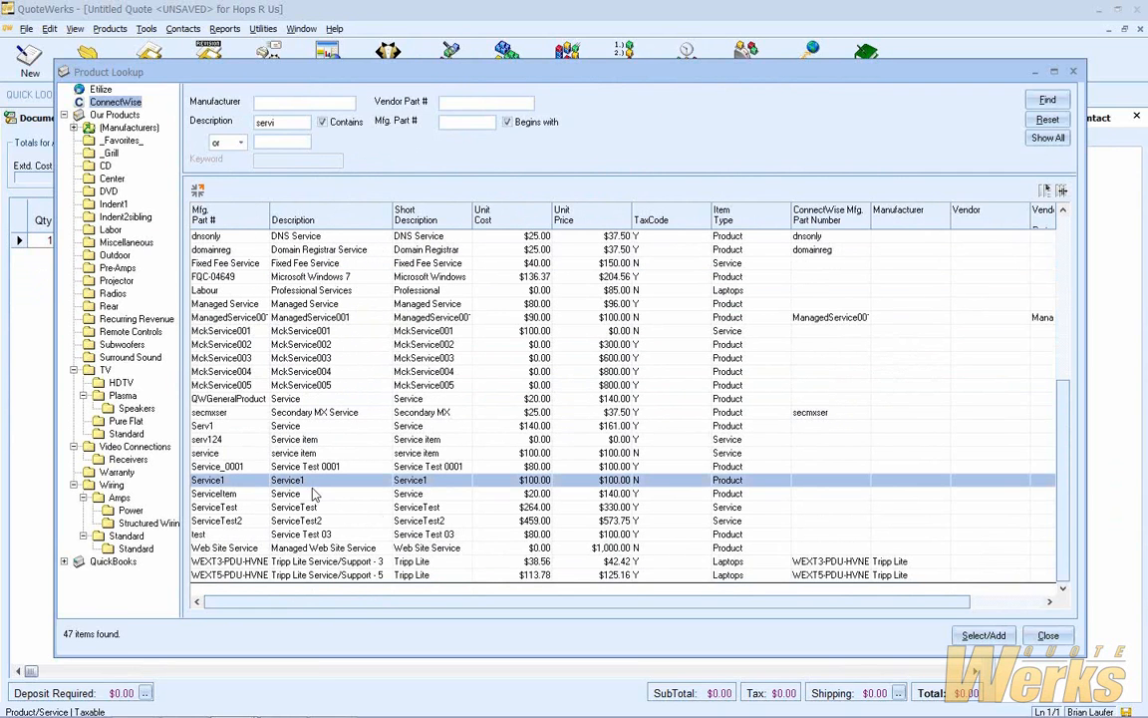
{"action": "double_click", "coordinate": [298, 494]}
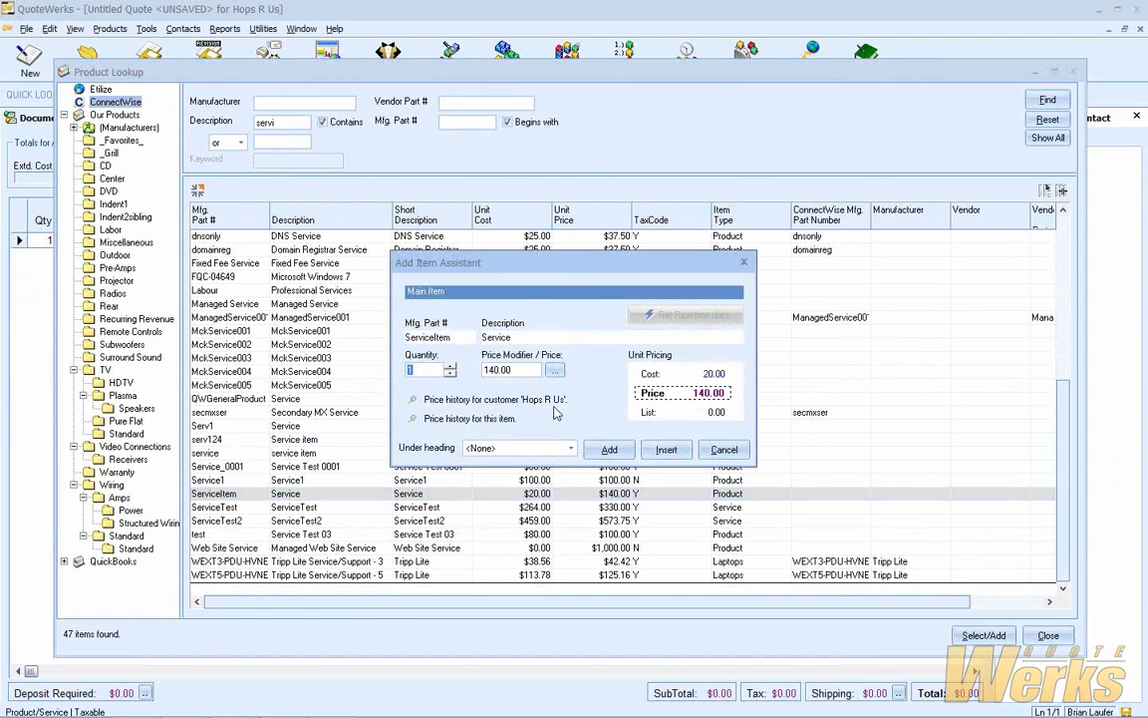
{"action": "left_click", "coordinate": [609, 449]}
{"action": "double_click", "coordinate": [310, 510]}
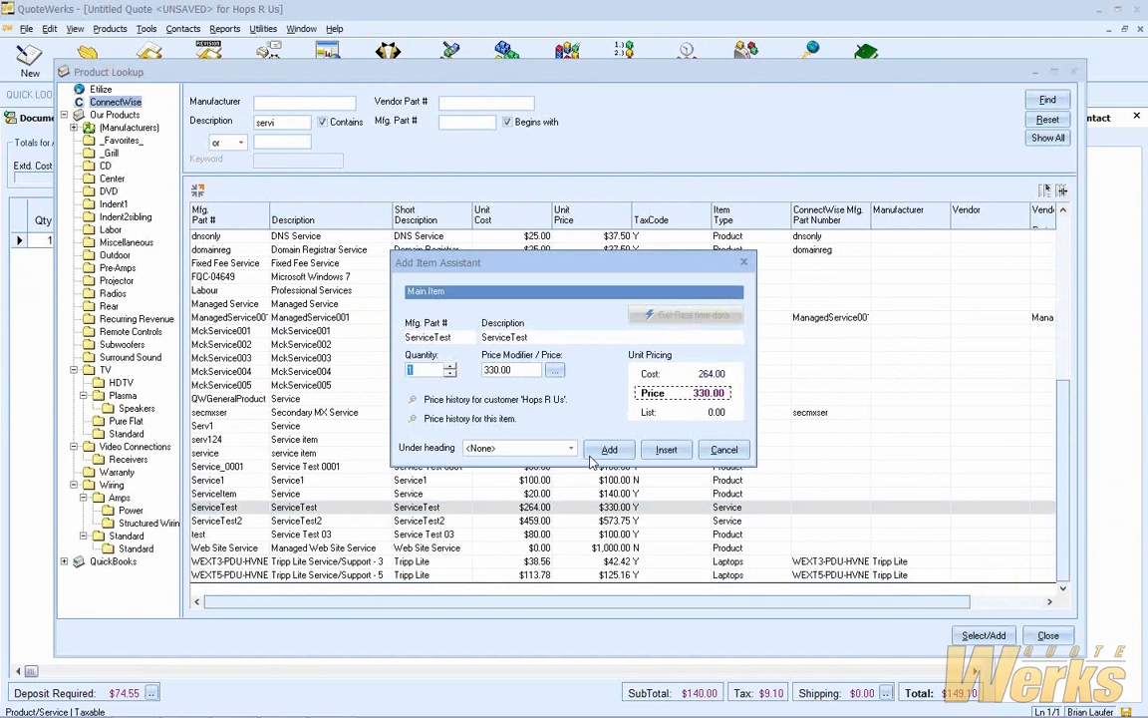
{"action": "left_click", "coordinate": [609, 447]}
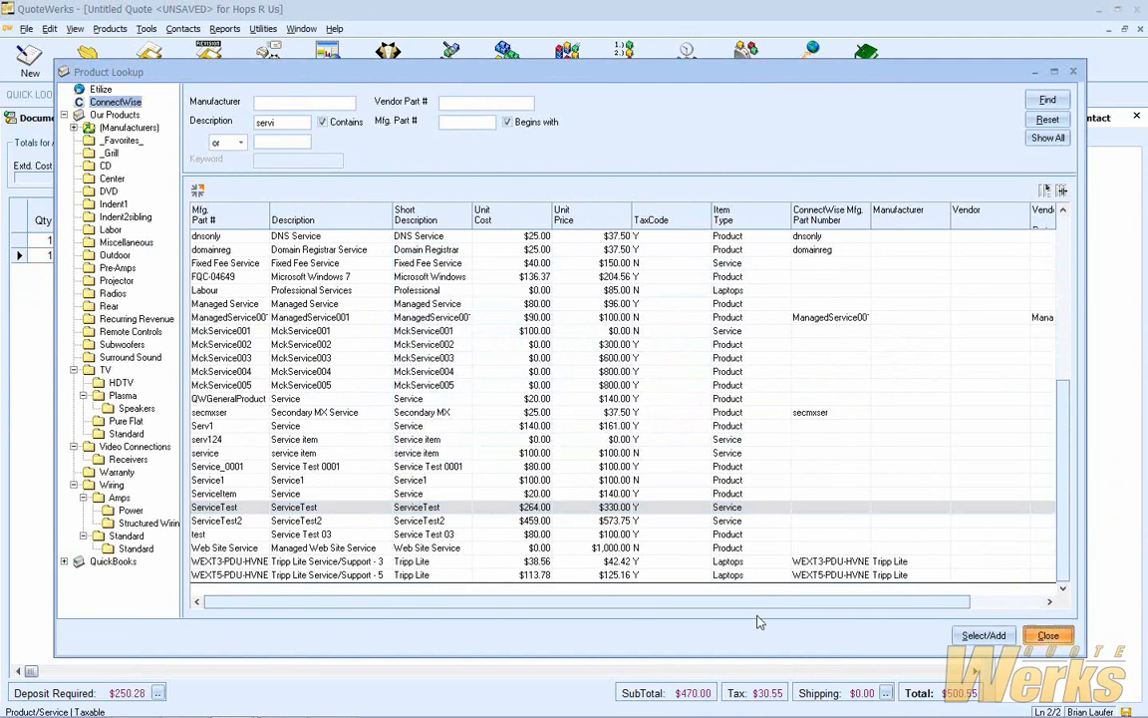
{"action": "left_click", "coordinate": [1049, 635]}
Convert the Service and ServiceTest lines into a group without a discount or recurring amount
{"action": "left_click", "coordinate": [18, 241]}
{"action": "left_click", "coordinate": [18, 257], "text": "ctrl"}
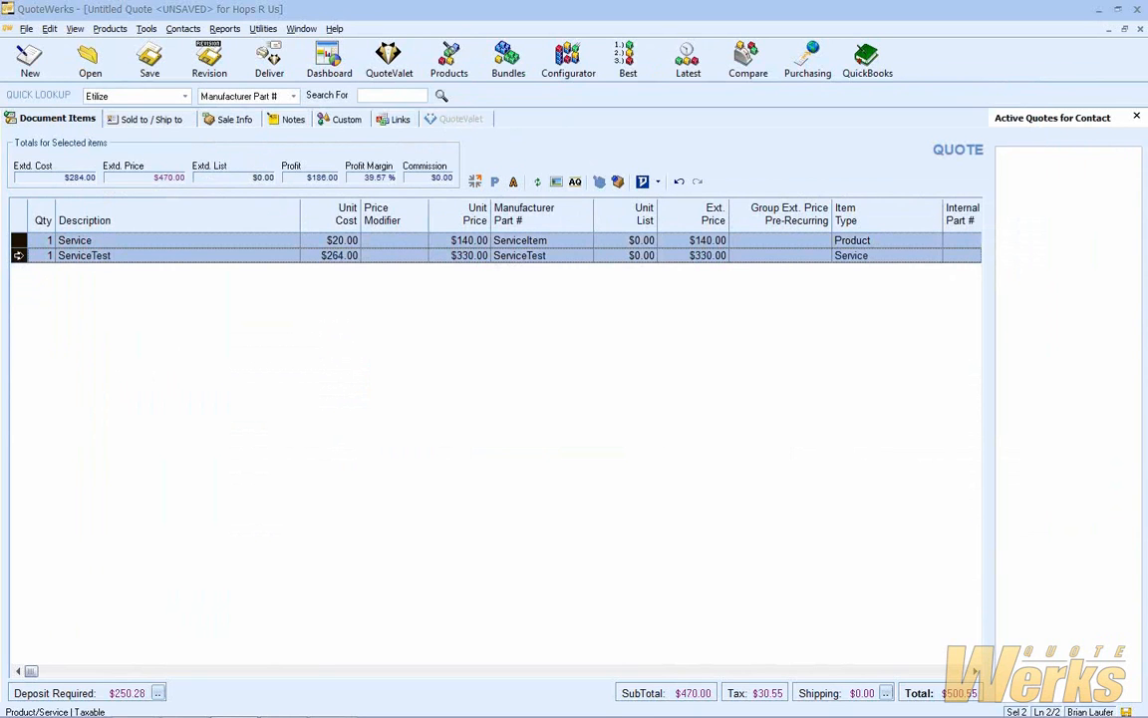
{"action": "key", "text": "ctrl+g"}
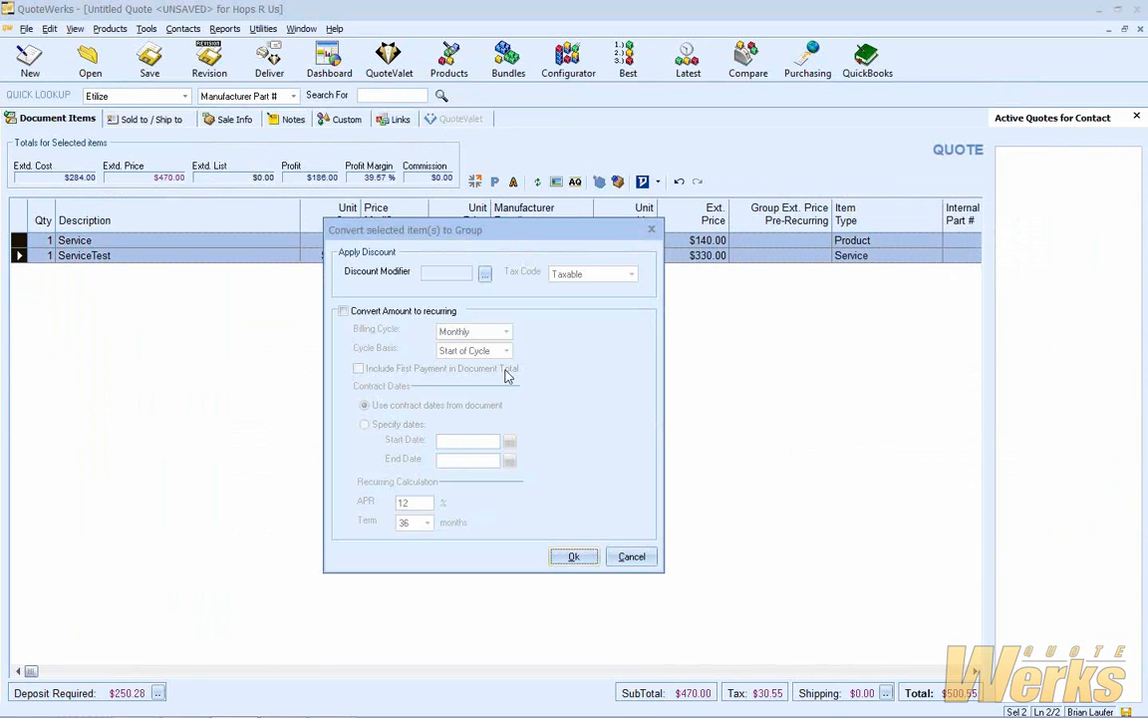
{"action": "left_click", "coordinate": [576, 556]}
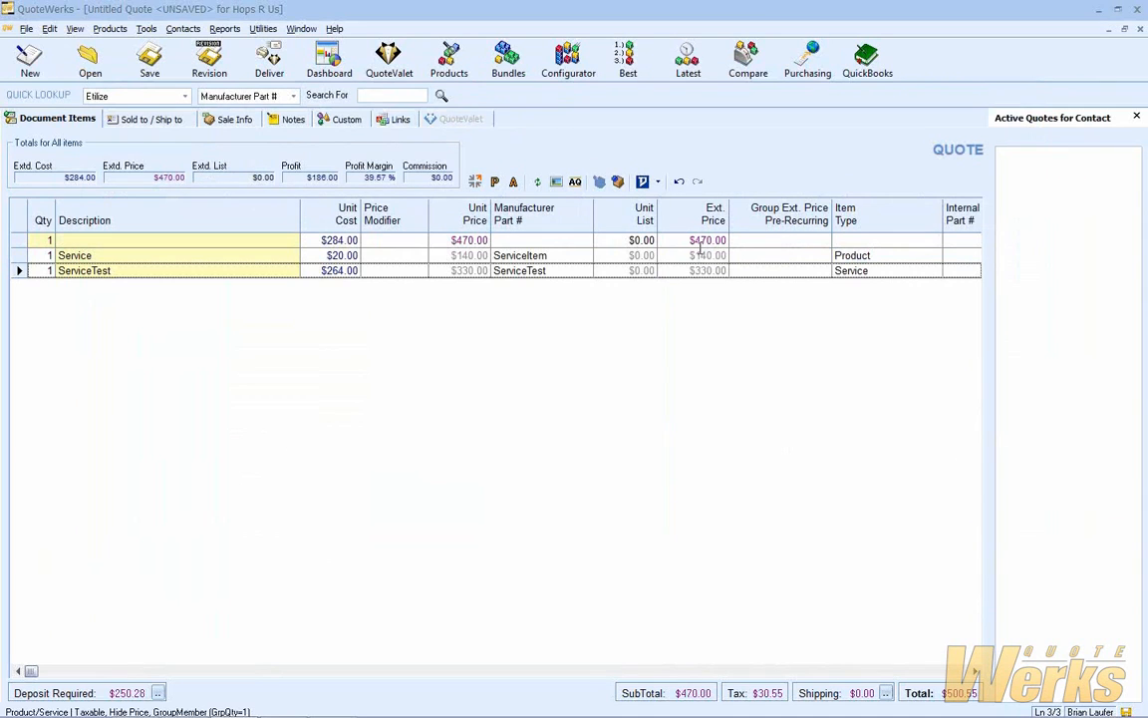
Set the group header's item type to ProjectPhase and its description to "This is a manual project phase"
{"action": "left_click", "coordinate": [847, 243]}
{"action": "key", "text": "F2"}
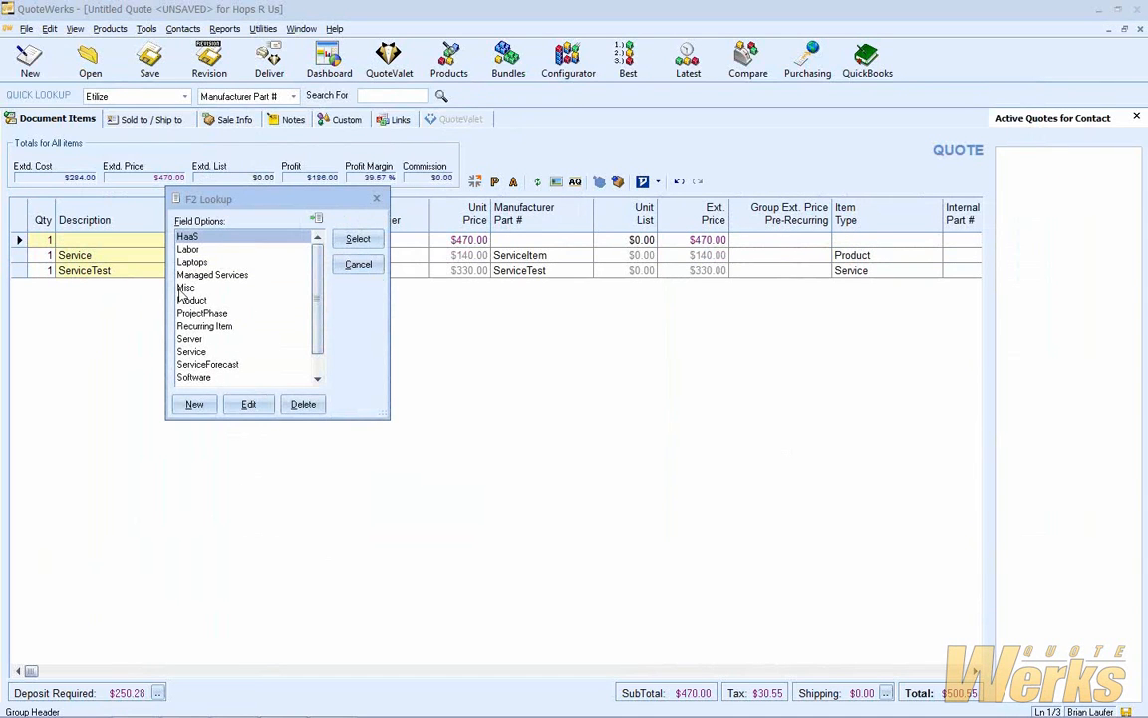
{"action": "double_click", "coordinate": [206, 314]}
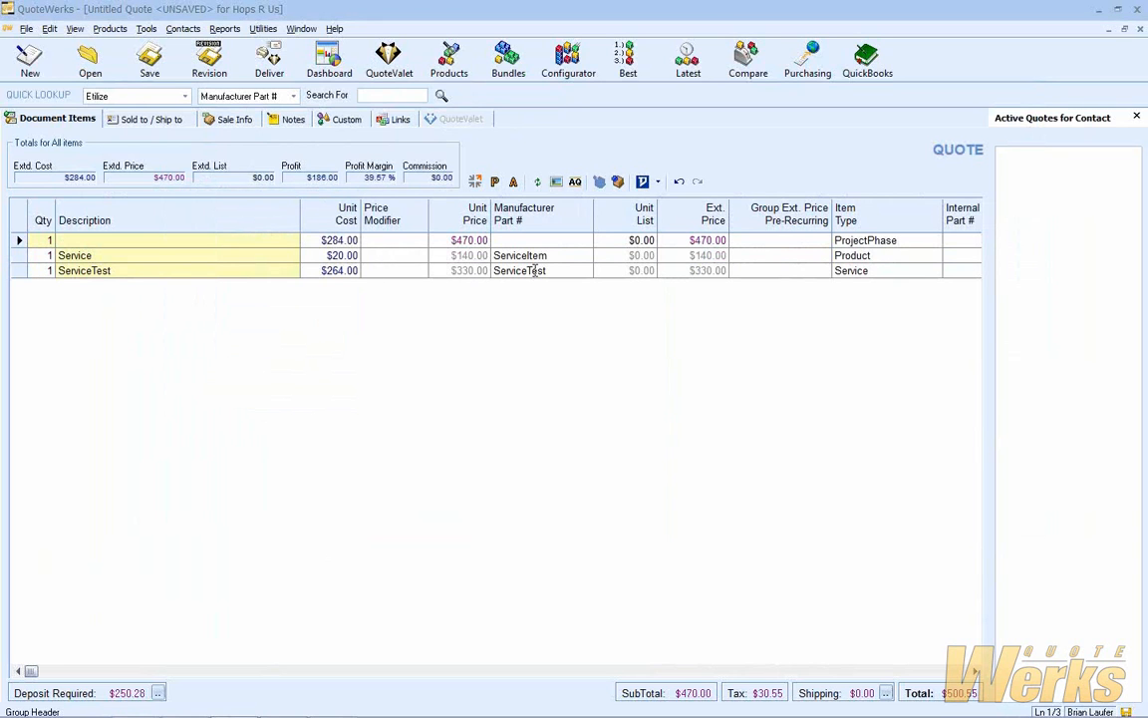
{"action": "left_click", "coordinate": [244, 243]}
{"action": "type", "text": "This is a manual project phase"}
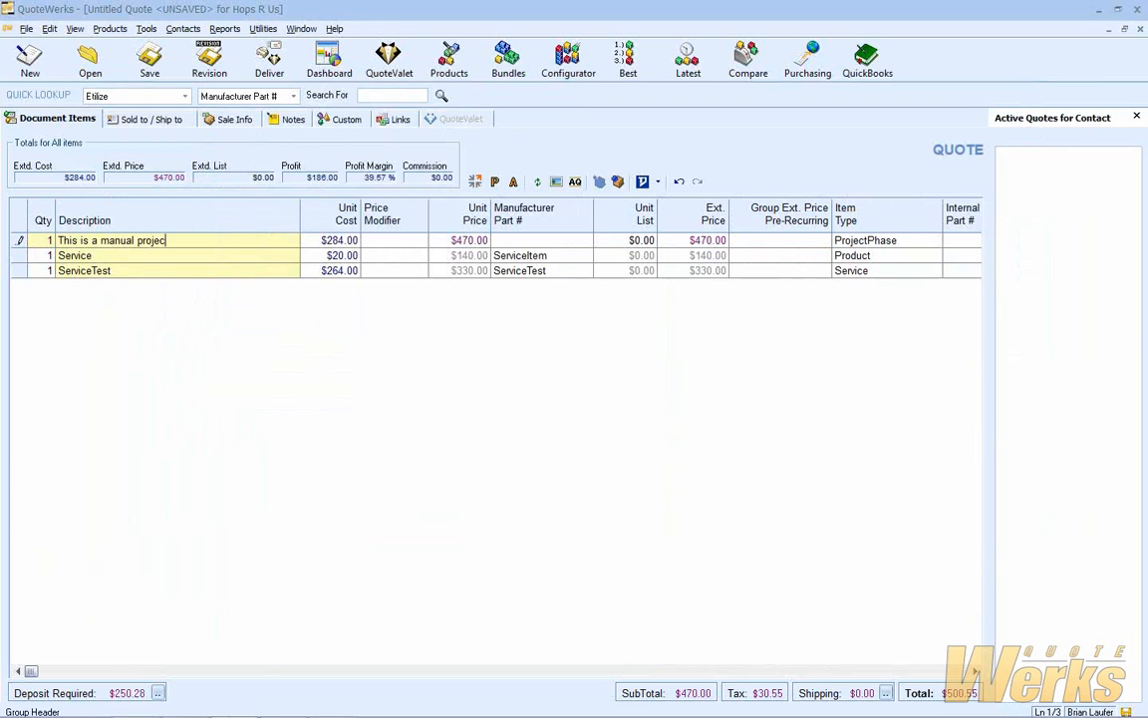
{"action": "left_click", "coordinate": [244, 269]}
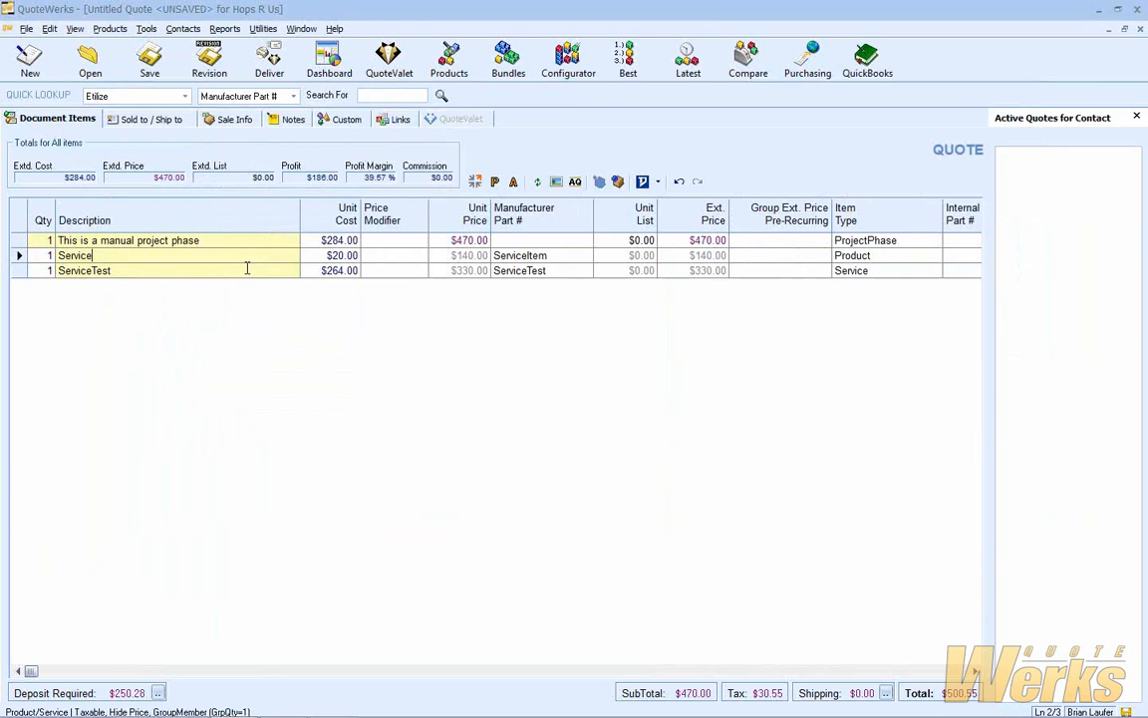
Review the Pre-Site Survey bundle's settings and add one of this bundle to the quote
{"action": "left_click", "coordinate": [504, 62]}
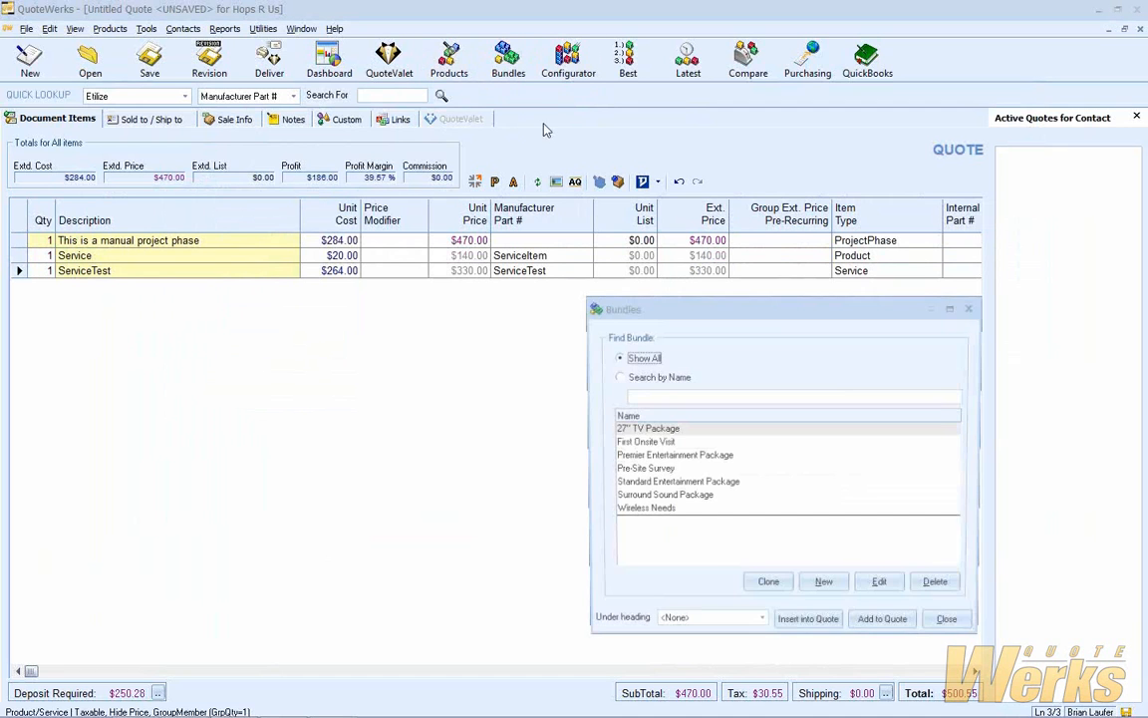
{"action": "left_click", "coordinate": [648, 470]}
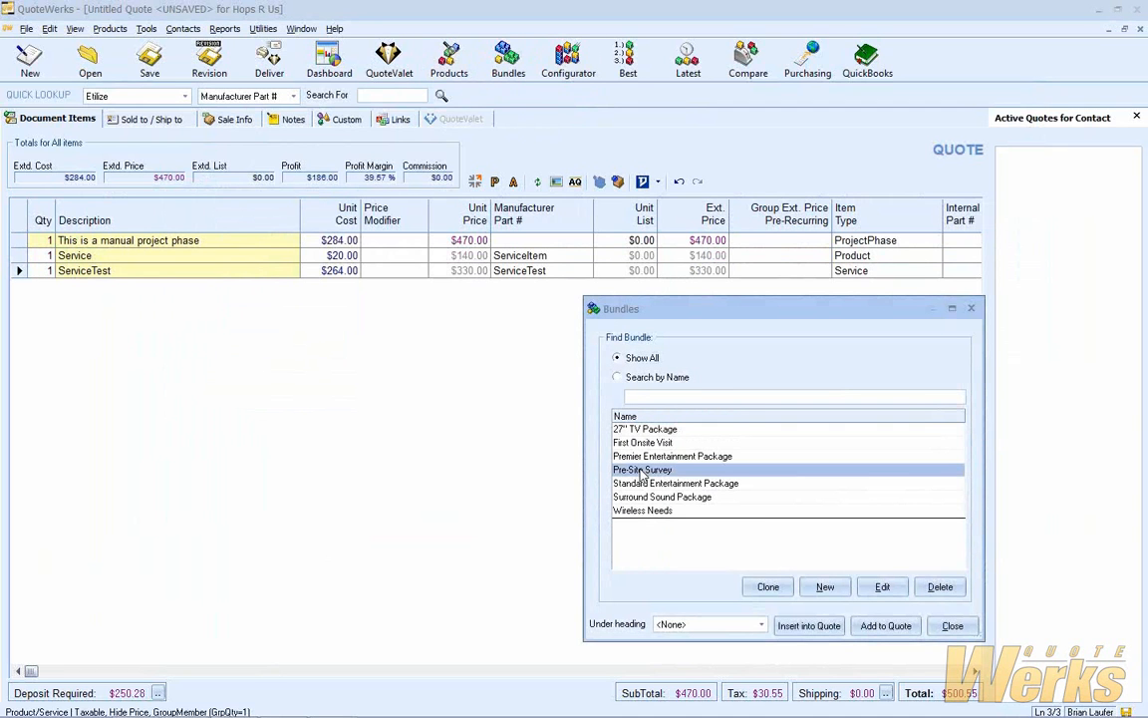
{"action": "left_click", "coordinate": [890, 588]}
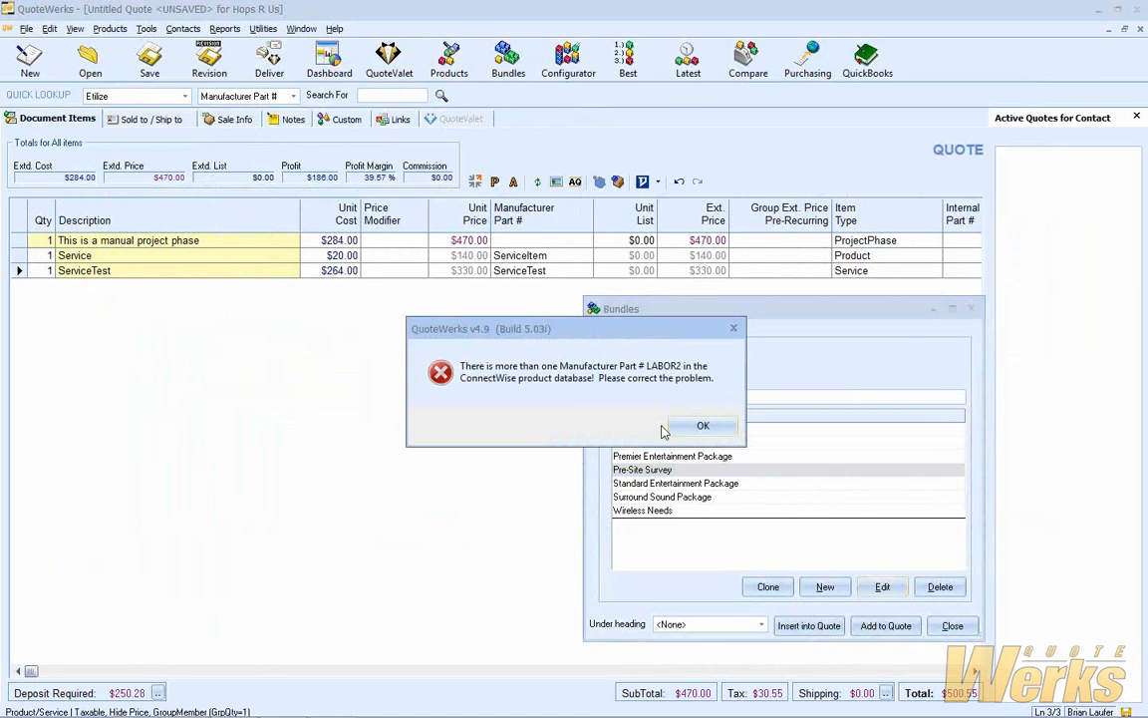
{"action": "left_click", "coordinate": [700, 426]}
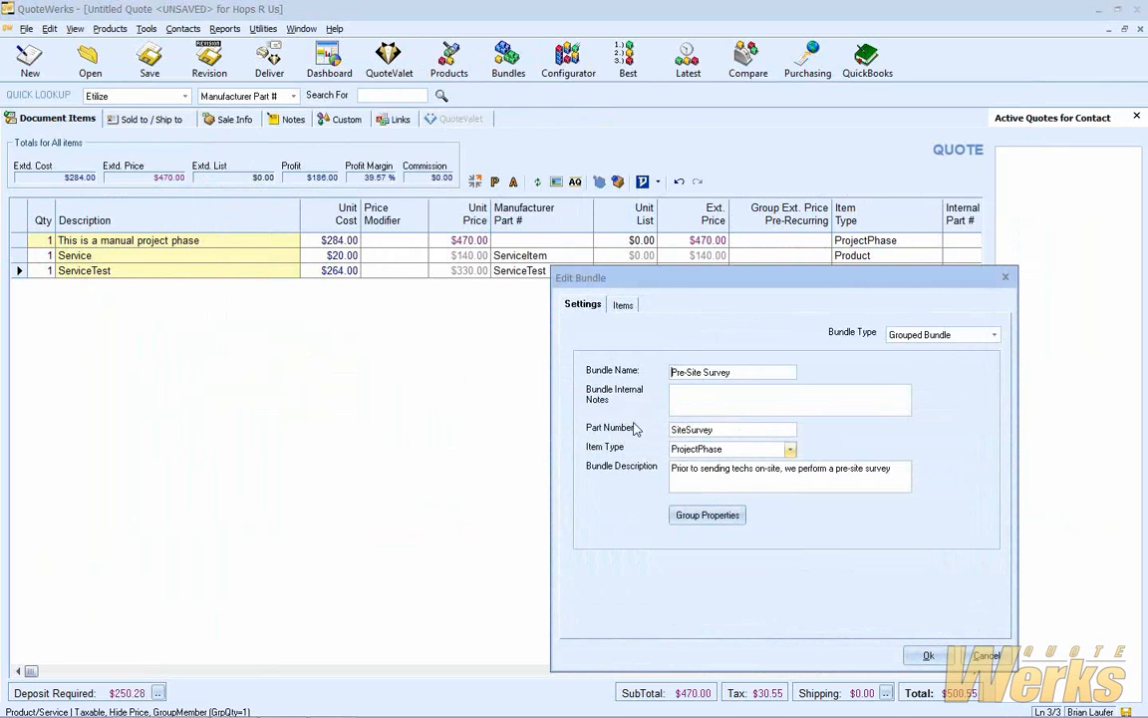
{"action": "left_click", "coordinate": [928, 655]}
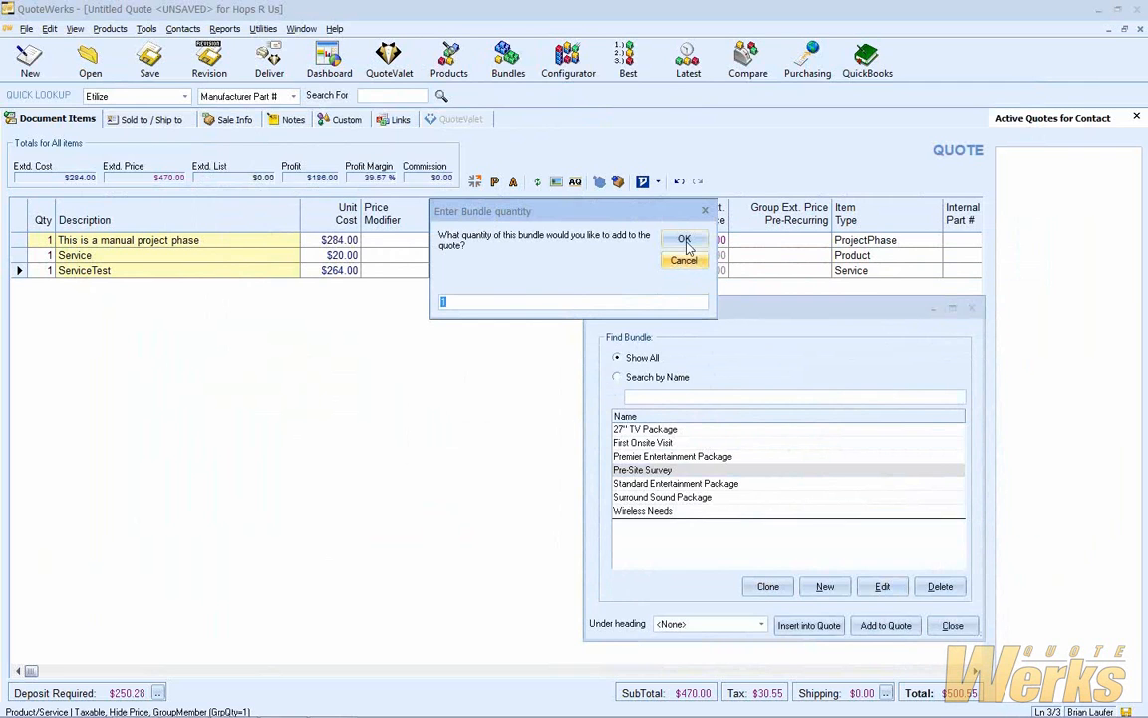
{"action": "left_click", "coordinate": [684, 242]}
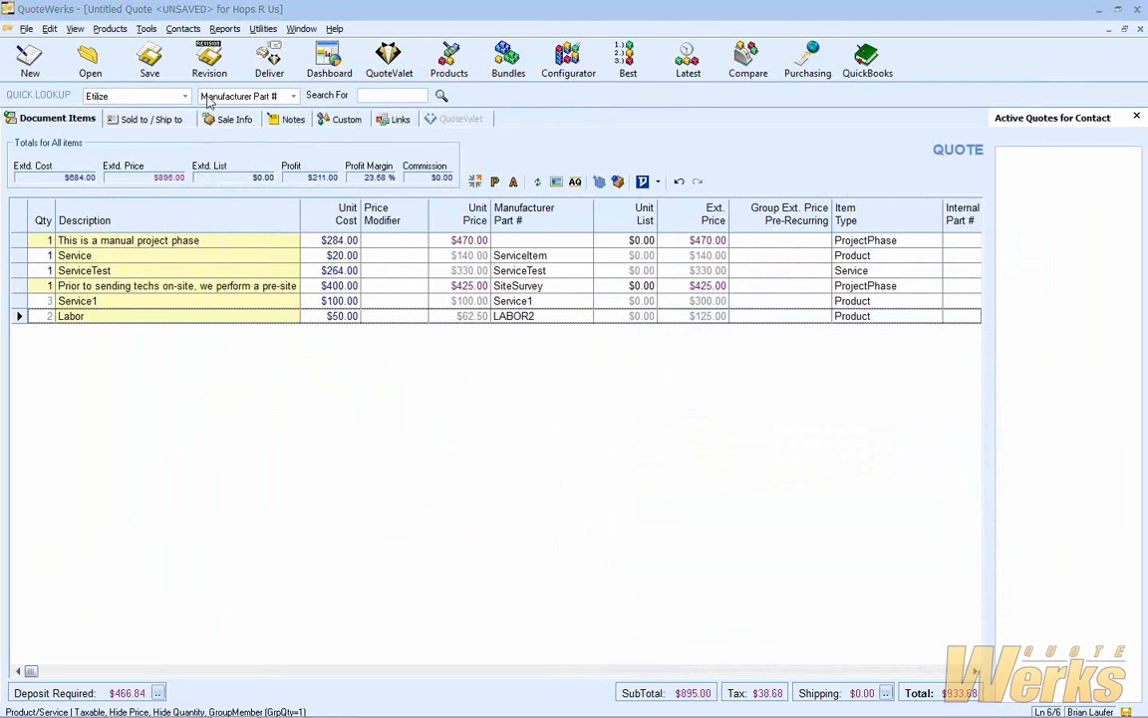
{"action": "left_click", "coordinate": [147, 63]}
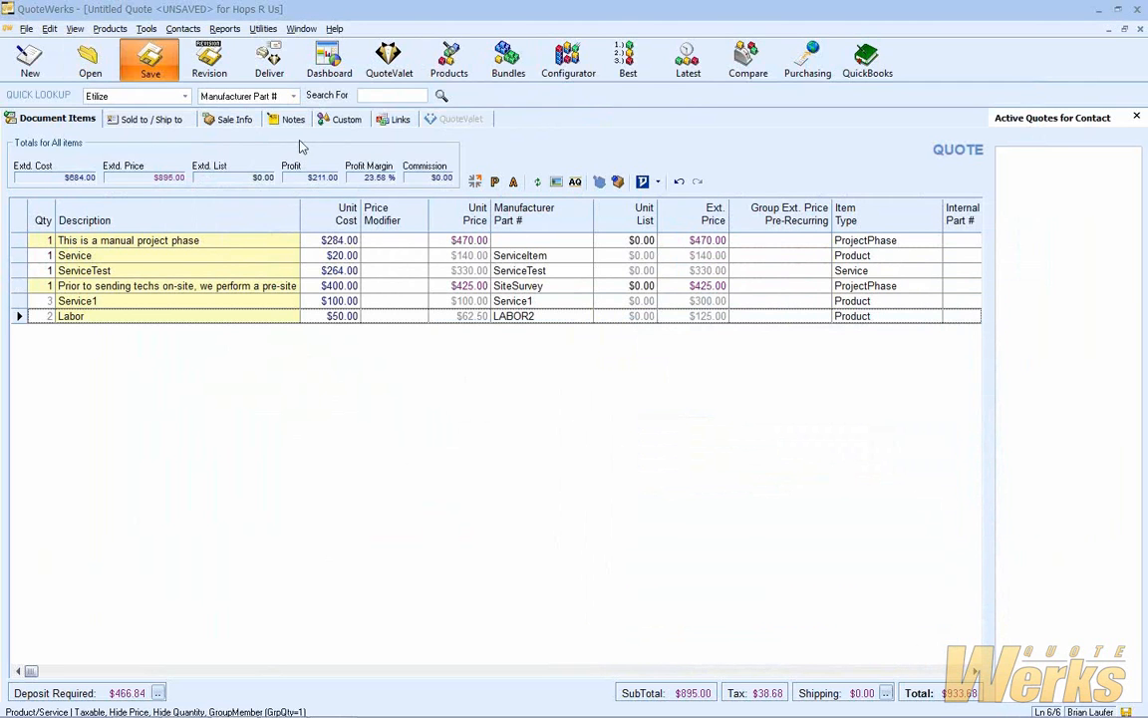
{"action": "key", "text": "Right"}
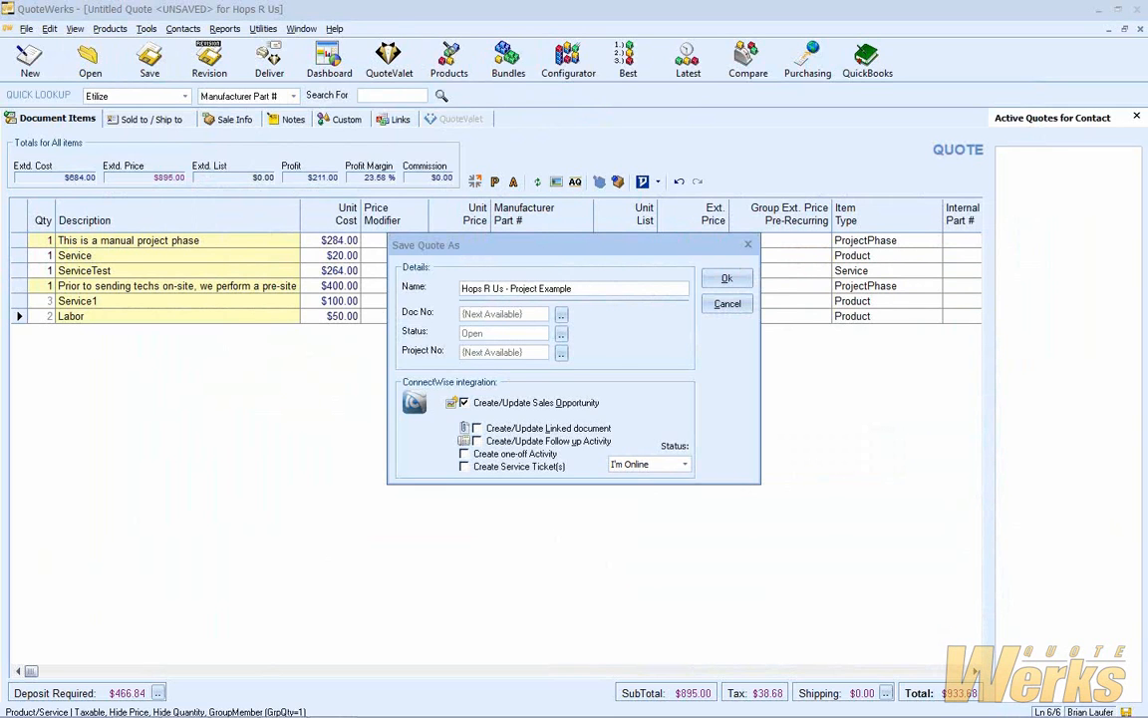
{"action": "left_click", "coordinate": [727, 304]}
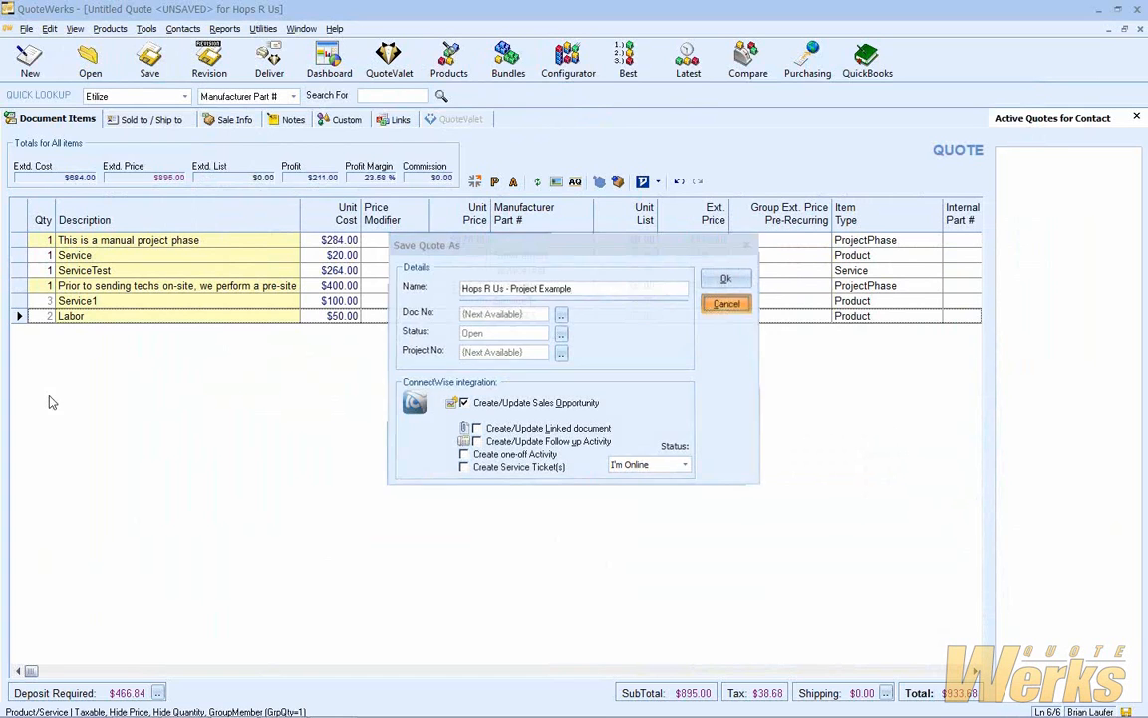
Append a copy of the manual project phase header and its Service and ServiceTest lines to the end of the quote
{"action": "left_click", "coordinate": [19, 241]}
{"action": "left_click", "coordinate": [16, 271], "text": "shift"}
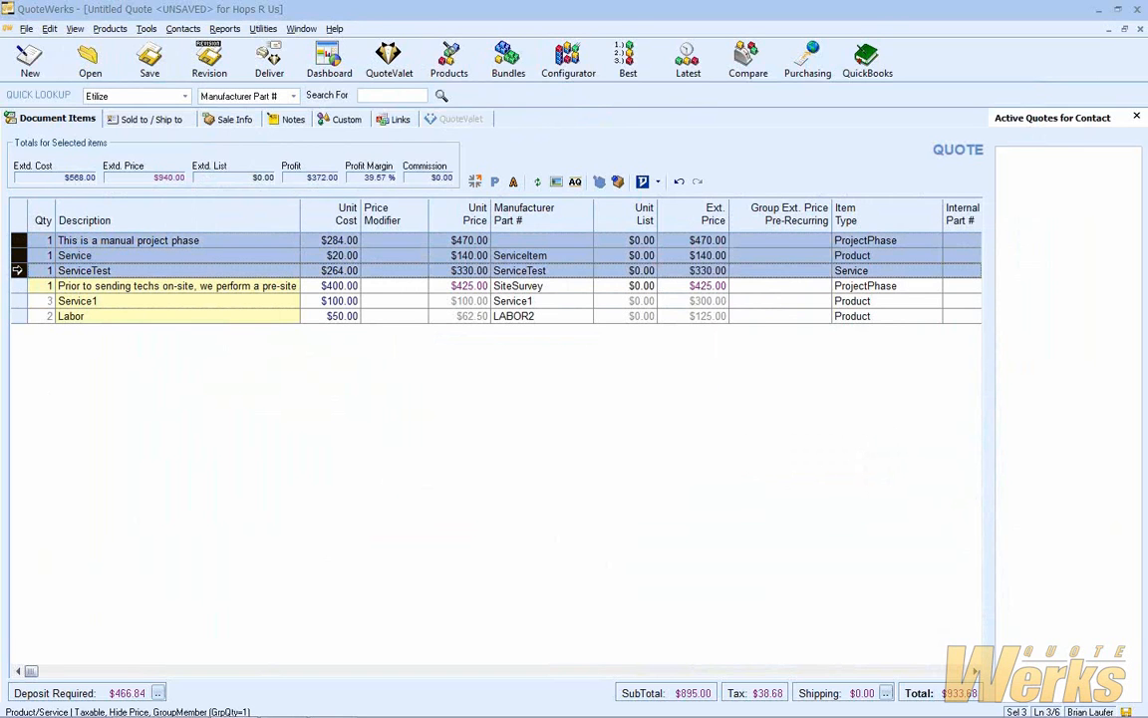
{"action": "right_click", "coordinate": [62, 383]}
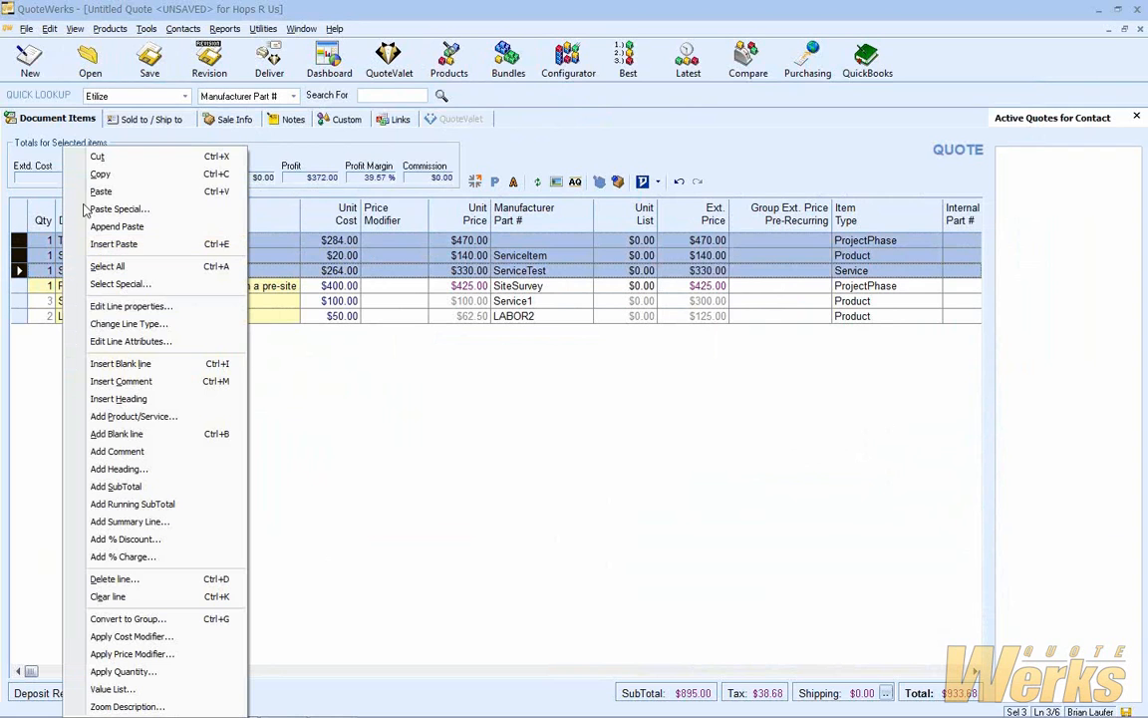
{"action": "key", "text": "Return"}
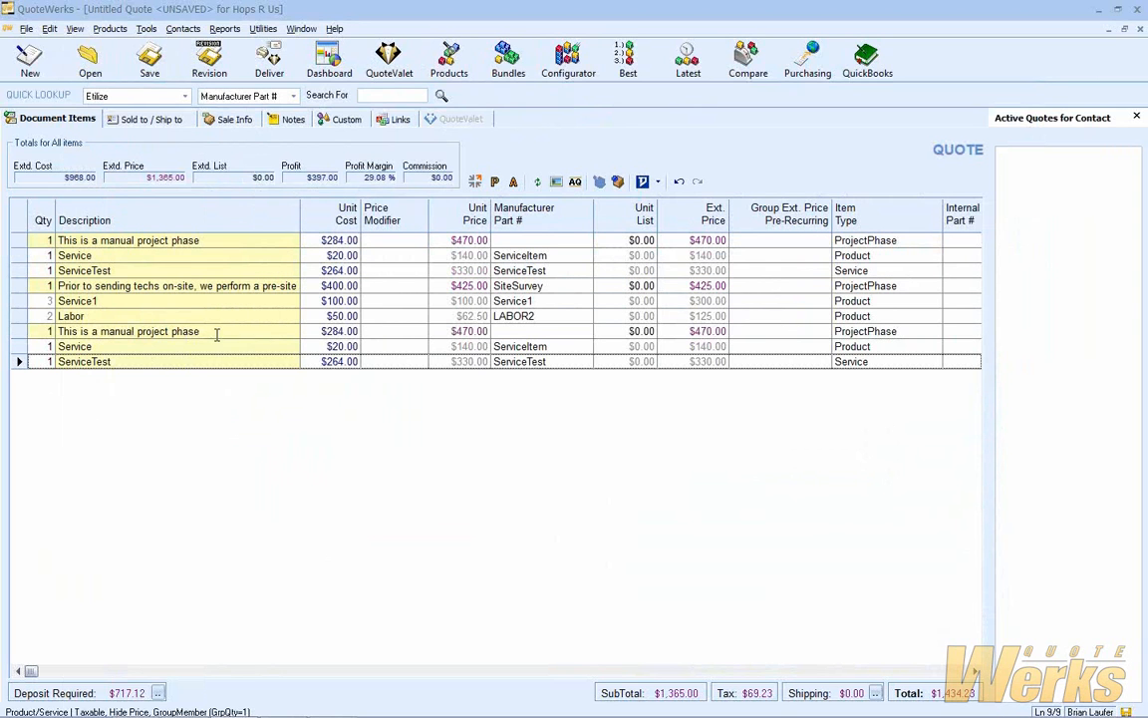
Change the copied group header's description to "This is not a manual project phase" and its item type to Manual
{"action": "left_click", "coordinate": [94, 332]}
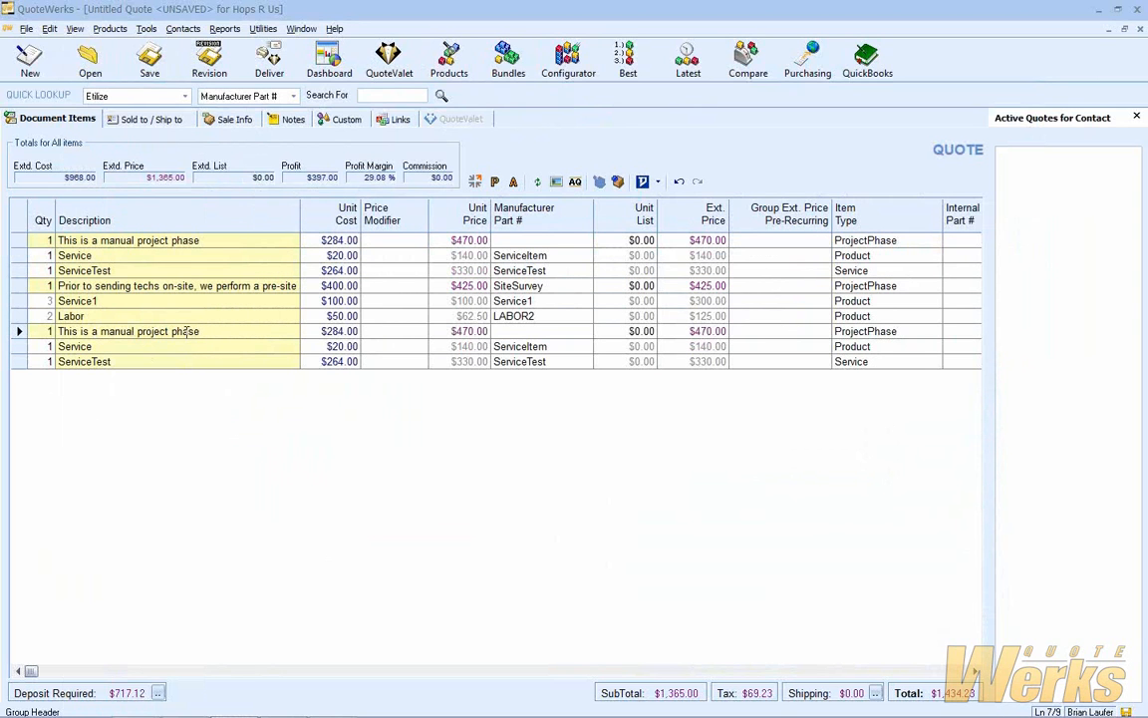
{"action": "key", "text": "BackSpace"}
{"action": "type", "text": "not a"}
{"action": "left_click", "coordinate": [864, 331]}
{"action": "type", "text": "Manu"}
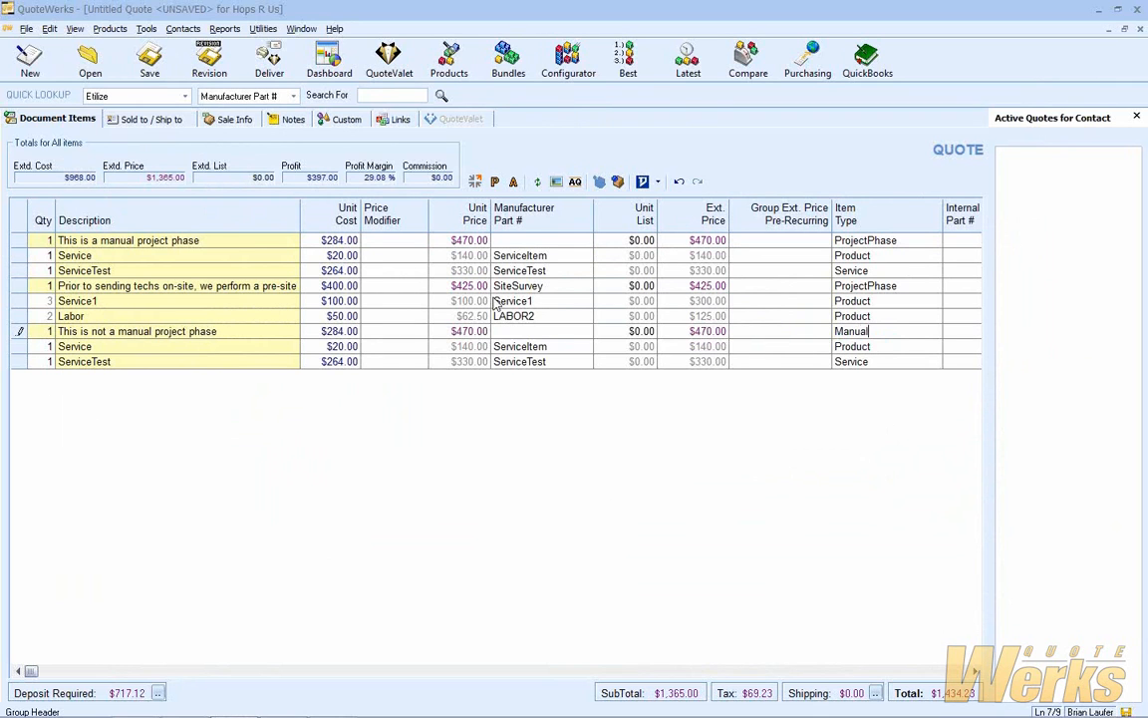
{"action": "type", "text": "al"}
{"action": "left_click", "coordinate": [470, 316]}
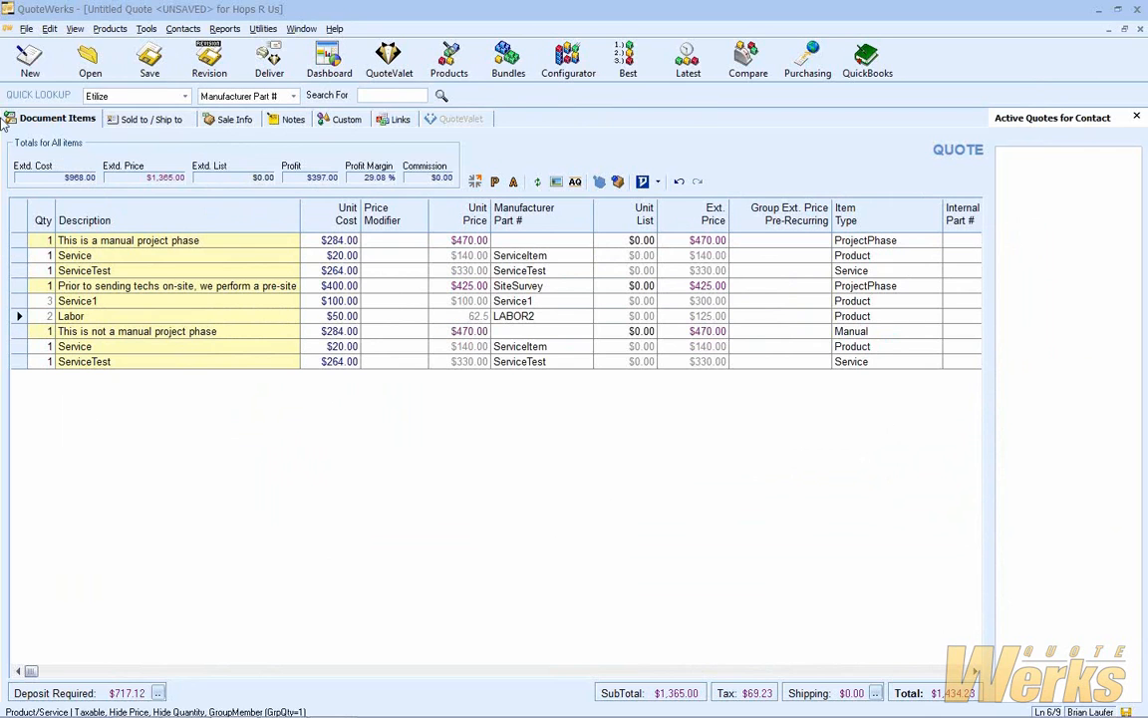
Save the quote as "Hops R Us - Project Phases" and create a new ConnectWise opportunity for it with individual product items
{"action": "left_click", "coordinate": [149, 59]}
{"action": "left_click", "coordinate": [545, 290]}
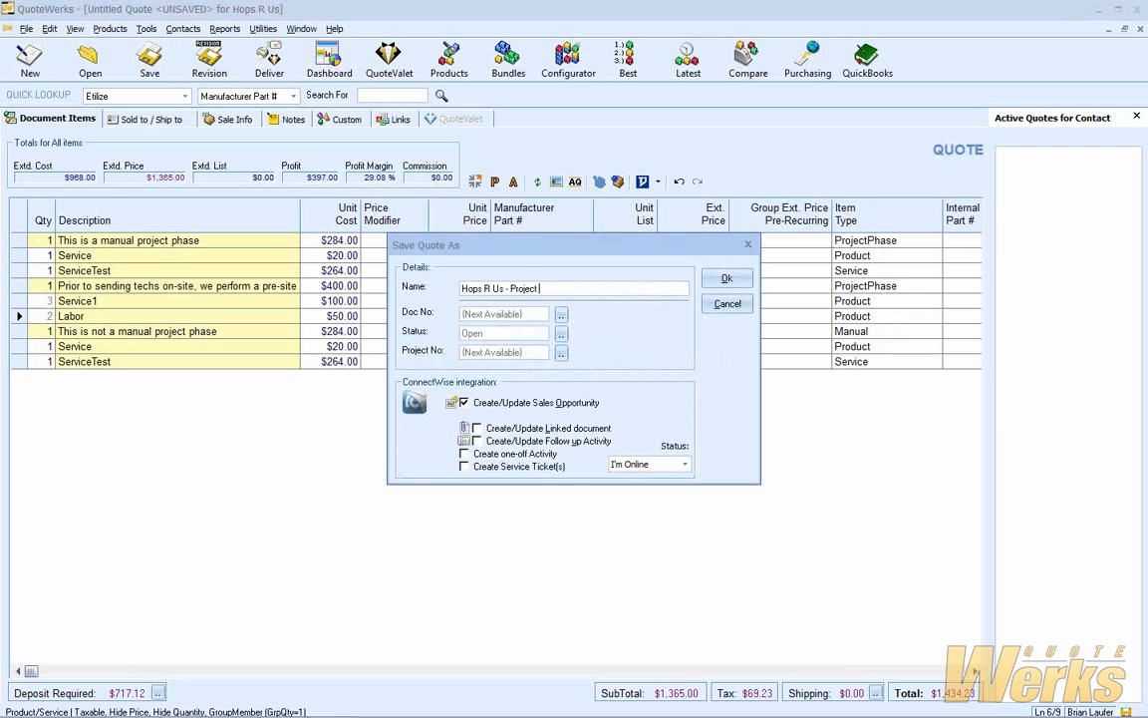
{"action": "left_click", "coordinate": [726, 282]}
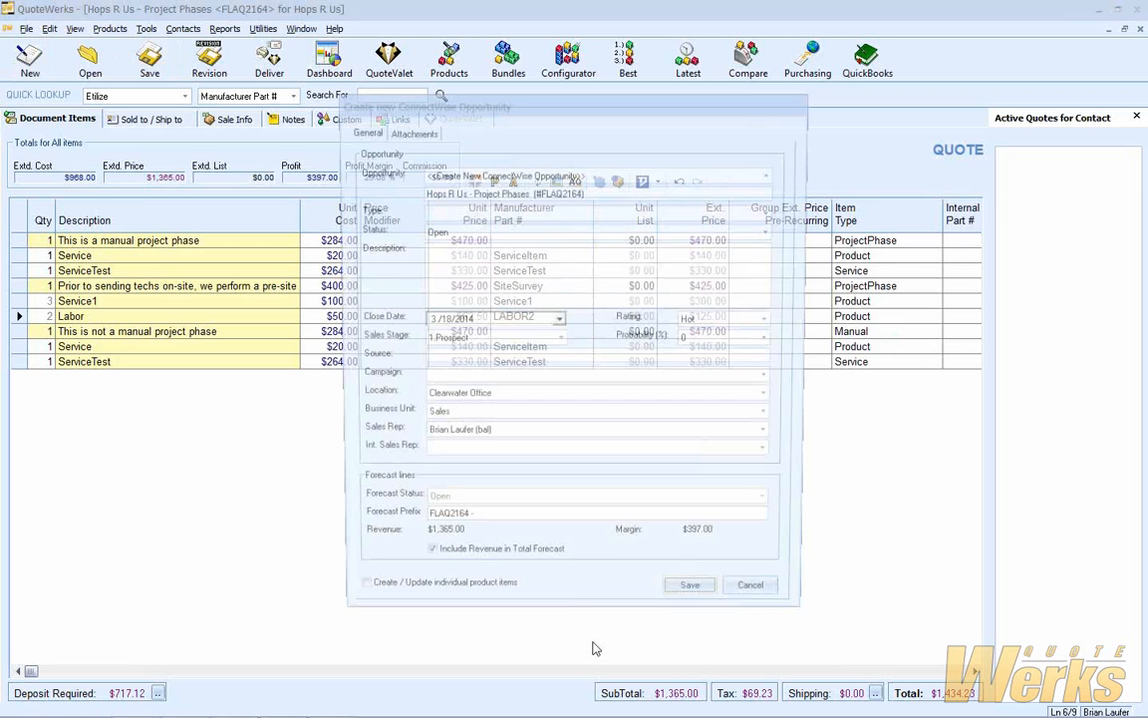
{"action": "left_click", "coordinate": [385, 599]}
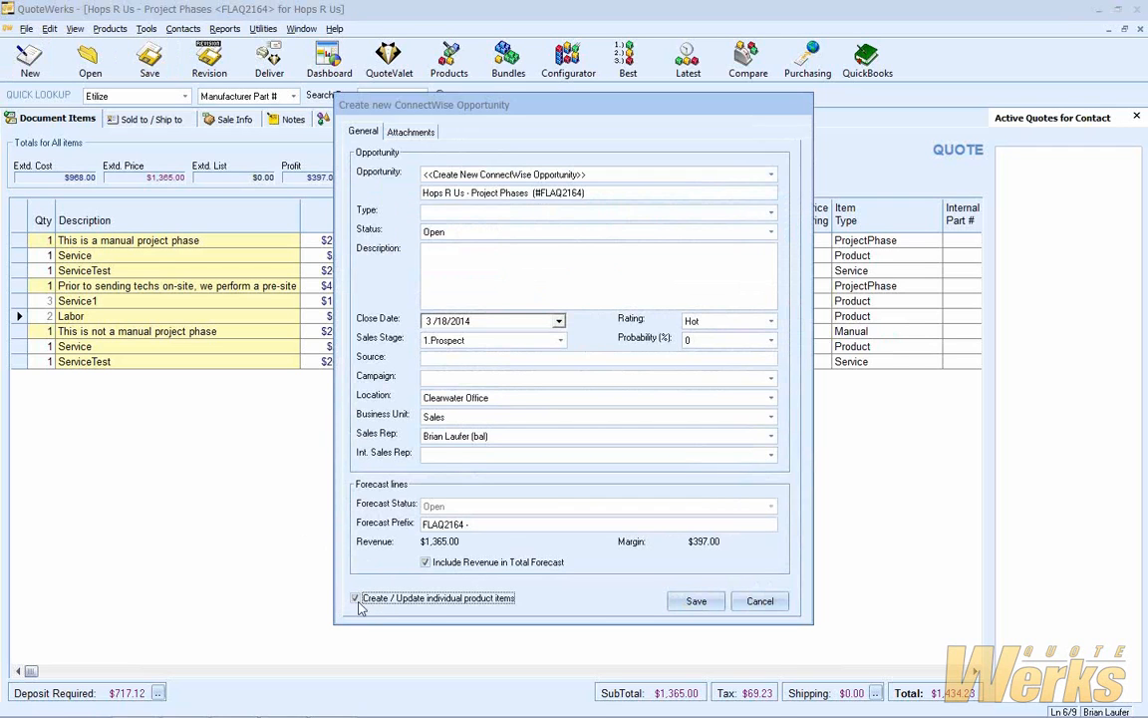
{"action": "left_click", "coordinate": [695, 602]}
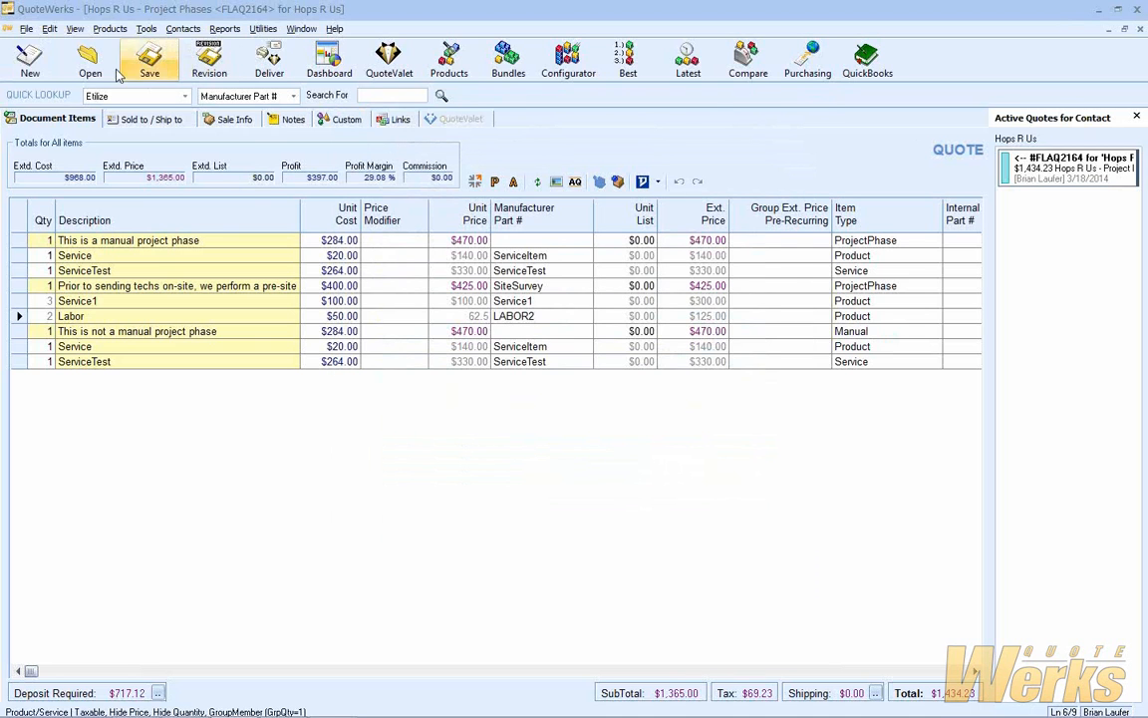
Convert the saved quote to an order with status Open, removing non-selected optional items
{"action": "left_click", "coordinate": [26, 28]}
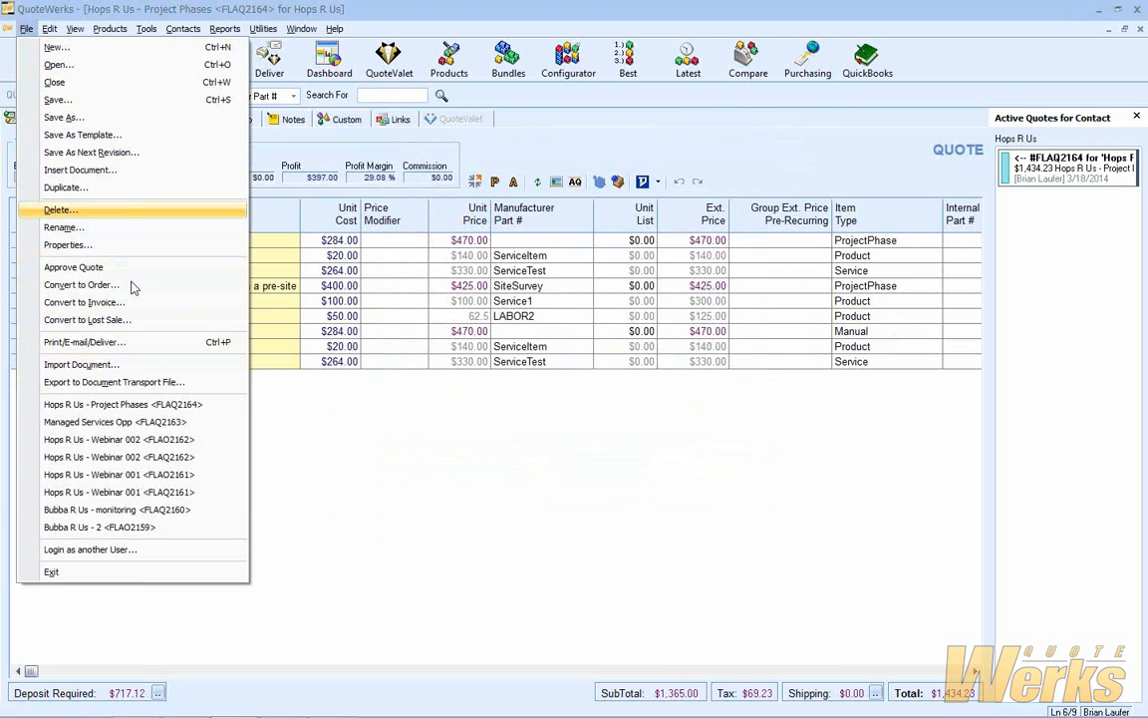
{"action": "left_click", "coordinate": [128, 287]}
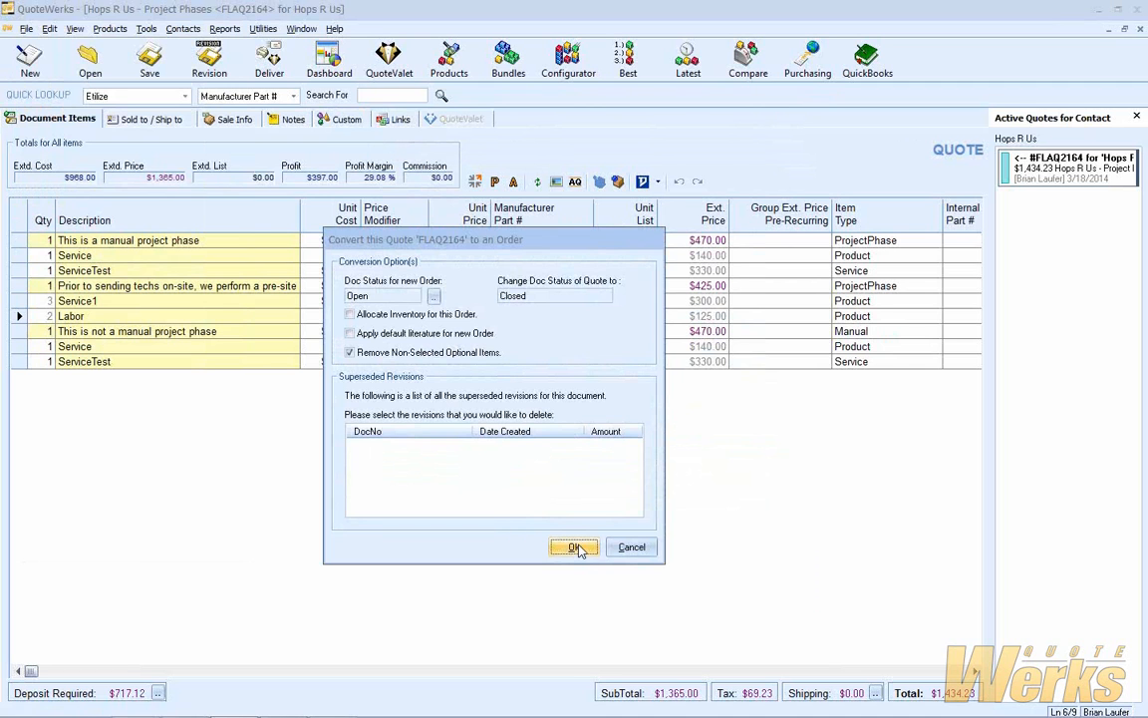
{"action": "left_click", "coordinate": [575, 547]}
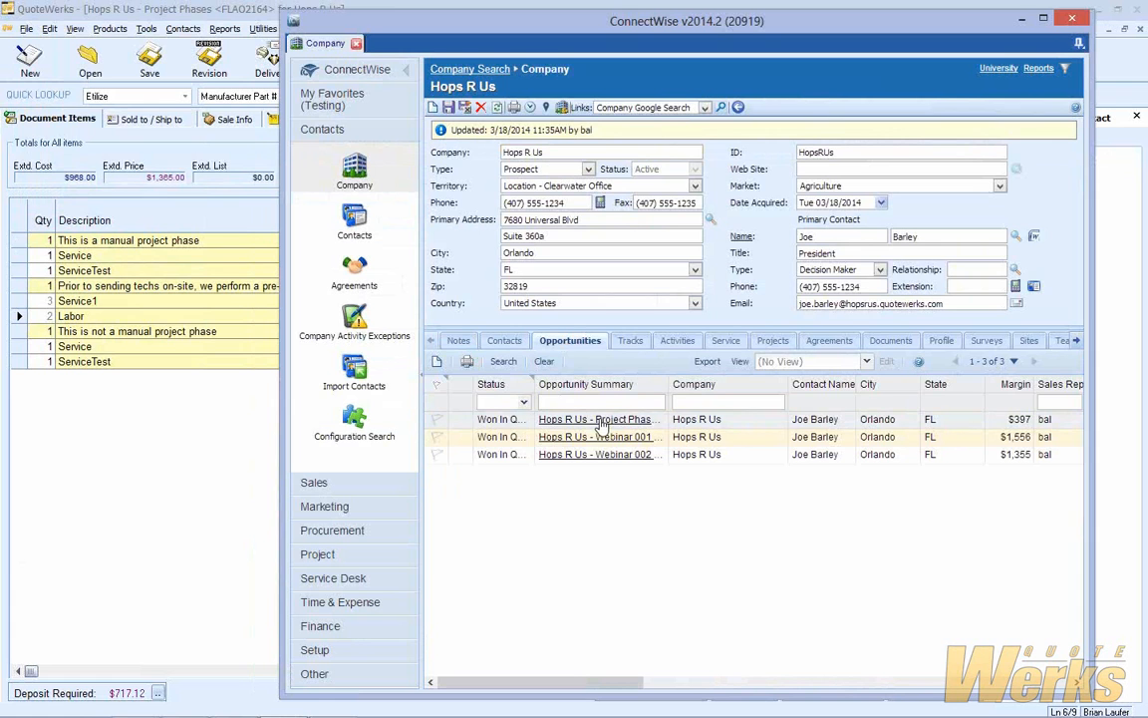
Switch to ConnectWise, open the Project Phases opportunity and examine the Phase Product setting of the "not a manual project phase" bundle
{"action": "left_click", "coordinate": [554, 421]}
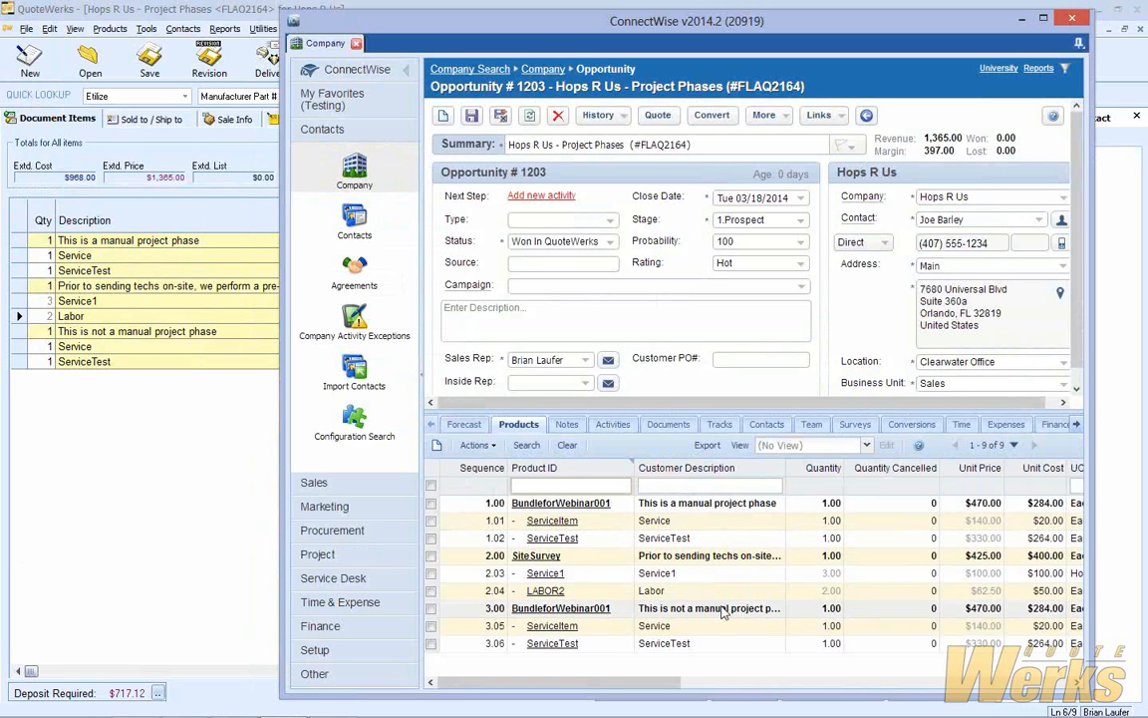
{"action": "left_click", "coordinate": [582, 609]}
{"action": "scroll", "coordinate": [801, 609], "scroll_direction": "down", "scroll_amount": 5}
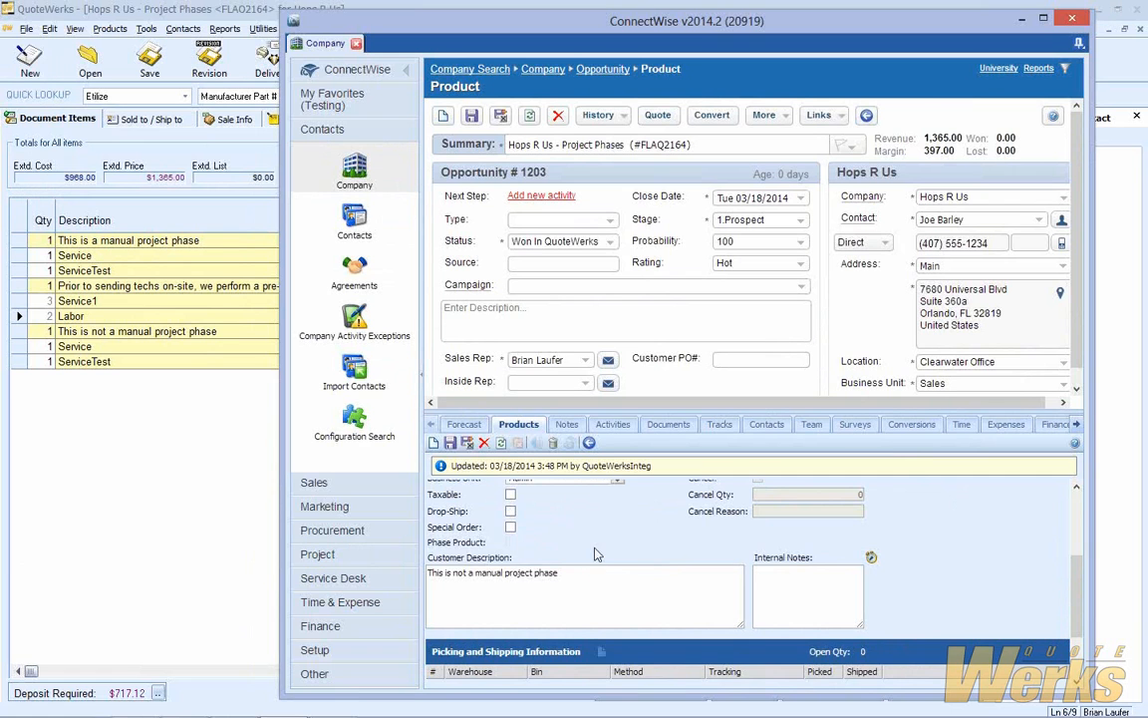
{"action": "scroll", "coordinate": [587, 540], "scroll_direction": "up", "scroll_amount": 5}
Examine the Phase Product setting of the "This is a manual project phase" bundle from the forecast, and return to the opportunity's product list
{"action": "left_click", "coordinate": [465, 427]}
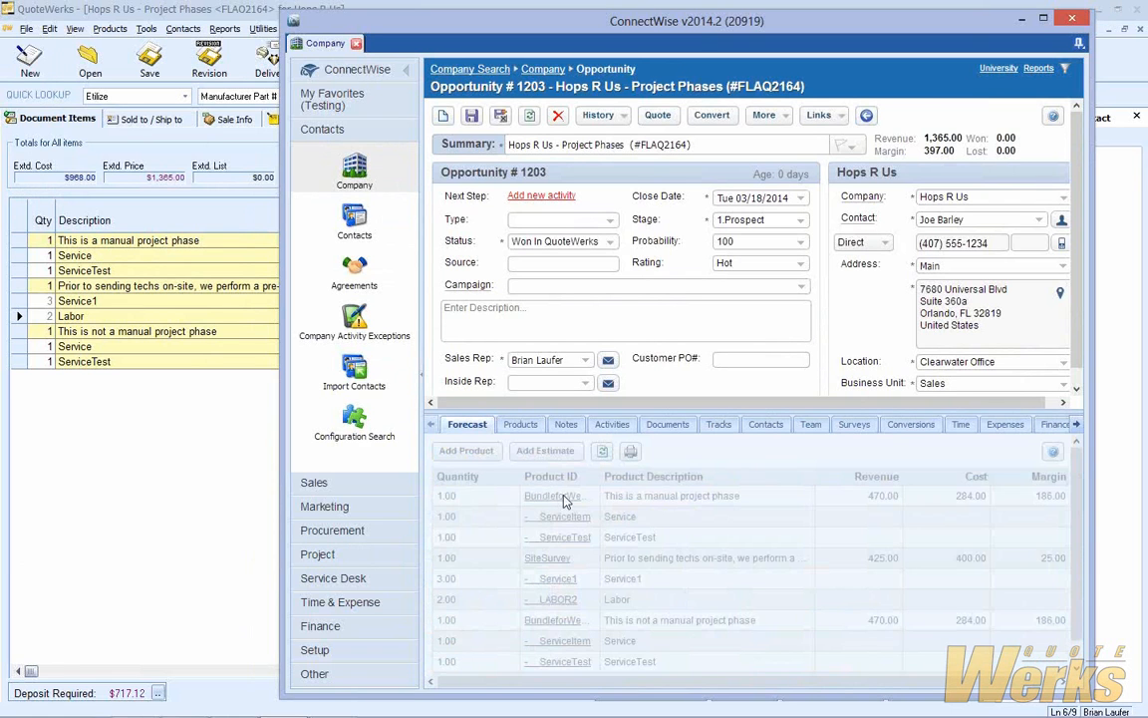
{"action": "left_click", "coordinate": [551, 499]}
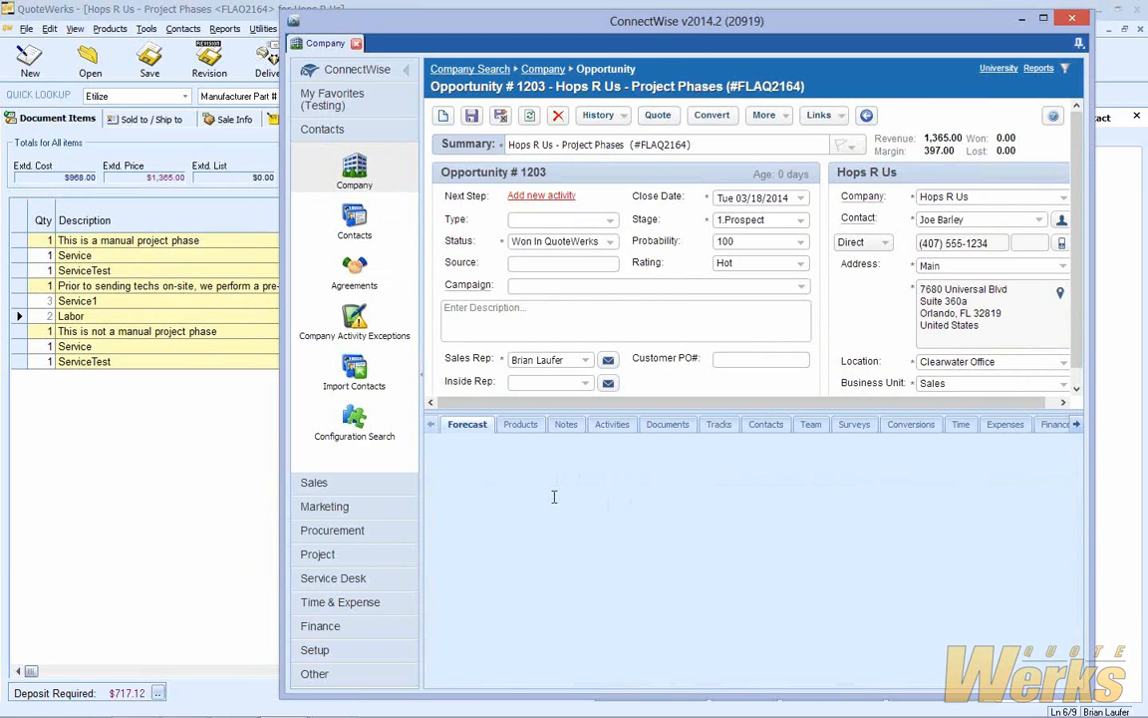
{"action": "scroll", "coordinate": [491, 547], "scroll_direction": "down", "scroll_amount": 5}
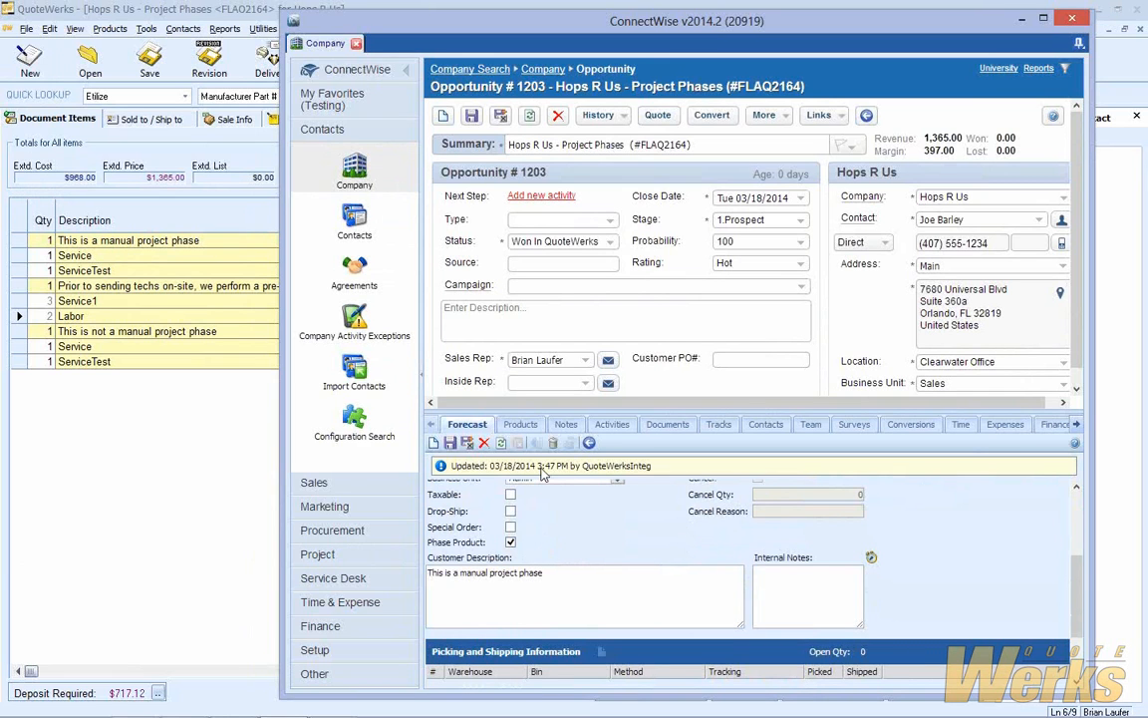
{"action": "left_click", "coordinate": [519, 424]}
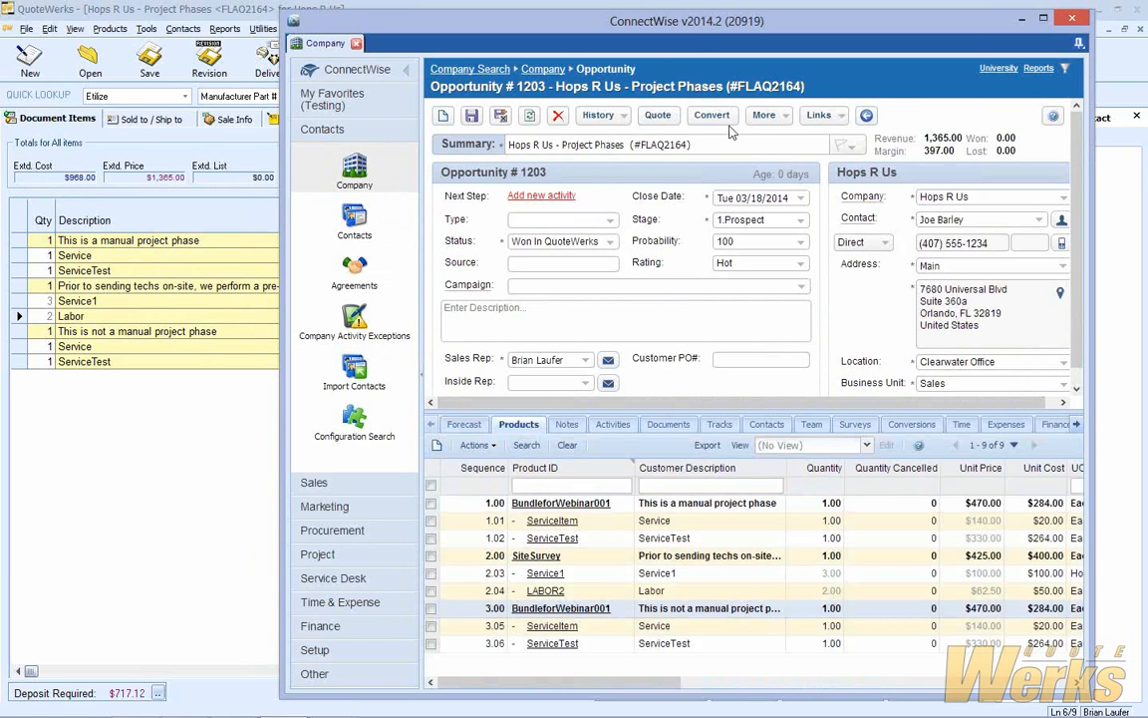
Start converting the opportunity to a new project and review the products to copy and their phase column
{"action": "left_click", "coordinate": [710, 114]}
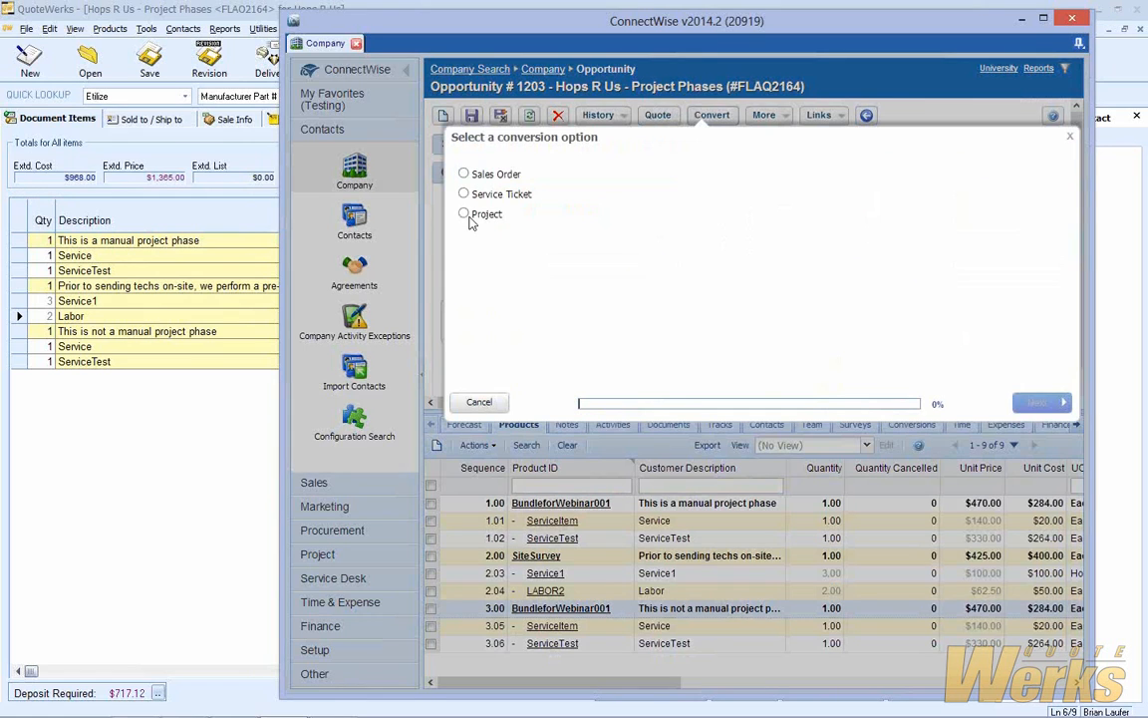
{"action": "left_click", "coordinate": [464, 215]}
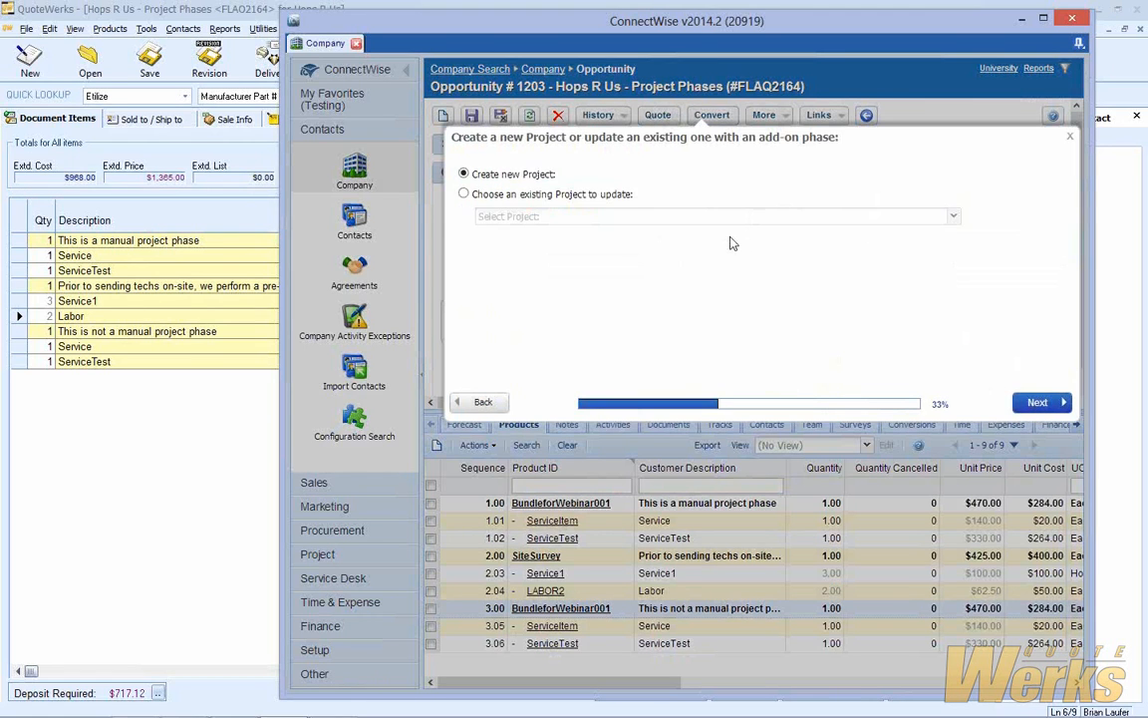
{"action": "left_click", "coordinate": [1040, 404]}
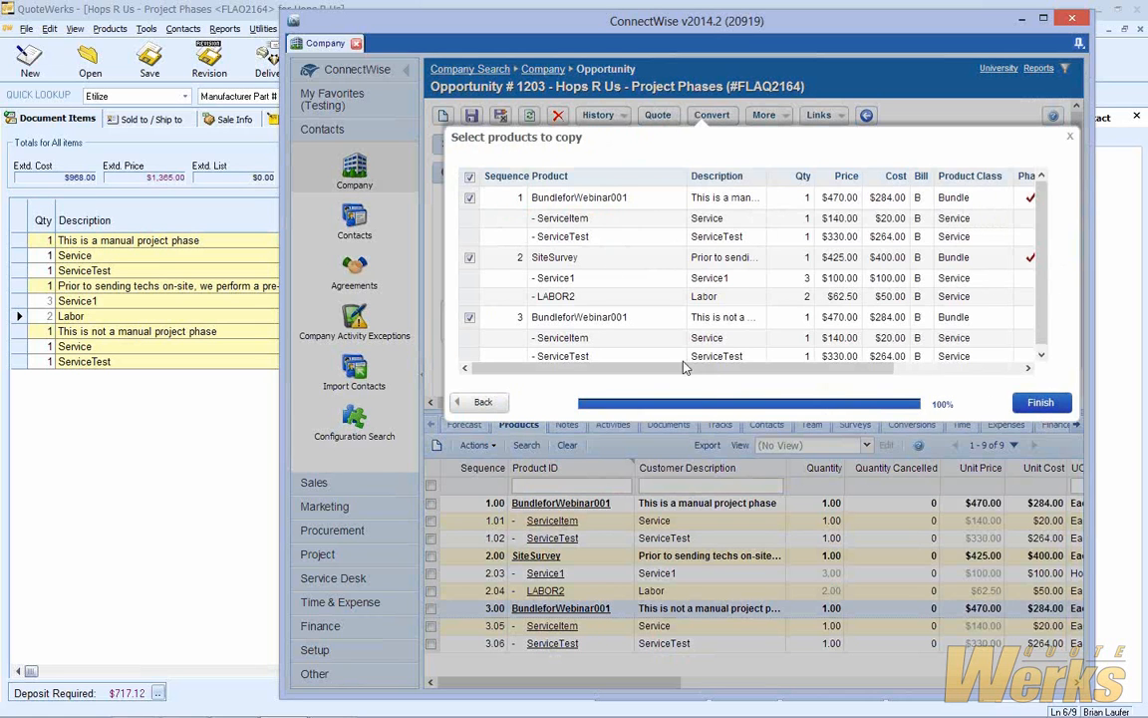
{"action": "left_click_drag", "start_coordinate": [537, 368], "coordinate": [770, 361]}
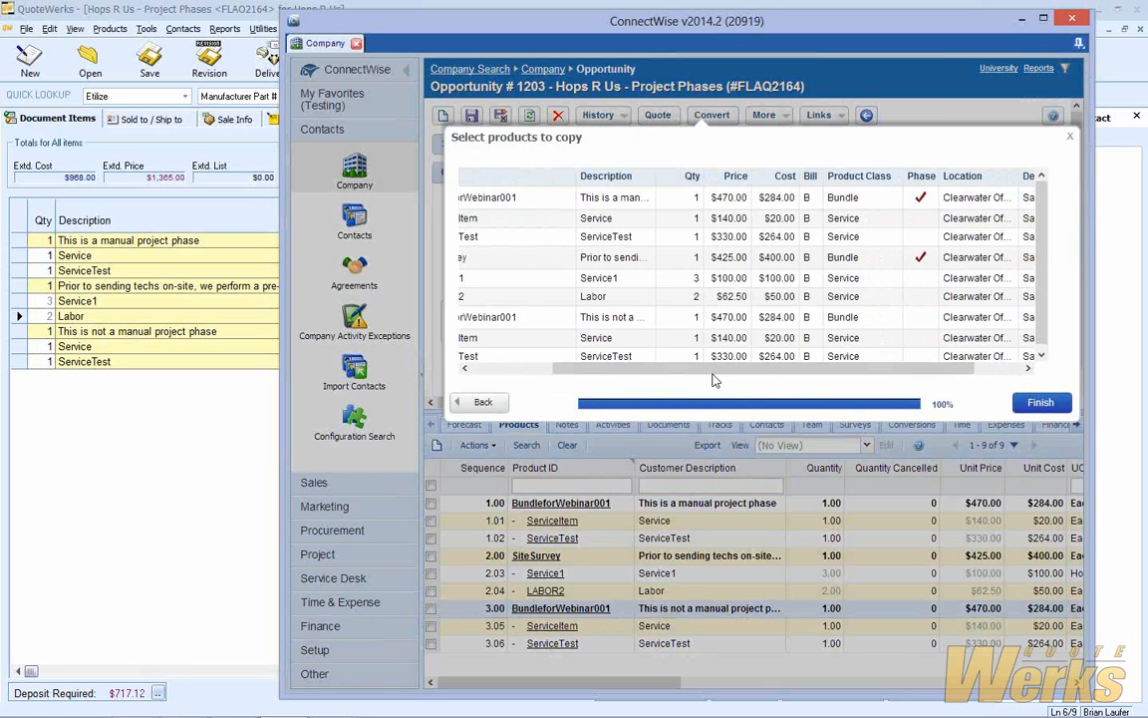
{"action": "left_click_drag", "start_coordinate": [570, 365], "coordinate": [484, 365]}
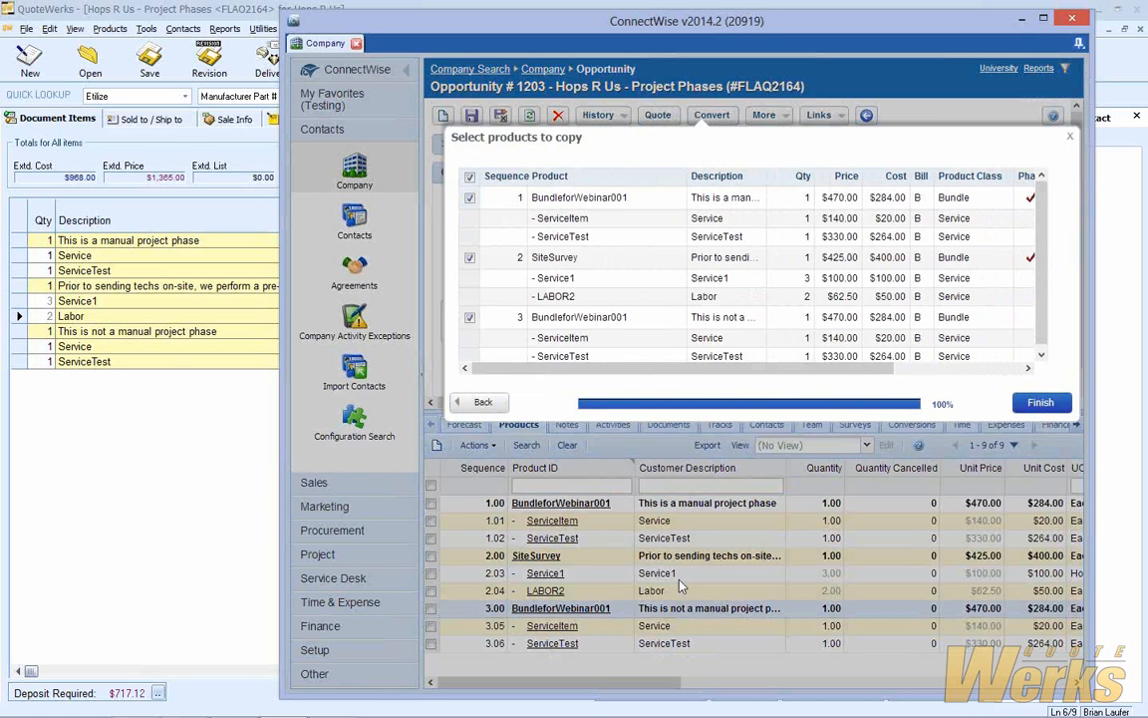